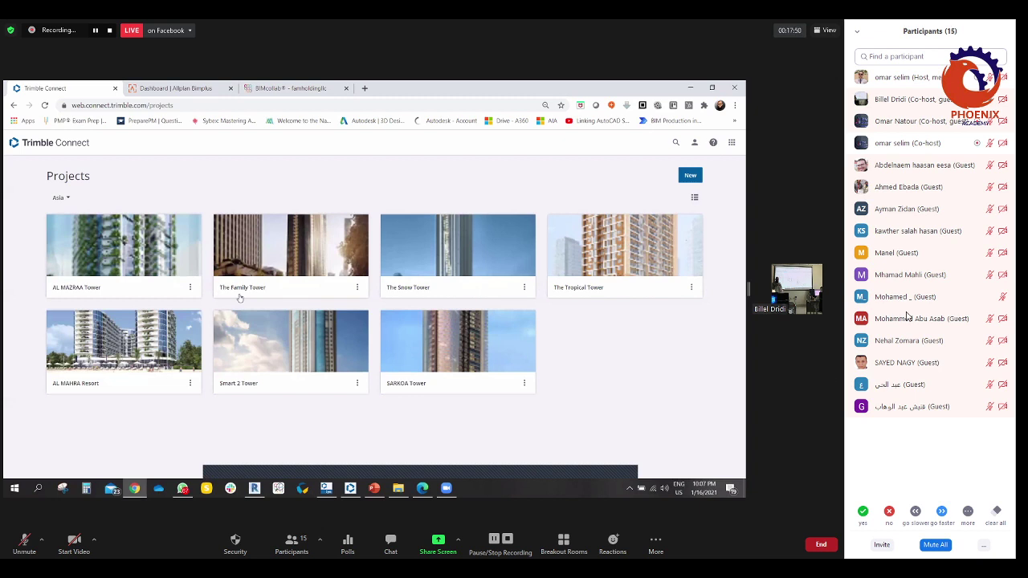
# - Hide the meeting participants list, open AL MAZRAA Tower, then browse to Standards and Protocols > Protocols
pyautogui.moveTo(908, 317)
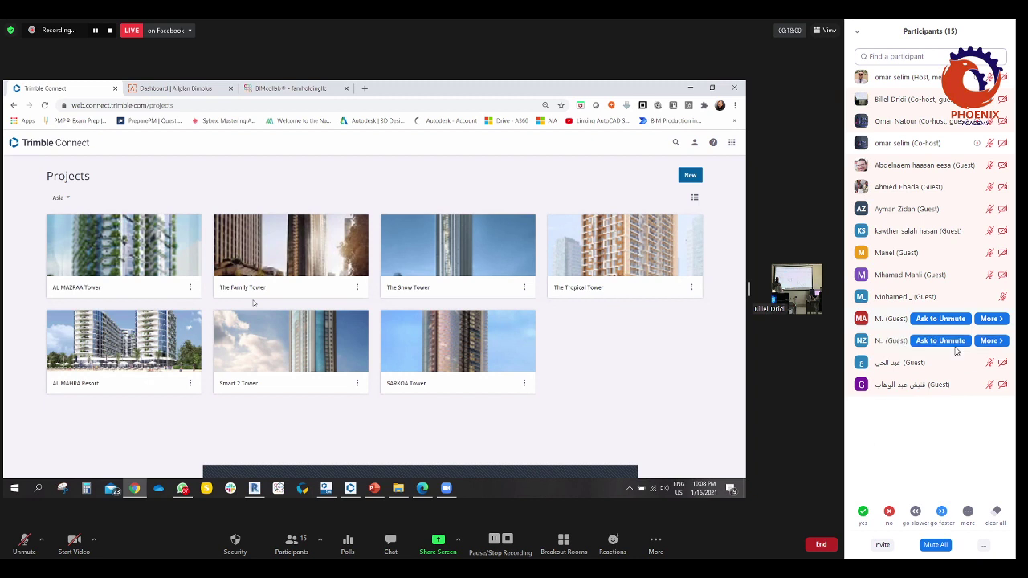
pyautogui.click(292, 545)
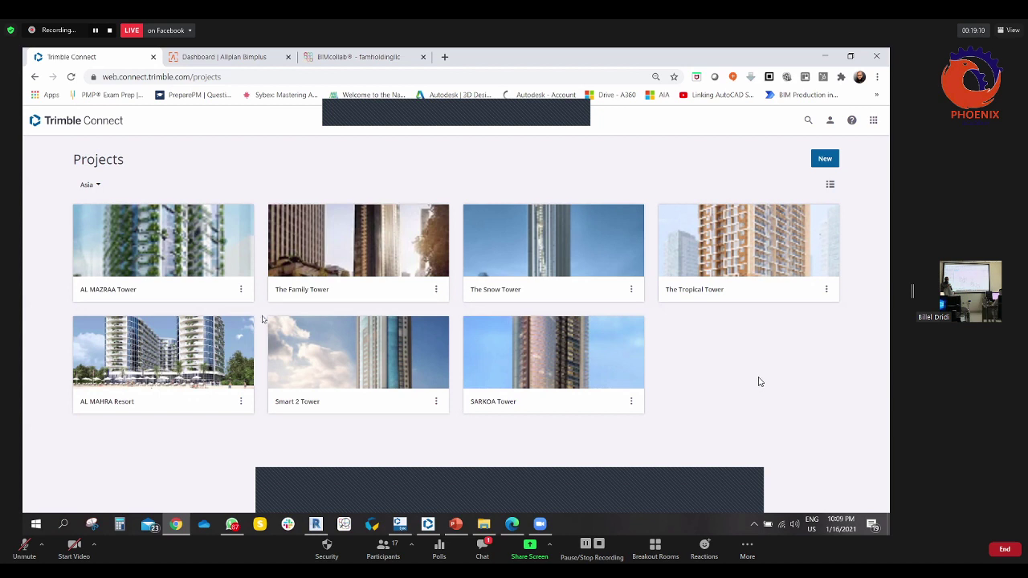
pyautogui.click(159, 259)
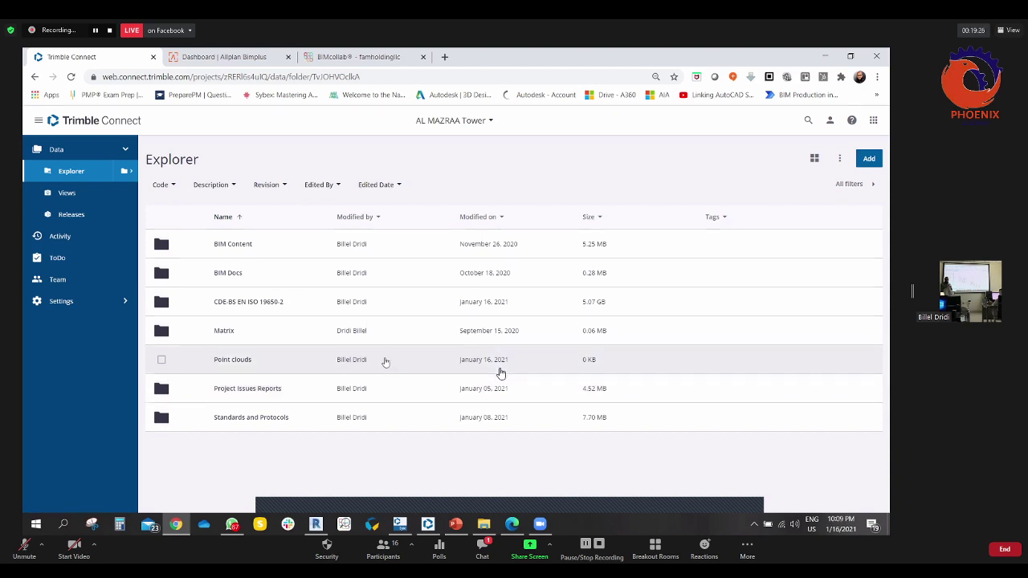
pyautogui.click(239, 250)
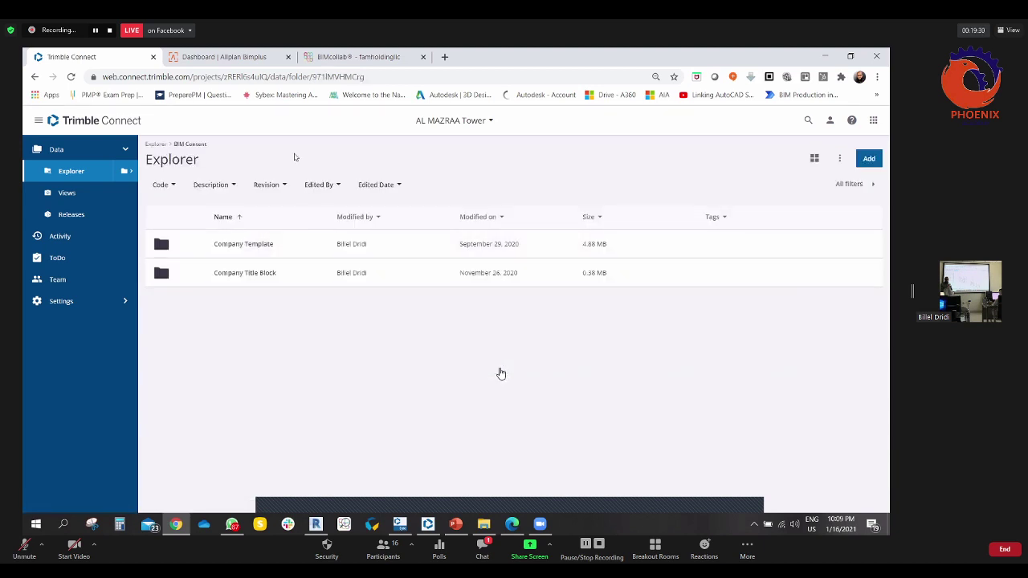
pyautogui.click(35, 77)
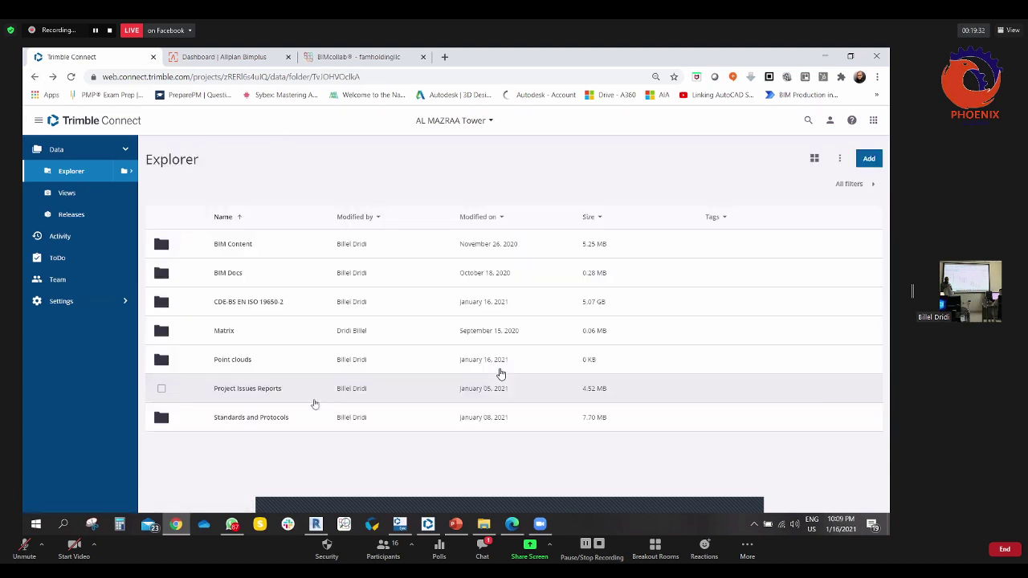
pyautogui.click(265, 419)
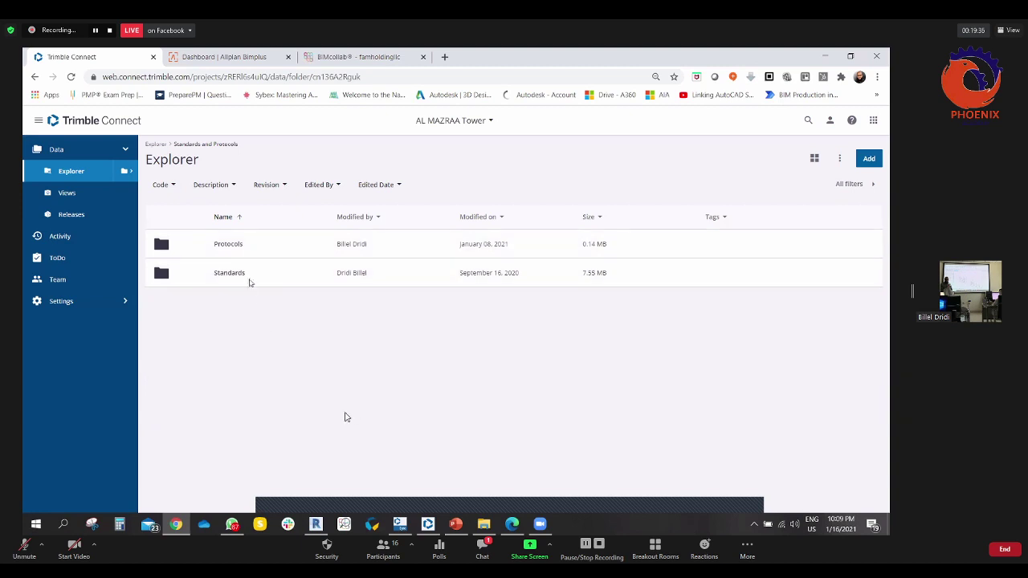
pyautogui.click(229, 246)
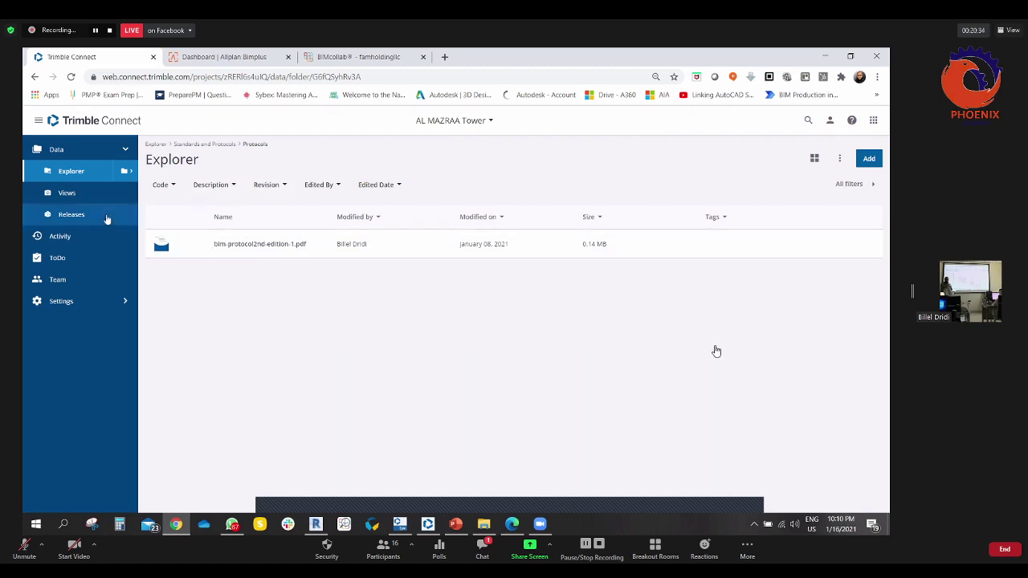
# - Go to CDE-BS EN ISO 19650-2 > Shared > Architectural Model > 2D Drawings PDF and select AMT-FAMH-Z1-GF-M2-ARH-0001.pdf
pyautogui.click(72, 172)
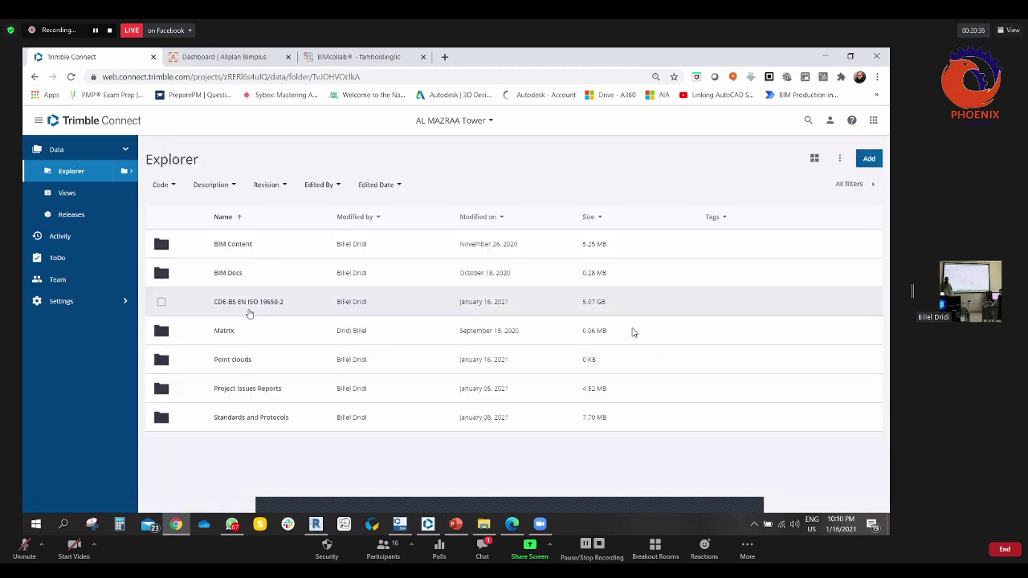
pyautogui.click(593, 314)
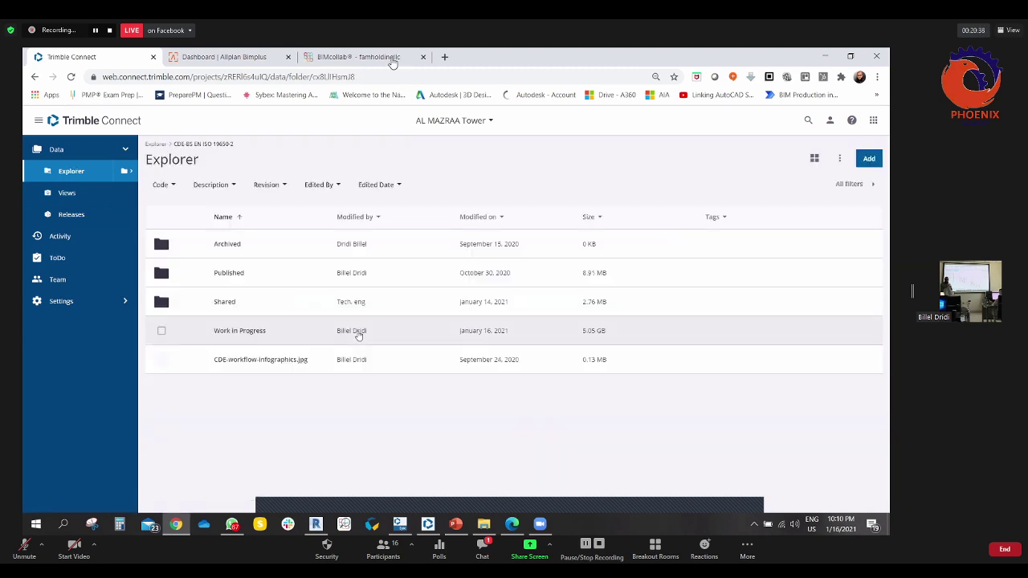
pyautogui.click(218, 303)
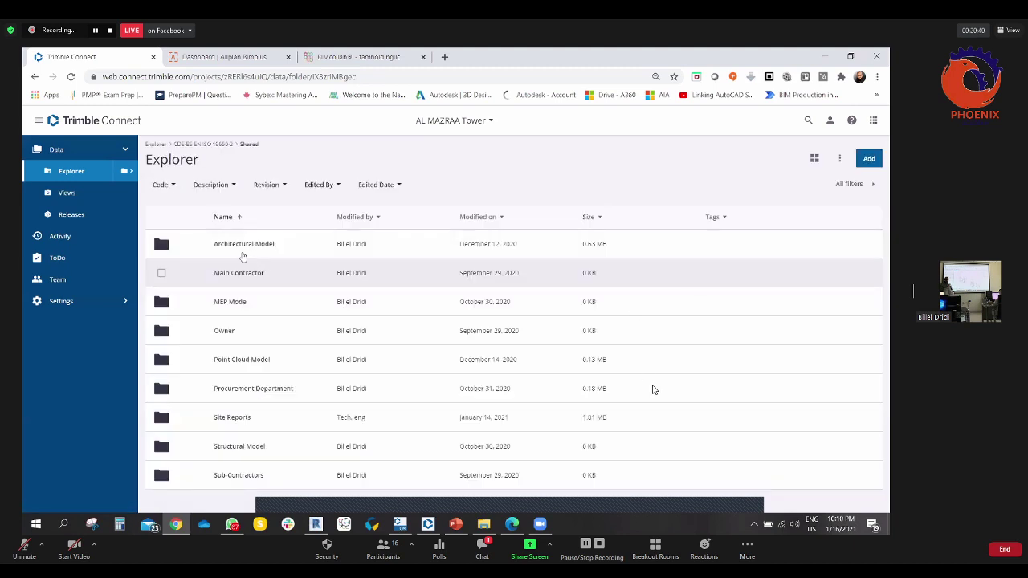
pyautogui.click(241, 245)
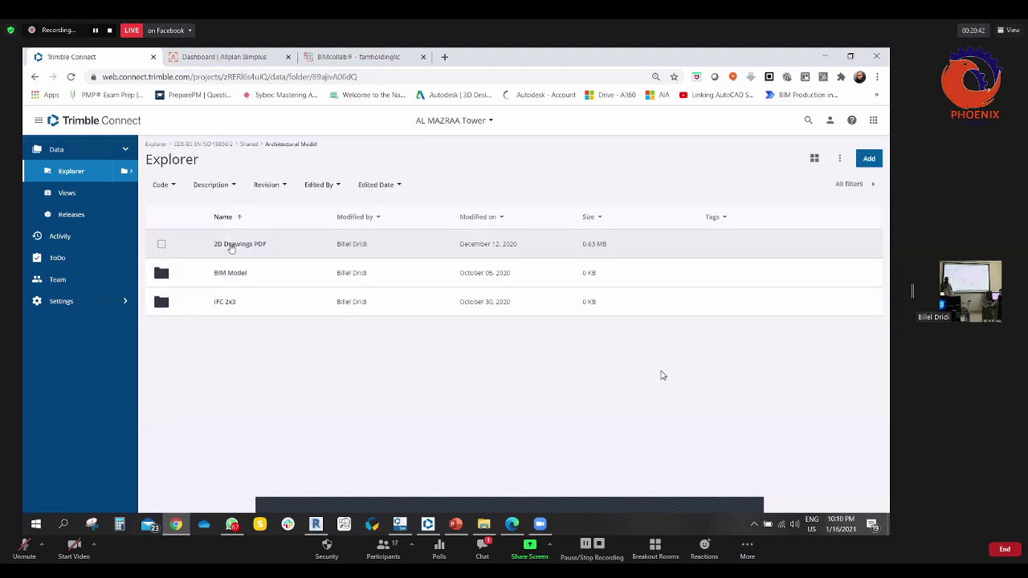
pyautogui.click(231, 246)
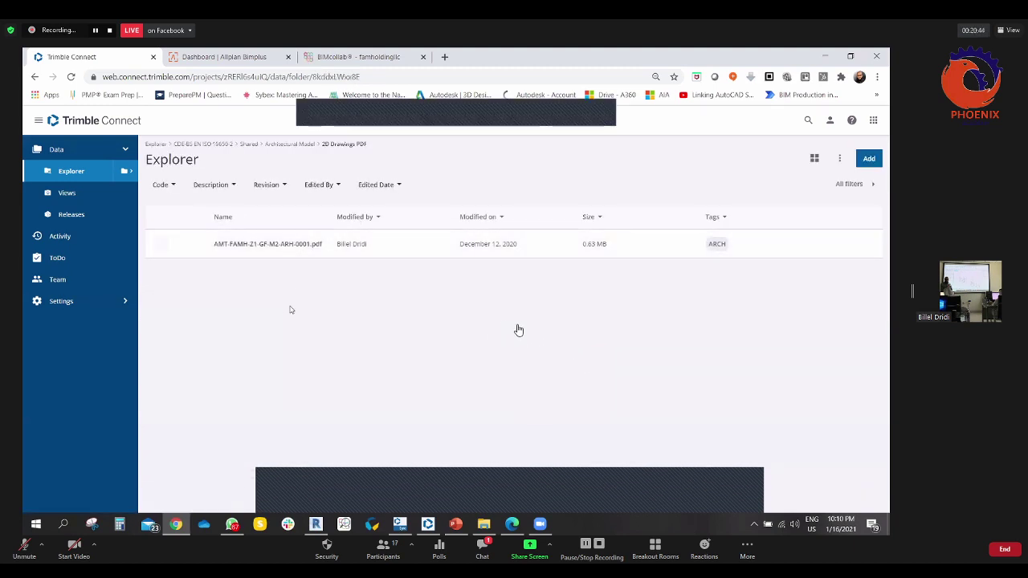
pyautogui.click(163, 246)
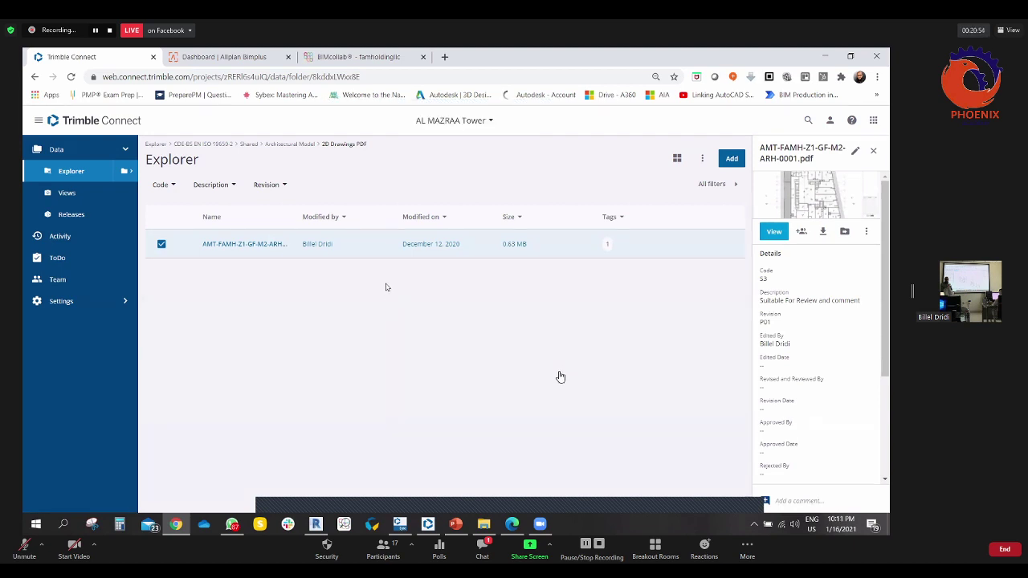
pyautogui.click(161, 244)
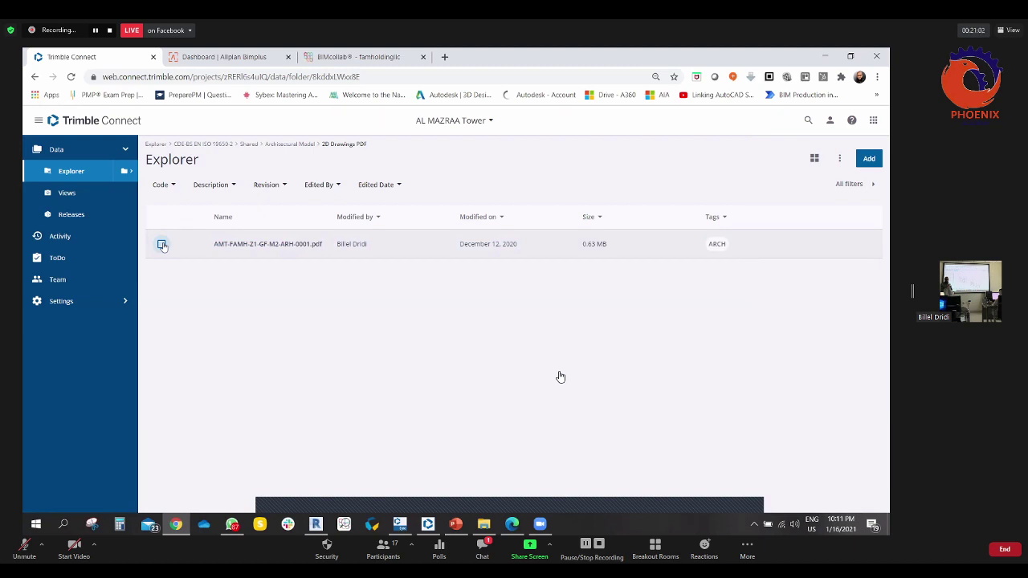
pyautogui.click(161, 245)
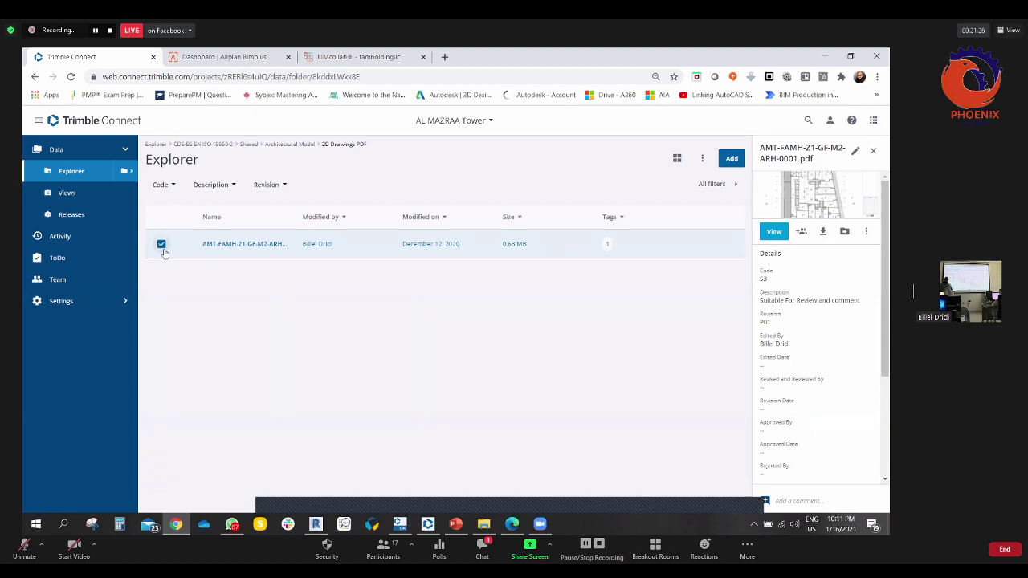
pyautogui.click(485, 550)
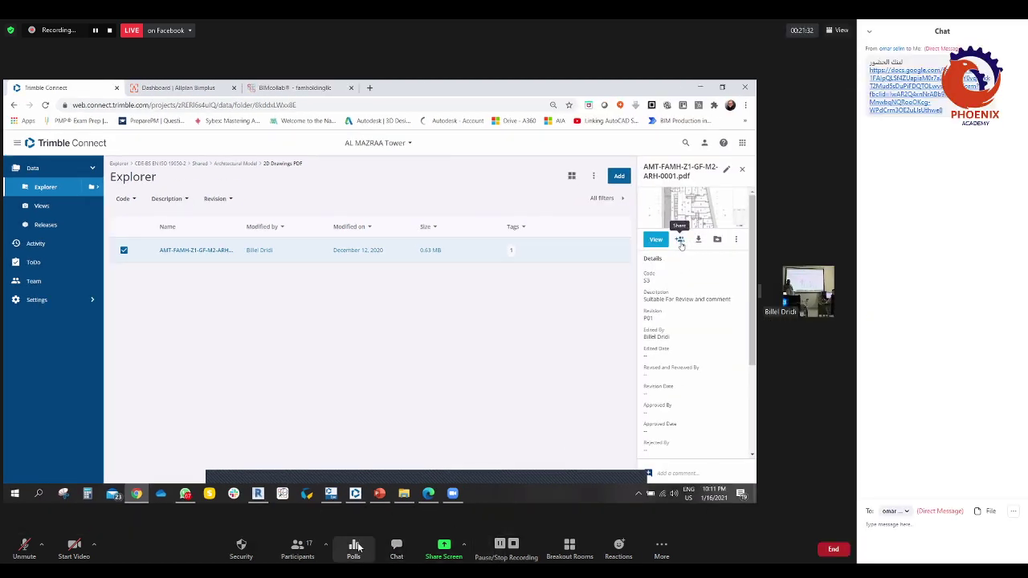
# - Close the meeting chat, admit the waiting attendee, then open the PDF's Share with choices
pyautogui.click(399, 551)
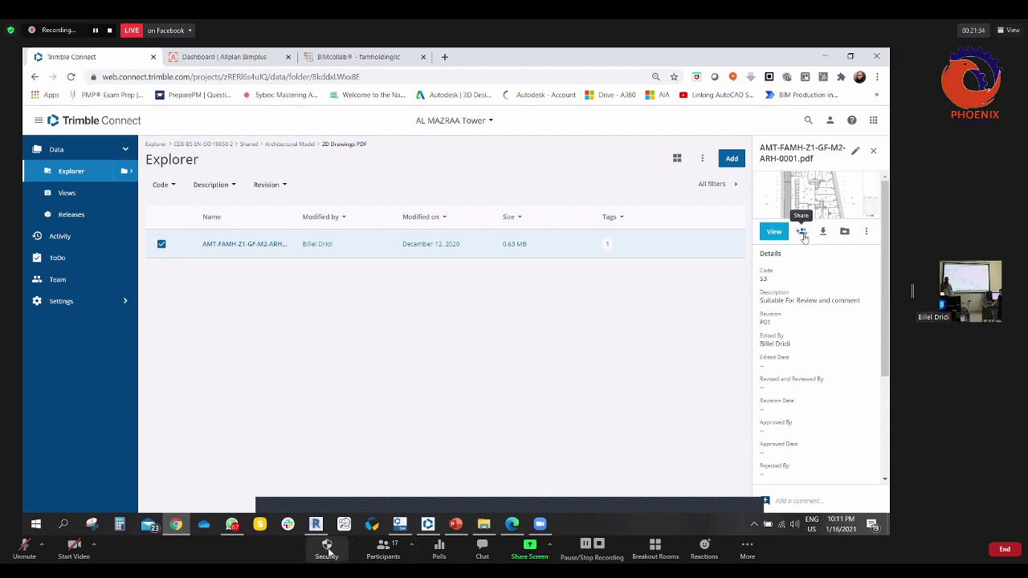
pyautogui.click(383, 553)
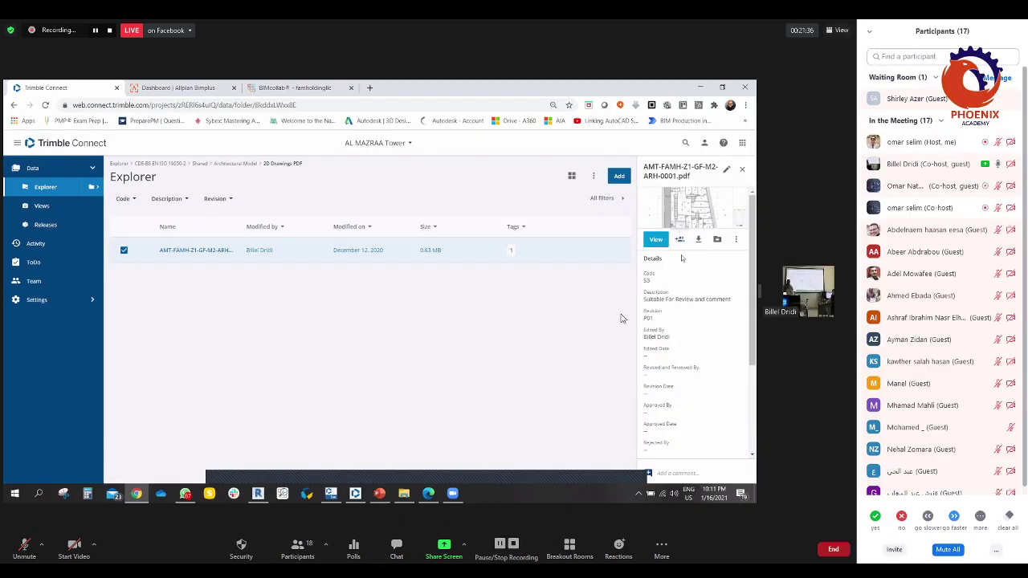
pyautogui.moveTo(951, 102)
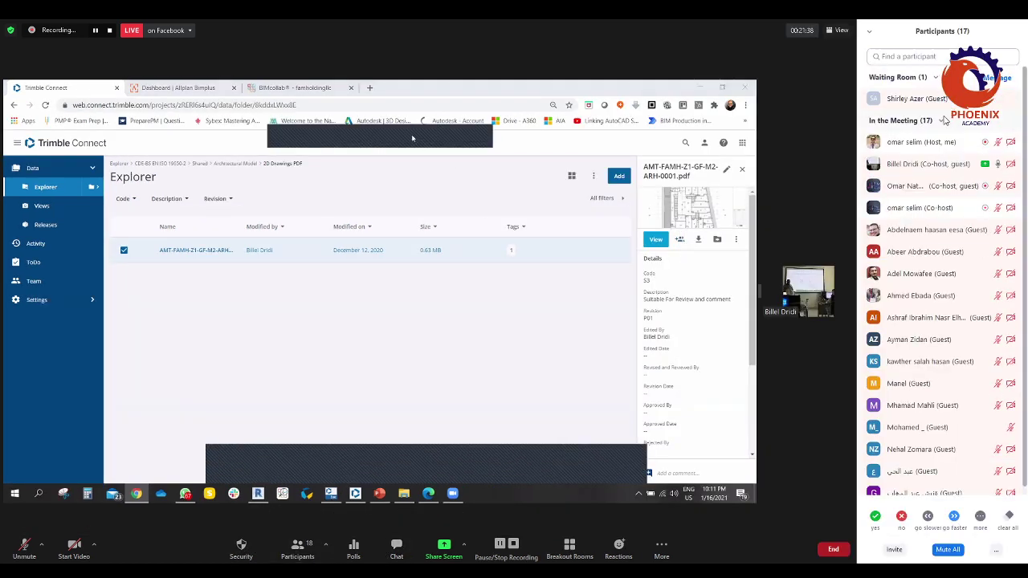
pyautogui.click(954, 103)
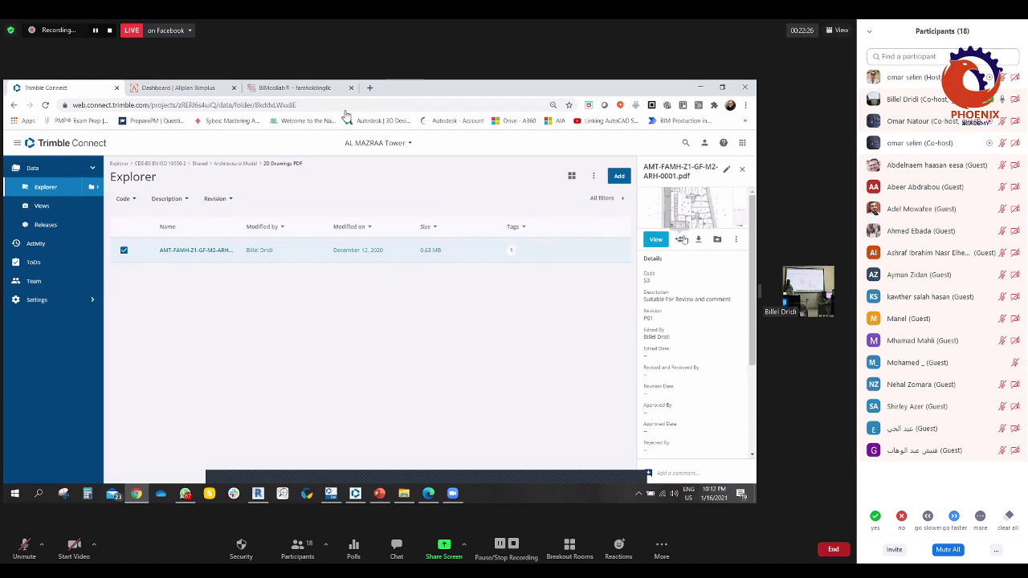
pyautogui.click(680, 239)
pyautogui.click(453, 267)
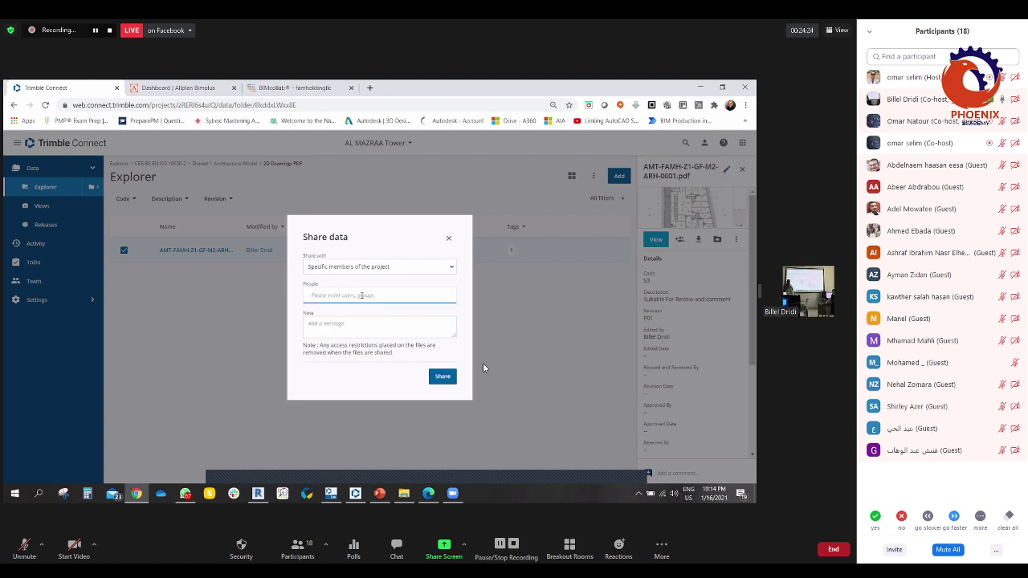
# - Write 'Please take a look to this file and add your comments' as the share note, then delete it
pyautogui.click(337, 327)
pyautogui.write('Pl')
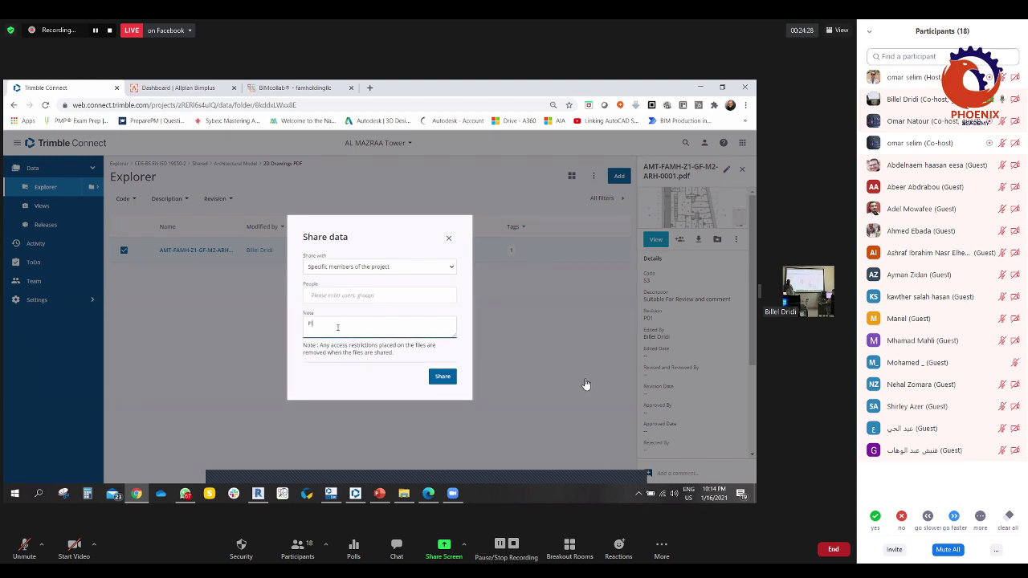
pyautogui.write('ease take a look to this file and add your comm')
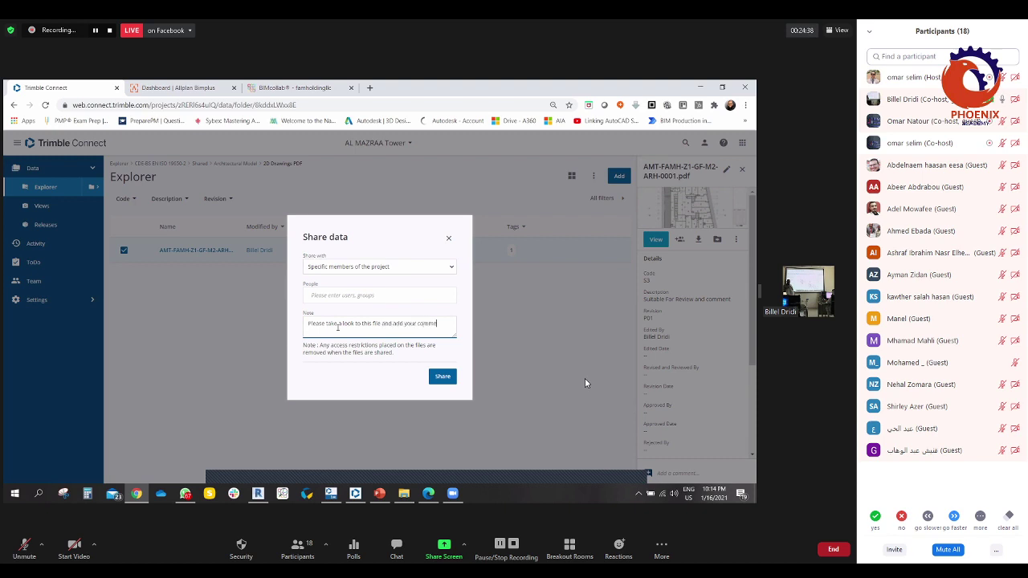
pyautogui.write('ents')
pyautogui.moveTo(448, 323); pyautogui.dragTo(241, 325)
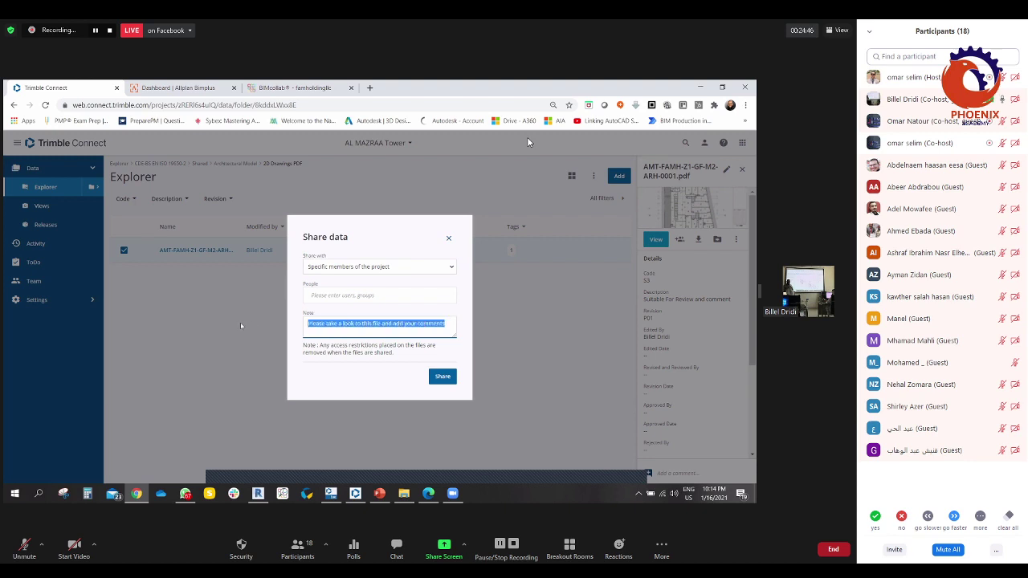
pyautogui.press('BackSpace')
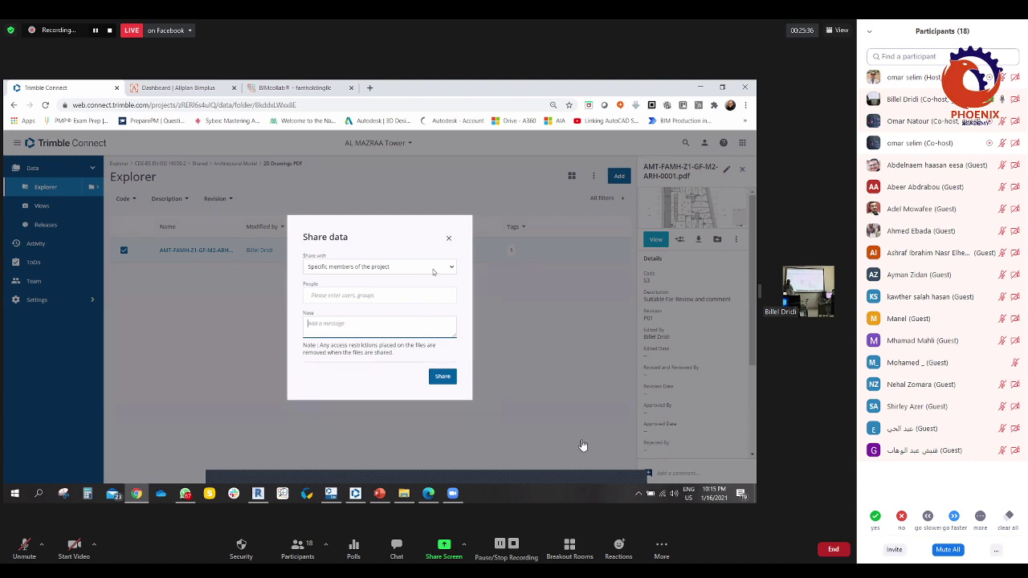
# - Set Share with to 'Signed in users with the link', then click into the people and note fields
pyautogui.click(448, 269)
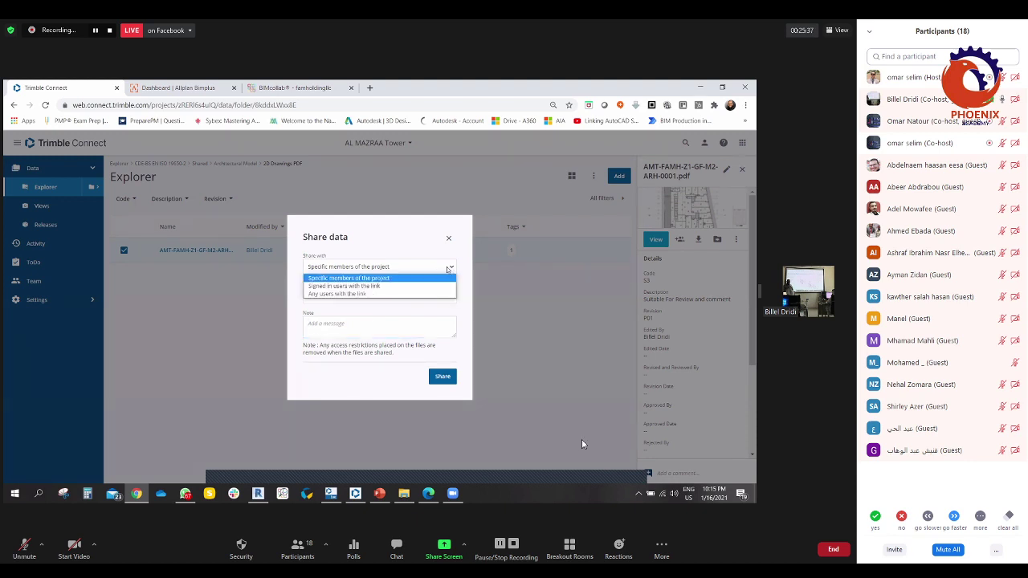
pyautogui.click(361, 287)
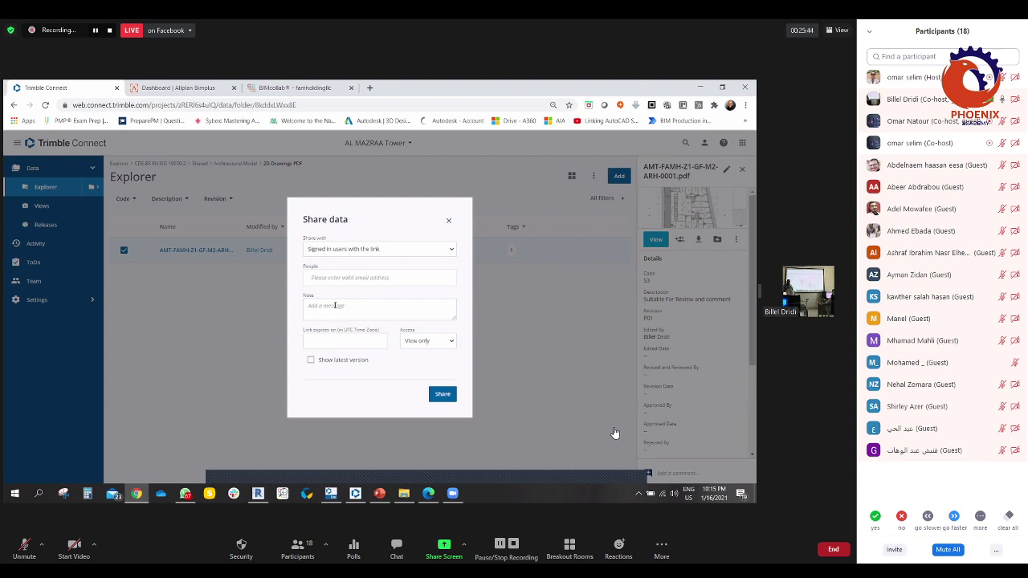
pyautogui.click(333, 277)
pyautogui.click(321, 307)
# - Try the link expiry date picker without a date and enable Show latest version
pyautogui.click(310, 360)
pyautogui.click(312, 359)
pyautogui.click(328, 342)
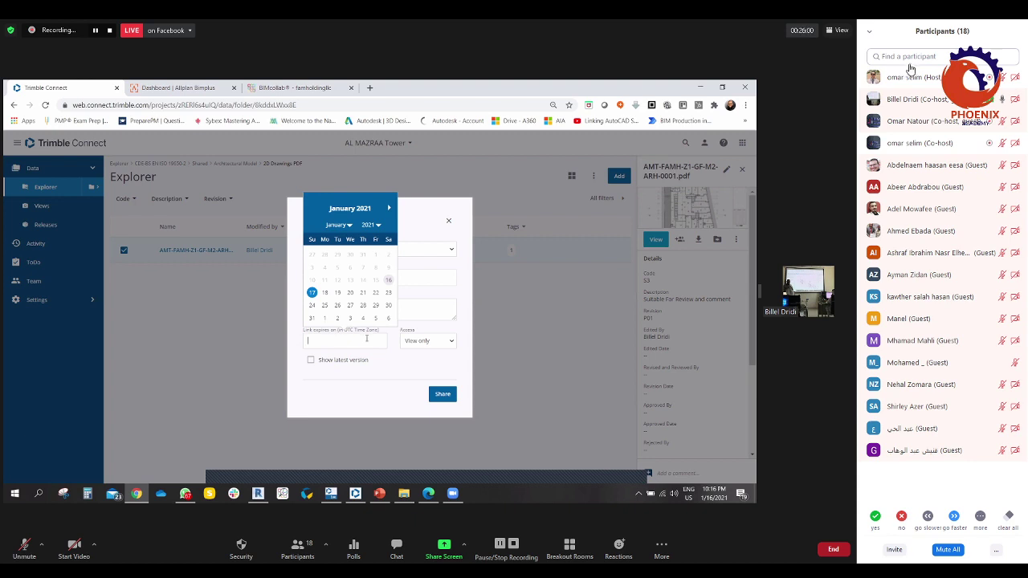
pyautogui.click(388, 359)
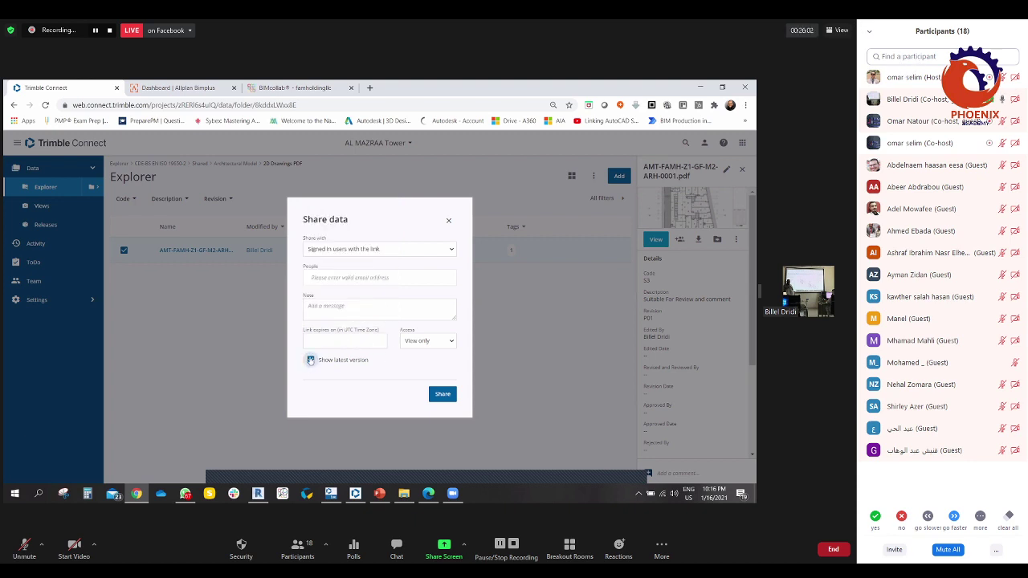
pyautogui.click(342, 339)
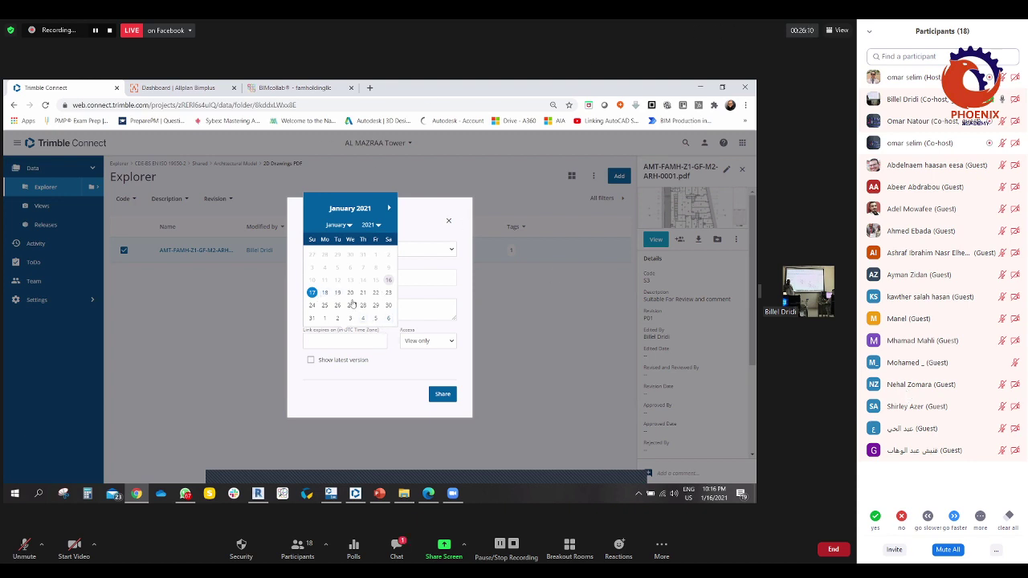
pyautogui.click(385, 360)
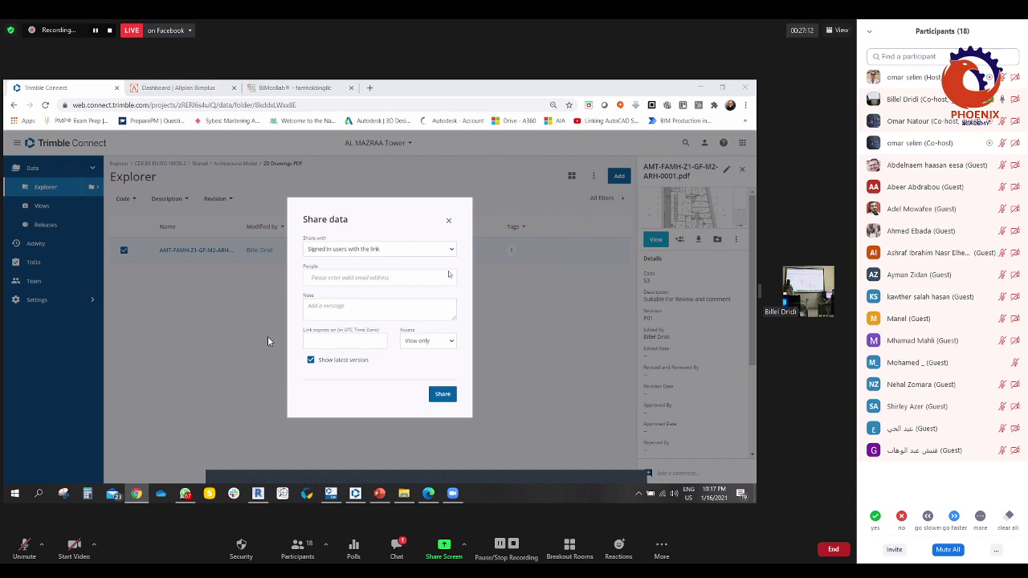
pyautogui.click(333, 311)
pyautogui.click(337, 277)
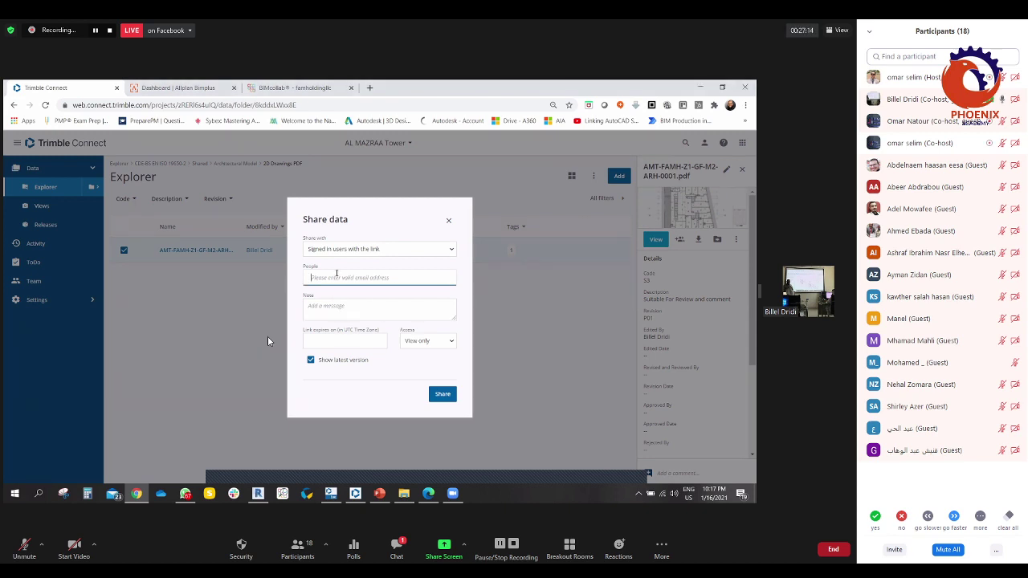
pyautogui.click(338, 313)
pyautogui.click(400, 551)
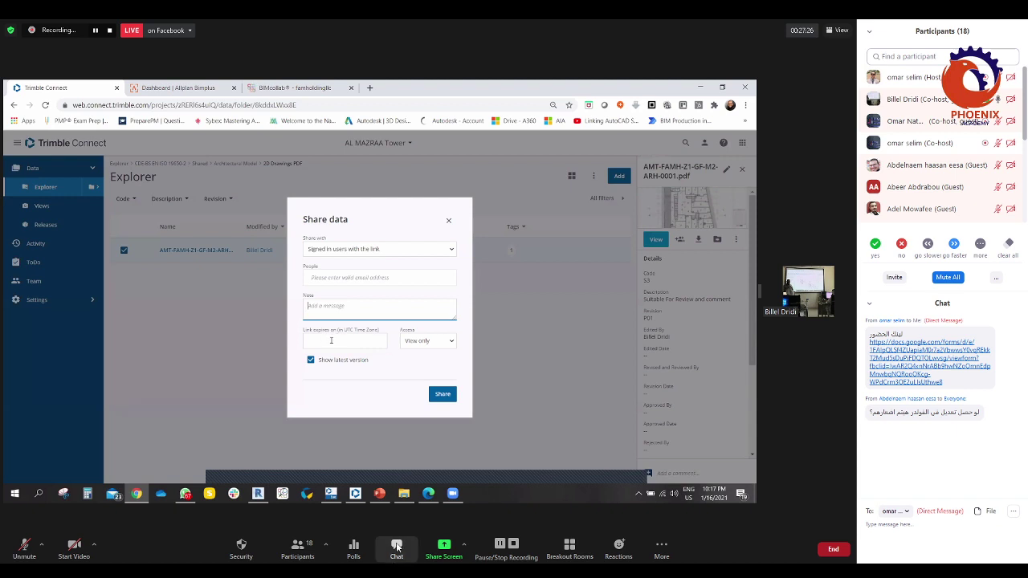
pyautogui.click(397, 549)
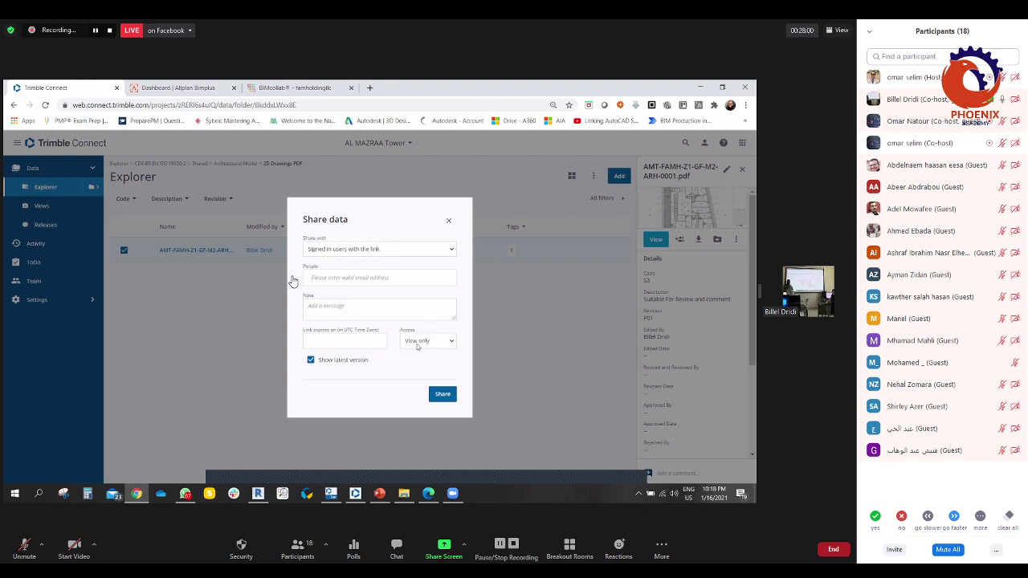
# - Review the Access levels and keep the shared link at View only
pyautogui.click(432, 344)
pyautogui.click(434, 352)
pyautogui.click(453, 341)
# - Switch Share with to 'Any users with the link', leaving the expiry date unset
pyautogui.click(451, 249)
pyautogui.click(328, 276)
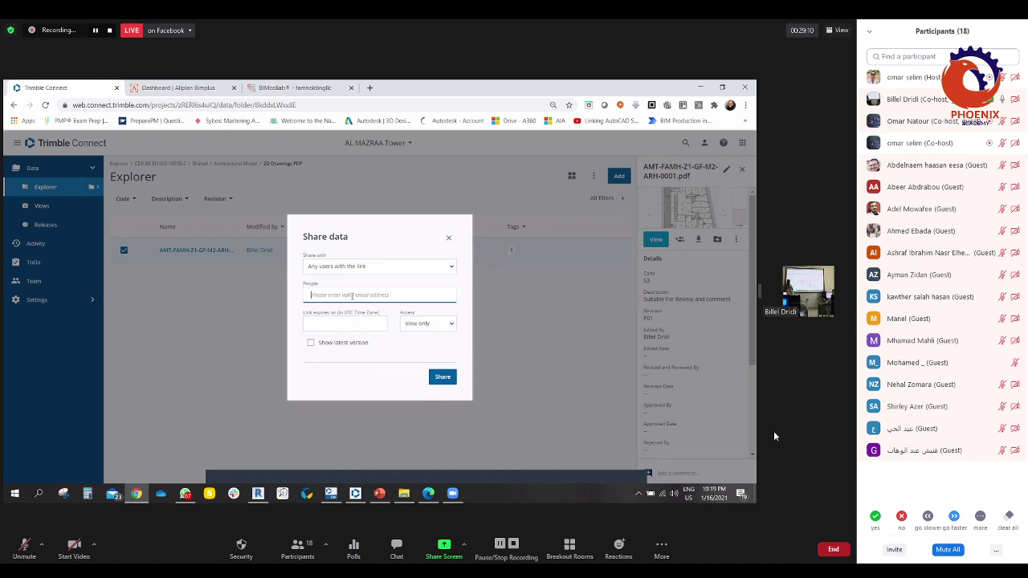
pyautogui.click(351, 323)
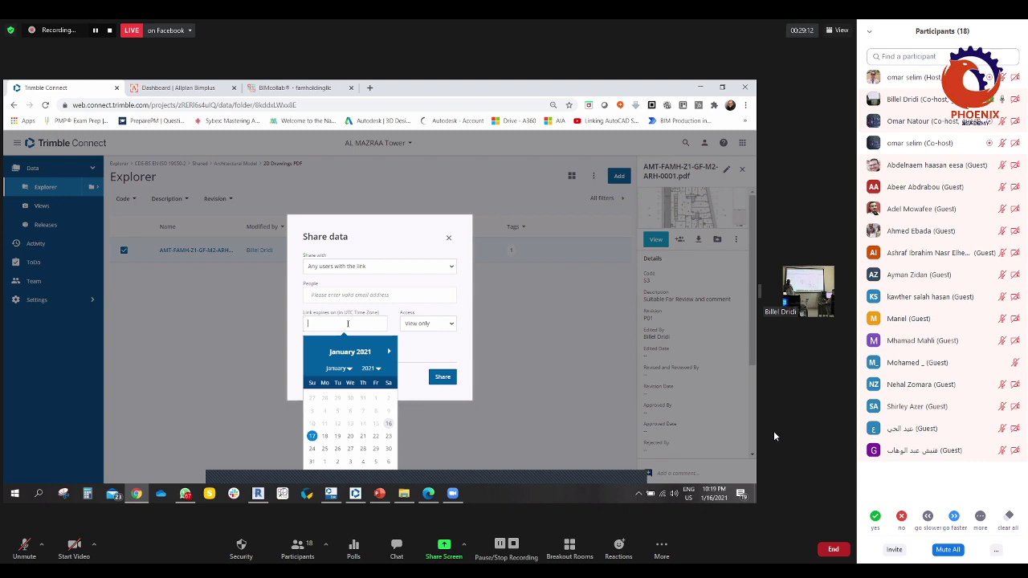
pyautogui.click(441, 311)
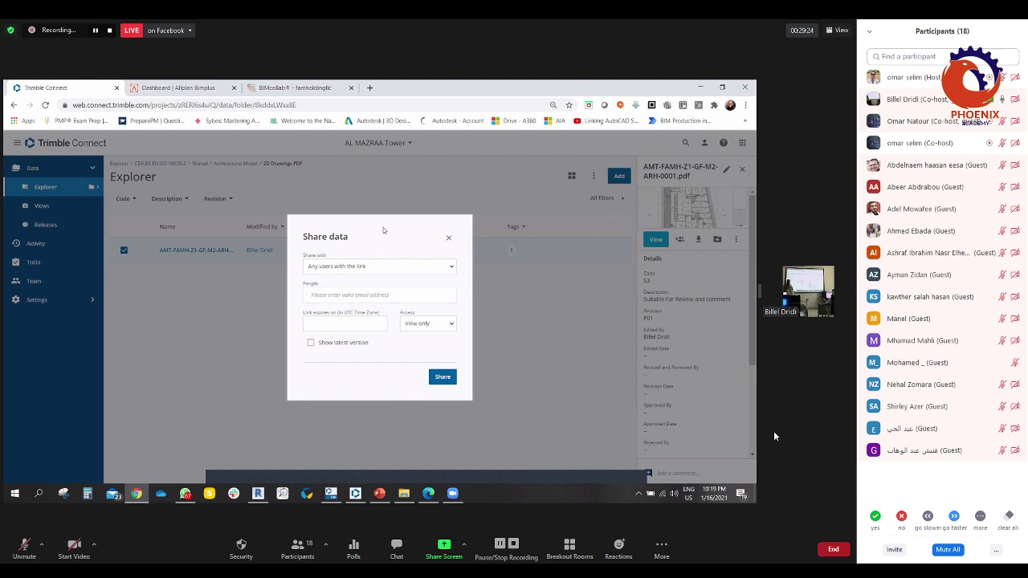
pyautogui.click(353, 297)
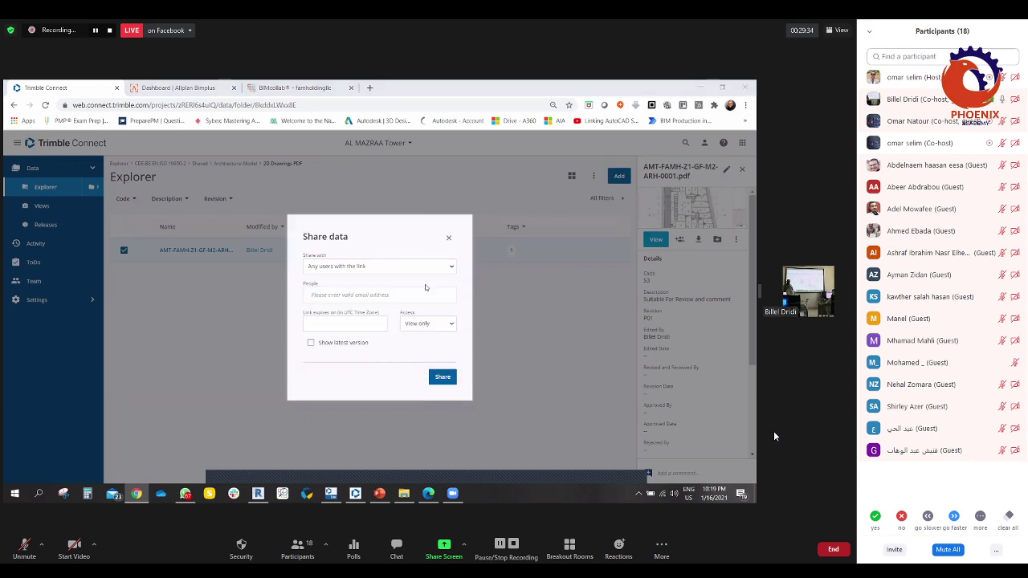
pyautogui.click(451, 269)
# - Keep 'Any users with the link' selected as the sharing audience
pyautogui.click(361, 293)
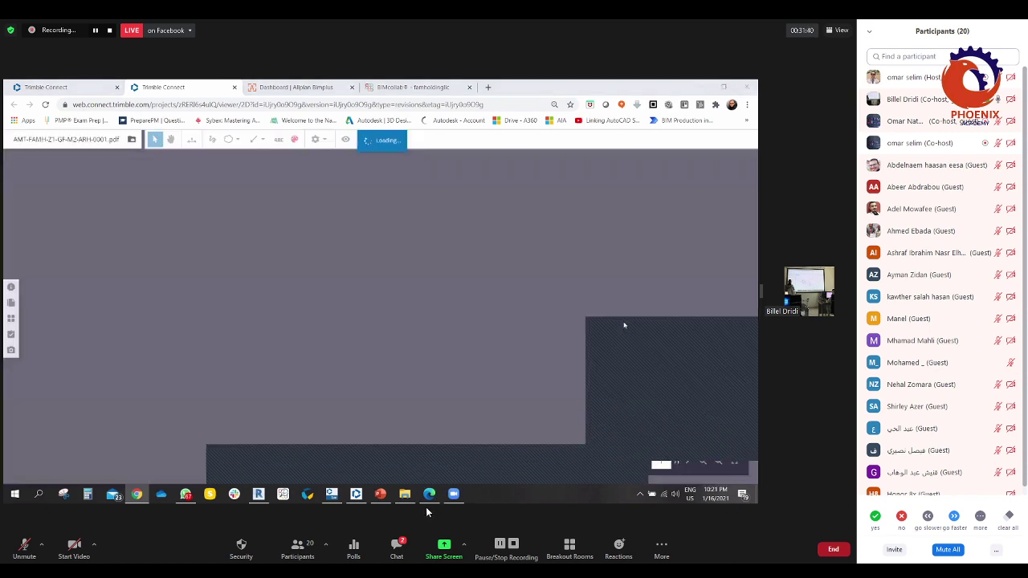
pyautogui.hotkey('alt', 'h')
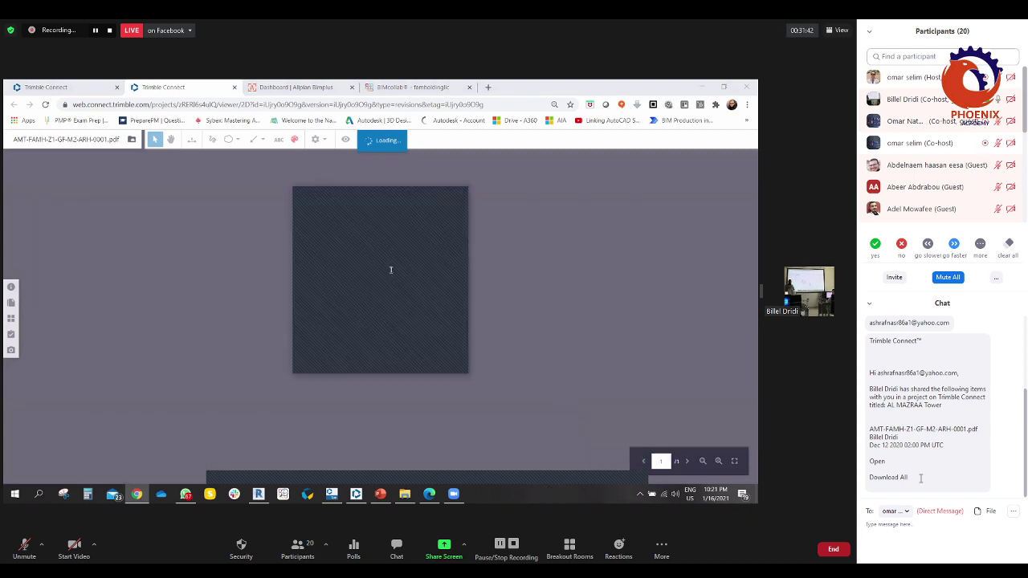
pyautogui.scroll(1, 906, 462)
pyautogui.scroll(1, 905, 462)
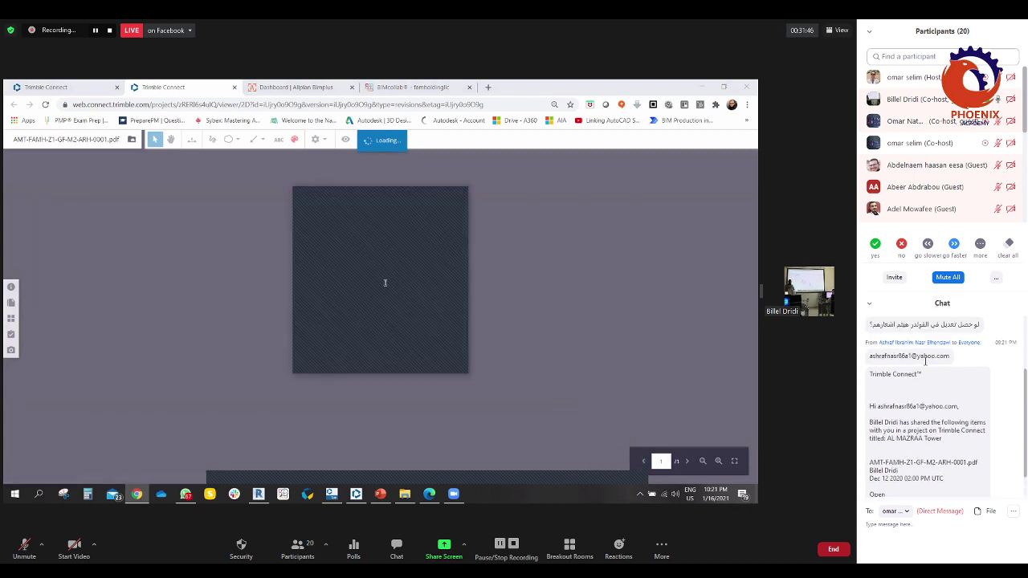
pyautogui.scroll(-2, 958, 466)
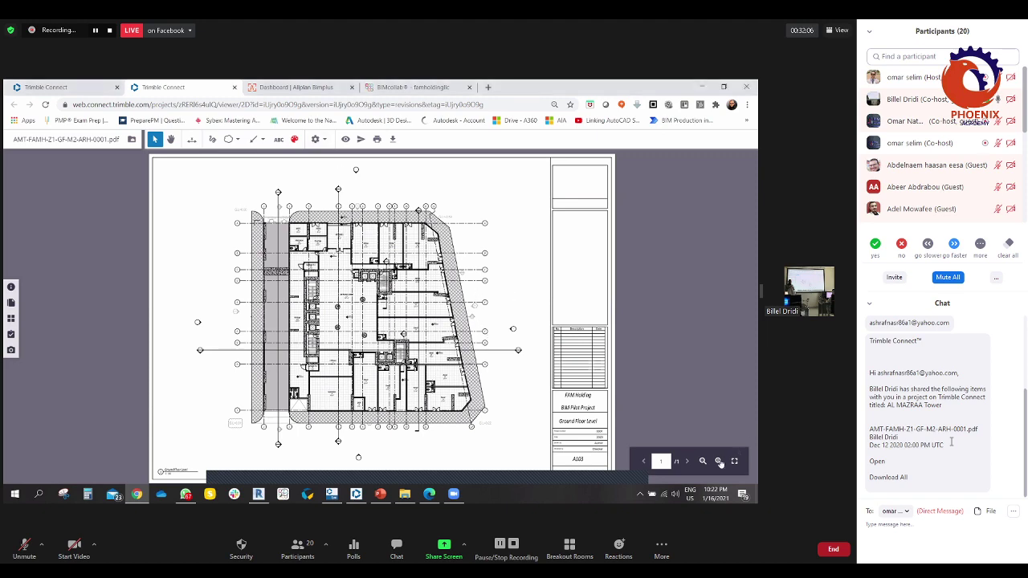
pyautogui.click(719, 461)
pyautogui.click(719, 461)
pyautogui.click(170, 139)
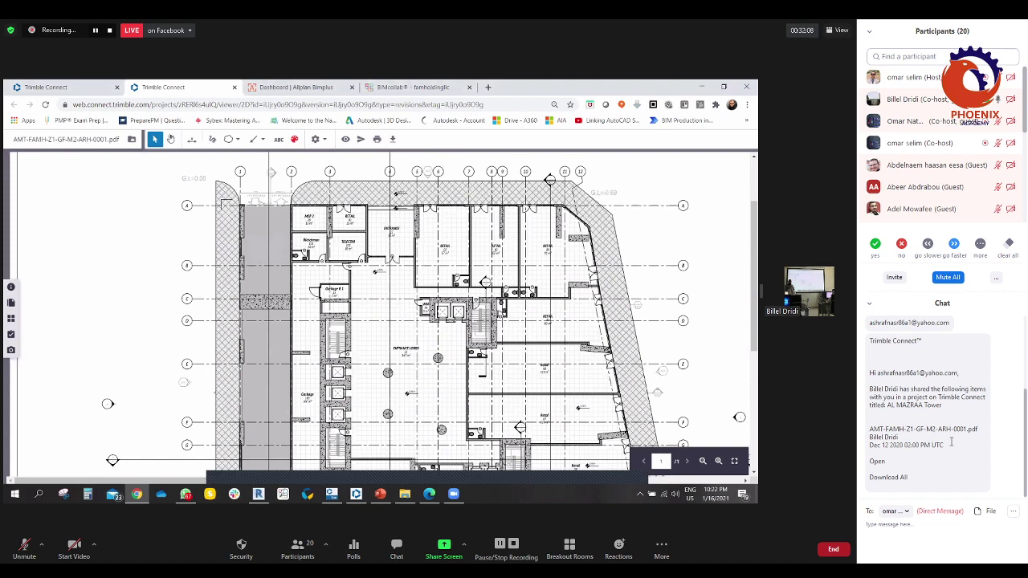
pyautogui.moveTo(402, 322); pyautogui.dragTo(304, 310)
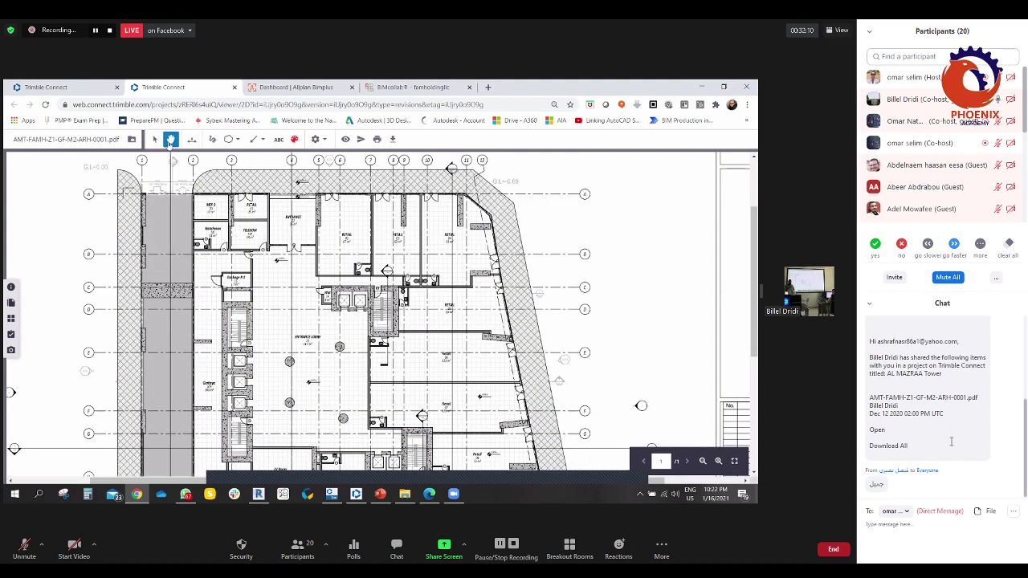
pyautogui.moveTo(630, 367); pyautogui.dragTo(614, 360)
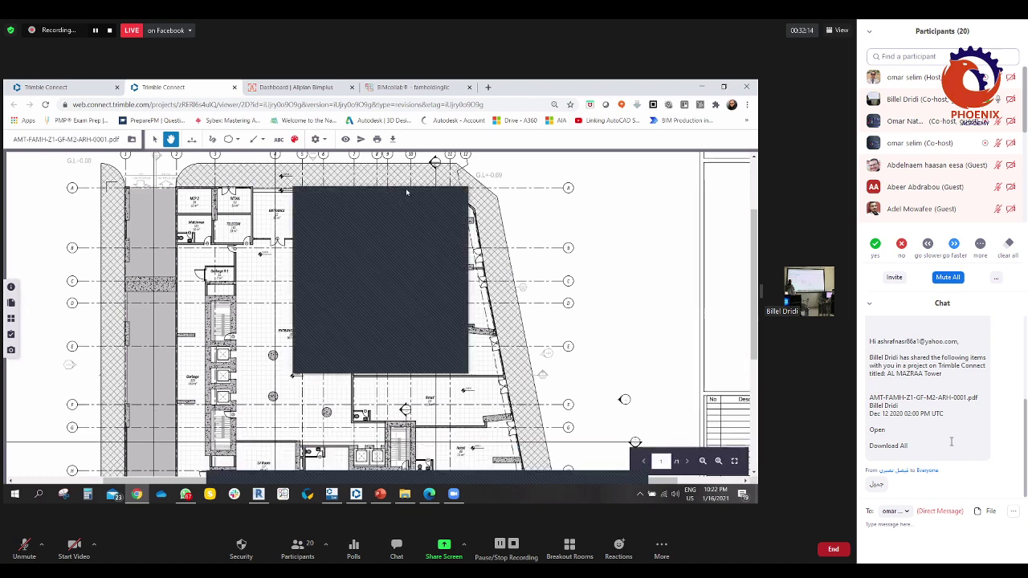
# - Pan the ground-floor plan to bring the ENTRANCE room into view
pyautogui.moveTo(612, 393); pyautogui.dragTo(592, 376)
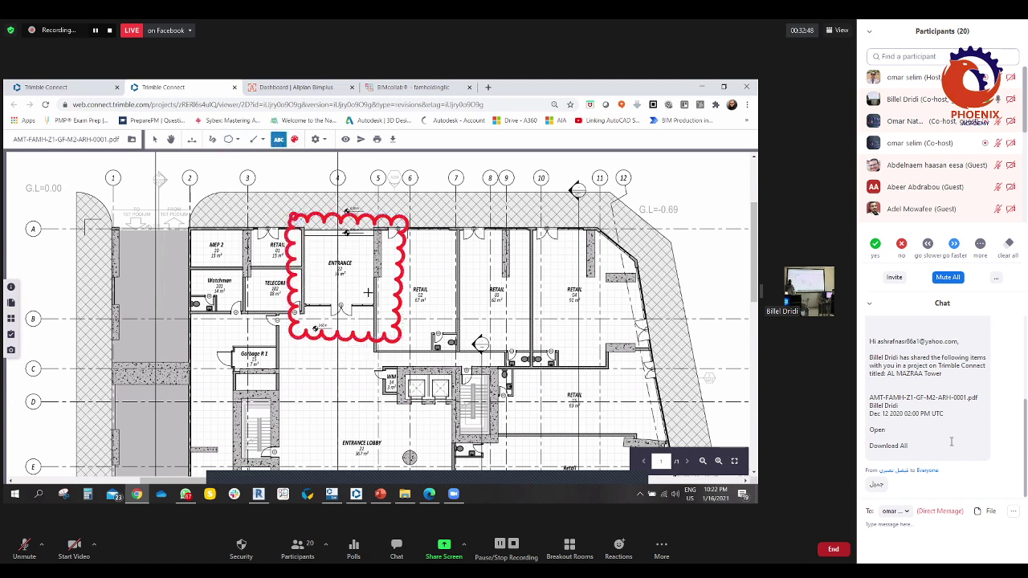
# - Close Zoom's meeting chat panel so the shared Trimble Connect drawing fills more of the screen
pyautogui.click(297, 549)
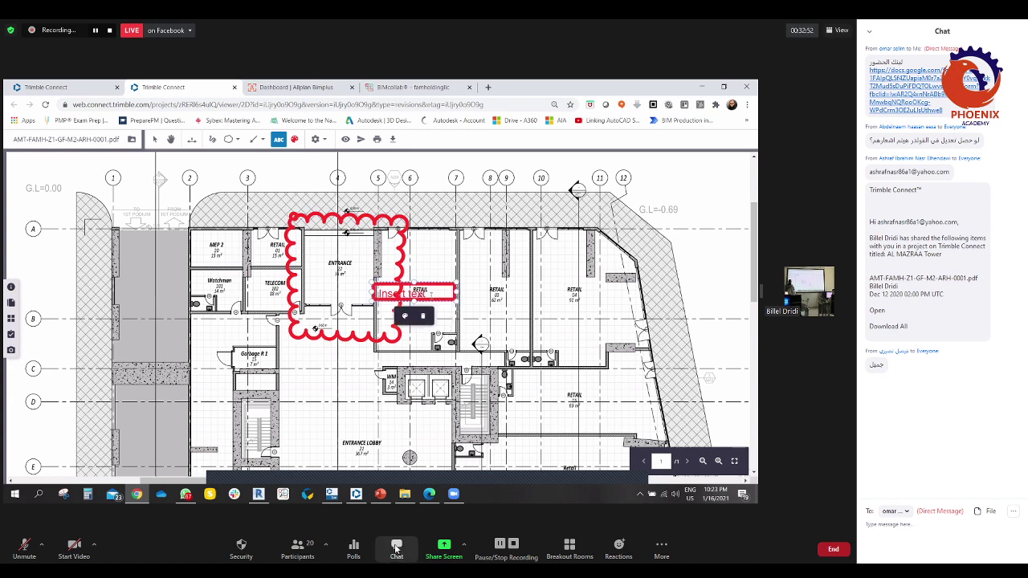
pyautogui.click(396, 547)
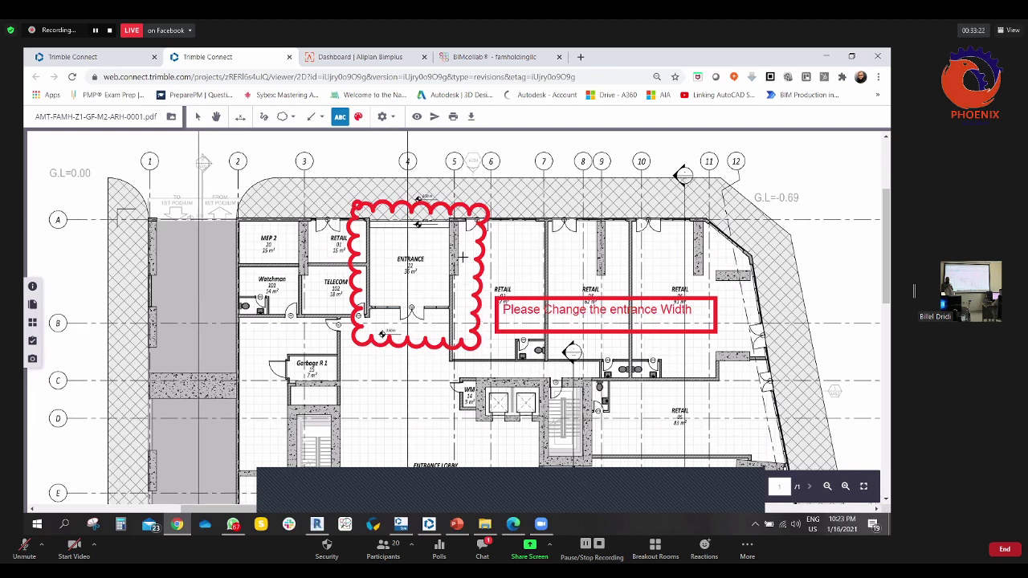
pyautogui.scroll(-2, 464, 257)
pyautogui.scroll(2, 403, 261)
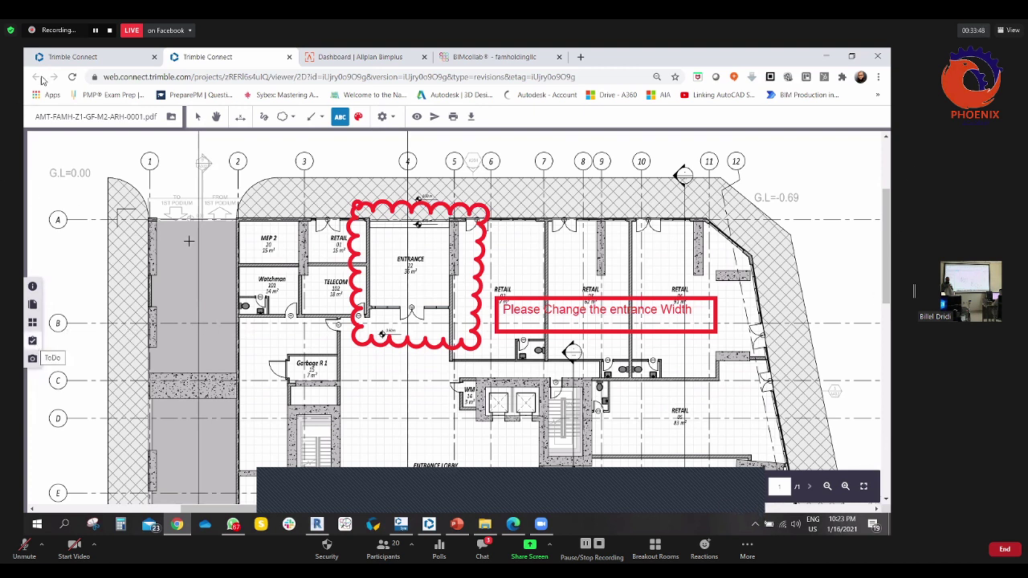
# - Start a new ToDo titled 'Entrance Issue' with description 'Please change The entrance width'
pyautogui.click(32, 341)
pyautogui.click(130, 151)
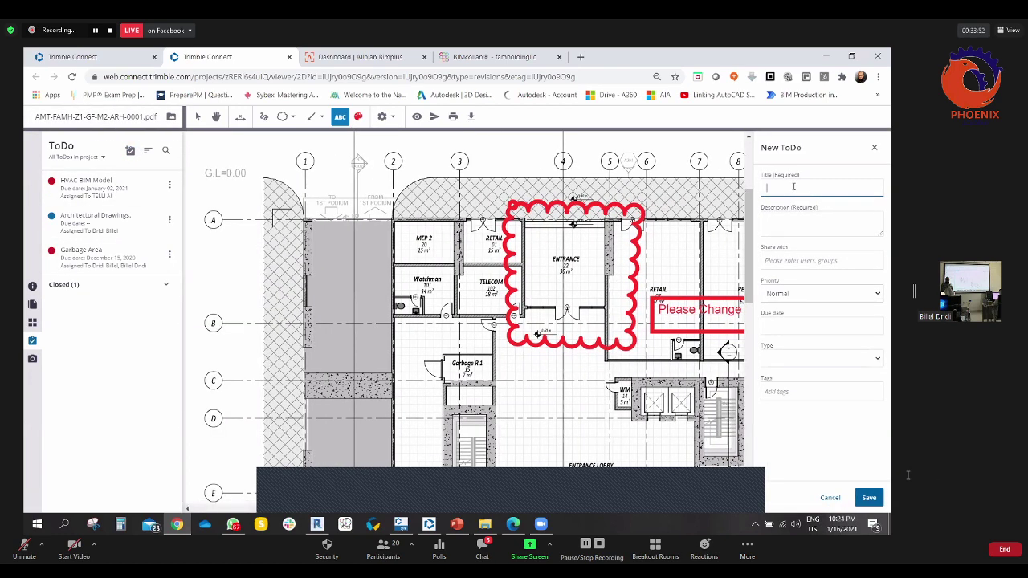
pyautogui.write('Entrance Issue')
pyautogui.click(775, 222)
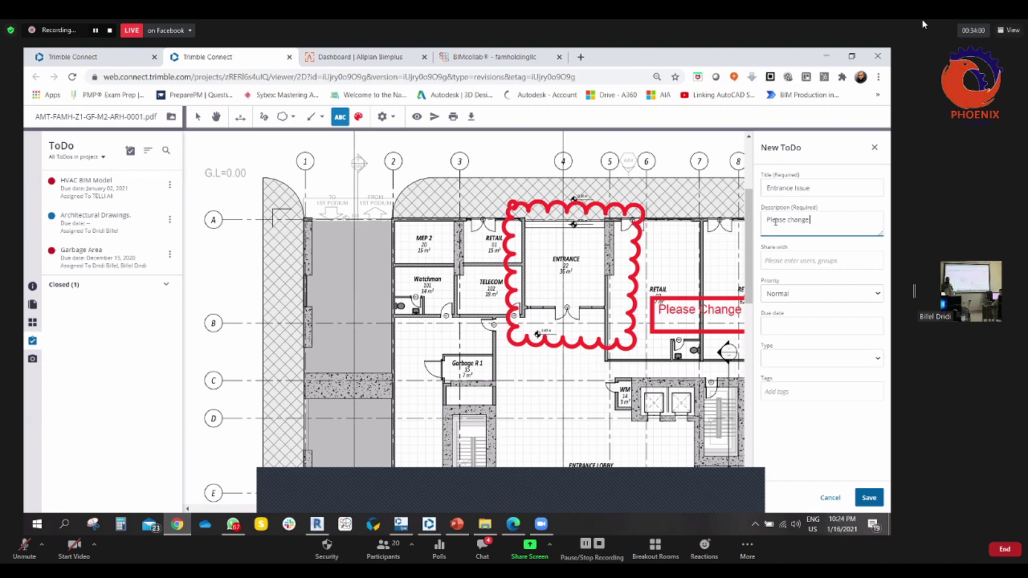
pyautogui.write('Please change The entrance width')
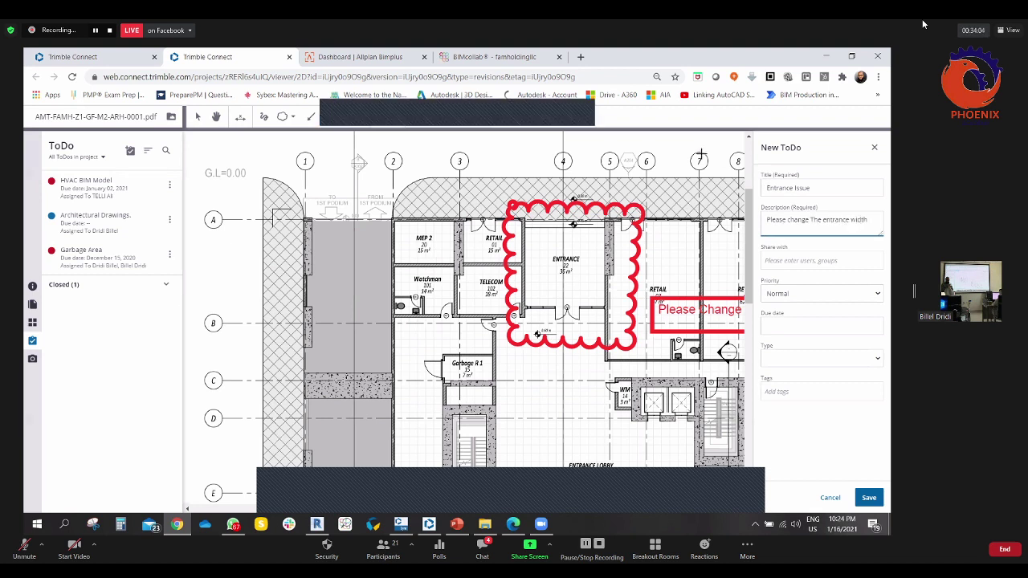
pyautogui.click(789, 259)
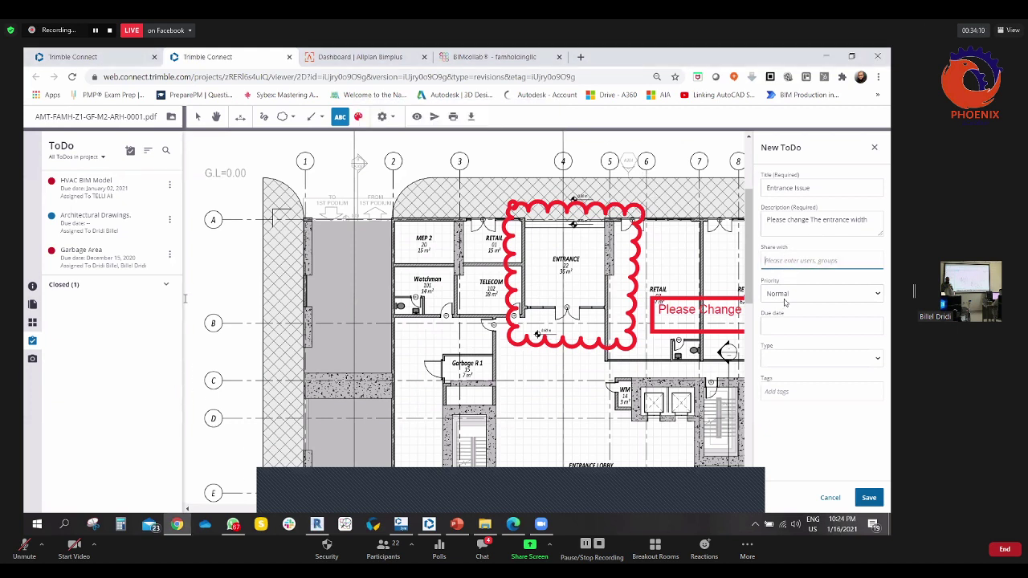
# - Keep Normal priority, leave due date and type empty, and add the ARCH tag
pyautogui.click(786, 296)
pyautogui.click(197, 223)
pyautogui.click(802, 327)
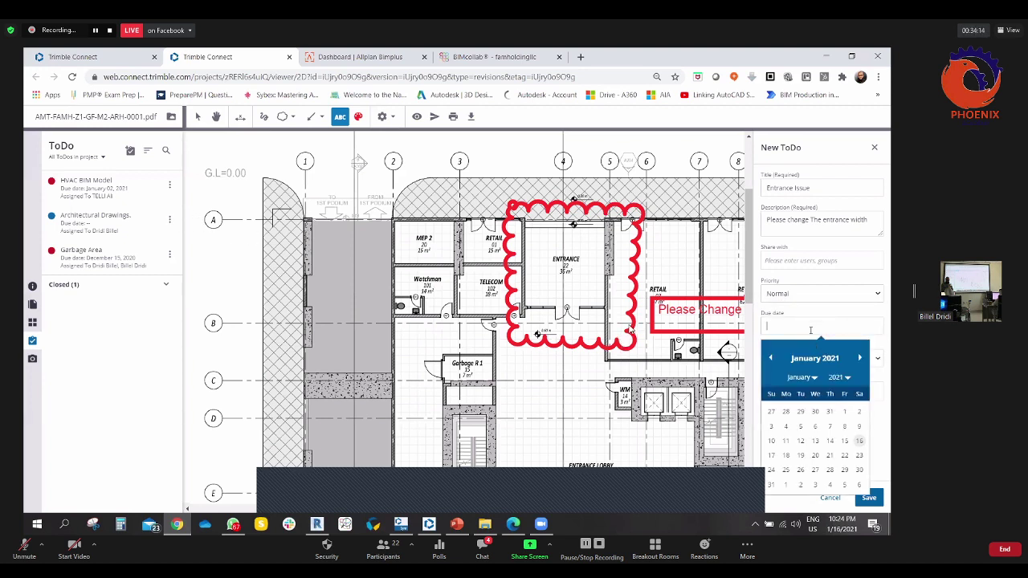
pyautogui.click(876, 420)
pyautogui.click(784, 358)
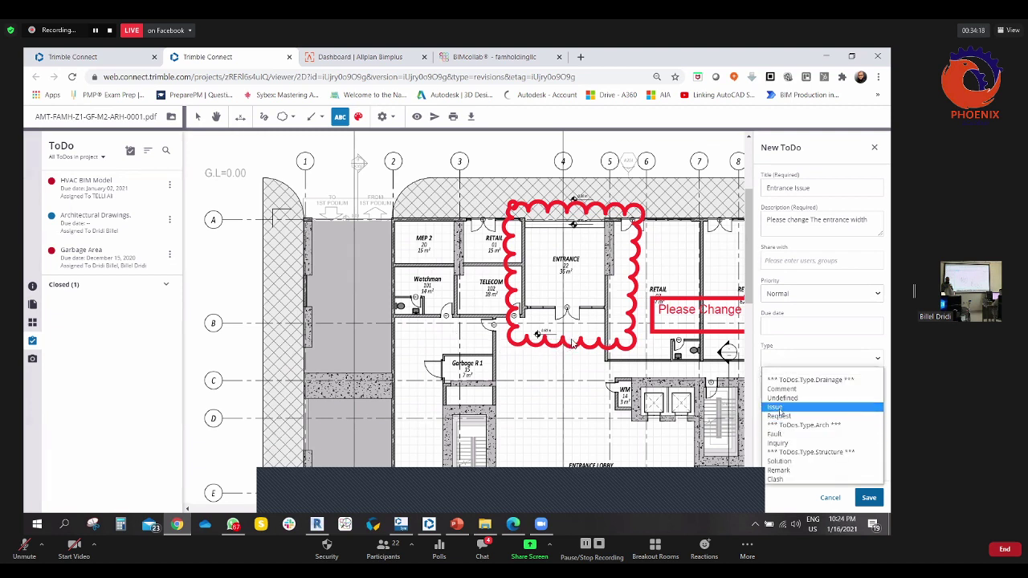
pyautogui.click(798, 372)
pyautogui.click(787, 391)
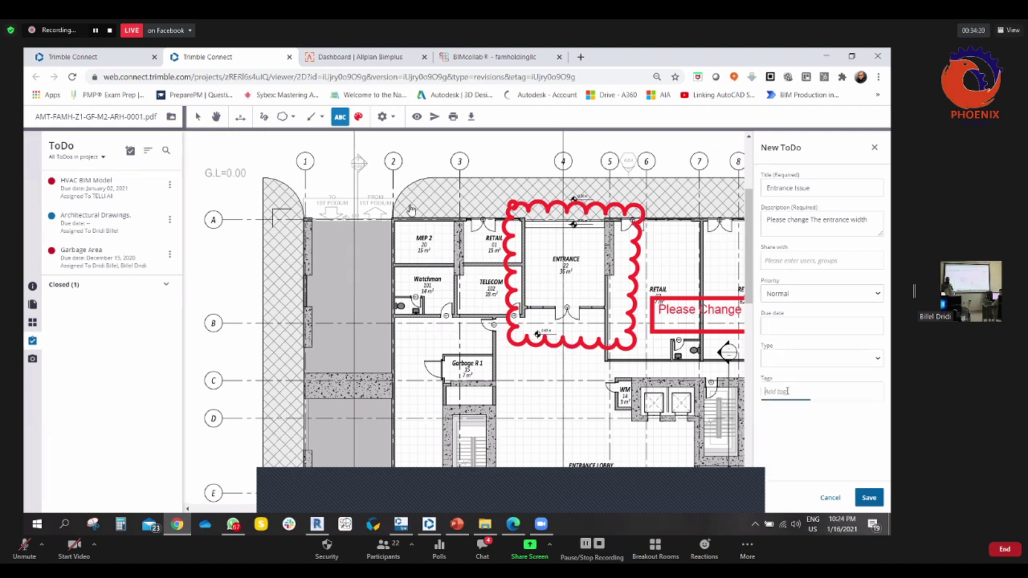
pyautogui.write('ARCH')
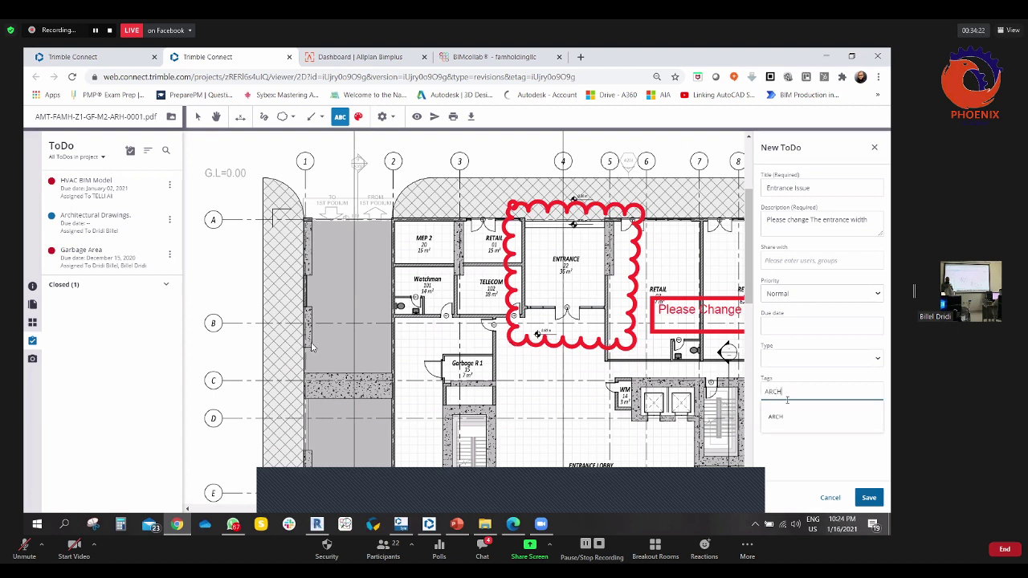
pyautogui.click(779, 417)
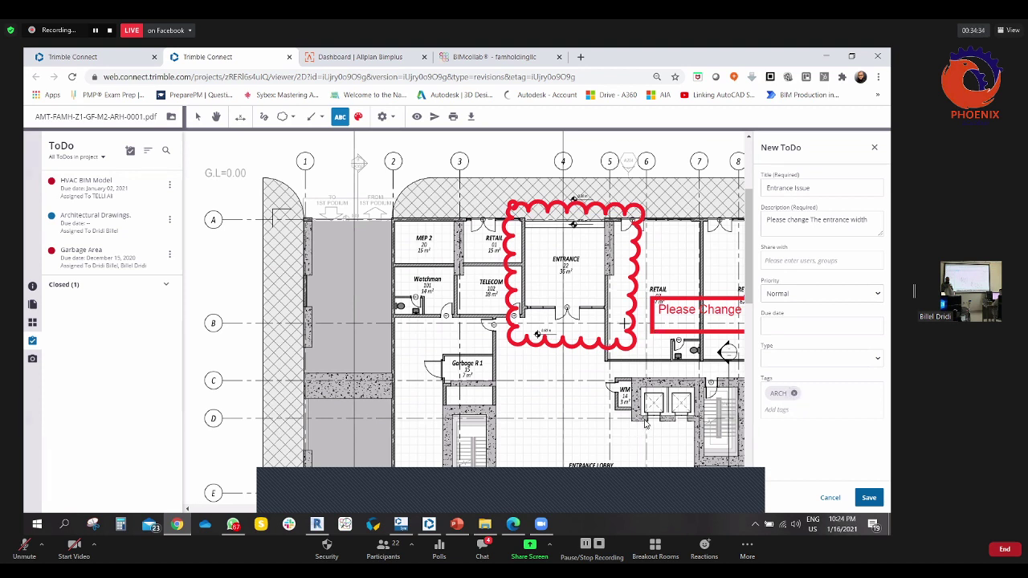
# - Check the drawing file's details in the file list, then return and save the ToDo
pyautogui.click(41, 53)
pyautogui.click(162, 244)
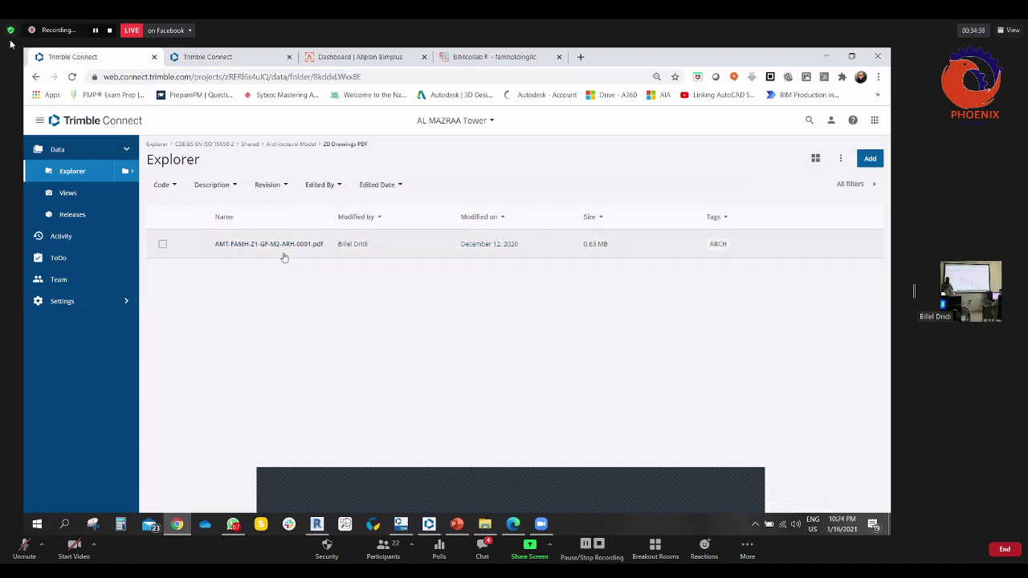
pyautogui.click(163, 243)
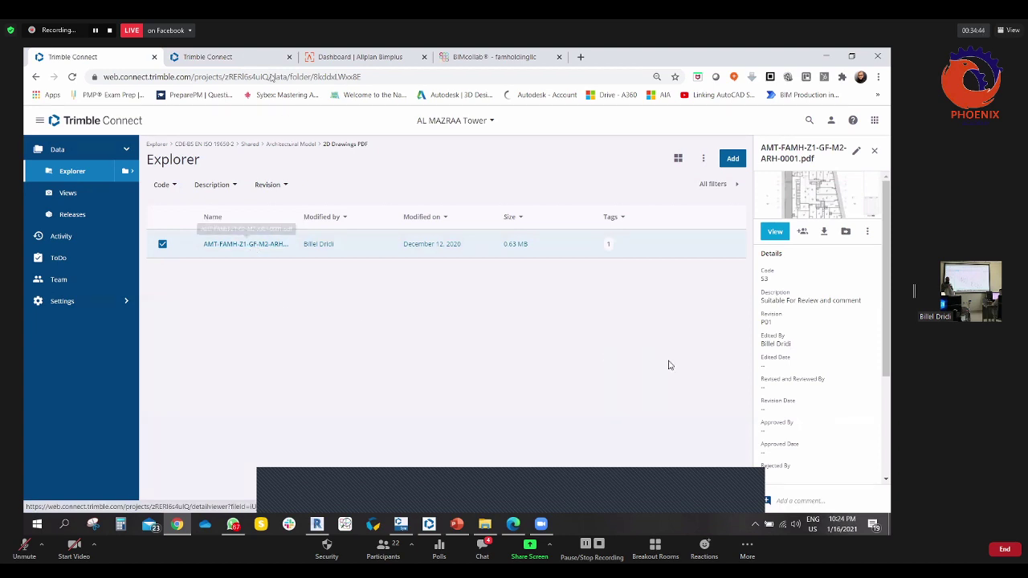
pyautogui.hotkey('ctrl', 'Tab')
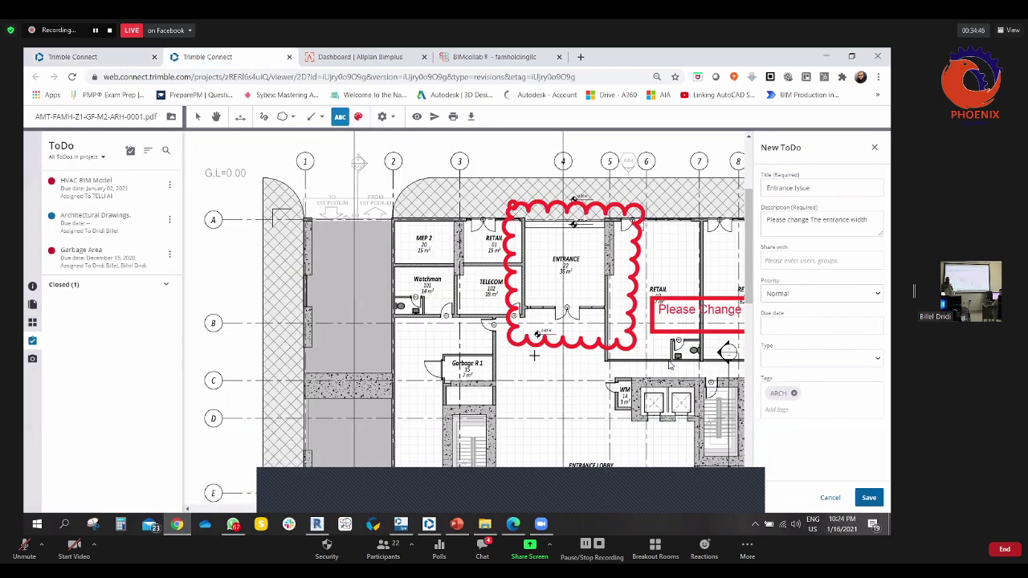
pyautogui.click(864, 494)
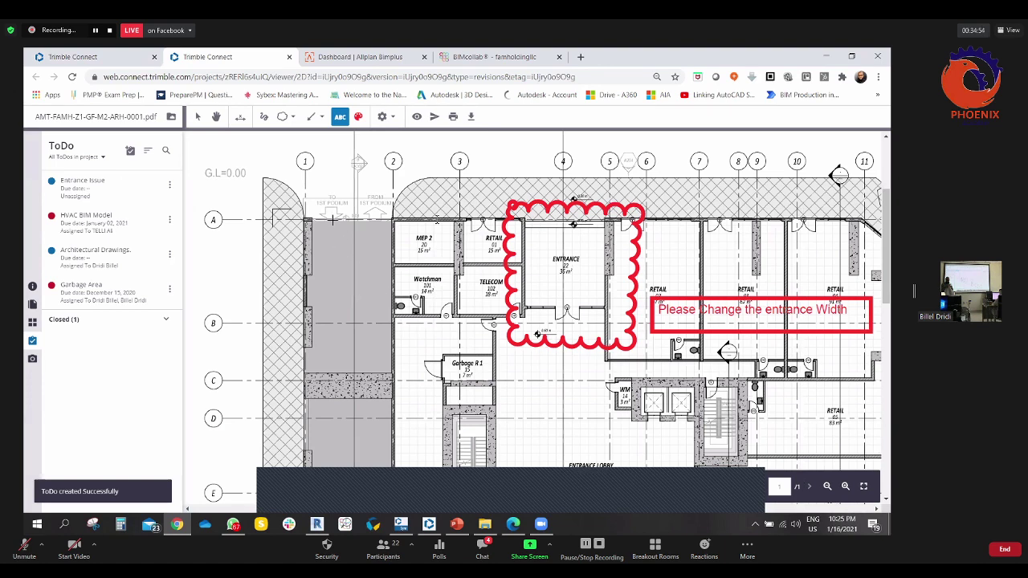
# - Close the drawing viewer and go to the project's ToDo page
pyautogui.click(289, 57)
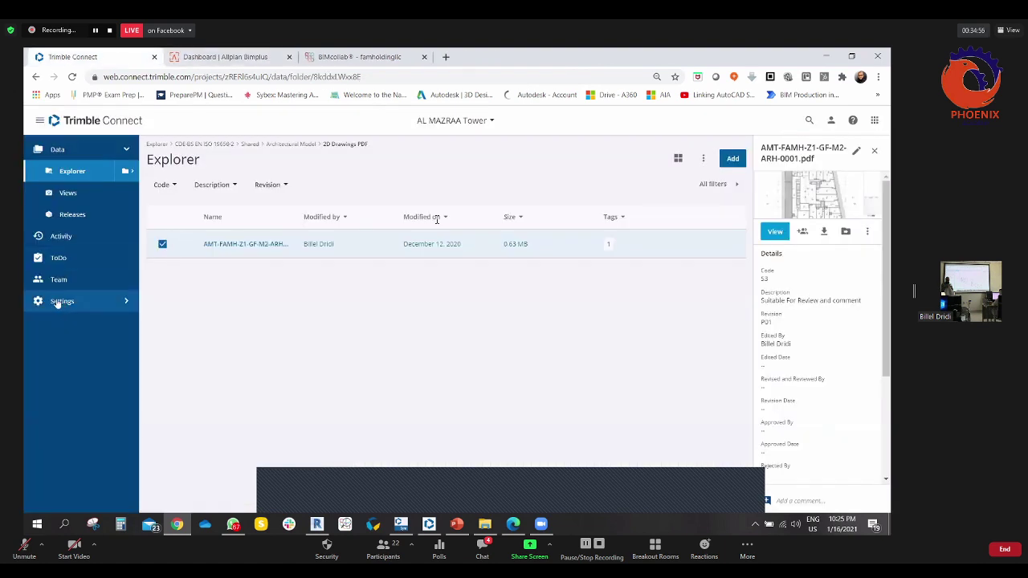
pyautogui.click(57, 261)
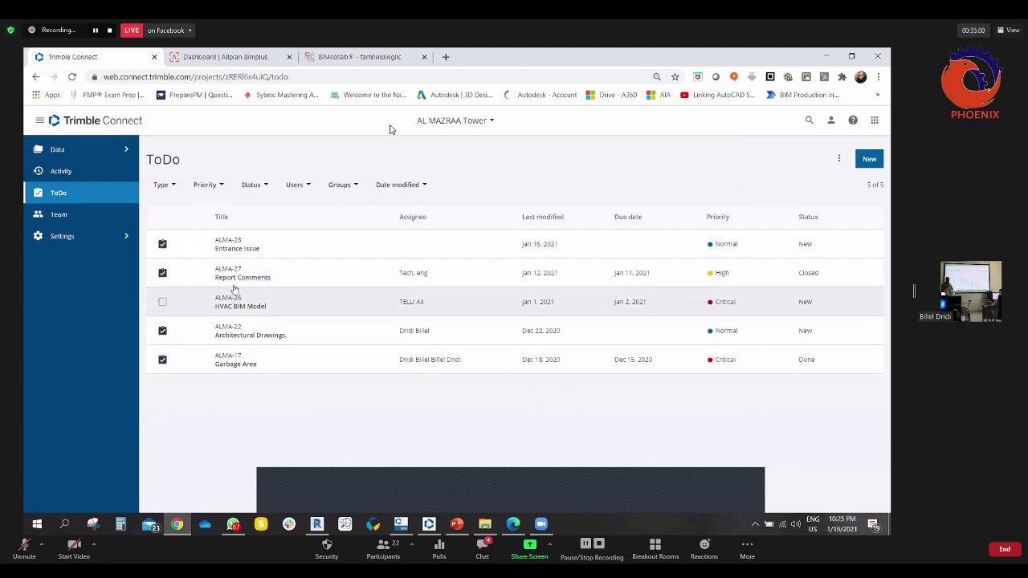
# - Select the ALMA-28 Entrance Issue ToDo and open its attached floor-plan view
pyautogui.click(163, 245)
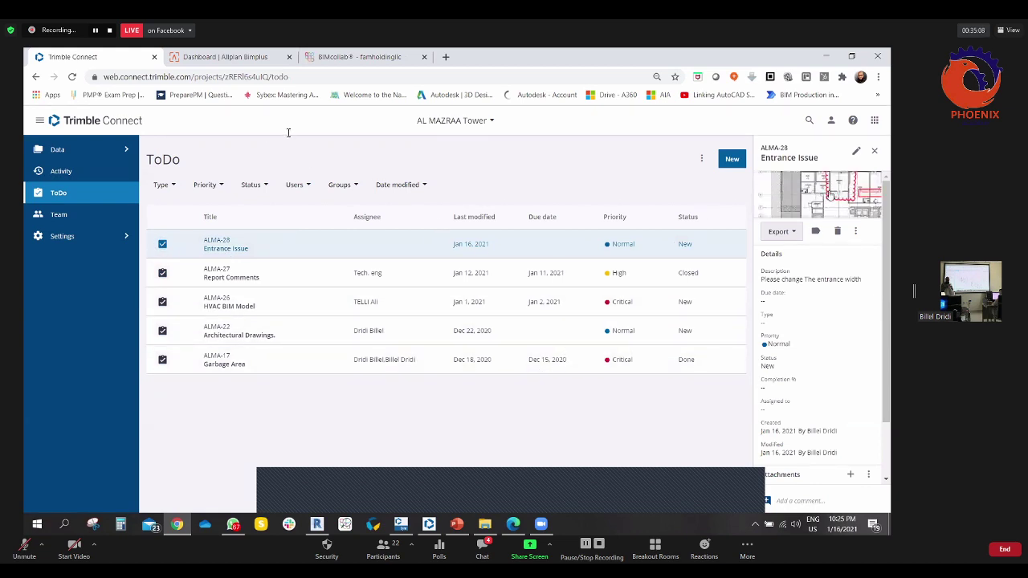
pyautogui.click(834, 194)
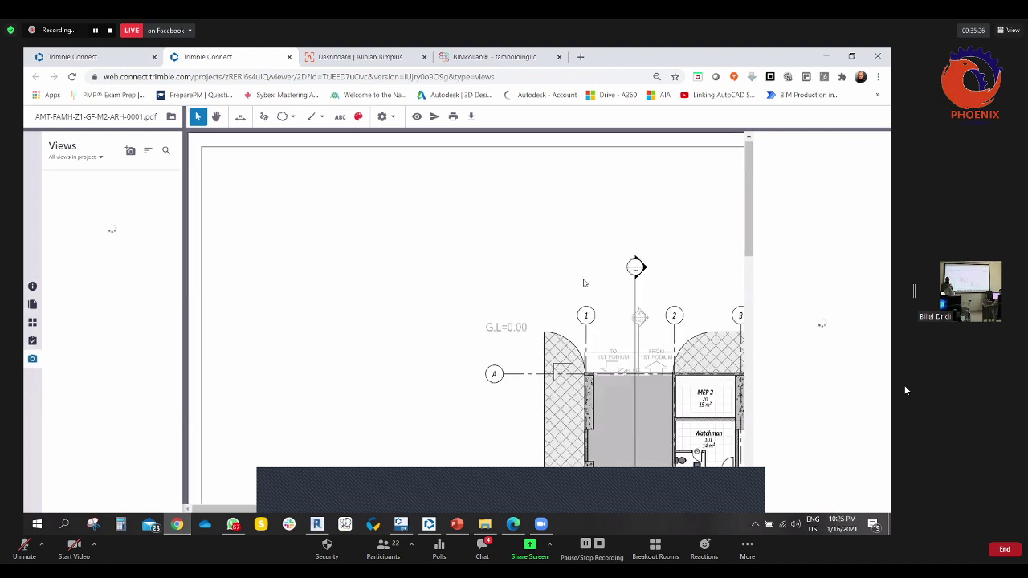
# - Pan with the Hand tool to the entrance cloud and note, then close the viewer
pyautogui.click(215, 116)
pyautogui.moveTo(506, 293); pyautogui.dragTo(488, 295)
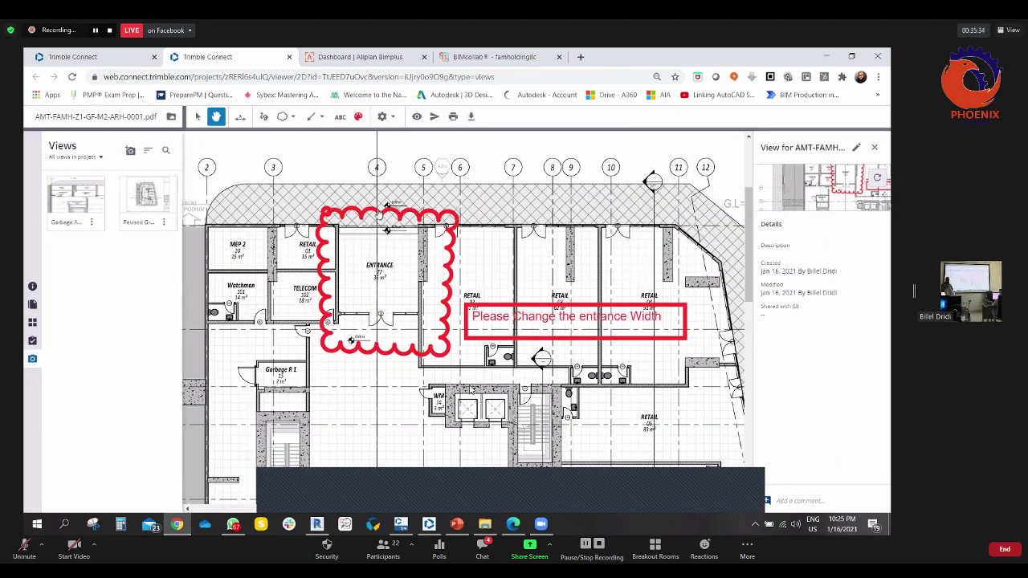
pyautogui.click(290, 58)
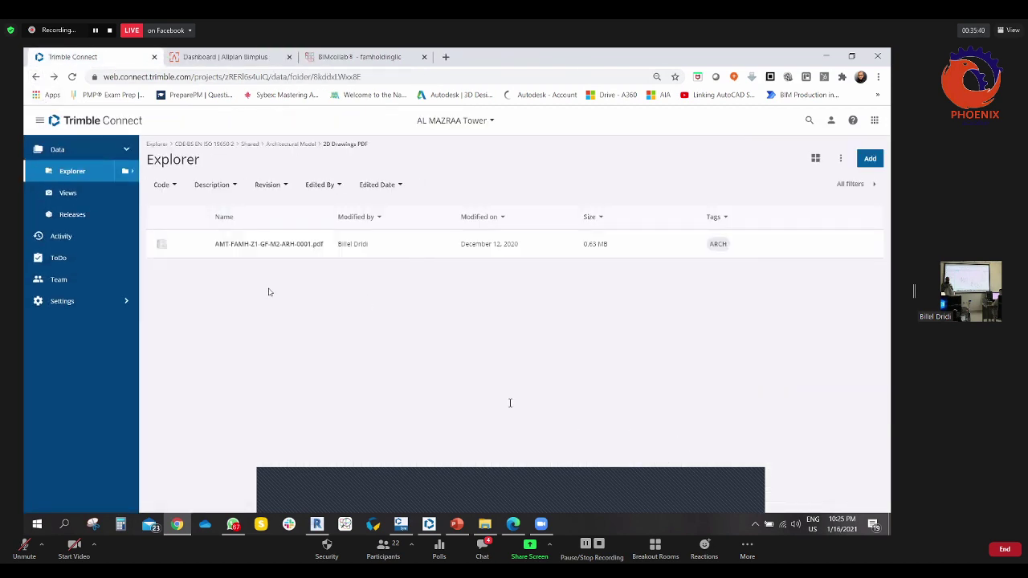
pyautogui.click(404, 248)
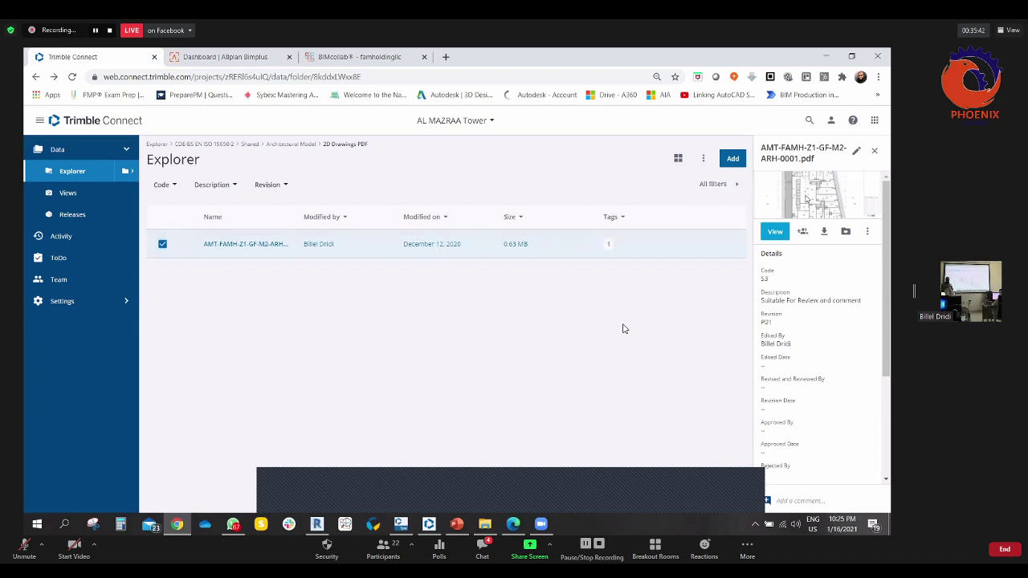
pyautogui.click(766, 236)
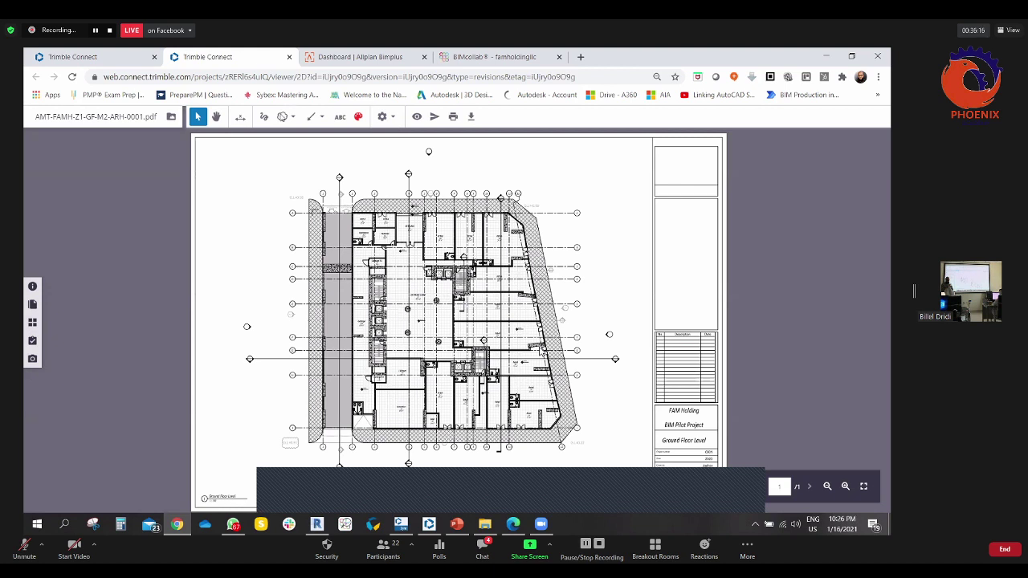
pyautogui.hotkey('ctrl', 'w')
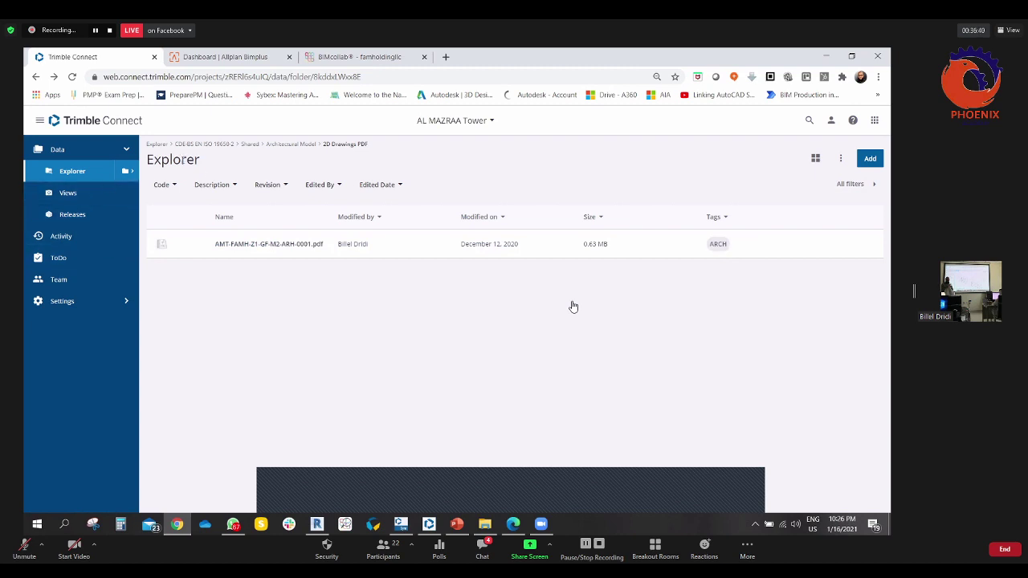
# - Navigate CDE-BS EN ISO 19650-2 > Work in Progress > Architectural Model and select AMT-FAMH-Z1-XX-M3-A-0001.rvt
pyautogui.click(208, 146)
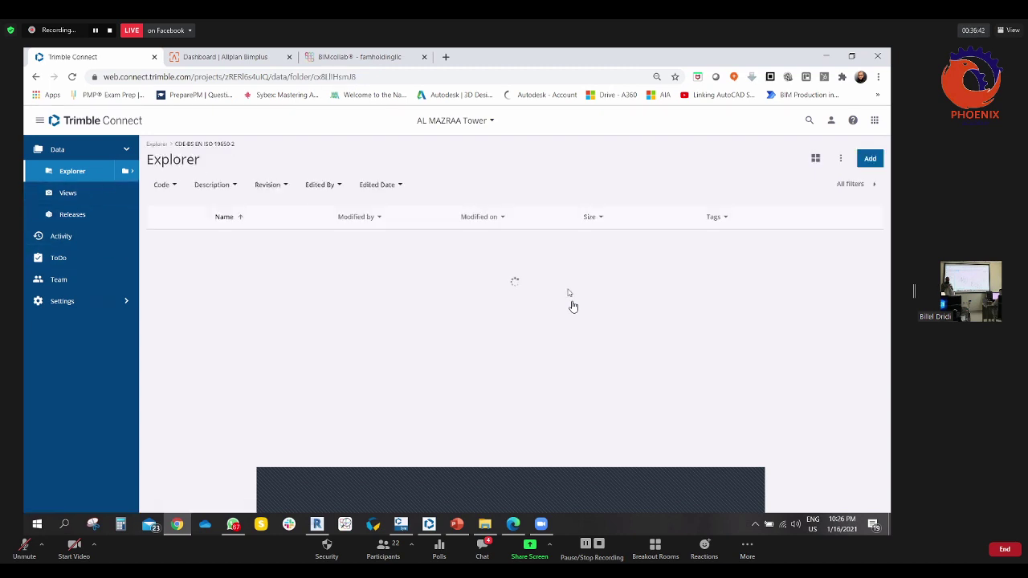
pyautogui.click(241, 330)
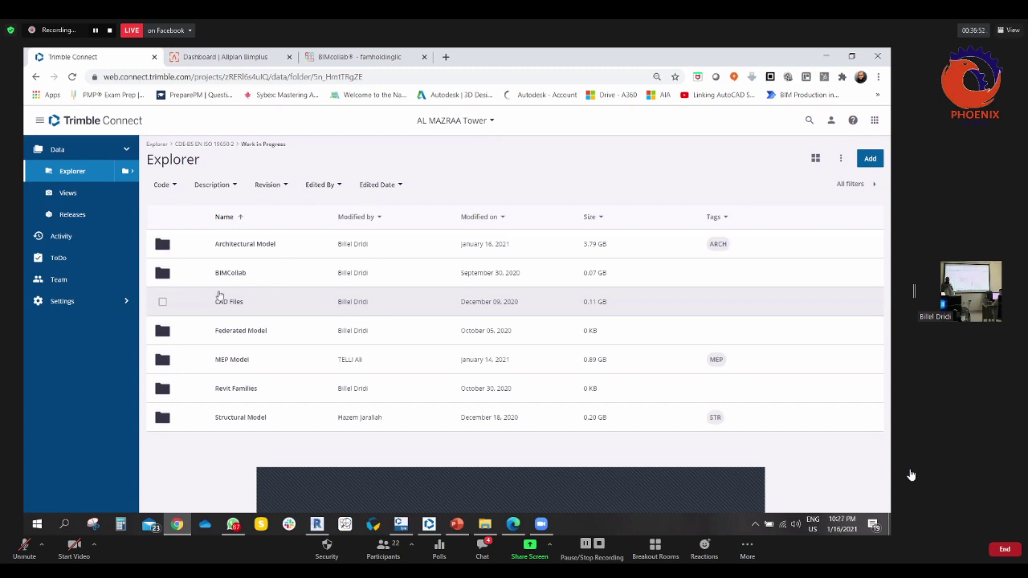
pyautogui.click(238, 245)
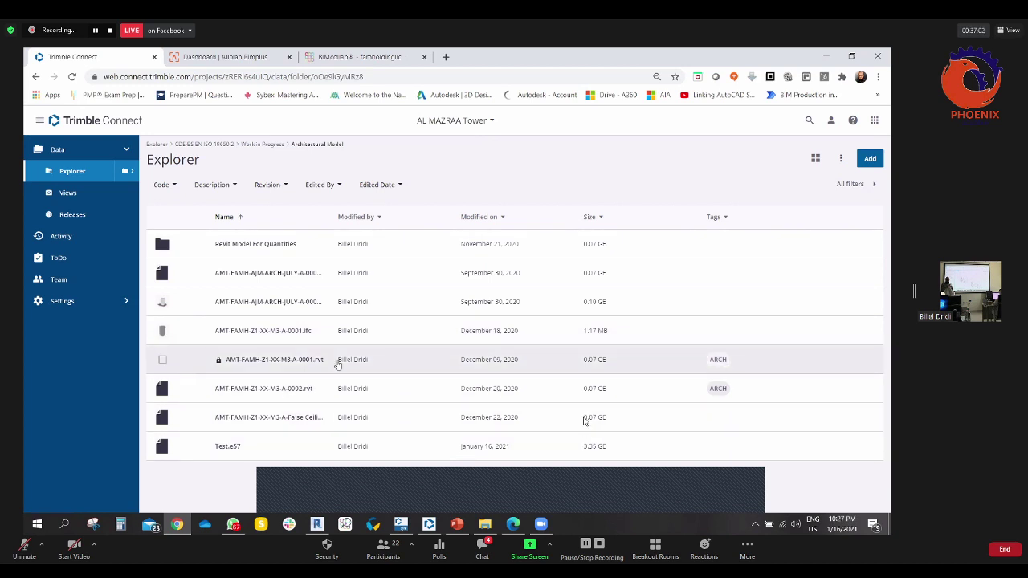
pyautogui.click(163, 362)
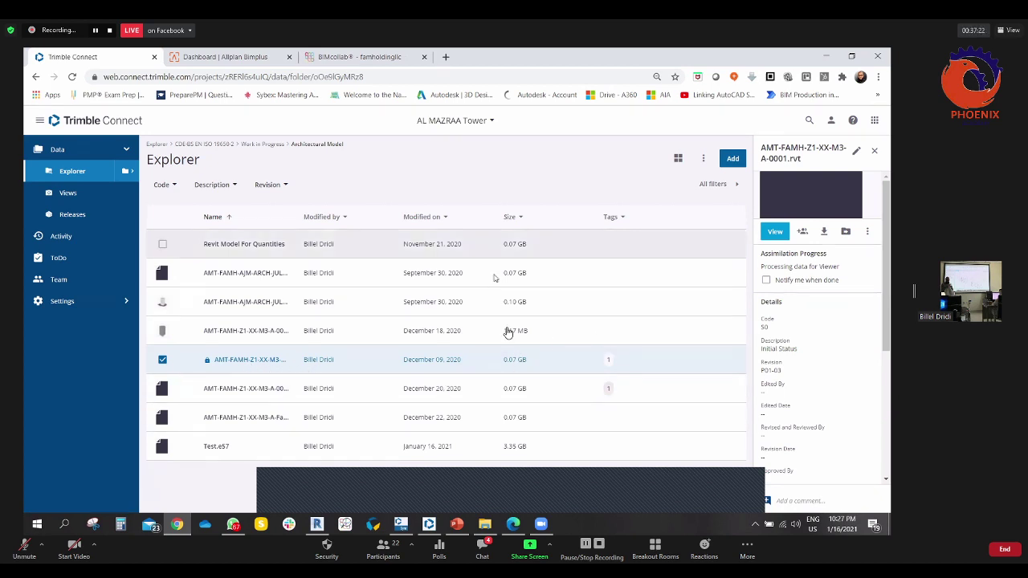
# - Reselect the 0001.rvt model, attempt Checkout from its actions menu, then check it back in
pyautogui.click(867, 233)
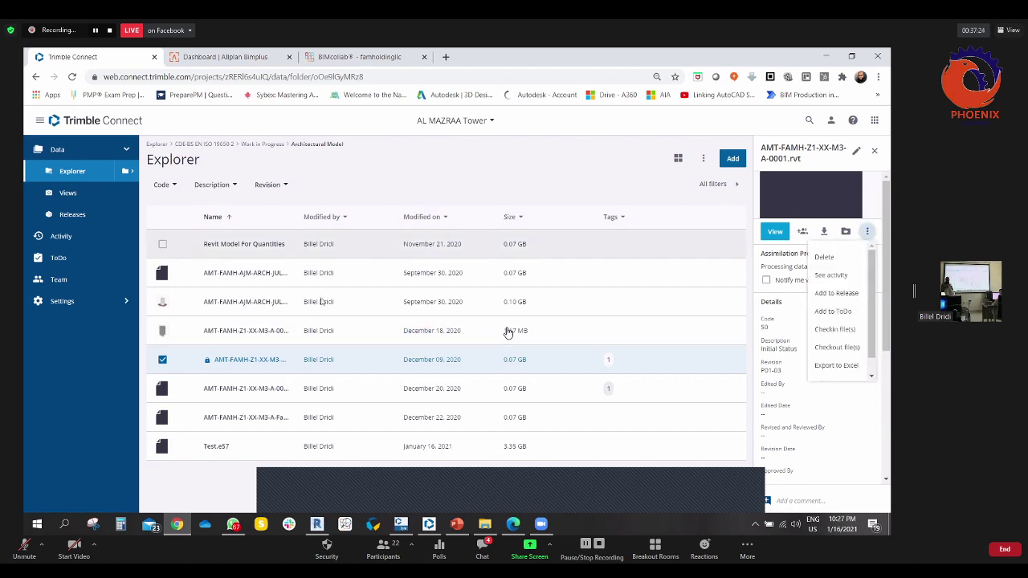
pyautogui.click(165, 368)
pyautogui.click(163, 362)
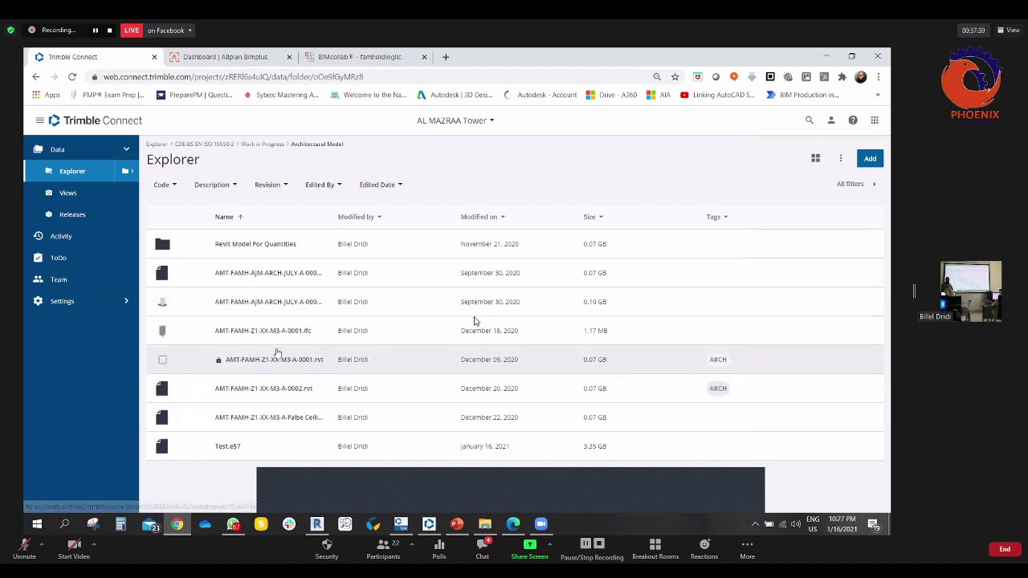
pyautogui.click(163, 360)
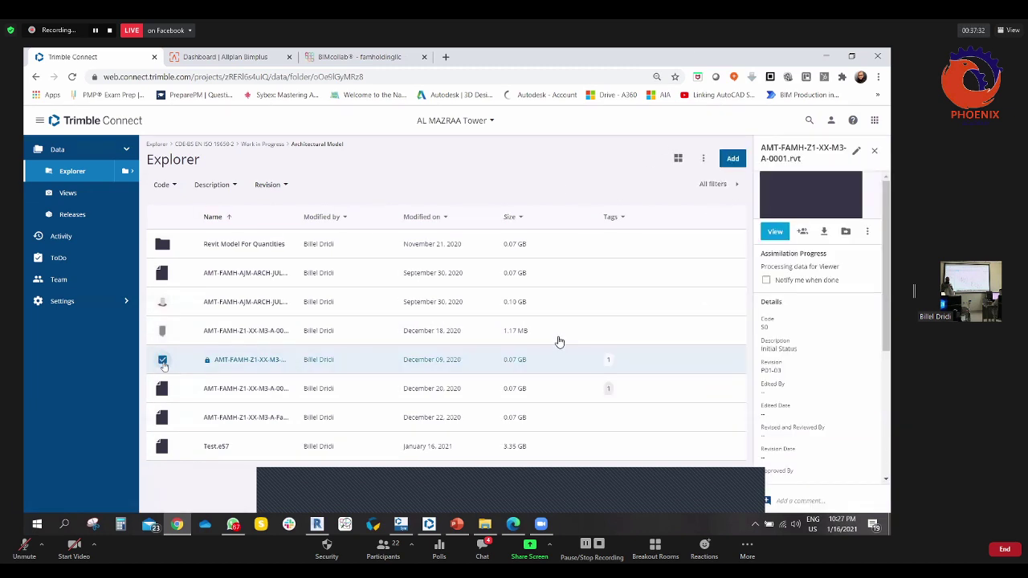
pyautogui.click(869, 232)
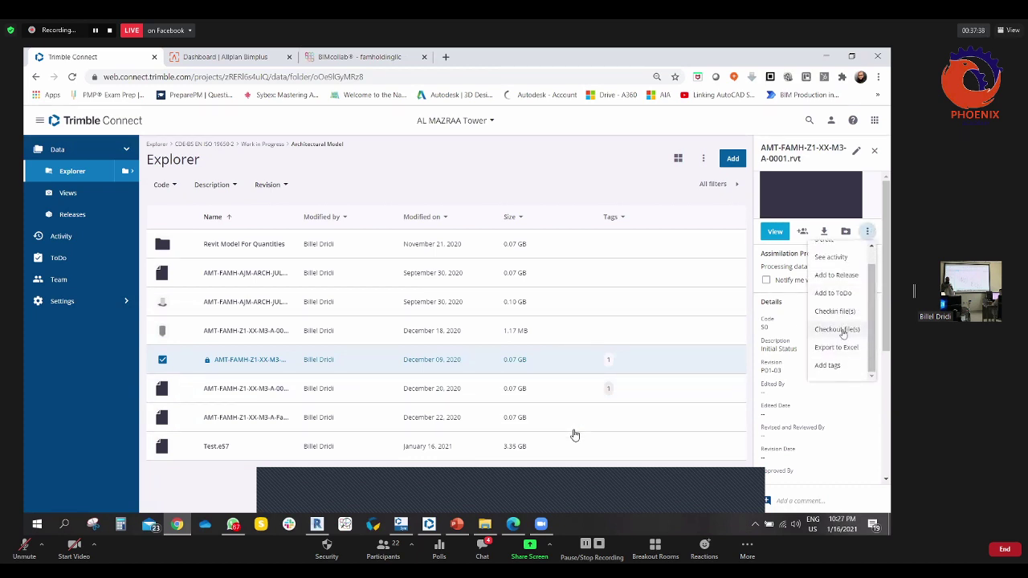
pyautogui.click(840, 346)
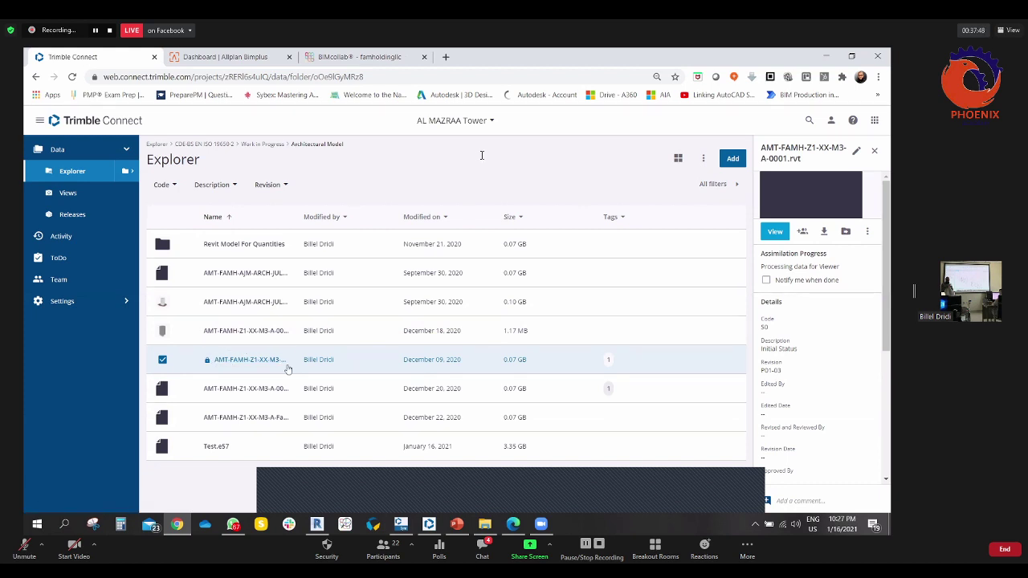
pyautogui.click(869, 233)
pyautogui.click(163, 360)
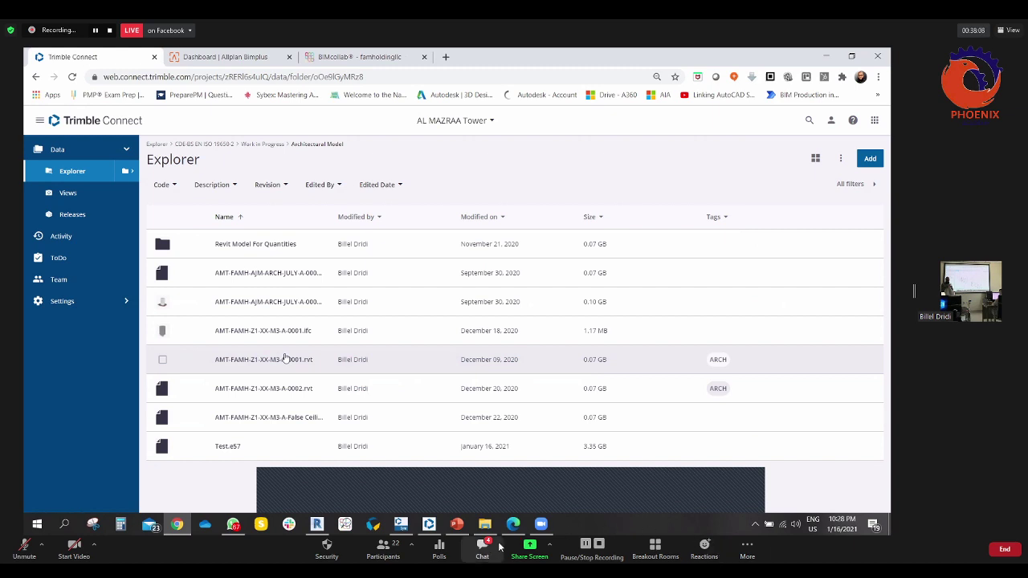
# - Show Zoom's chat and participants list, and admit the guest from the Waiting Room
pyautogui.click(482, 549)
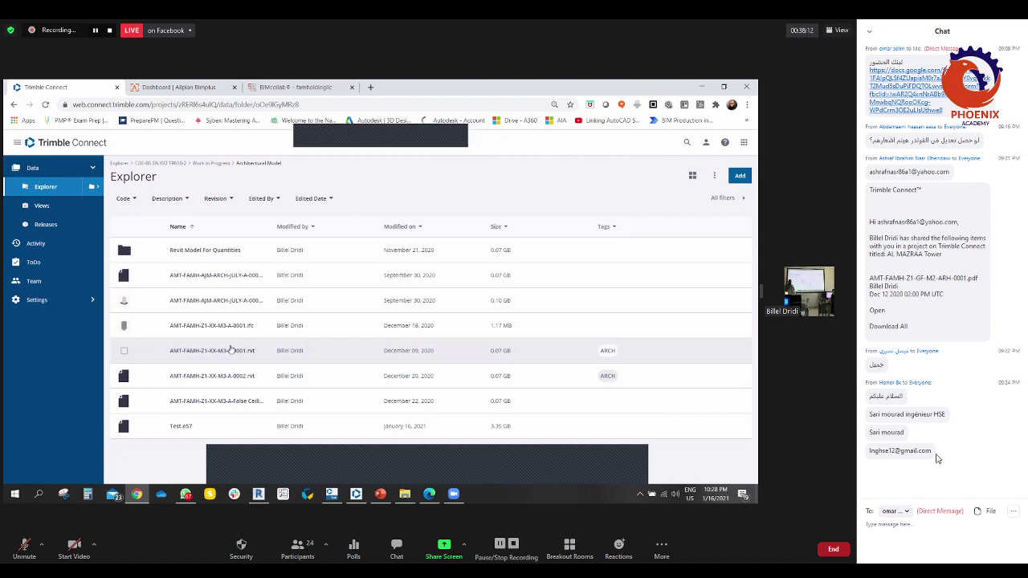
pyautogui.hotkey('alt', 'u')
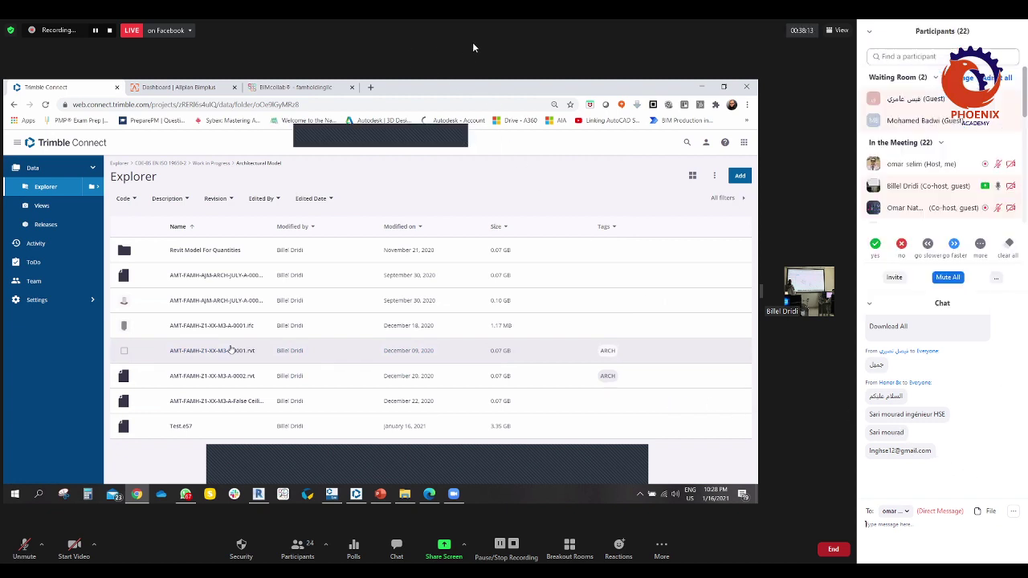
pyautogui.click(956, 122)
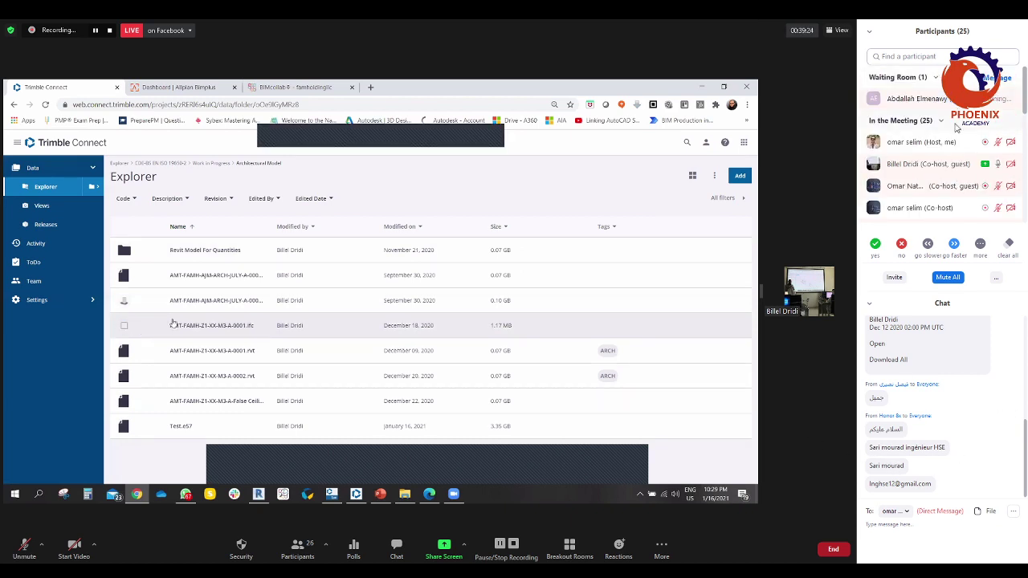
# - Scroll through the participants list, then close the Participants and Chat panels
pyautogui.scroll(-2, 951, 184)
pyautogui.scroll(-5, 948, 201)
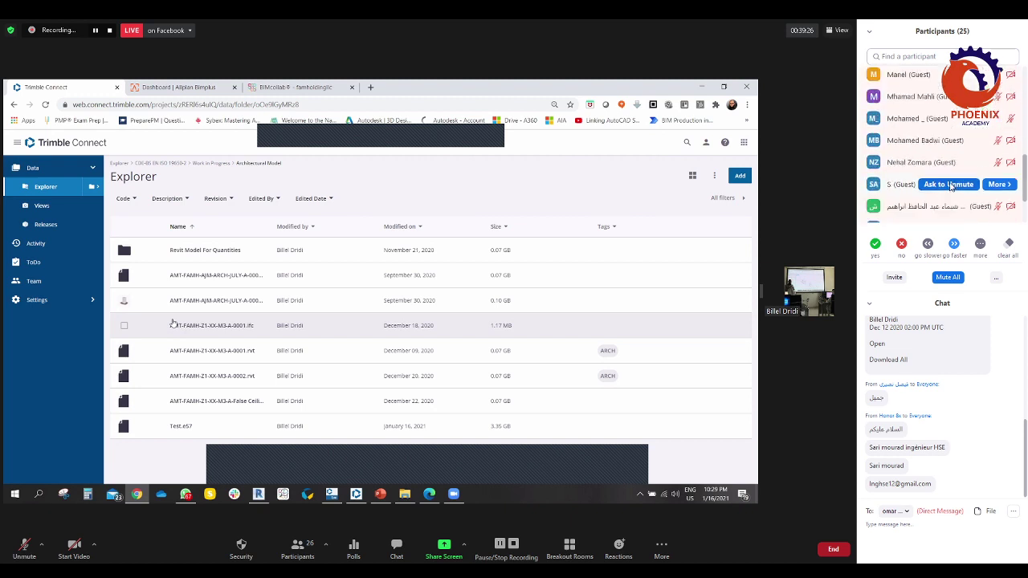
pyautogui.scroll(2, 937, 179)
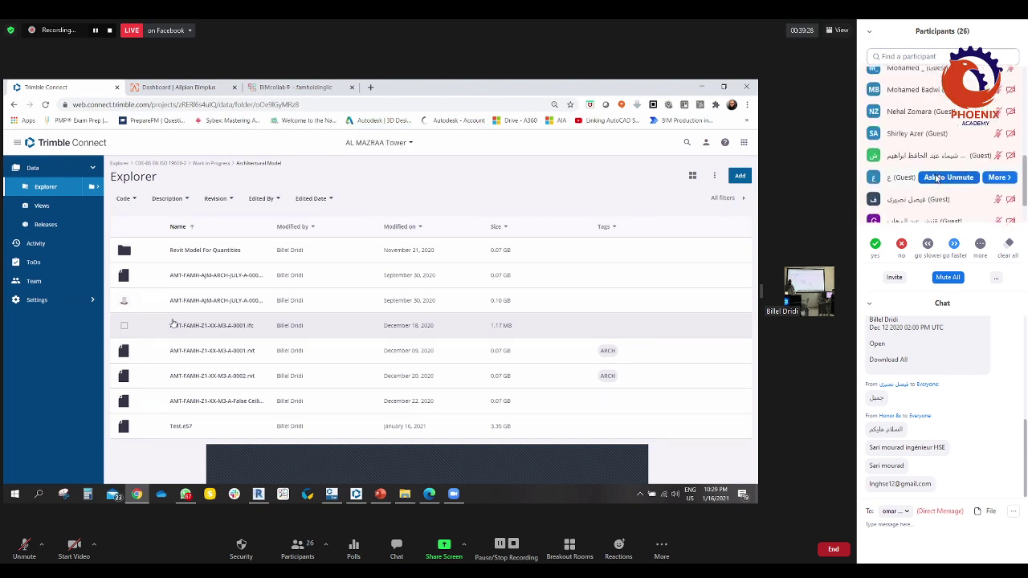
pyautogui.scroll(1, 946, 184)
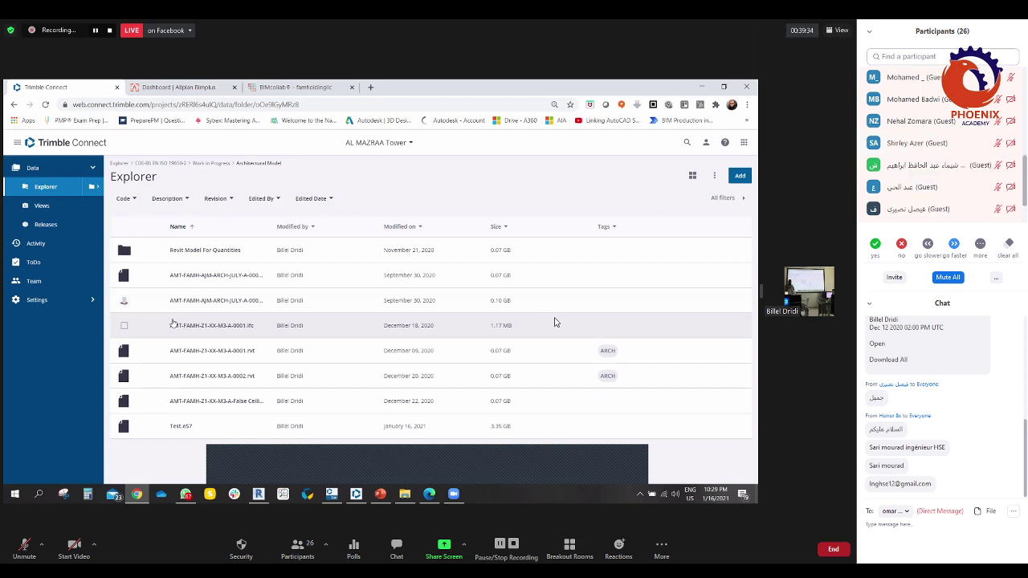
pyautogui.click(924, 210)
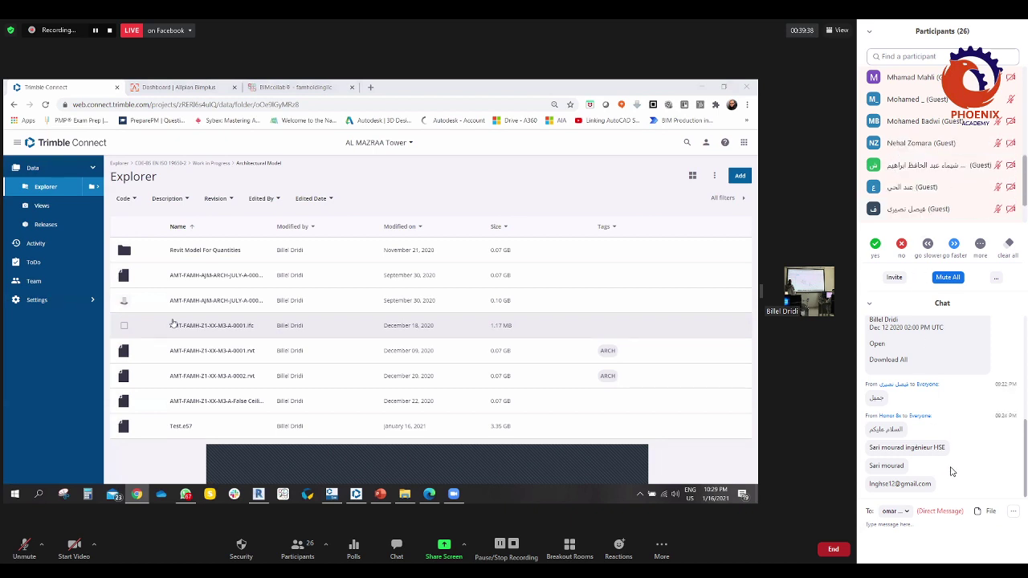
pyautogui.click(298, 549)
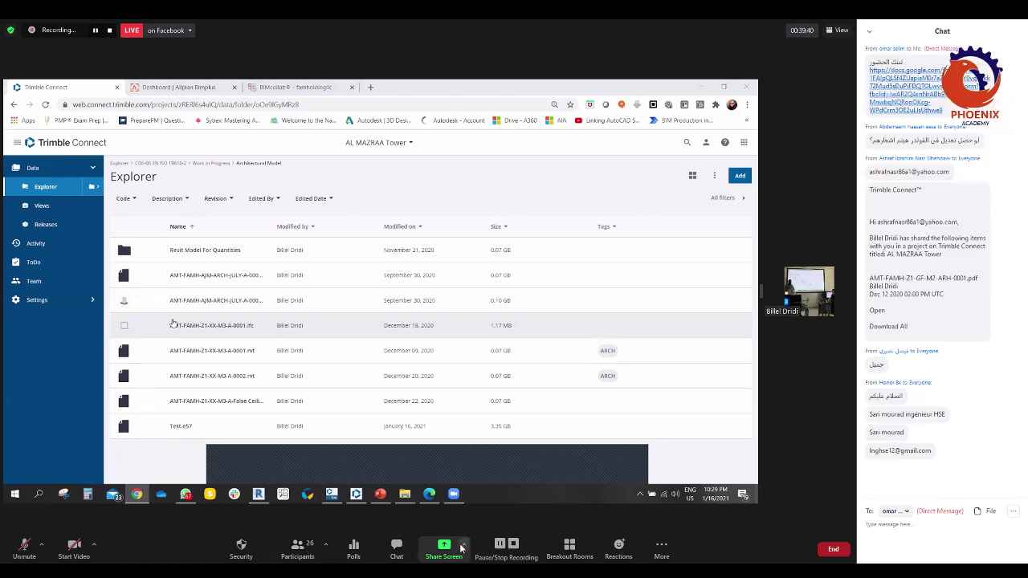
pyautogui.click(397, 548)
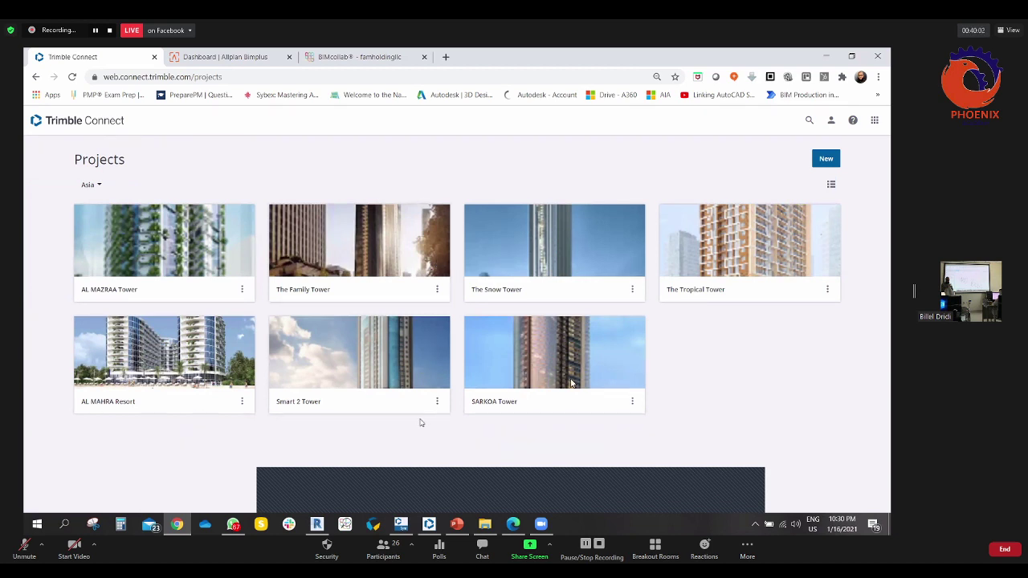
# - Hide the Trimble Connect Sync window and bring the Revit 3D tower model forward
pyautogui.click(400, 524)
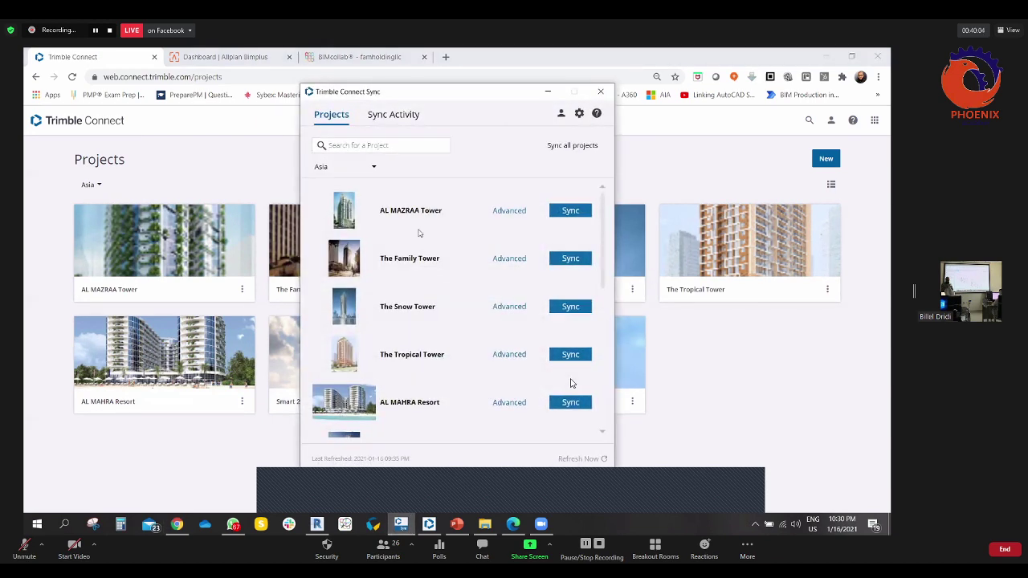
pyautogui.click(306, 511)
pyautogui.click(316, 523)
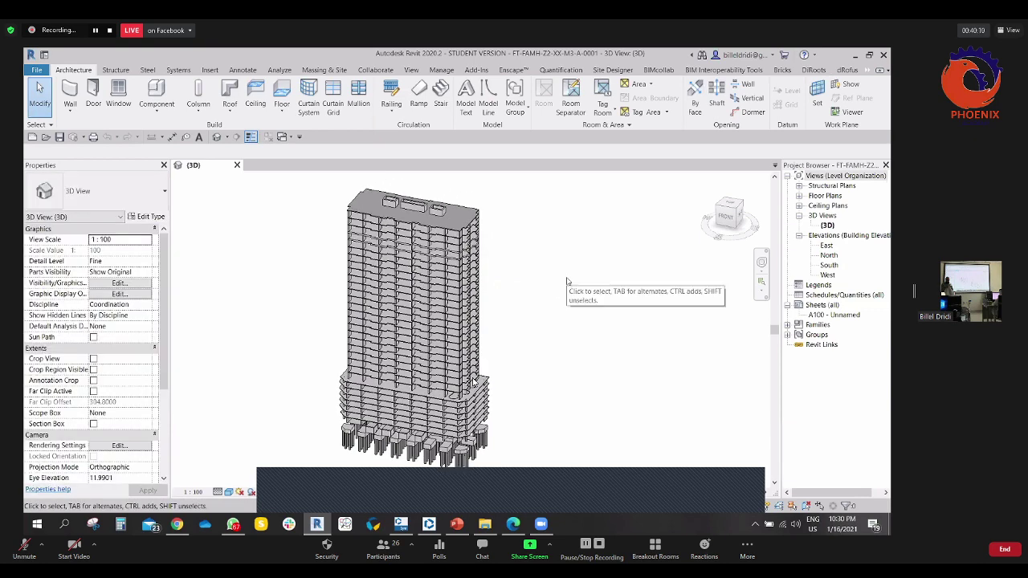
pyautogui.moveTo(581, 269); pyautogui.dragTo(599, 259, button='middle')
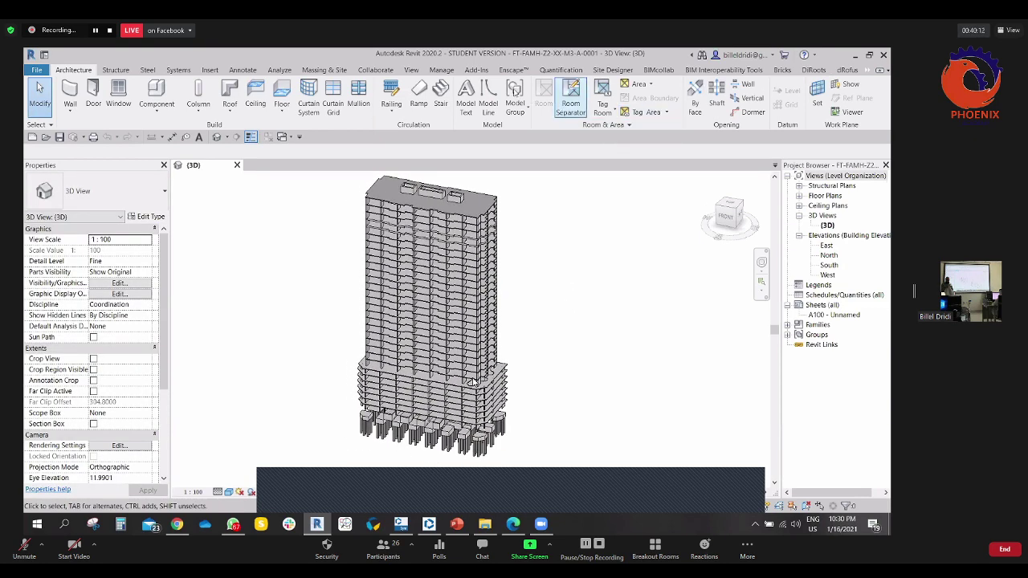
# - Show the Trimble Connect File Uploader under Revit's Add-Ins tab, then return to Chrome's projects page
pyautogui.click(480, 71)
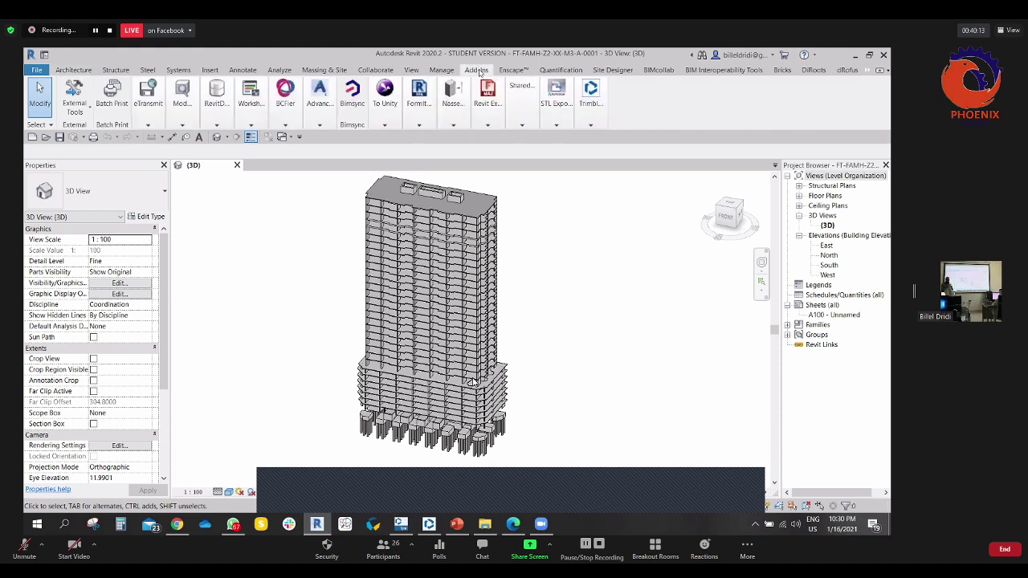
pyautogui.click(455, 123)
pyautogui.click(590, 124)
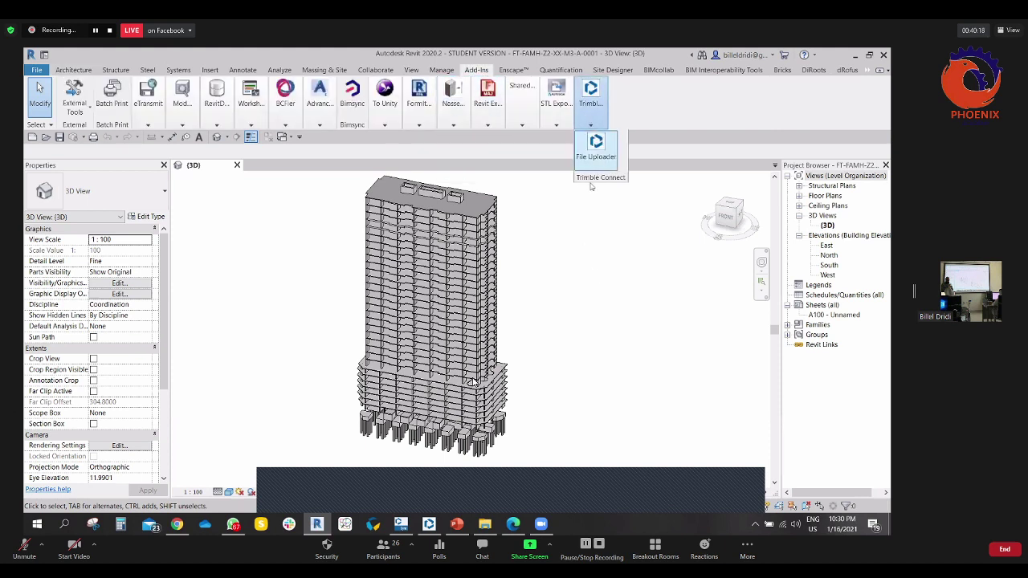
pyautogui.scroll(-2, 577, 244)
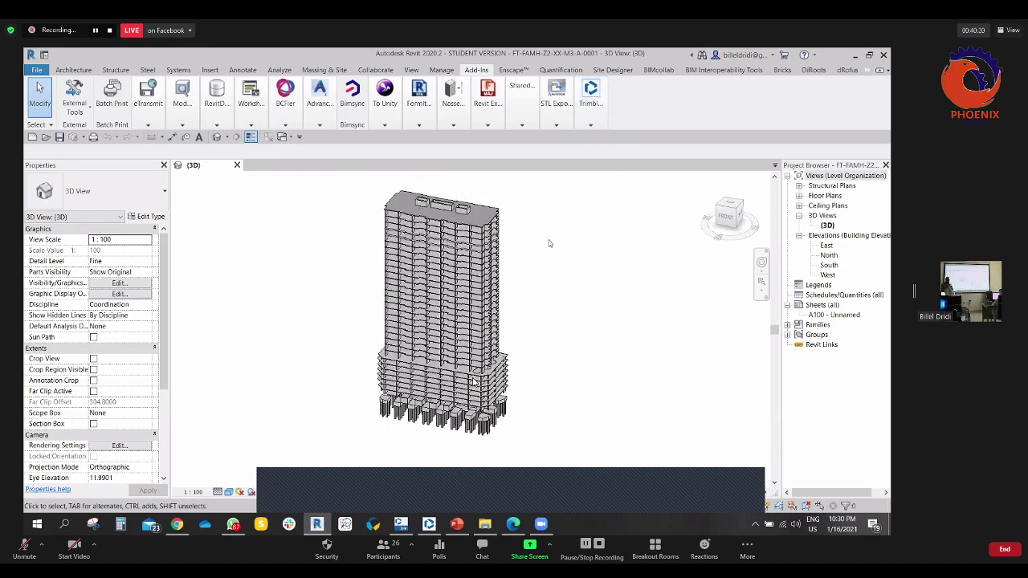
pyautogui.moveTo(563, 233); pyautogui.dragTo(557, 231, button='middle')
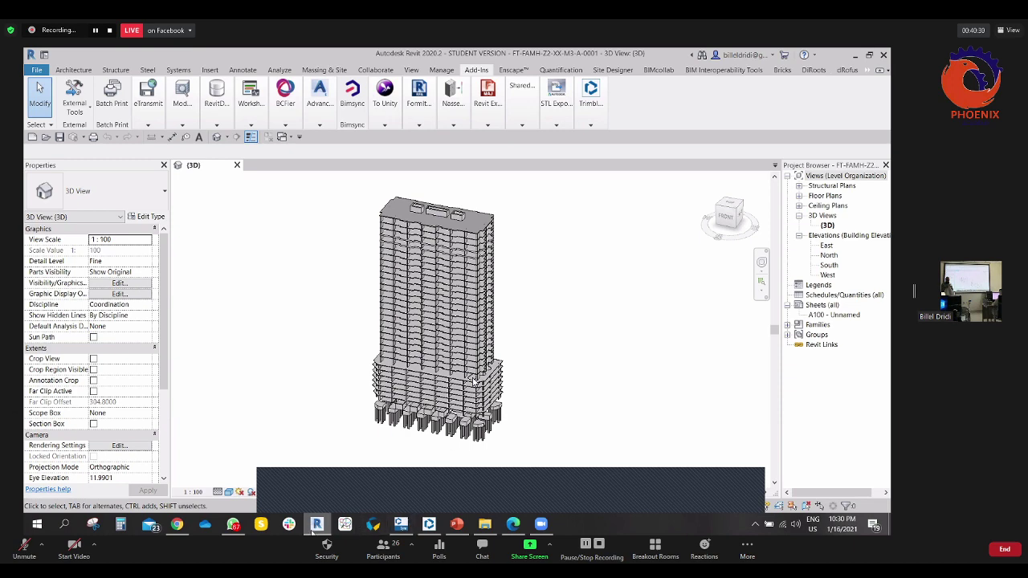
pyautogui.click(177, 524)
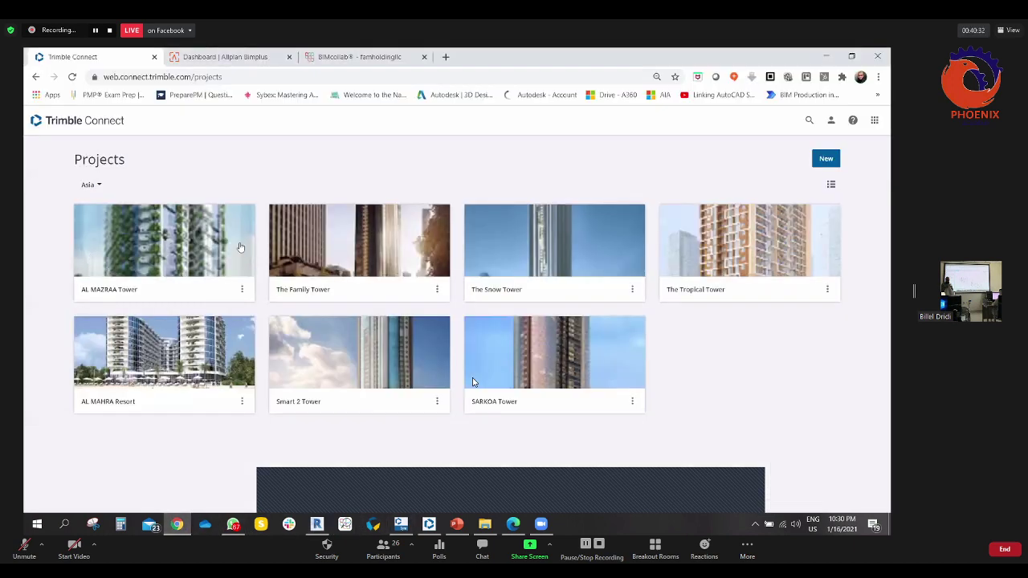
# - In The Family Tower, open FT-FAMH-Z2-XX-M3-A-0001.rvt from CDE-BS EN ISO 19650-2 > Work in Progress > Architectural Model
pyautogui.click(343, 245)
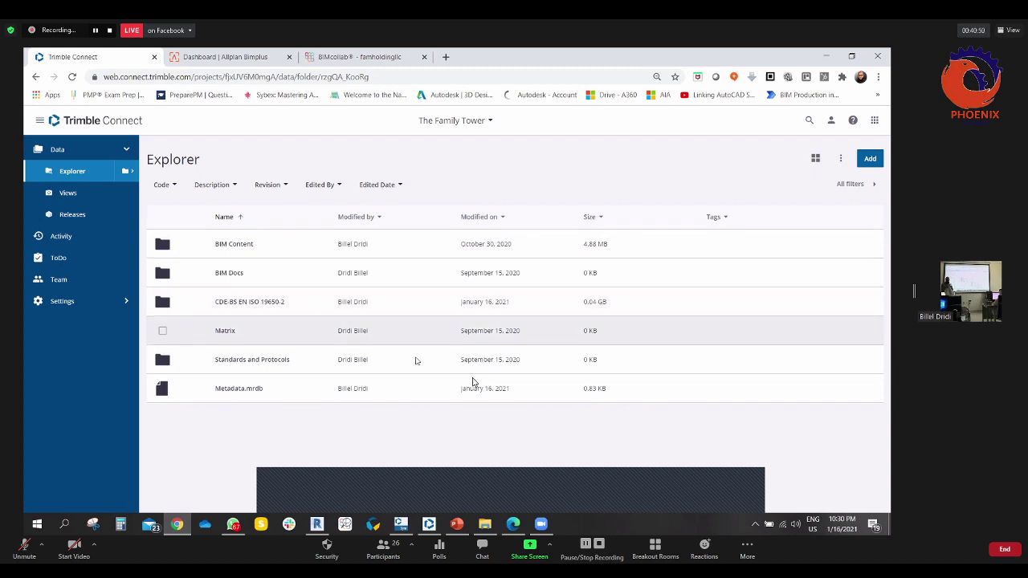
pyautogui.click(249, 302)
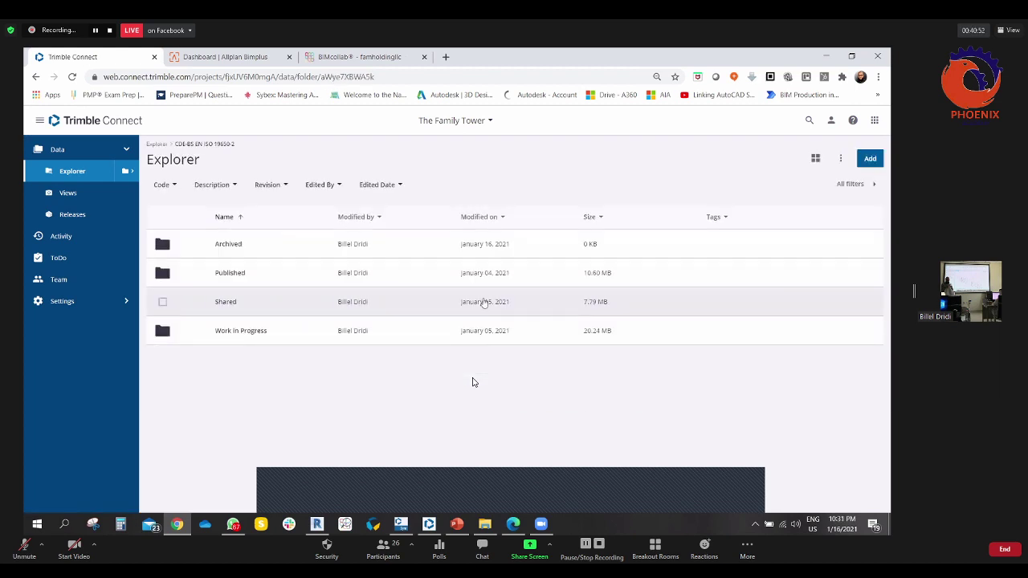
pyautogui.click(236, 334)
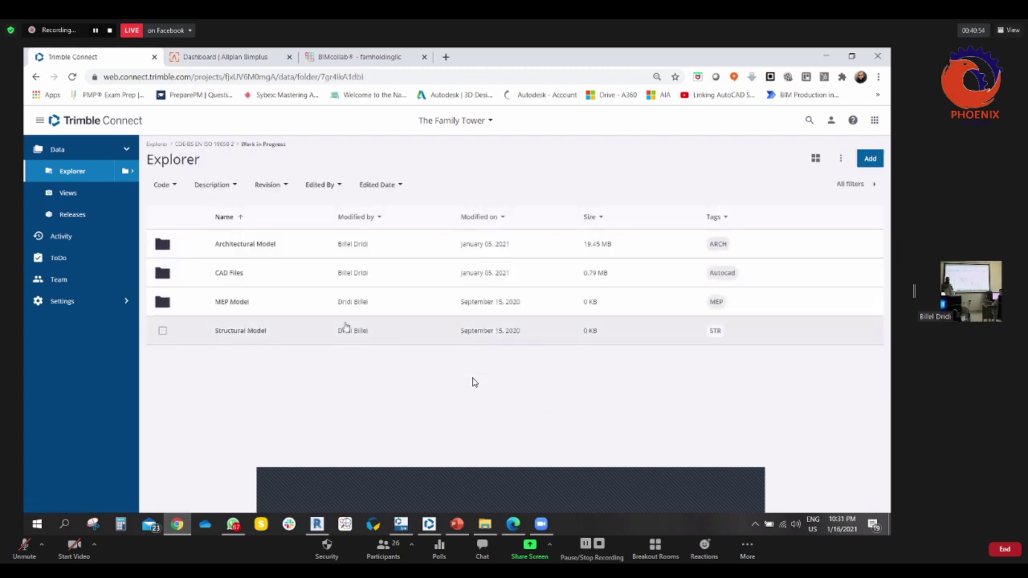
pyautogui.click(246, 246)
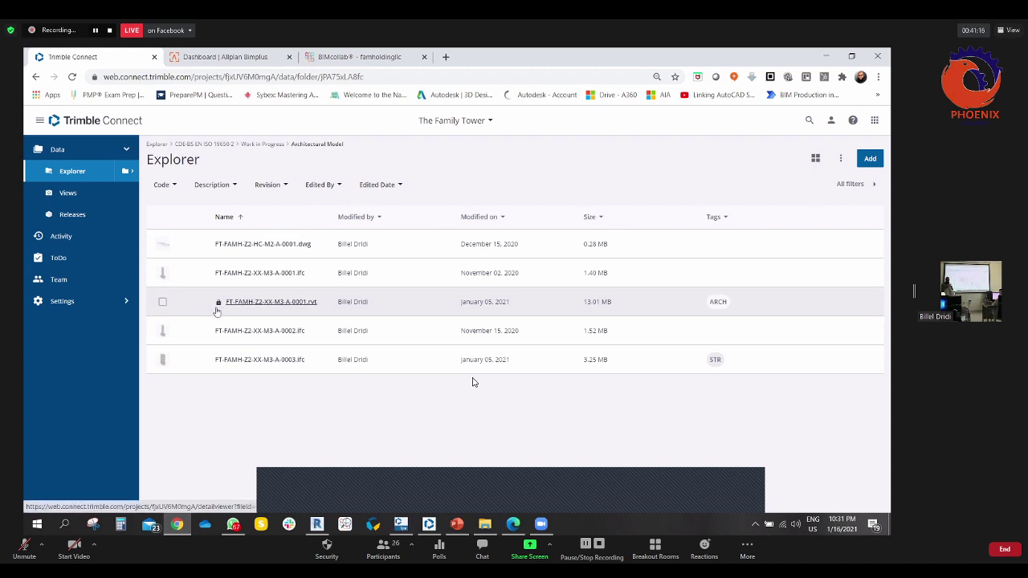
pyautogui.click(271, 302)
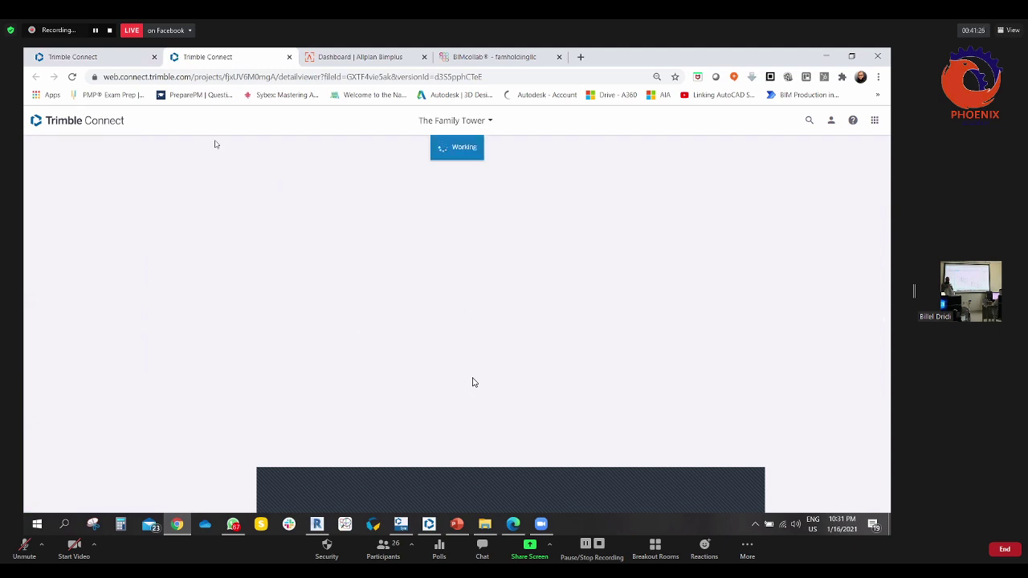
# - Check FT-FAMH-Z2-XX-M3-A-0001.rvt's conversion progress in the 3D Viewer, then close the viewer tab
pyautogui.click(93, 57)
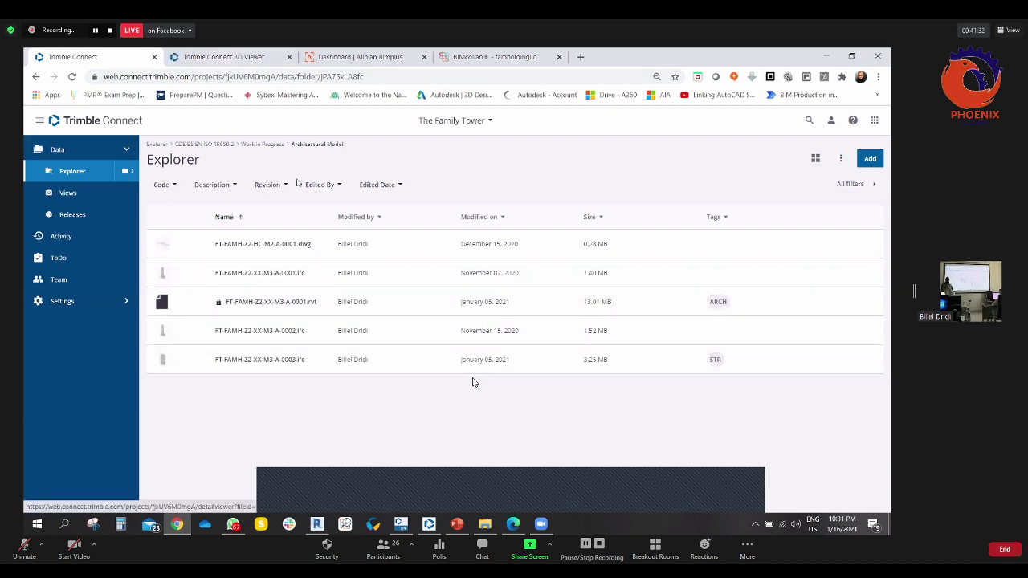
pyautogui.click(473, 383)
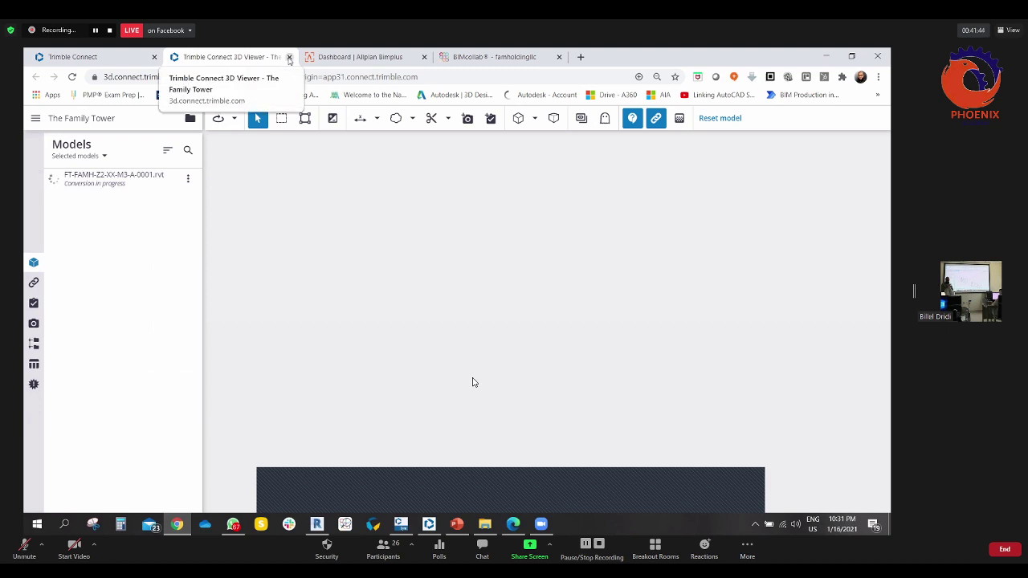
pyautogui.click(289, 57)
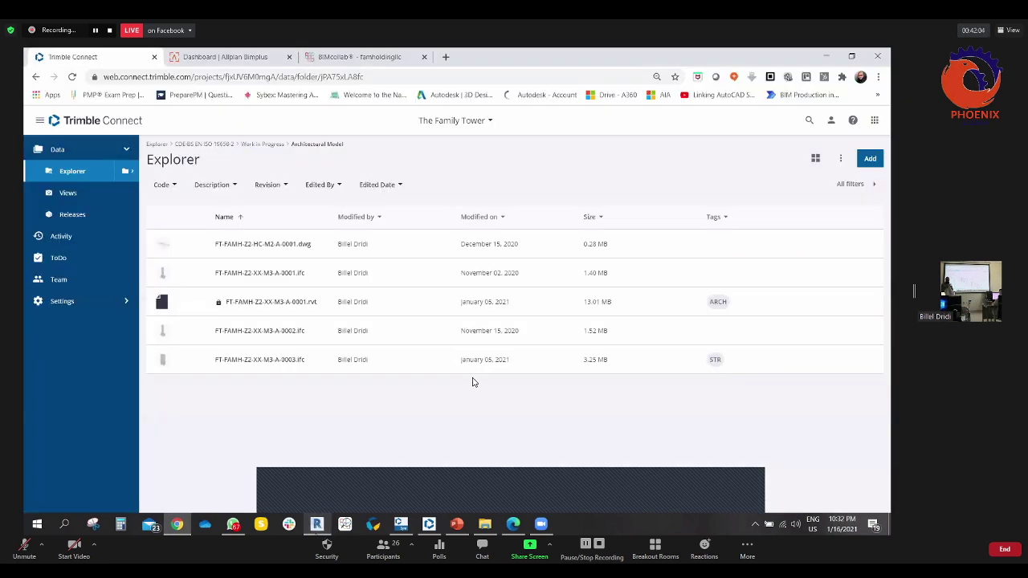
# - Open the Trimble Connect upload window from Revit, review its preferences, and cancel it
pyautogui.hotkey('alt', 'Tab')
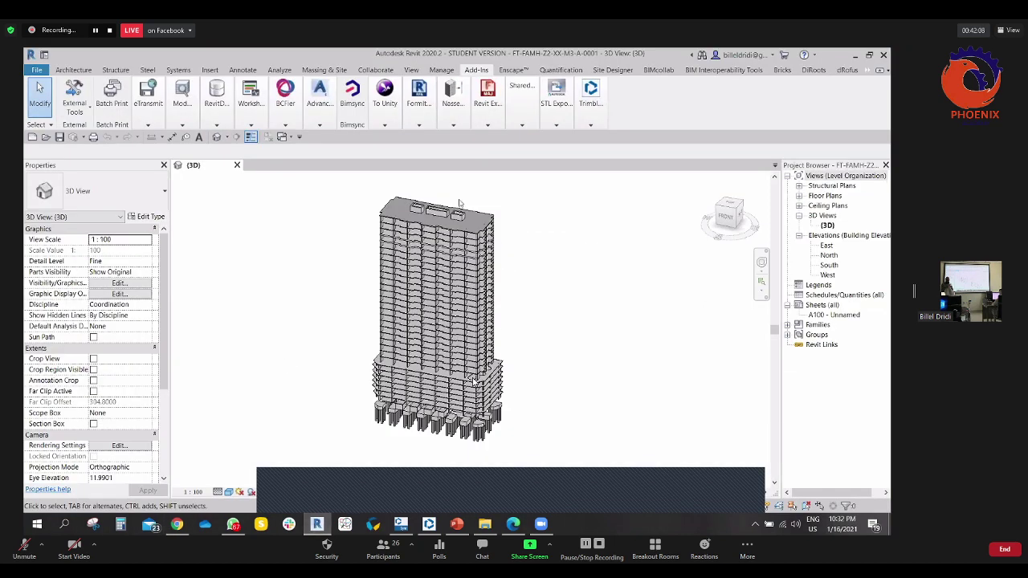
pyautogui.click(592, 125)
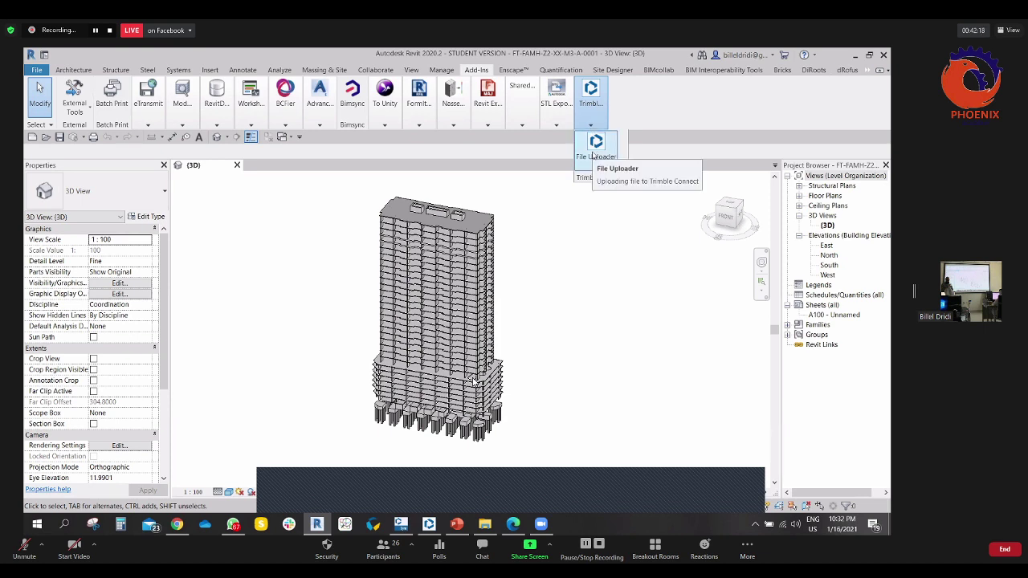
pyautogui.click(594, 151)
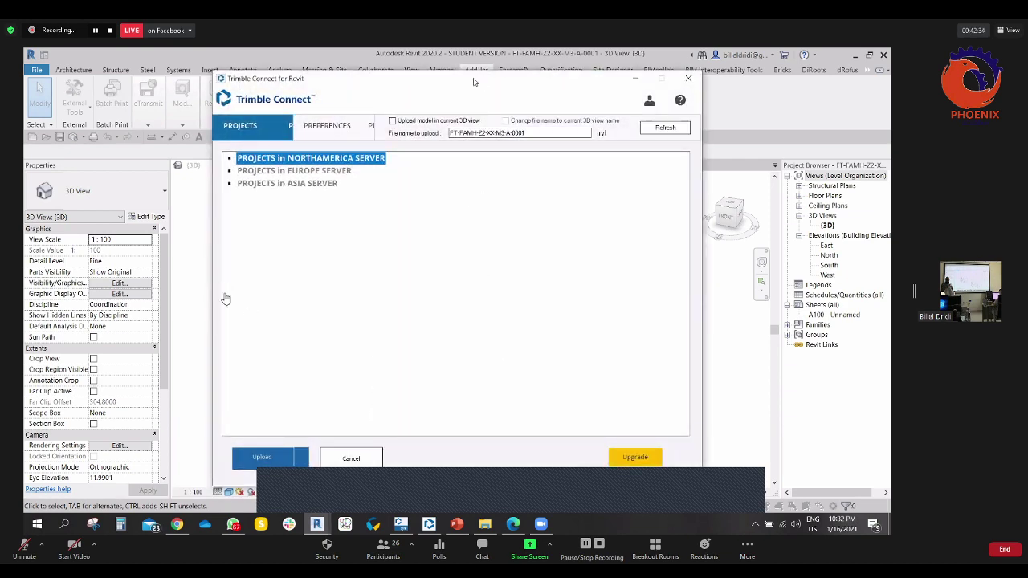
pyautogui.moveTo(483, 84); pyautogui.dragTo(402, 65)
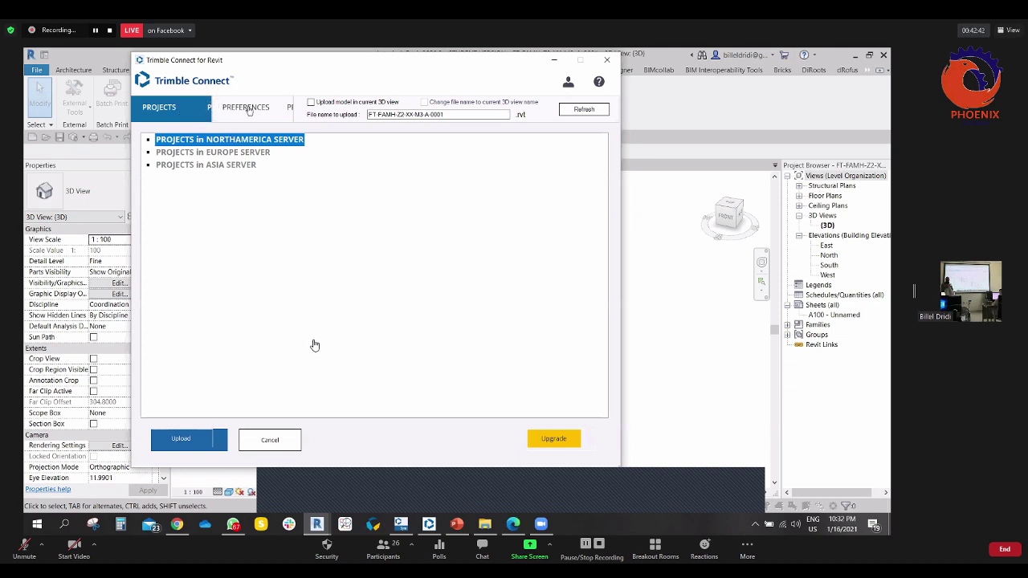
pyautogui.click(291, 112)
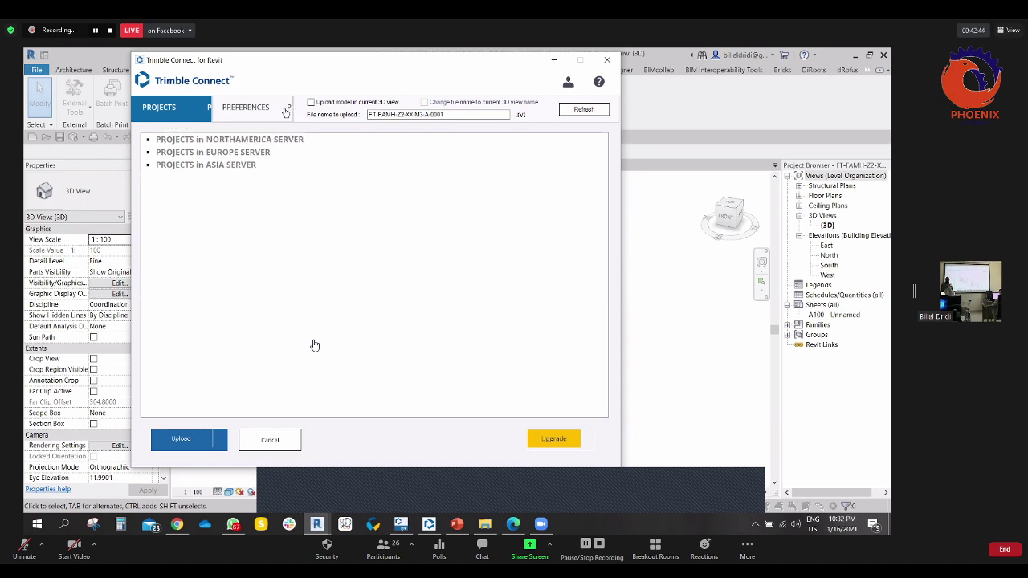
pyautogui.click(258, 112)
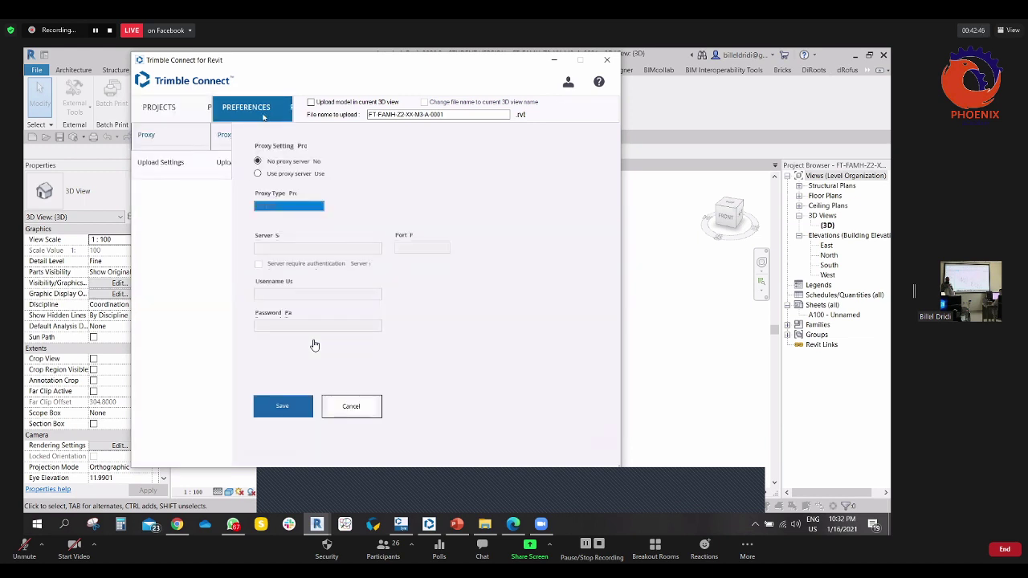
pyautogui.click(351, 406)
# - Reopen the upload window, select the Asia server's projects, and refresh the project list
pyautogui.click(590, 125)
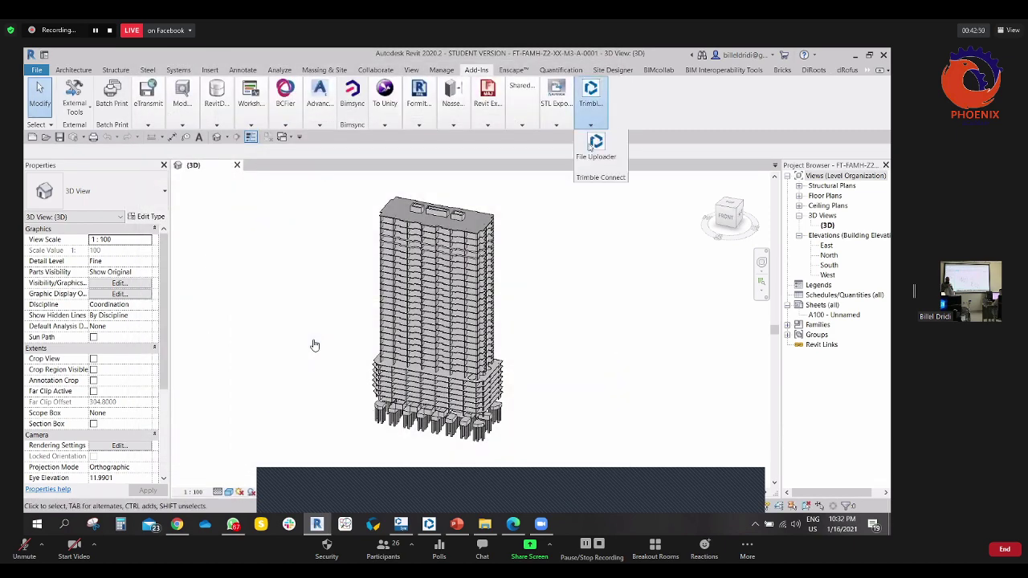
pyautogui.click(592, 146)
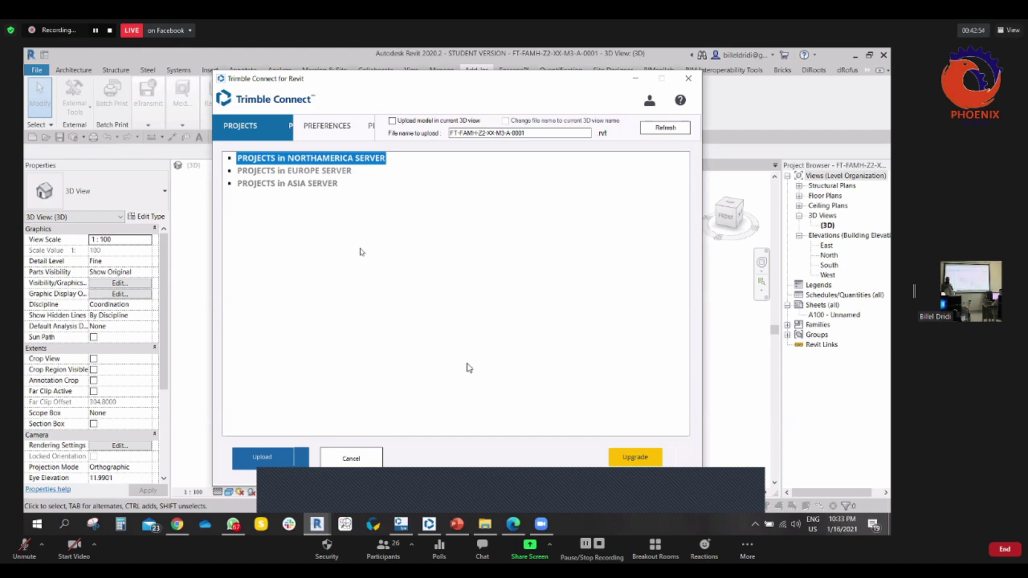
pyautogui.click(281, 171)
pyautogui.click(282, 183)
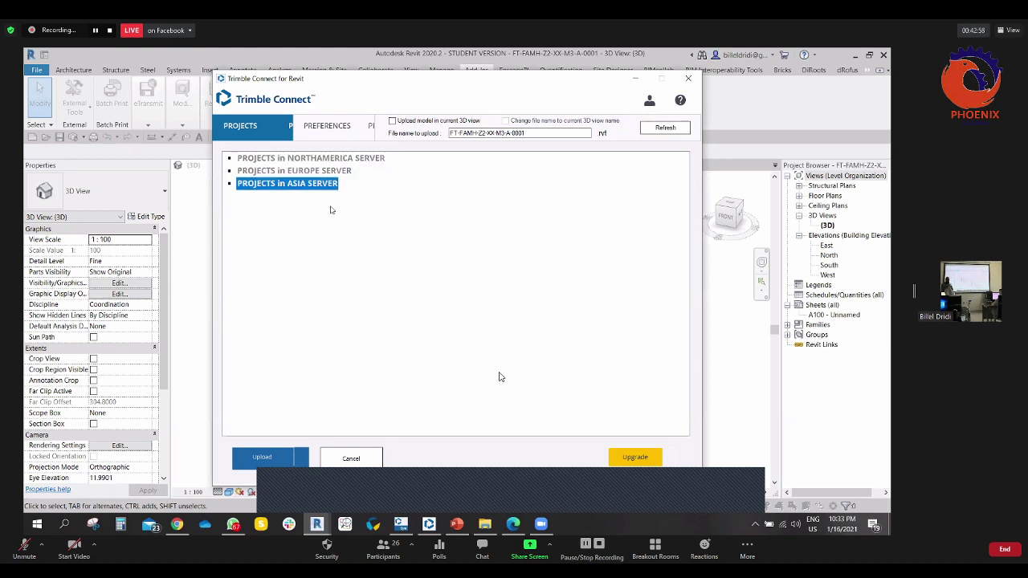
pyautogui.click(317, 144)
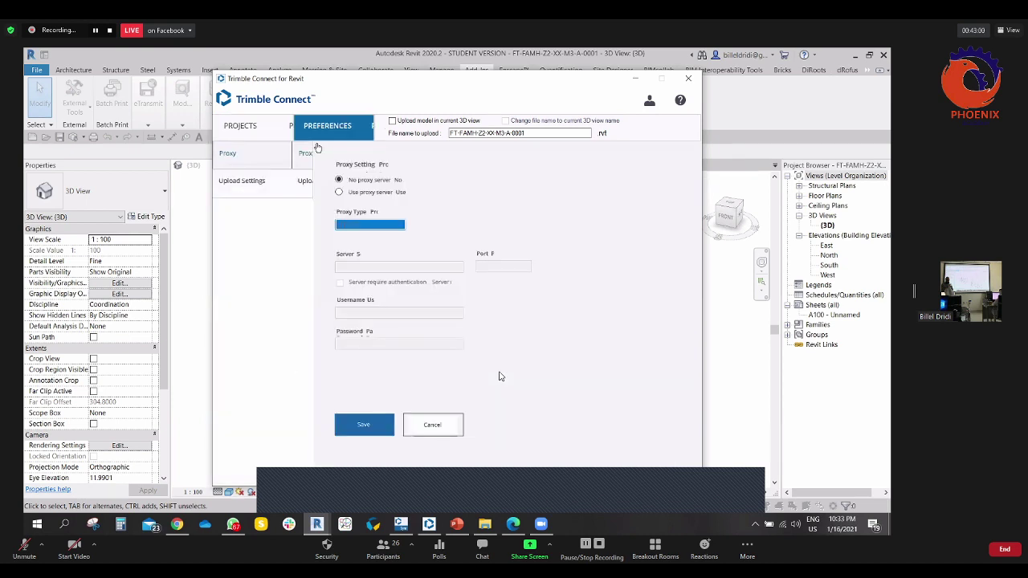
pyautogui.click(378, 425)
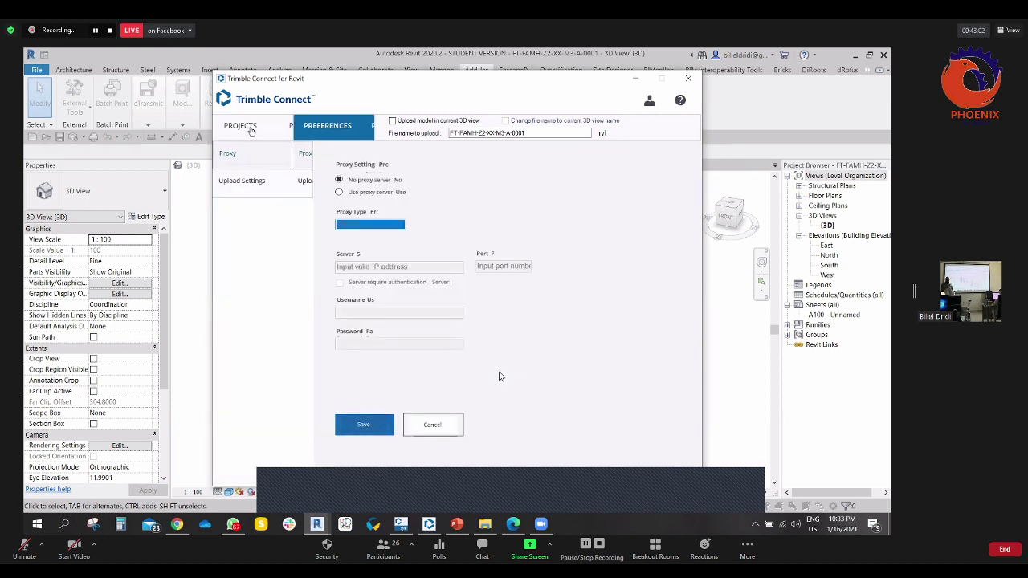
pyautogui.click(252, 128)
pyautogui.click(299, 186)
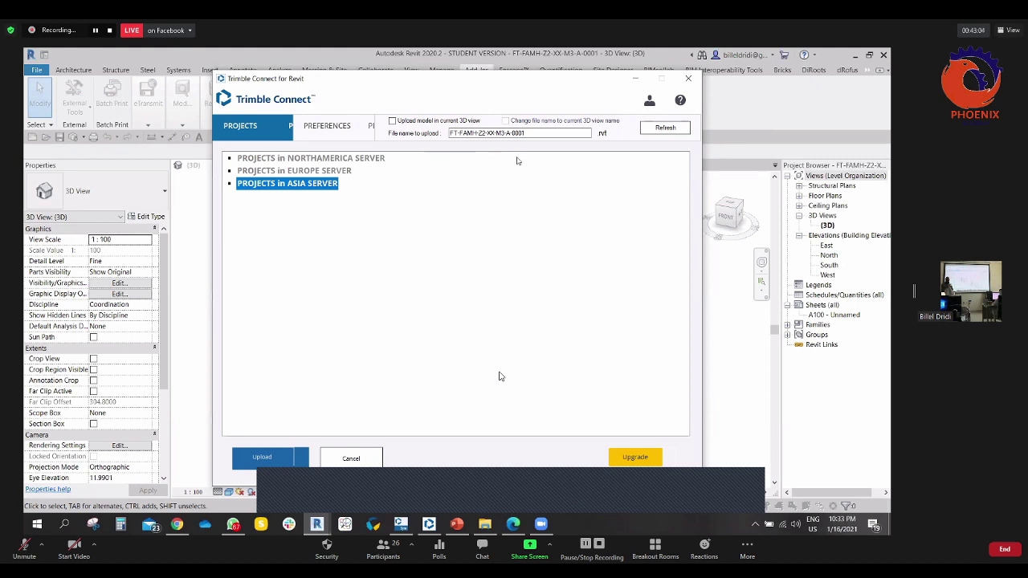
pyautogui.click(661, 129)
# - Open the add-in's Upgrade page, then return to the upload window with Asia projects selected
pyautogui.click(644, 455)
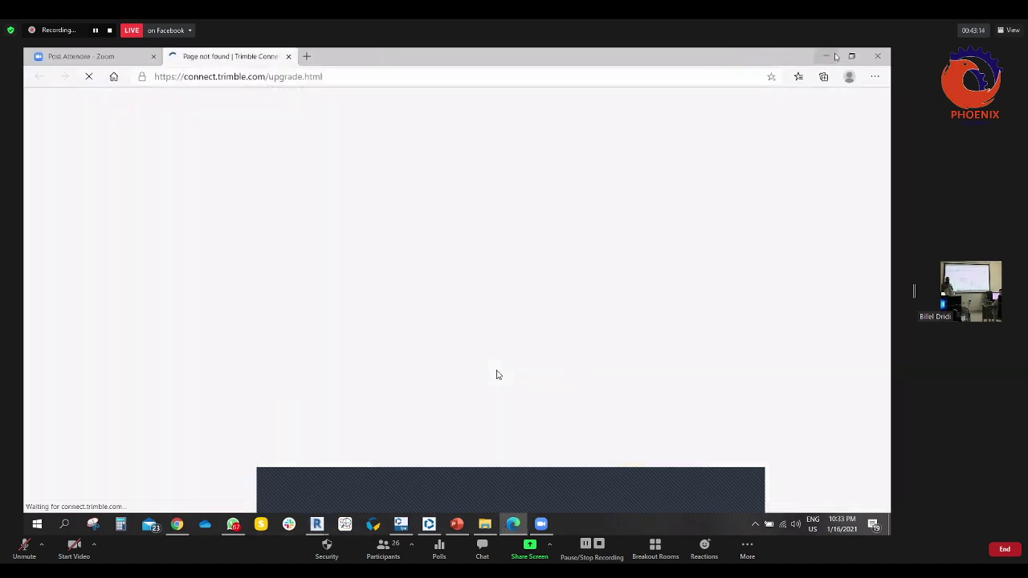
pyautogui.hotkey('alt', 'Tab')
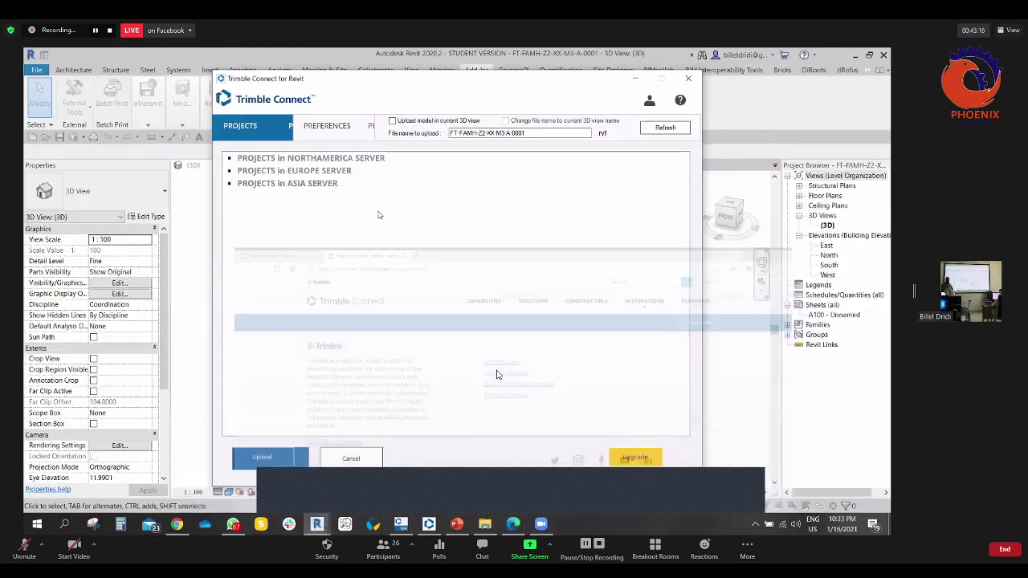
pyautogui.click(299, 185)
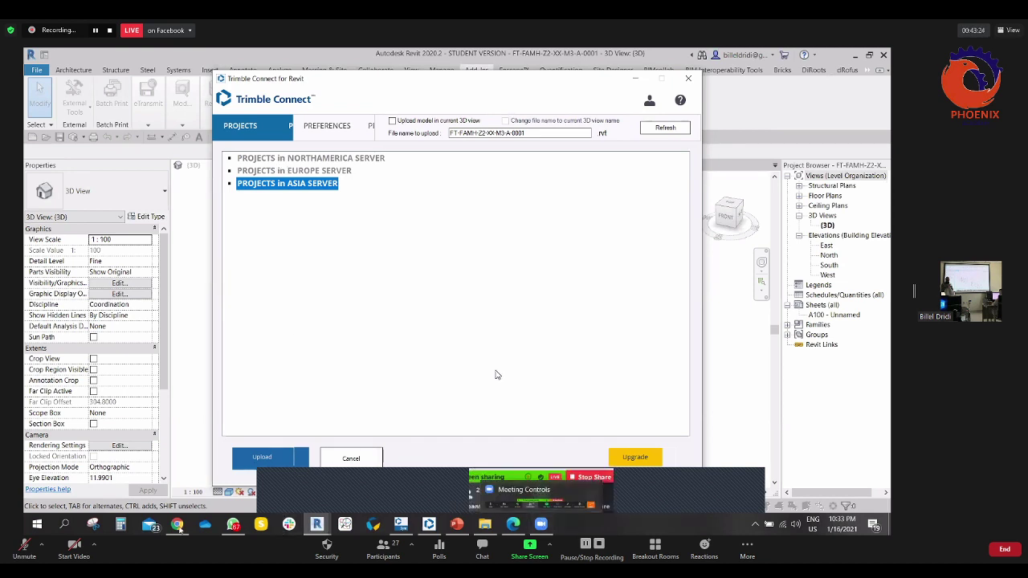
# - View the Work in Progress folder in Trimble Connect web, then cancel the Revit upload window
pyautogui.click(177, 470)
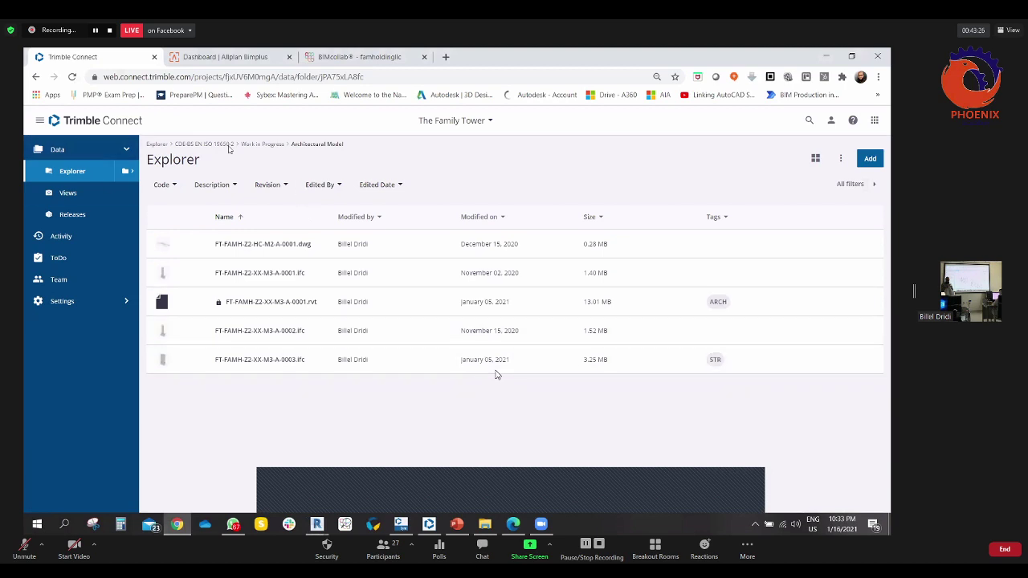
pyautogui.click(264, 144)
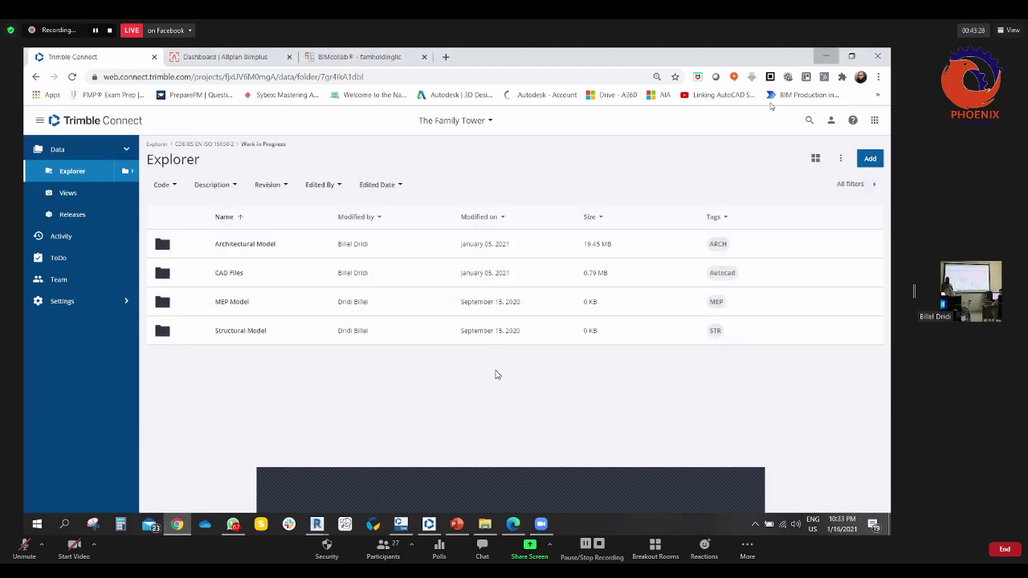
pyautogui.hotkey('alt', 'Tab')
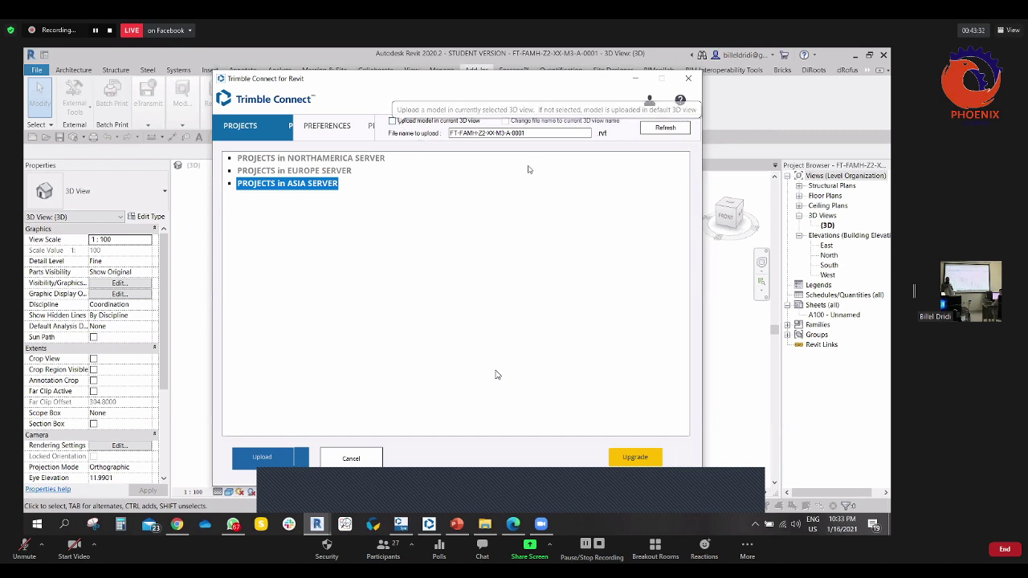
pyautogui.click(564, 273)
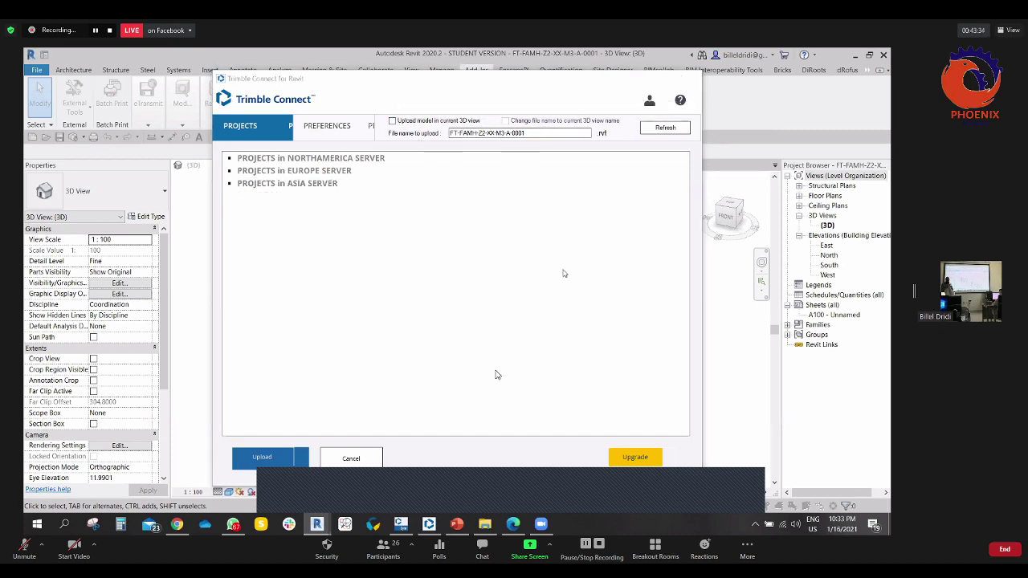
pyautogui.click(352, 458)
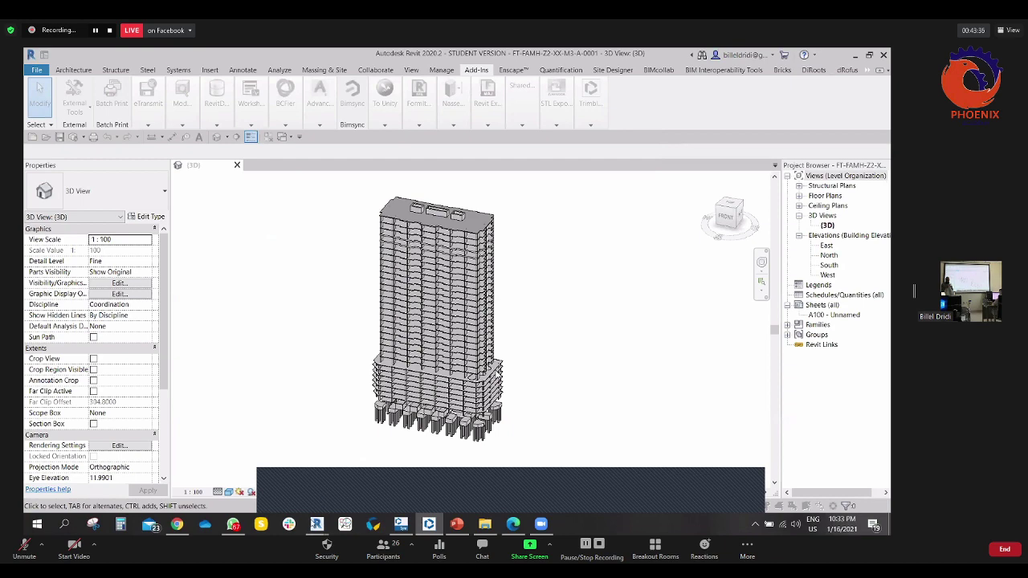
pyautogui.moveTo(316, 524)
pyautogui.click(381, 474)
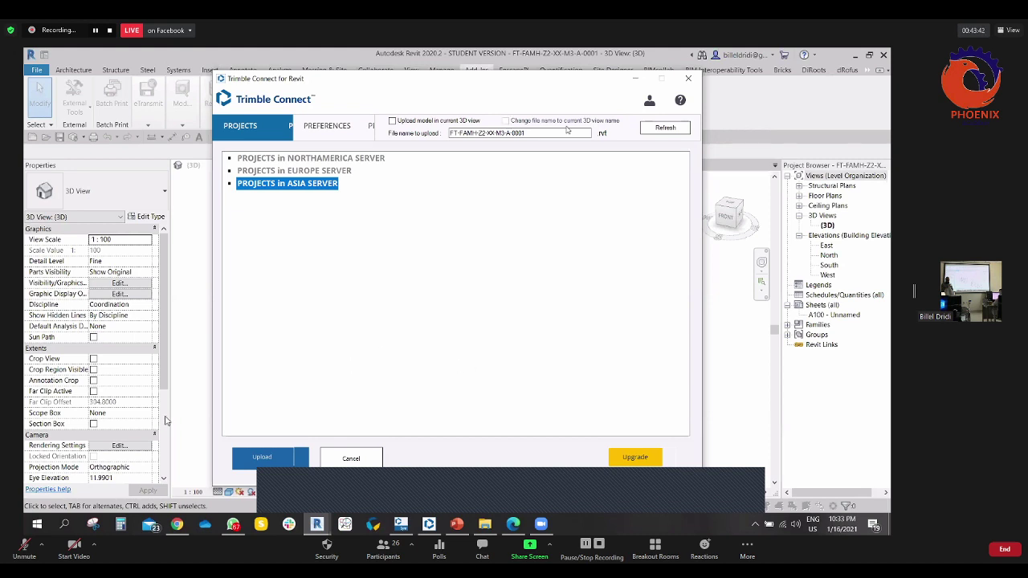
pyautogui.click(534, 133)
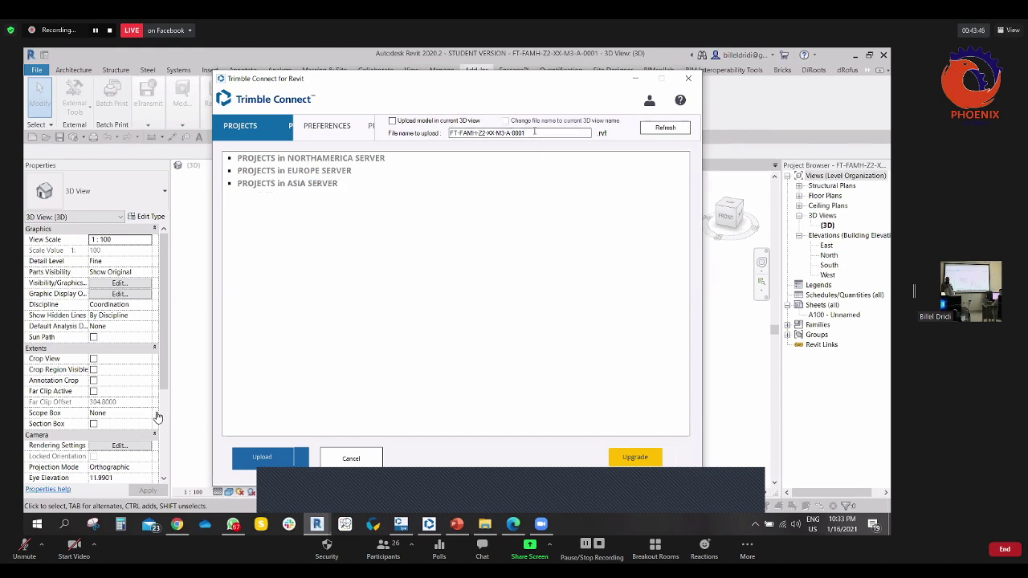
pyautogui.moveTo(536, 132); pyautogui.dragTo(442, 133)
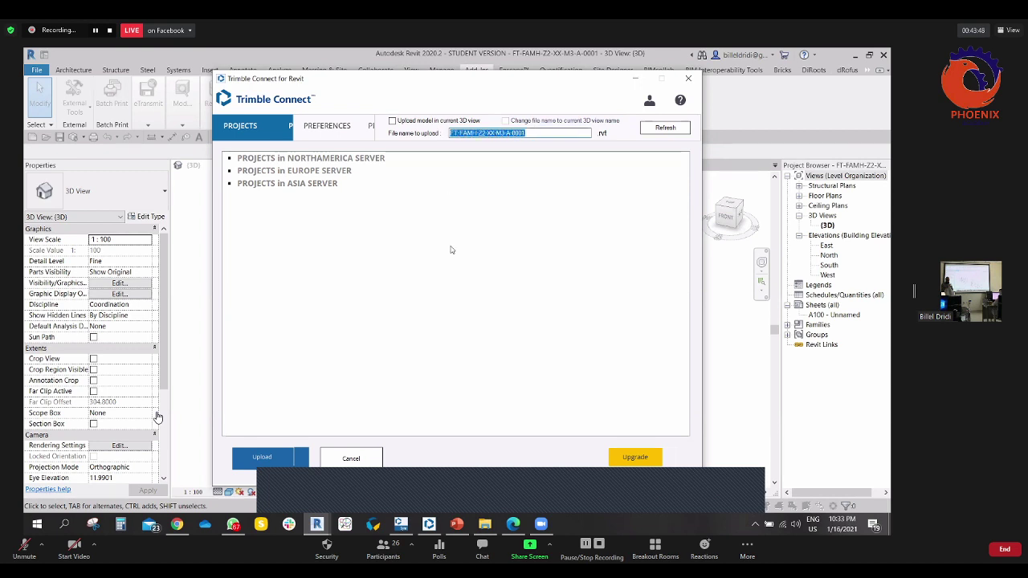
pyautogui.click(502, 193)
pyautogui.click(531, 132)
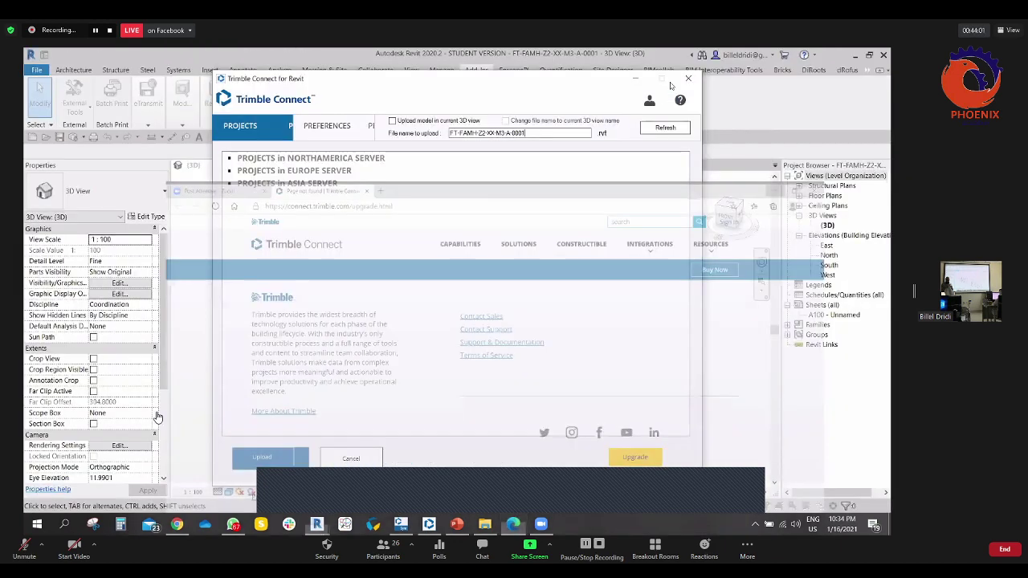
pyautogui.click(826, 56)
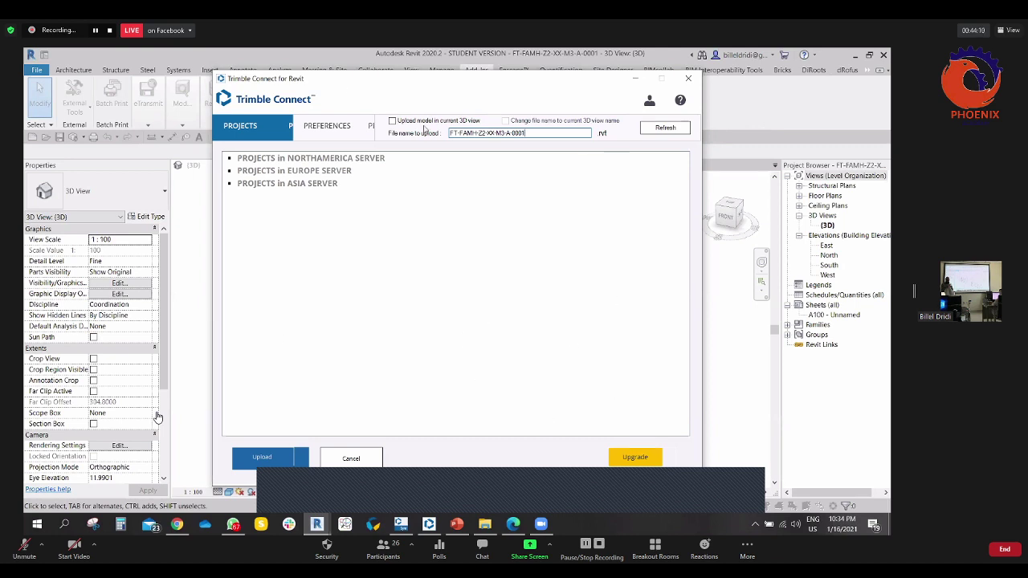
pyautogui.click(688, 78)
pyautogui.click(594, 123)
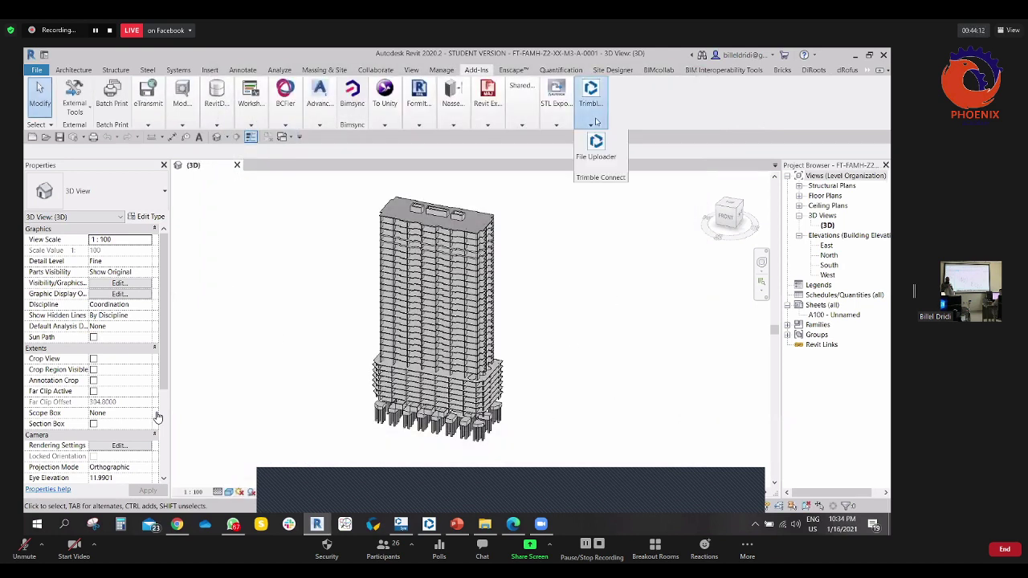
pyautogui.click(521, 153)
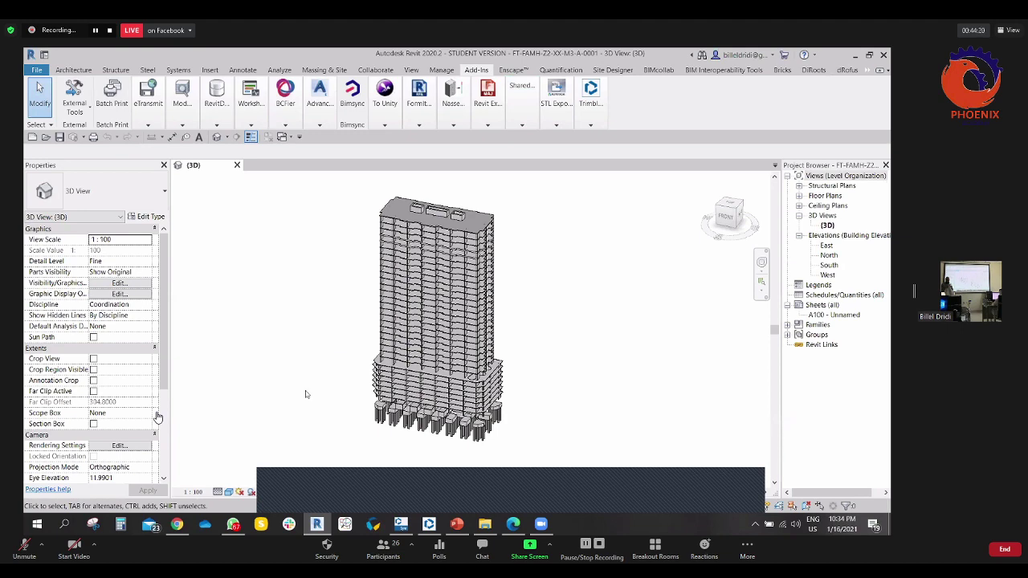
# - Switch away from Revit to Trimble Connect
pyautogui.click(177, 524)
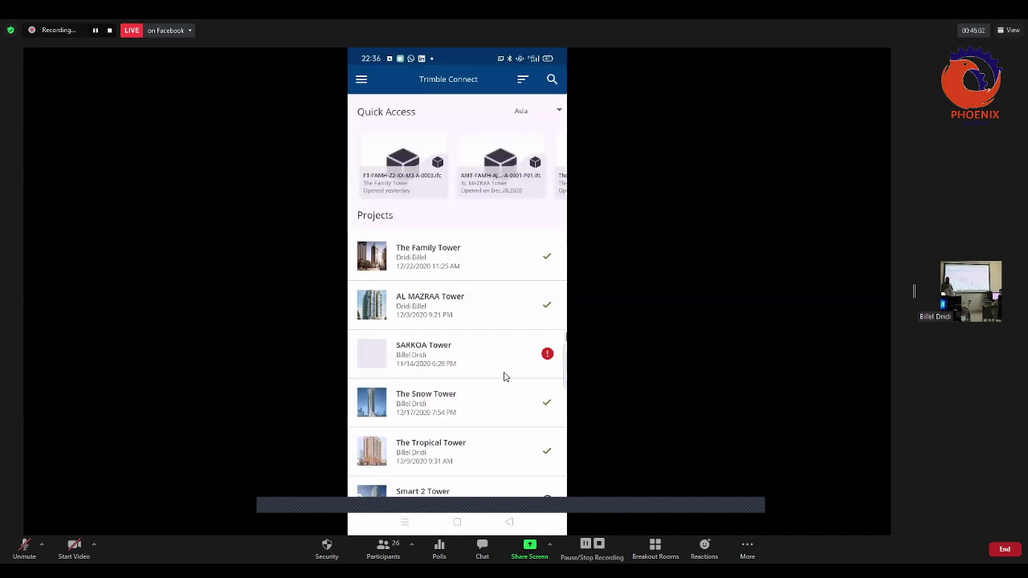
# - Scroll through the Projects list in the Trimble Connect mobile app
pyautogui.scroll(-1, 505, 377)
pyautogui.scroll(2, 504, 377)
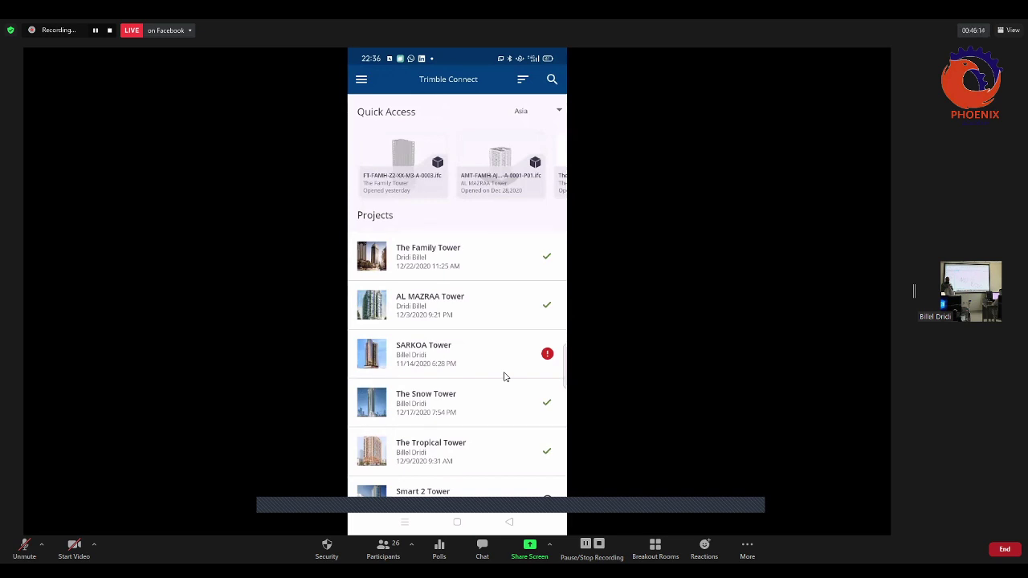
pyautogui.scroll(-1, 505, 377)
pyautogui.scroll(1, 504, 377)
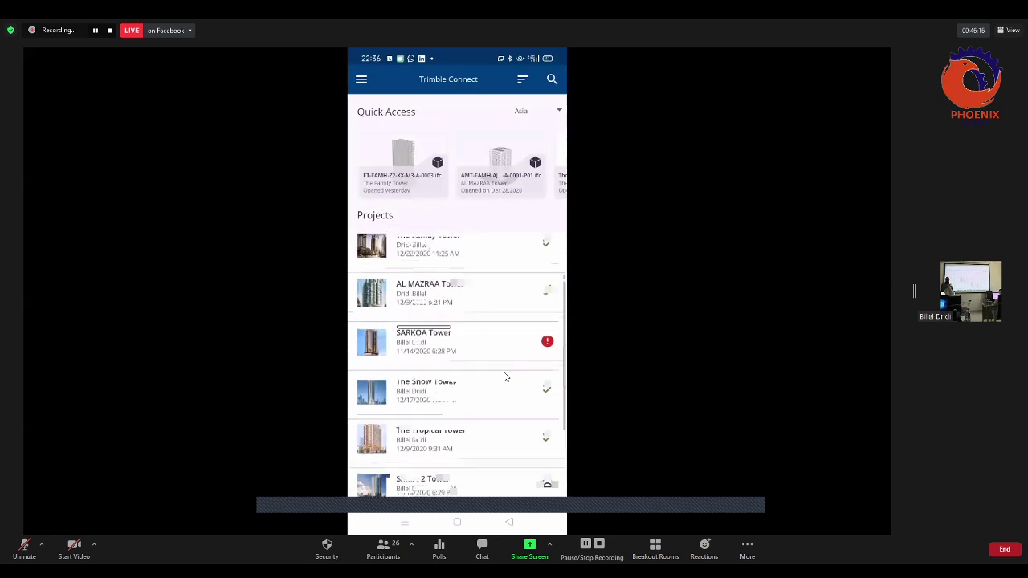
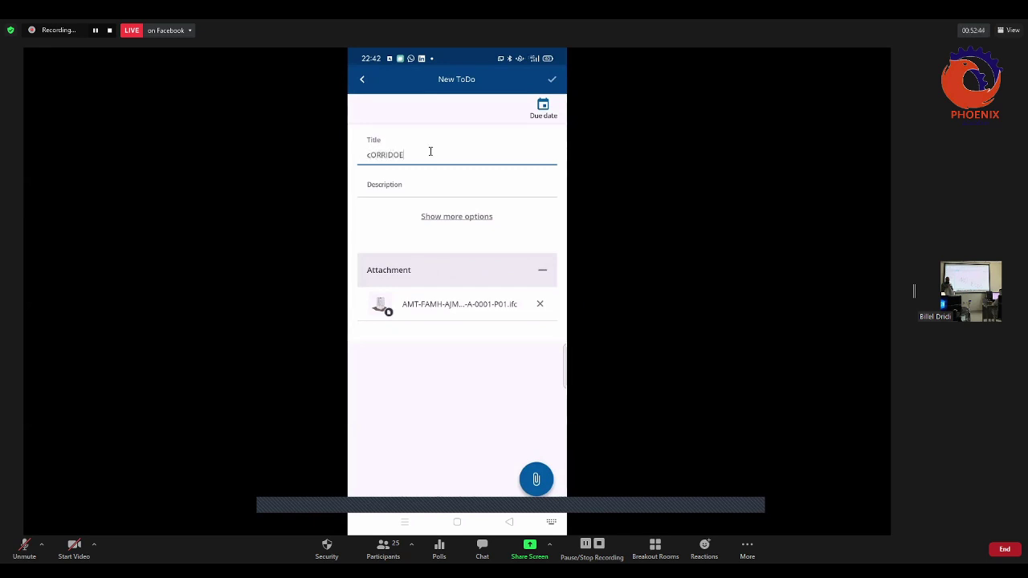
# - Correct the to-do title ending to 'ORRIDOR wIDTH', then start the new title 'PLEASE FIX THE'
pyautogui.press('BackSpace')
pyautogui.press('BackSpace')
pyautogui.press('BackSpace')
pyautogui.write('ORRIDOR wIDTH')
pyautogui.press('Escape')
pyautogui.write('PLEASE FIX THE')
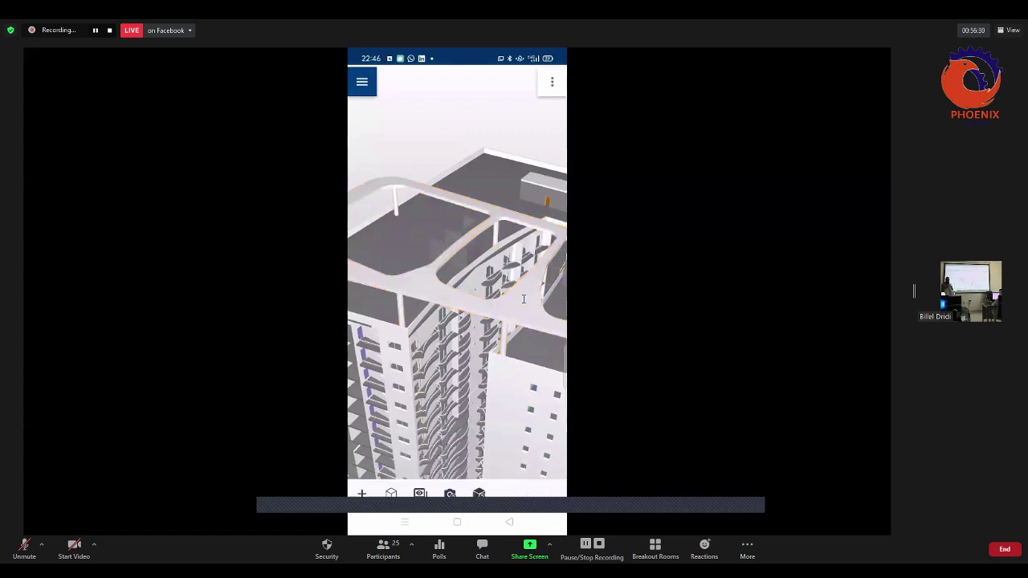
# - Select the roof element in the mobile viewer to see its information
pyautogui.click(523, 299)
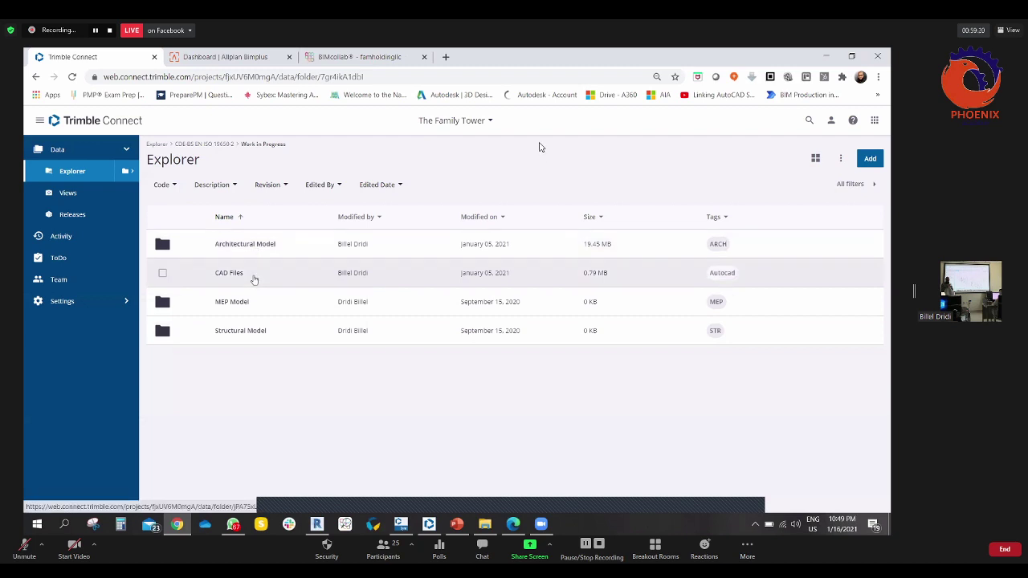
# - Switch from The Family Tower to the AL MAZRAA Tower project
pyautogui.click(237, 331)
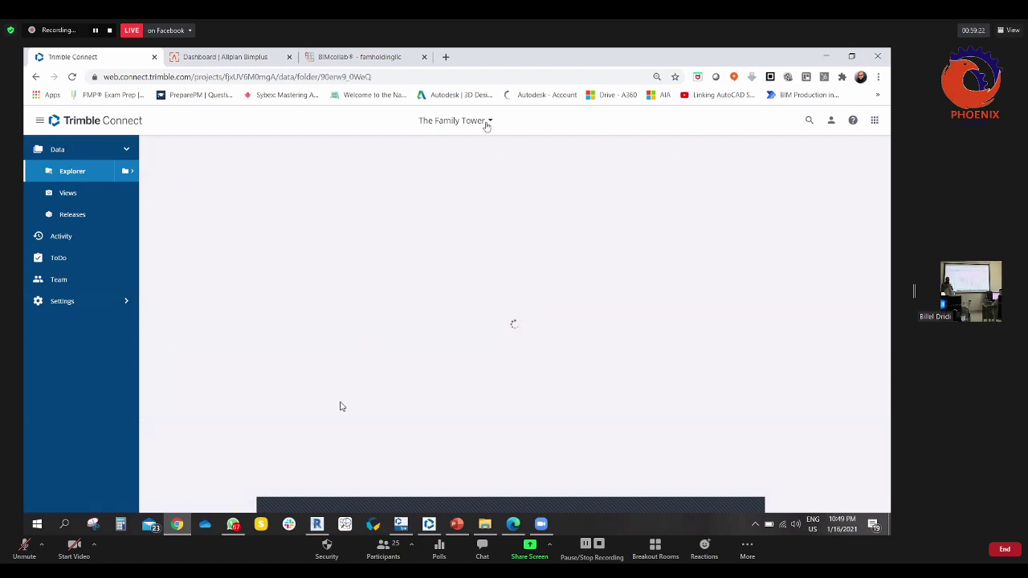
pyautogui.click(487, 124)
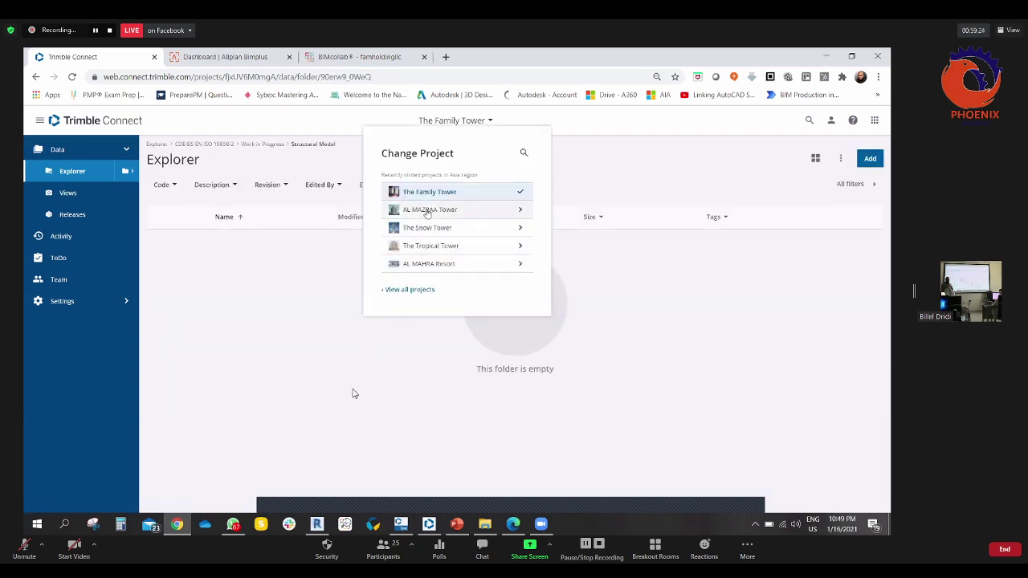
pyautogui.click(426, 212)
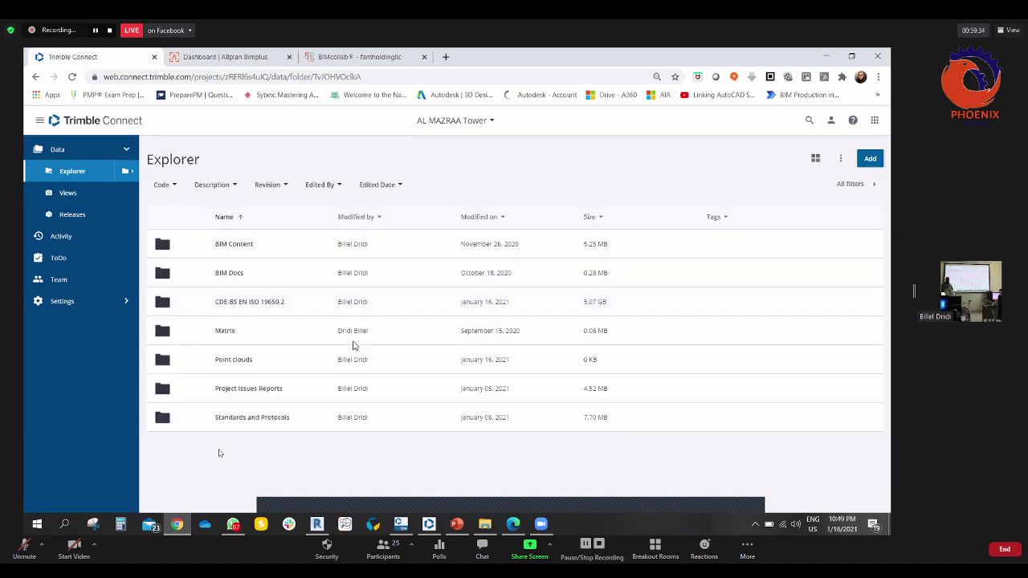
# - Browse CDE-BS EN ISO 19650-2 > Work in Progress > Structural Model and show the first IFC file's details
pyautogui.click(242, 303)
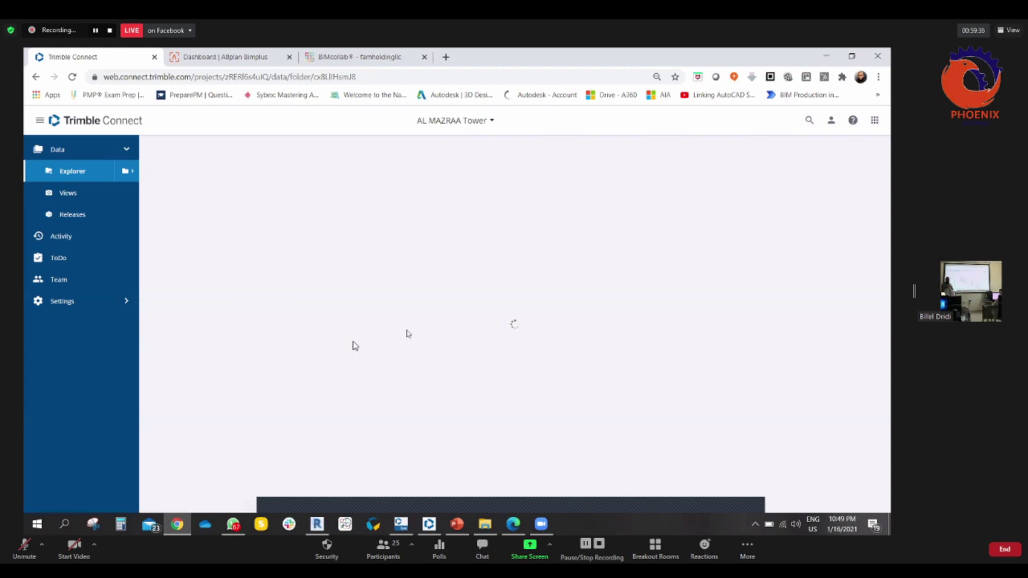
pyautogui.click(241, 332)
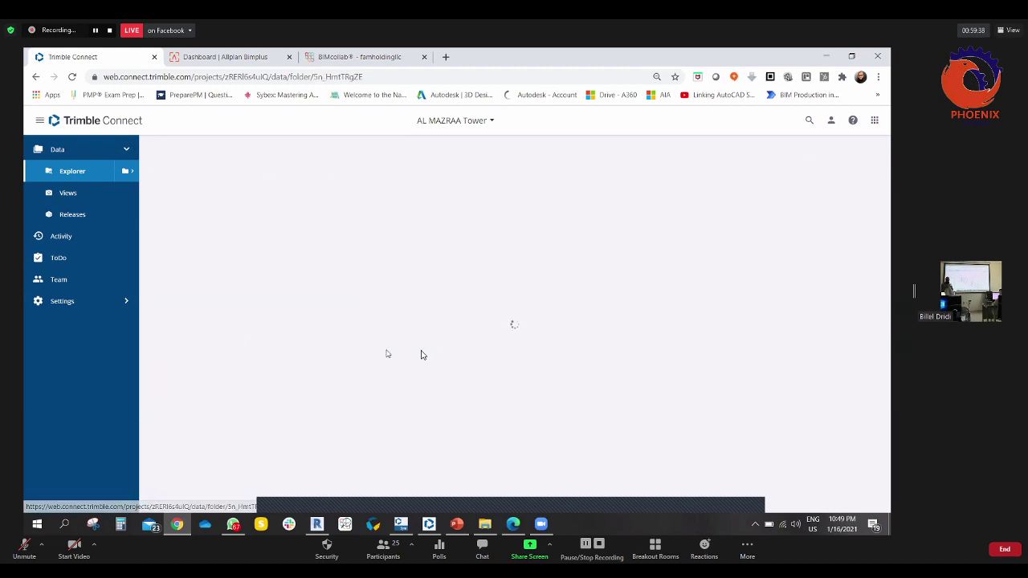
pyautogui.click(233, 417)
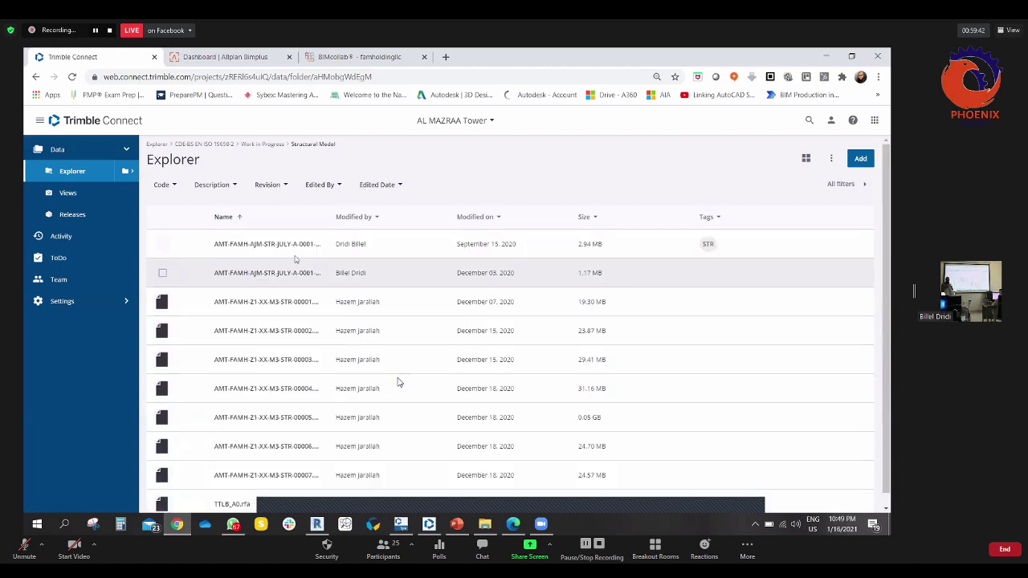
pyautogui.scroll(-1, 398, 379)
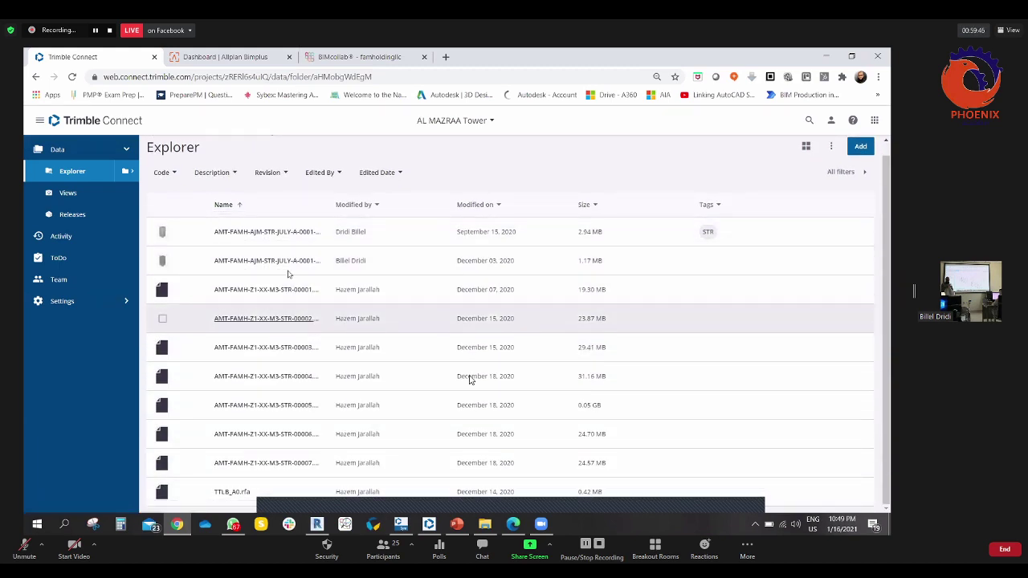
pyautogui.click(164, 233)
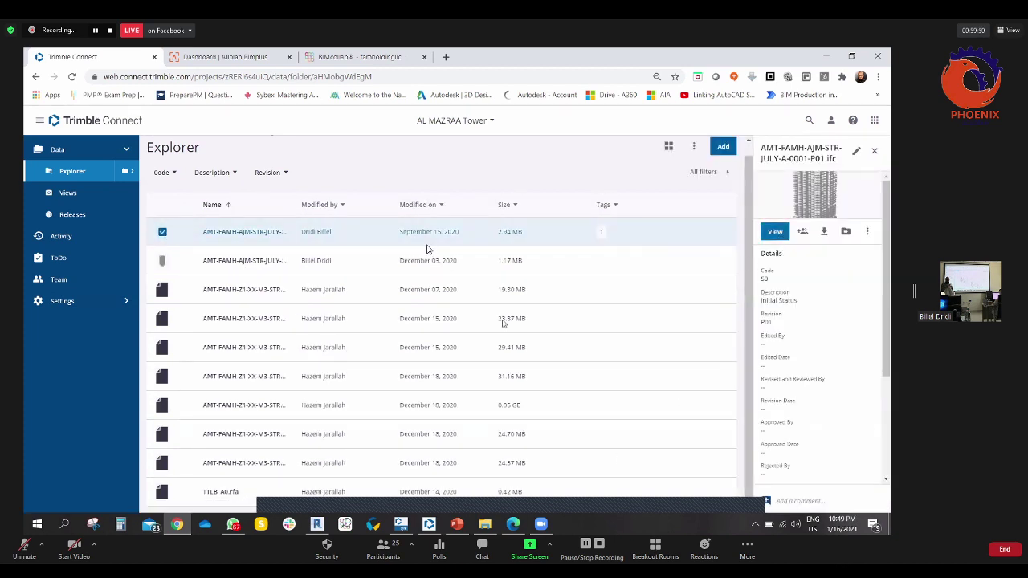
# - Open the structural IFC in the viewer, return to the project page, and expand Structural Model
pyautogui.doubleClick(427, 249)
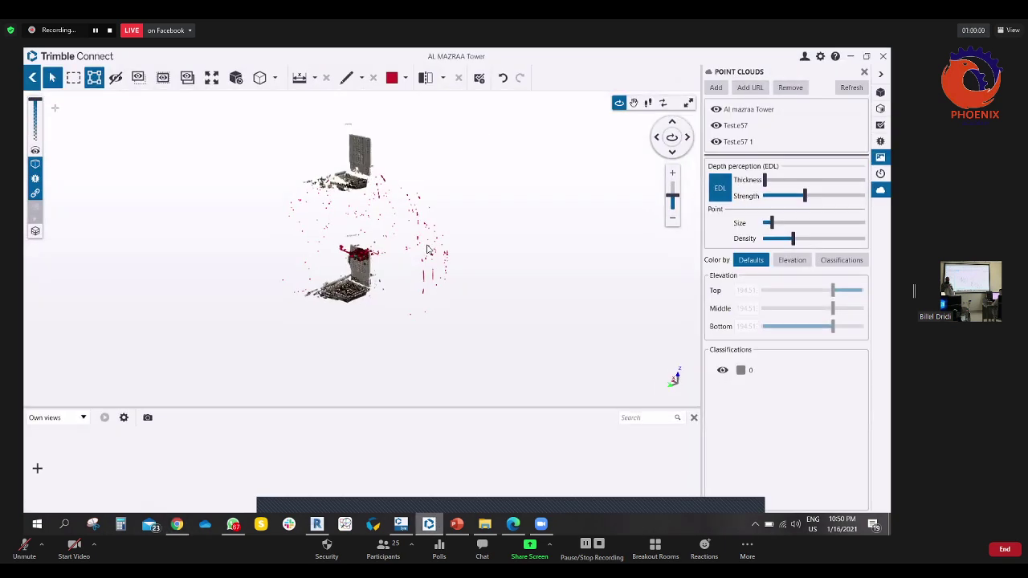
pyautogui.hotkey('alt', 'Left')
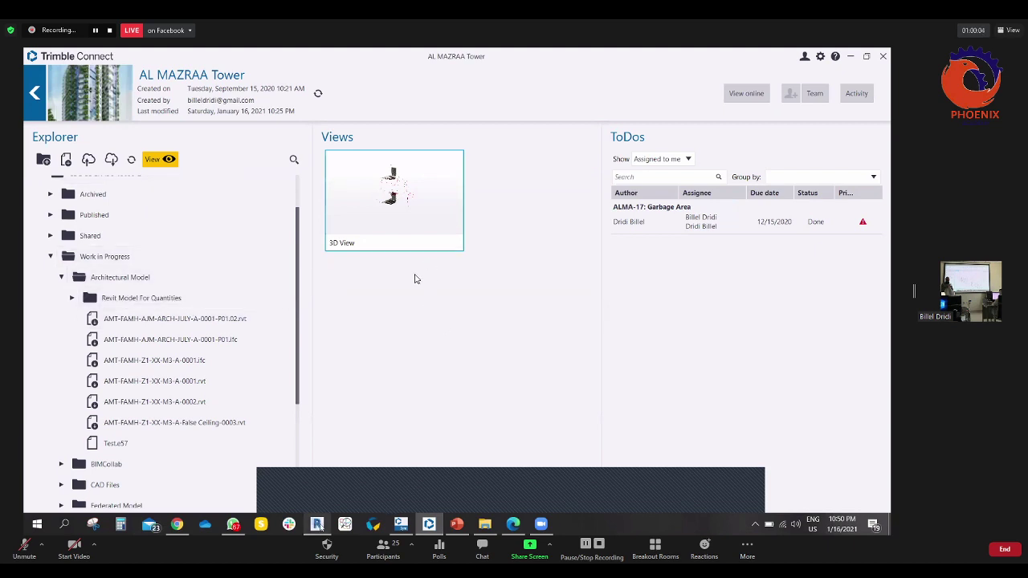
pyautogui.hotkey('alt', 'Tab')
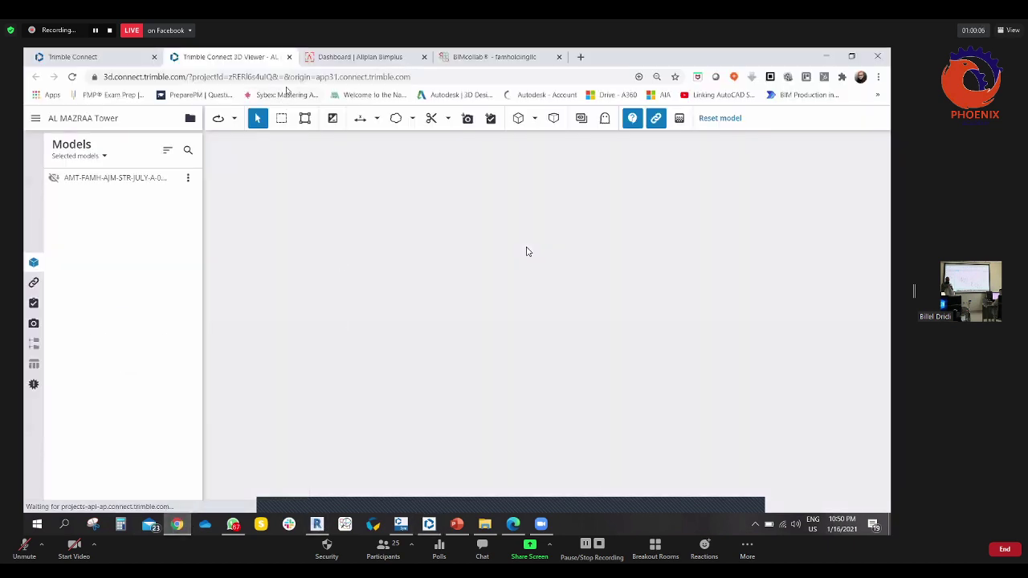
pyautogui.hotkey('ctrl', 'shift', 'Tab')
pyautogui.hotkey('alt', 'Tab')
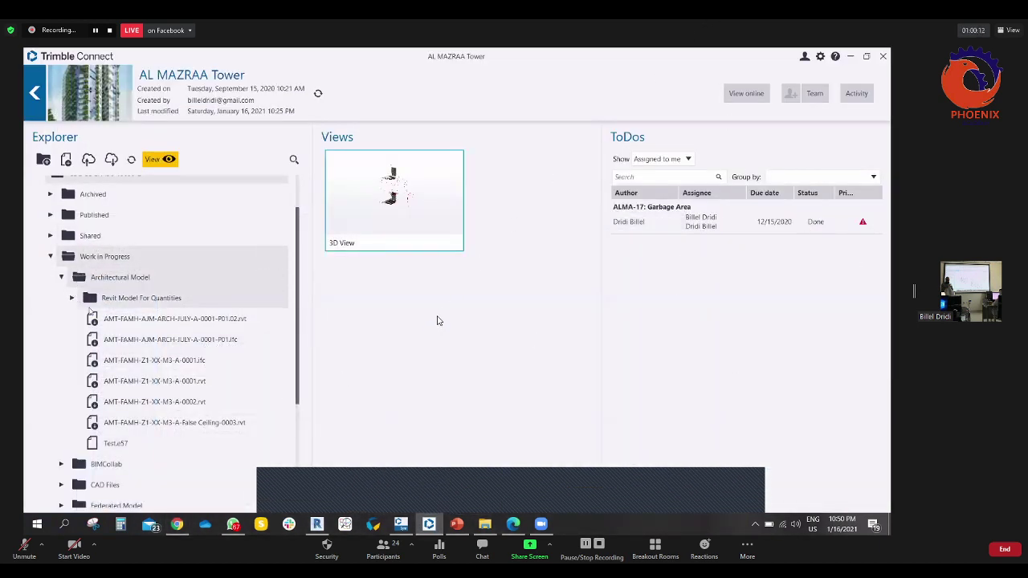
pyautogui.click(72, 298)
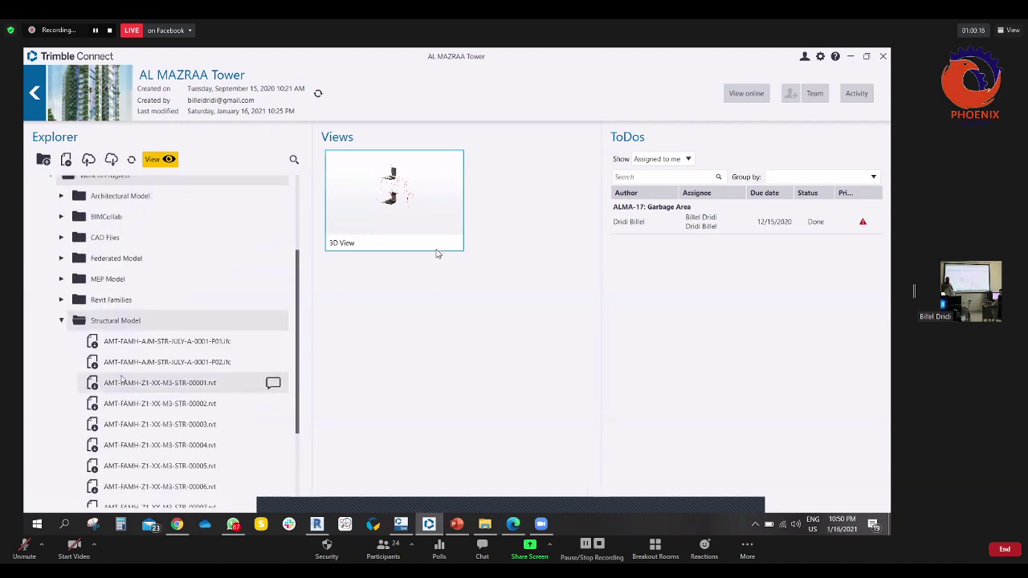
# - Open the P02 structural IFC in 3D and hide the Test.e57, Test.e57 1 and Al mazraa Tower point clouds
pyautogui.doubleClick(193, 334)
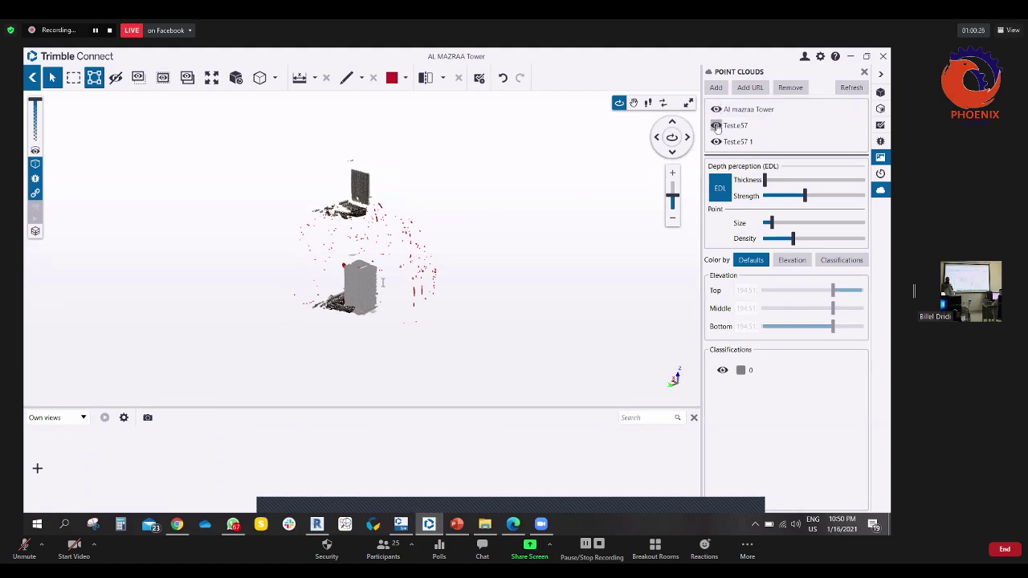
pyautogui.click(716, 125)
pyautogui.click(716, 142)
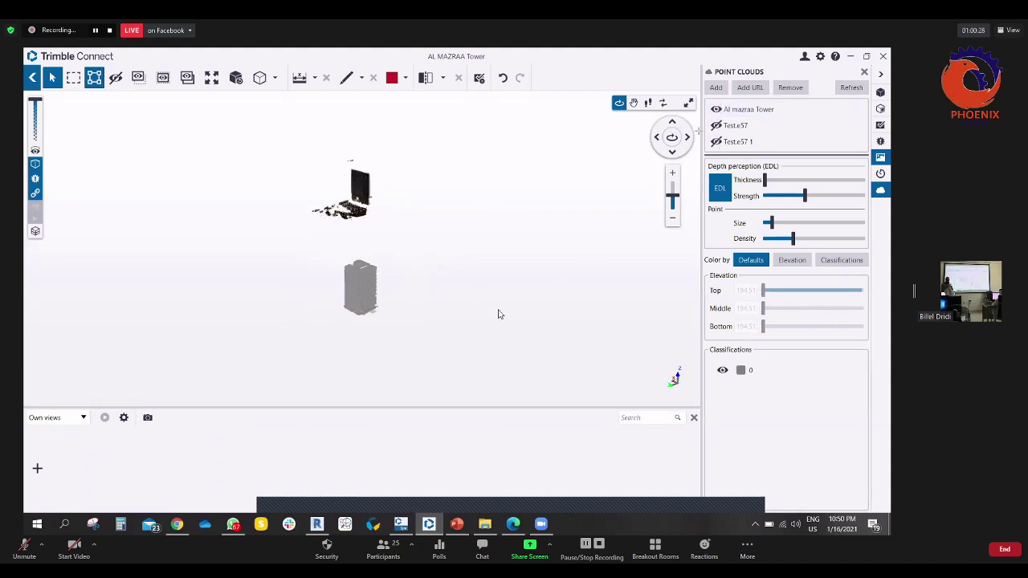
pyautogui.click(715, 109)
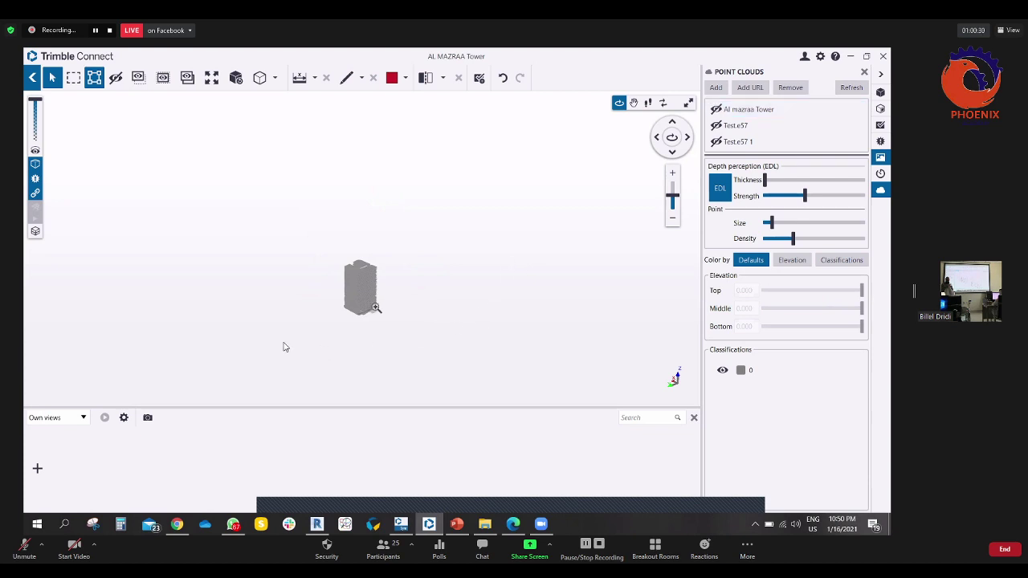
# - Orbit the grey tower, check the loaded models list, then go back to the project page
pyautogui.scroll(10, 375, 307)
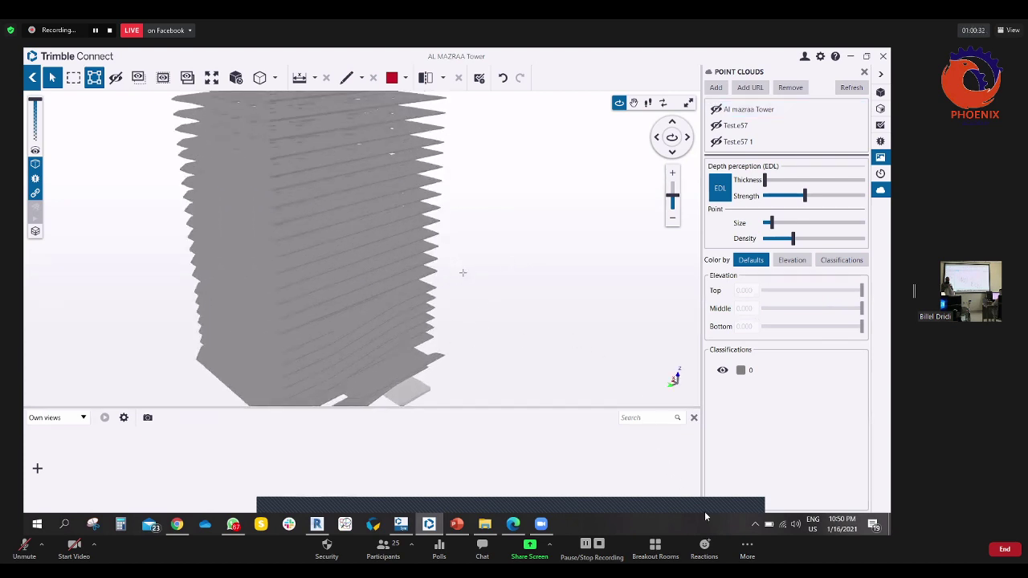
pyautogui.scroll(-3, 463, 273)
pyautogui.moveTo(501, 292); pyautogui.dragTo(577, 287)
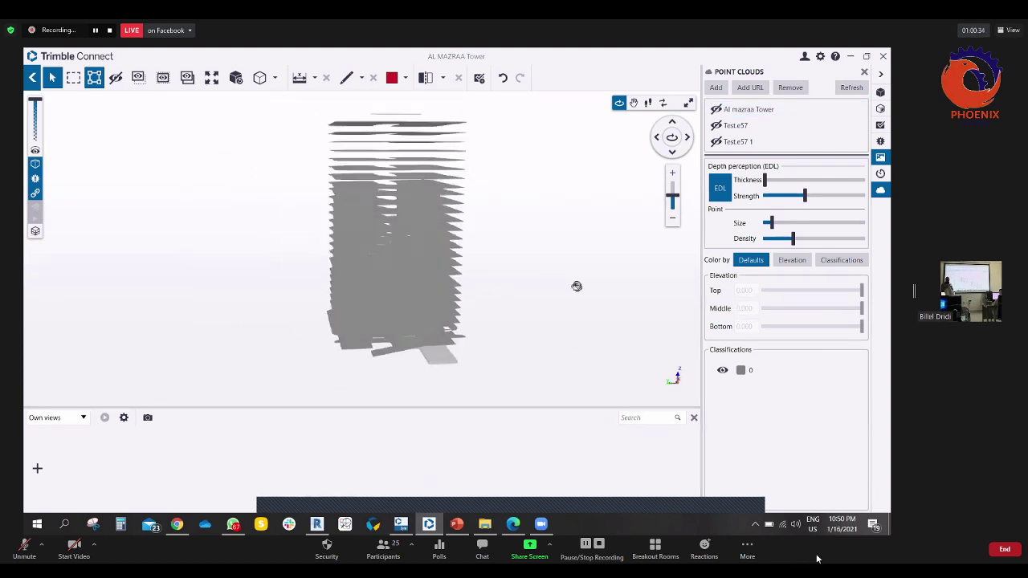
pyautogui.scroll(5, 577, 287)
pyautogui.moveTo(530, 255); pyautogui.dragTo(538, 329)
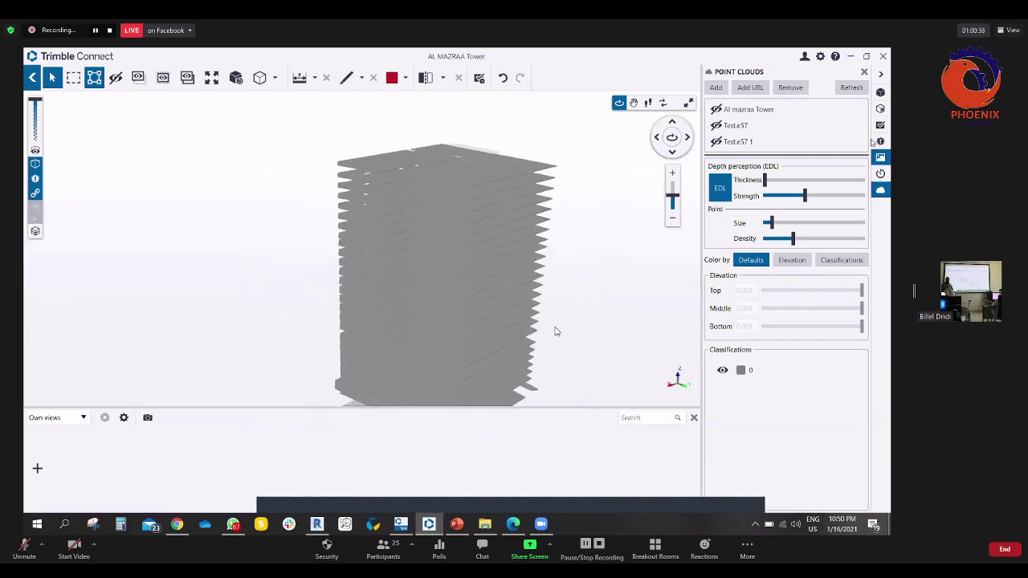
pyautogui.click(881, 91)
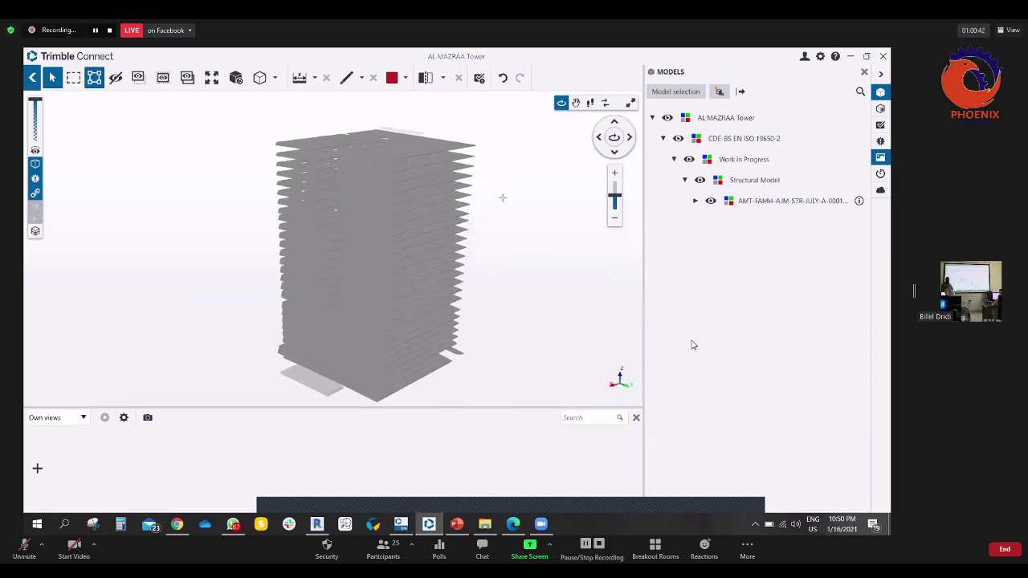
pyautogui.moveTo(406, 163); pyautogui.dragTo(493, 142)
pyautogui.click(32, 77)
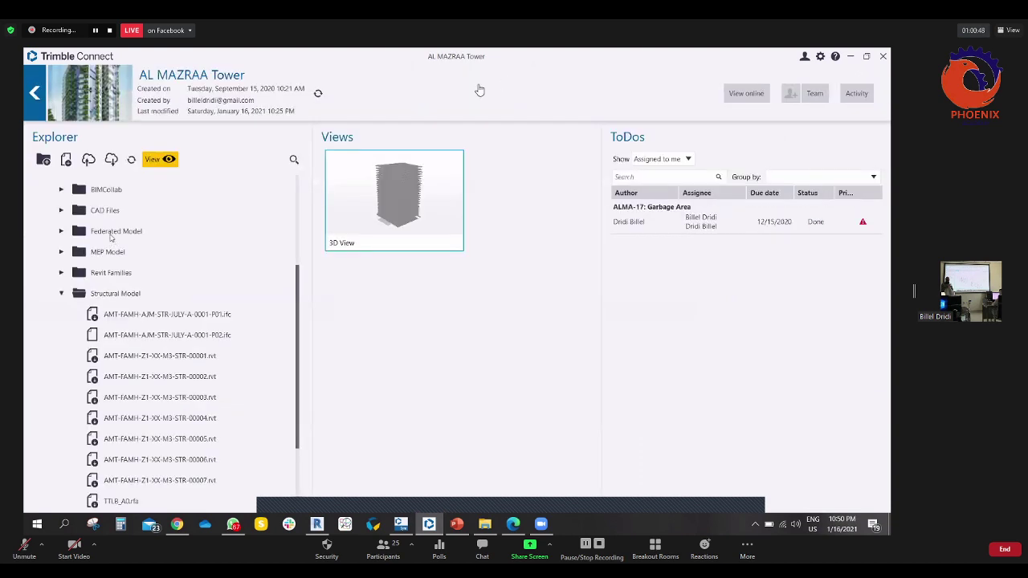
# - Load the first structural IFC file into the 3D viewer and orbit the tower to another side
pyautogui.click(102, 317)
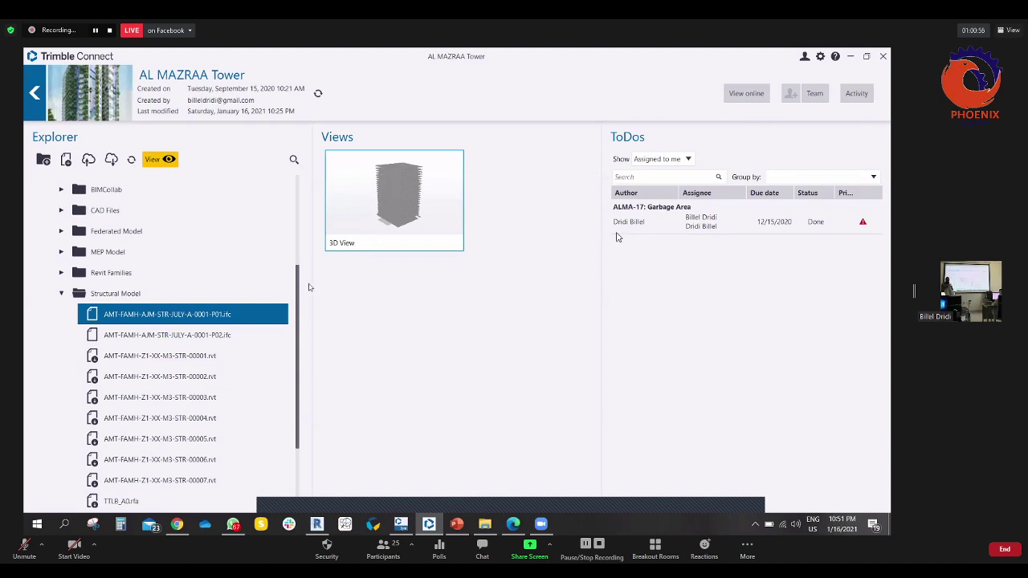
pyautogui.click(98, 315)
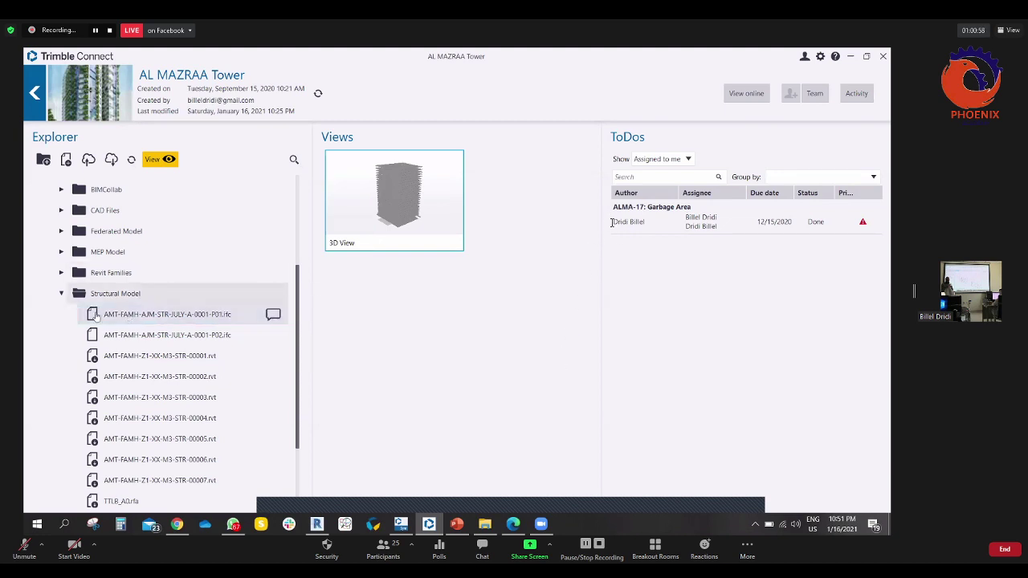
pyautogui.click(353, 171)
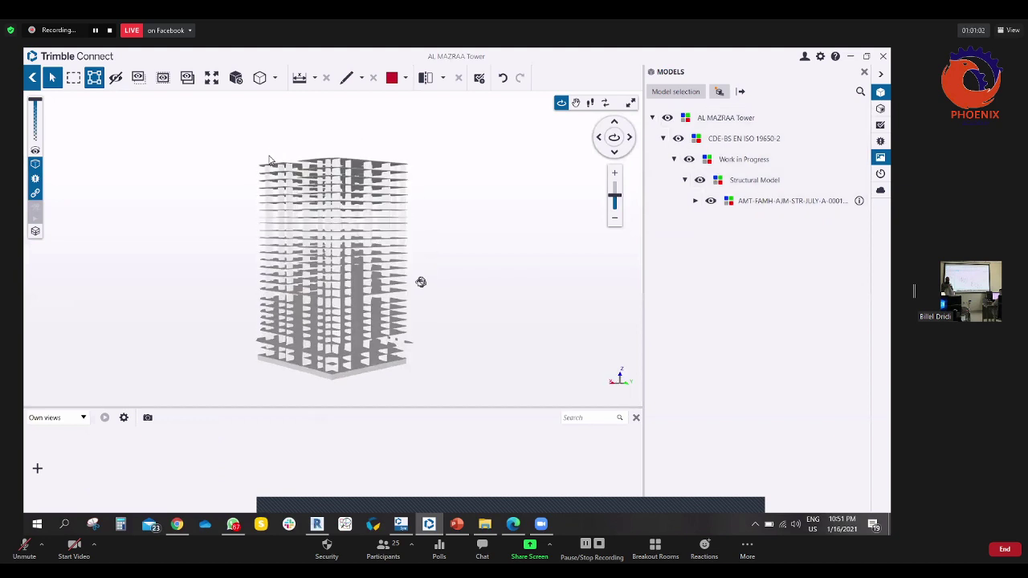
pyautogui.moveTo(634, 222); pyautogui.dragTo(356, 165)
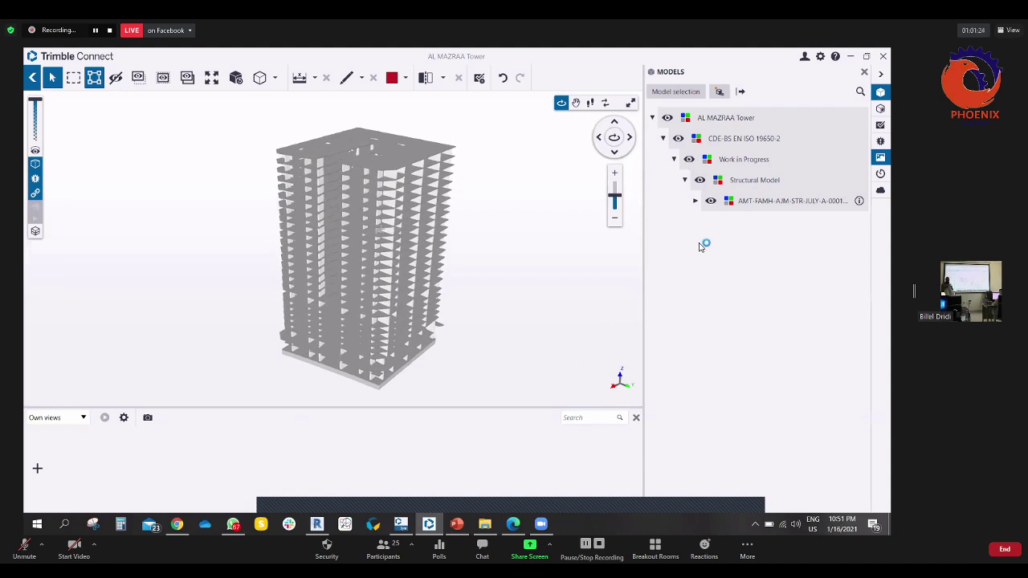
# - Section the tower down to one floor slab, view it around, then enter the sign-in e-mail address
pyautogui.click(426, 77)
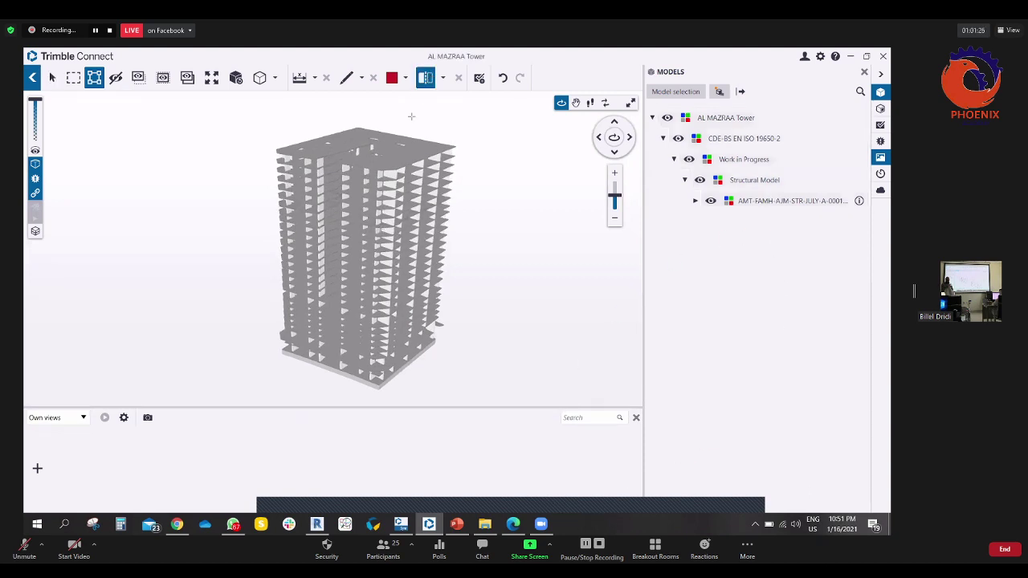
pyautogui.click(396, 154)
pyautogui.moveTo(396, 154); pyautogui.dragTo(395, 351)
pyautogui.scroll(10, 394, 352)
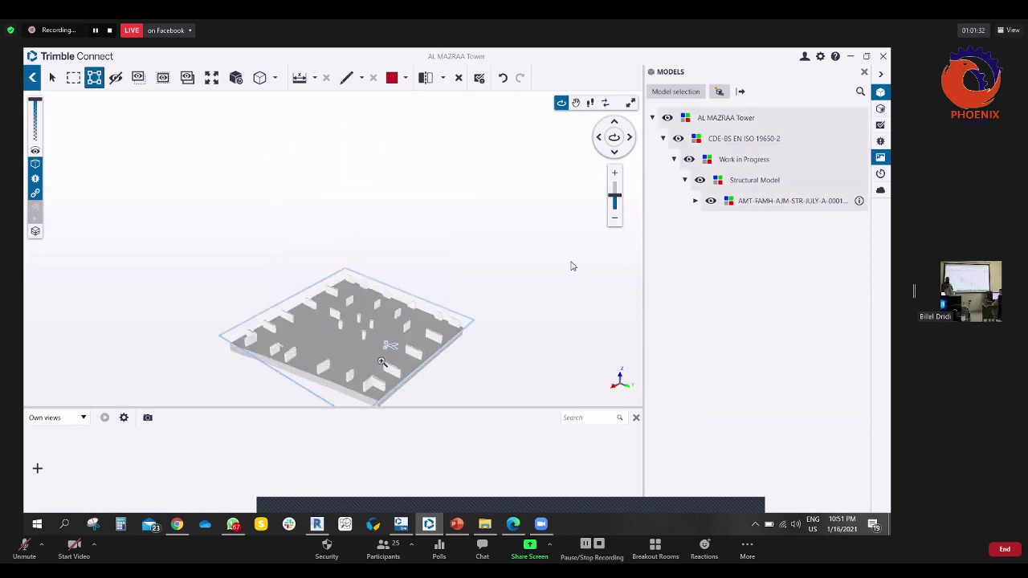
pyautogui.moveTo(406, 247); pyautogui.dragTo(407, 233, button='middle')
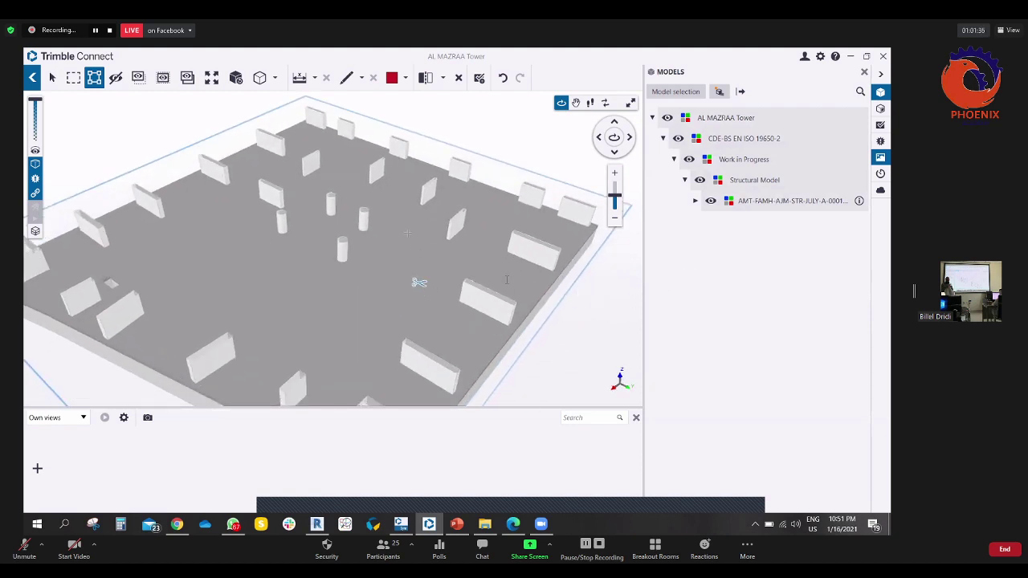
pyautogui.scroll(-5, 410, 234)
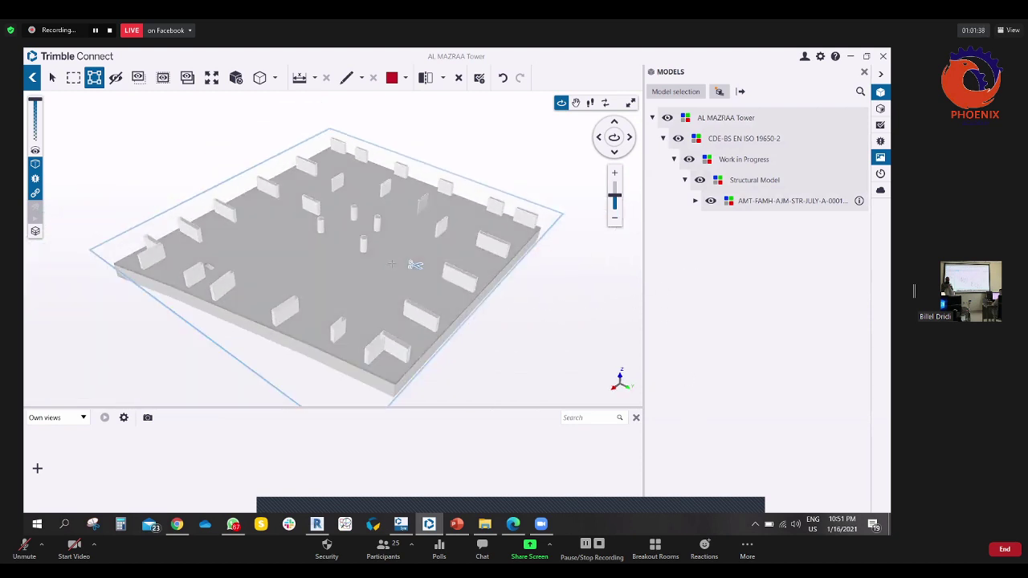
pyautogui.moveTo(407, 264); pyautogui.dragTo(411, 255)
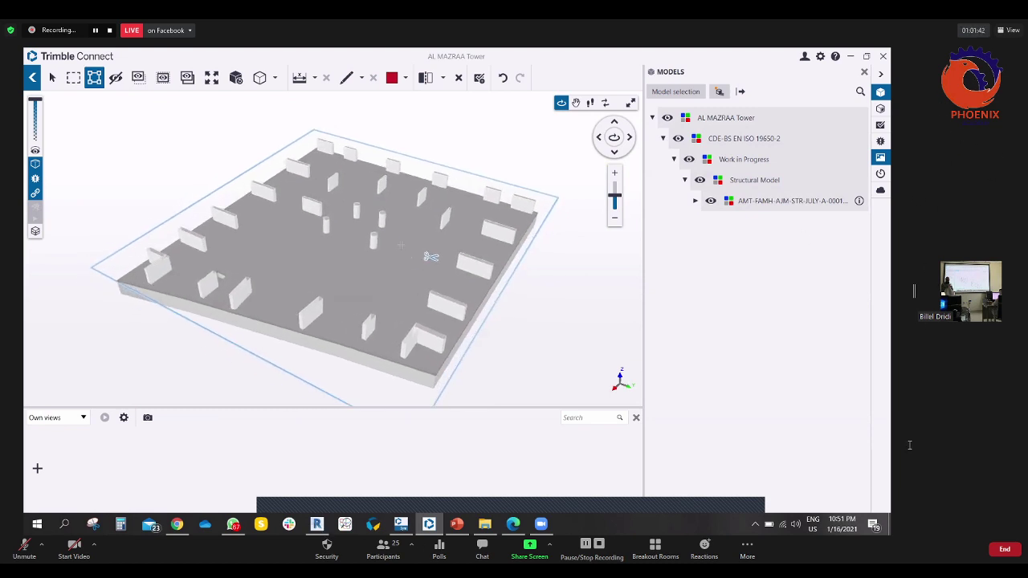
pyautogui.moveTo(361, 241); pyautogui.dragTo(346, 277)
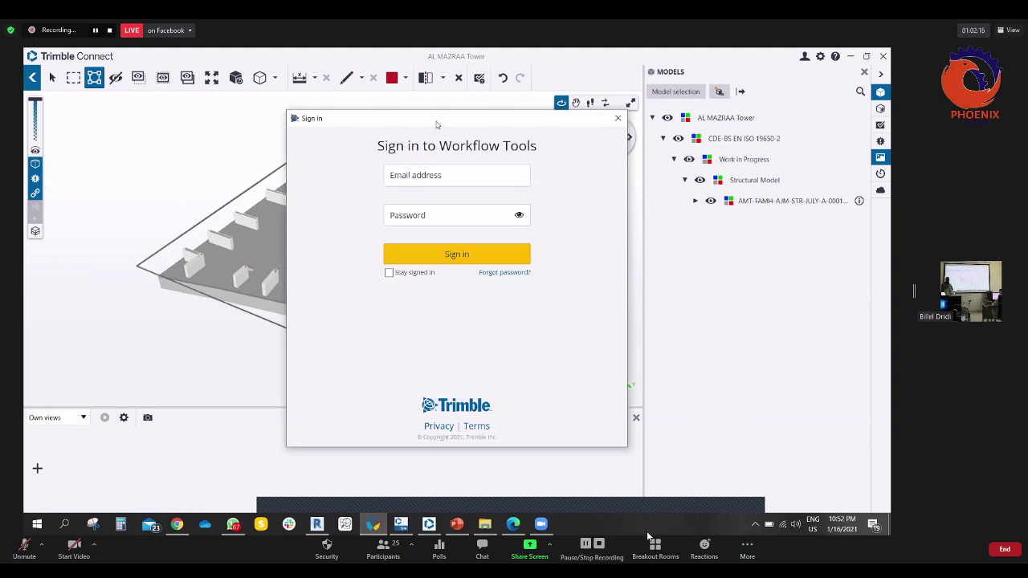
pyautogui.click(385, 176)
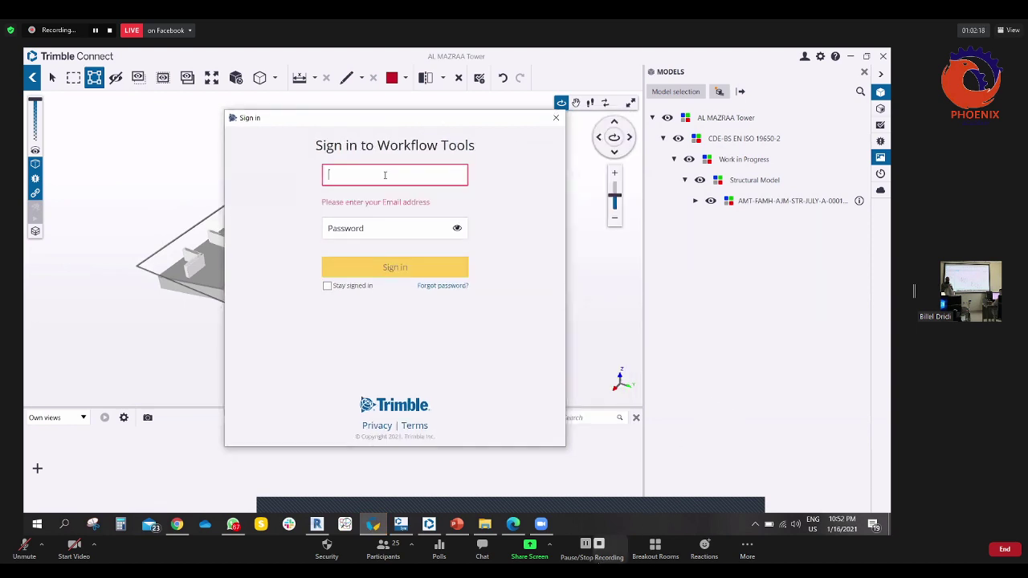
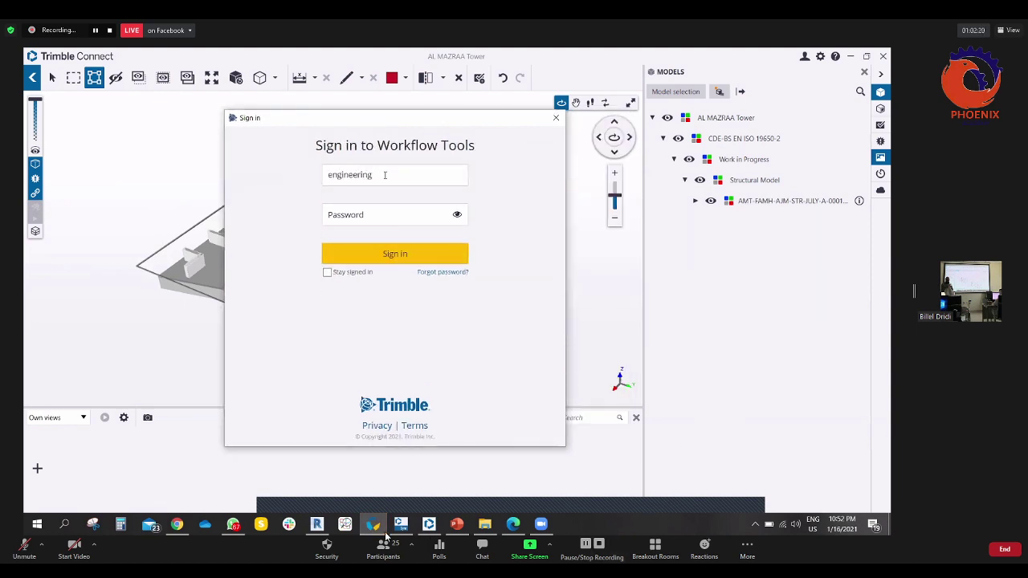
# - Enter the account password, tick Stay signed in, and sign in to Workflow Tools
pyautogui.click(410, 215)
pyautogui.write('••')
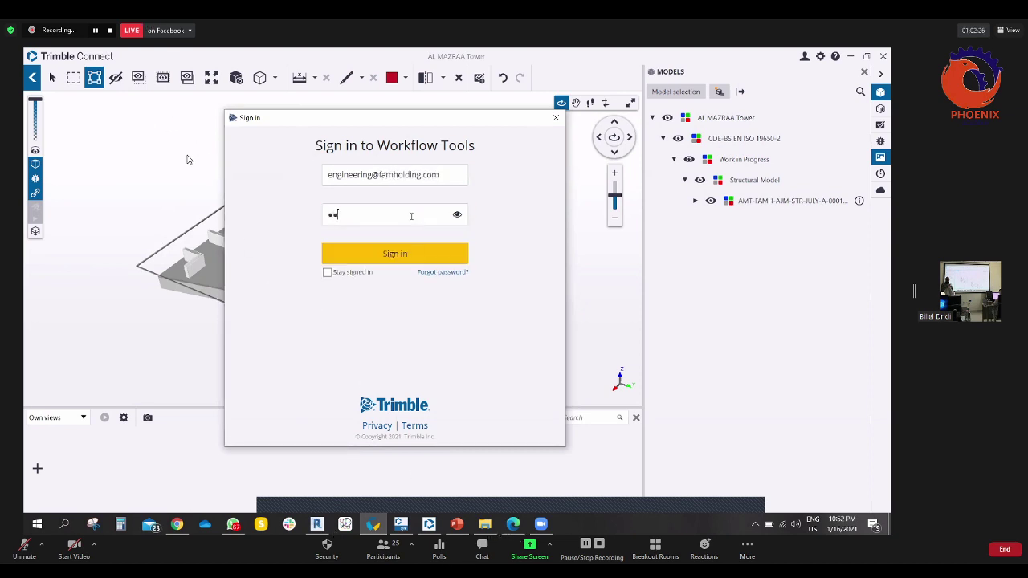
pyautogui.write('•••••••••')
pyautogui.click(327, 272)
pyautogui.click(381, 257)
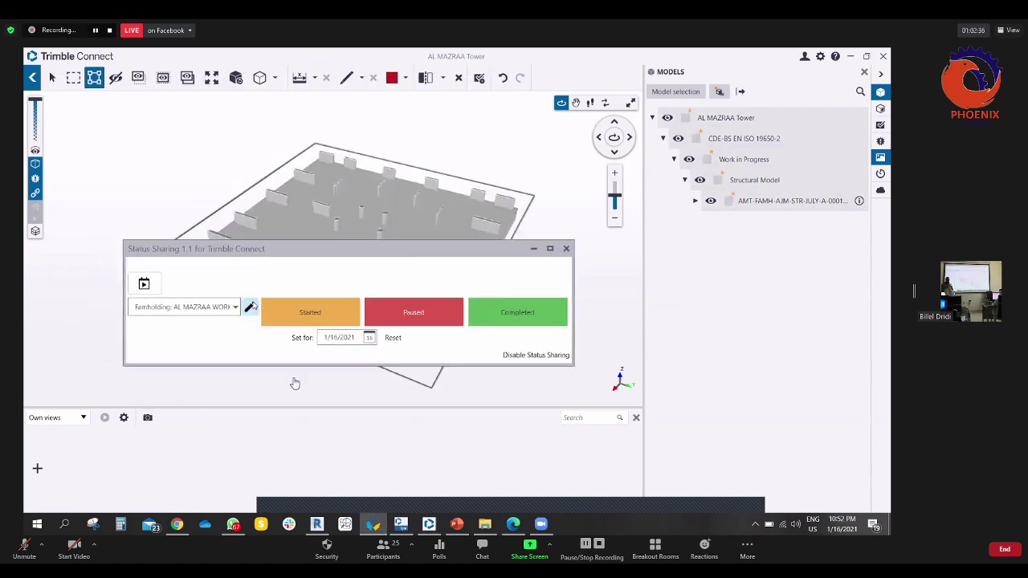
# - Delete the AL MAZRAA WORK PROGRESS status action and move the Status Sharing window aside
pyautogui.click(250, 305)
pyautogui.click(155, 211)
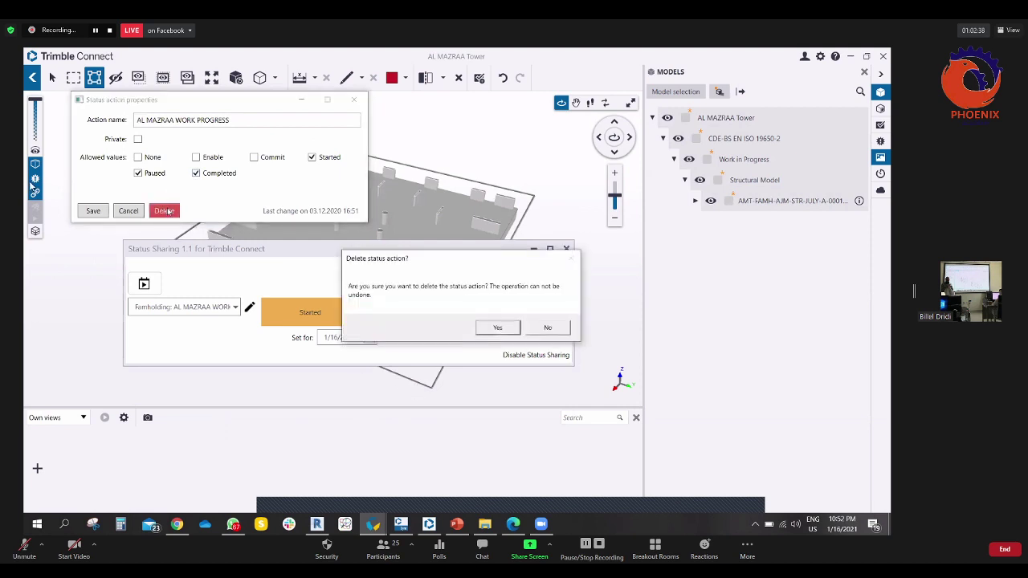
pyautogui.click(497, 327)
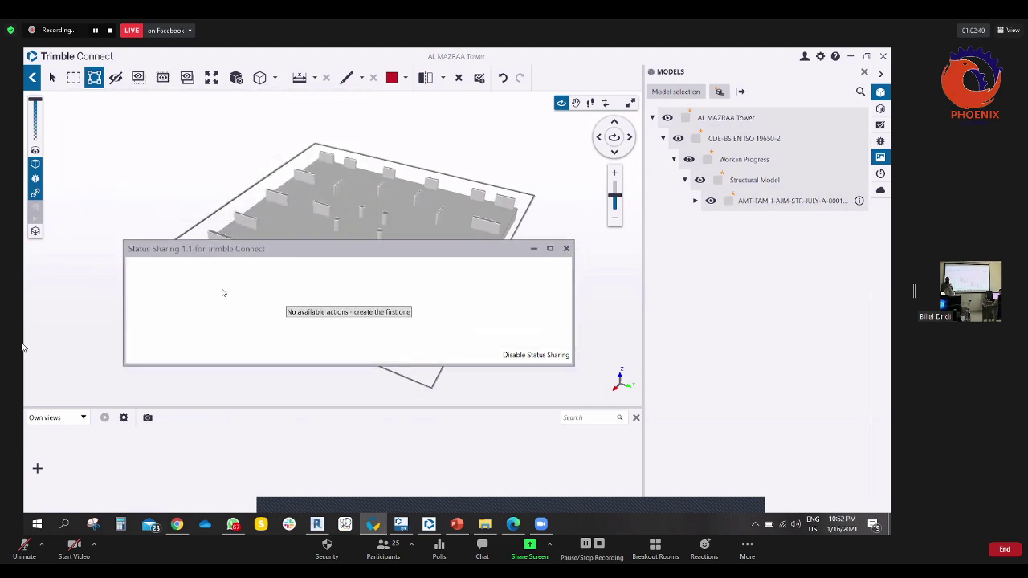
pyautogui.moveTo(360, 252); pyautogui.dragTo(385, 224)
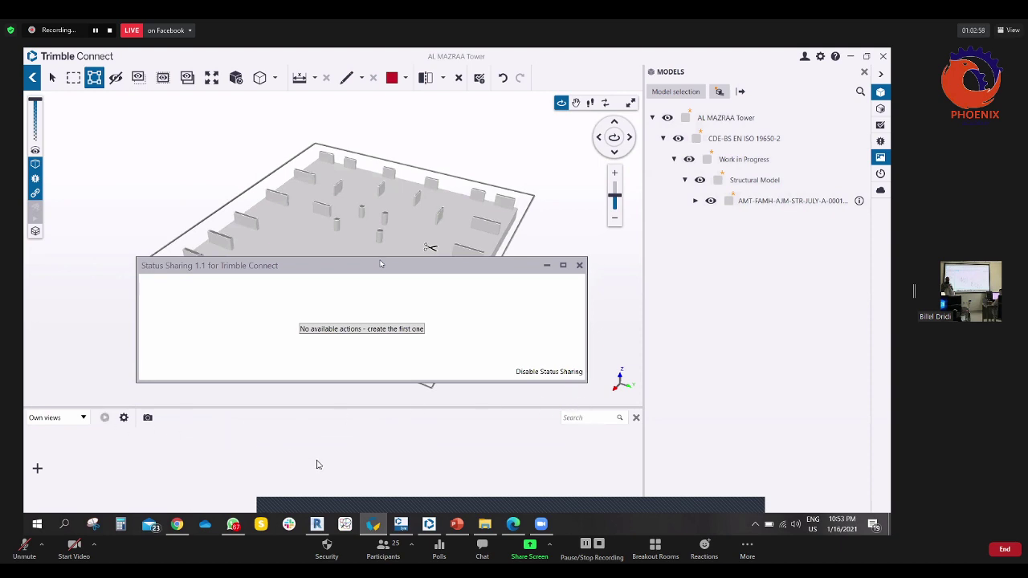
pyautogui.moveTo(381, 263); pyautogui.dragTo(390, 229)
# - Name a new status action 'Basement Columns Concrete Work' and create it with Private and all values kept
pyautogui.click(369, 298)
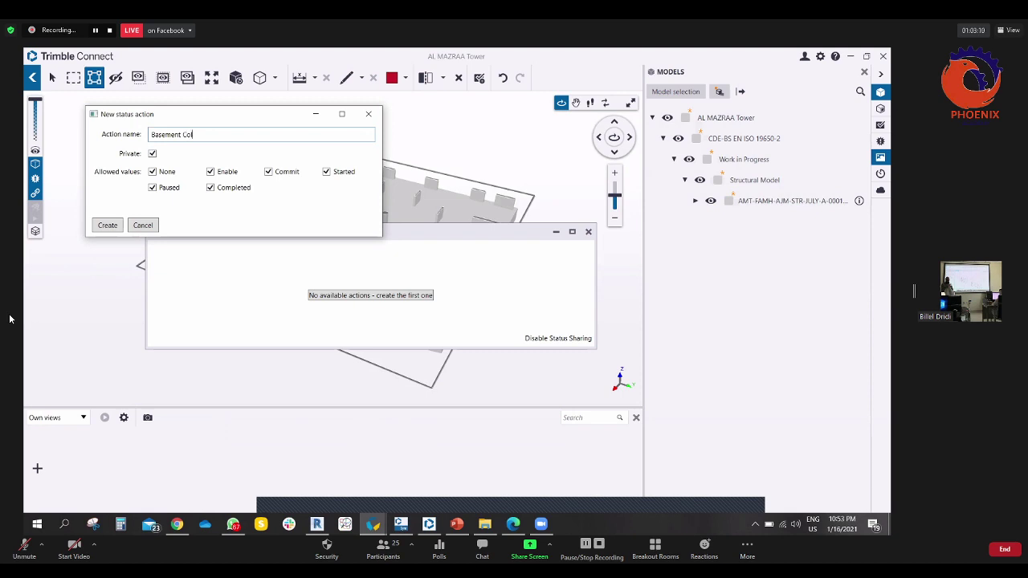
pyautogui.write('Concr')
pyautogui.write('e Work')
pyautogui.click(266, 137)
pyautogui.moveTo(283, 121); pyautogui.dragTo(381, 164)
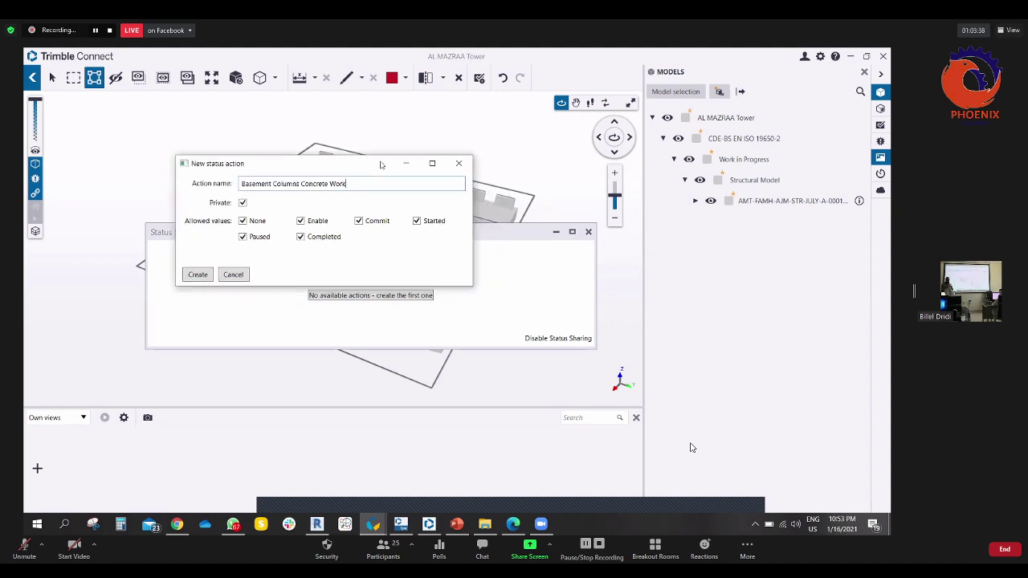
pyautogui.click(197, 276)
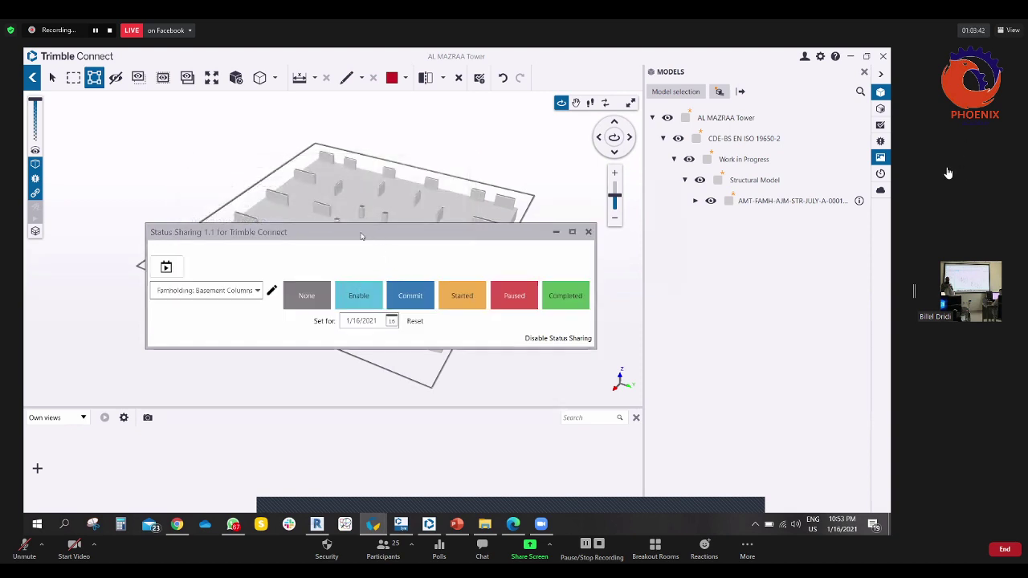
pyautogui.moveTo(362, 236); pyautogui.dragTo(335, 236)
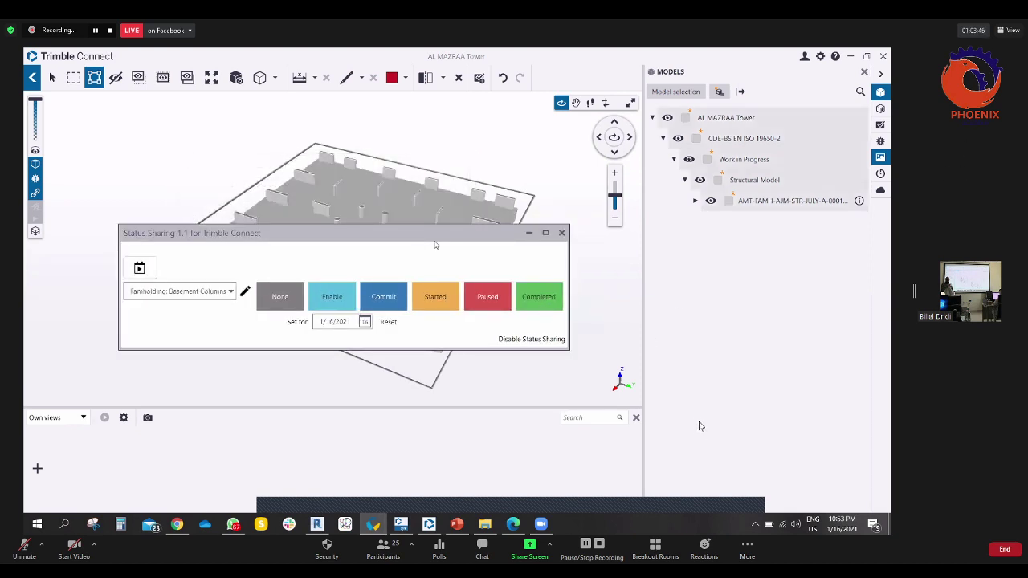
pyautogui.moveTo(210, 234); pyautogui.dragTo(243, 247)
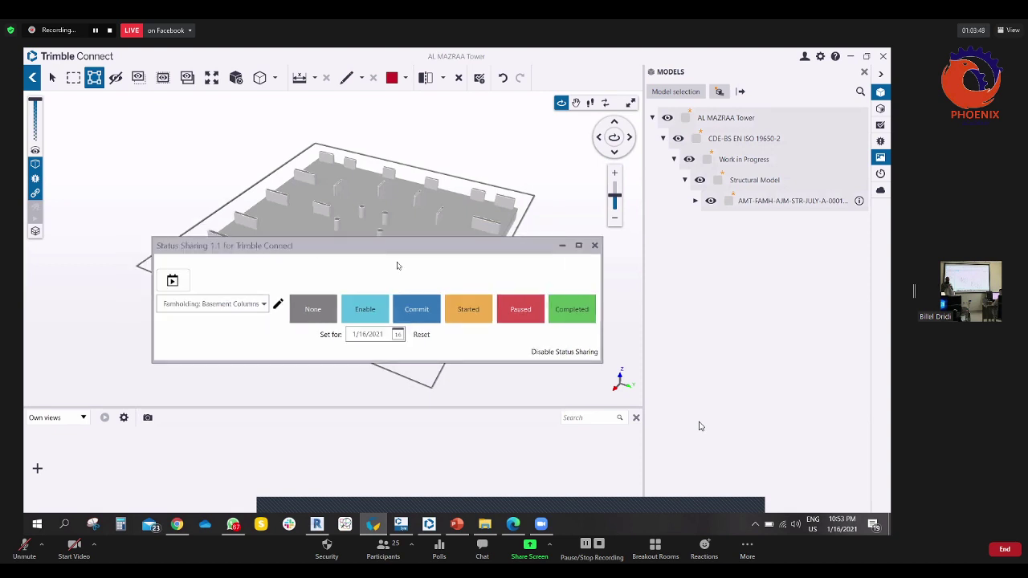
pyautogui.click(263, 304)
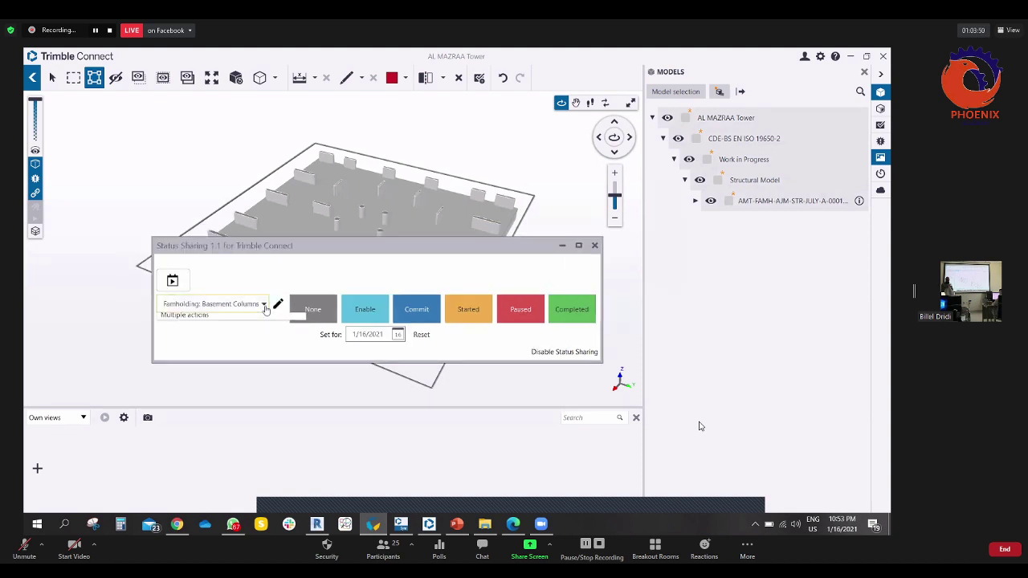
pyautogui.click(264, 305)
pyautogui.click(264, 304)
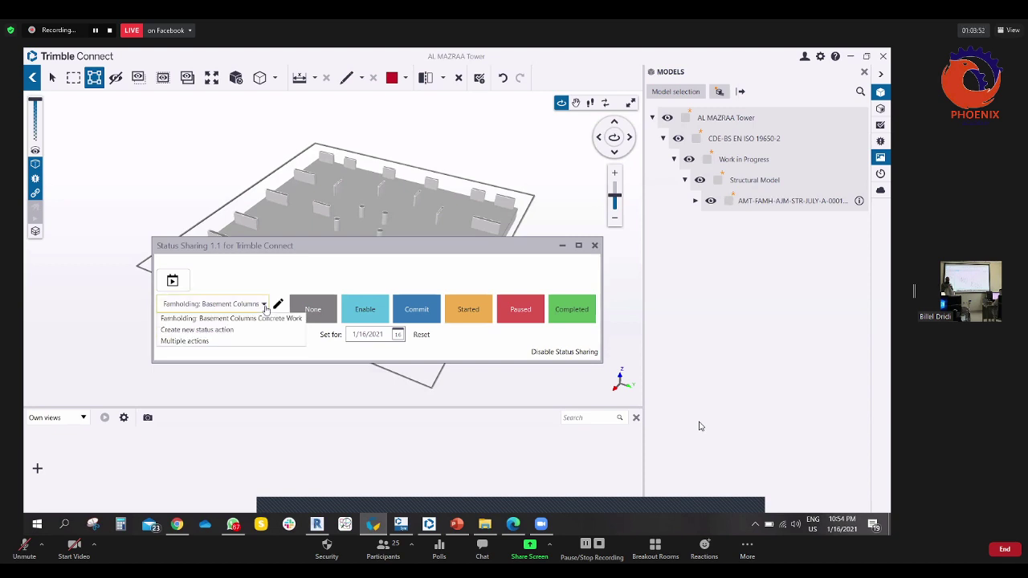
pyautogui.click(265, 302)
pyautogui.moveTo(334, 246); pyautogui.dragTo(306, 242)
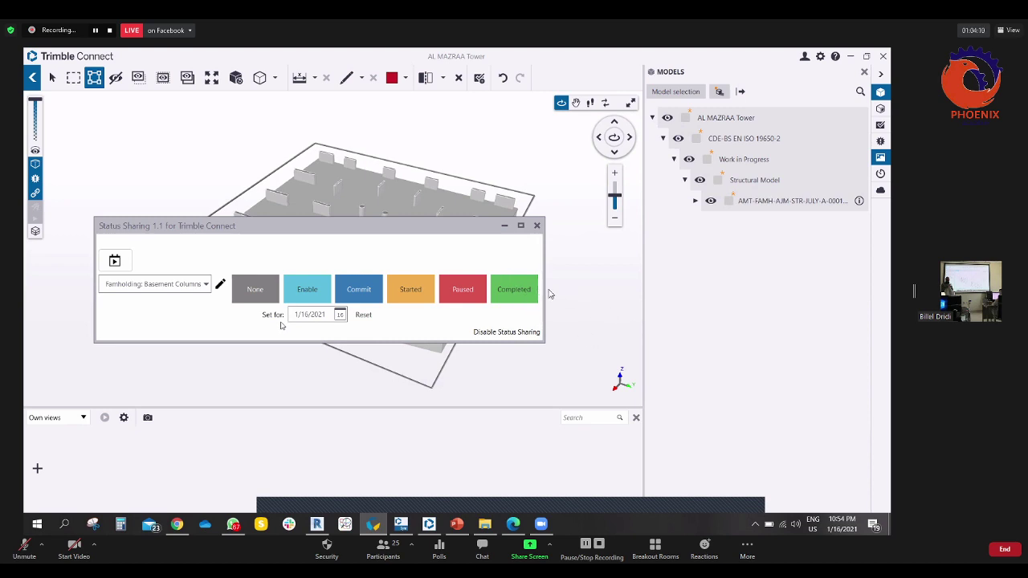
pyautogui.moveTo(348, 238); pyautogui.dragTo(380, 353)
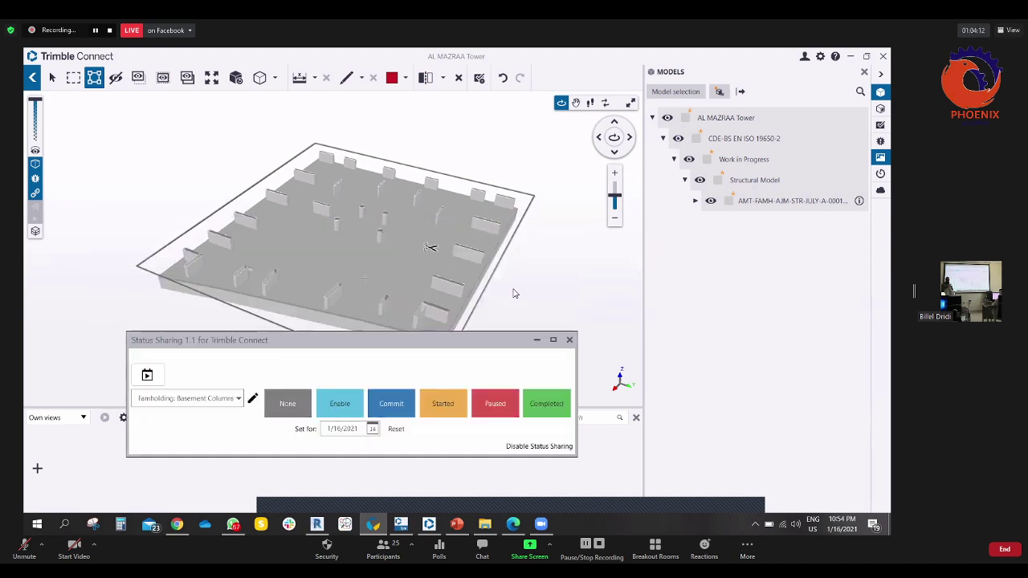
pyautogui.moveTo(432, 246); pyautogui.dragTo(364, 266)
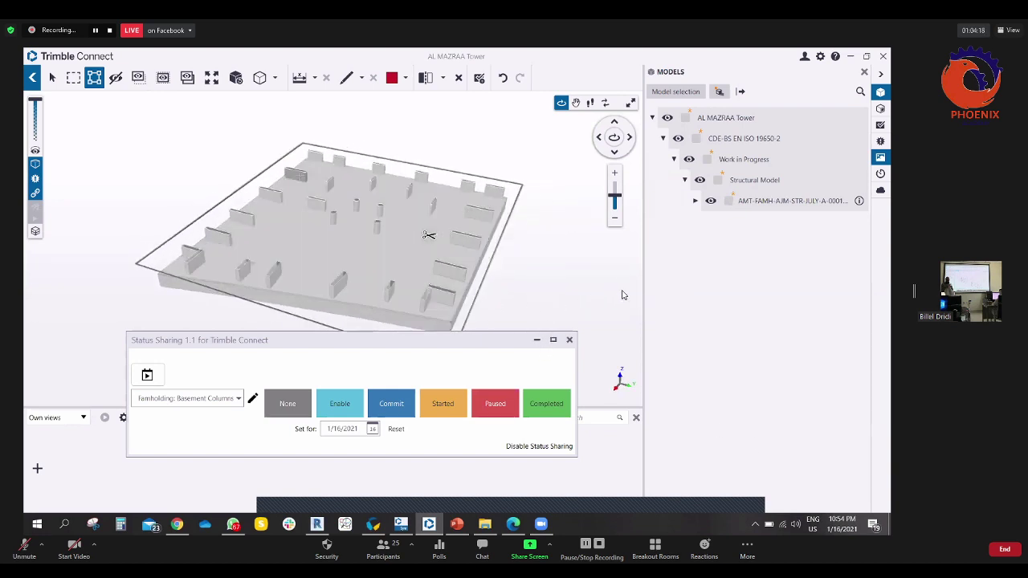
# - Mark the column near the back edge as Started and orbit to inspect it
pyautogui.click(619, 344)
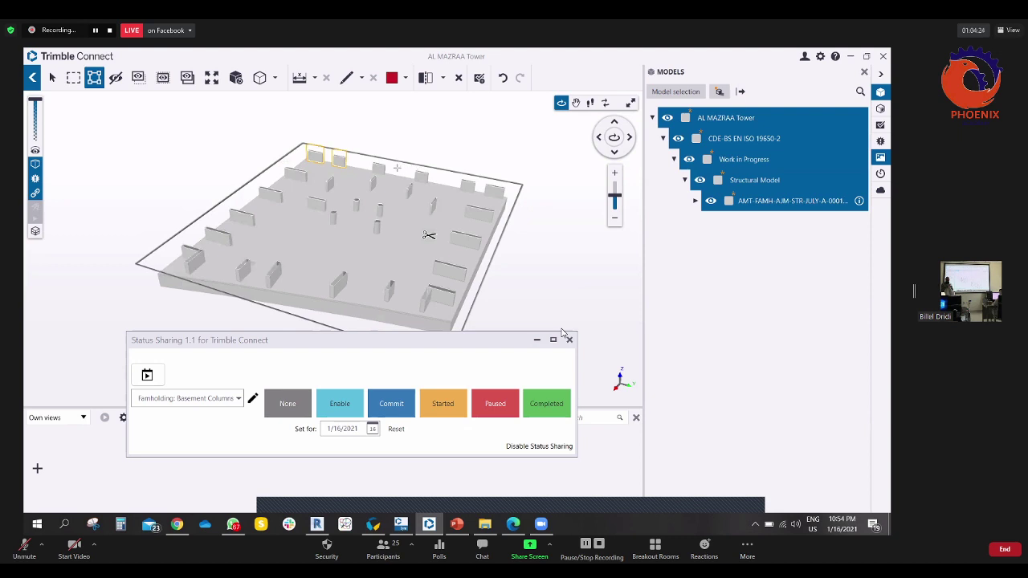
pyautogui.keyDown('ctrl'); pyautogui.click(379, 167); pyautogui.keyUp('ctrl')
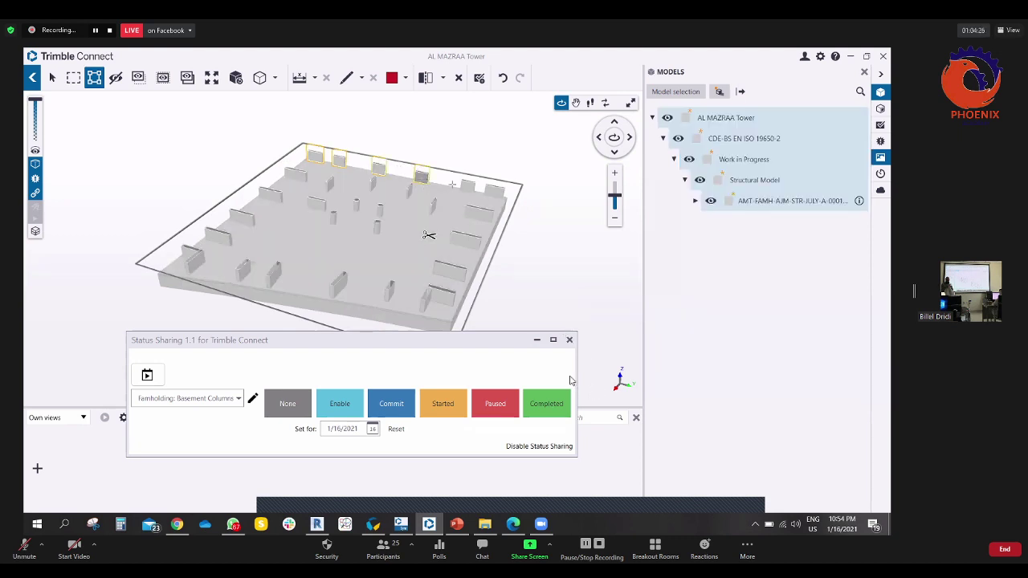
pyautogui.click(444, 404)
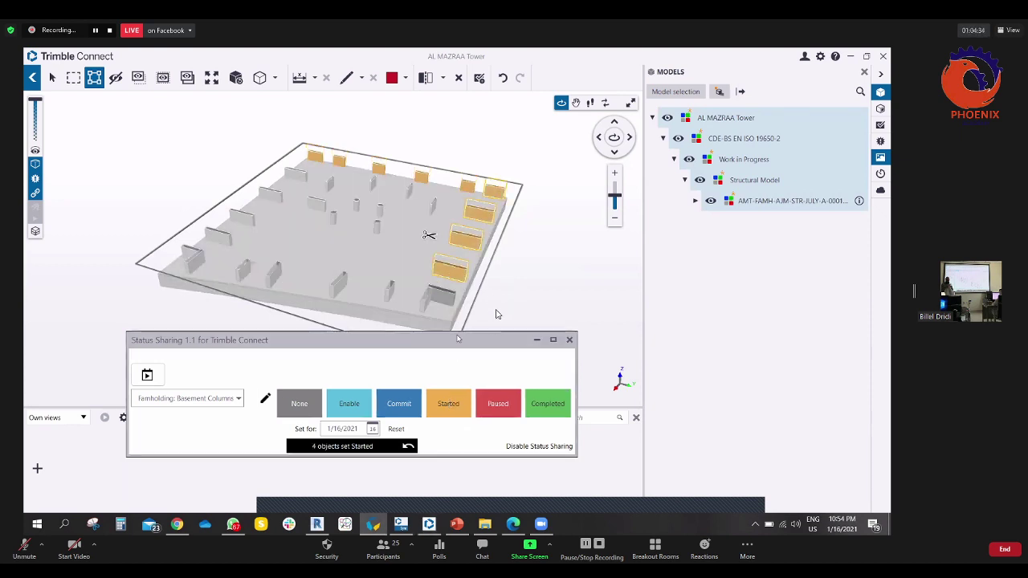
pyautogui.moveTo(527, 290)
pyautogui.mouseDown()
pyautogui.moveTo(553, 340)
pyautogui.moveTo(558, 393)
pyautogui.moveTo(611, 286)
pyautogui.moveTo(579, 297)
pyautogui.mouseUp()
pyautogui.scroll(2, 501, 278)
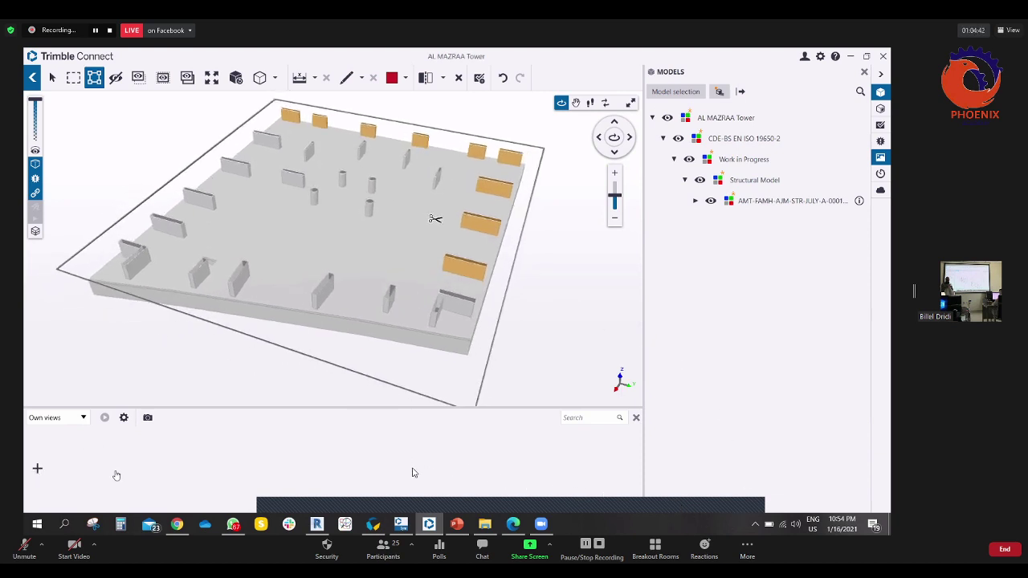
# - Save the current model state as a new view named '1Week Site Work'
pyautogui.click(37, 468)
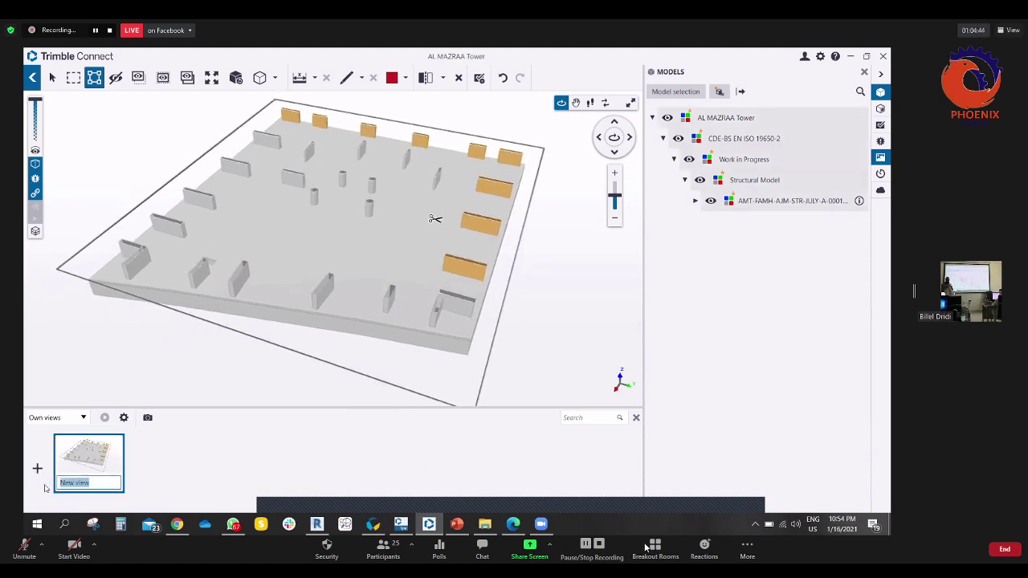
pyautogui.write('1')
pyautogui.write('Week Site Work')
pyautogui.press('Return')
pyautogui.click(373, 524)
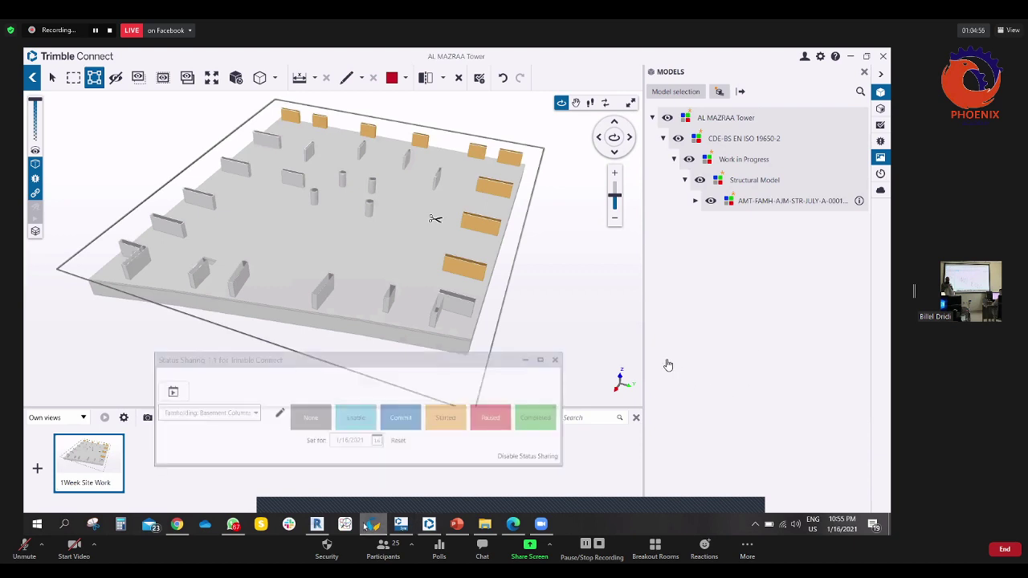
# - Select four walls and set them to Started
pyautogui.moveTo(473, 347); pyautogui.dragTo(456, 346)
pyautogui.click(457, 301)
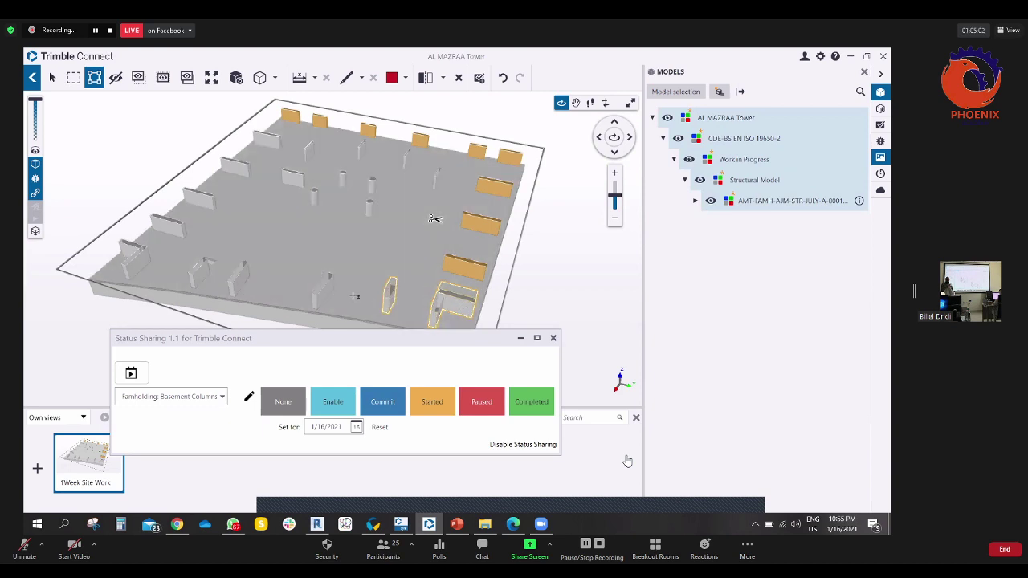
pyautogui.keyDown('ctrl'); pyautogui.click(239, 275); pyautogui.keyUp('ctrl')
pyautogui.keyDown('ctrl'); pyautogui.click(200, 273); pyautogui.keyUp('ctrl')
pyautogui.keyDown('ctrl'); pyautogui.click(322, 287); pyautogui.keyUp('ctrl')
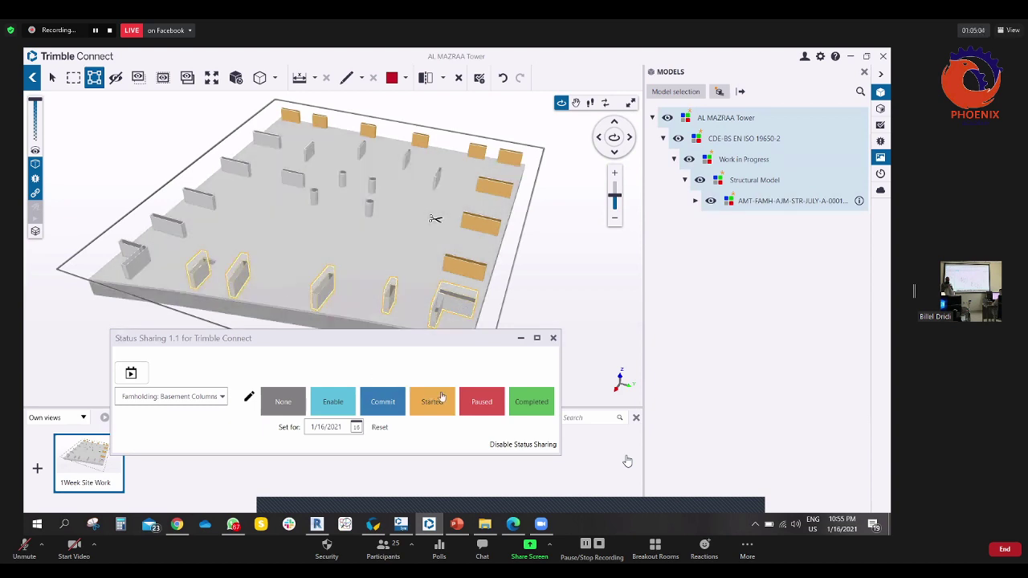
pyautogui.click(441, 399)
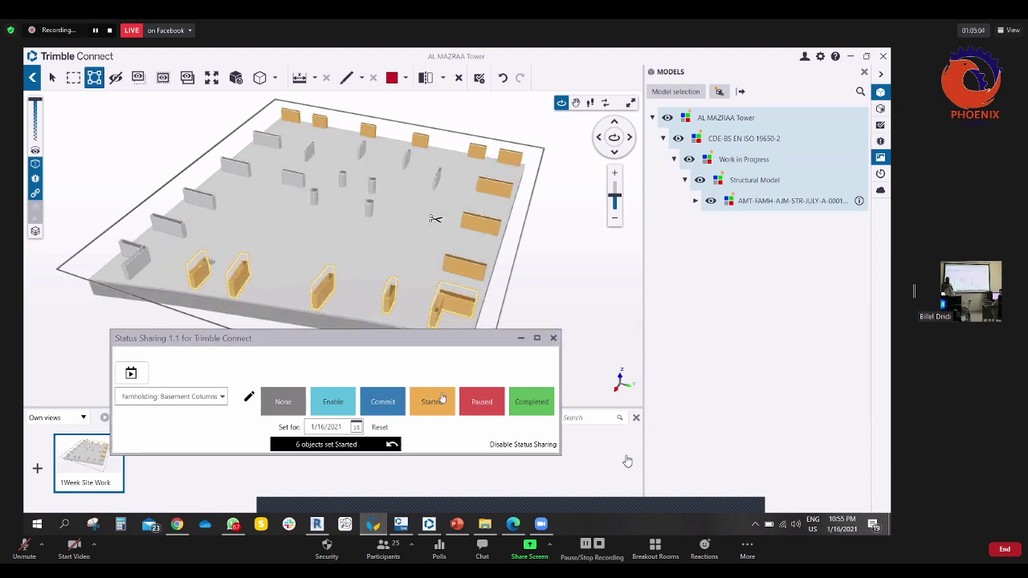
# - Mark the nine right-edge and top-edge walls Completed
pyautogui.keyDown('ctrl'); pyautogui.click(494, 187); pyautogui.keyUp('ctrl')
pyautogui.keyDown('ctrl'); pyautogui.click(510, 155); pyautogui.keyUp('ctrl')
pyautogui.keyDown('ctrl'); pyautogui.click(477, 150); pyautogui.keyUp('ctrl')
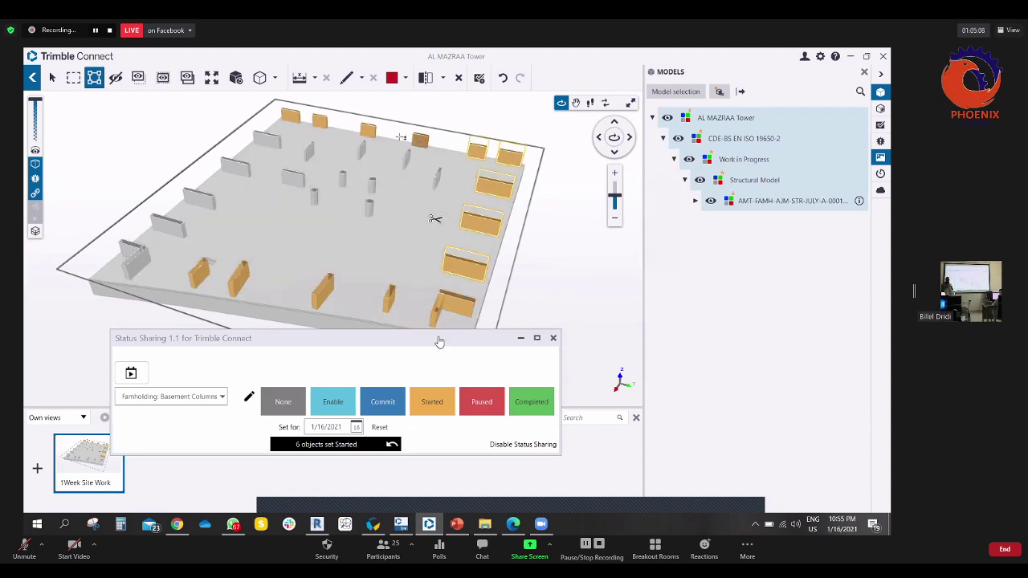
pyautogui.keyDown('ctrl'); pyautogui.click(419, 141); pyautogui.keyUp('ctrl')
pyautogui.keyDown('ctrl'); pyautogui.click(368, 130); pyautogui.keyUp('ctrl')
pyautogui.keyDown('ctrl'); pyautogui.click(320, 120); pyautogui.keyUp('ctrl')
pyautogui.keyDown('ctrl'); pyautogui.click(291, 117); pyautogui.keyUp('ctrl')
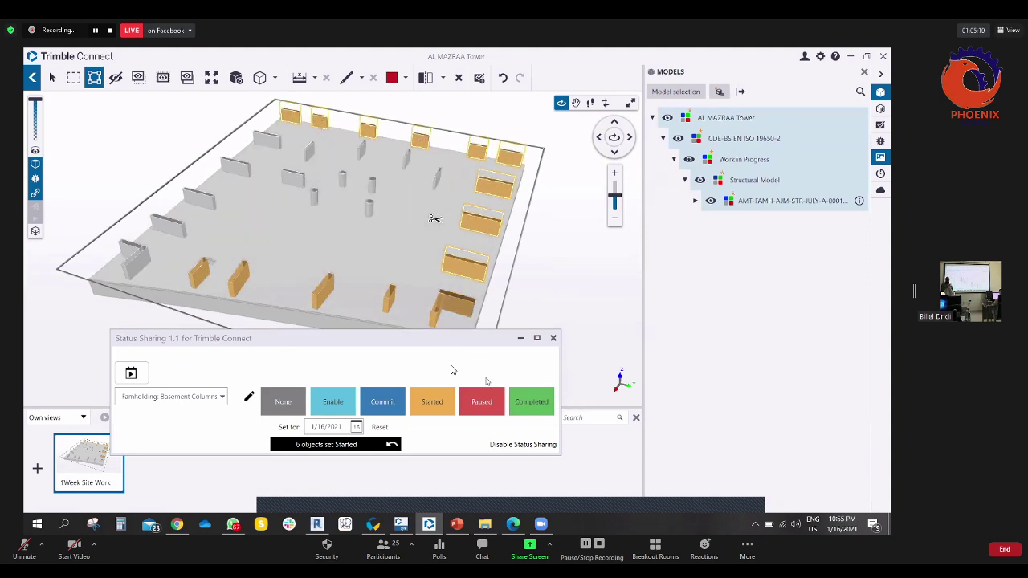
pyautogui.click(533, 404)
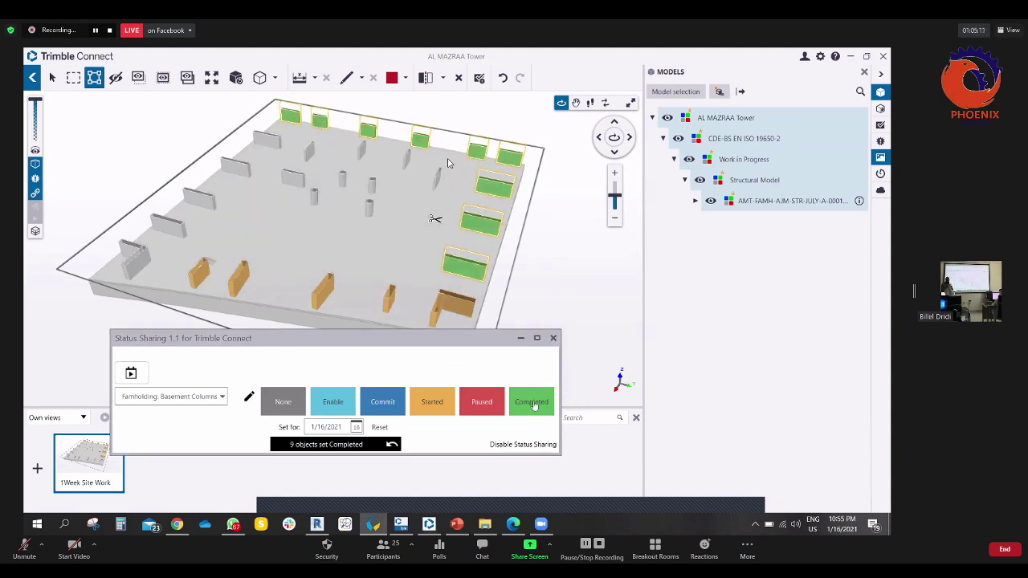
# - Set the central columns to Paused and the left-edge walls to Started
pyautogui.click(550, 288)
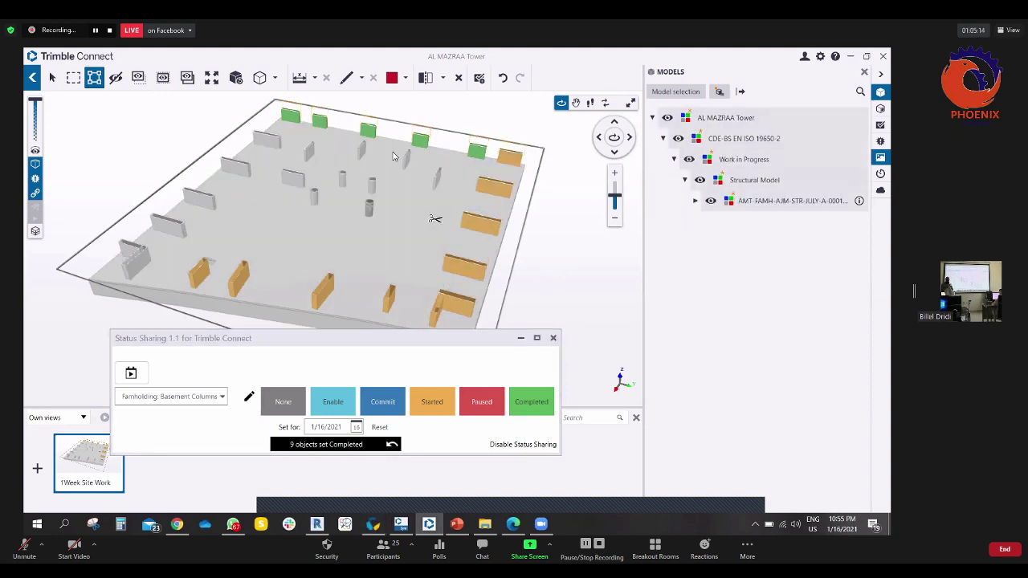
pyautogui.click(370, 206)
pyautogui.keyDown('ctrl'); pyautogui.click(315, 193); pyautogui.keyUp('ctrl')
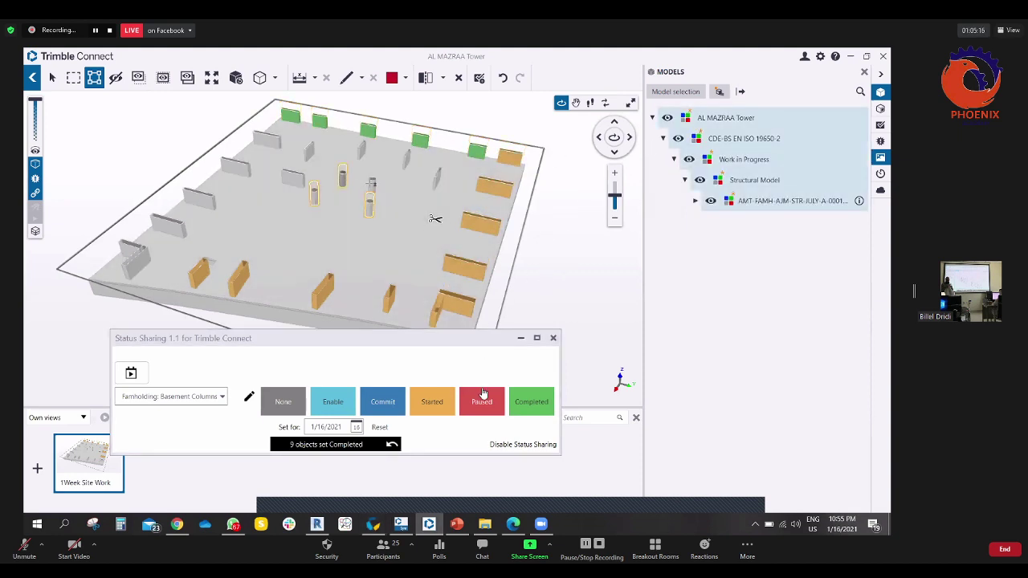
pyautogui.click(482, 401)
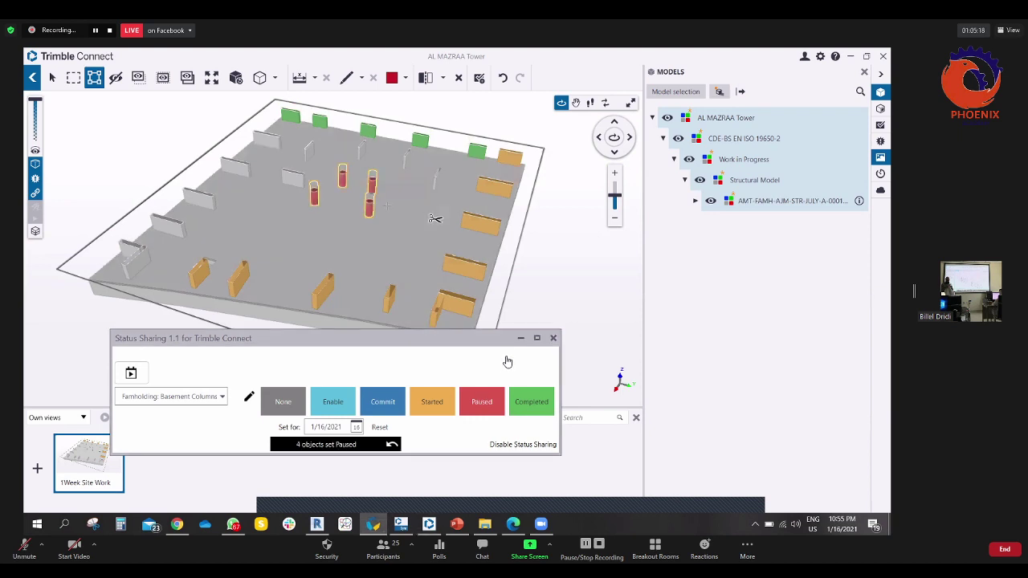
pyautogui.click(494, 256)
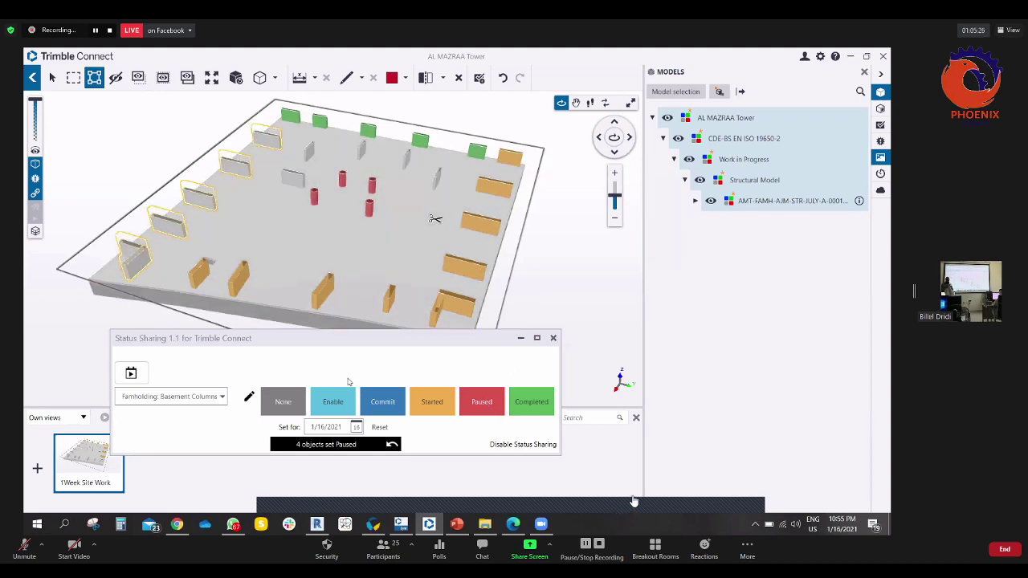
pyautogui.click(432, 401)
pyautogui.click(520, 338)
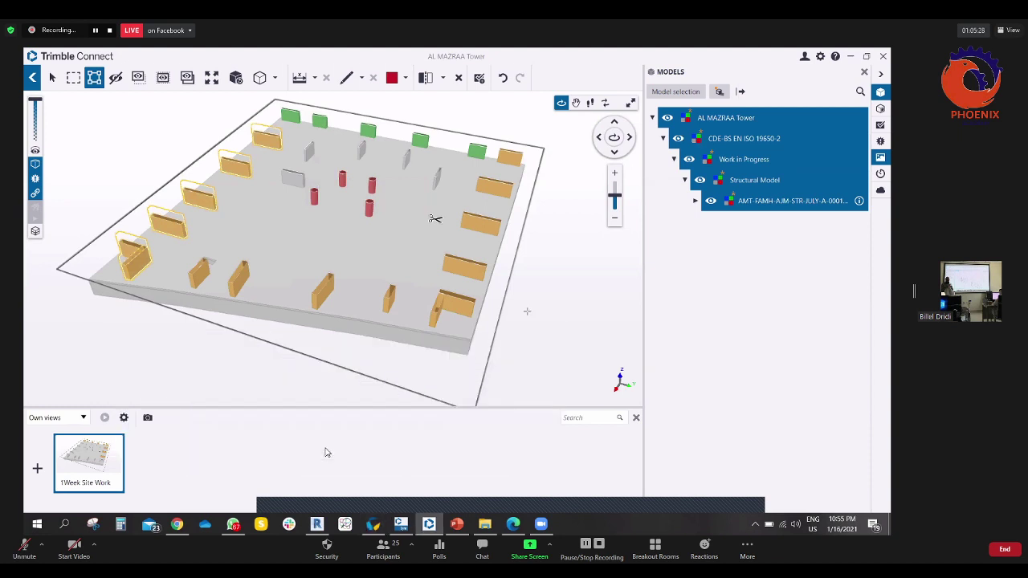
# - Add a second saved view and start renaming it to '2Week'
pyautogui.click(37, 468)
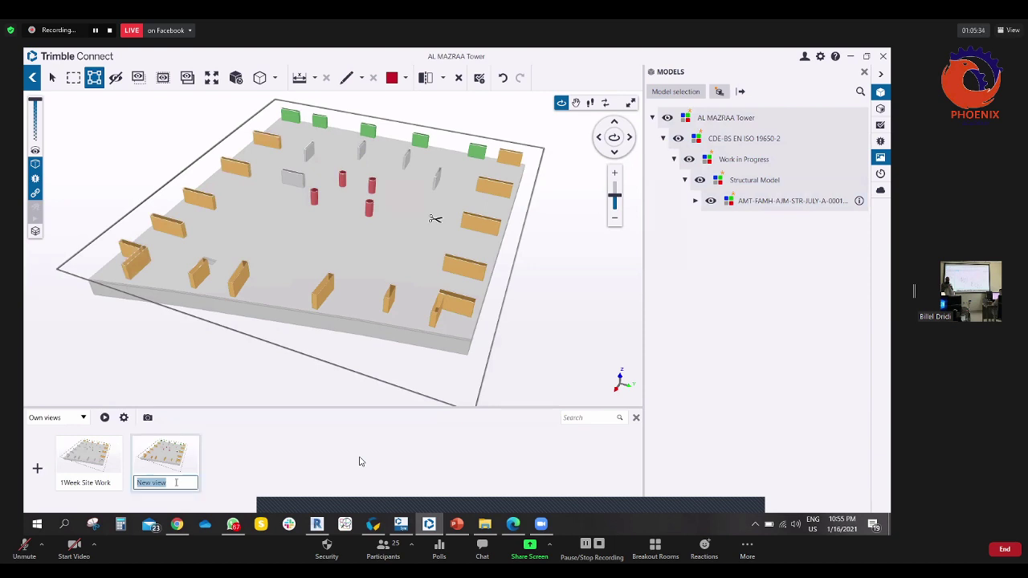
pyautogui.doubleClick(158, 483)
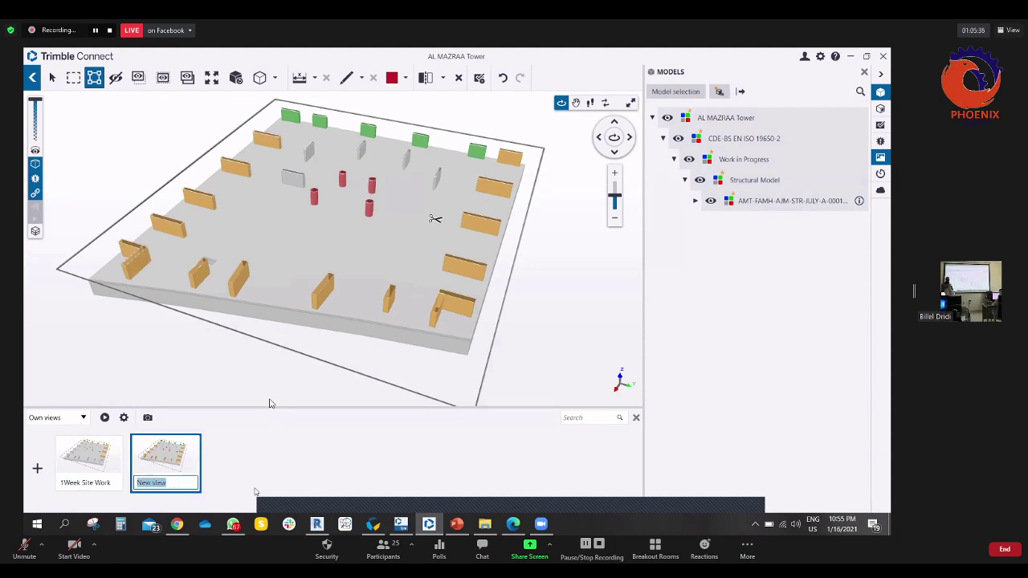
pyautogui.write('2Week Work')
# - Name the second view '2Week Work' and mark the front-edge walls Completed
pyautogui.press('Return')
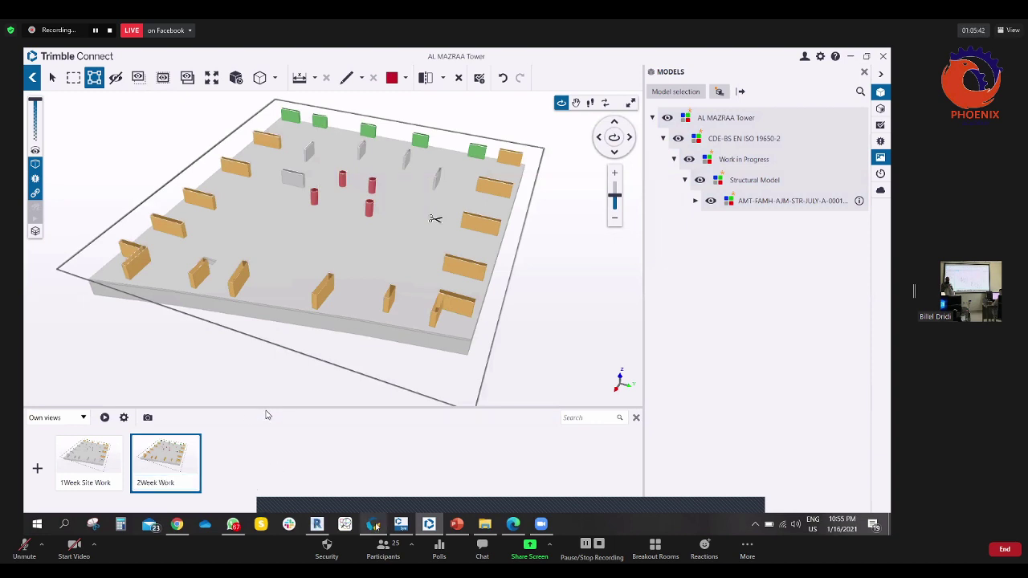
pyautogui.click(373, 524)
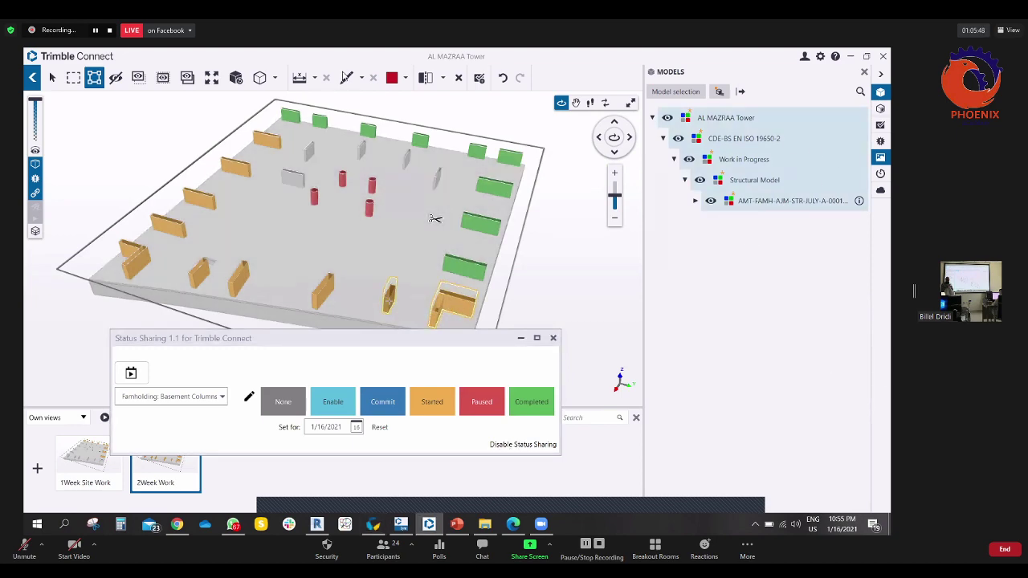
pyautogui.moveTo(389, 301); pyautogui.dragTo(152, 267)
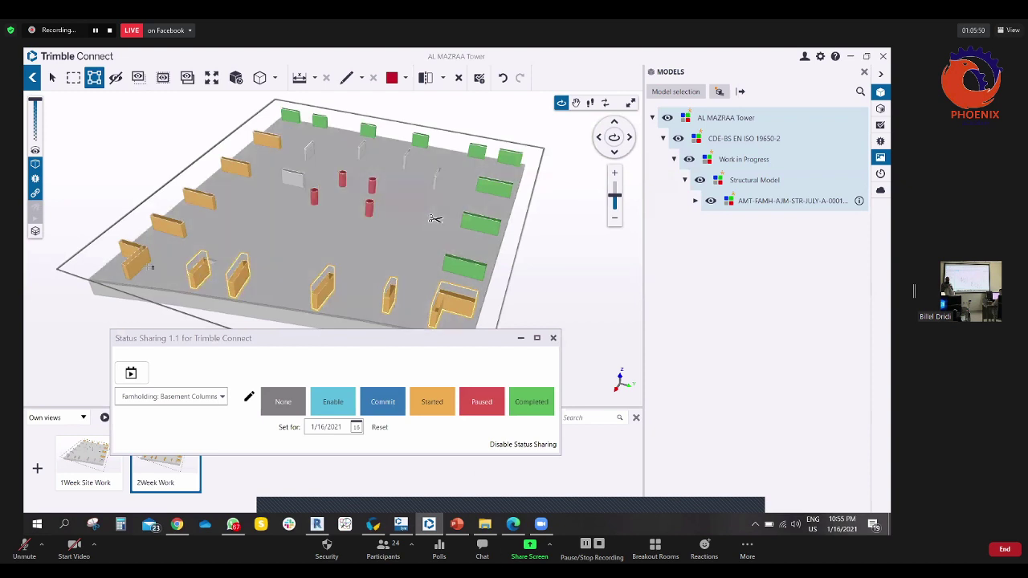
pyautogui.keyDown('ctrl'); pyautogui.click(147, 265); pyautogui.keyUp('ctrl')
pyautogui.click(527, 401)
# - Set the four red central columns and central walls to Started, then add a third view
pyautogui.click(342, 178)
pyautogui.keyDown('ctrl'); pyautogui.click(314, 195); pyautogui.keyUp('ctrl')
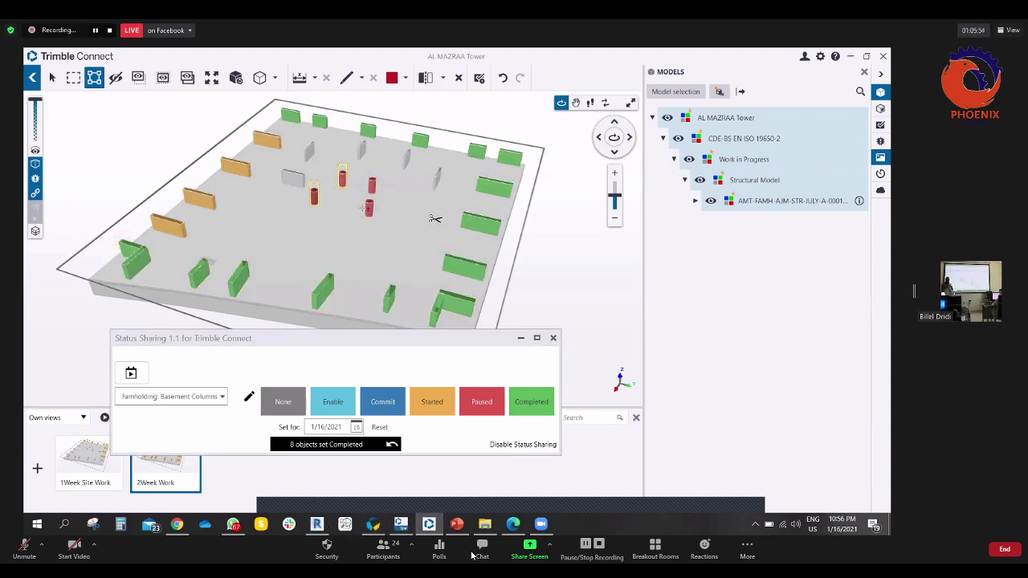
pyautogui.keyDown('ctrl'); pyautogui.click(369, 208); pyautogui.keyUp('ctrl')
pyautogui.keyDown('ctrl'); pyautogui.click(372, 185); pyautogui.keyUp('ctrl')
pyautogui.click(432, 401)
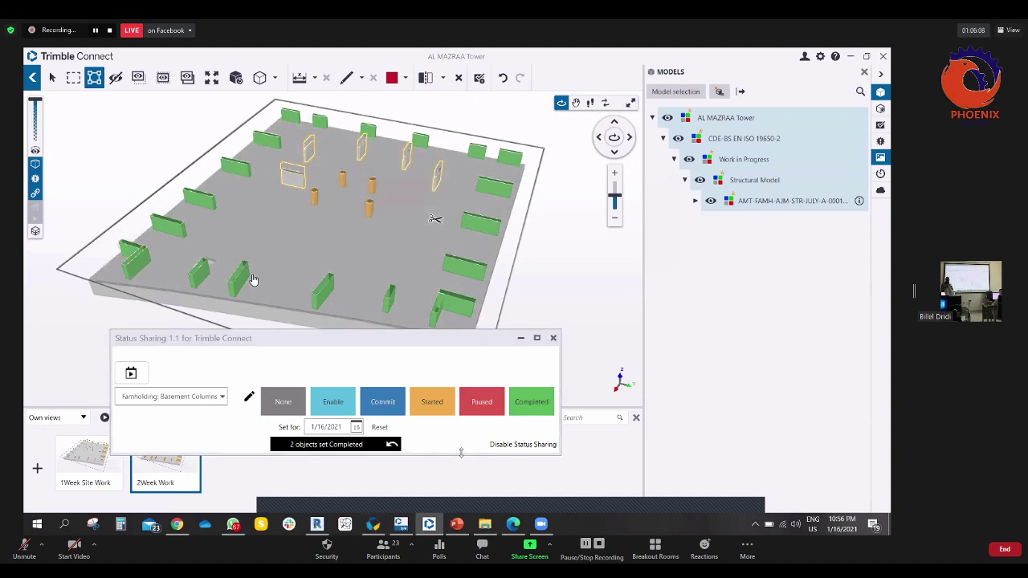
pyautogui.click(434, 401)
pyautogui.click(521, 339)
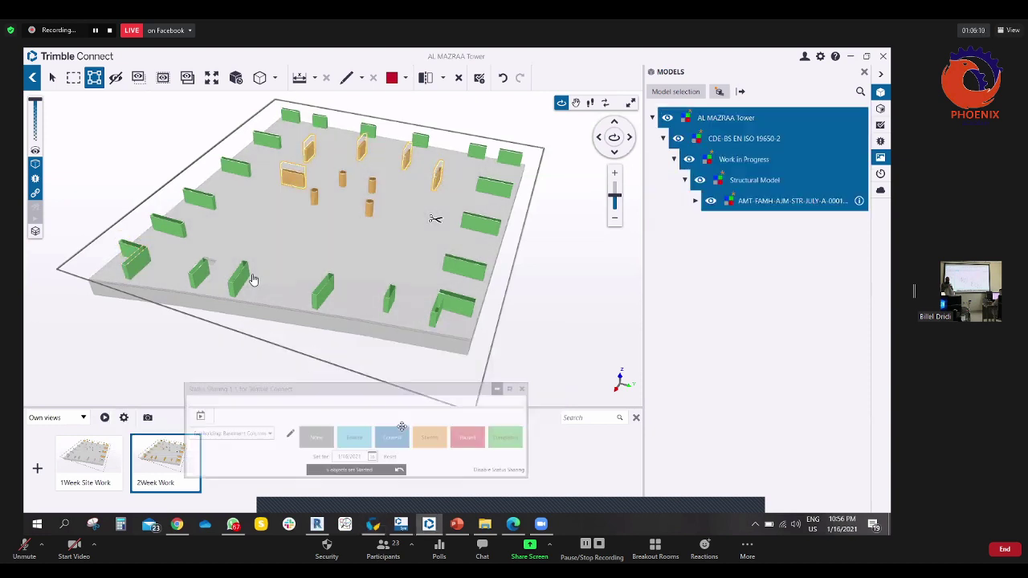
pyautogui.click(37, 468)
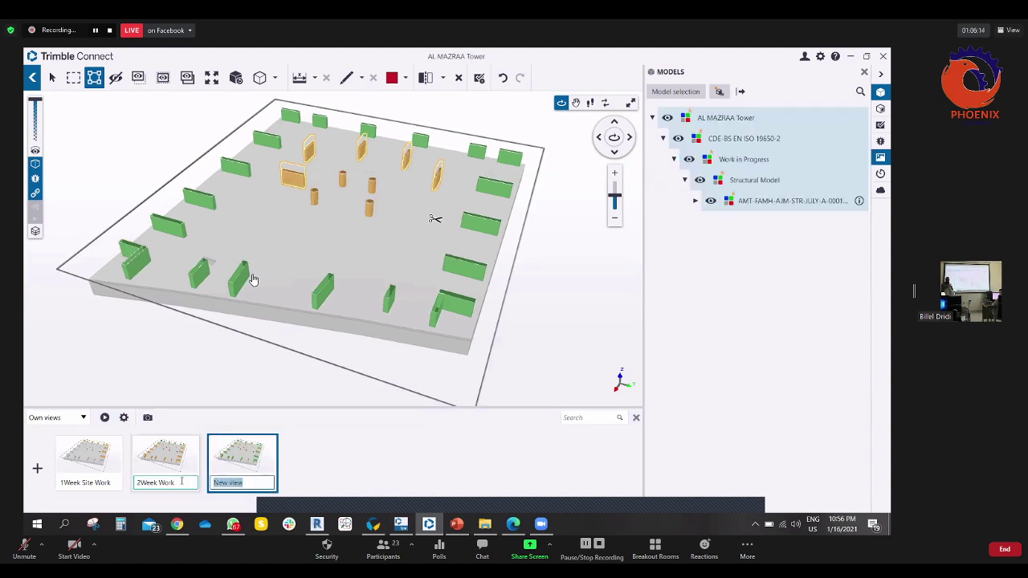
# - Name the third saved view '3Week Work'
pyautogui.write('3Week Work')
pyautogui.press('Return')
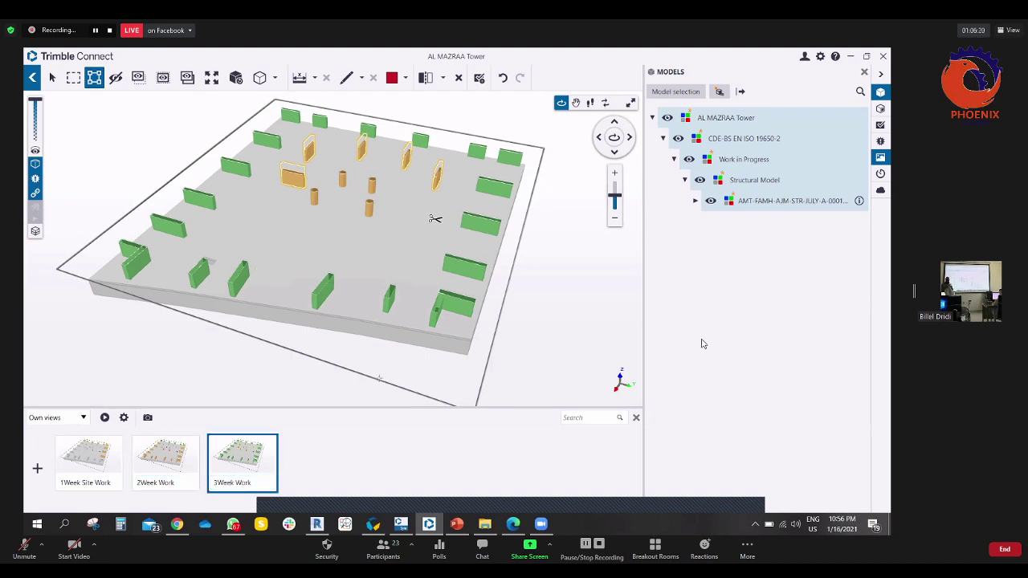
pyautogui.click(387, 305)
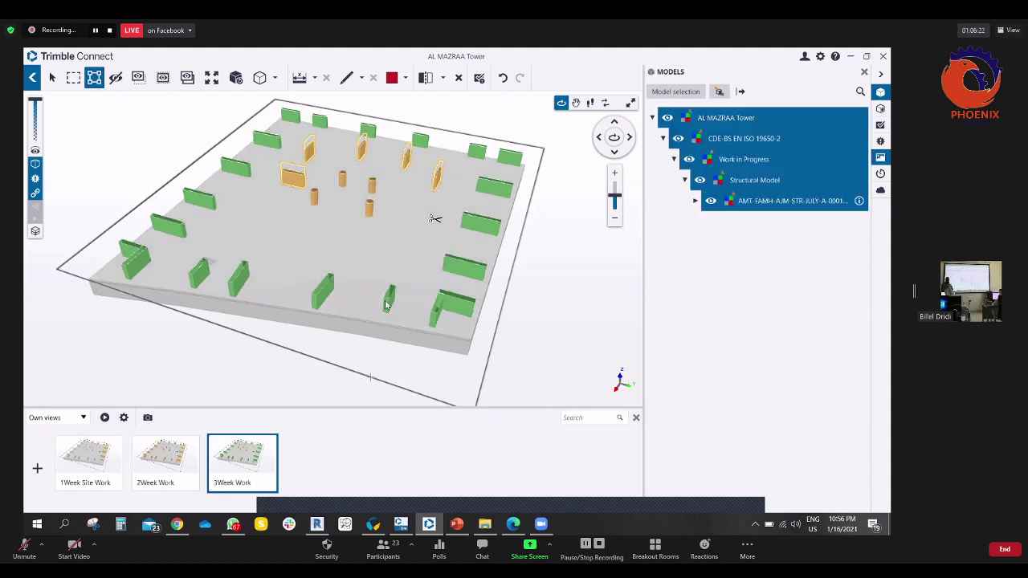
pyautogui.click(372, 524)
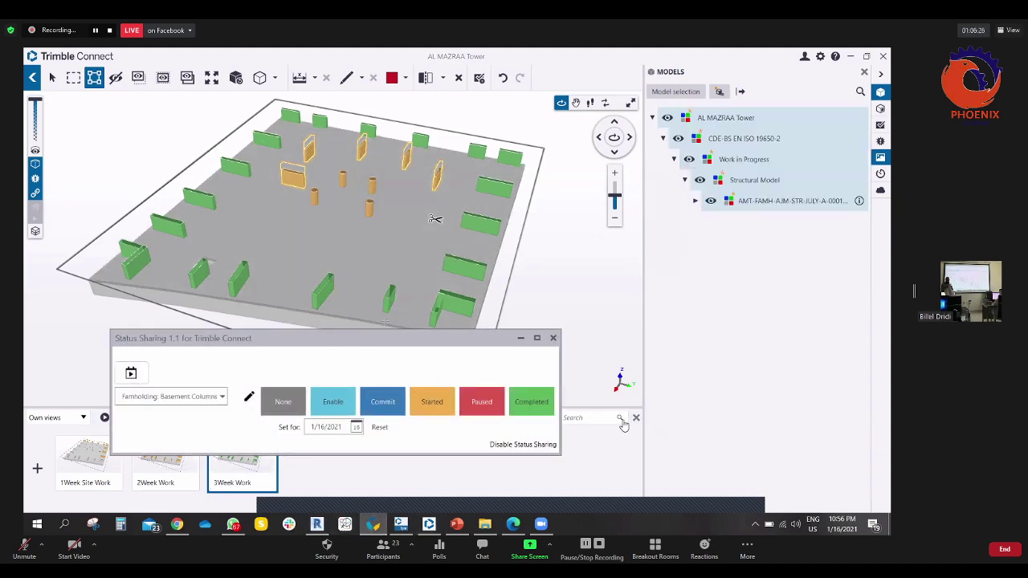
# - Set the 11 selected assemblies to Completed
pyautogui.click(629, 426)
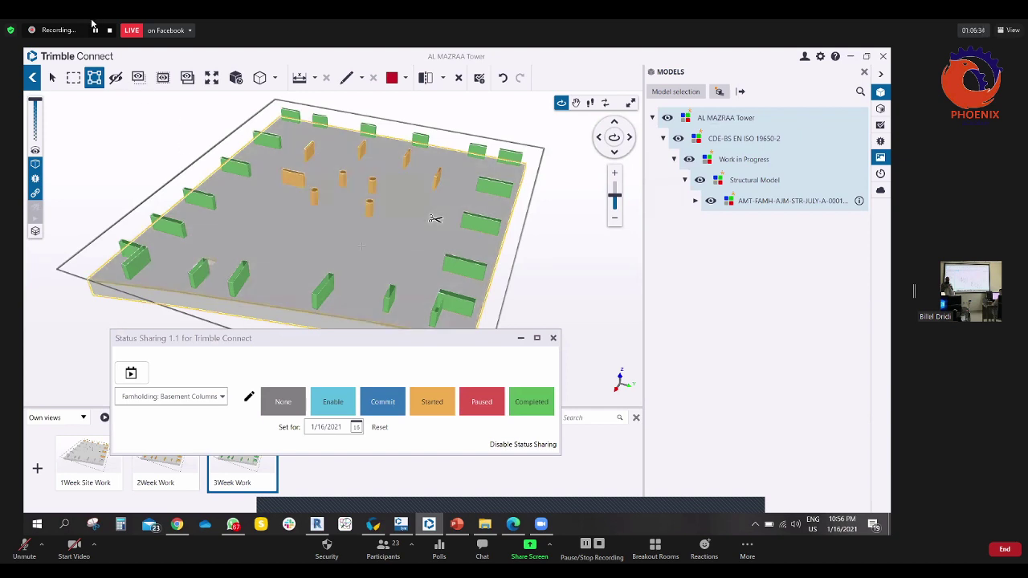
pyautogui.click(532, 404)
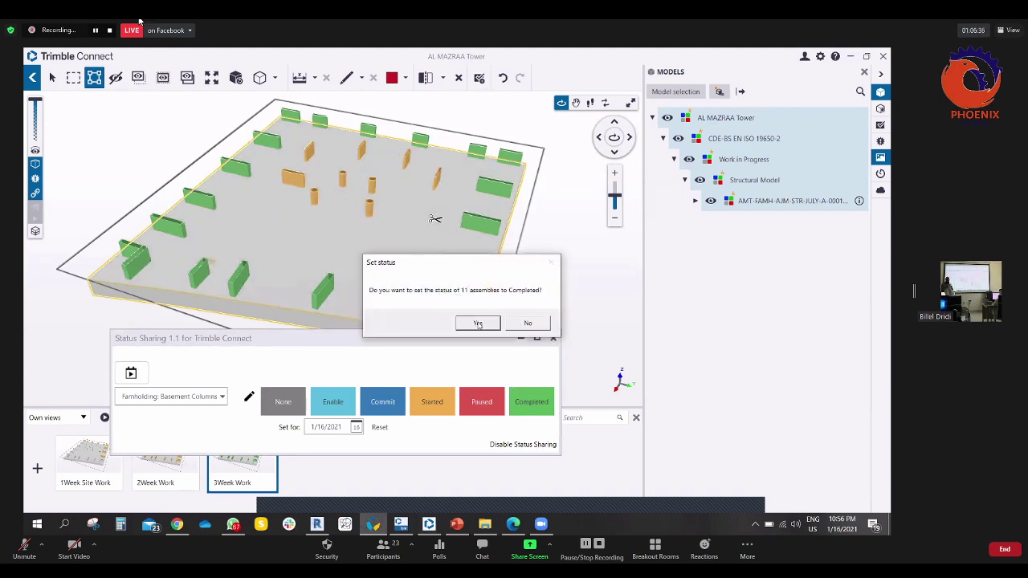
pyautogui.click(478, 323)
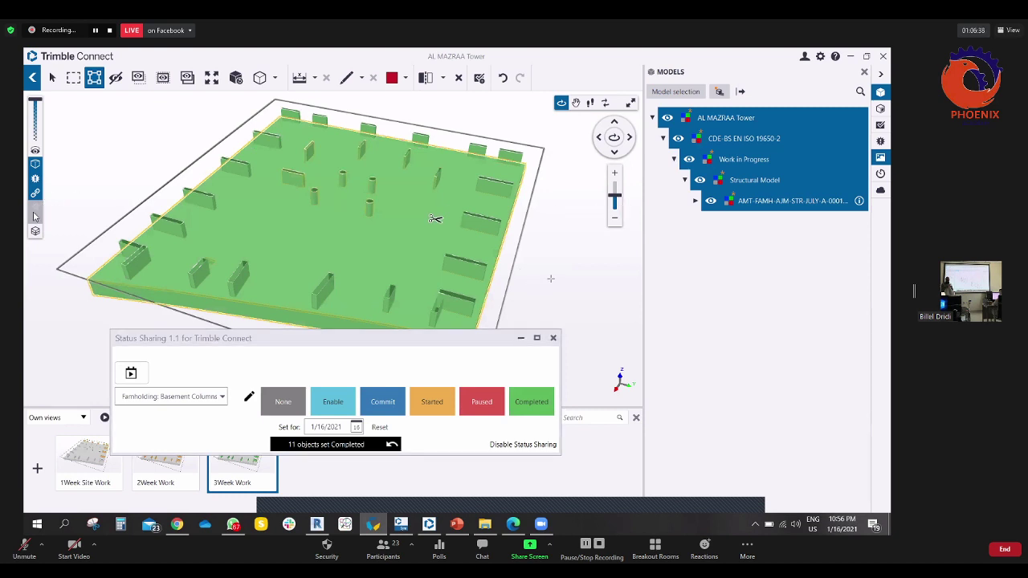
# - Reset the floor slab's status to None and deselect it
pyautogui.click(64, 309)
pyautogui.click(123, 254)
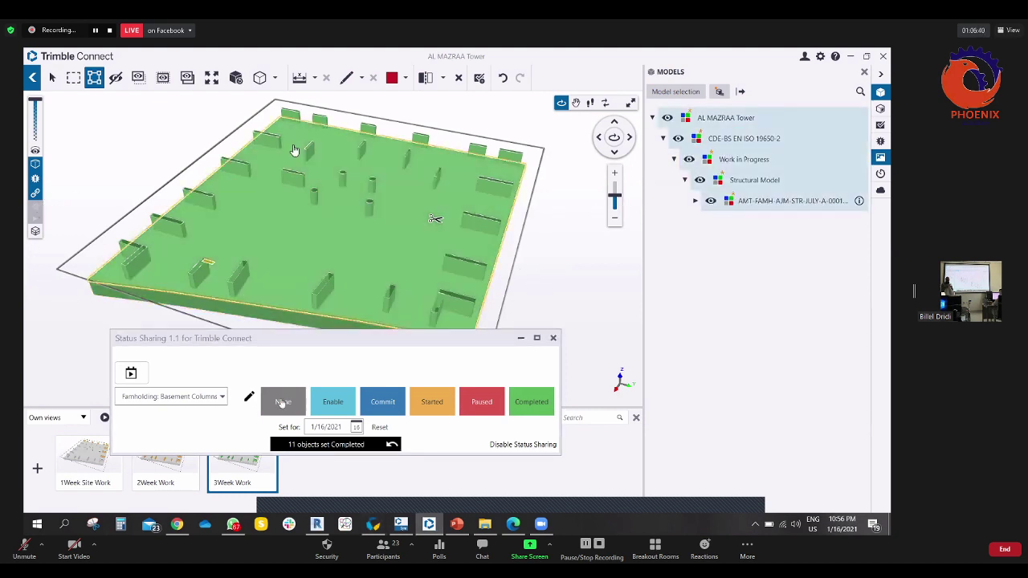
pyautogui.click(283, 402)
pyautogui.click(345, 213)
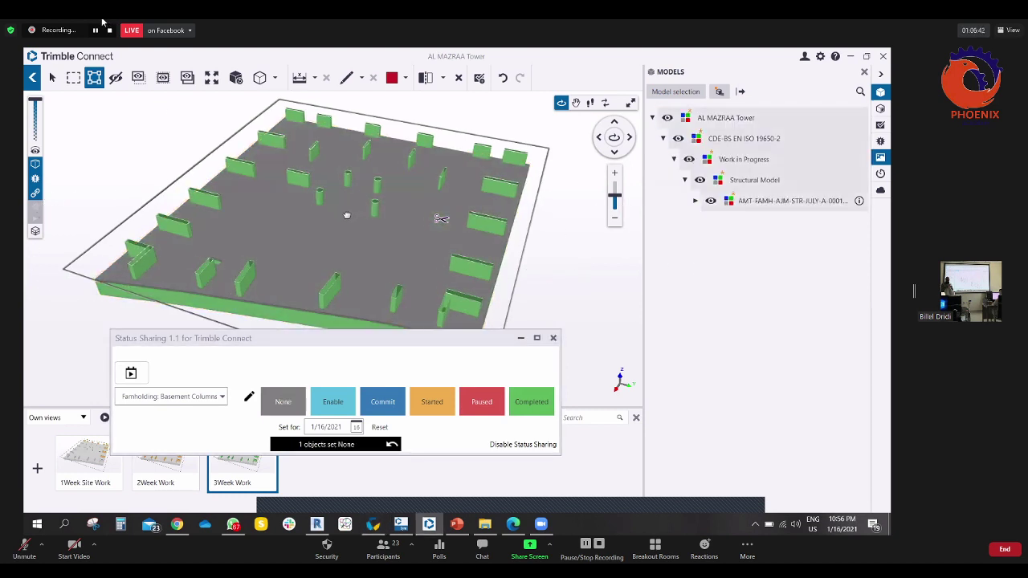
# - Save the coloured model as a fourth view named '4thWeek Work'
pyautogui.click(37, 468)
pyautogui.write('4thWeek Work')
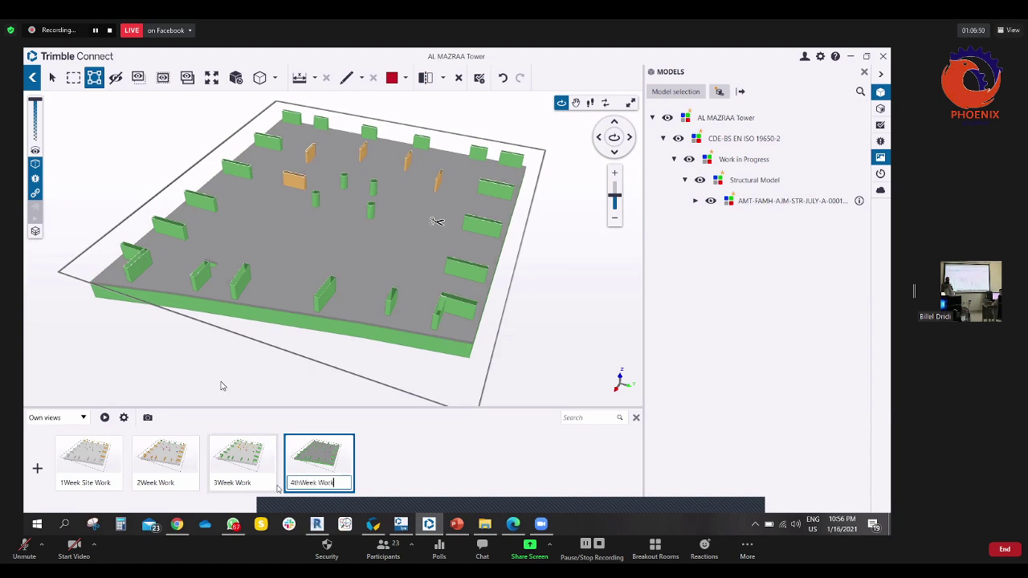
pyautogui.click(418, 470)
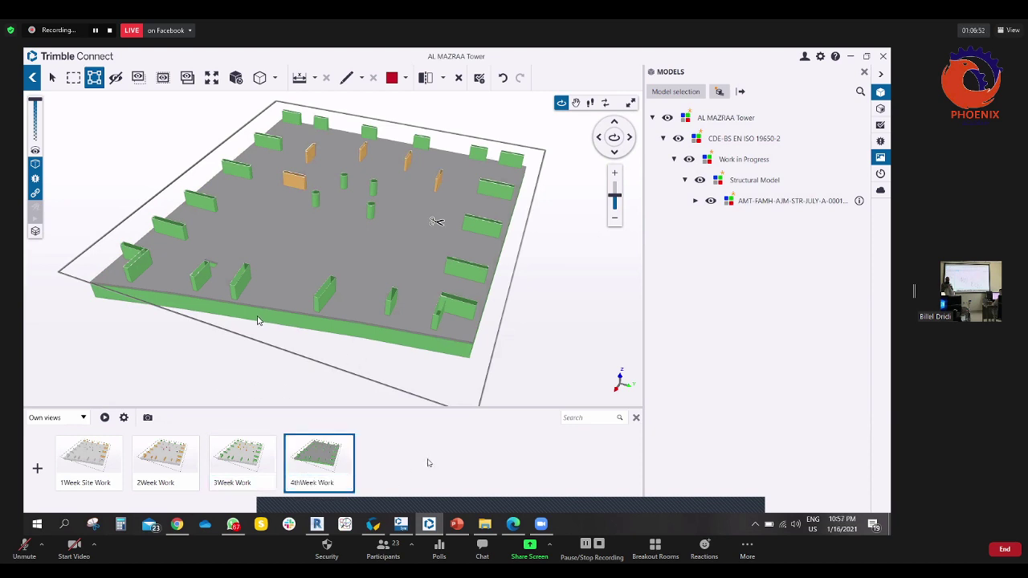
# - Group the 1Week, 2Week, 3Week and 4thWeek views together
pyautogui.moveTo(164, 464); pyautogui.dragTo(98, 466)
pyautogui.moveTo(178, 470); pyautogui.dragTo(234, 468)
pyautogui.moveTo(89, 462); pyautogui.dragTo(165, 464)
# - Rename the new view group to 'January Work Done'
pyautogui.click(101, 483)
pyautogui.moveTo(101, 482); pyautogui.dragTo(51, 485)
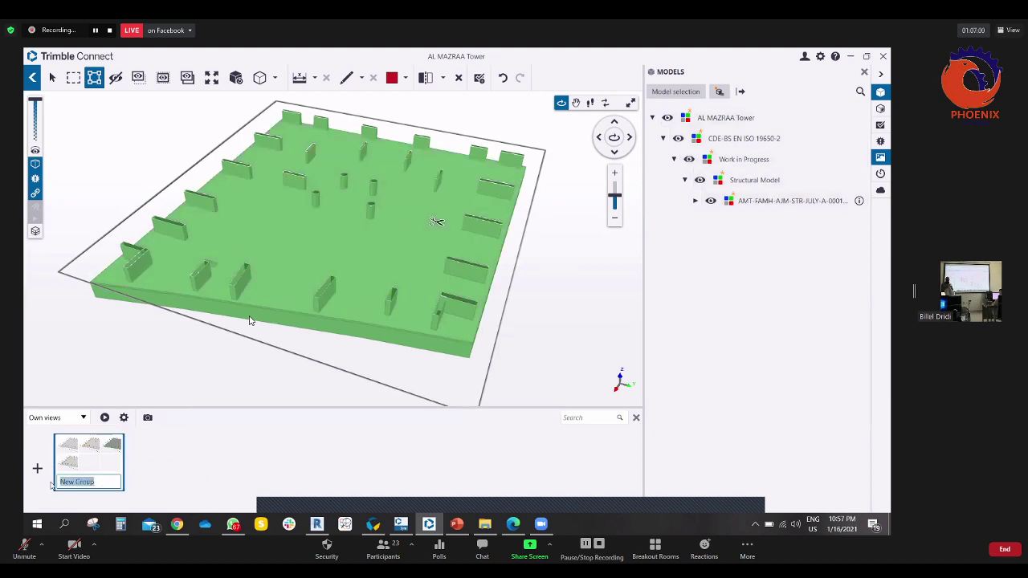
pyautogui.press('BackSpace')
pyautogui.write('January Work Done')
pyautogui.press('Return')
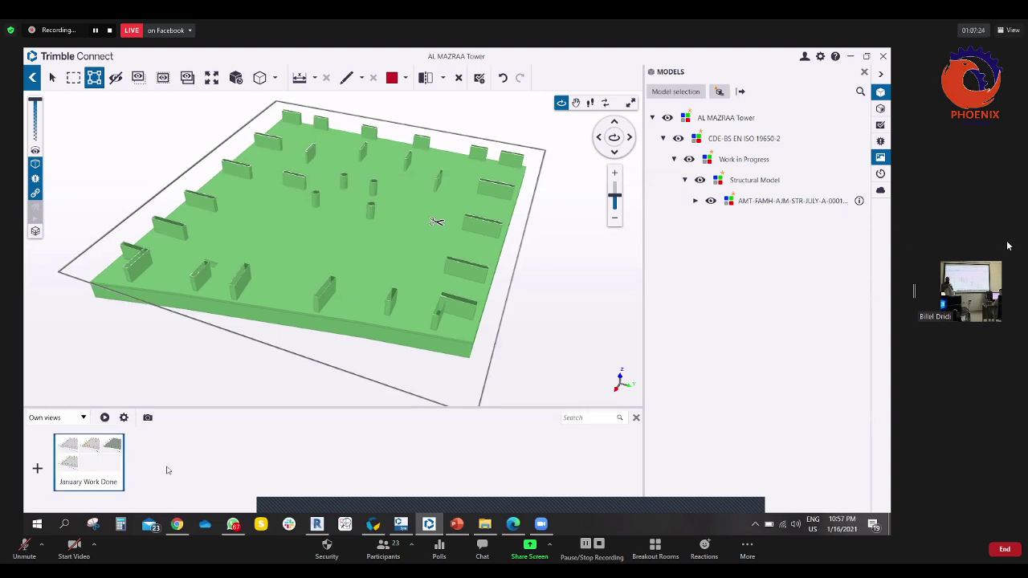
# - Review the January Work Done group's options and its slide show timing settings
pyautogui.rightClick(93, 468)
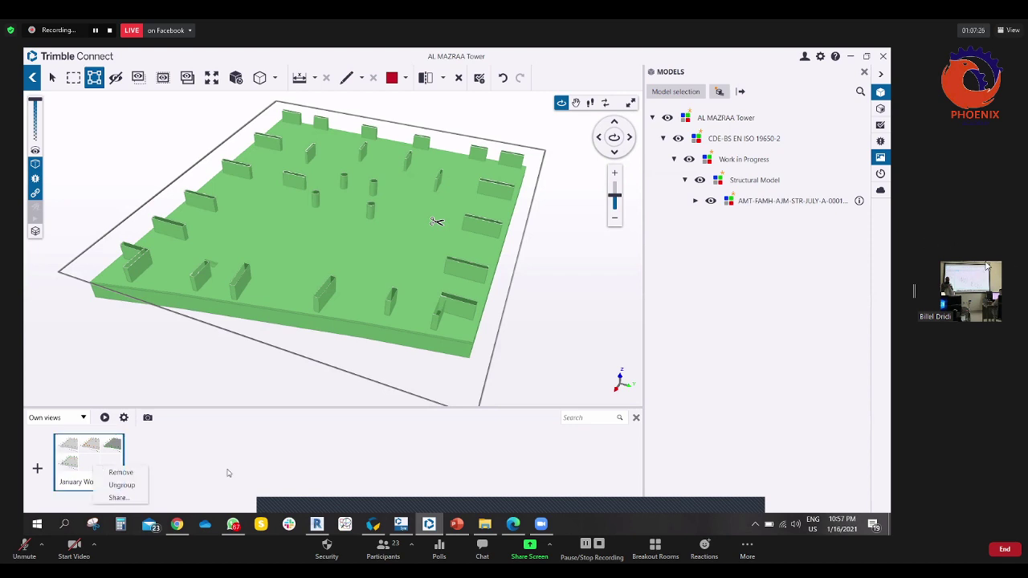
pyautogui.click(227, 473)
pyautogui.rightClick(79, 454)
pyautogui.click(79, 453)
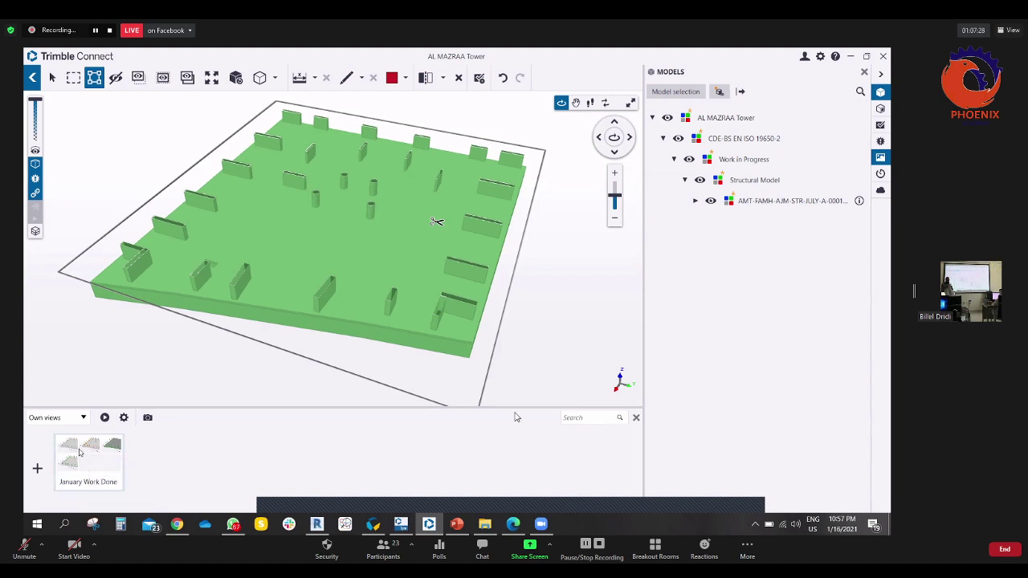
pyautogui.rightClick(82, 456)
pyautogui.click(124, 434)
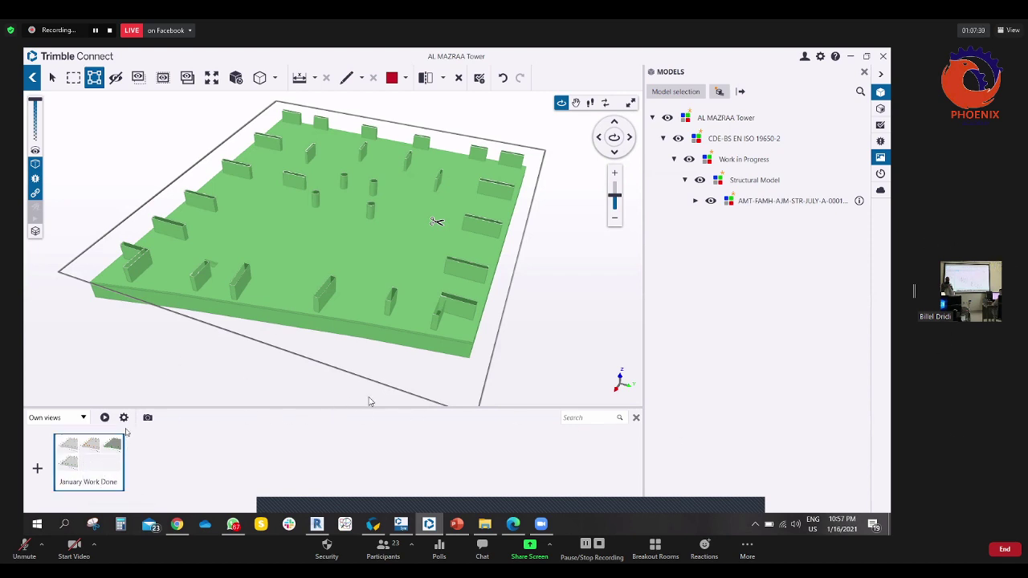
pyautogui.click(124, 418)
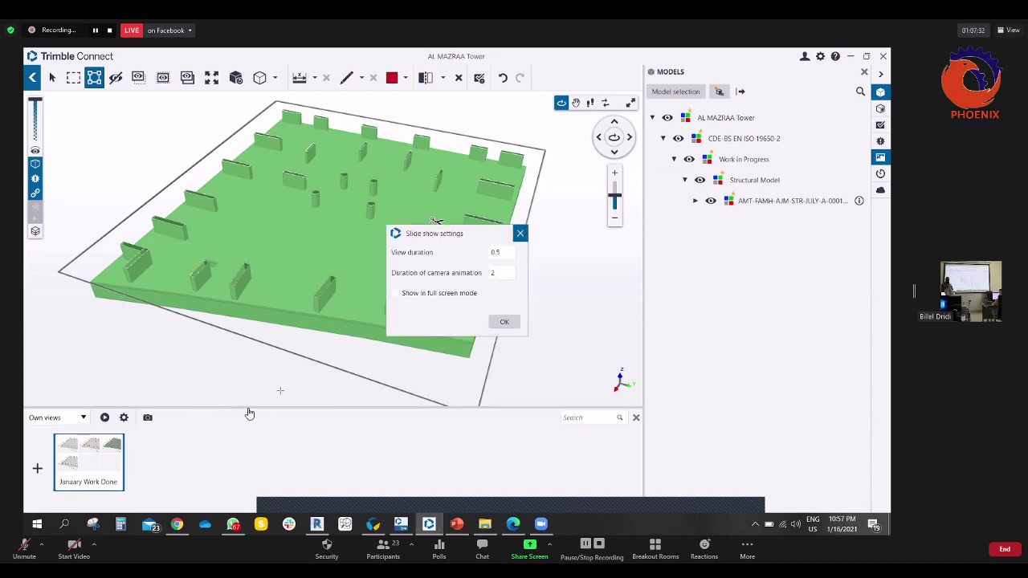
pyautogui.click(257, 414)
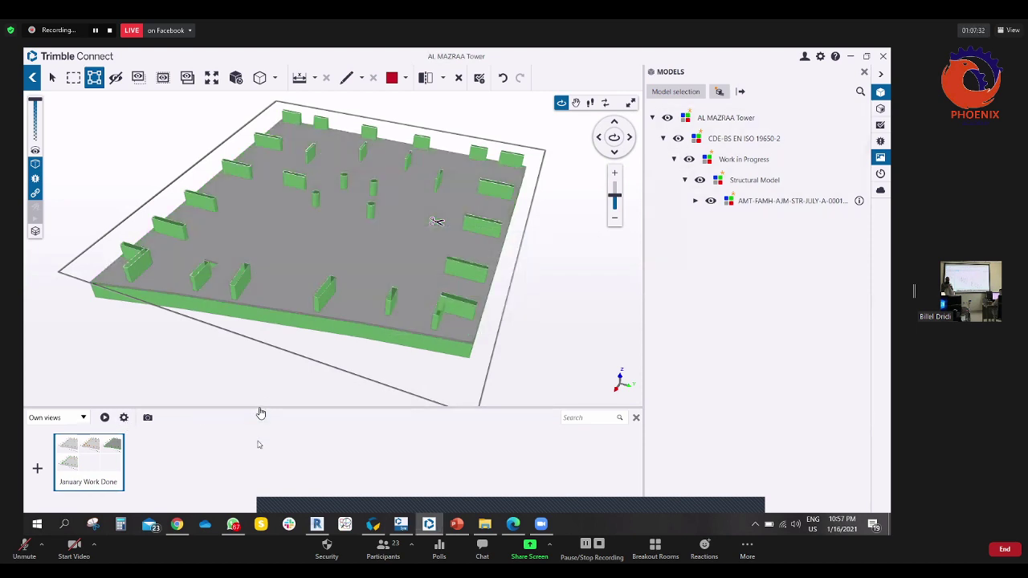
# - Bring up the sharing options for the January Work Done group
pyautogui.rightClick(76, 460)
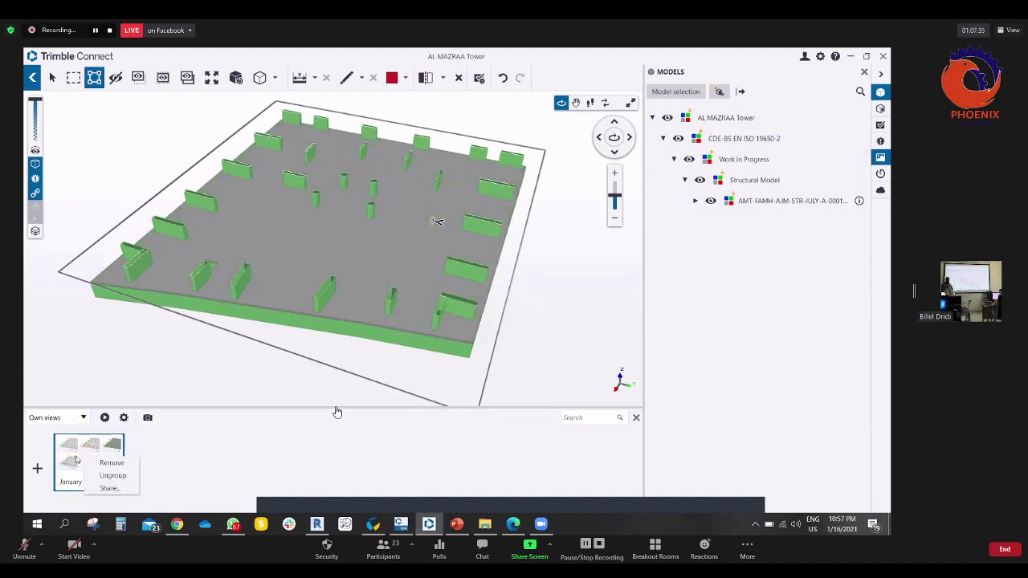
pyautogui.click(201, 471)
pyautogui.rightClick(87, 448)
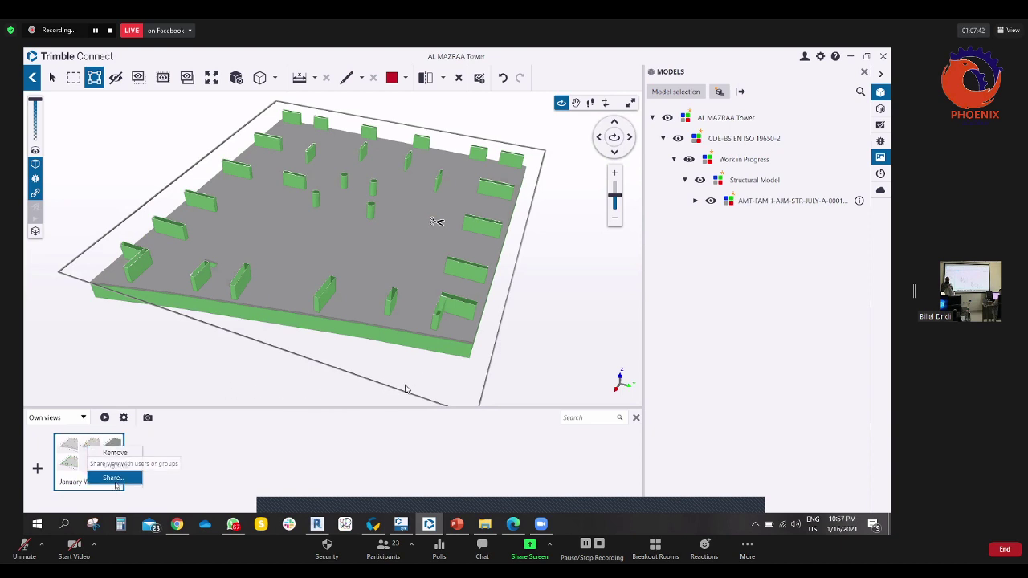
pyautogui.click(113, 478)
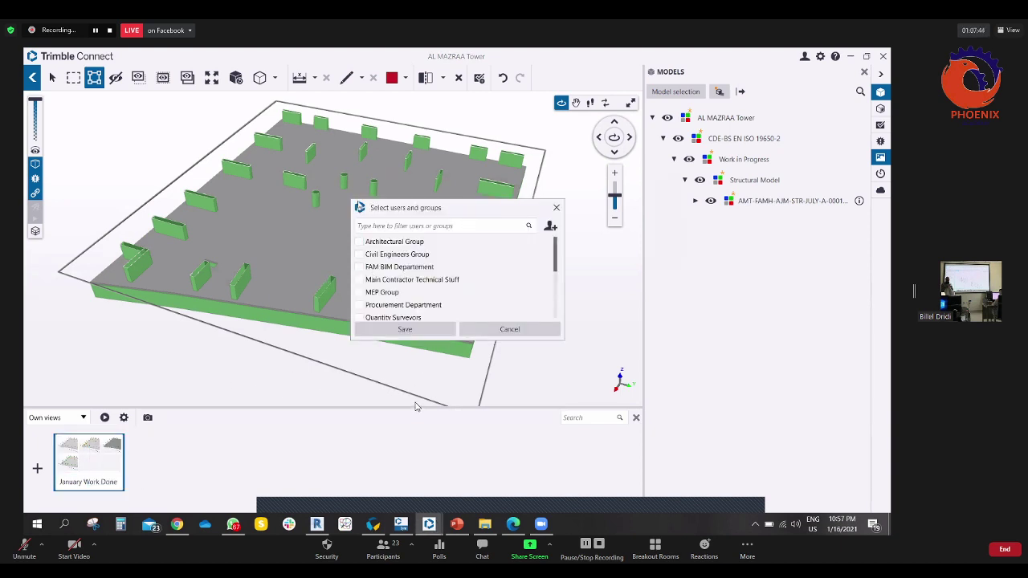
pyautogui.moveTo(472, 212); pyautogui.dragTo(358, 205)
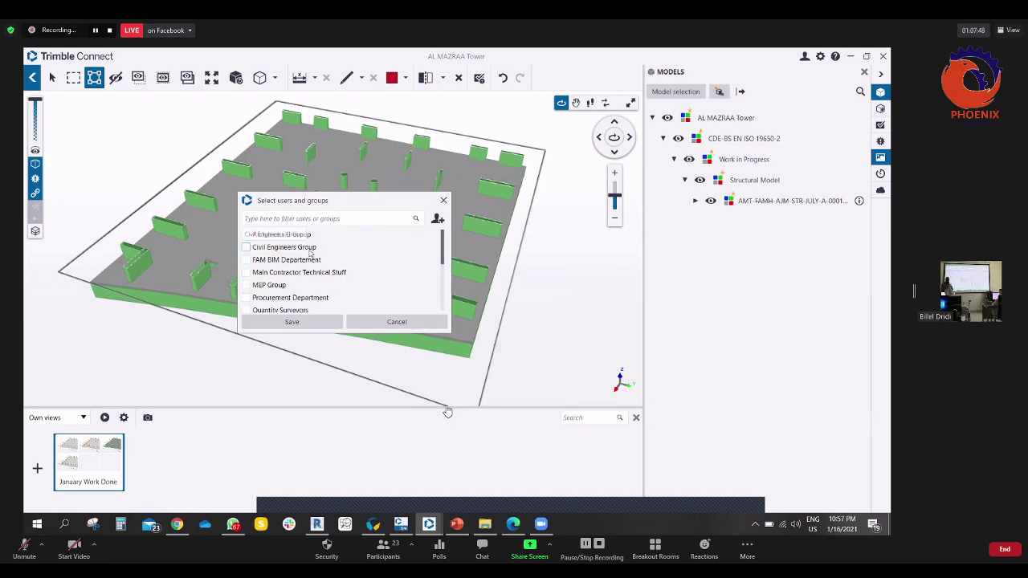
pyautogui.scroll(-5, 314, 251)
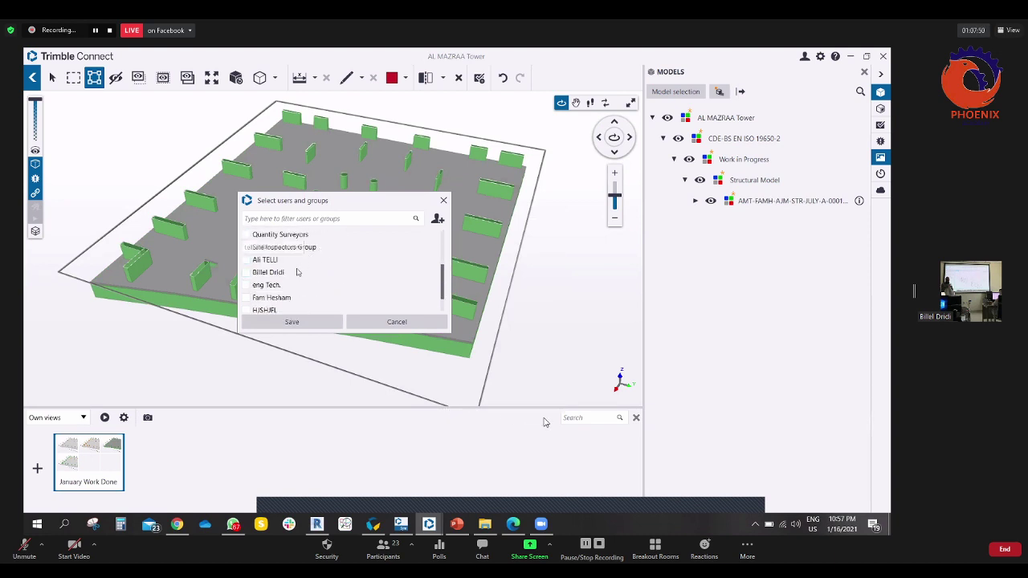
pyautogui.scroll(-2, 302, 265)
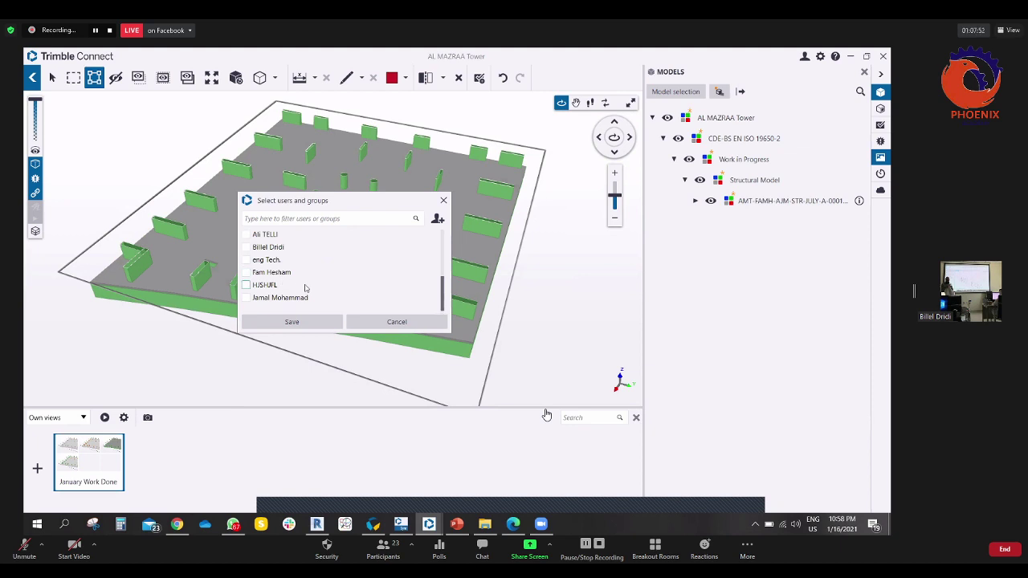
pyautogui.scroll(7, 305, 287)
pyautogui.click(438, 220)
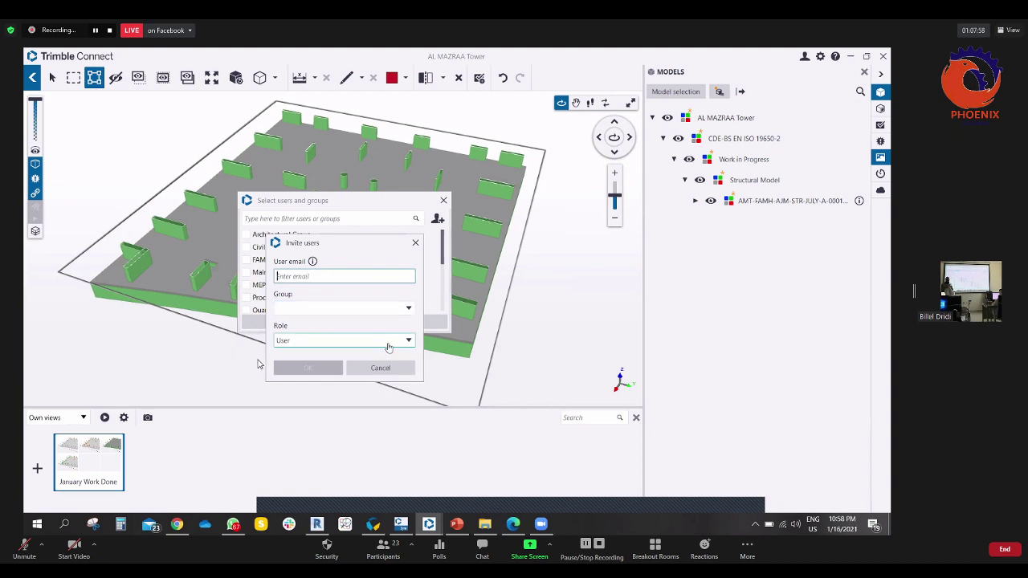
pyautogui.click(415, 243)
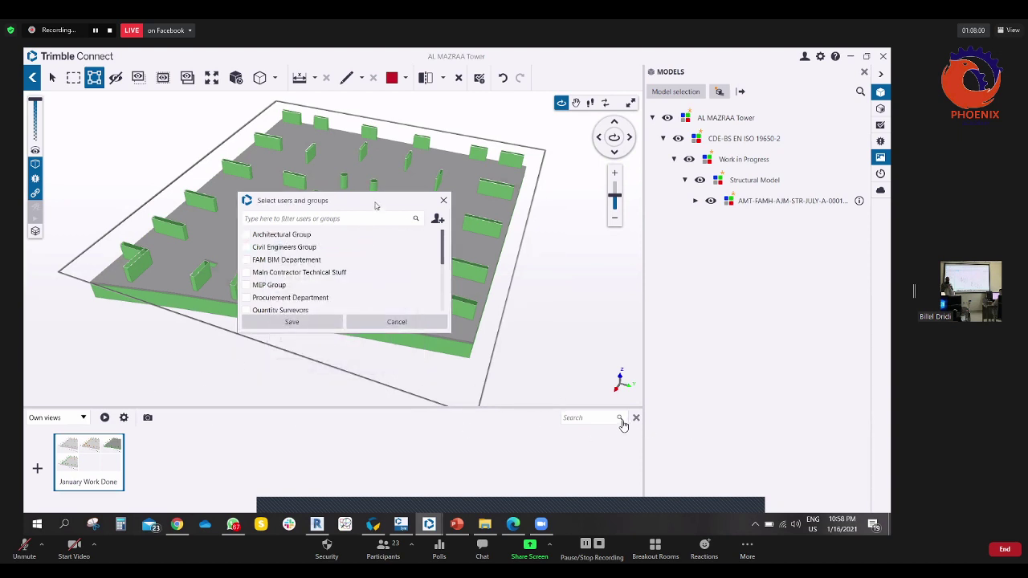
pyautogui.moveTo(337, 200); pyautogui.dragTo(382, 179)
pyautogui.click(443, 300)
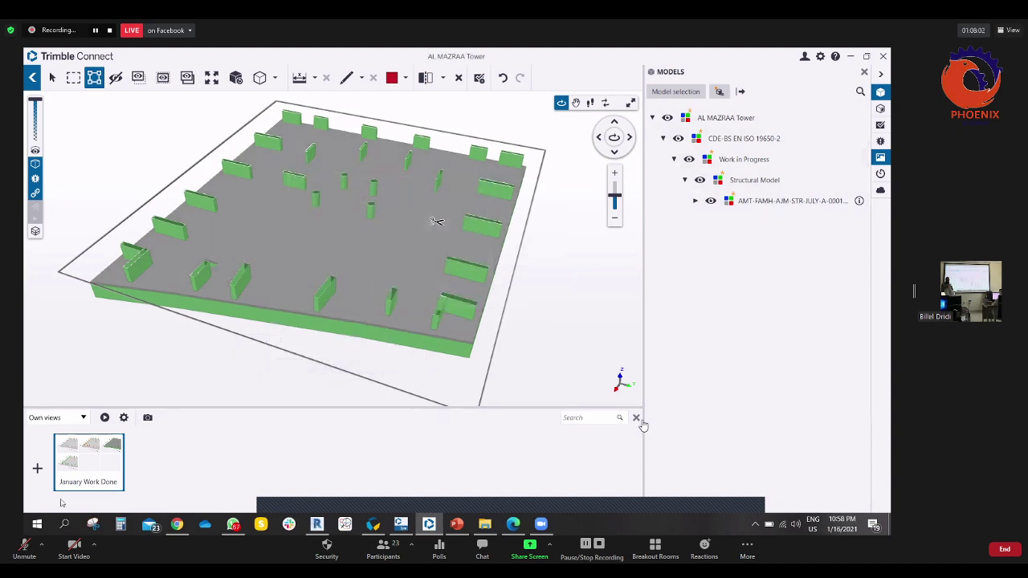
# - Play the January Work Done views as a slide show, then return to the views list
pyautogui.click(88, 457)
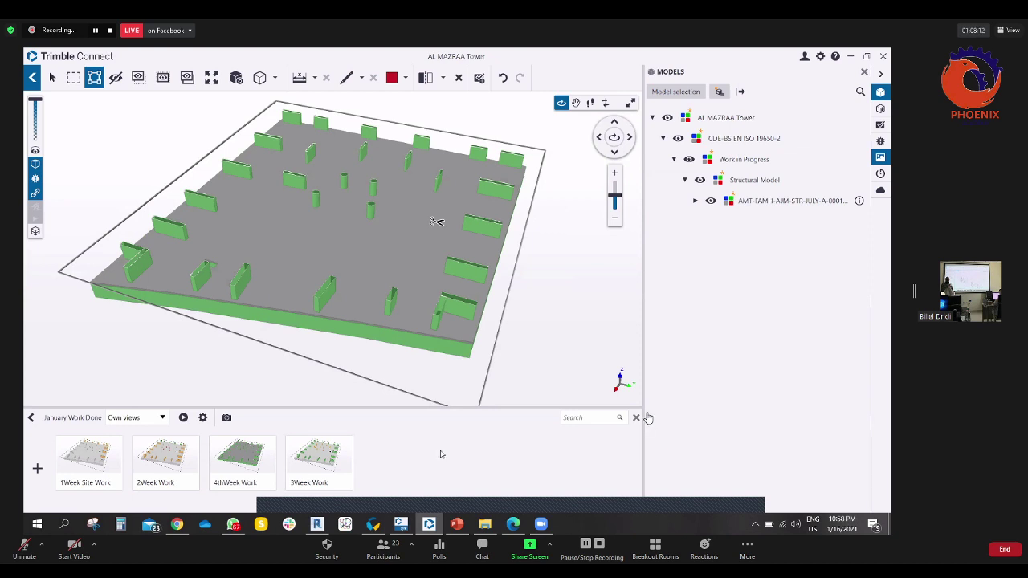
pyautogui.click(183, 418)
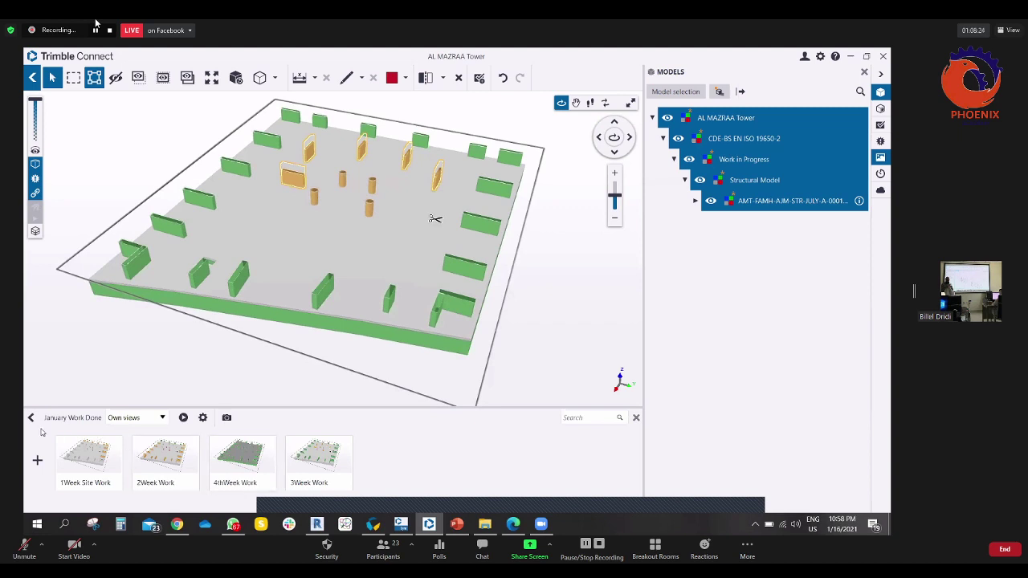
pyautogui.click(32, 420)
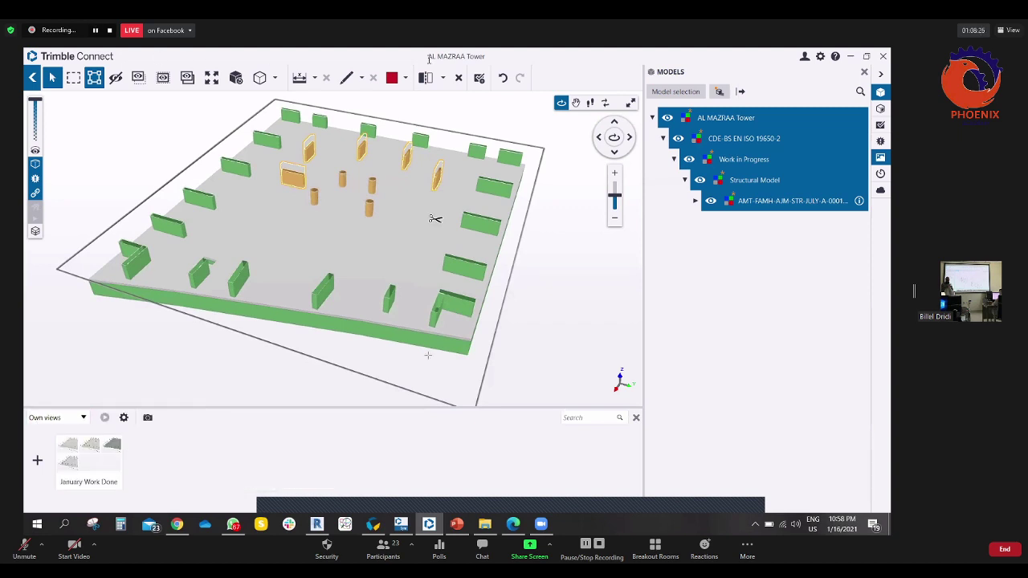
# - Tilt the view beneath the cut slab and open the Status Sharing app for the Basement Columns
pyautogui.moveTo(520, 286); pyautogui.dragTo(546, 307)
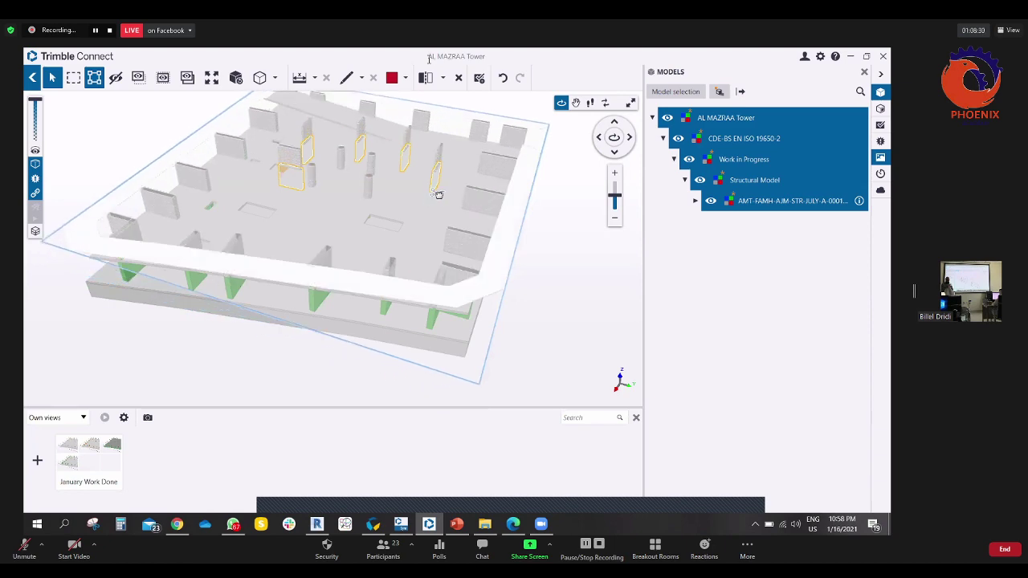
pyautogui.moveTo(437, 194); pyautogui.dragTo(441, 219)
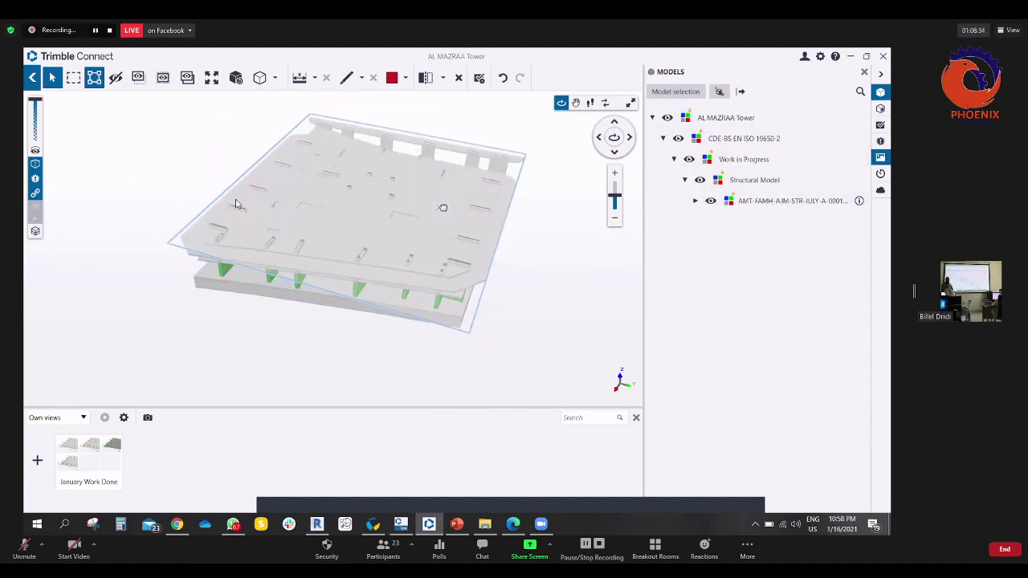
pyautogui.moveTo(443, 200); pyautogui.dragTo(429, 227)
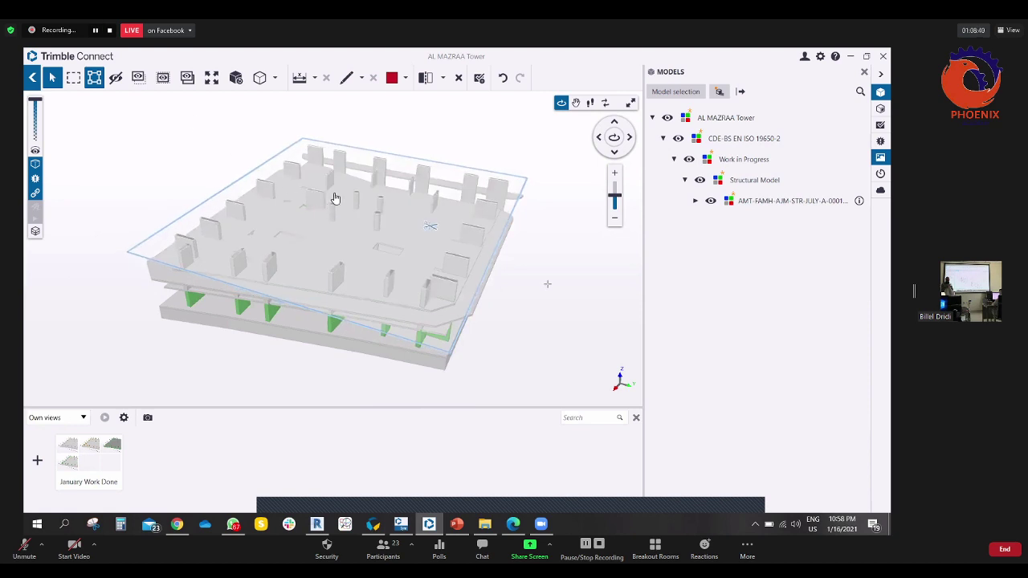
pyautogui.click(373, 524)
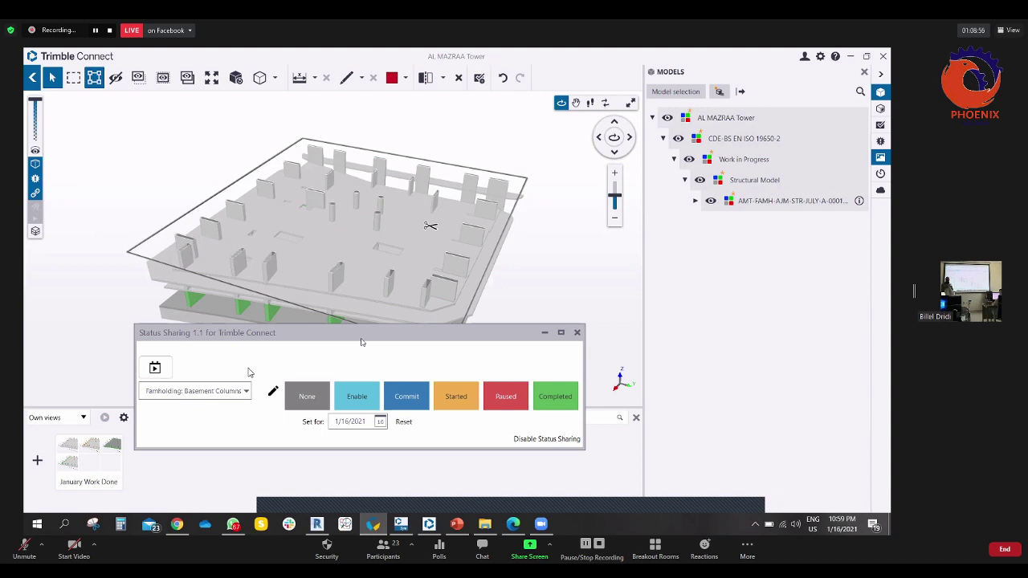
# - Mark the selected columns Started on 20 January and Completed on 23 January 2021
pyautogui.click(227, 338)
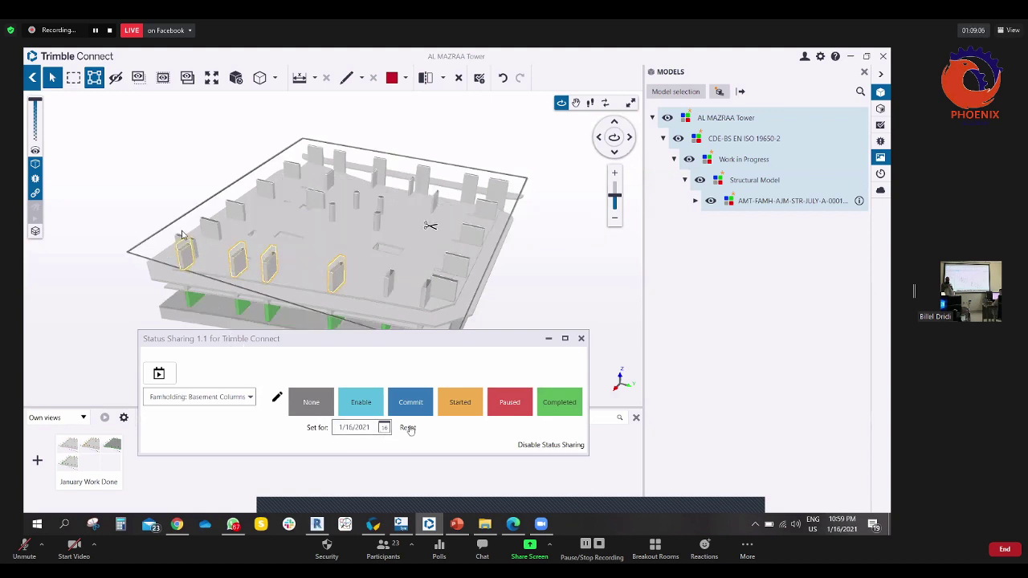
pyautogui.click(460, 404)
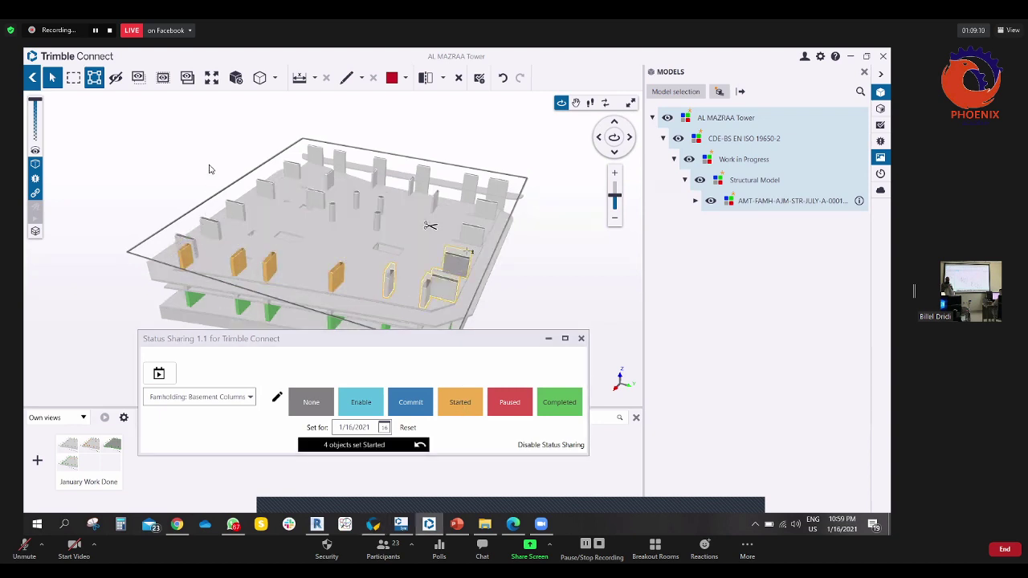
pyautogui.click(384, 428)
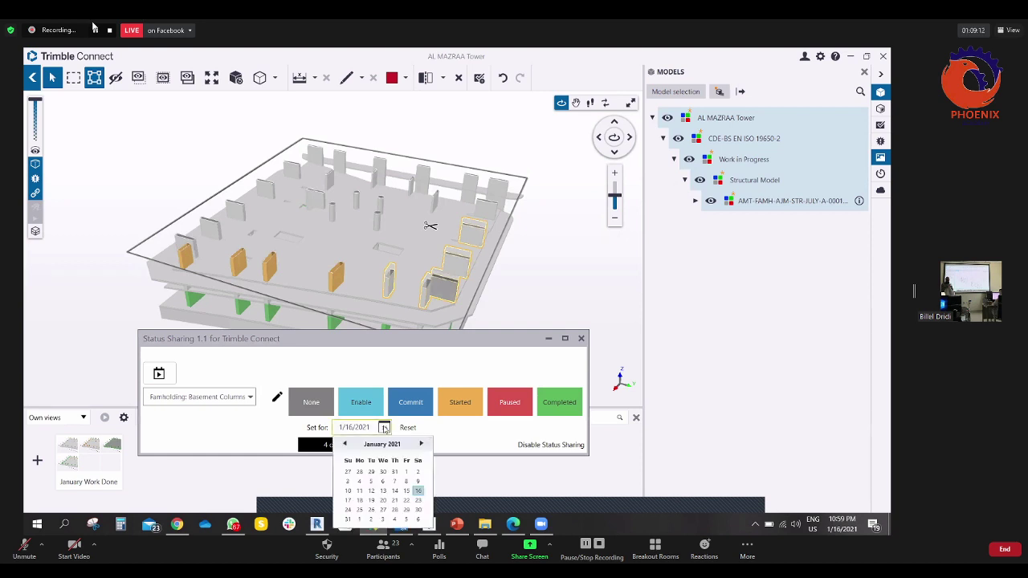
pyautogui.click(384, 500)
pyautogui.click(452, 407)
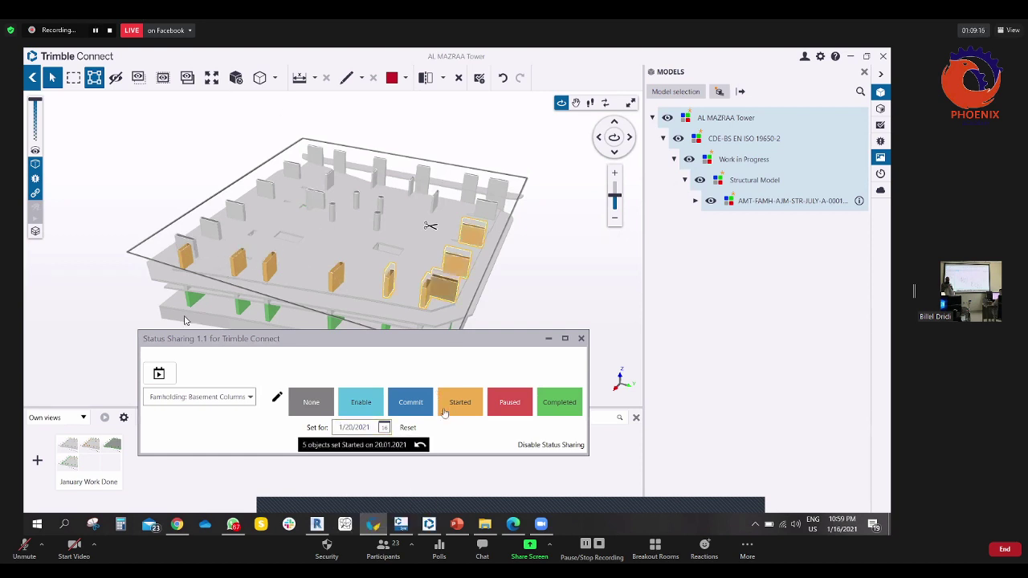
pyautogui.click(384, 427)
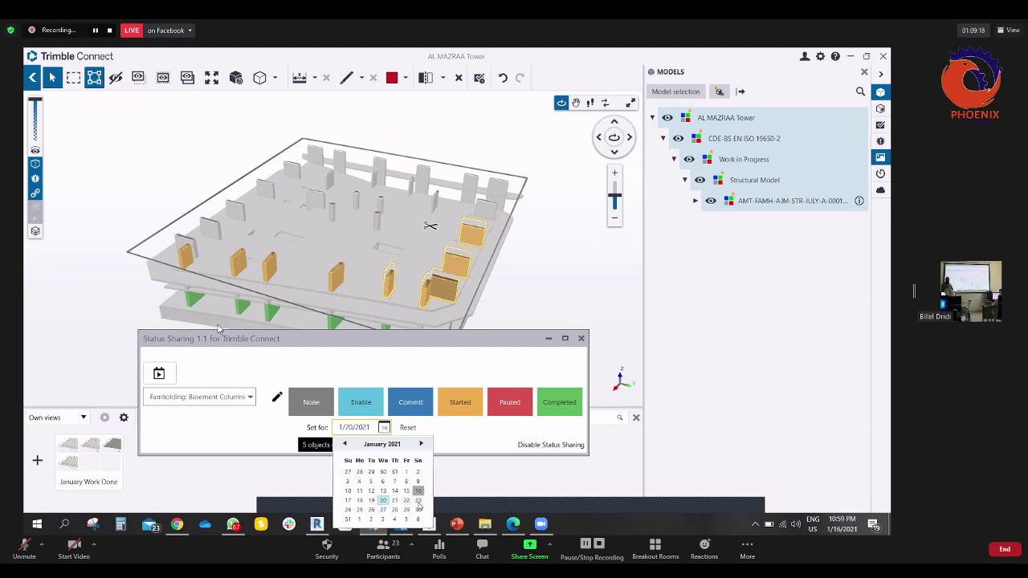
pyautogui.click(418, 500)
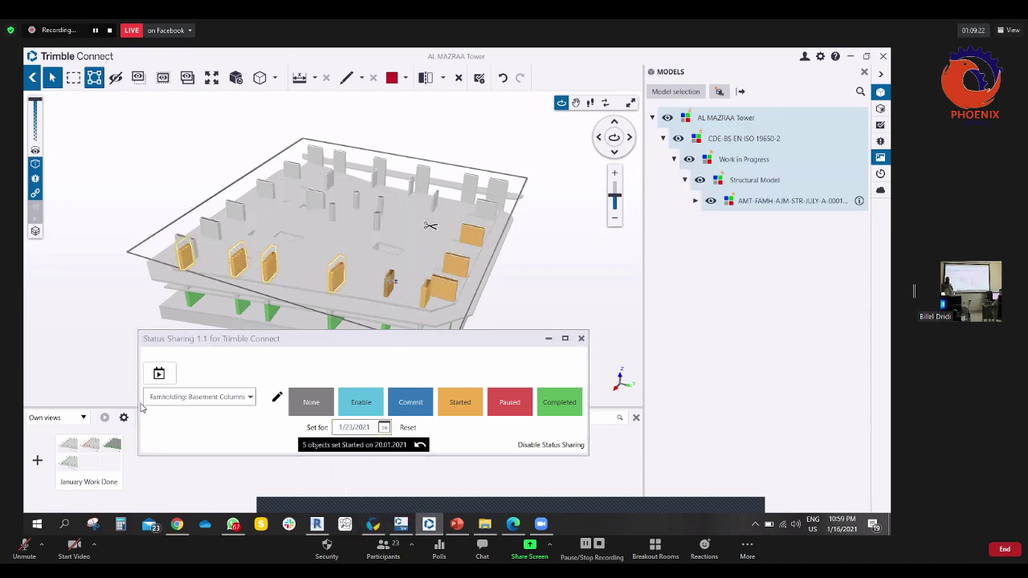
pyautogui.click(557, 404)
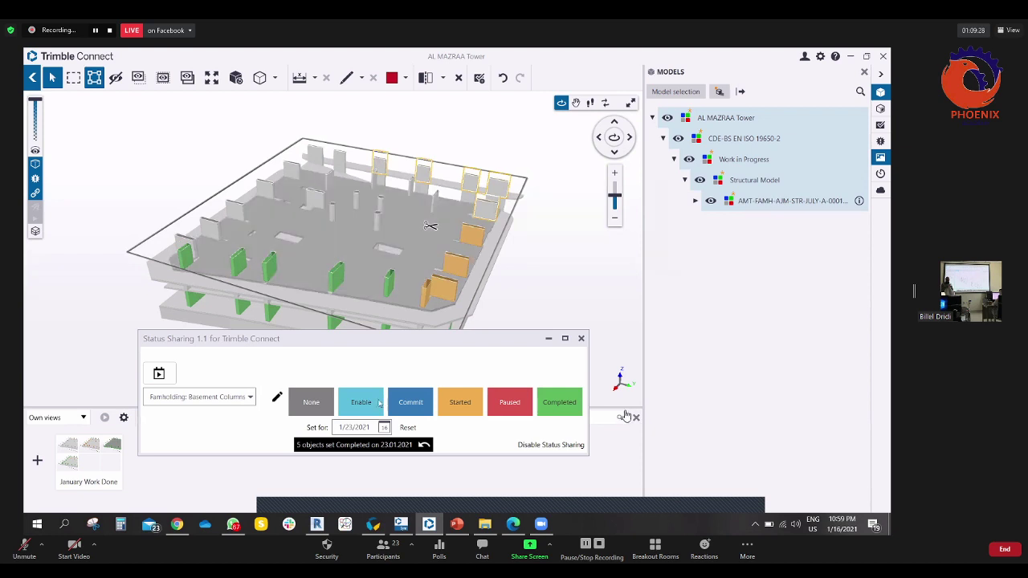
# - Mark the next columns Started on 30 January and Completed on 3 February 2021, then show the status timeline
pyautogui.click(384, 428)
pyautogui.click(418, 510)
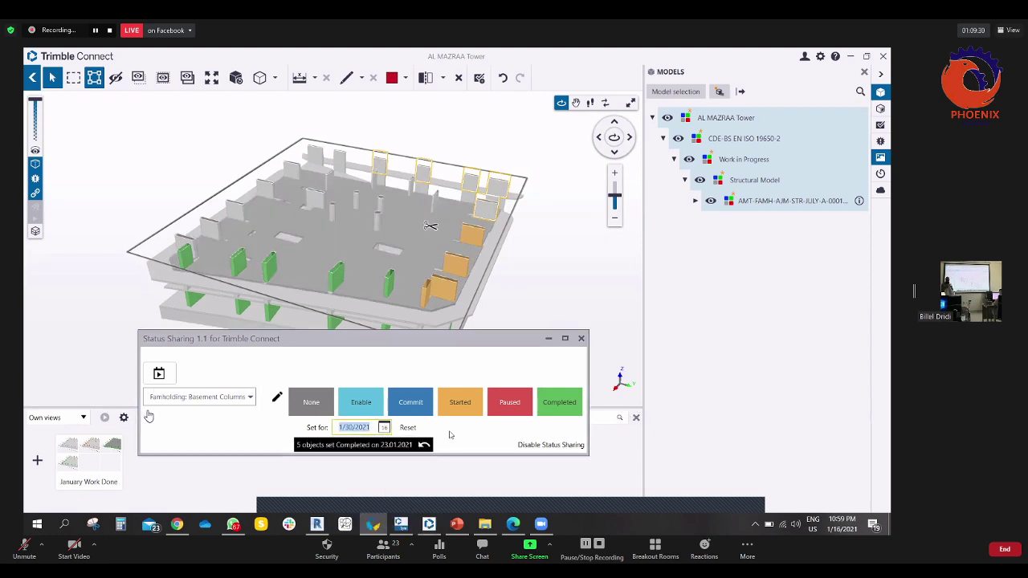
pyautogui.click(473, 402)
pyautogui.click(384, 428)
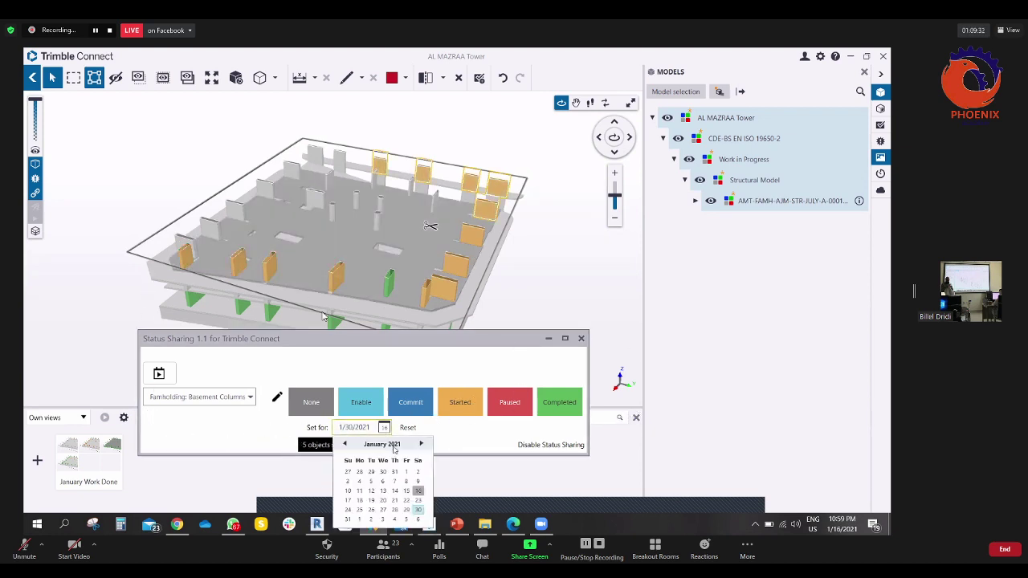
pyautogui.click(382, 520)
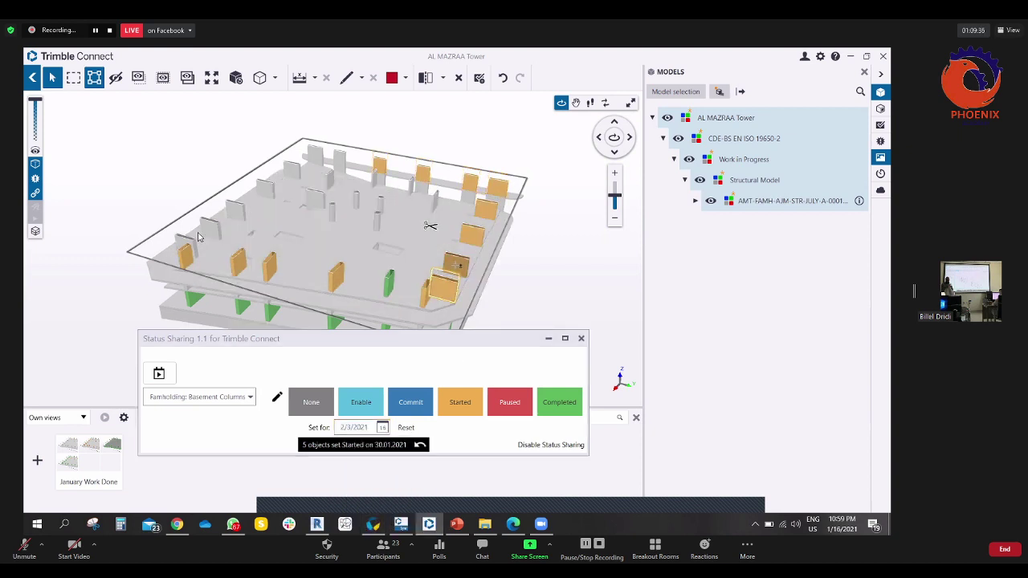
pyautogui.click(554, 403)
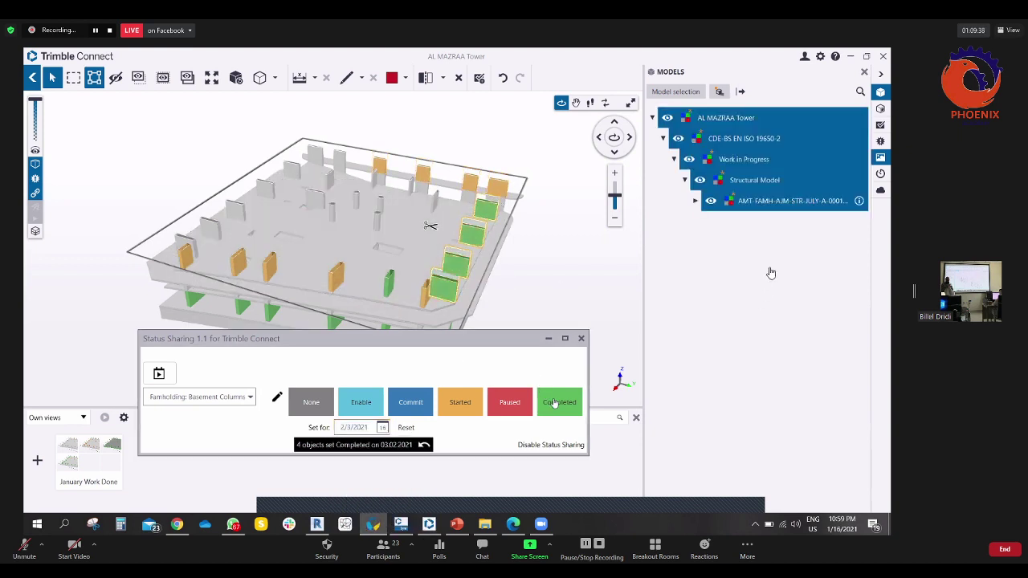
pyautogui.click(158, 373)
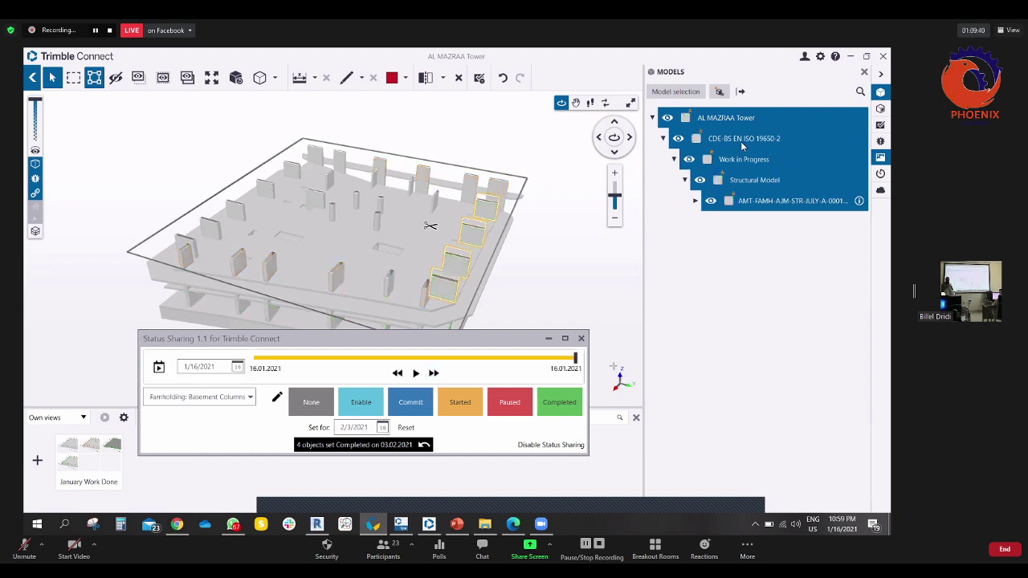
# - Rewind and play the status timeline through to 30 January 2021, then close Status Sharing
pyautogui.click(254, 360)
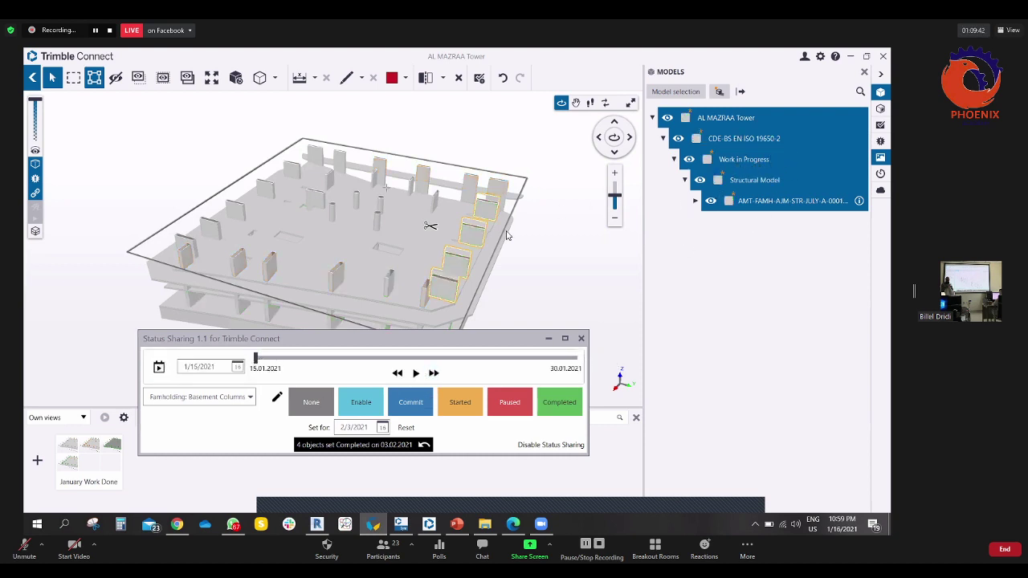
pyautogui.click(434, 374)
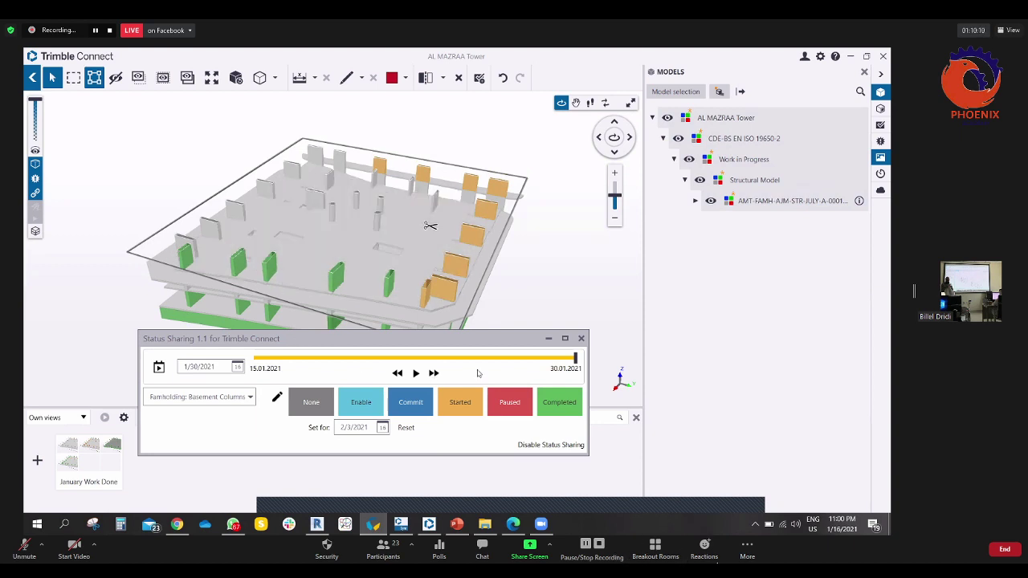
pyautogui.click(581, 338)
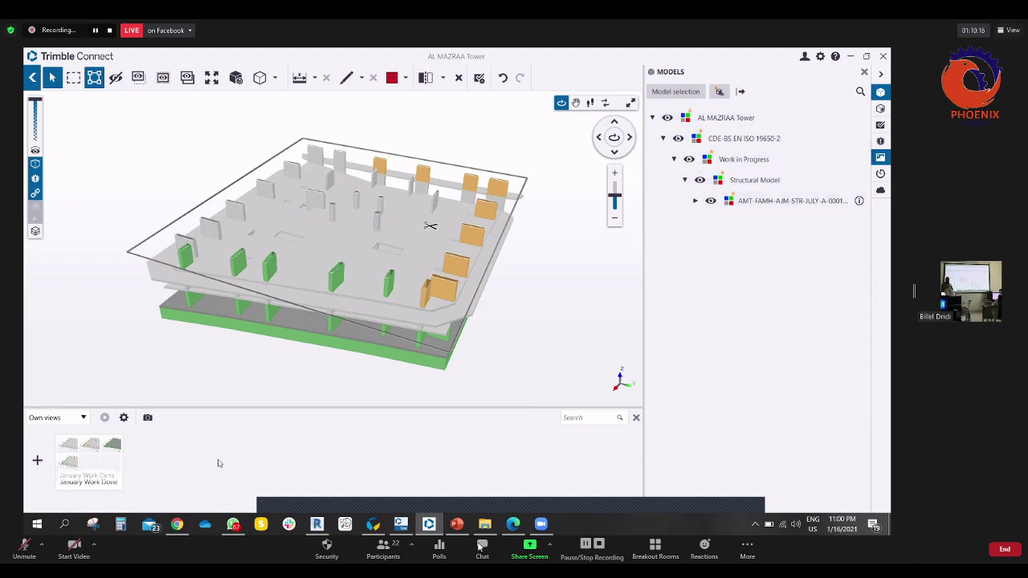
# - Flip the section plane and zoom in on the cut slab with its green columns
pyautogui.rightClick(430, 227)
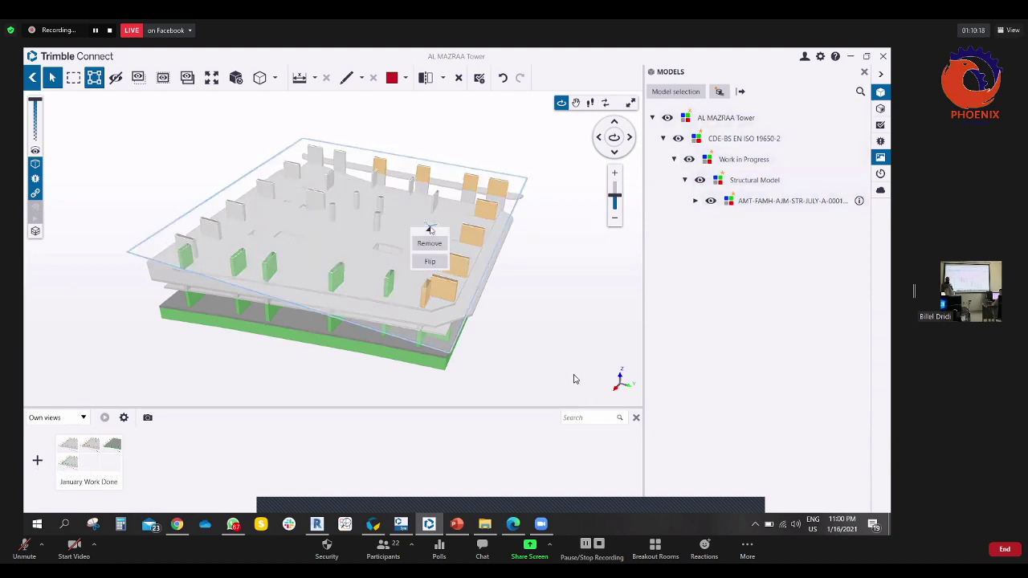
pyautogui.scroll(-5, 587, 380)
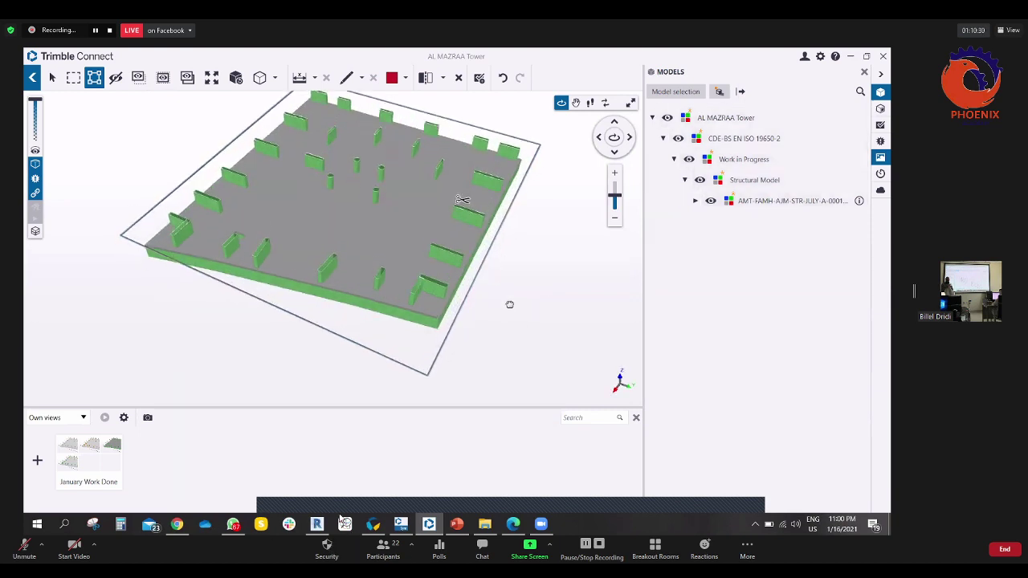
# - Export the current 3D view as a PNG image named 'Exported View 1'
pyautogui.click(148, 418)
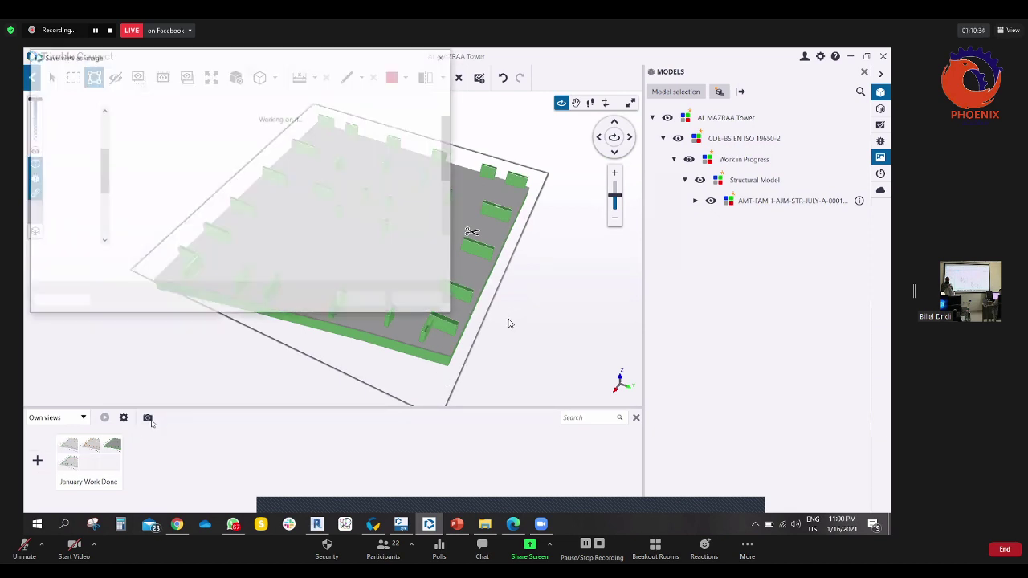
pyautogui.click(160, 272)
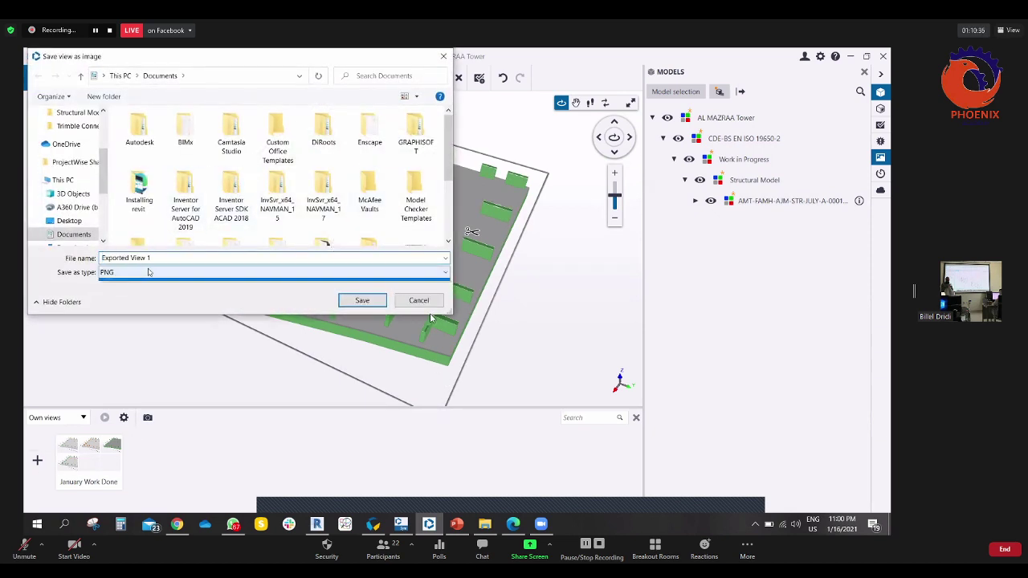
pyautogui.click(353, 264)
pyautogui.press('Return')
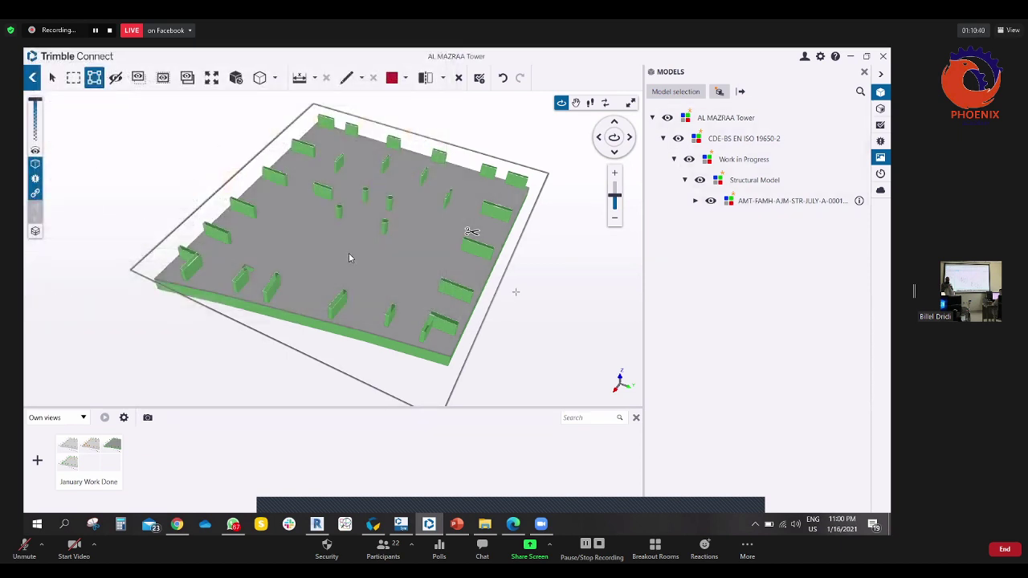
pyautogui.moveTo(509, 351); pyautogui.dragTo(372, 276)
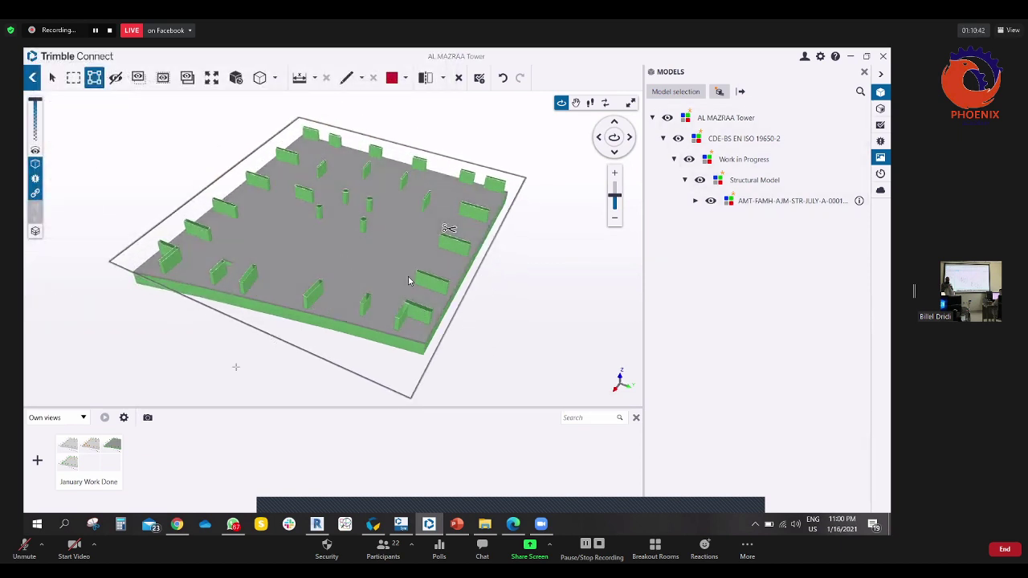
# - Set the slide show camera animation duration to 2, then return to the AL MAZRAA Tower project page
pyautogui.click(124, 417)
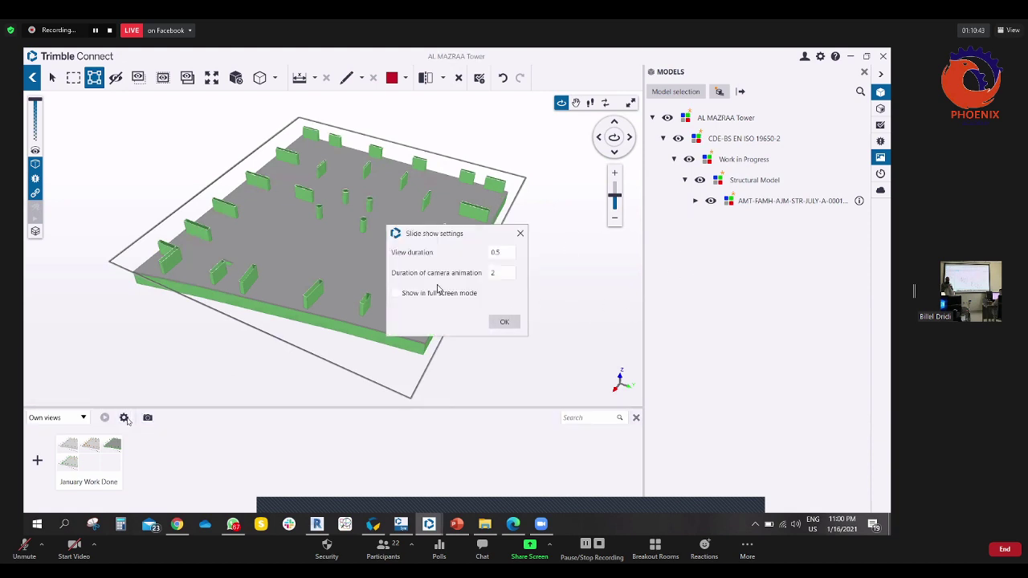
pyautogui.moveTo(477, 233); pyautogui.dragTo(401, 226)
pyautogui.click(434, 246)
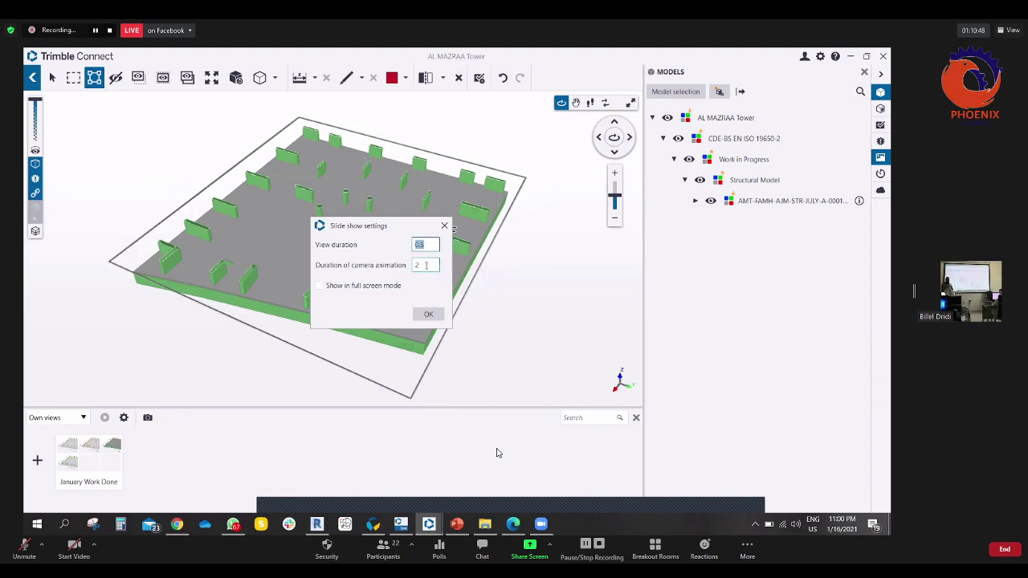
pyautogui.click(426, 265)
pyautogui.write('2')
pyautogui.press('Return')
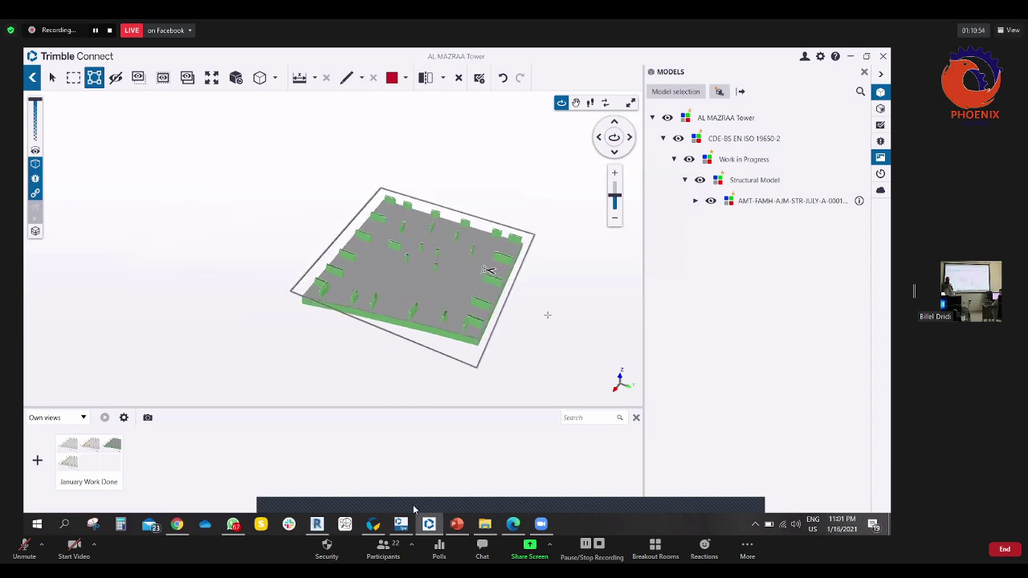
pyautogui.click(32, 82)
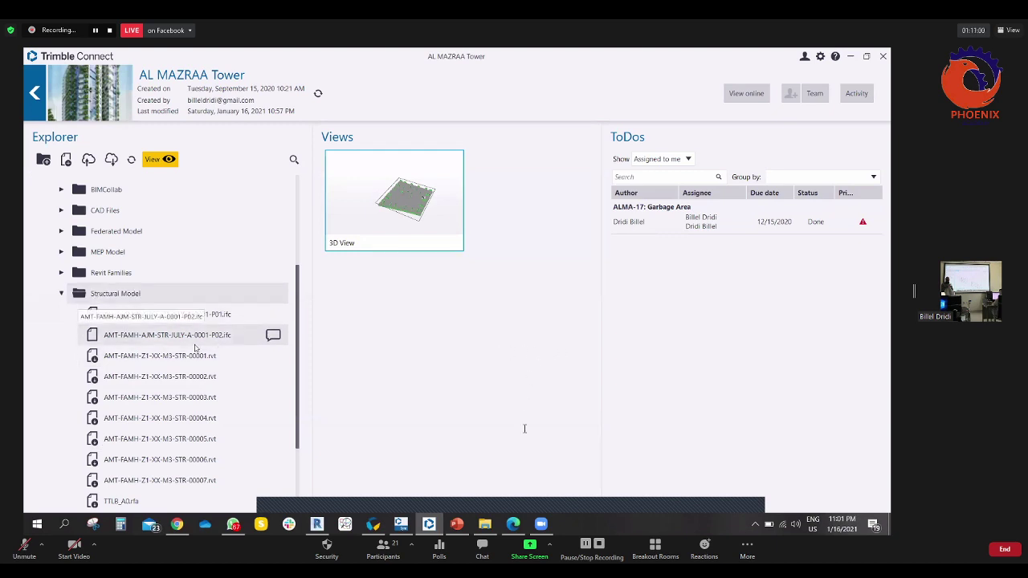
# - Add AMT-FAMH-Z1-XX-M3-A-0001.ifc from the Architectural Model folder to the 3D View and open it
pyautogui.click(61, 295)
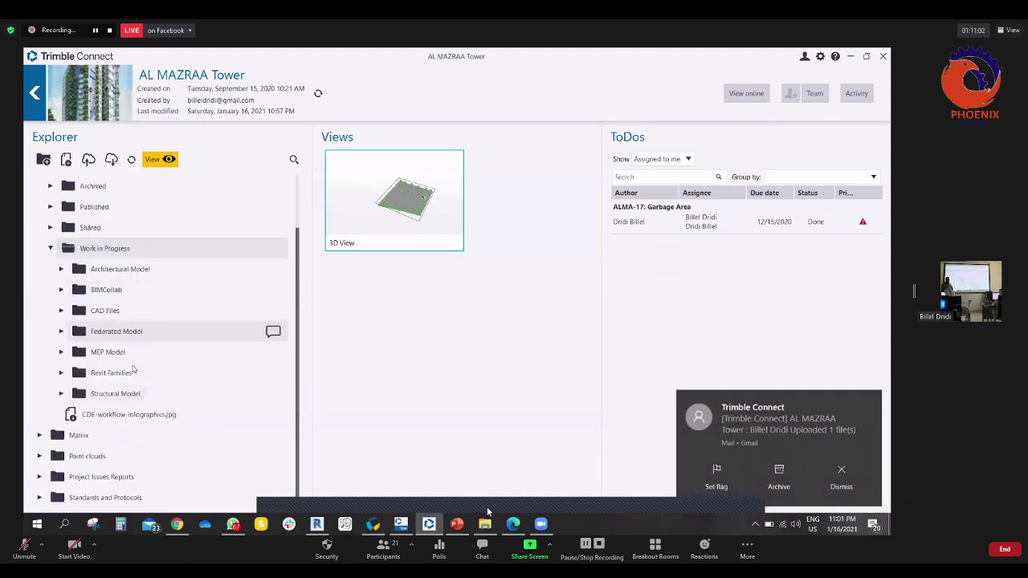
pyautogui.click(62, 273)
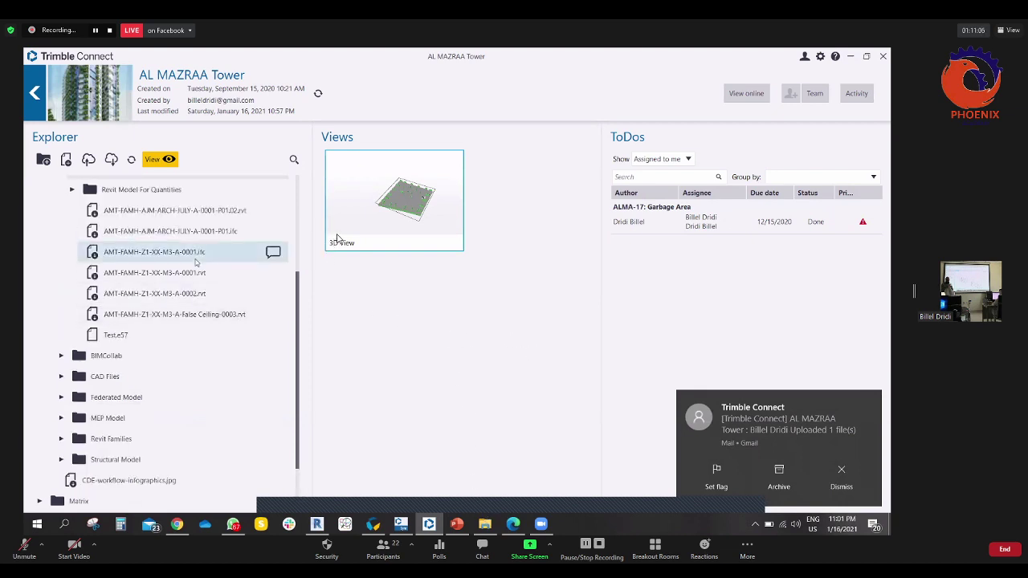
pyautogui.moveTo(179, 251); pyautogui.dragTo(188, 257)
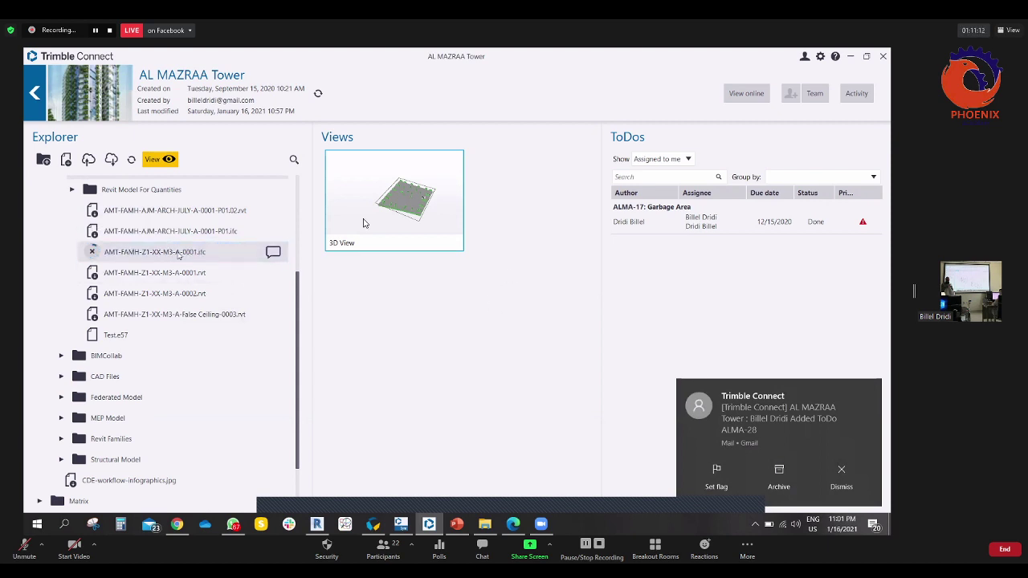
pyautogui.click(384, 203)
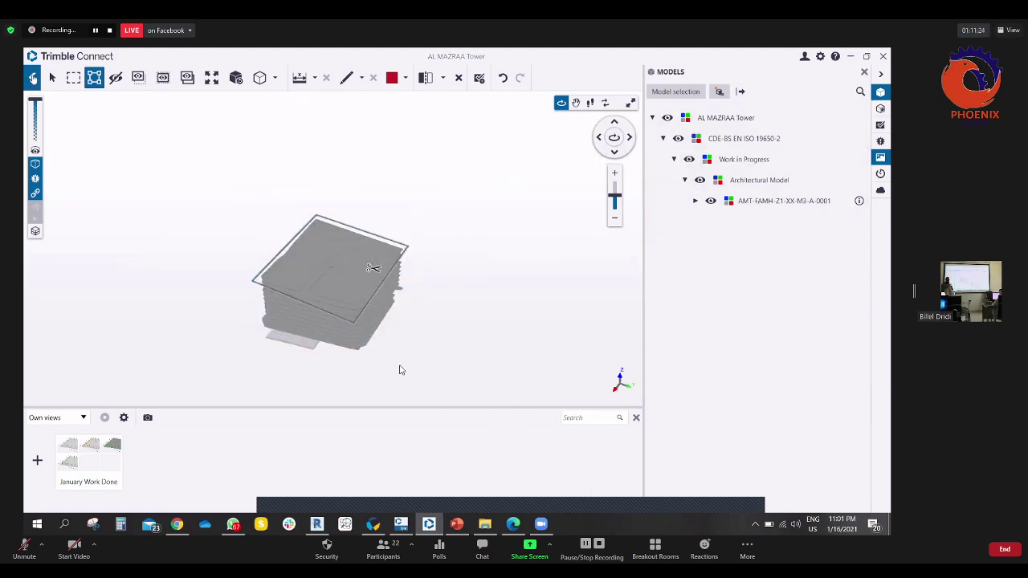
# - Close the 3D viewer, switch to the Chrome Trimble Connect Explorer and open the Change Project list
pyautogui.press('Escape')
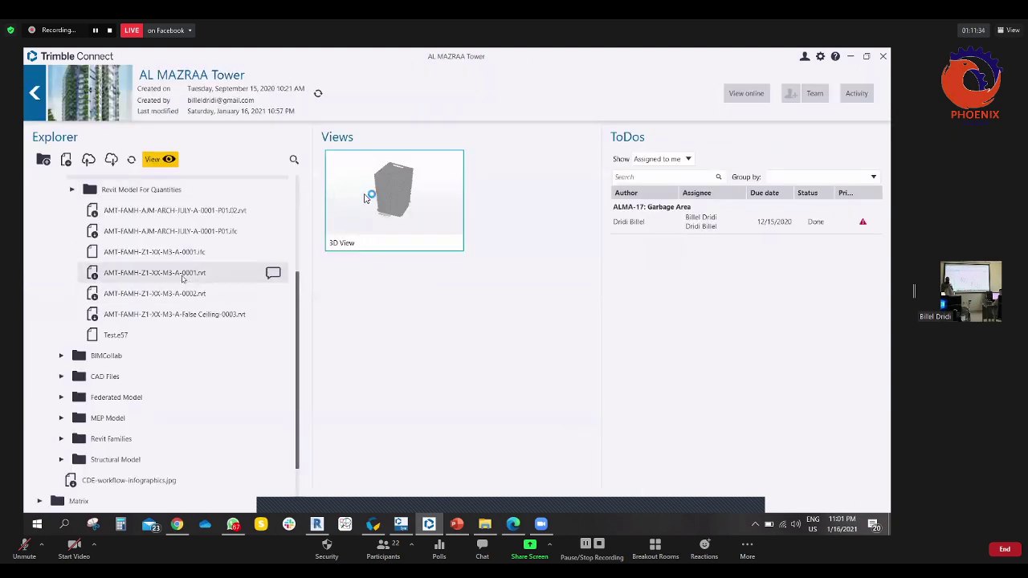
pyautogui.doubleClick(188, 232)
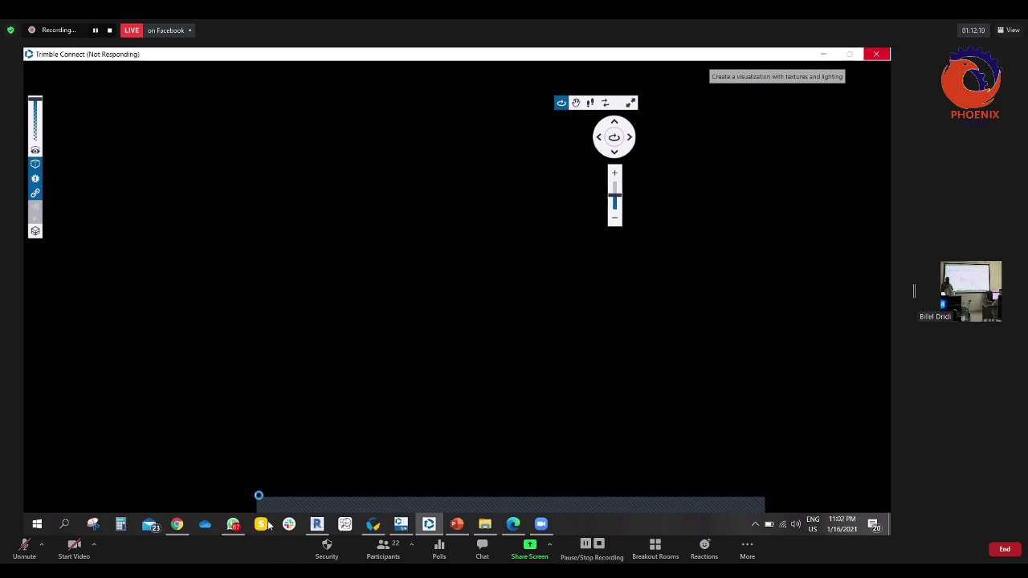
pyautogui.hotkey('alt', 'Tab')
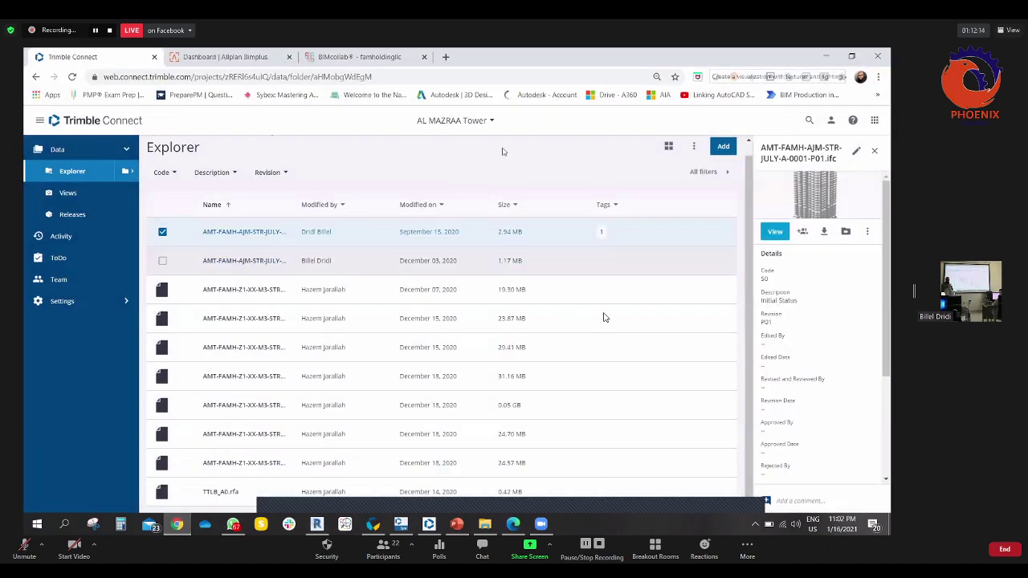
pyautogui.click(488, 122)
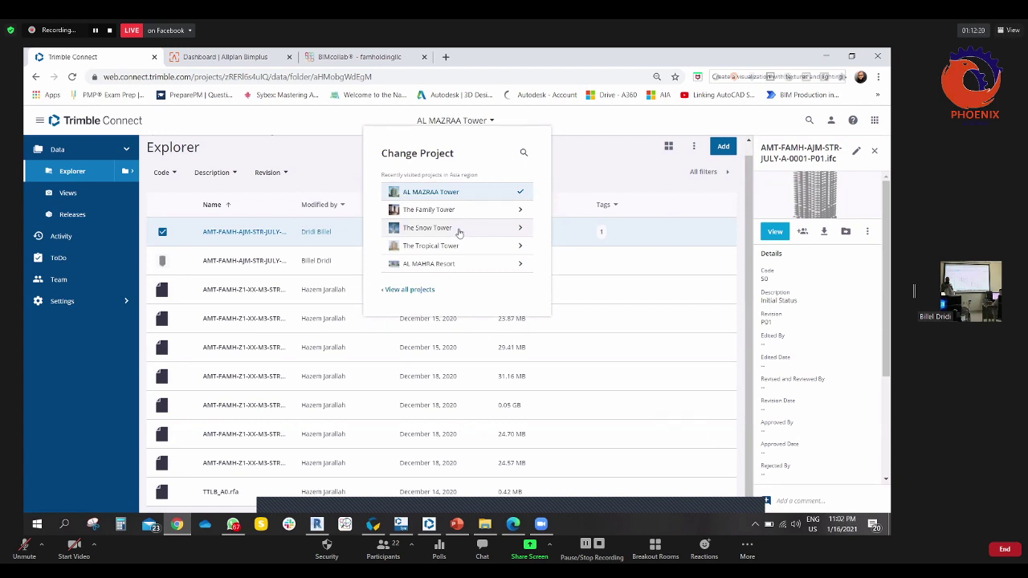
# - Switch to The Family Tower and view FT-FAMH-Z2-XX-M3-A-0003.ifc from Work in Progress > Architectural Model
pyautogui.click(429, 210)
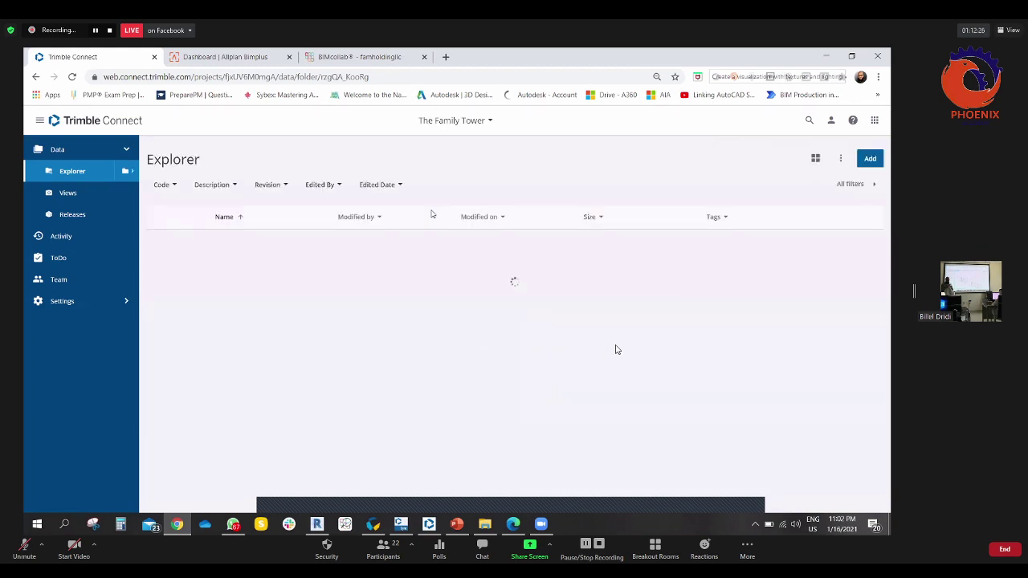
pyautogui.click(262, 301)
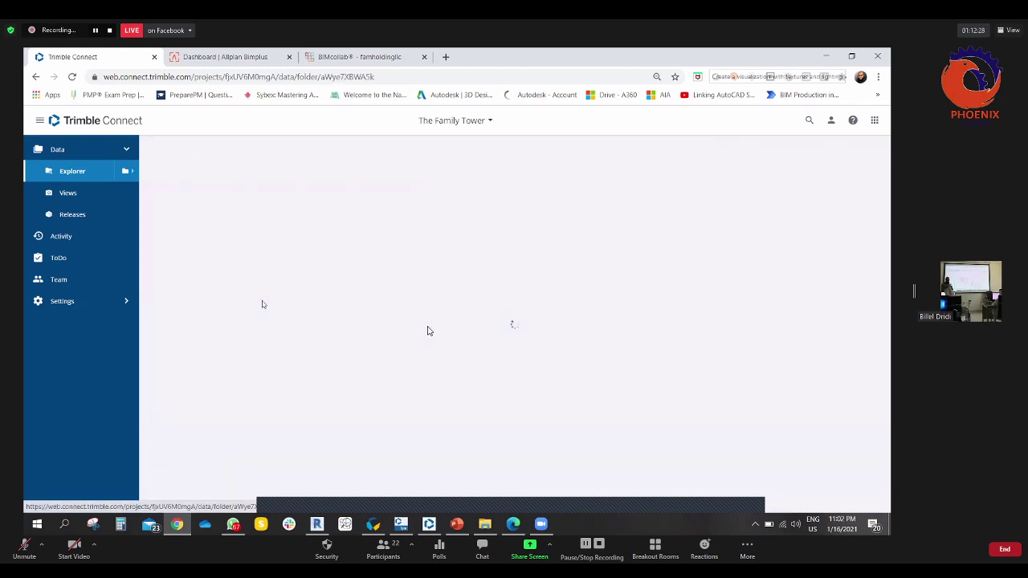
pyautogui.click(233, 331)
pyautogui.click(236, 248)
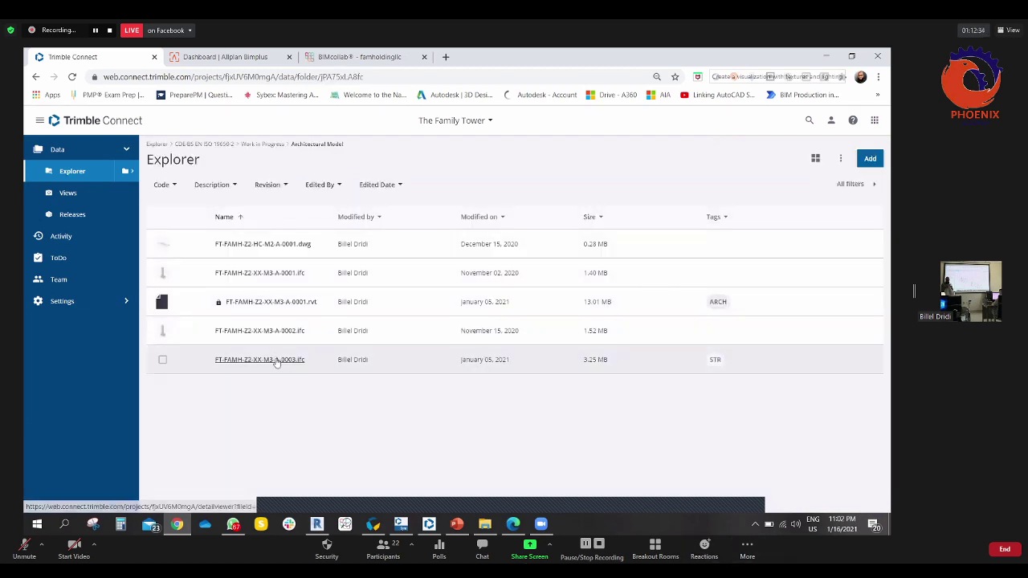
pyautogui.click(161, 361)
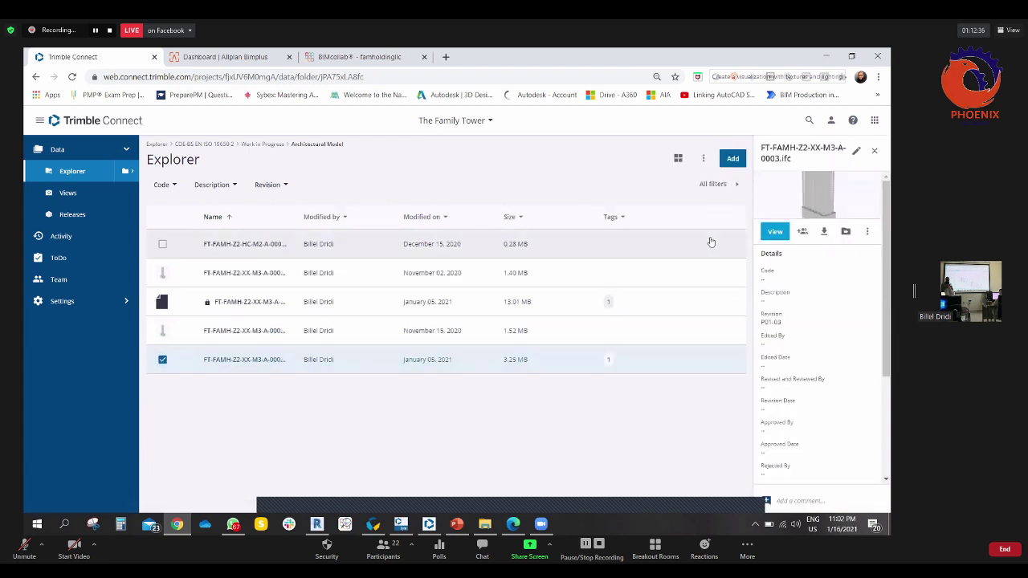
pyautogui.click(765, 234)
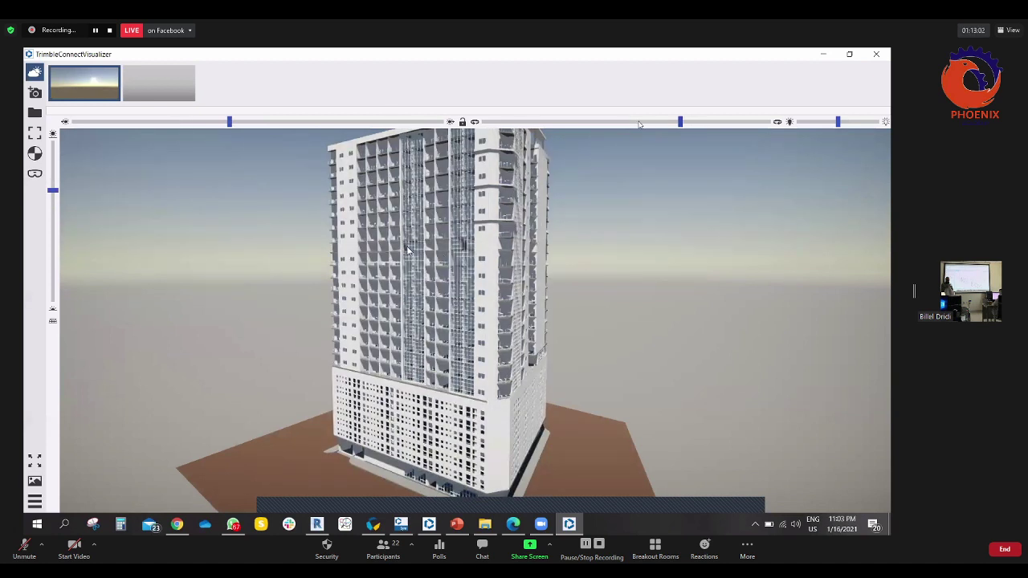
# - Adjust the sky lighting, orbit out to see the whole tower, and show the camera snapshot timeline
pyautogui.moveTo(854, 123); pyautogui.dragTo(830, 121)
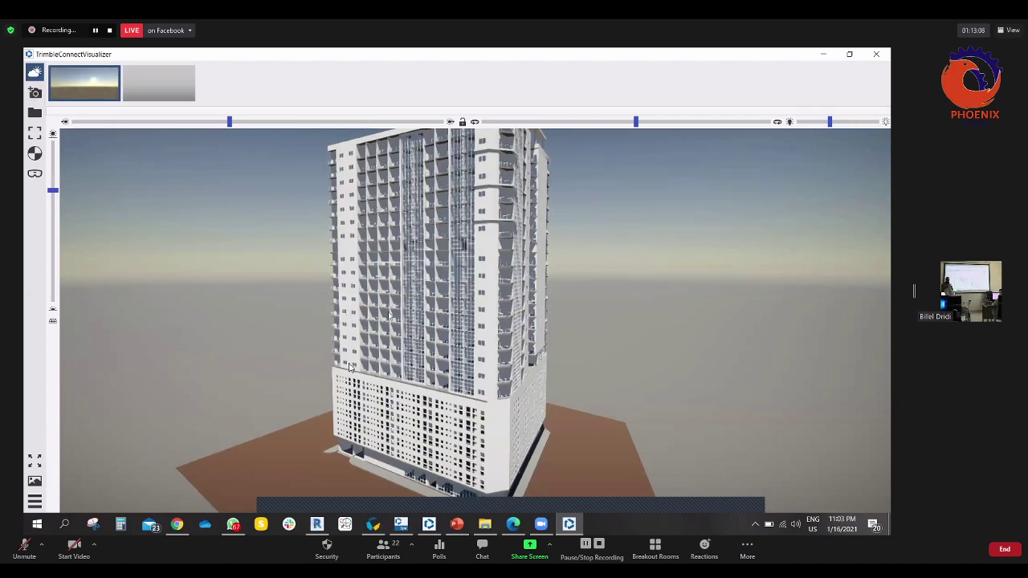
pyautogui.moveTo(331, 400); pyautogui.dragTo(638, 401)
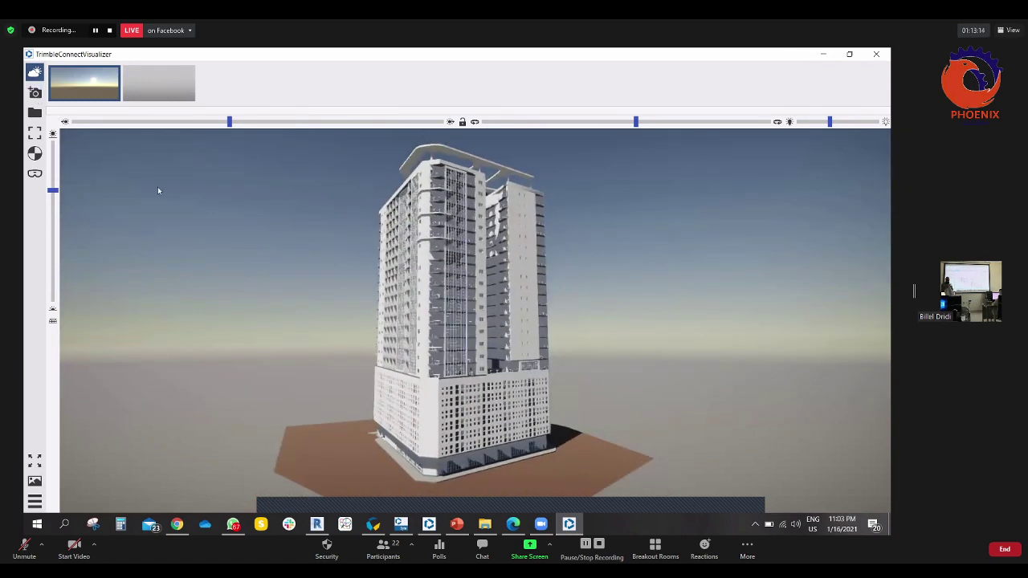
pyautogui.click(35, 174)
pyautogui.click(34, 175)
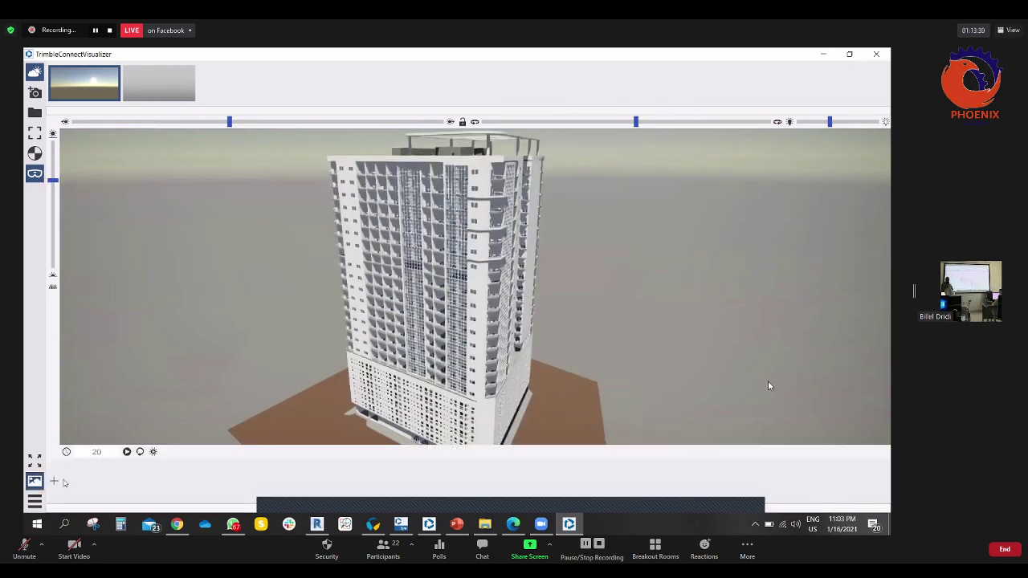
# - Add five camera snapshots of the tower to the timeline and play them back as an animation
pyautogui.click(54, 481)
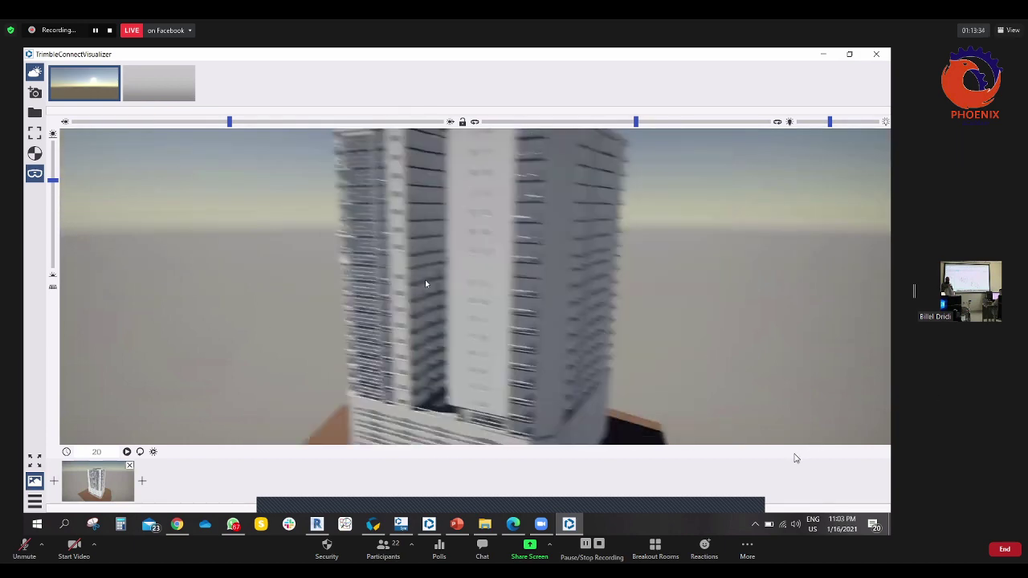
pyautogui.click(54, 482)
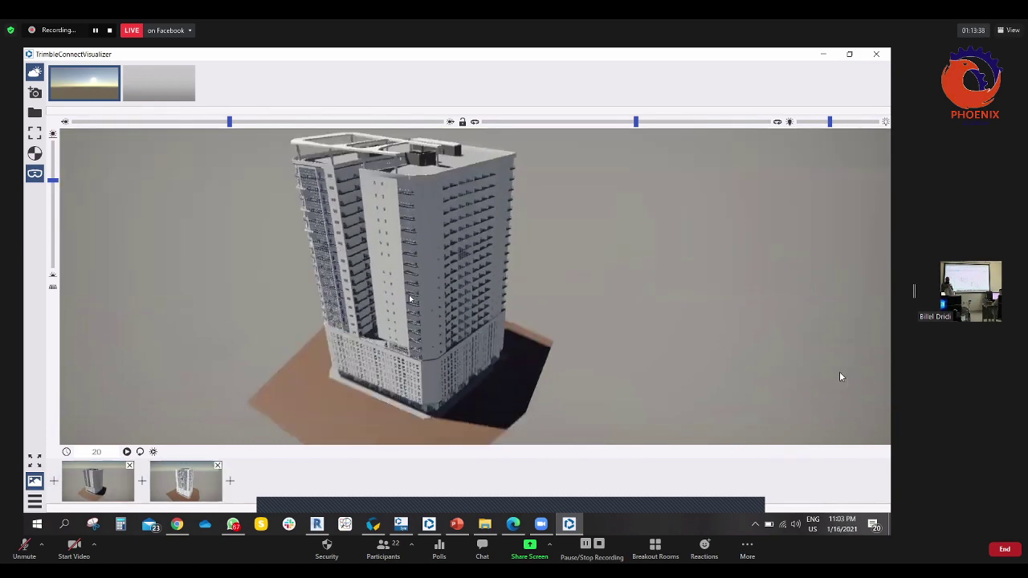
pyautogui.click(54, 482)
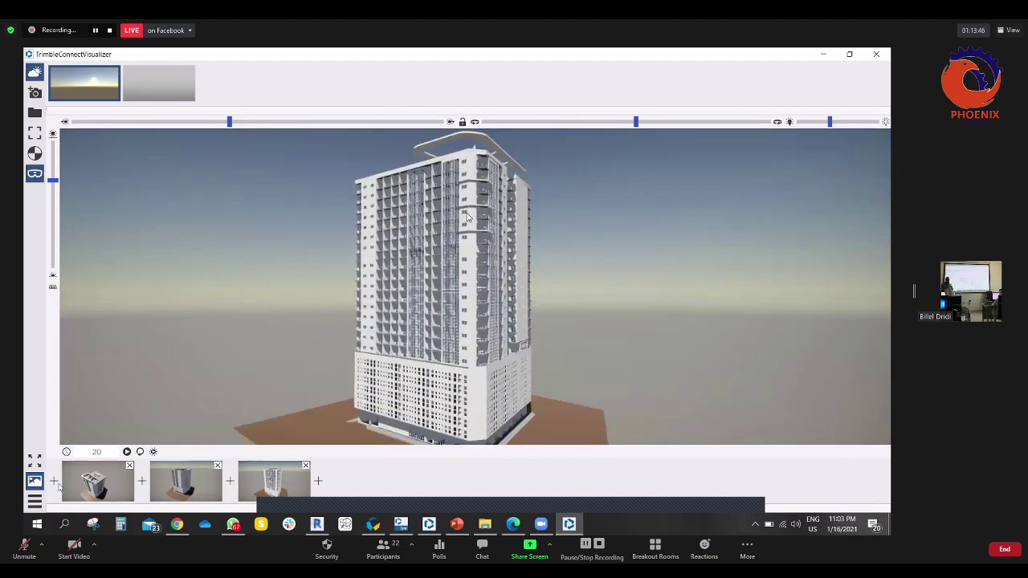
pyautogui.click(53, 481)
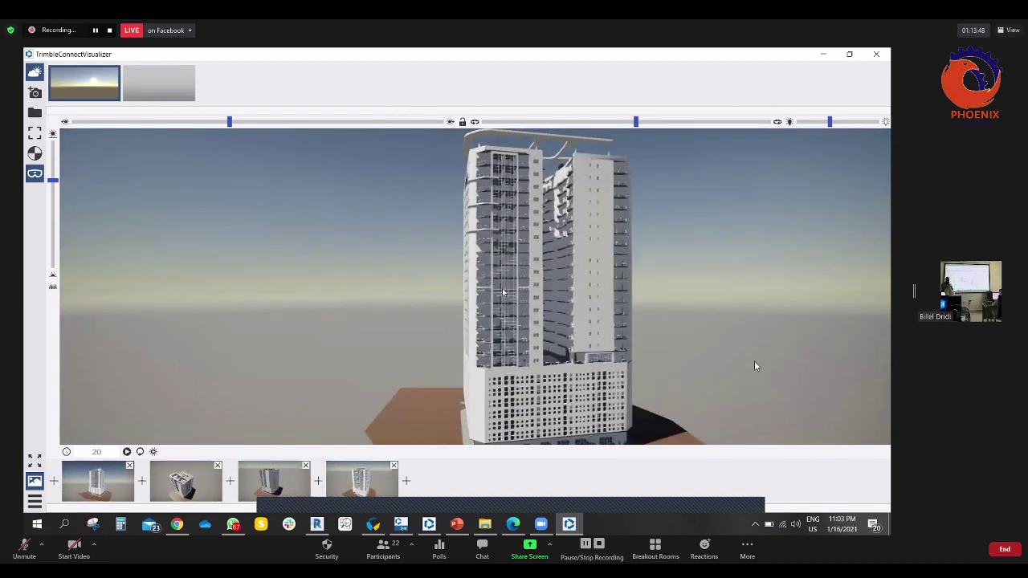
pyautogui.click(53, 481)
pyautogui.click(127, 452)
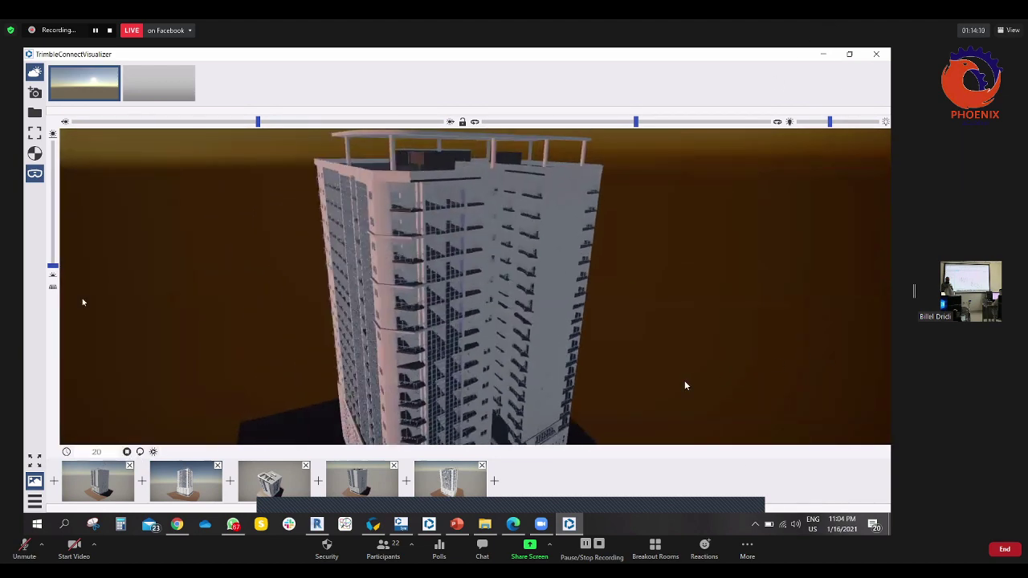
# - Move the sun to relight the sky, lower the camera toward the tower, replay the animation, and open the material editor
pyautogui.moveTo(54, 266); pyautogui.dragTo(63, 267)
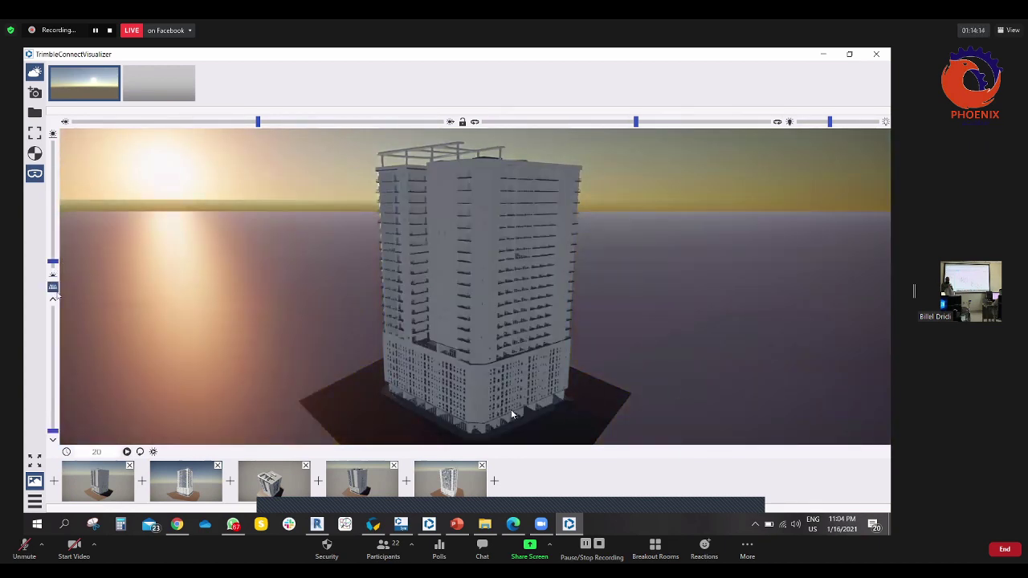
pyautogui.moveTo(278, 280); pyautogui.dragTo(25, 262)
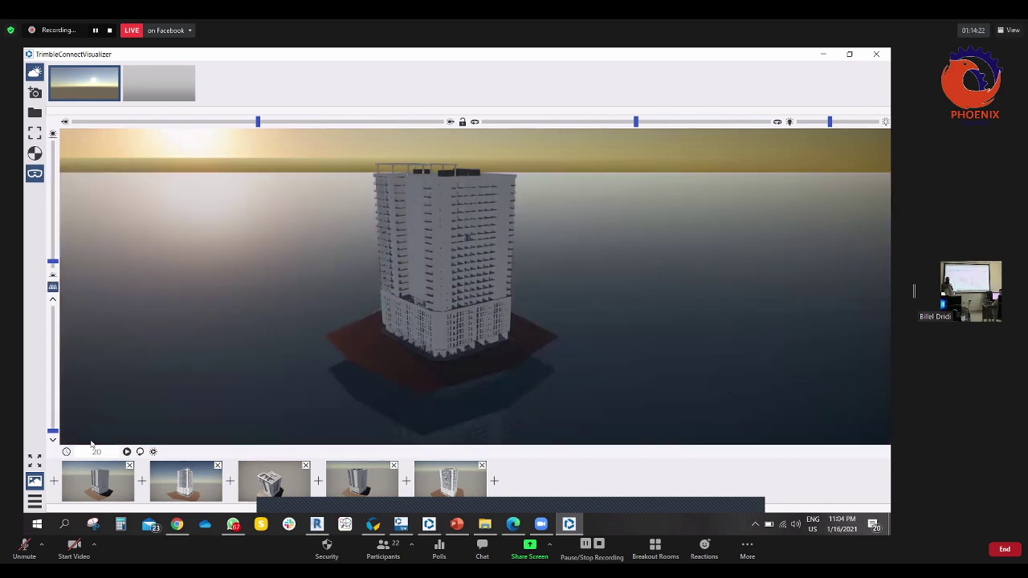
pyautogui.click(154, 452)
pyautogui.click(126, 452)
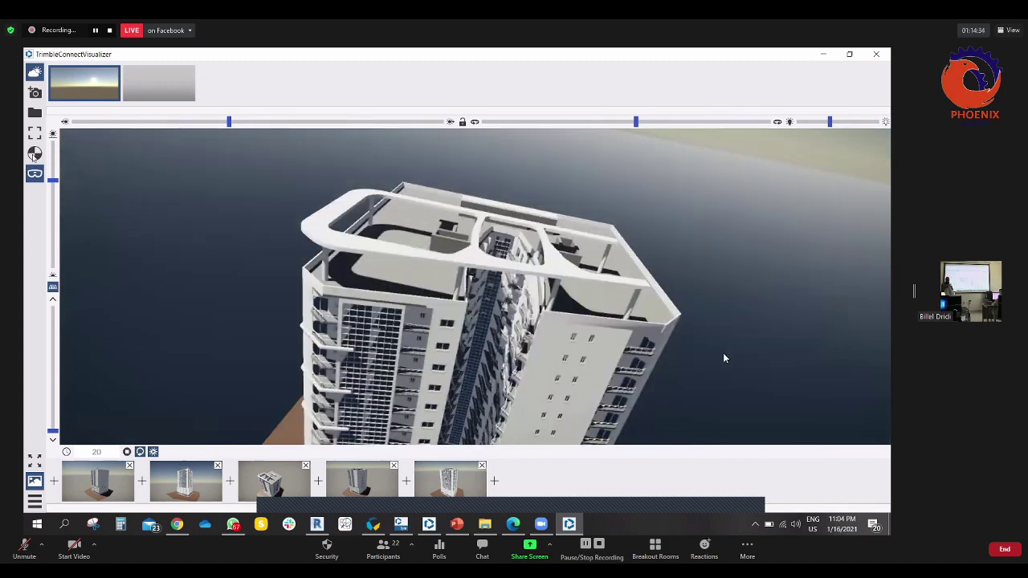
pyautogui.press('m')
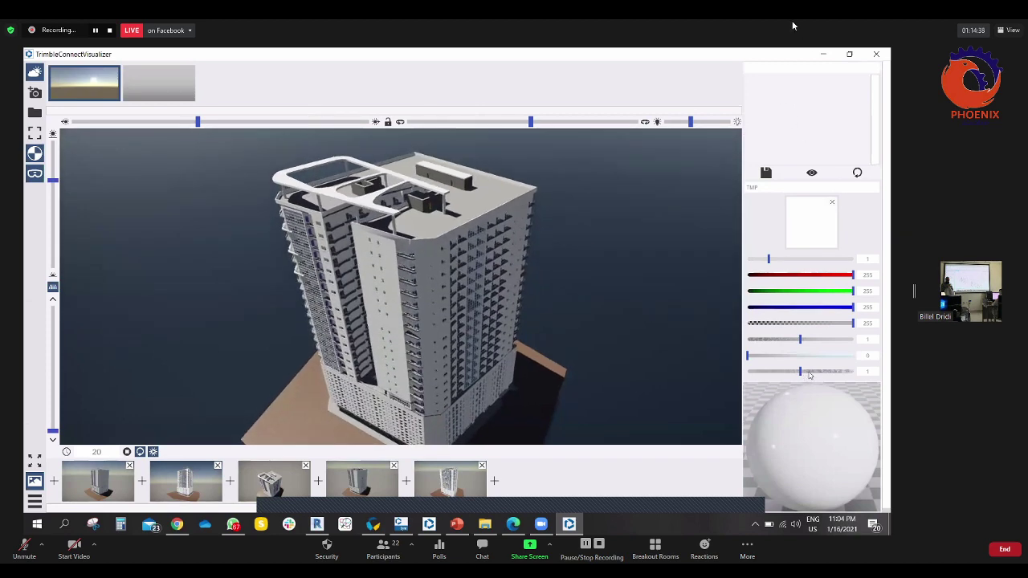
# - Lower the bottom material property from 1 to 0.074, then close the Visualizer
pyautogui.moveTo(800, 372); pyautogui.dragTo(799, 372)
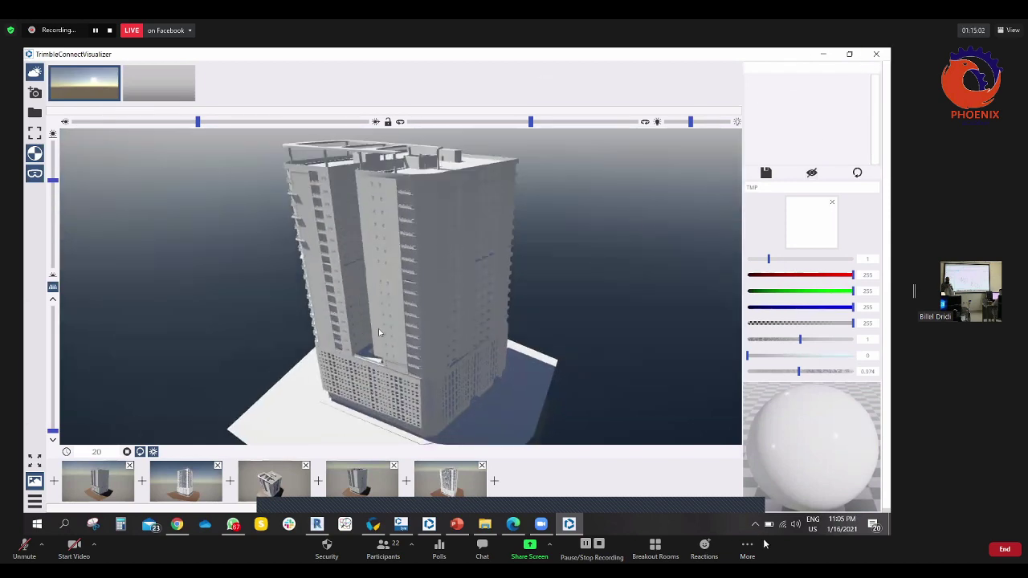
pyautogui.hotkey('alt', 'F4')
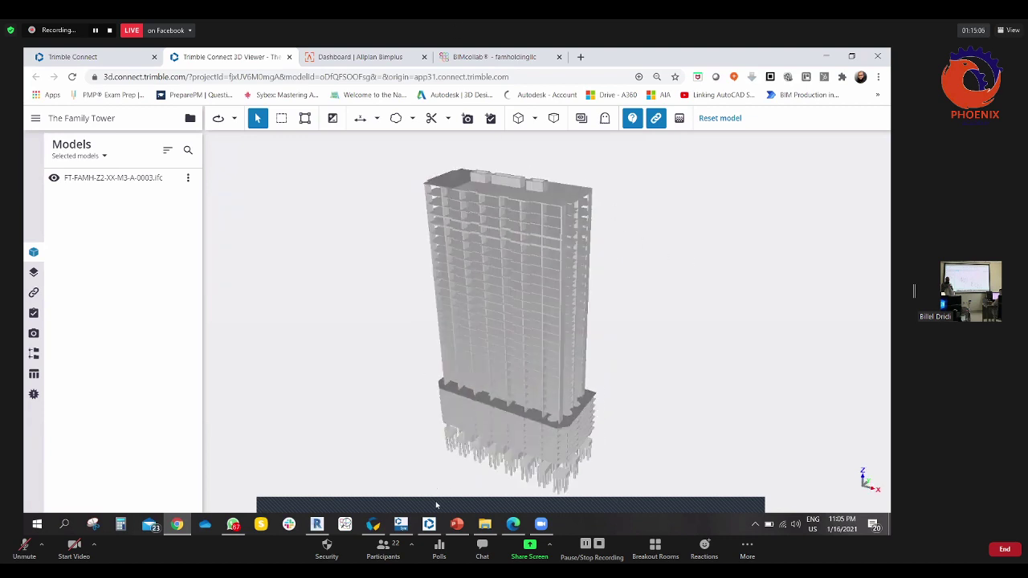
pyautogui.hotkey('alt', 'Tab')
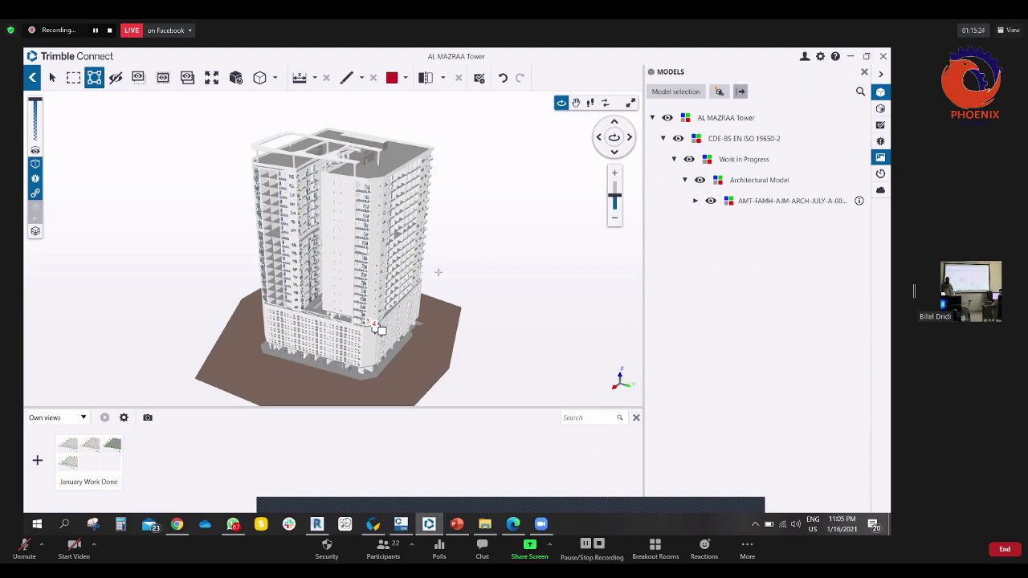
pyautogui.moveTo(548, 149); pyautogui.dragTo(573, 151, button='middle')
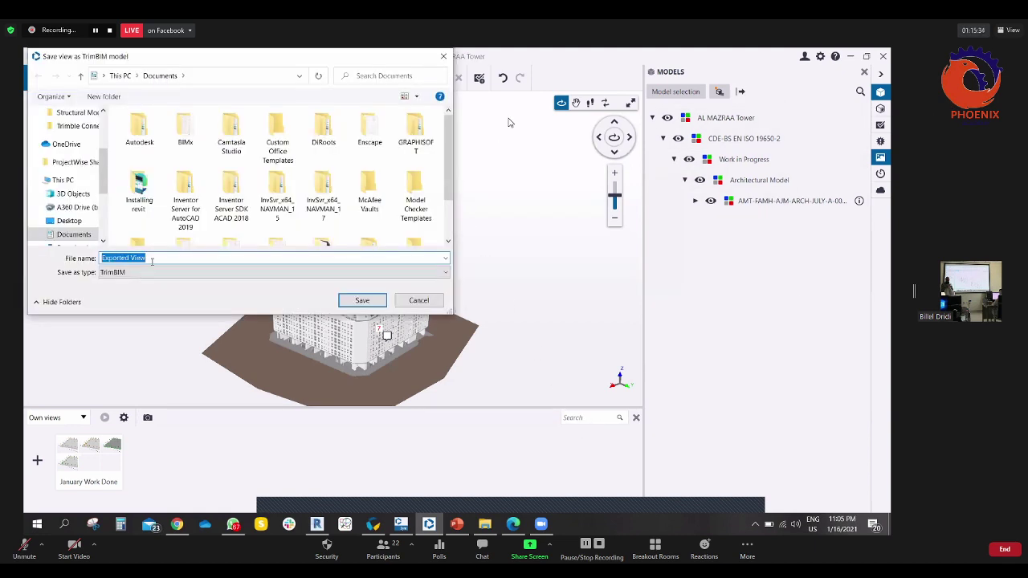
pyautogui.press('Tab')
pyautogui.hotkey('shift', 'Tab')
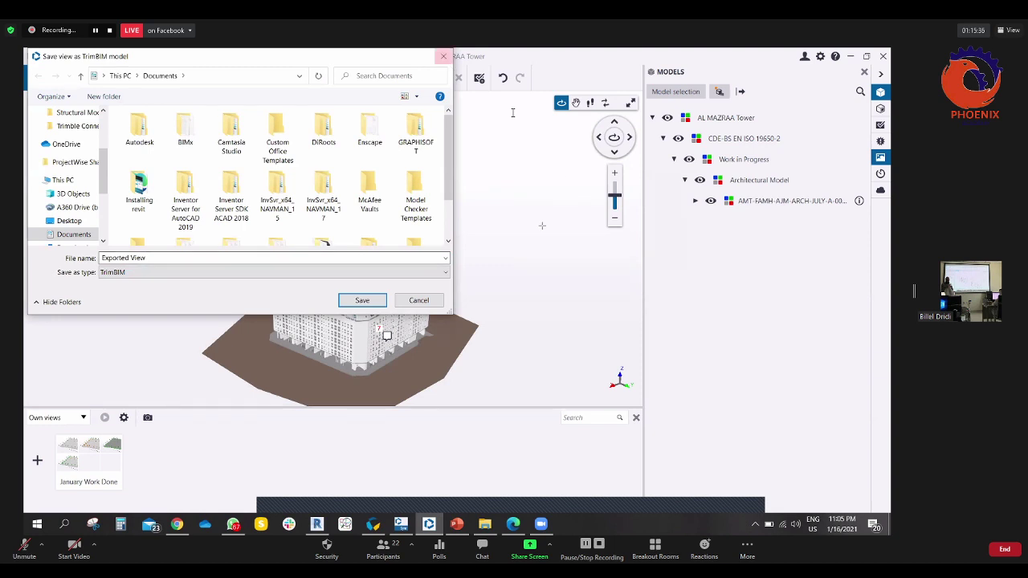
pyautogui.press('Return')
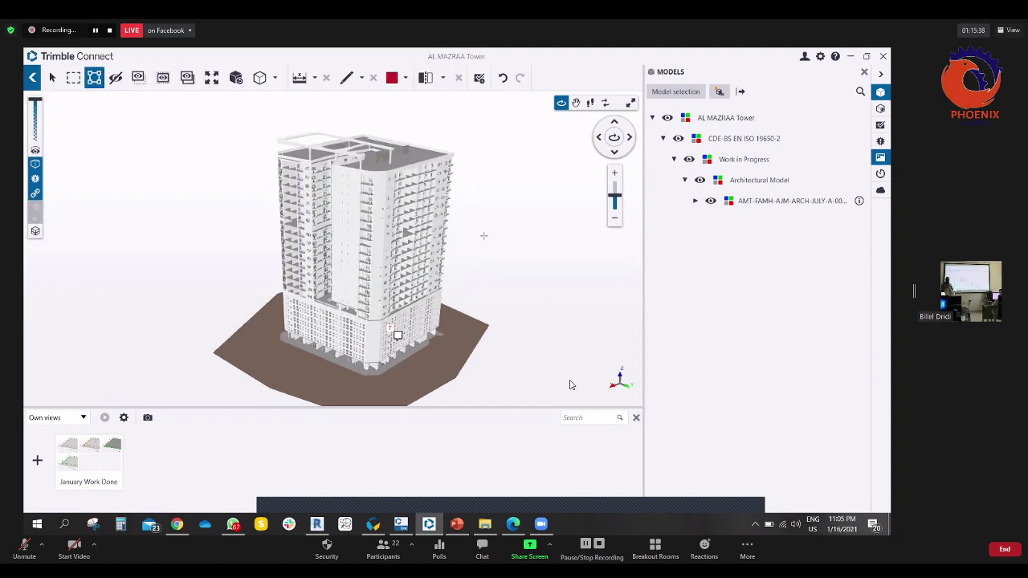
pyautogui.moveTo(579, 388); pyautogui.dragTo(555, 298)
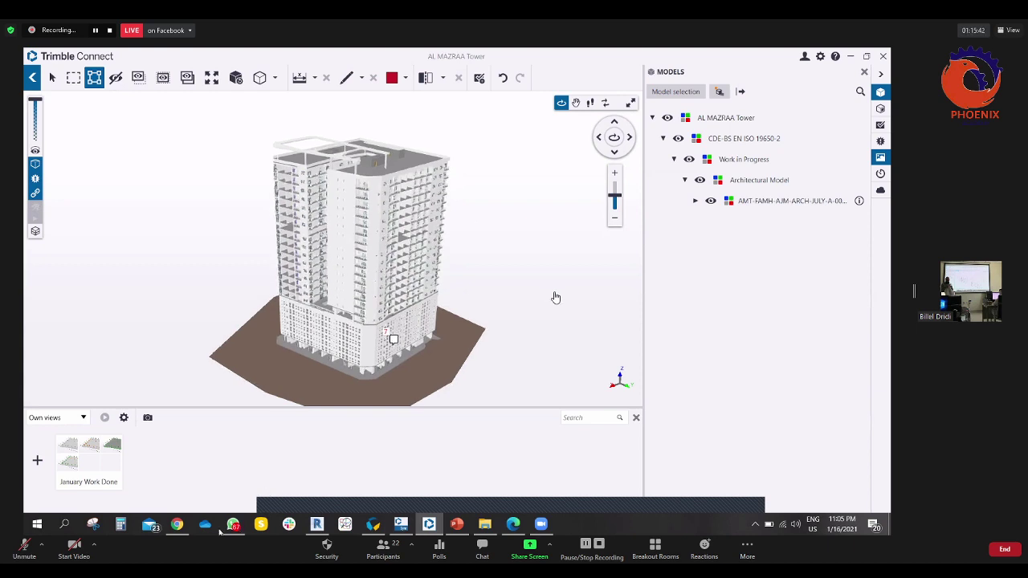
# - Return to the web 3D Viewer, orbit The Family Tower to an upright frontal view, and open the Organizer
pyautogui.click(883, 56)
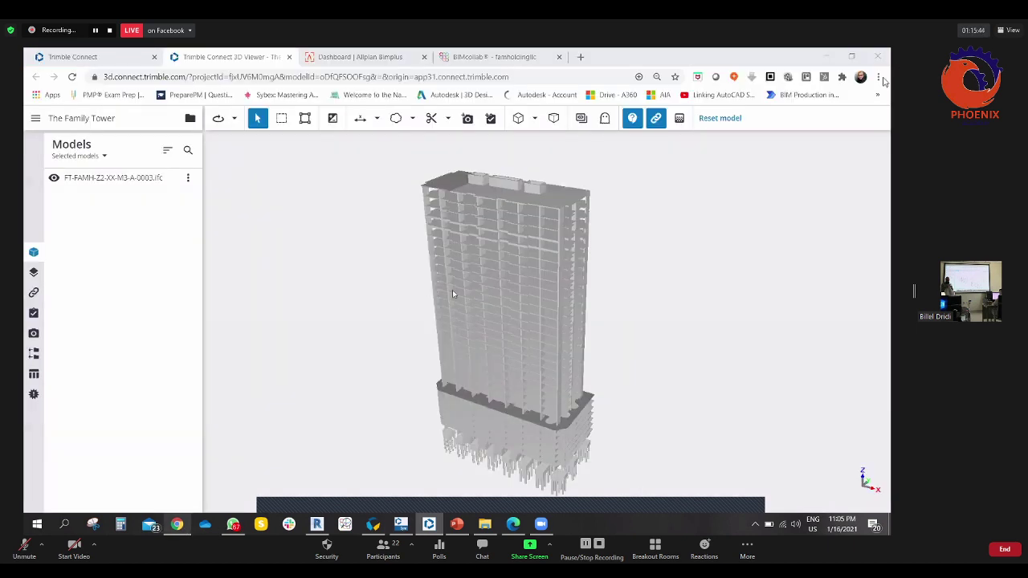
pyautogui.moveTo(415, 286); pyautogui.dragTo(463, 130)
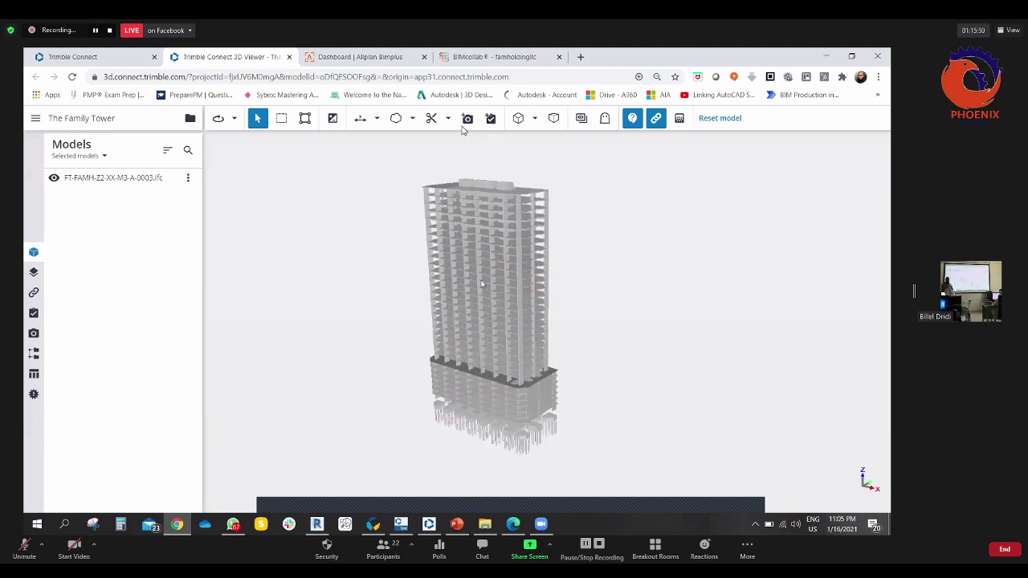
pyautogui.moveTo(766, 262); pyautogui.dragTo(426, 275)
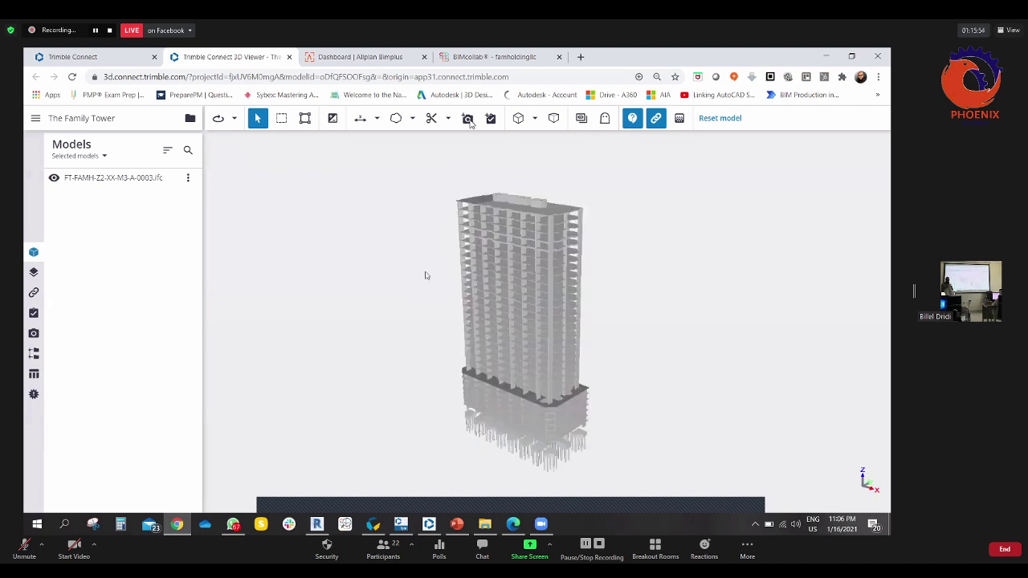
pyautogui.moveTo(362, 282); pyautogui.dragTo(147, 290)
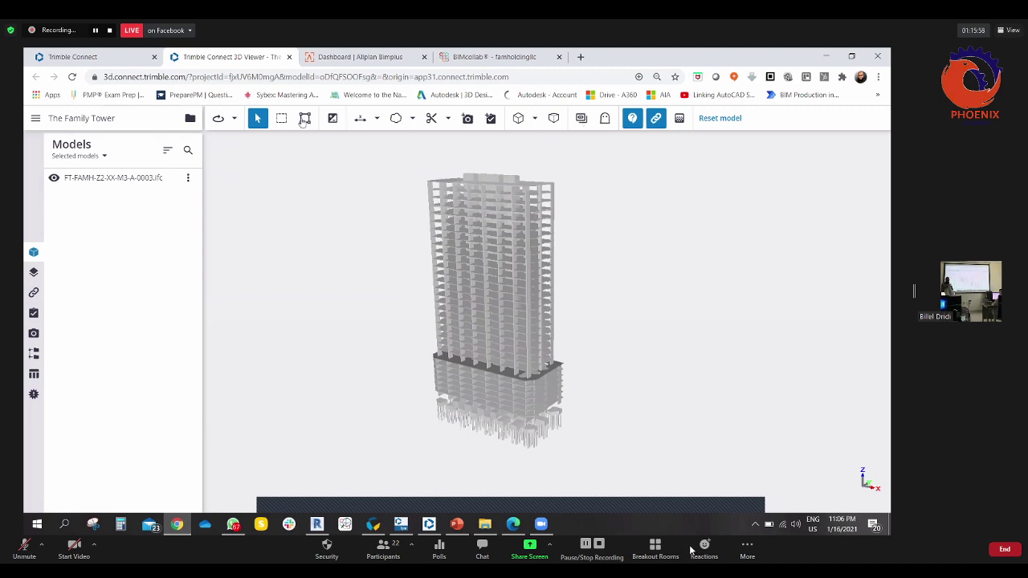
pyautogui.moveTo(425, 340); pyautogui.dragTo(425, 367)
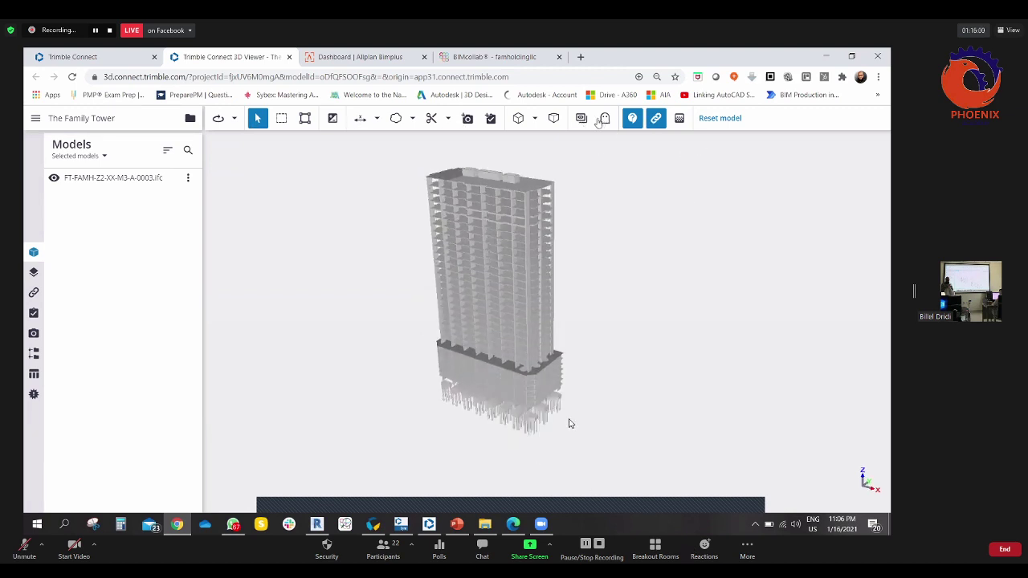
pyautogui.scroll(-3, 580, 431)
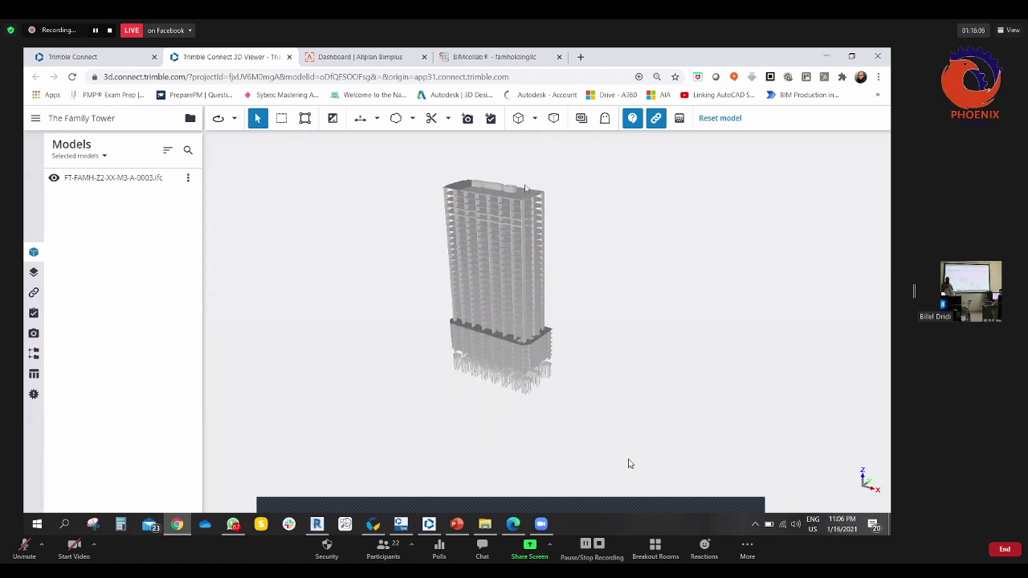
pyautogui.moveTo(473, 164); pyautogui.dragTo(46, 263)
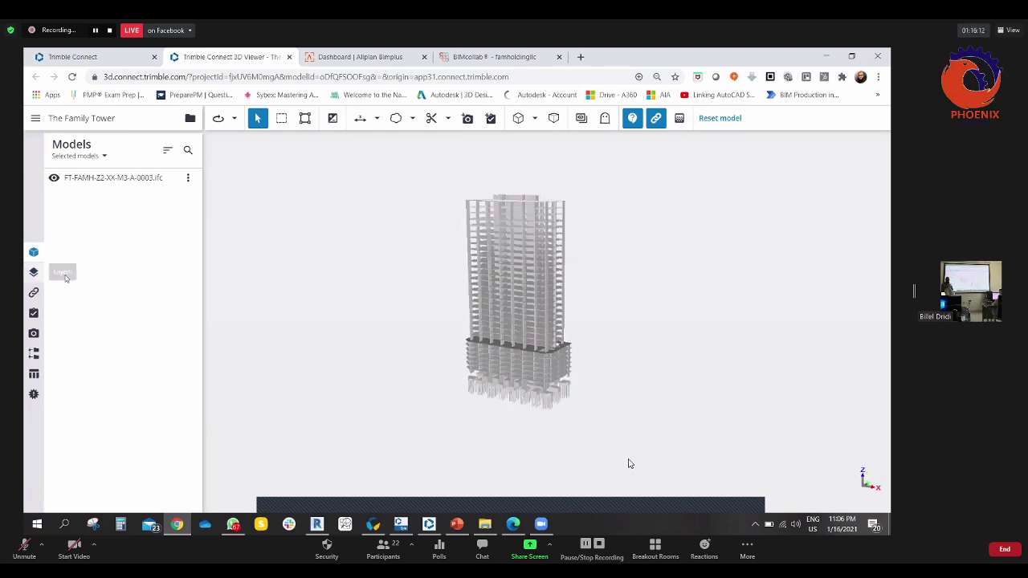
pyautogui.moveTo(461, 301); pyautogui.dragTo(503, 245)
pyautogui.scroll(3, 488, 241)
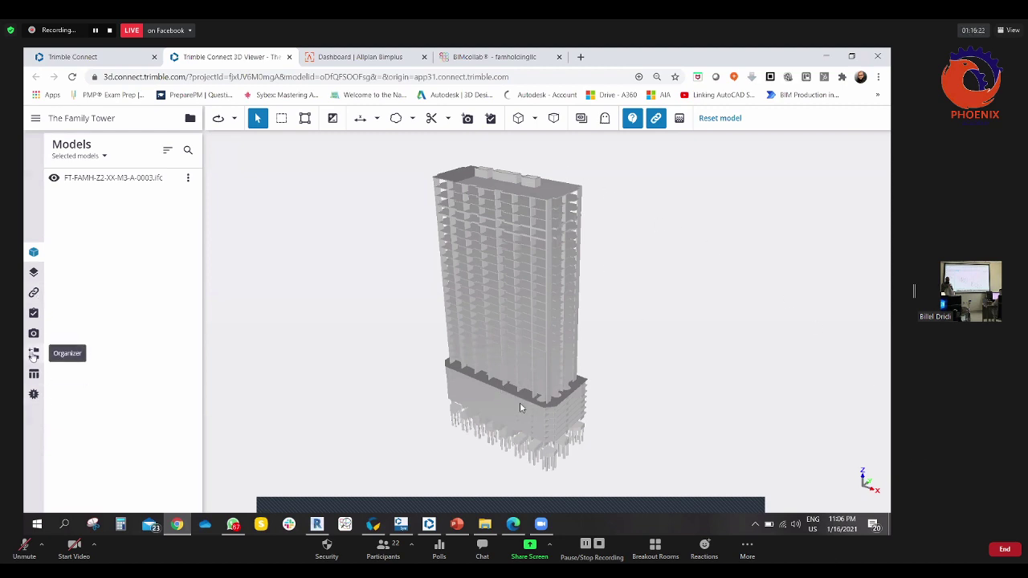
pyautogui.click(34, 354)
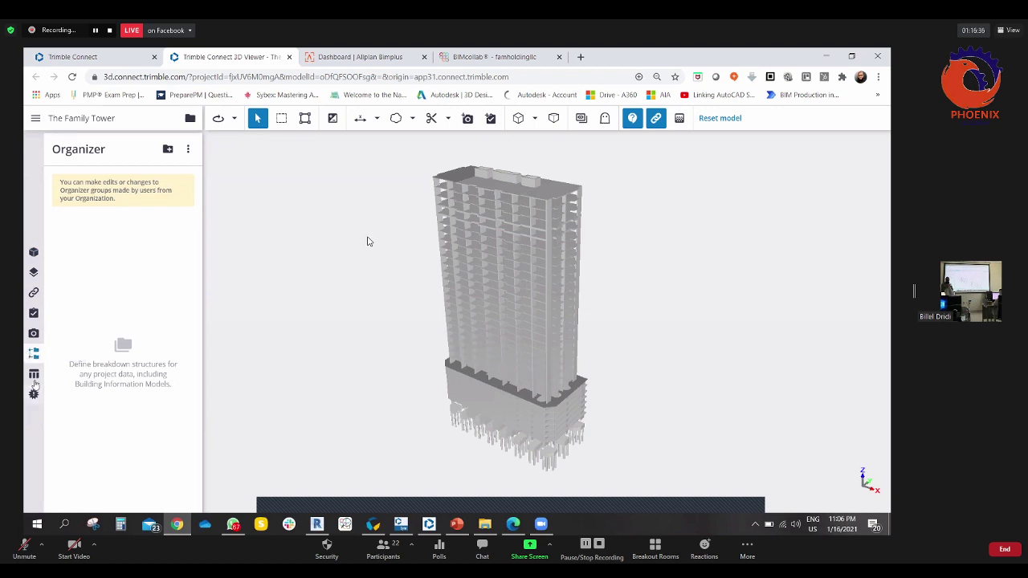
# - Show the data table of all 1135 objects under the model, resize it, and select the first Cold Roof row
pyautogui.click(34, 373)
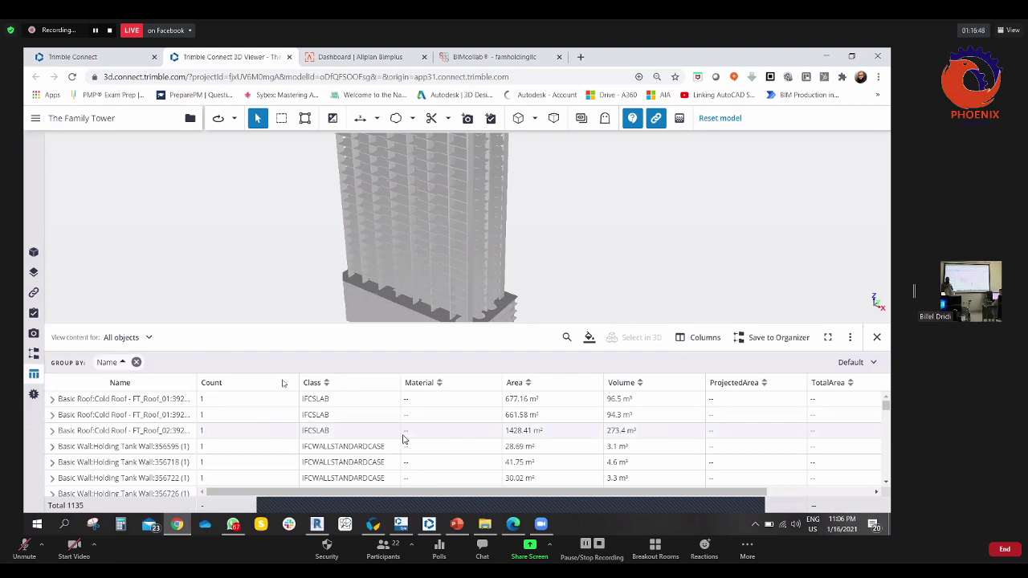
pyautogui.moveTo(297, 322); pyautogui.dragTo(323, 295)
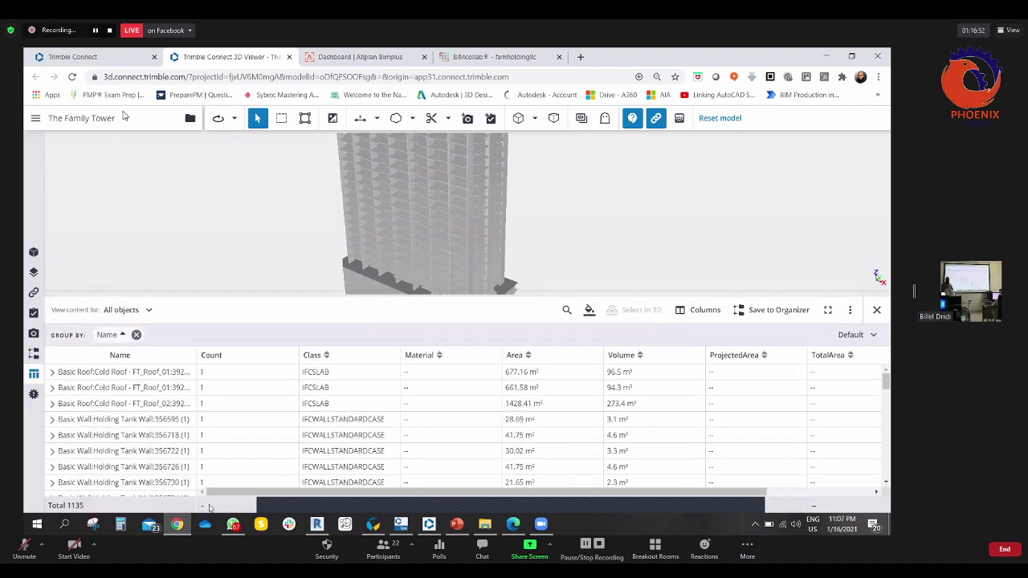
pyautogui.moveTo(314, 494); pyautogui.dragTo(322, 494)
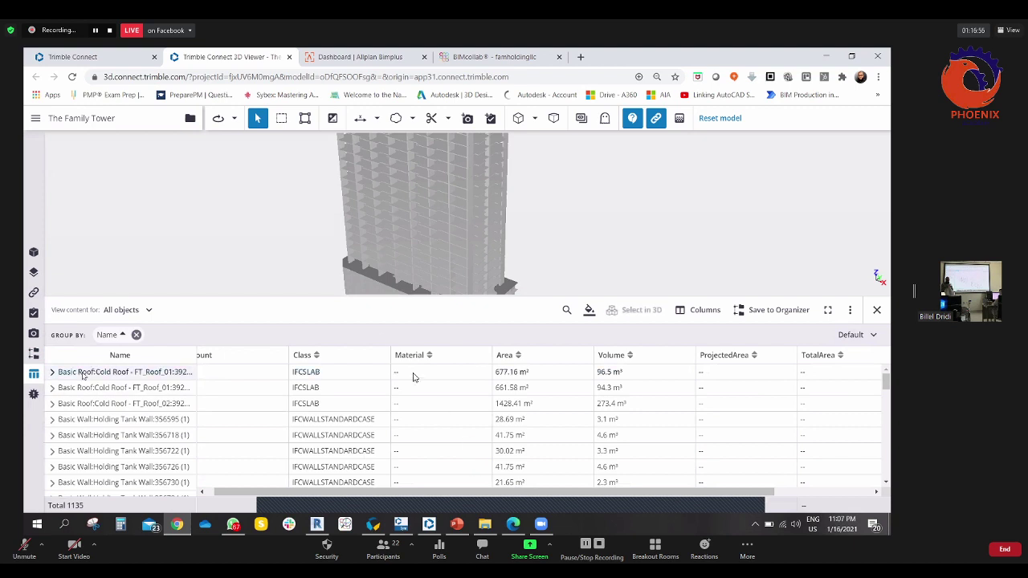
pyautogui.click(113, 372)
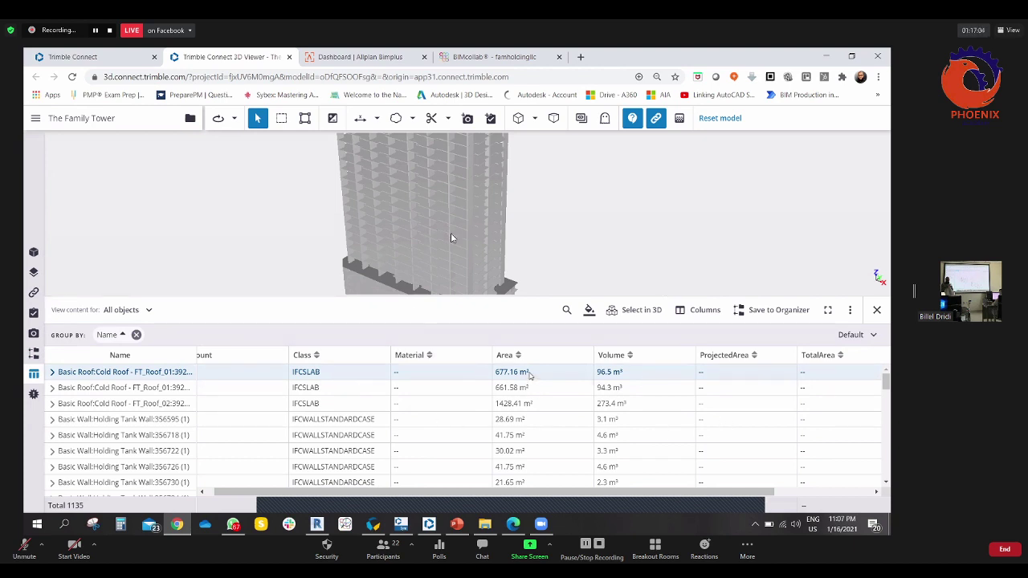
pyautogui.moveTo(686, 490); pyautogui.dragTo(741, 491)
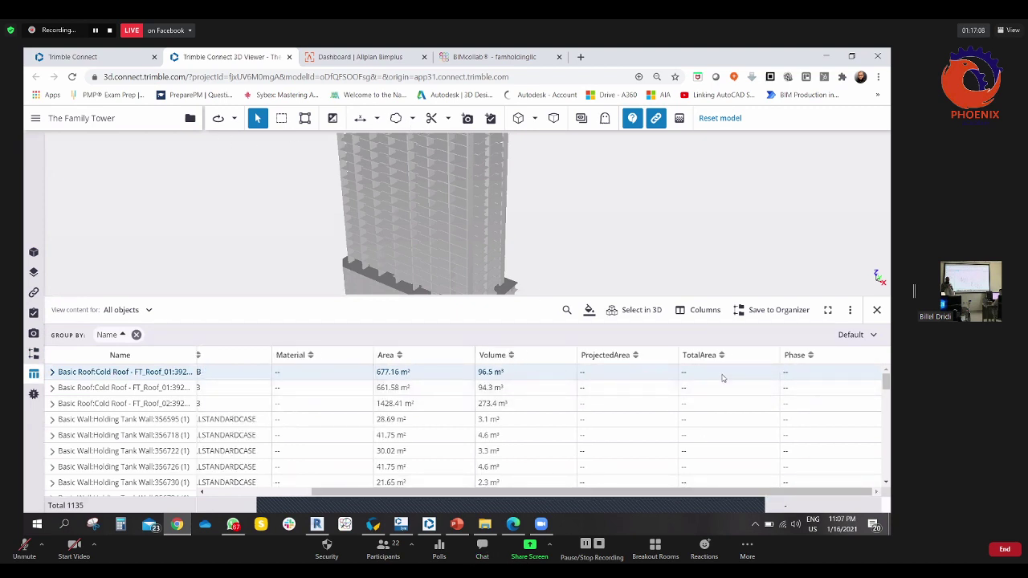
pyautogui.moveTo(710, 494); pyautogui.dragTo(636, 495)
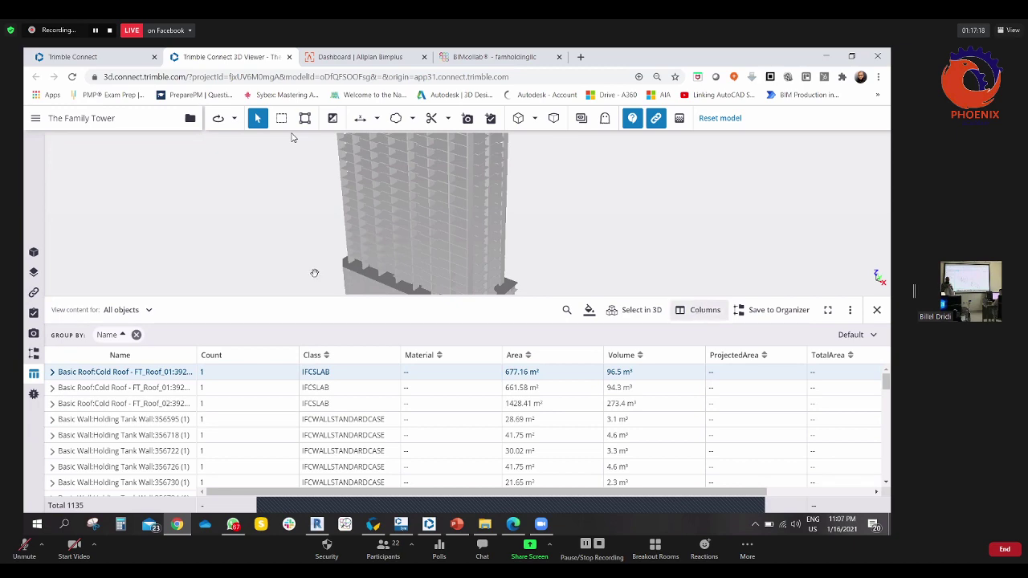
# - Remove the Material, Area, Volume, ProjectedArea, TotalArea and Phase columns, leaving only Class
pyautogui.click(705, 309)
pyautogui.scroll(-10, 310, 293)
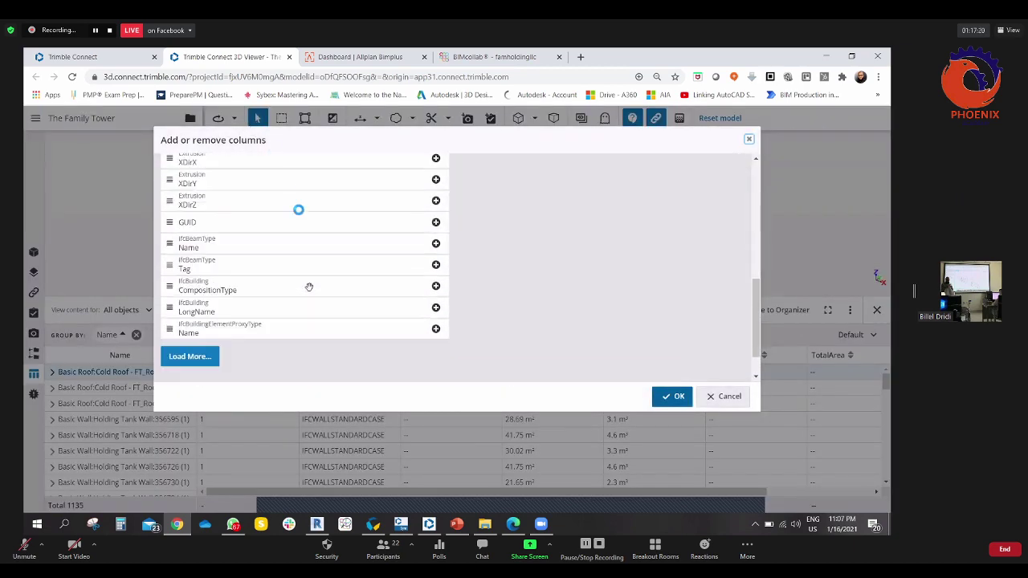
pyautogui.scroll(-2, 298, 346)
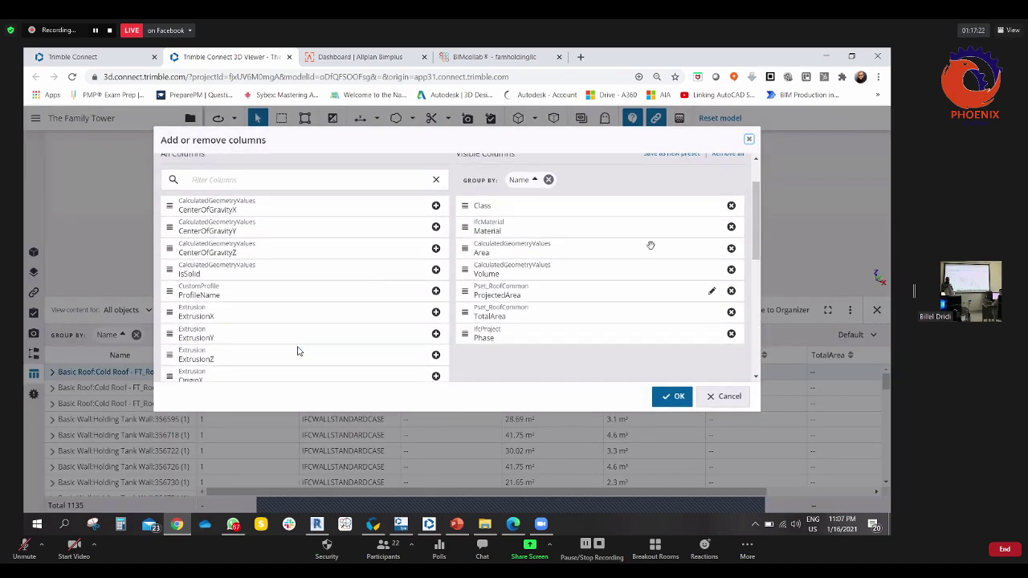
pyautogui.click(731, 227)
pyautogui.click(731, 227)
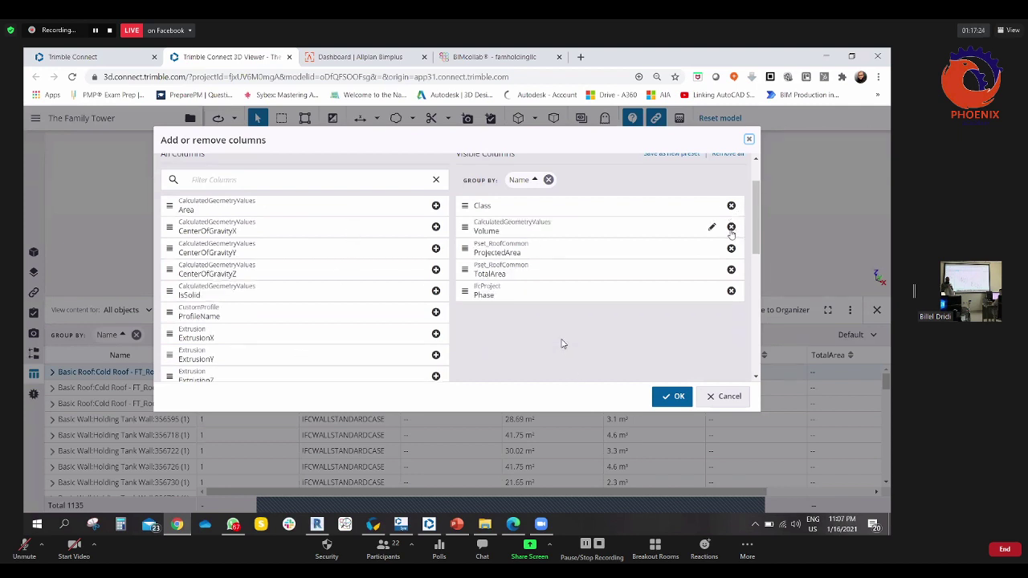
pyautogui.click(731, 227)
pyautogui.click(731, 227)
pyautogui.click(731, 228)
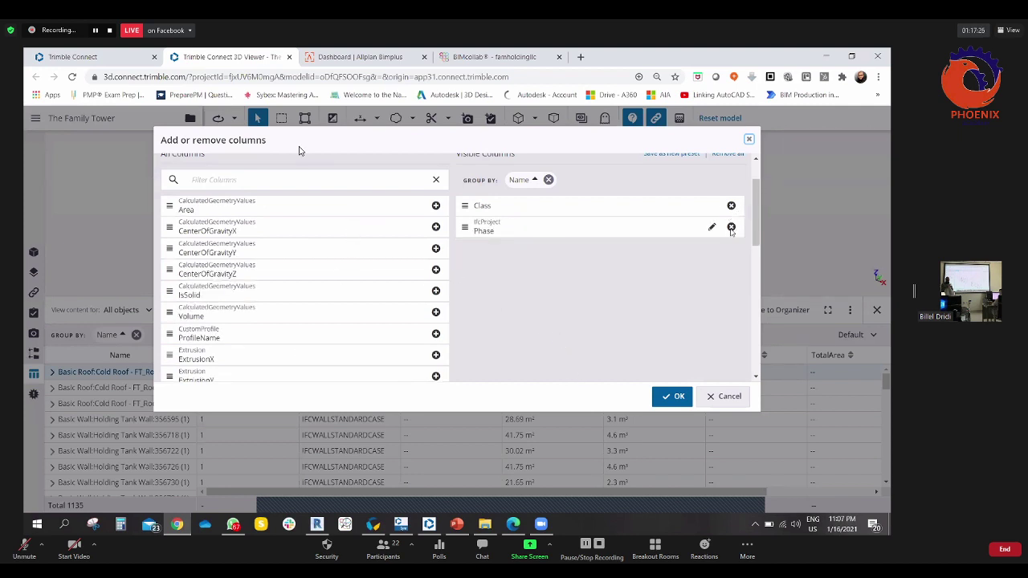
pyautogui.click(731, 228)
pyautogui.click(672, 397)
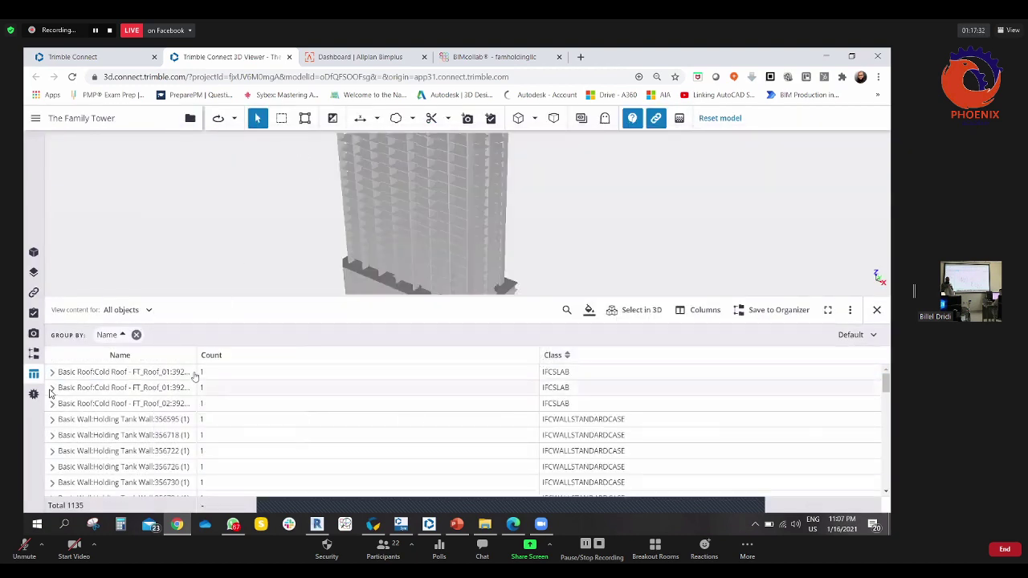
# - Group the table by Class and remove the Name grouping
pyautogui.scroll(-3, 46, 478)
pyautogui.scroll(3, 384, 378)
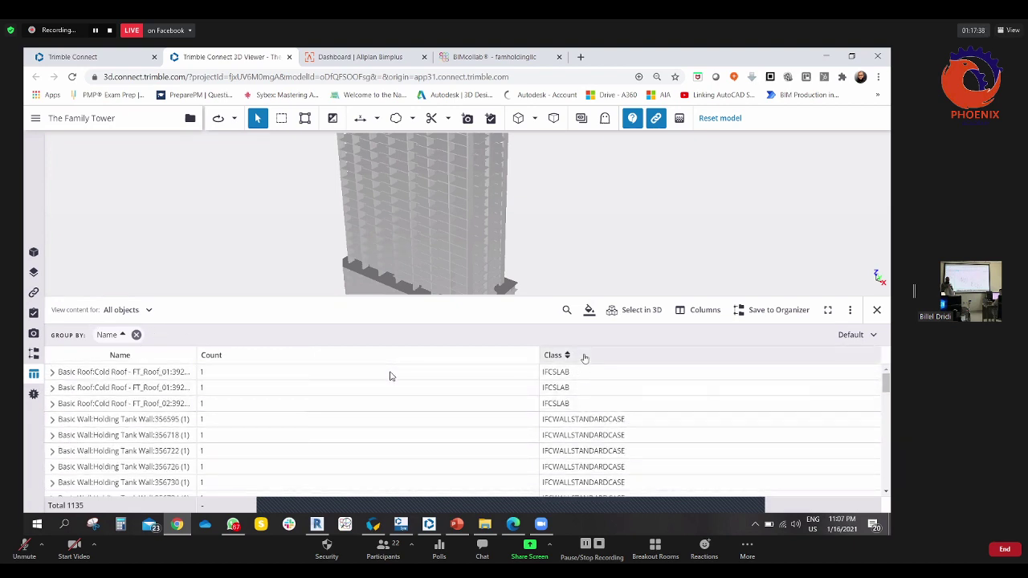
pyautogui.moveTo(585, 354); pyautogui.dragTo(209, 338)
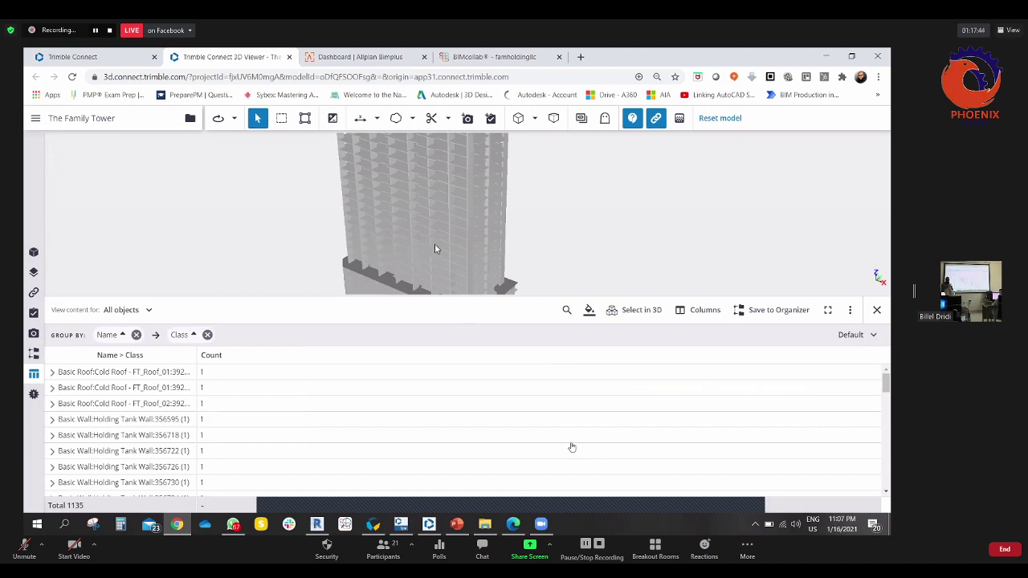
pyautogui.click(136, 334)
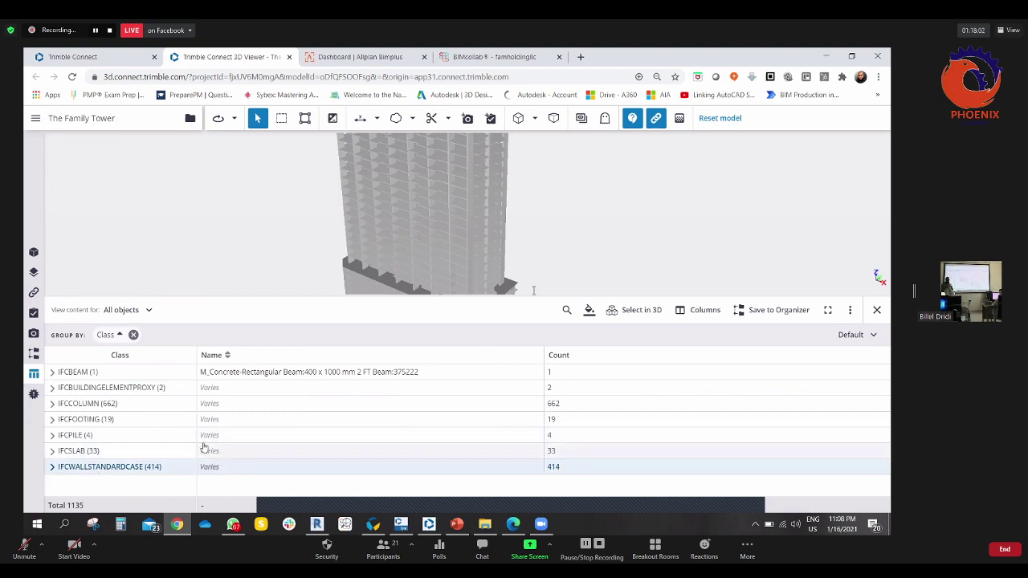
# - Filter the column properties for 'fire' and add the Pset_SlabCommon FireRating column
pyautogui.click(697, 310)
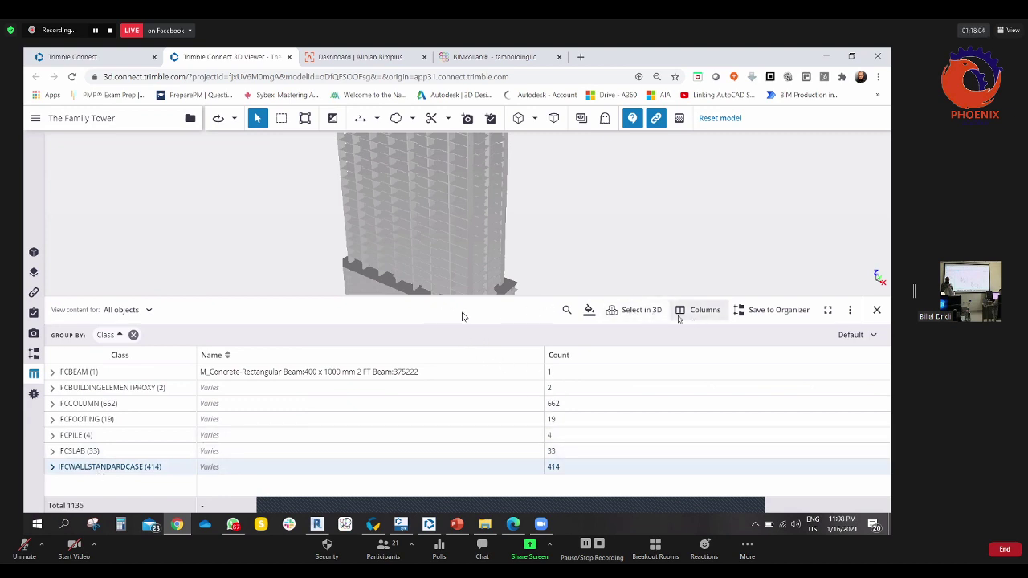
pyautogui.scroll(-5, 250, 317)
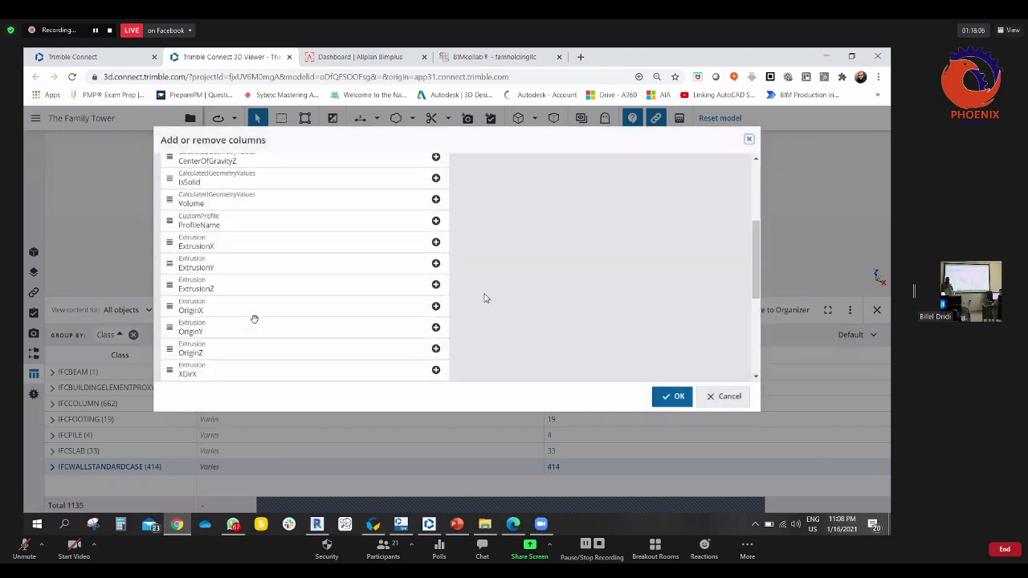
pyautogui.scroll(-3, 367, 211)
pyautogui.scroll(10, 356, 214)
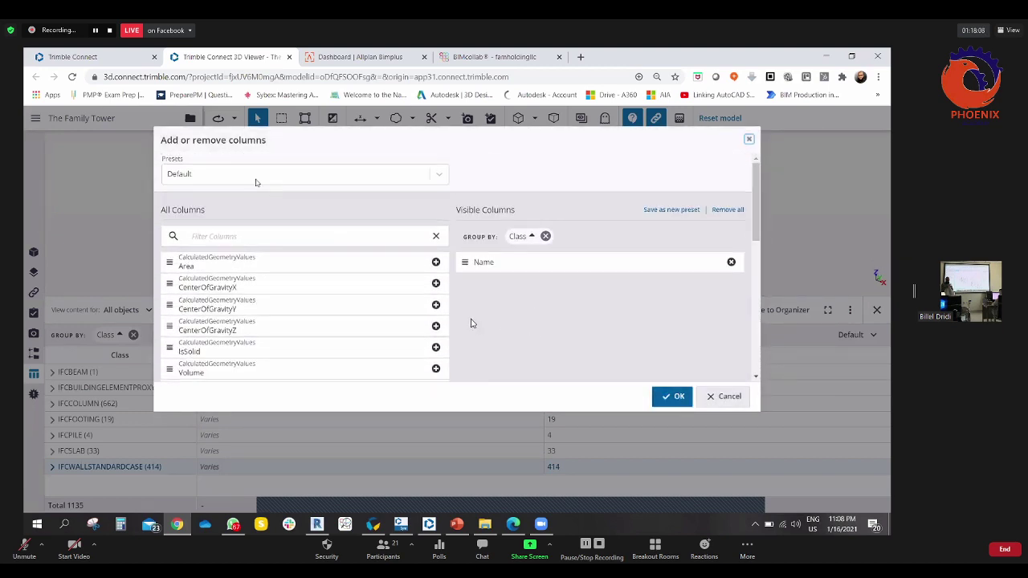
pyautogui.click(245, 174)
pyautogui.click(501, 336)
pyautogui.write('fire')
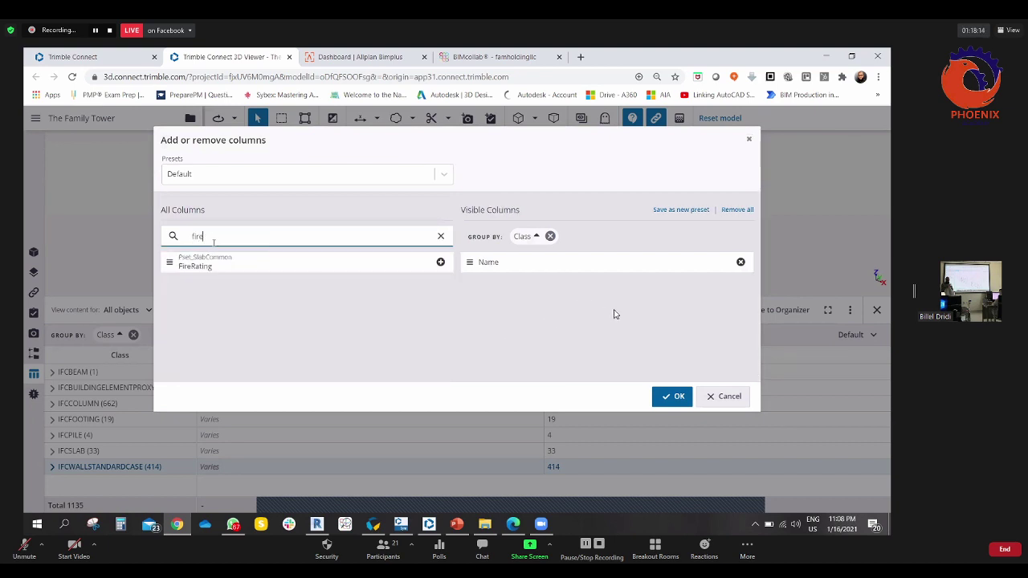
pyautogui.click(440, 263)
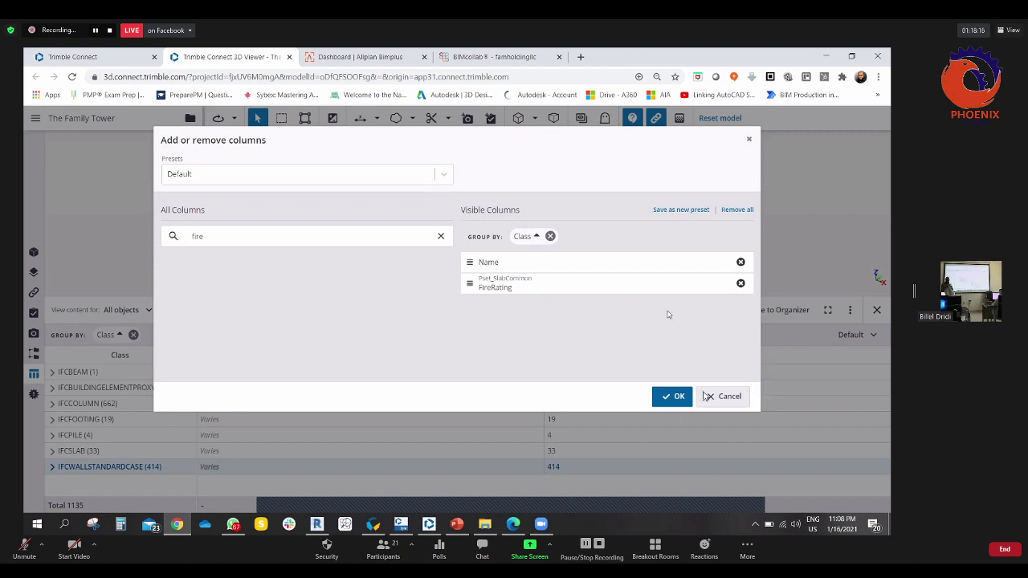
pyautogui.click(675, 396)
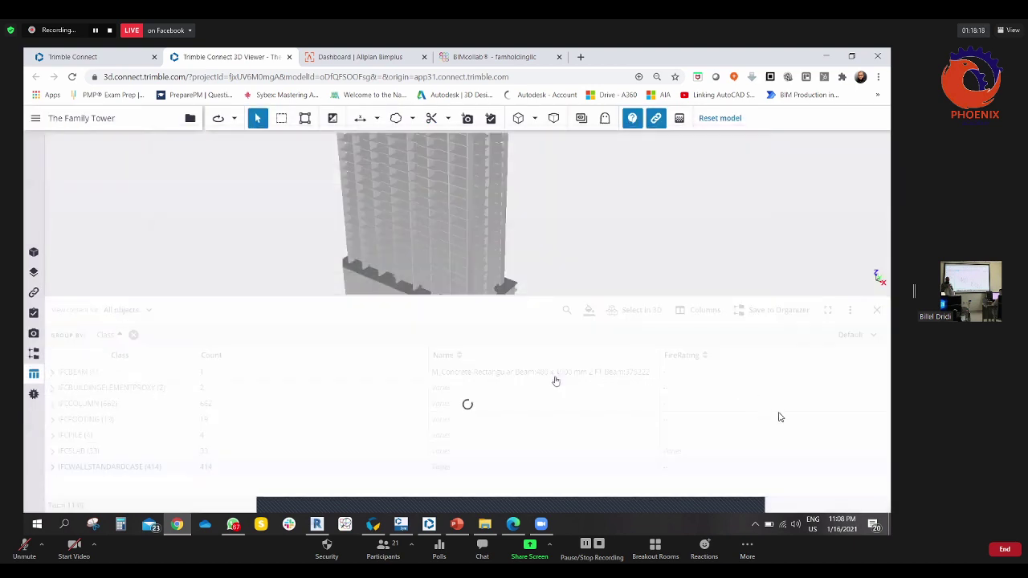
# - Try grouping by FireRating, inspect the Varies group, then regroup the table by Class
pyautogui.moveTo(682, 355); pyautogui.dragTo(227, 344)
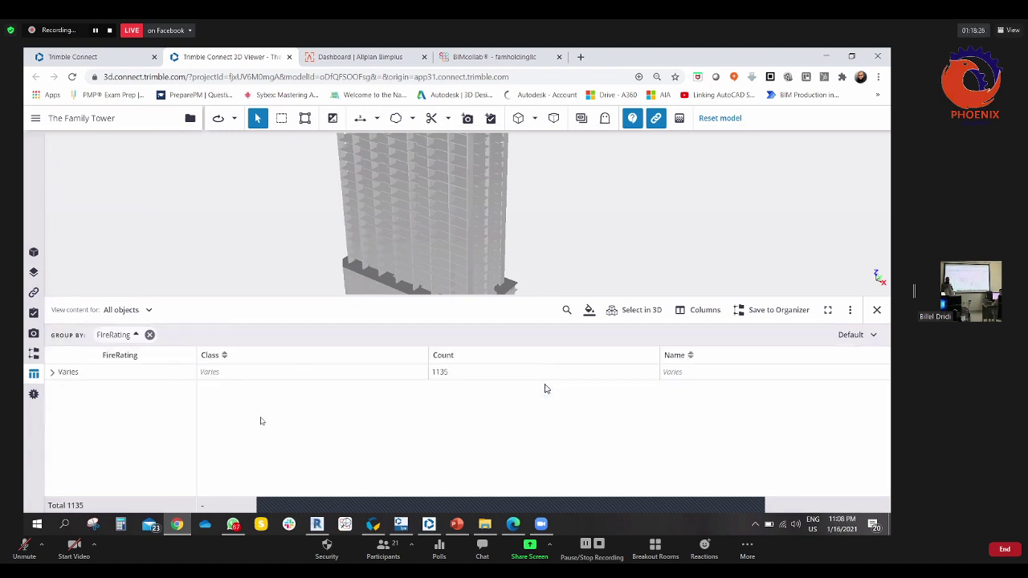
pyautogui.click(52, 372)
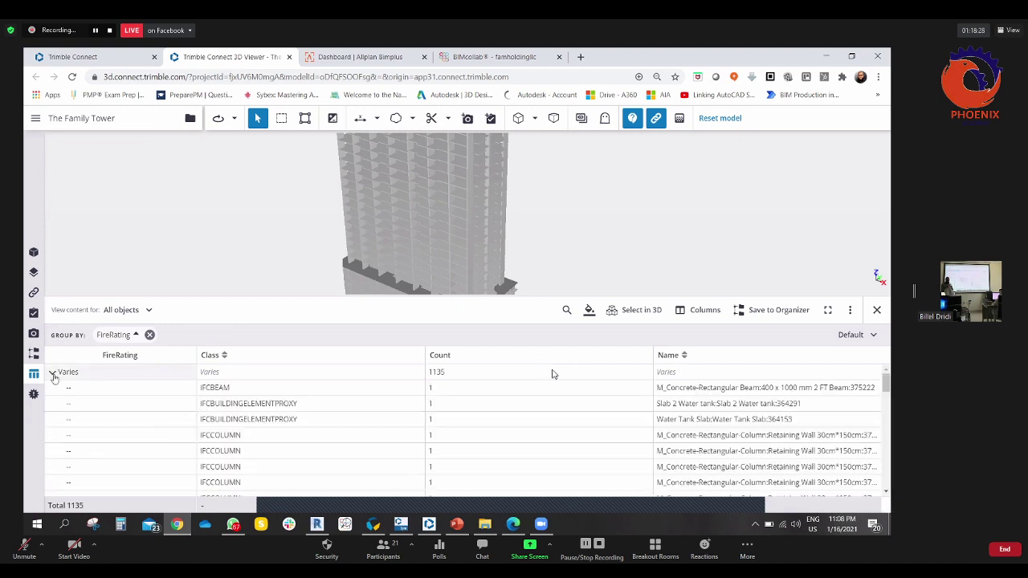
pyautogui.scroll(-5, 150, 409)
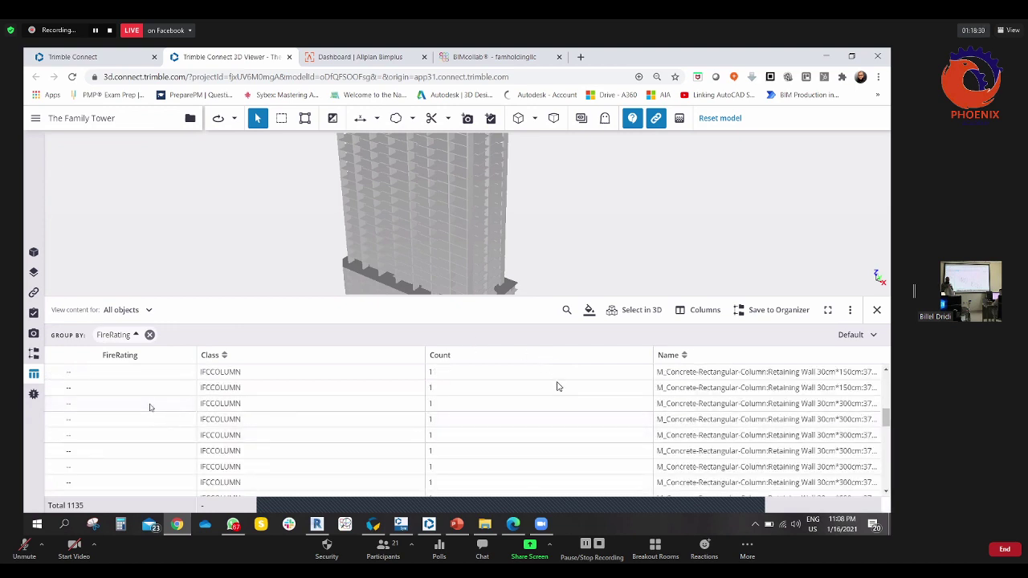
pyautogui.scroll(-2, 150, 409)
pyautogui.scroll(7, 150, 409)
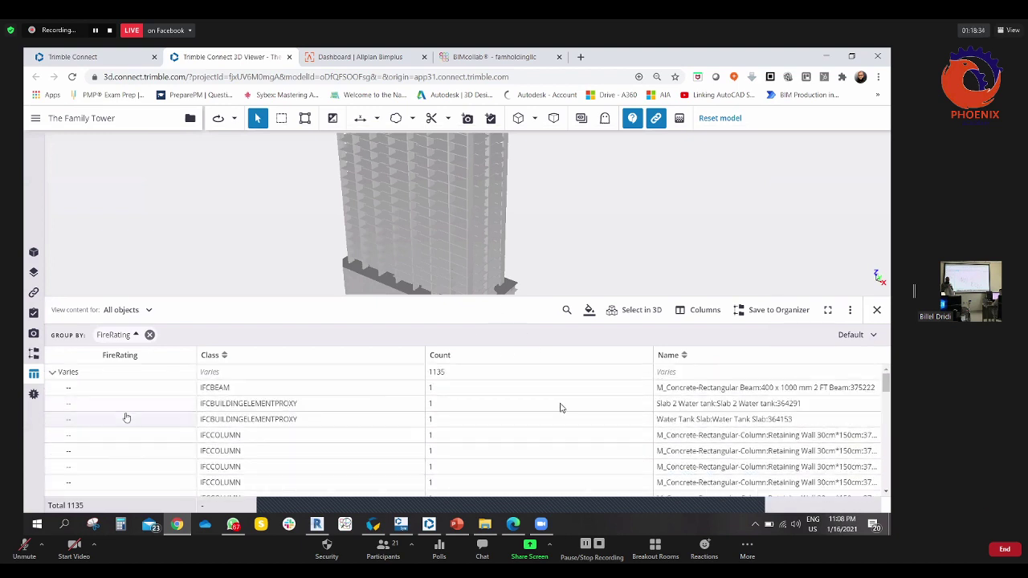
pyautogui.click(52, 372)
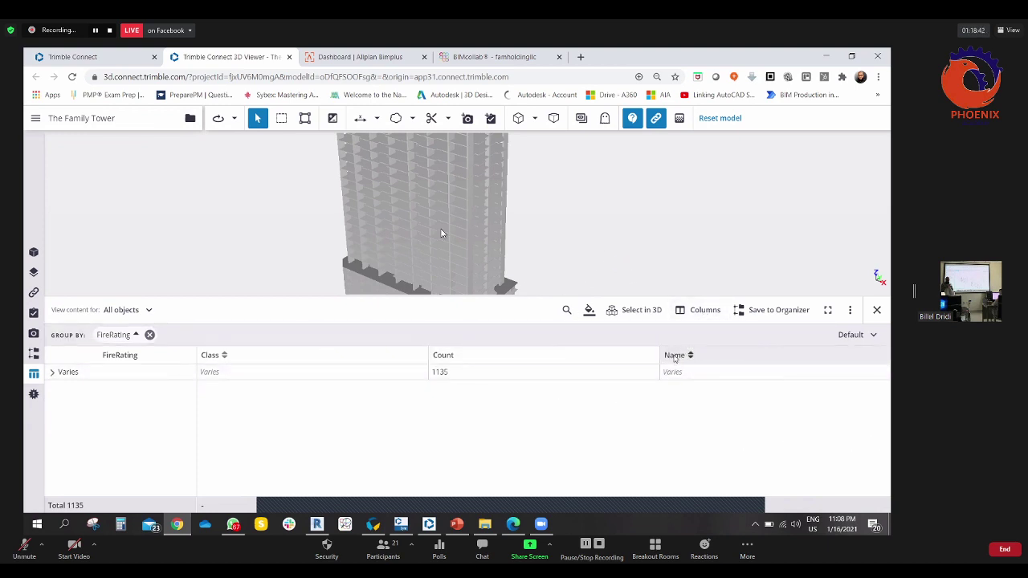
pyautogui.moveTo(228, 357); pyautogui.dragTo(193, 335)
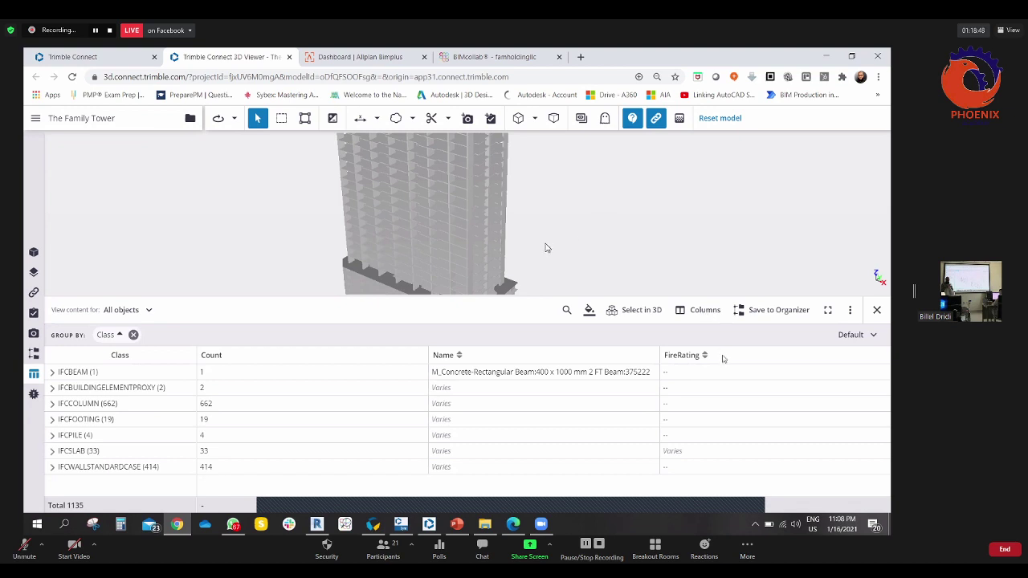
pyautogui.click(704, 311)
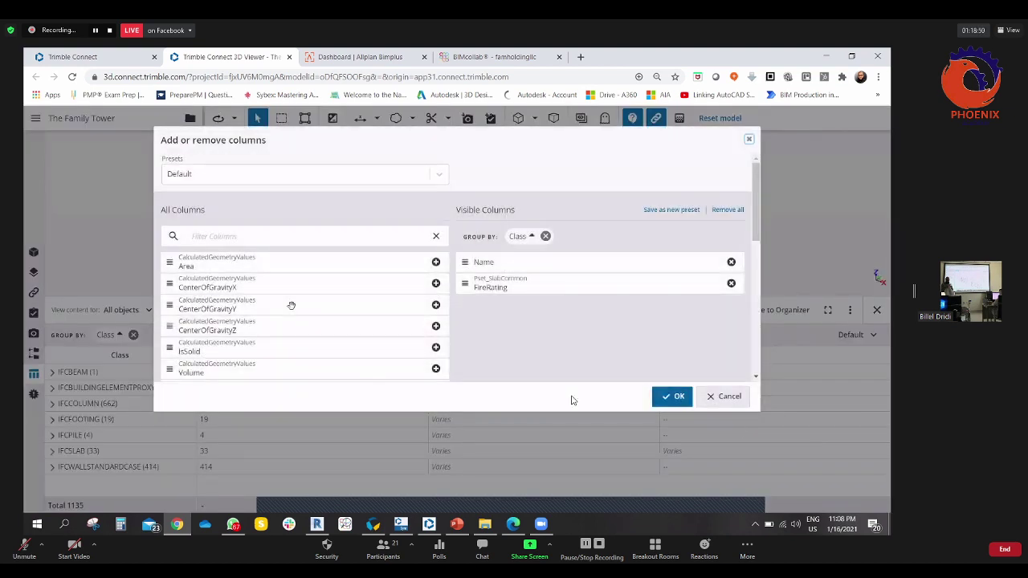
pyautogui.scroll(-2, 291, 306)
pyautogui.scroll(-5, 291, 306)
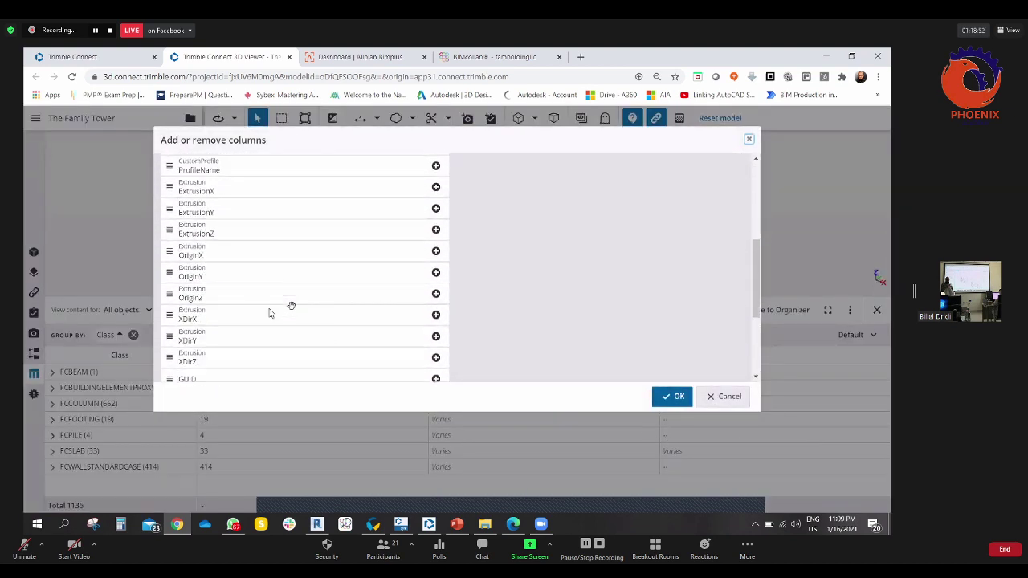
pyautogui.scroll(-1, 291, 302)
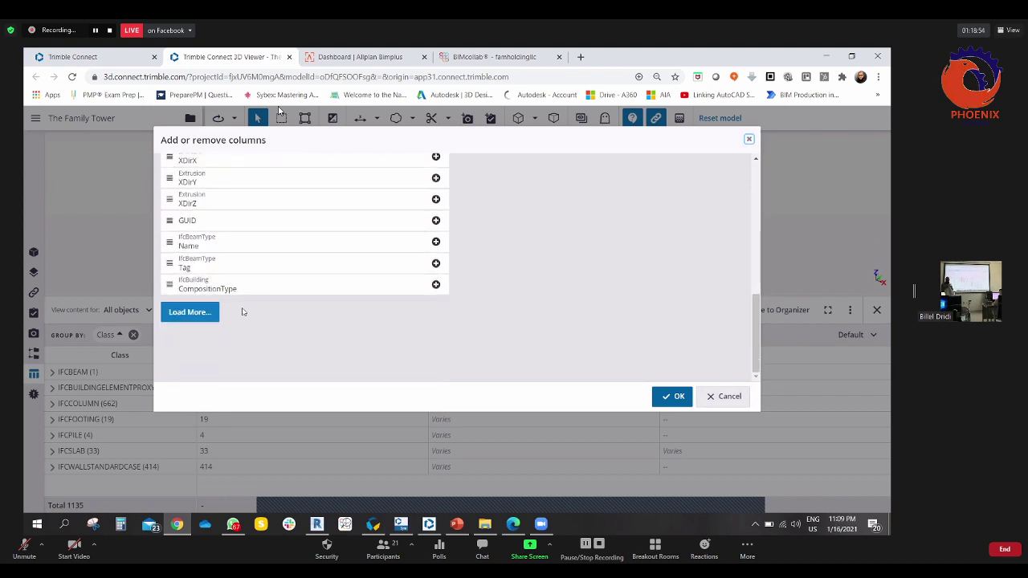
pyautogui.click(215, 311)
pyautogui.scroll(-1, 295, 294)
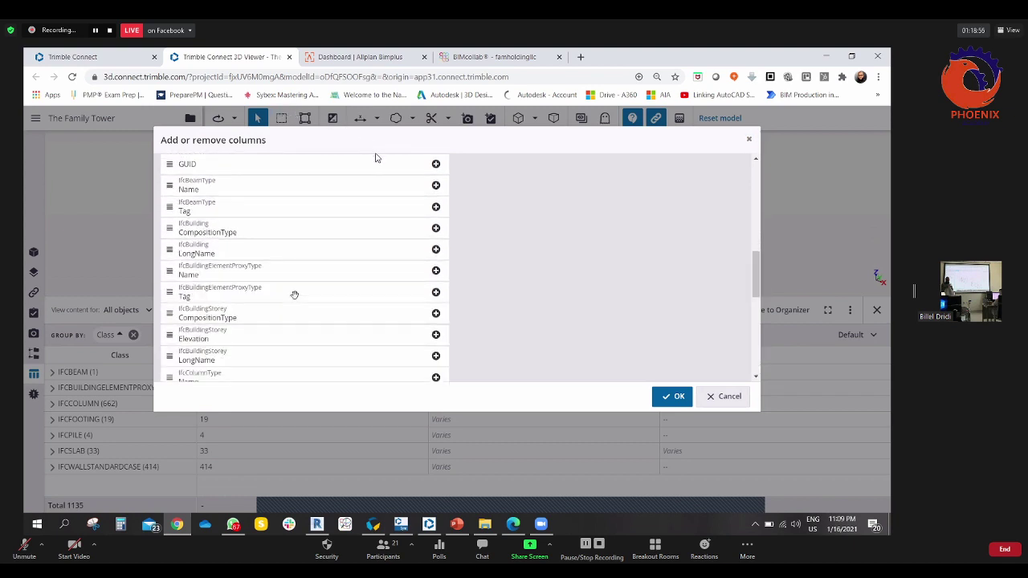
pyautogui.scroll(-3, 295, 295)
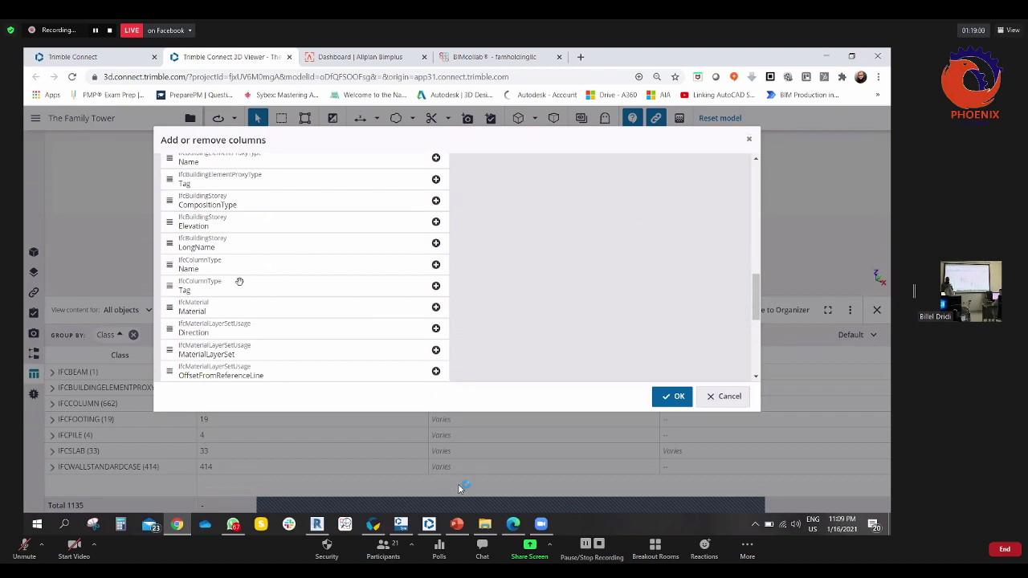
pyautogui.scroll(-1, 240, 281)
pyautogui.scroll(-3, 240, 282)
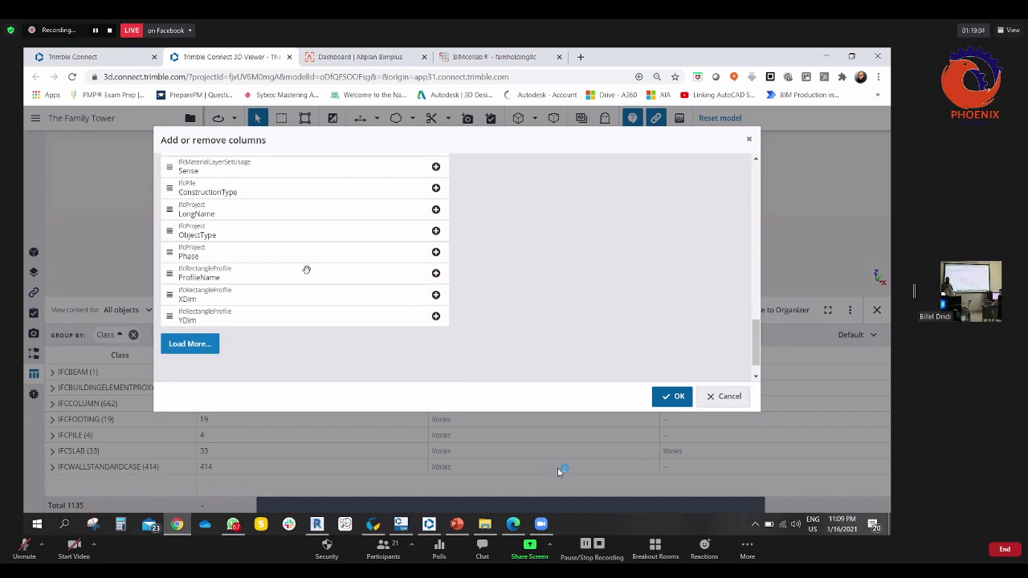
pyautogui.scroll(5, 381, 282)
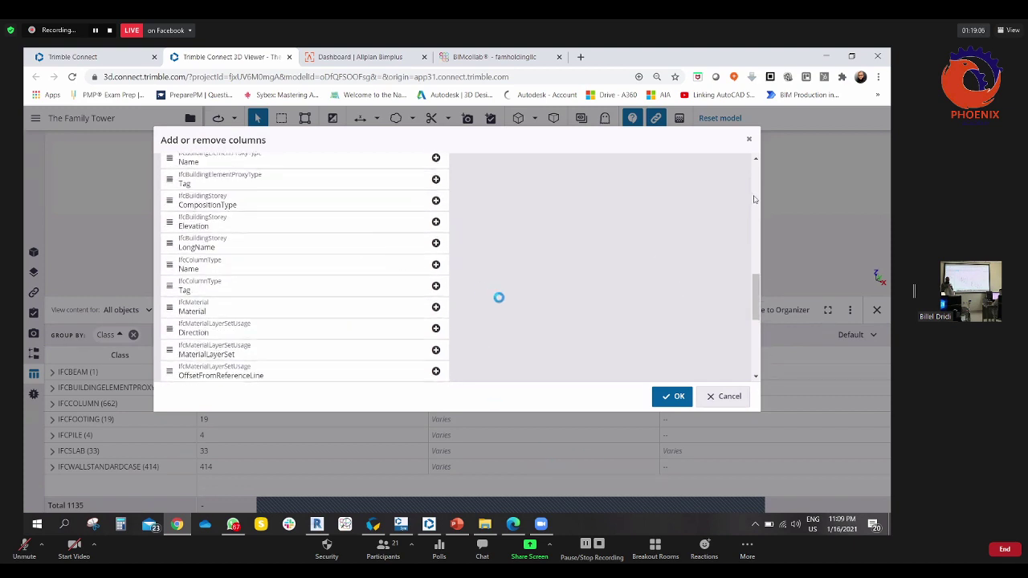
pyautogui.click(750, 141)
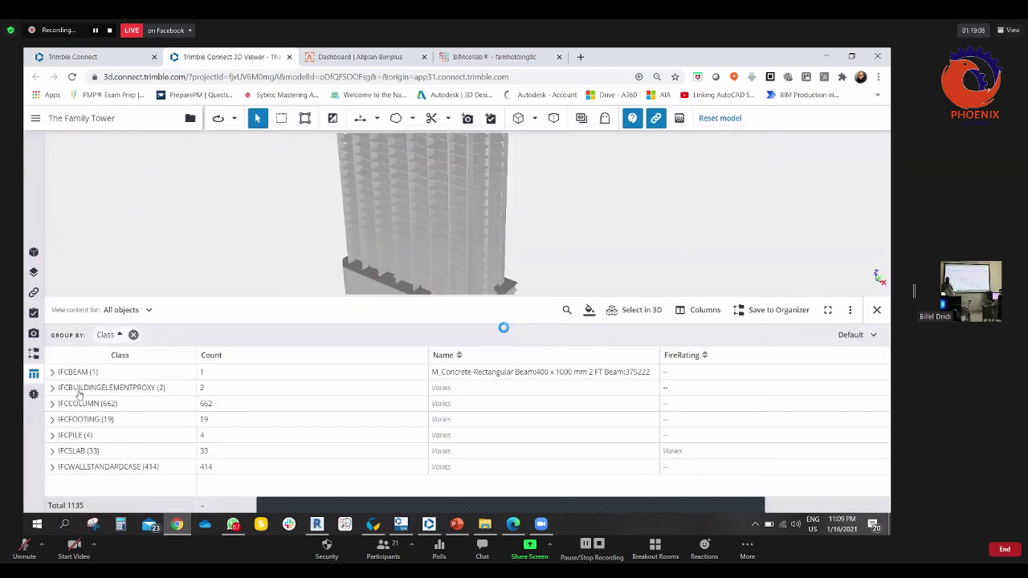
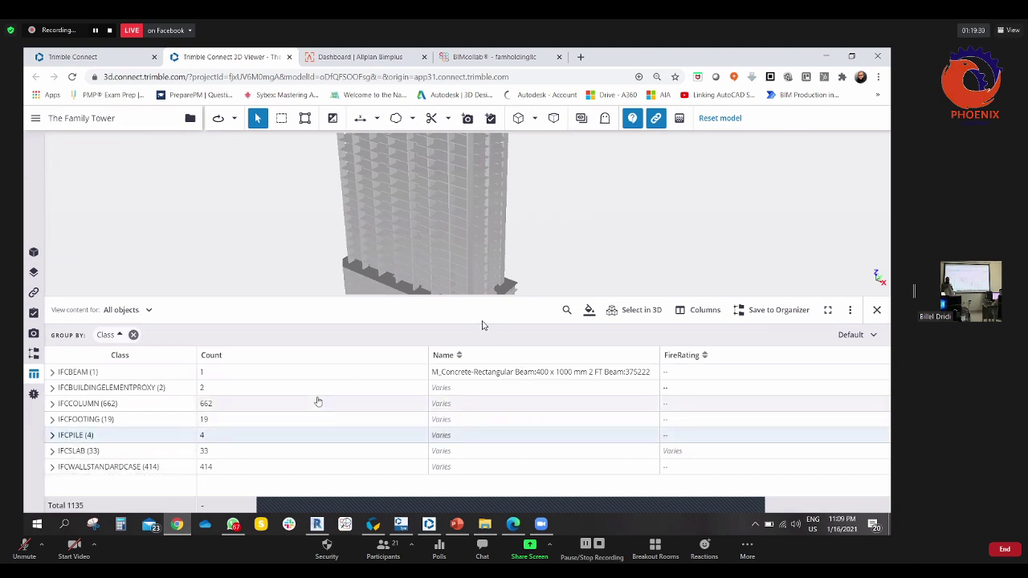
# - Enlarge the 3D view, select the four IFCPILE objects, and isolate them
pyautogui.moveTo(441, 212); pyautogui.dragTo(377, 145)
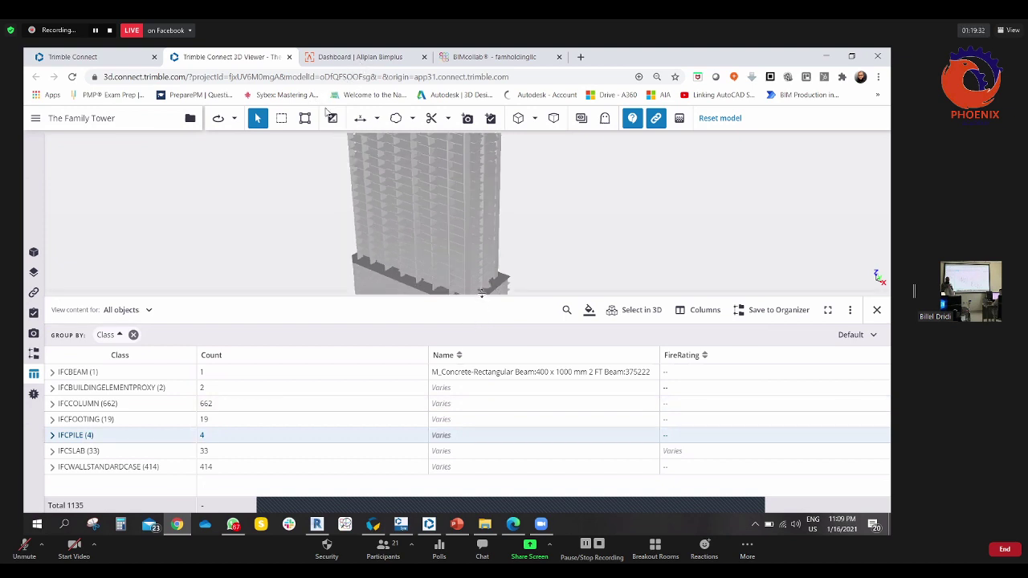
pyautogui.moveTo(482, 294); pyautogui.dragTo(370, 402)
pyautogui.moveTo(300, 409); pyautogui.dragTo(298, 302)
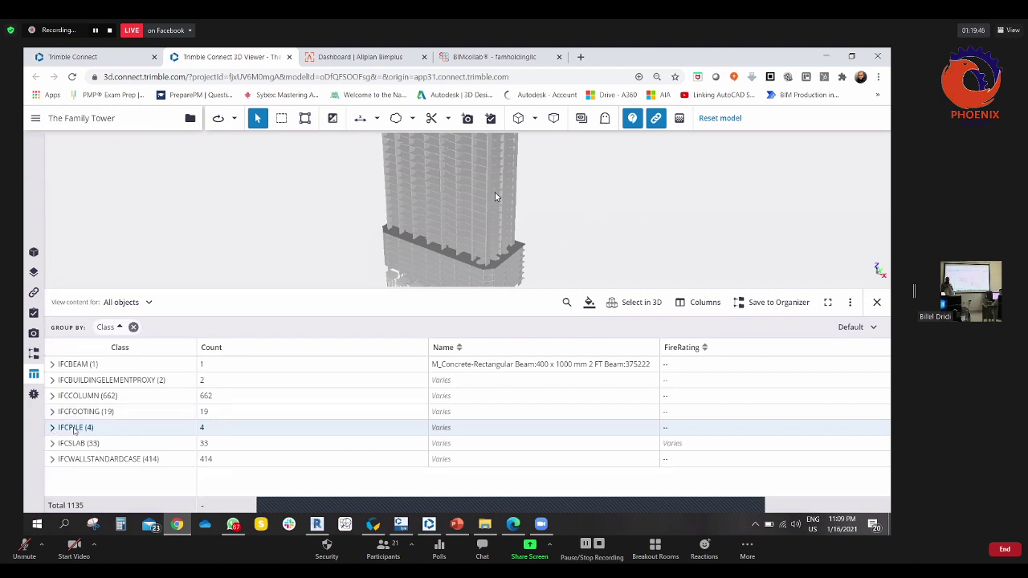
pyautogui.click(650, 303)
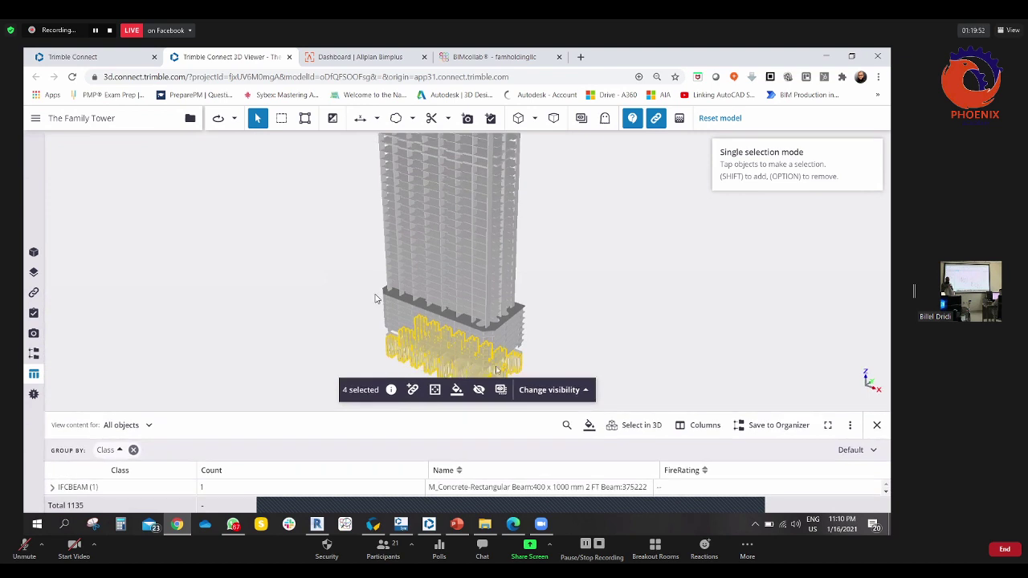
pyautogui.click(584, 391)
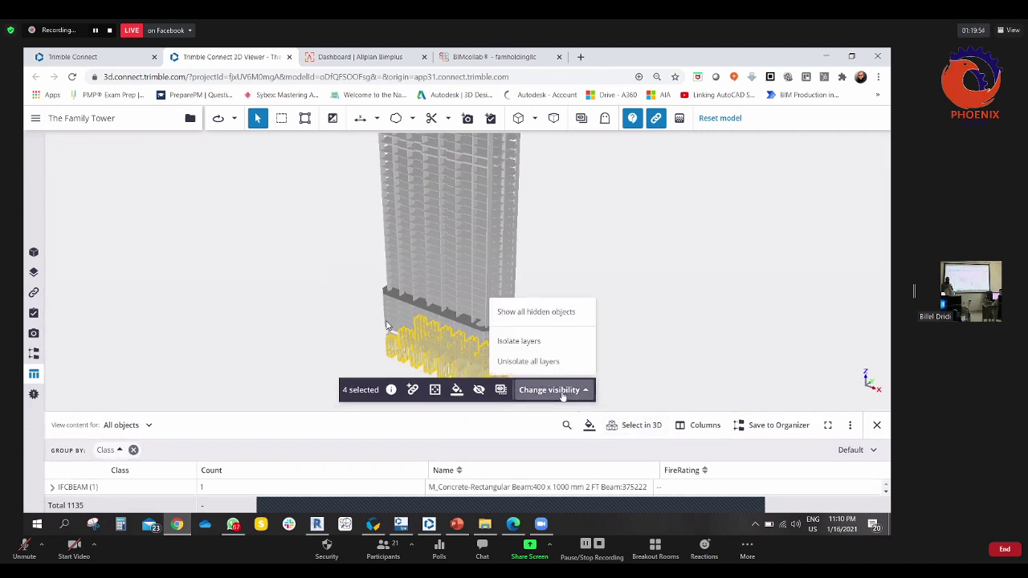
pyautogui.click(530, 347)
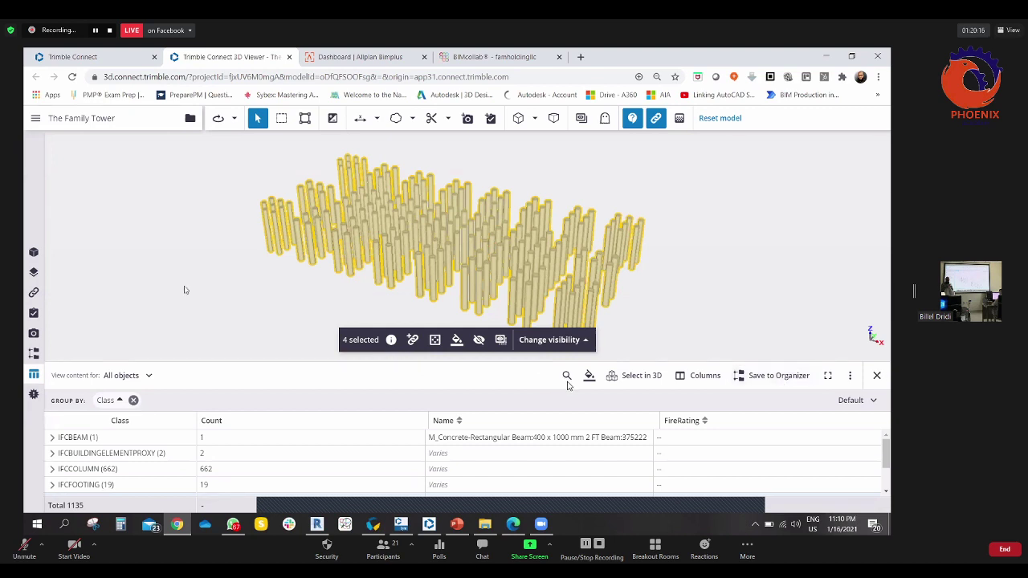
# - Close the object table, open the Organizer, and expand the Class group
pyautogui.click(34, 354)
pyautogui.click(34, 355)
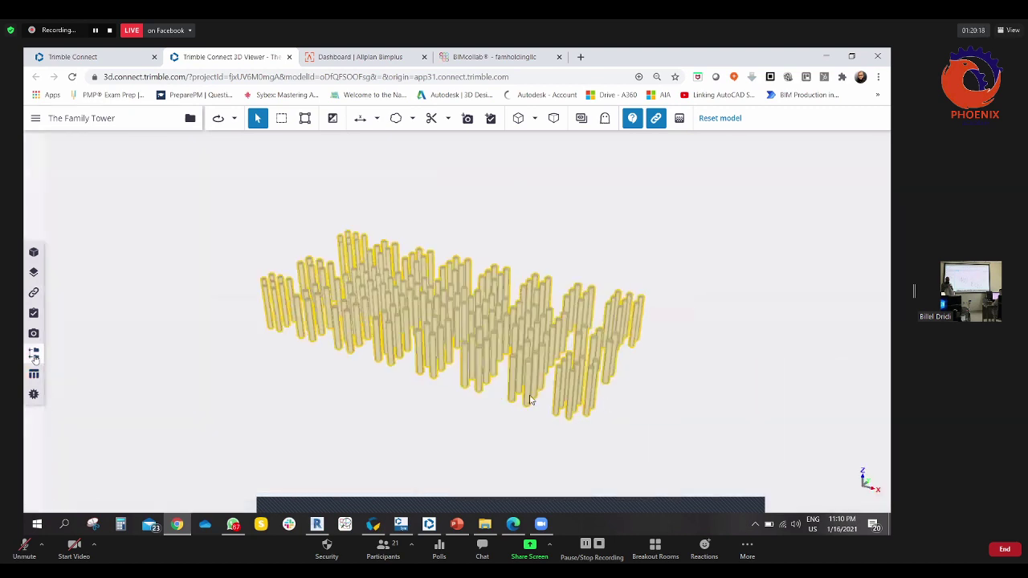
pyautogui.click(272, 214)
pyautogui.click(34, 355)
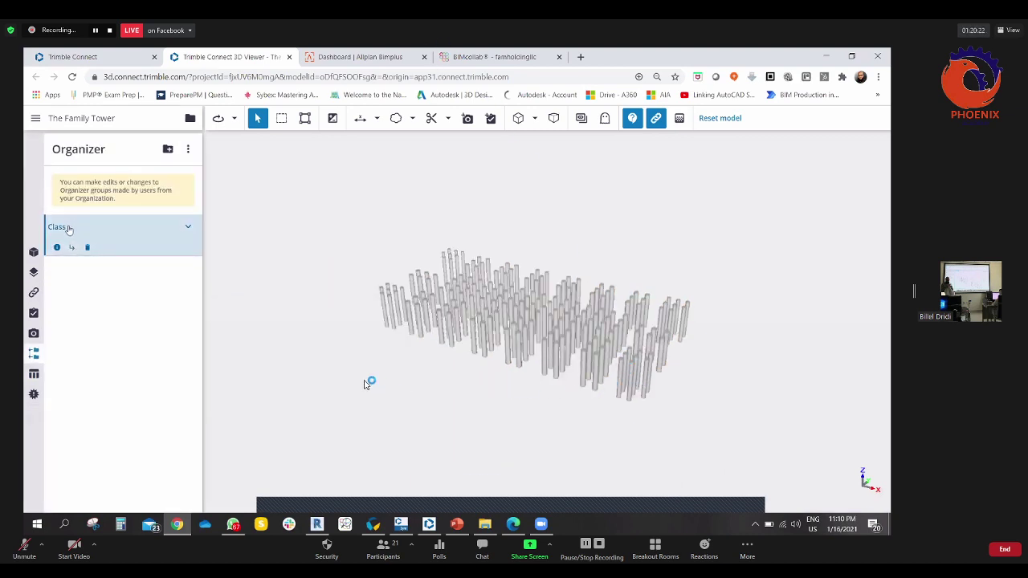
pyautogui.click(69, 229)
# - Clear the object selection and collapse the Class group beside the piles
pyautogui.click(578, 377)
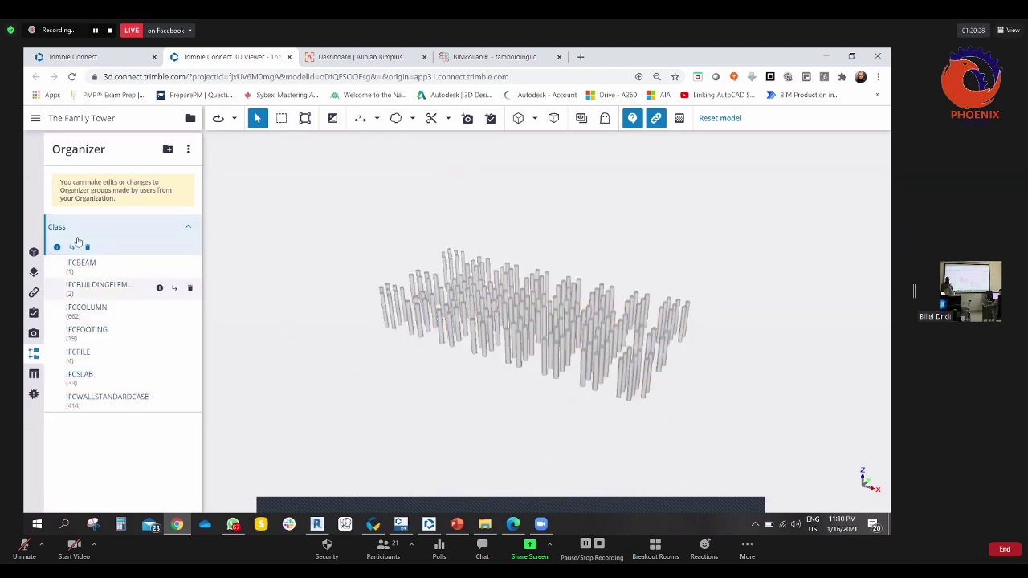
pyautogui.click(188, 231)
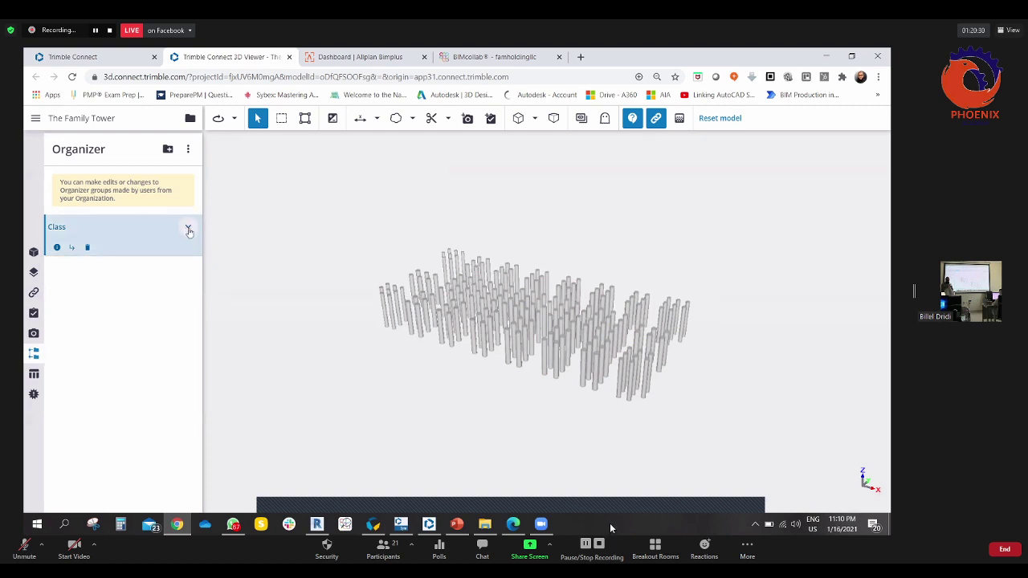
pyautogui.click(425, 367)
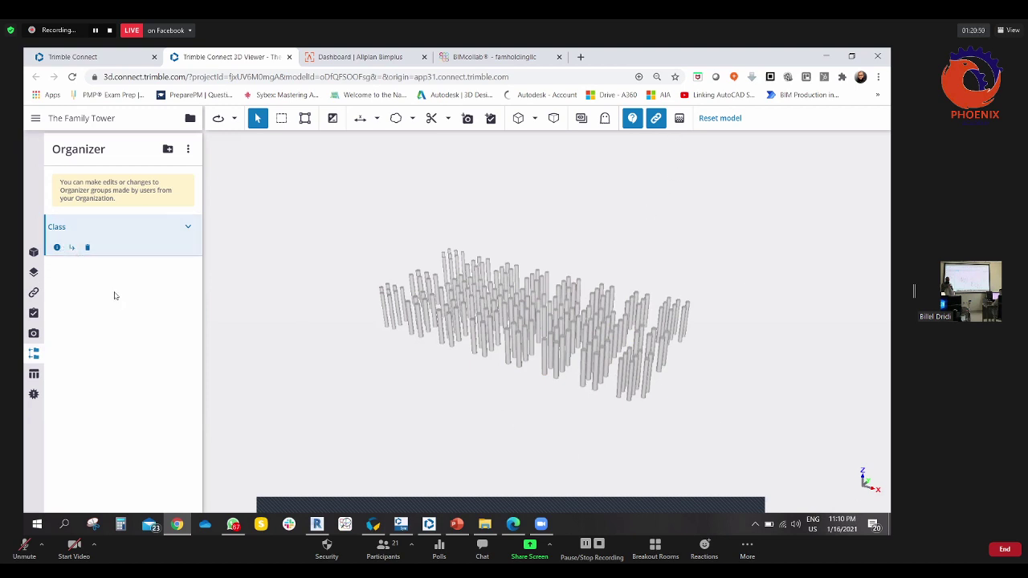
pyautogui.click(87, 254)
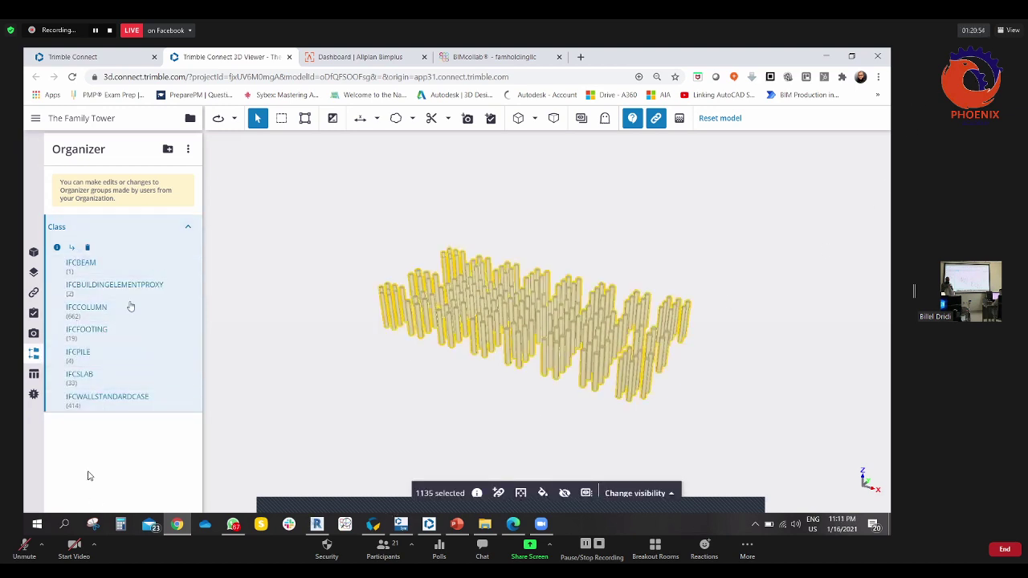
pyautogui.click(78, 230)
pyautogui.moveTo(529, 342); pyautogui.dragTo(515, 338)
pyautogui.click(190, 228)
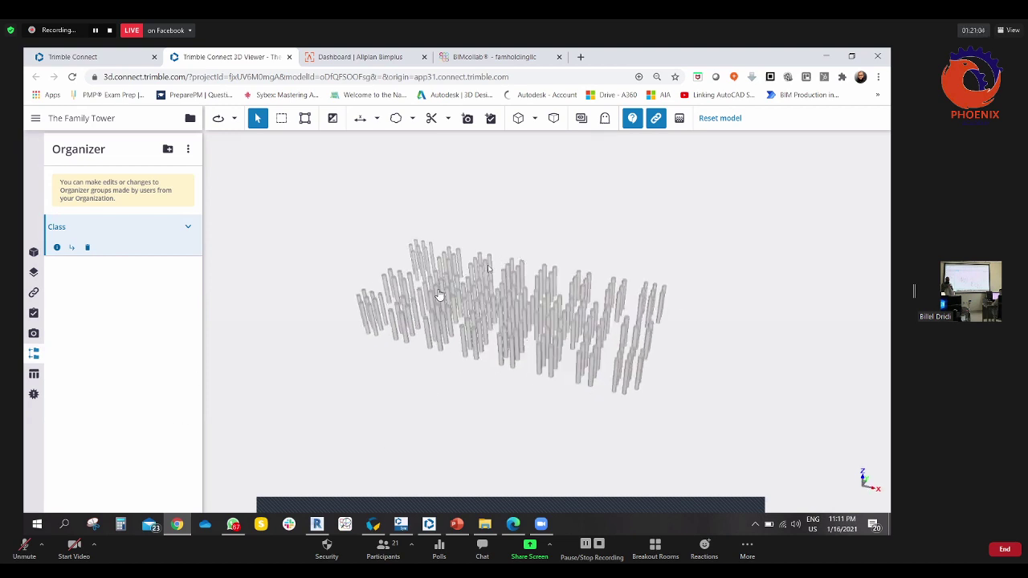
# - Colour the IFCFOOTING class red and ghost the rest of the building
pyautogui.click(33, 374)
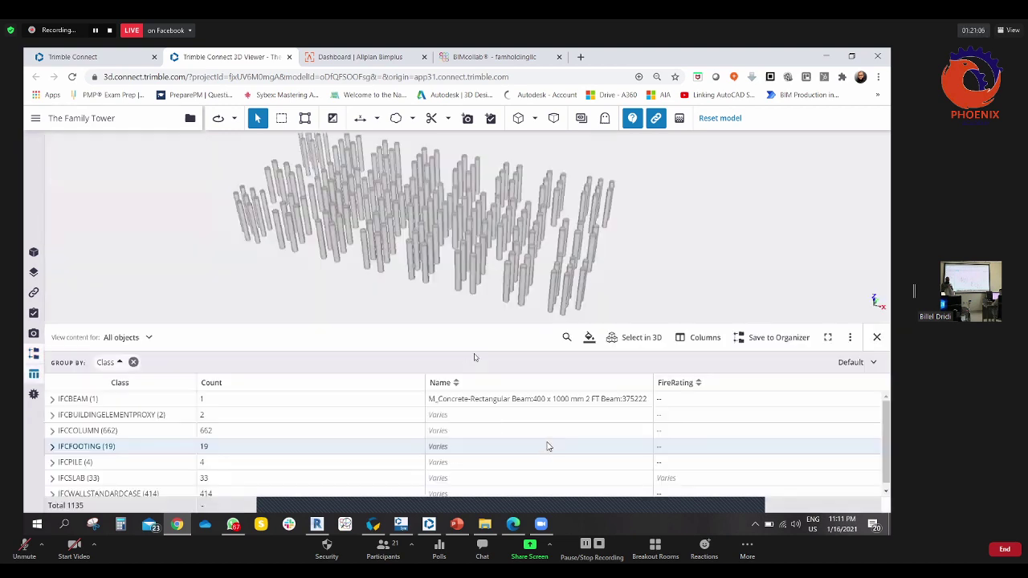
pyautogui.rightClick(101, 449)
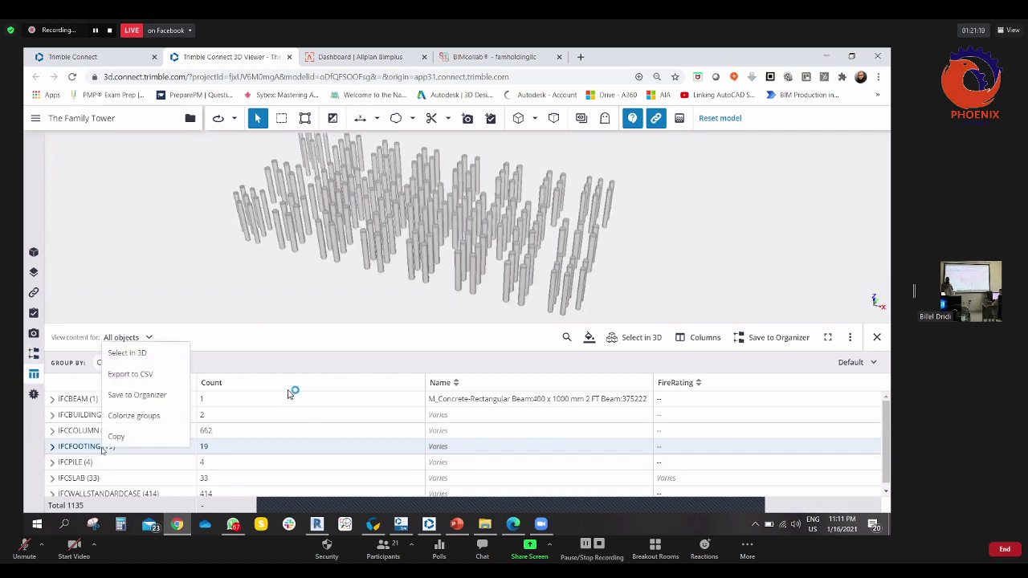
pyautogui.click(135, 416)
pyautogui.scroll(-2, 378, 277)
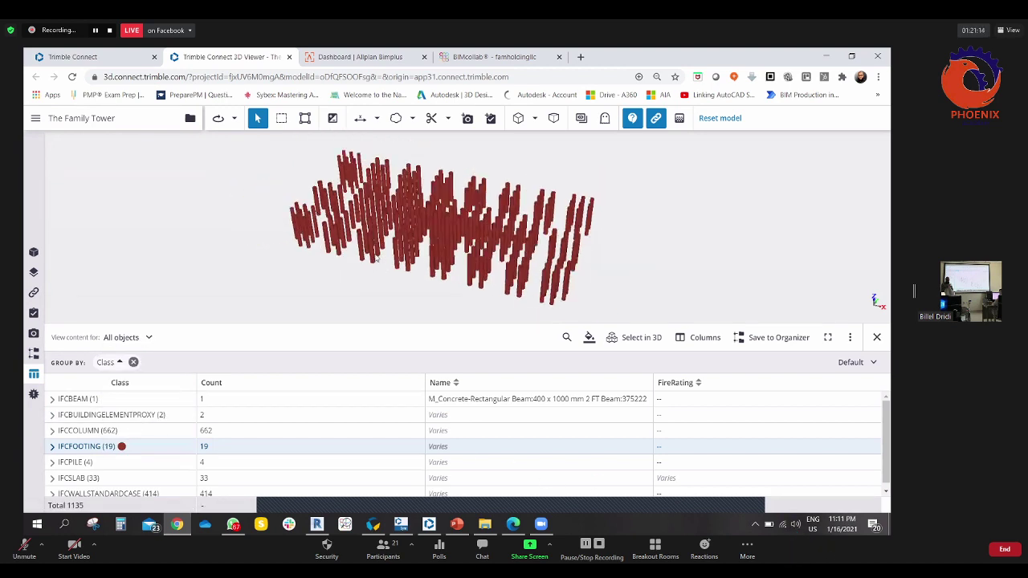
pyautogui.scroll(1, 480, 263)
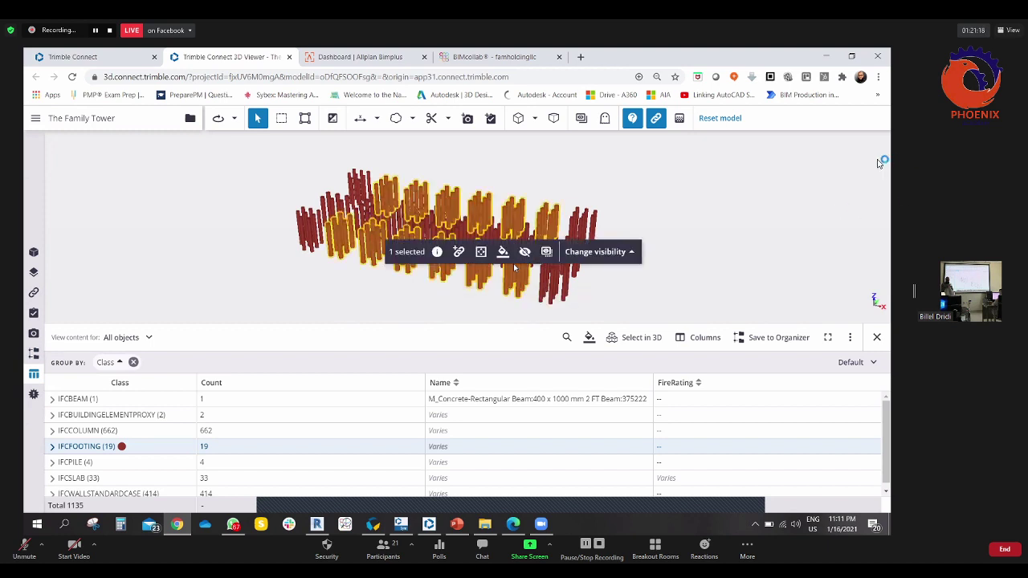
pyautogui.click(633, 251)
pyautogui.click(627, 222)
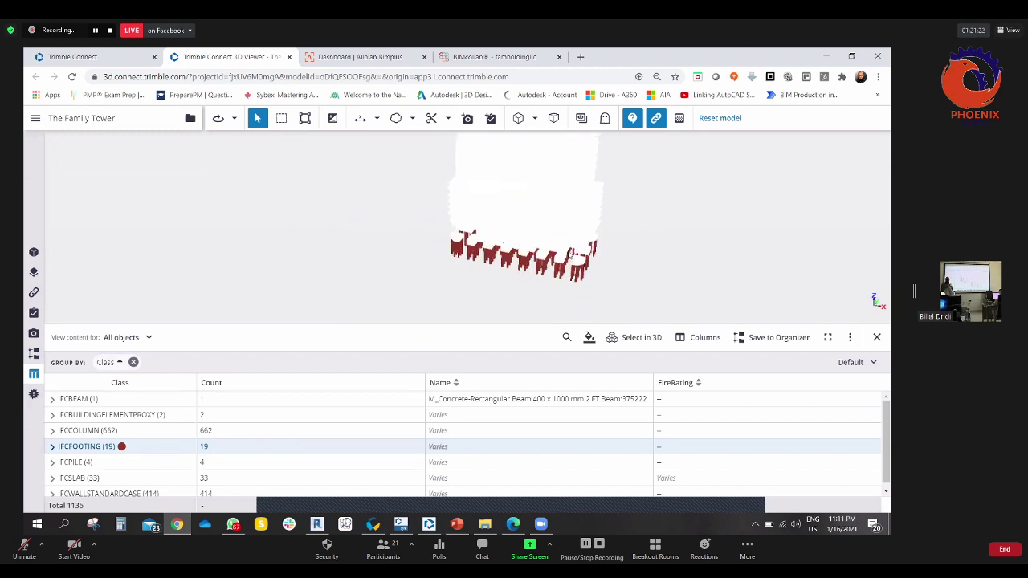
pyautogui.moveTo(573, 259); pyautogui.dragTo(640, 444)
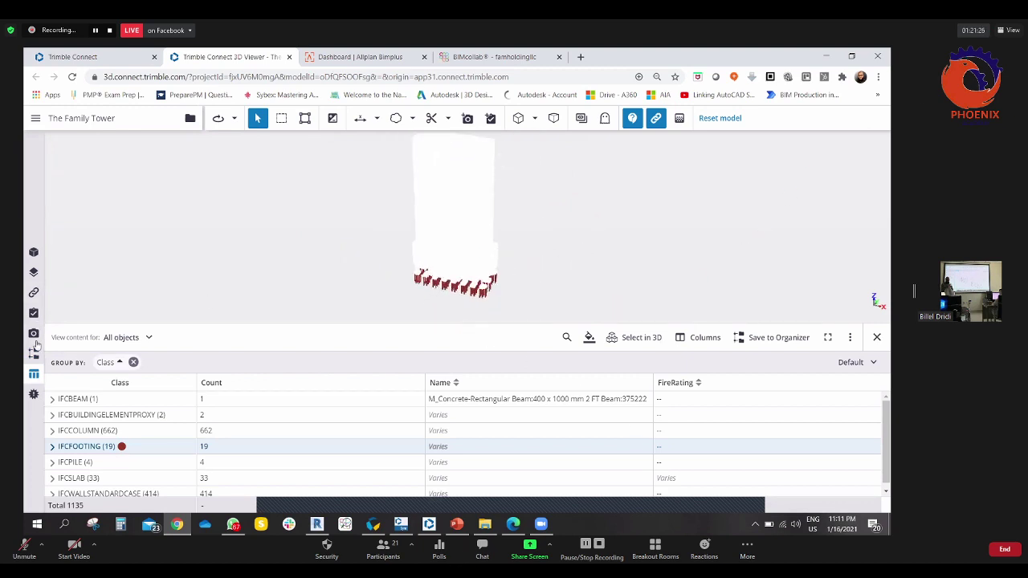
# - Delete the Class group from the Organizer
pyautogui.click(33, 350)
pyautogui.click(72, 228)
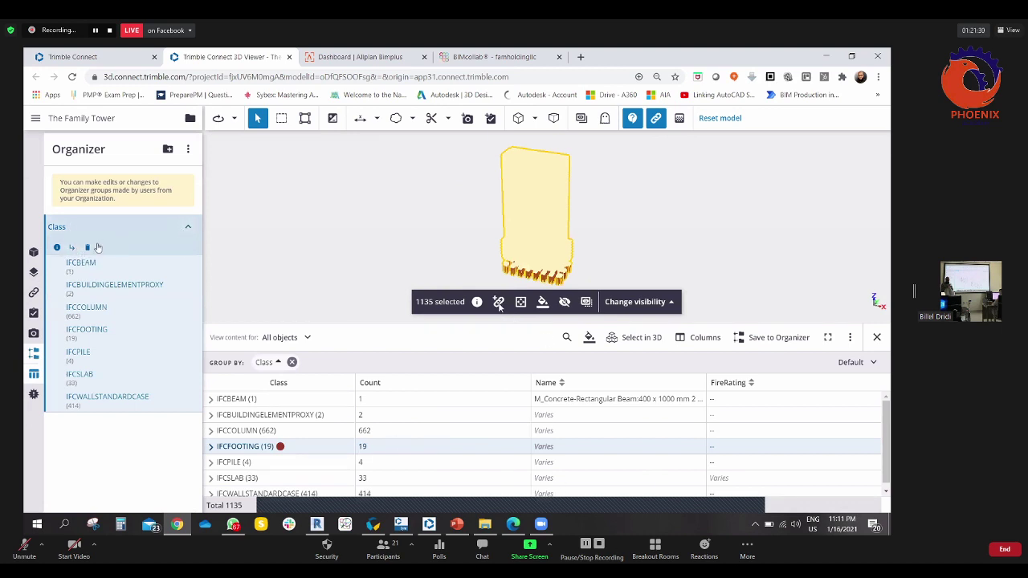
pyautogui.click(88, 247)
pyautogui.click(489, 333)
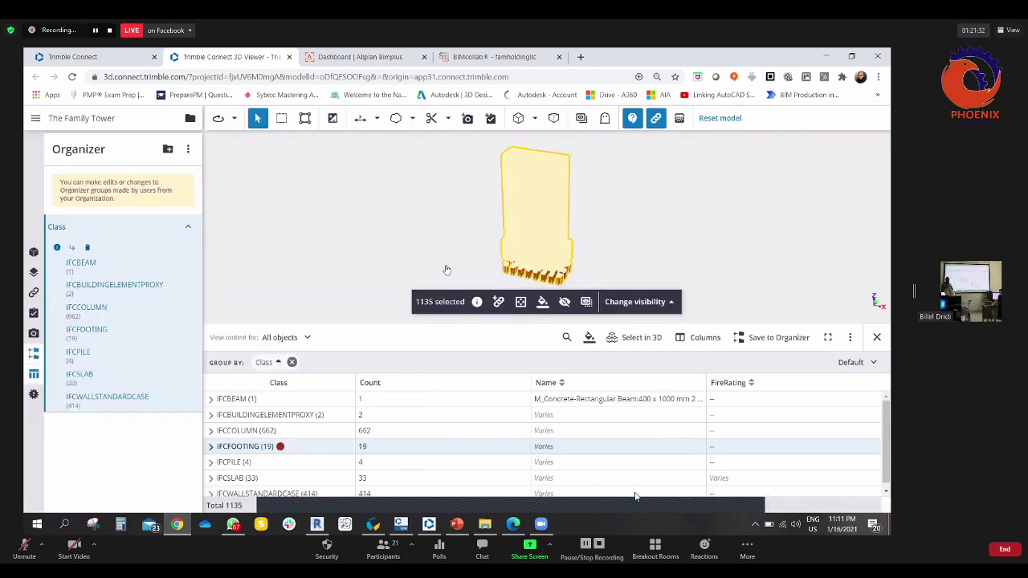
pyautogui.moveTo(439, 239); pyautogui.dragTo(356, 368)
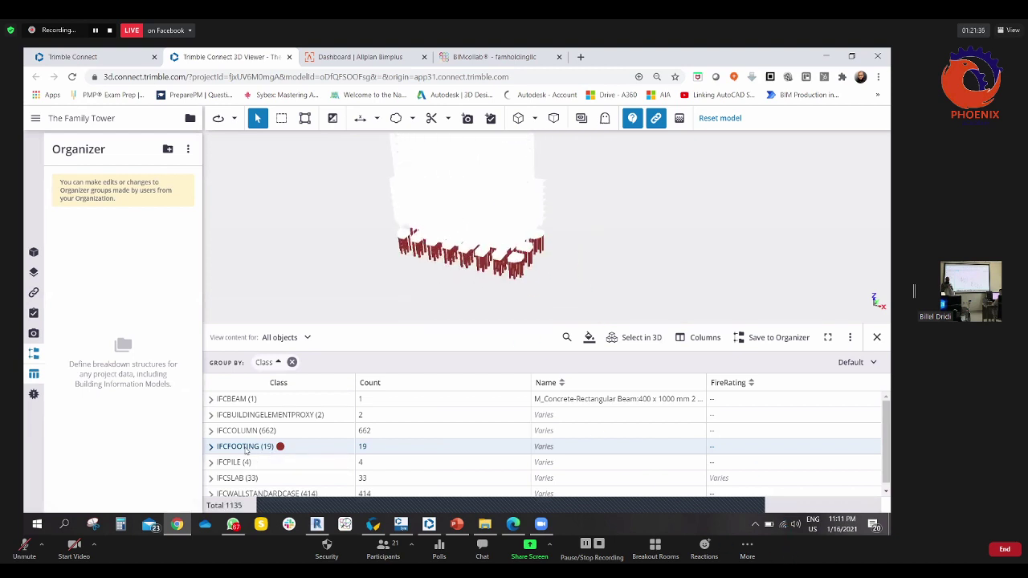
# - Create a 'Piles' Organizer group with a subgroup linked to two pile objects
pyautogui.click(631, 339)
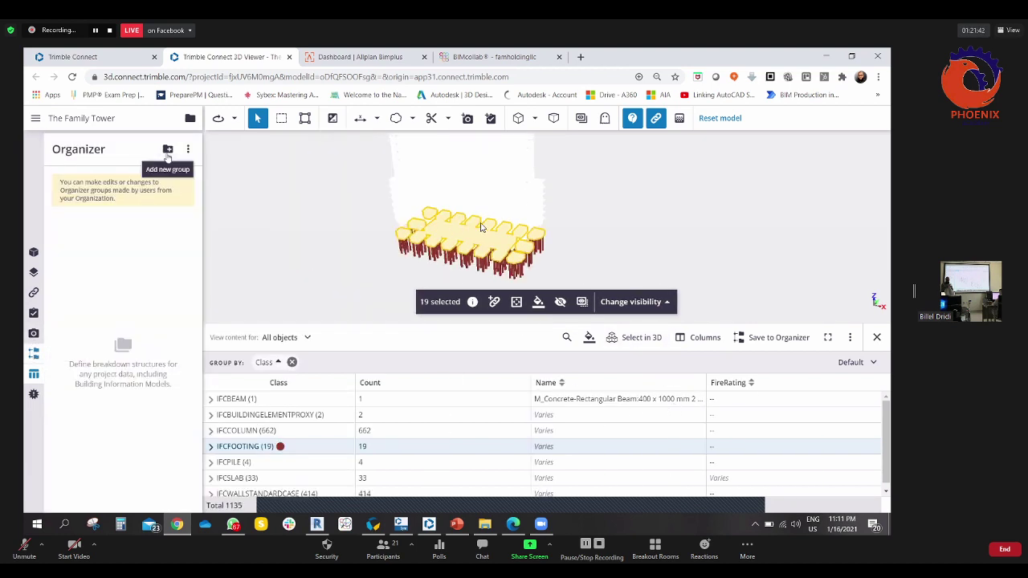
pyautogui.click(168, 148)
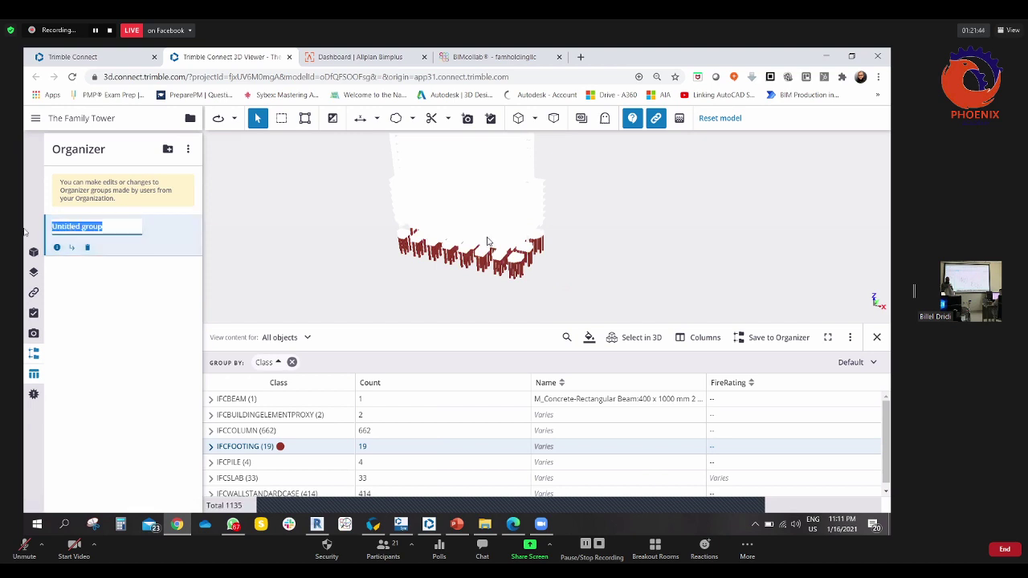
pyautogui.write('Piles')
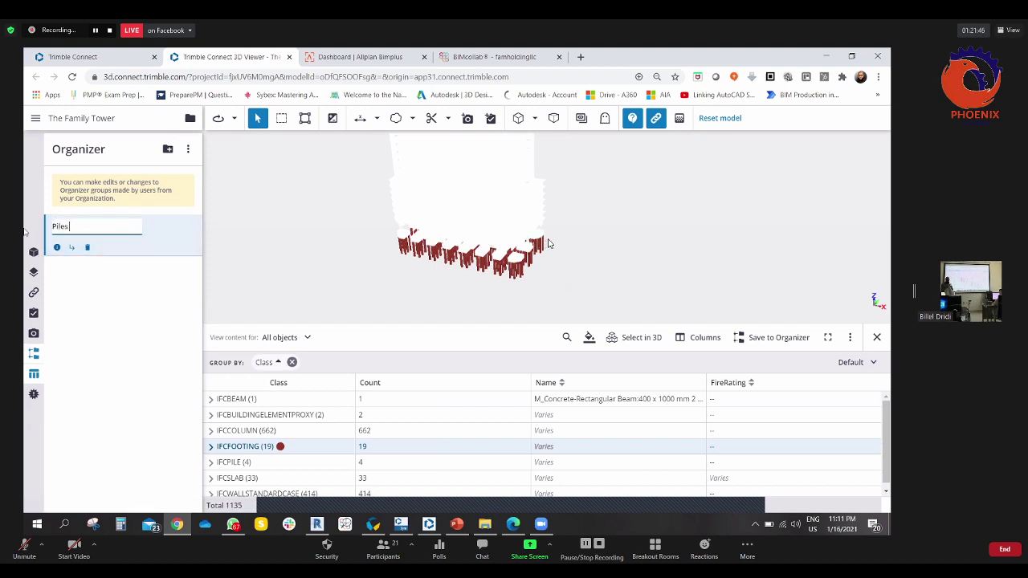
pyautogui.click(71, 248)
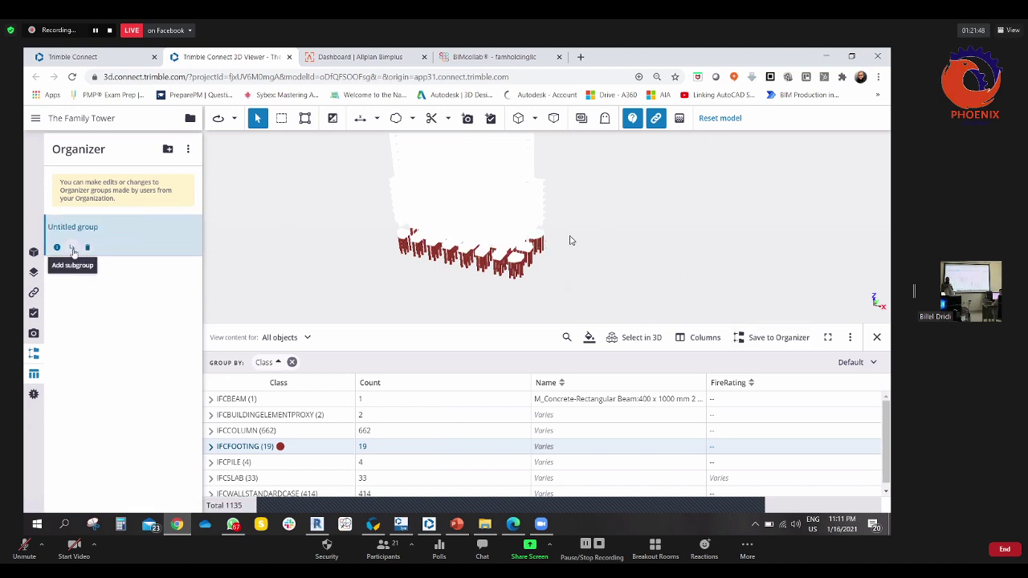
pyautogui.click(541, 274)
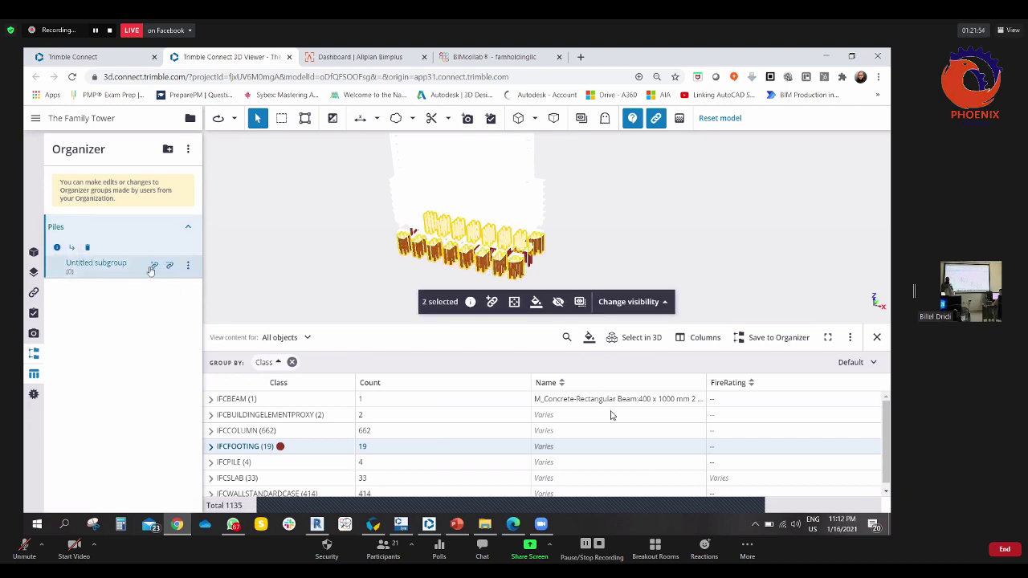
pyautogui.click(152, 268)
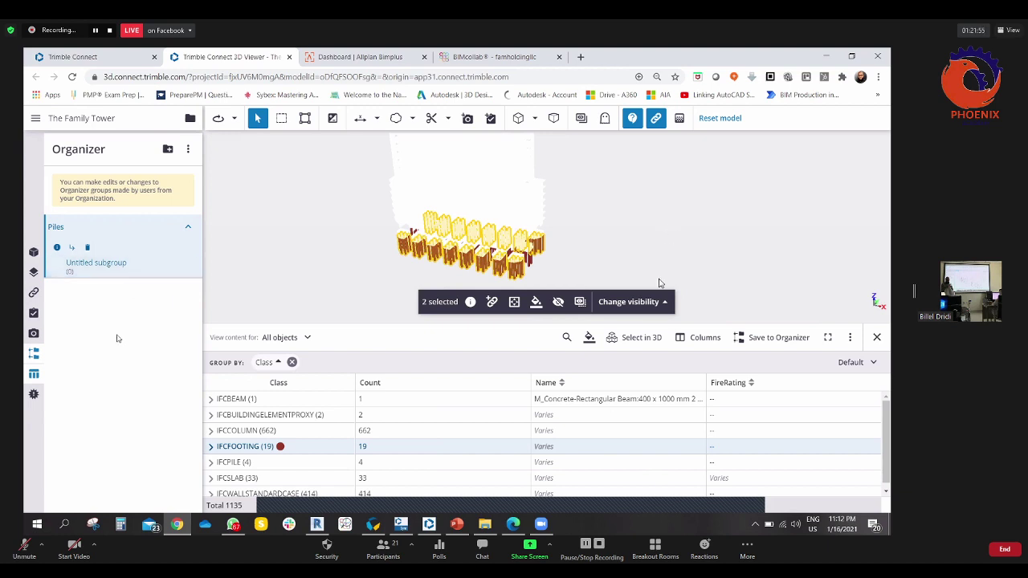
# - Clear the selection, then re-expand the Piles group and select its objects
pyautogui.click(462, 197)
pyautogui.moveTo(457, 193); pyautogui.dragTo(521, 197)
pyautogui.click(185, 229)
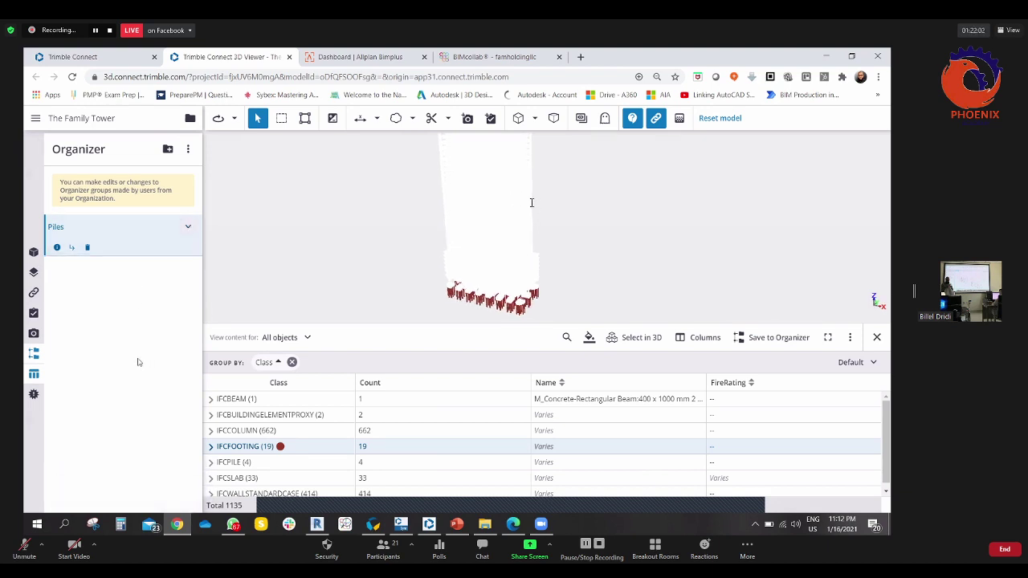
pyautogui.click(50, 233)
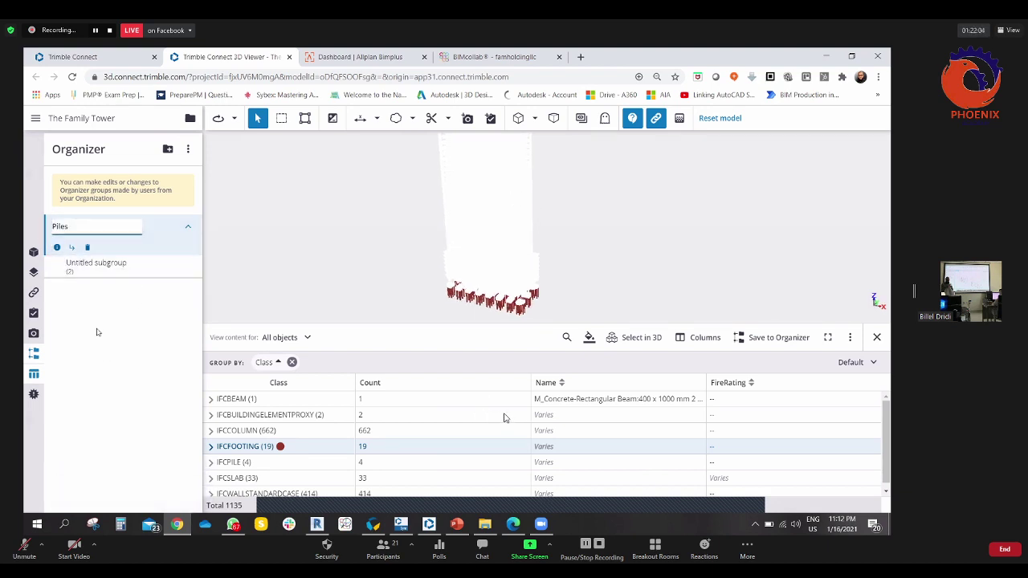
pyautogui.click(48, 251)
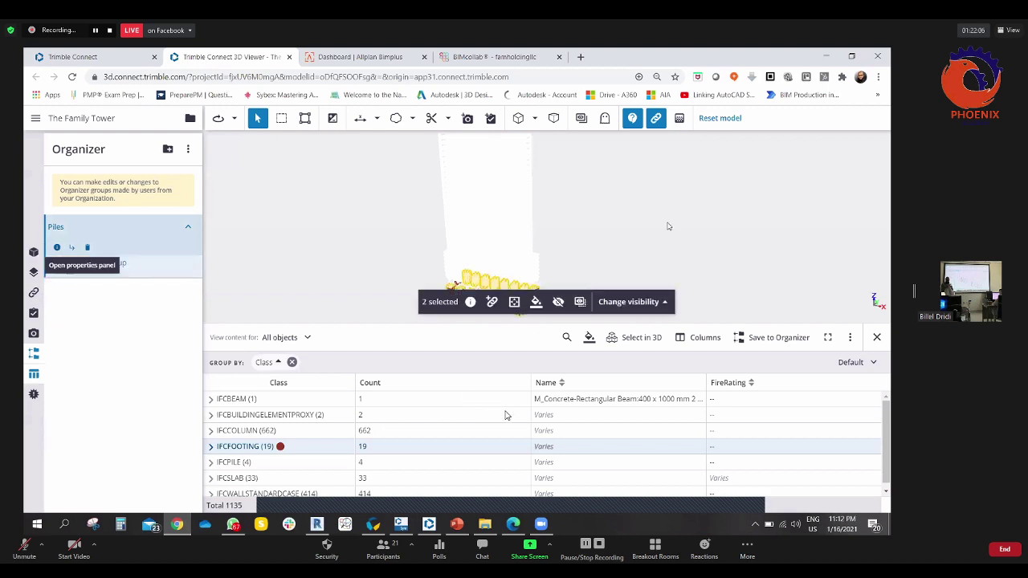
pyautogui.click(631, 210)
pyautogui.moveTo(631, 211); pyautogui.dragTo(542, 281)
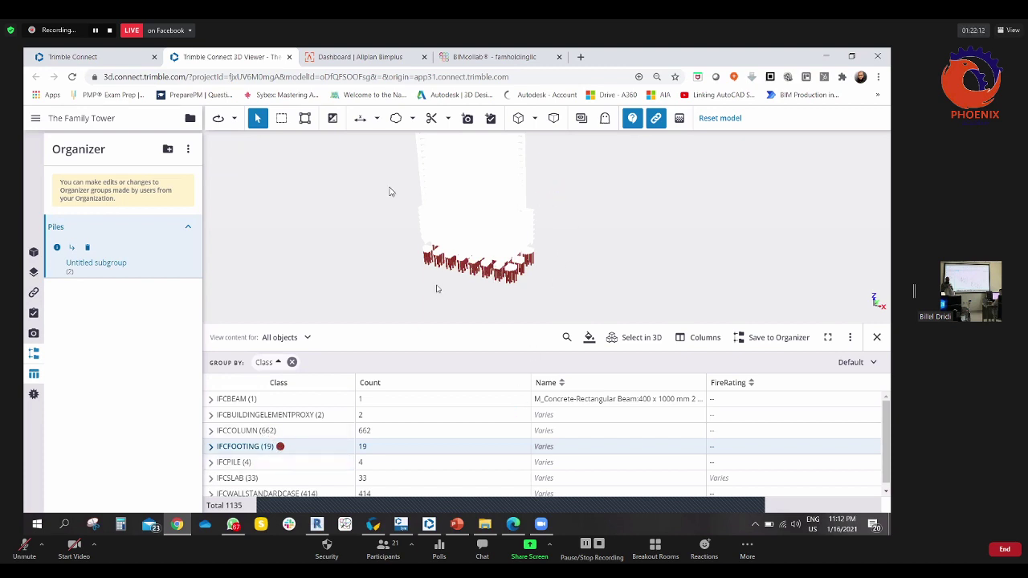
# - Colour the IFCPILE class group blue with Colorize groups
pyautogui.scroll(-1, 290, 459)
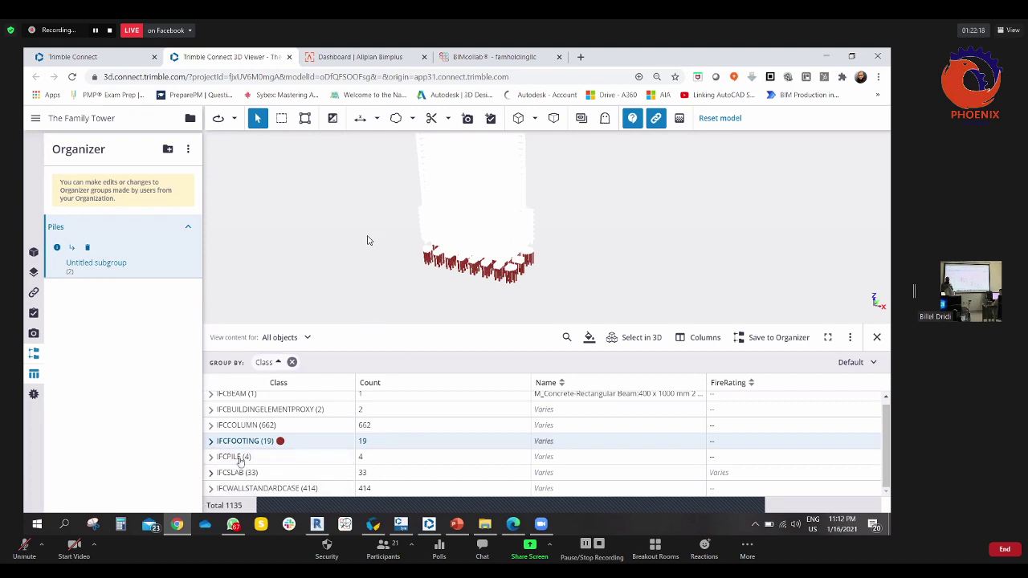
pyautogui.click(240, 458)
pyautogui.click(252, 441)
pyautogui.click(250, 457)
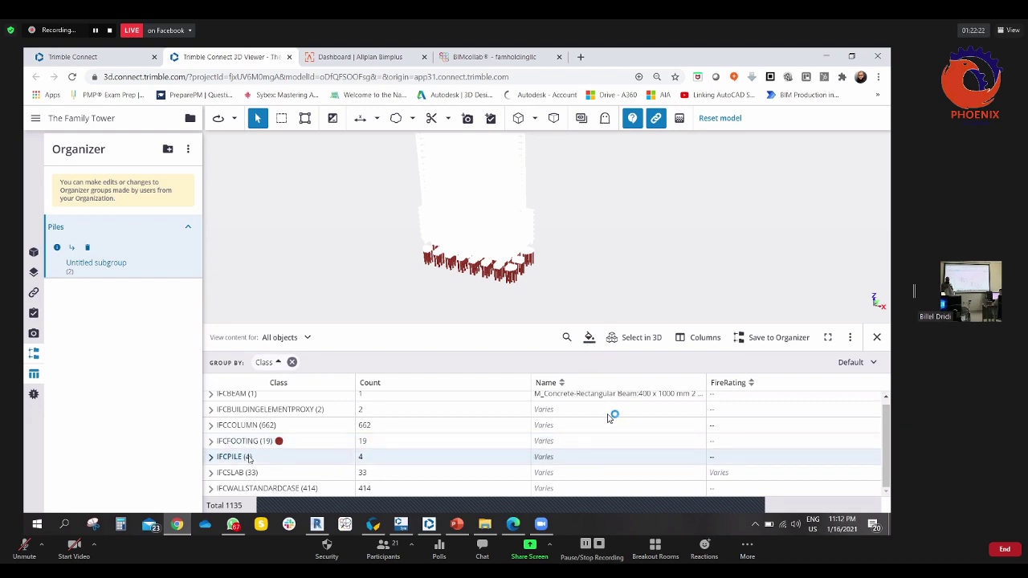
pyautogui.rightClick(248, 450)
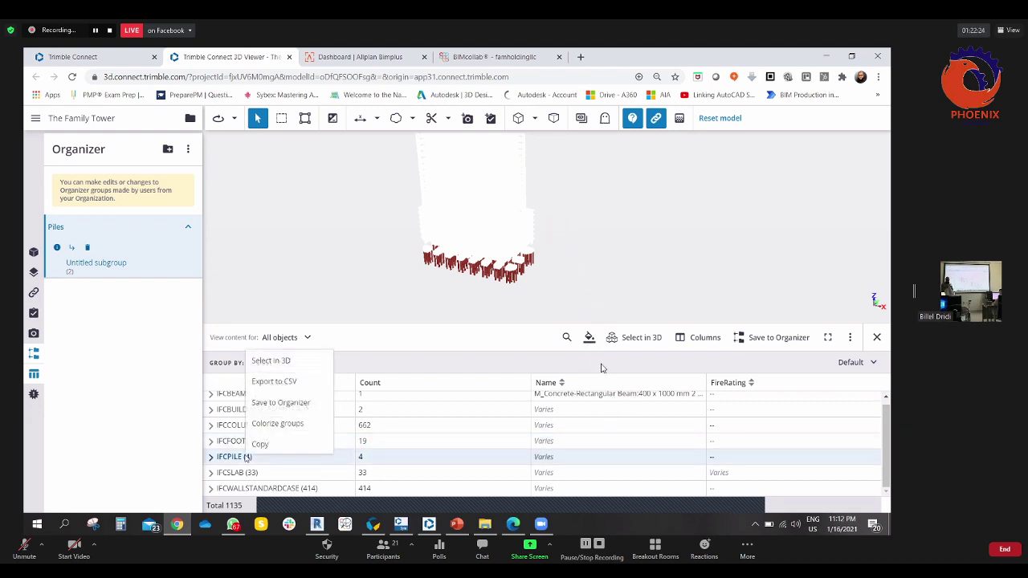
pyautogui.click(285, 424)
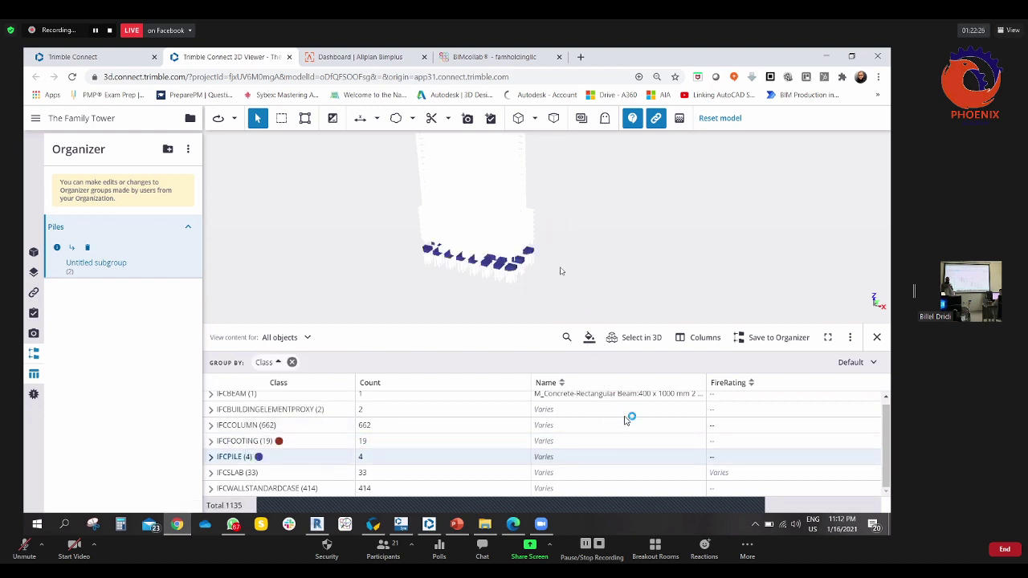
pyautogui.scroll(5, 482, 262)
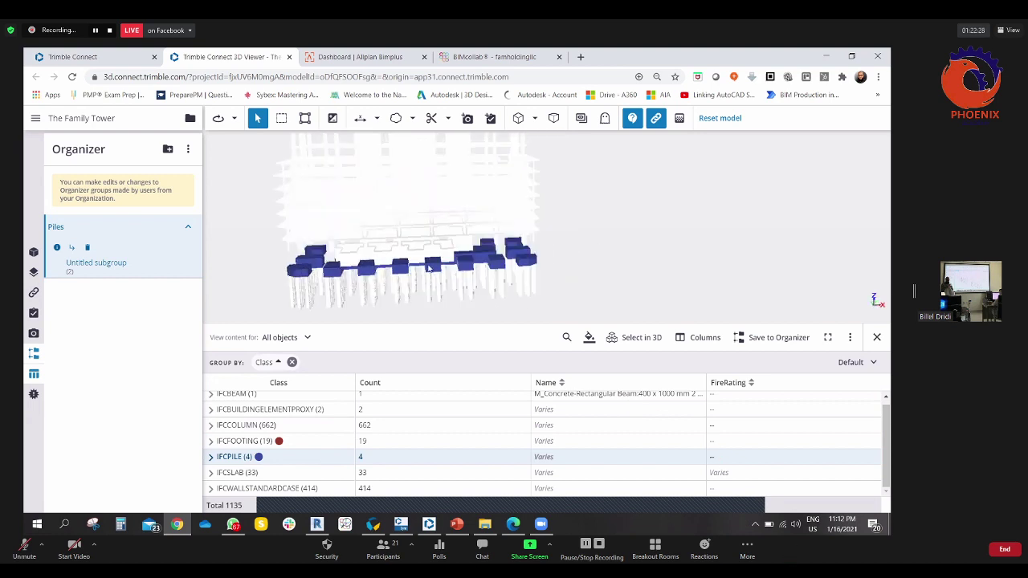
# - Orbit and zoom onto the piles, selecting and deselecting a single pile
pyautogui.moveTo(482, 261); pyautogui.dragTo(483, 270)
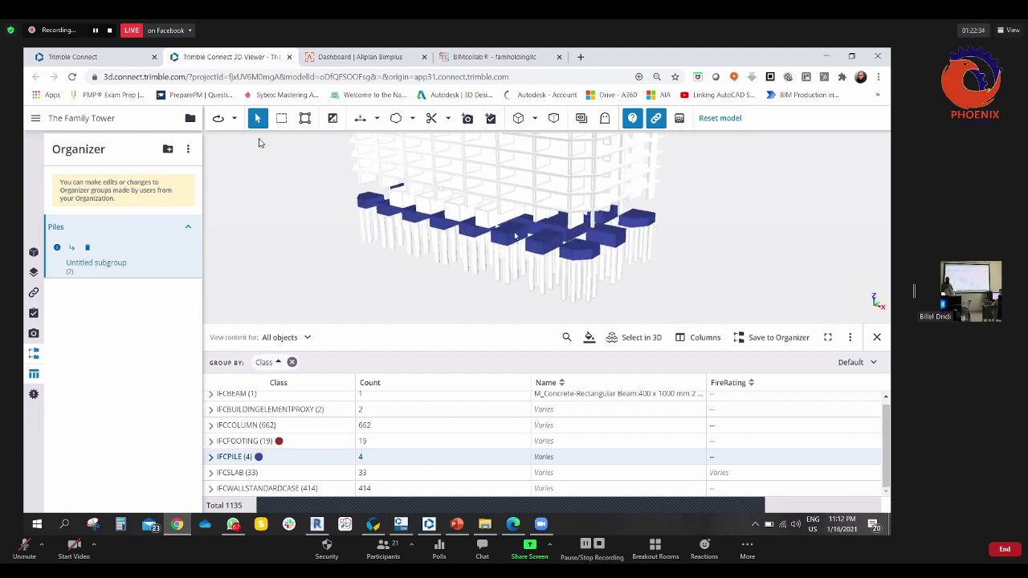
pyautogui.scroll(2, 515, 236)
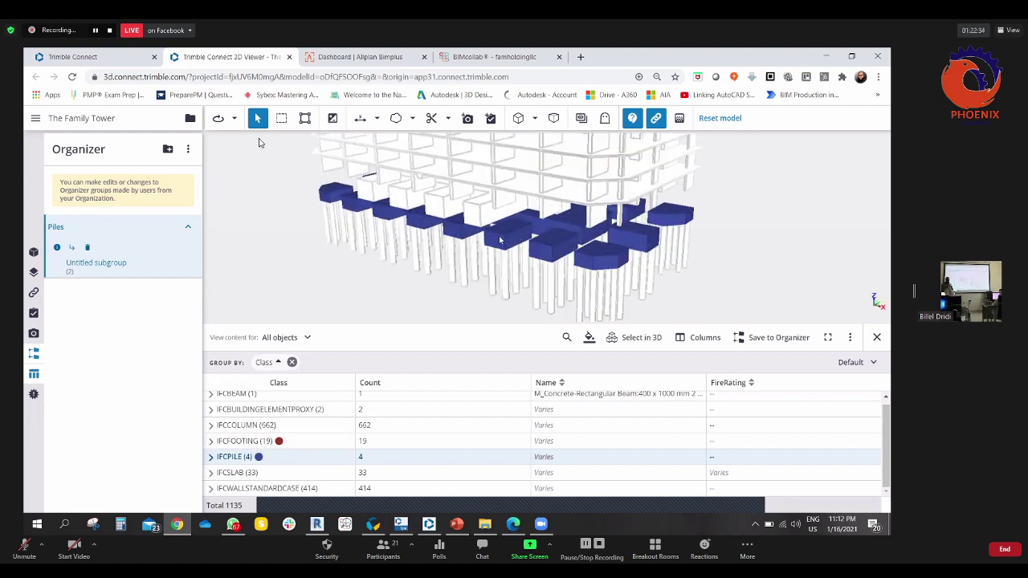
pyautogui.click(428, 281)
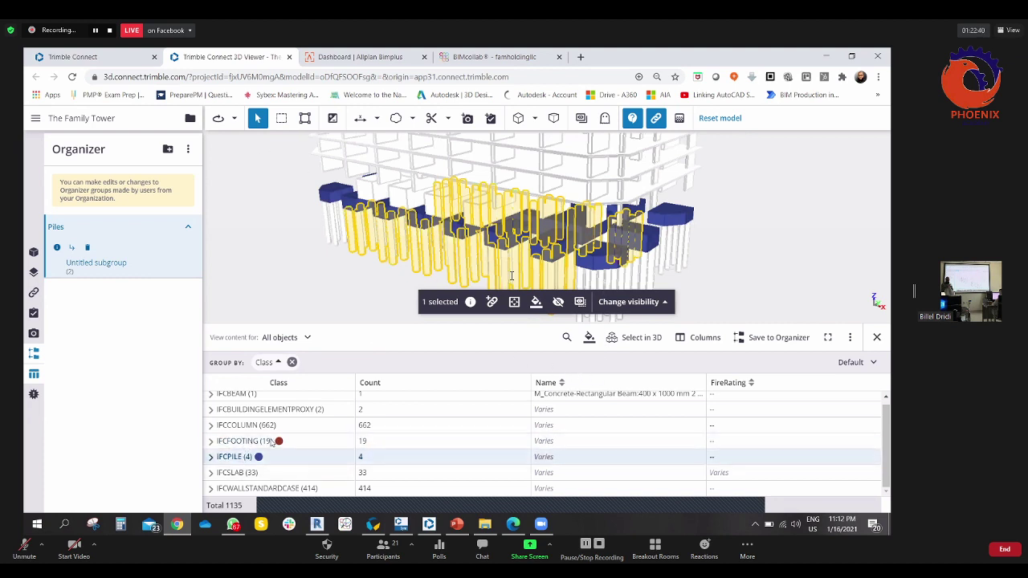
pyautogui.click(372, 296)
pyautogui.moveTo(372, 296); pyautogui.dragTo(456, 308)
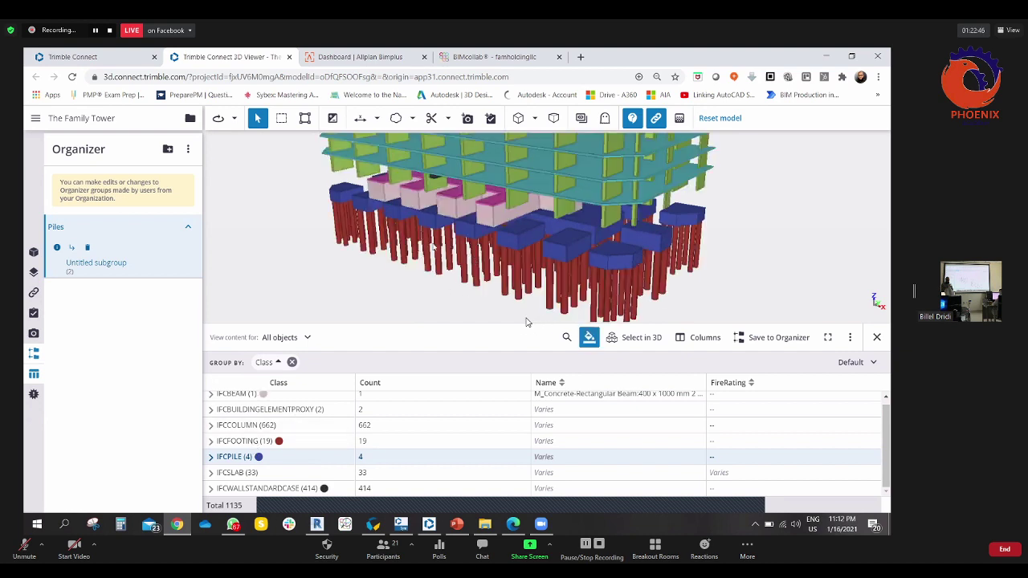
pyautogui.moveTo(374, 300); pyautogui.dragTo(434, 278)
# - Reapply blue to the IFCPILE group and view the piles from another angle
pyautogui.rightClick(247, 456)
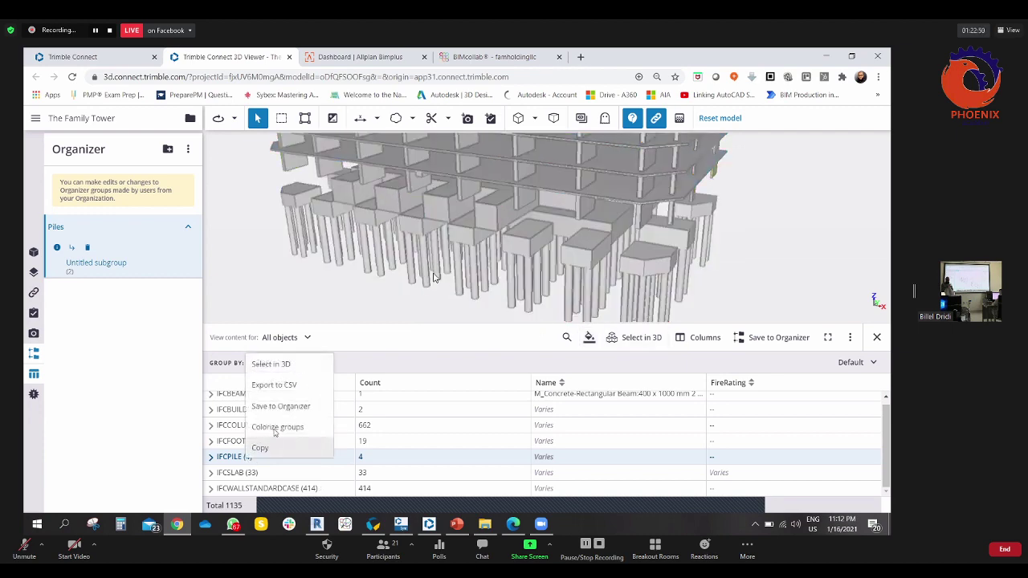
pyautogui.click(277, 426)
pyautogui.scroll(5, 474, 245)
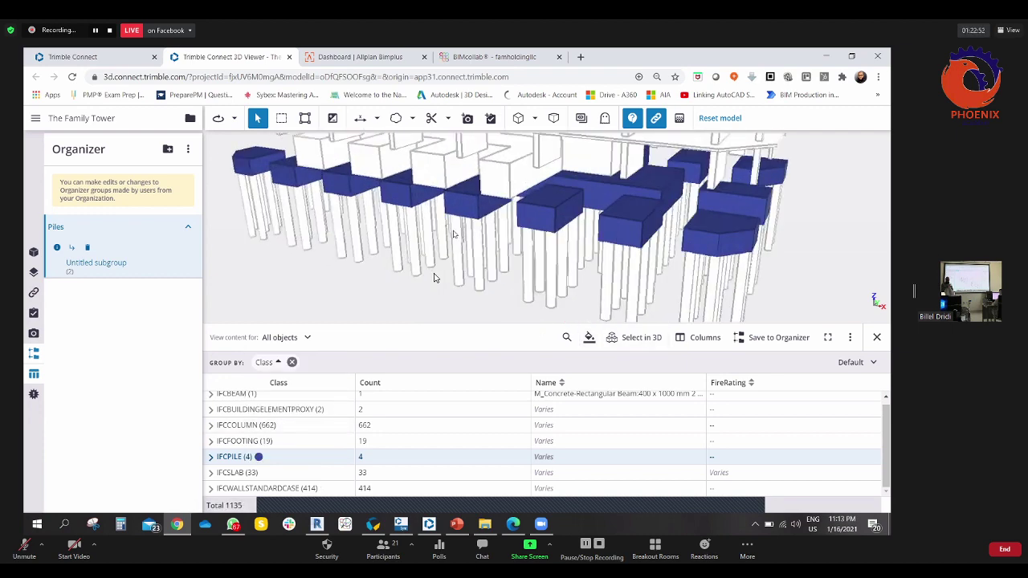
pyautogui.moveTo(455, 241); pyautogui.dragTo(586, 358)
# - Open the ToDos list, start a new ToDo, erase its title, and discard it
pyautogui.click(34, 314)
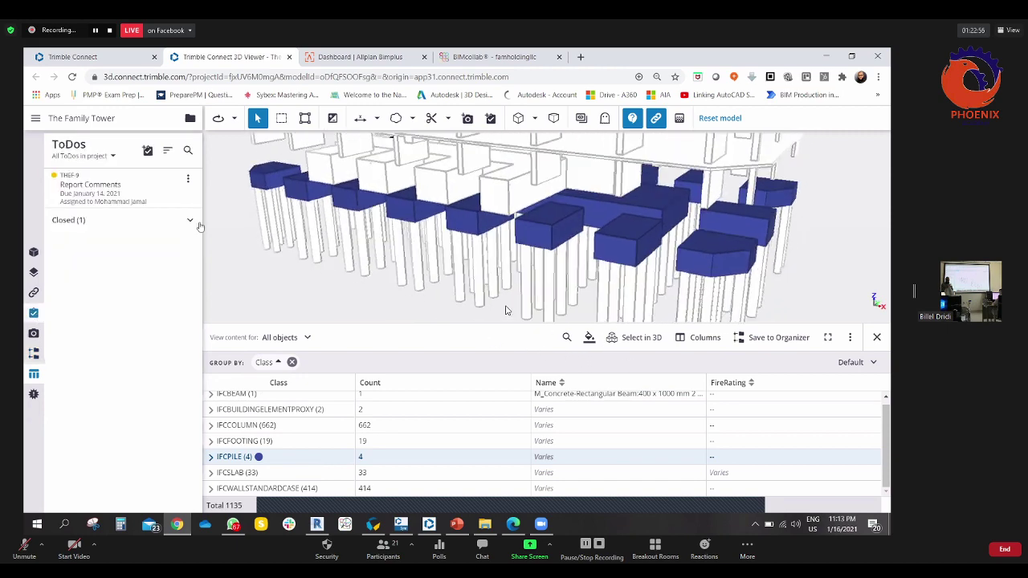
pyautogui.click(148, 150)
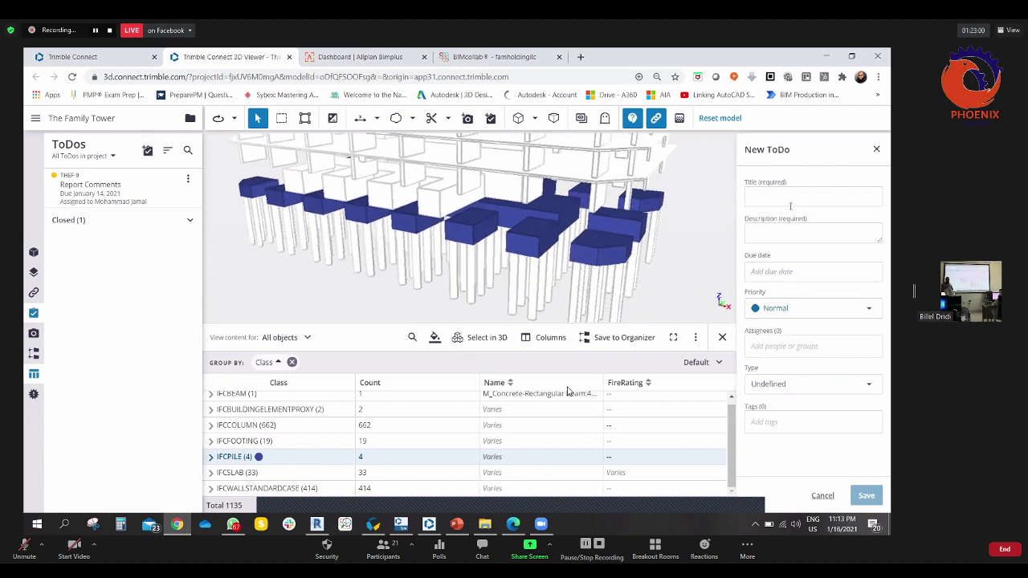
pyautogui.click(781, 194)
pyautogui.press('BackSpace')
pyautogui.press('BackSpace')
pyautogui.press('BackSpace')
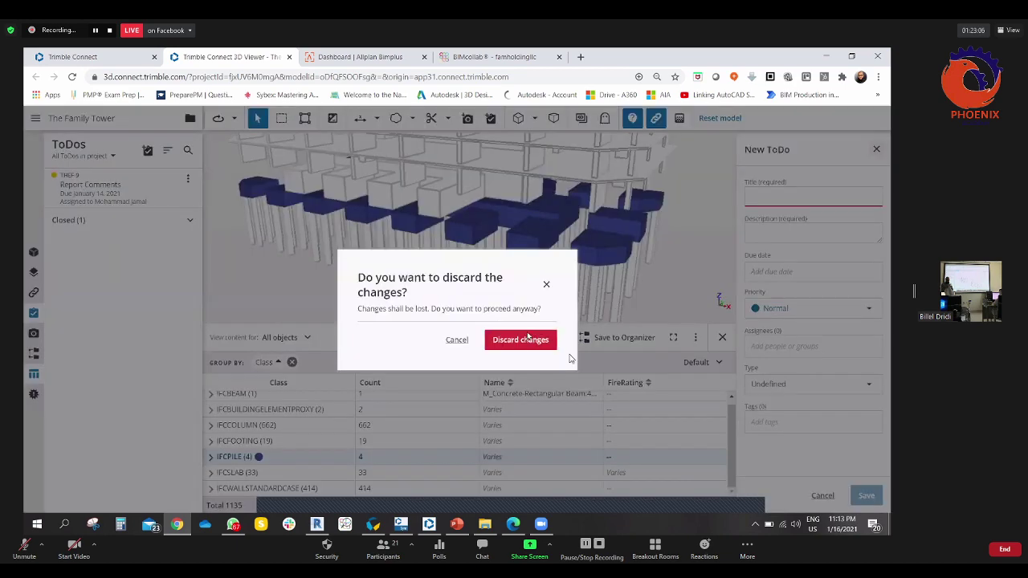
pyautogui.click(521, 340)
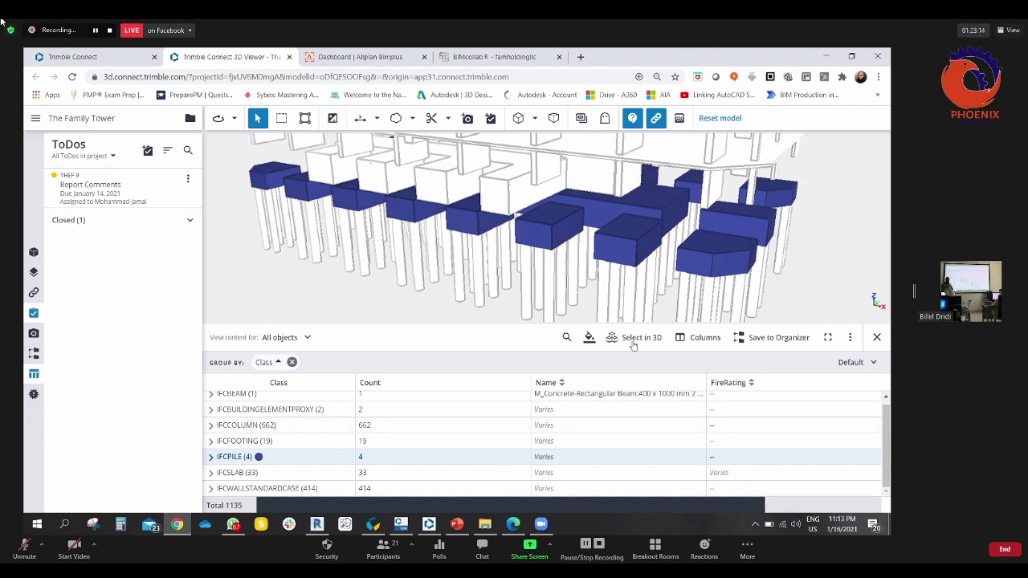
# - Colour the whole tower by class and orbit to a lower frontal view
pyautogui.click(589, 338)
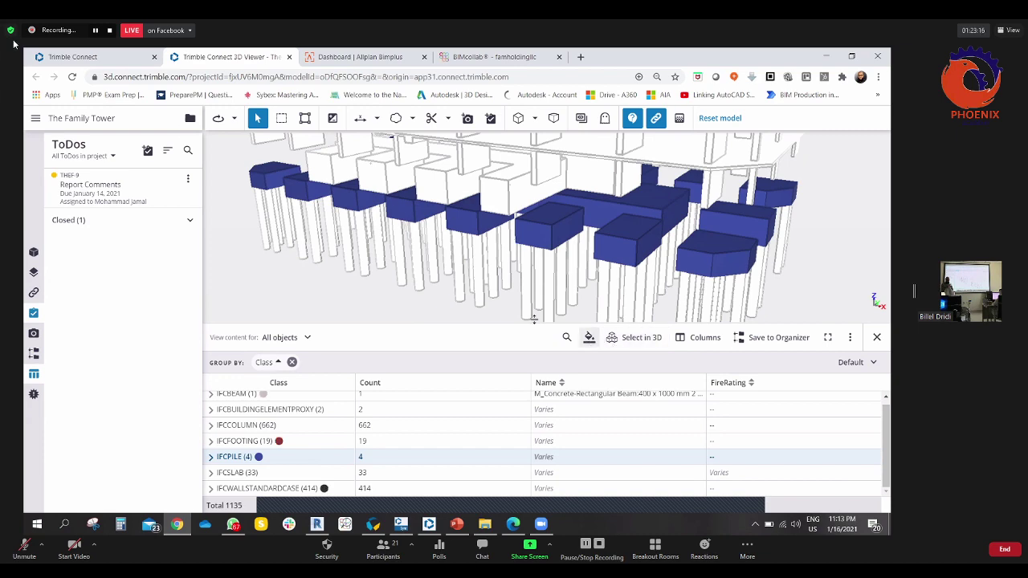
pyautogui.moveTo(502, 241); pyautogui.dragTo(553, 253)
pyautogui.scroll(5, 498, 233)
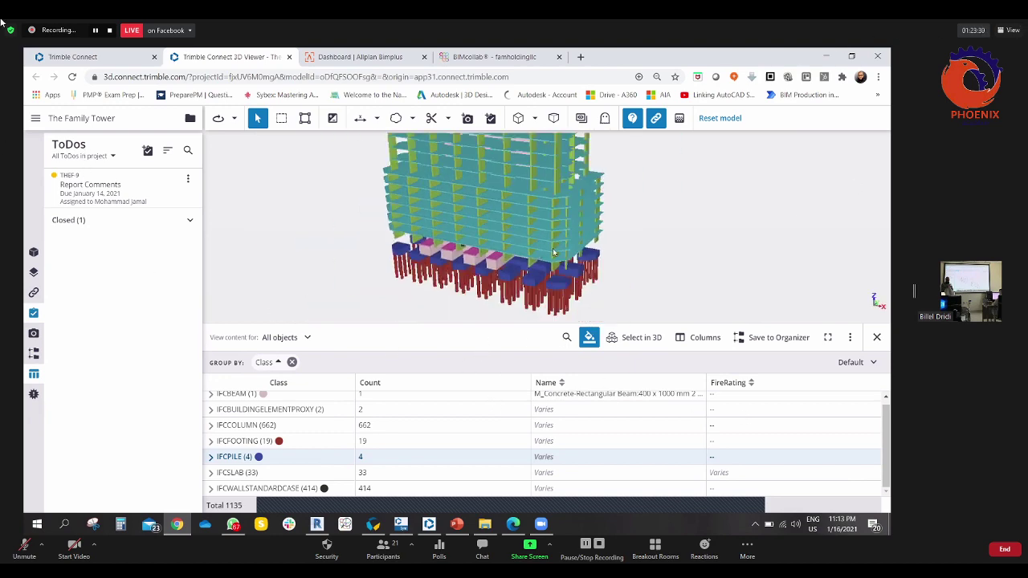
pyautogui.moveTo(462, 334); pyautogui.dragTo(454, 324)
# - Shrink the data table and select the 33 IFCSLAB objects in the model
pyautogui.moveTo(454, 409); pyautogui.dragTo(422, 371)
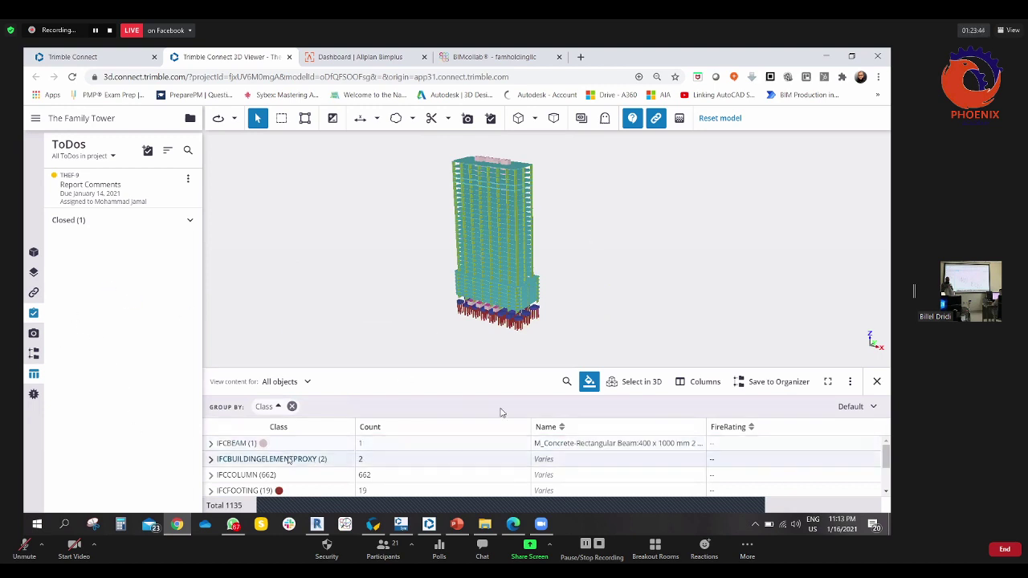
pyautogui.scroll(-1, 292, 471)
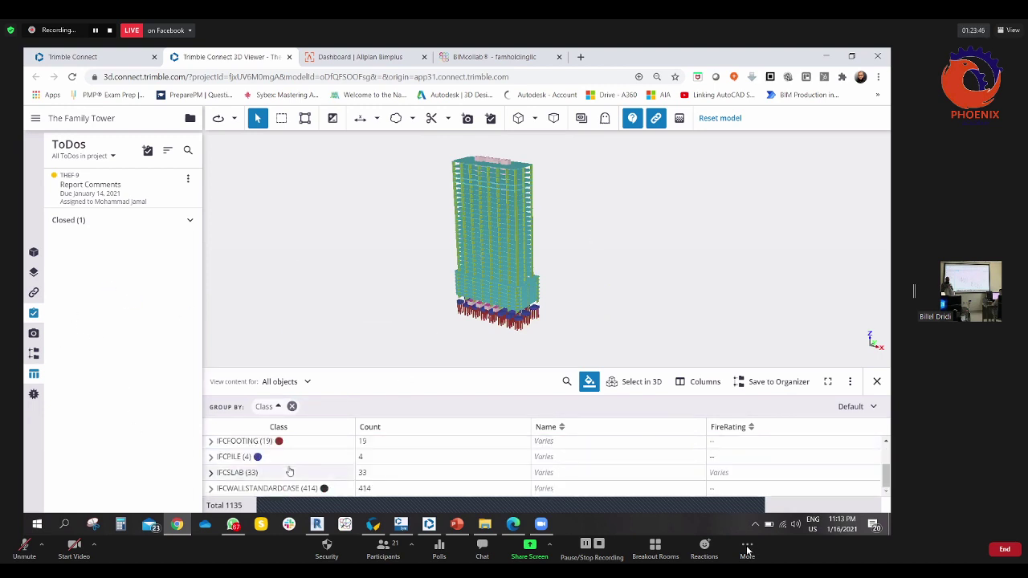
pyautogui.scroll(1, 245, 456)
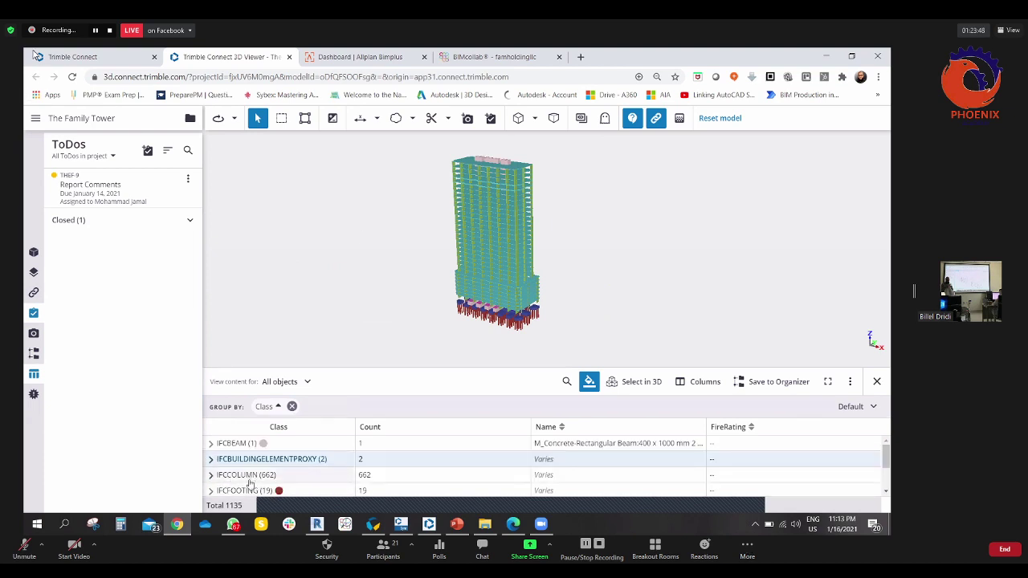
pyautogui.scroll(-1, 249, 484)
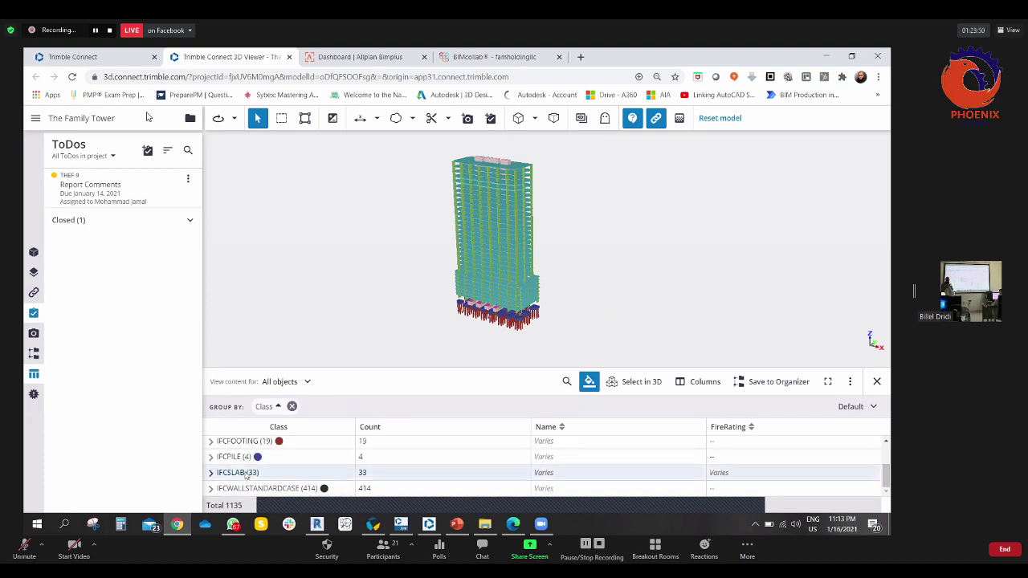
pyautogui.click(649, 382)
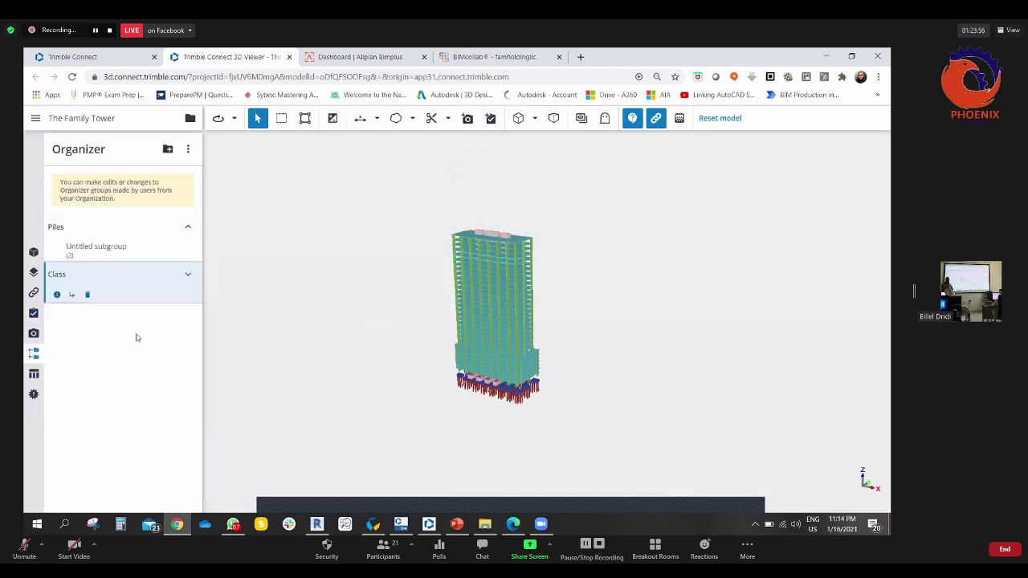
# - Expand the saved Class group and select its 19 footings, then all its objects
pyautogui.click(69, 280)
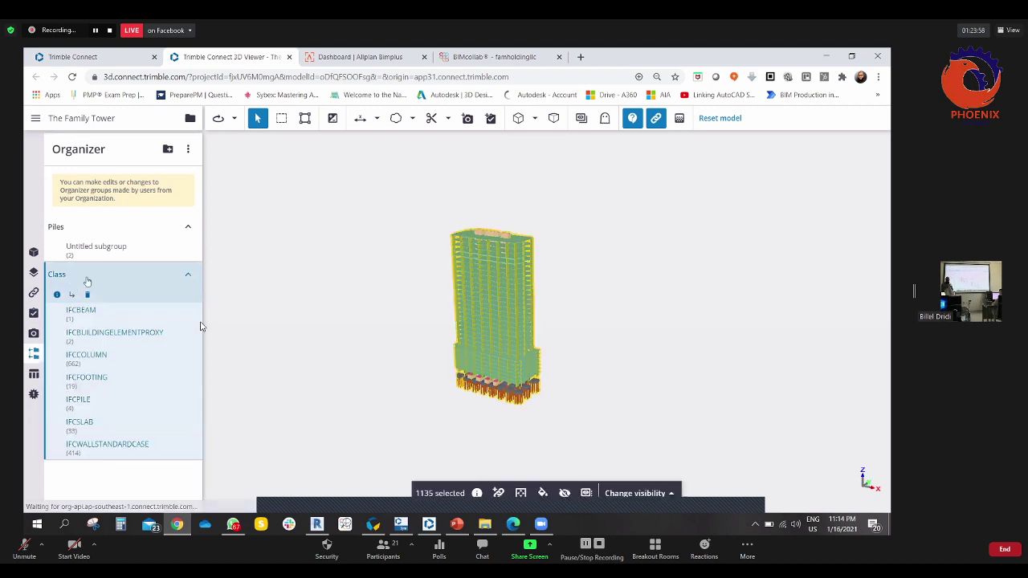
pyautogui.click(84, 282)
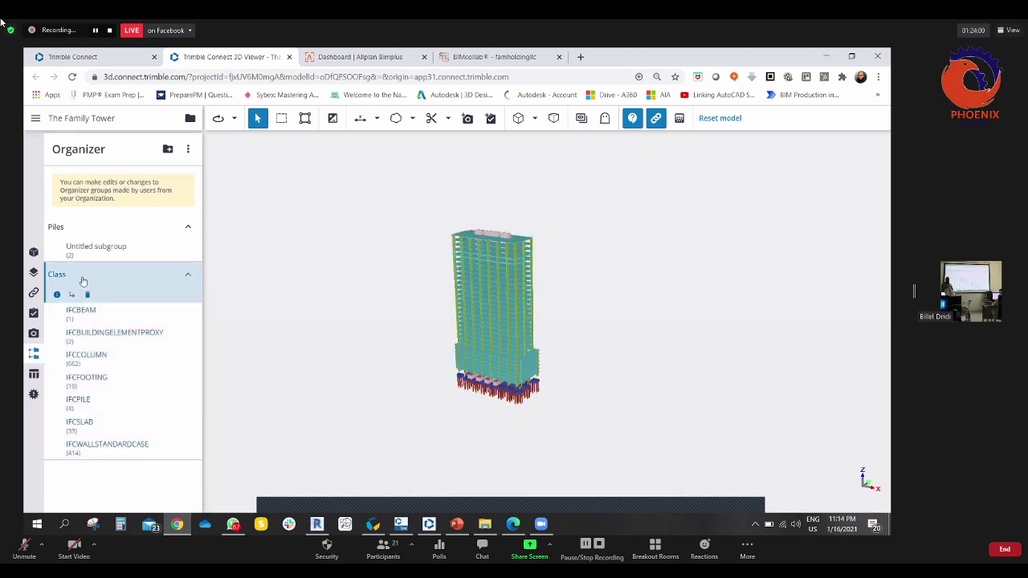
pyautogui.click(52, 382)
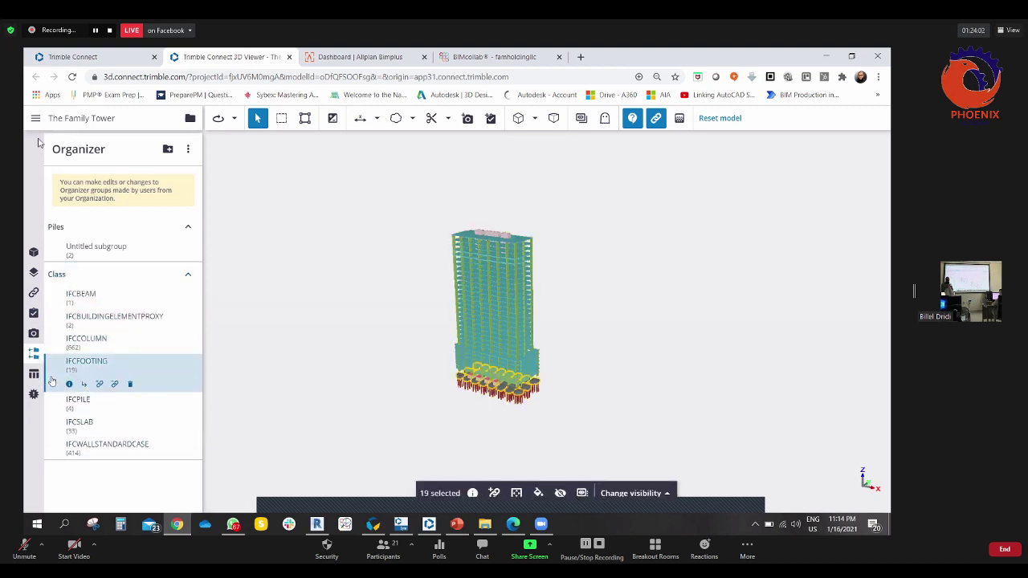
pyautogui.click(76, 275)
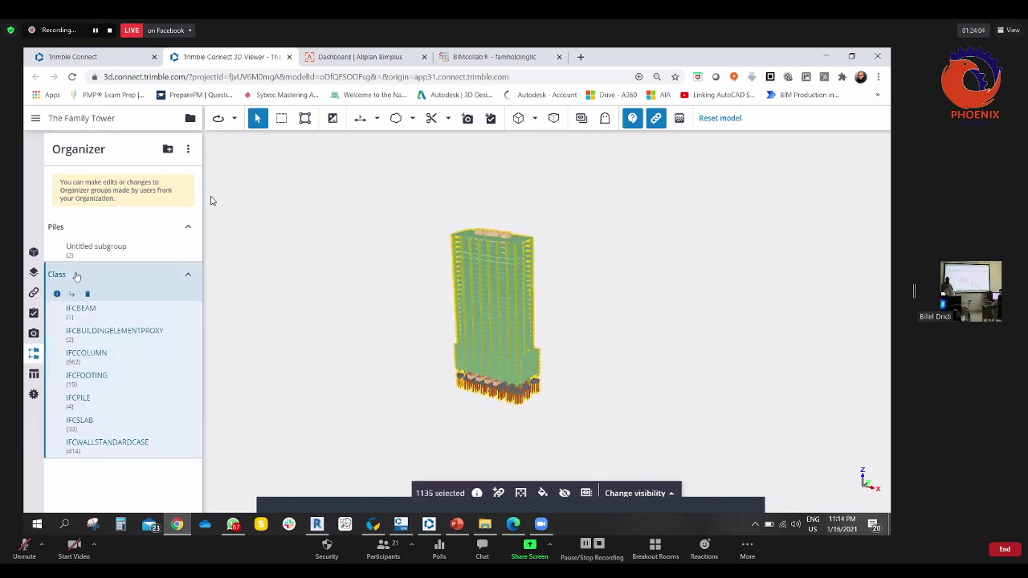
# - Rename the Class group to 'Family organizer' and expand it
pyautogui.doubleClick(76, 275)
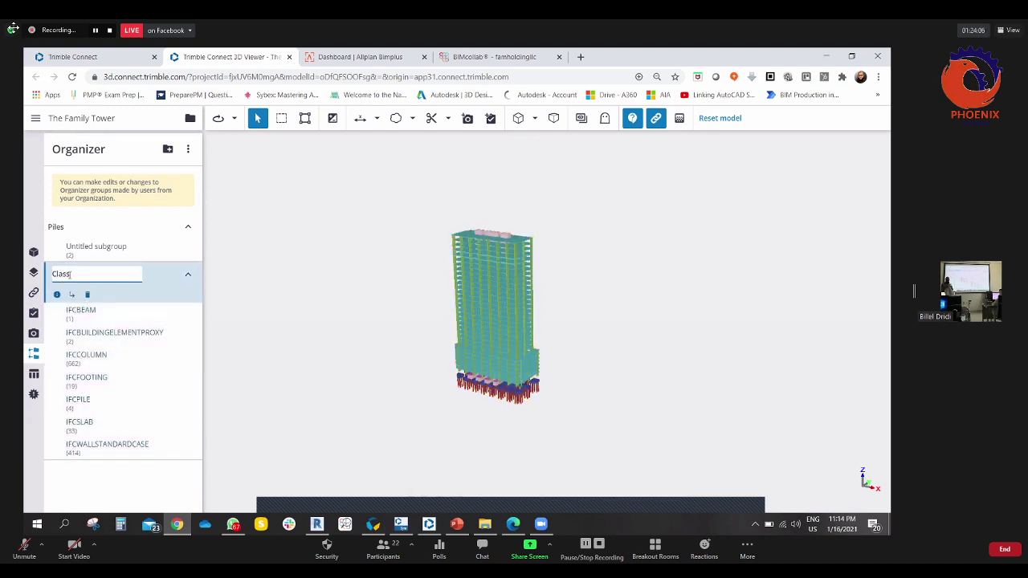
pyautogui.doubleClick(82, 271)
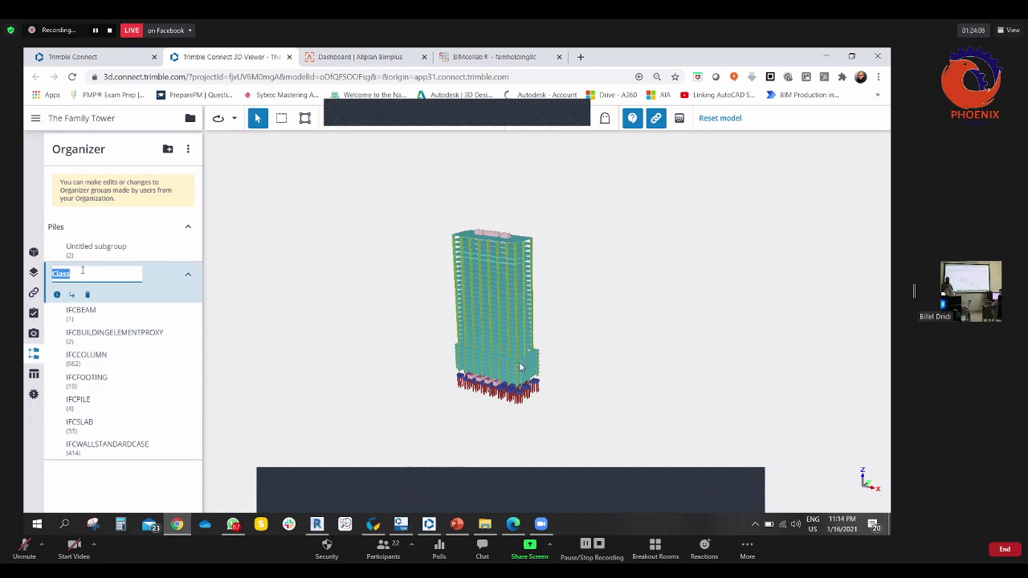
pyautogui.write('Famlity organiz')
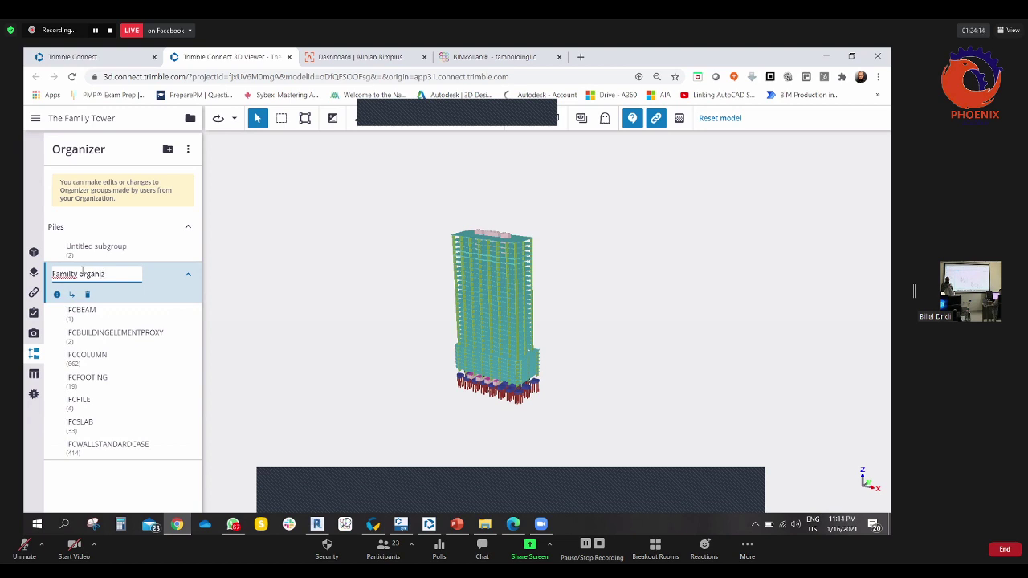
pyautogui.rightClick(67, 280)
pyautogui.click(92, 289)
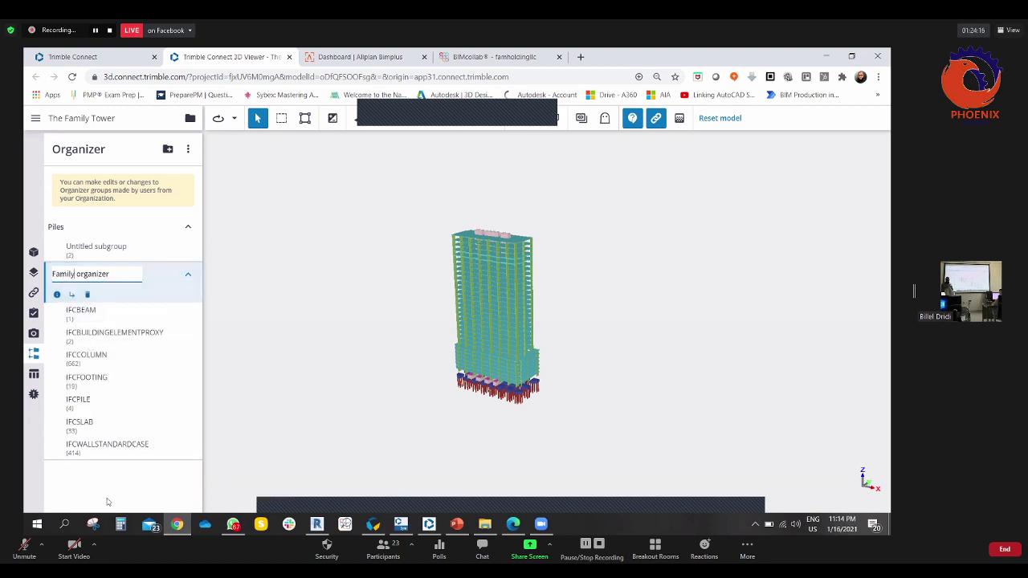
pyautogui.click(189, 277)
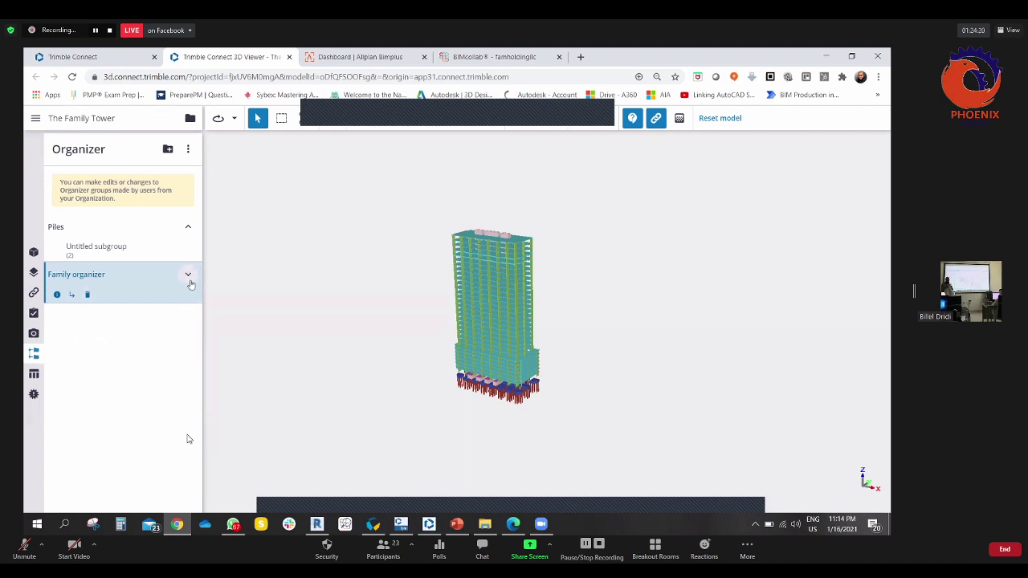
pyautogui.click(188, 275)
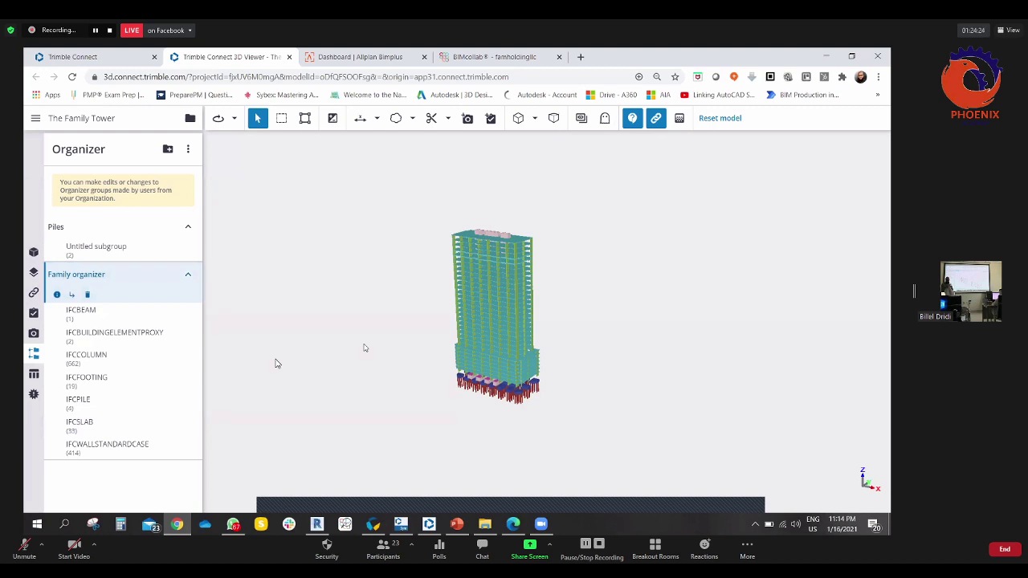
# - Isolate the IFCPILE elements, then clear the pile selection
pyautogui.click(86, 356)
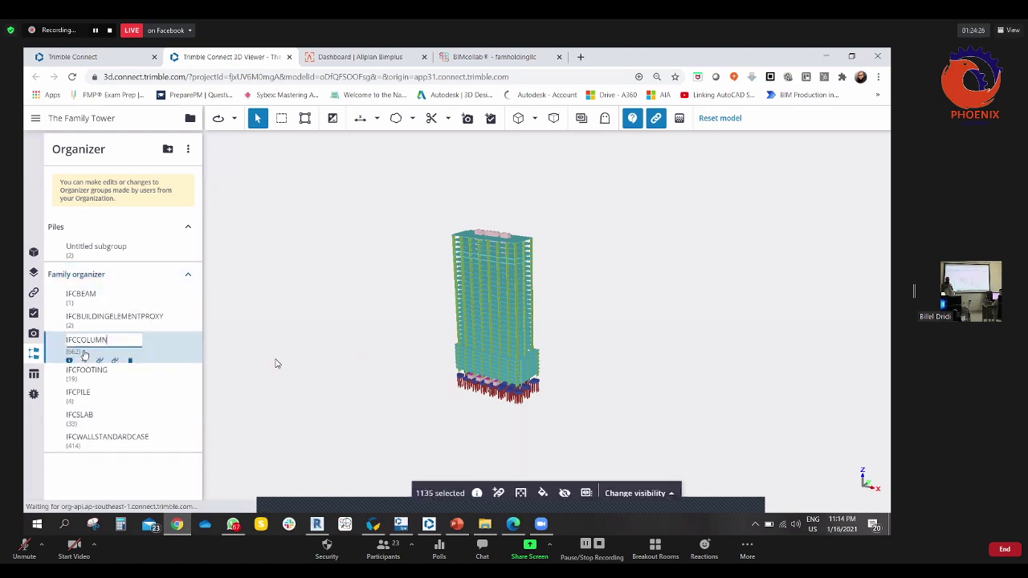
pyautogui.click(53, 384)
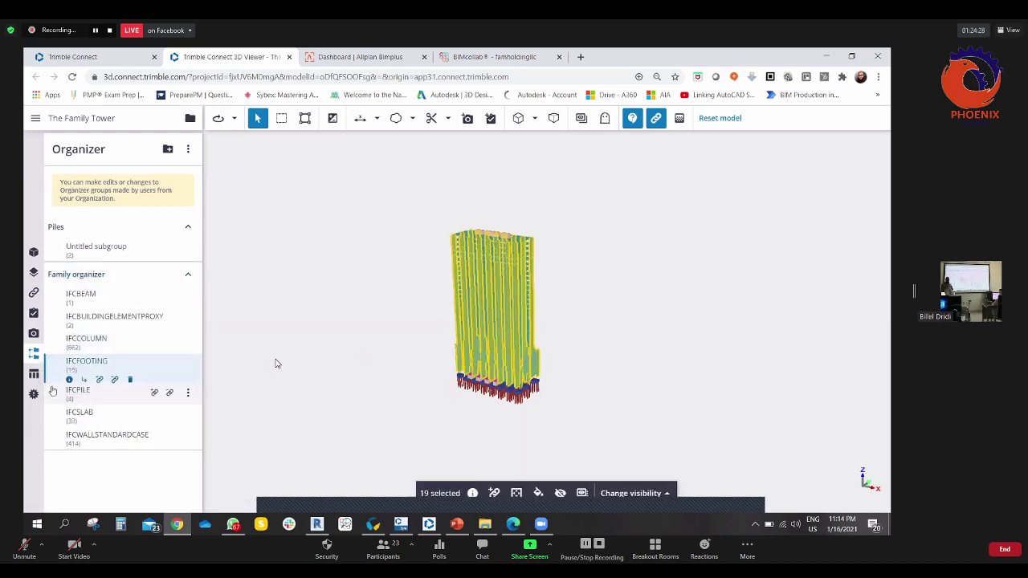
pyautogui.click(49, 409)
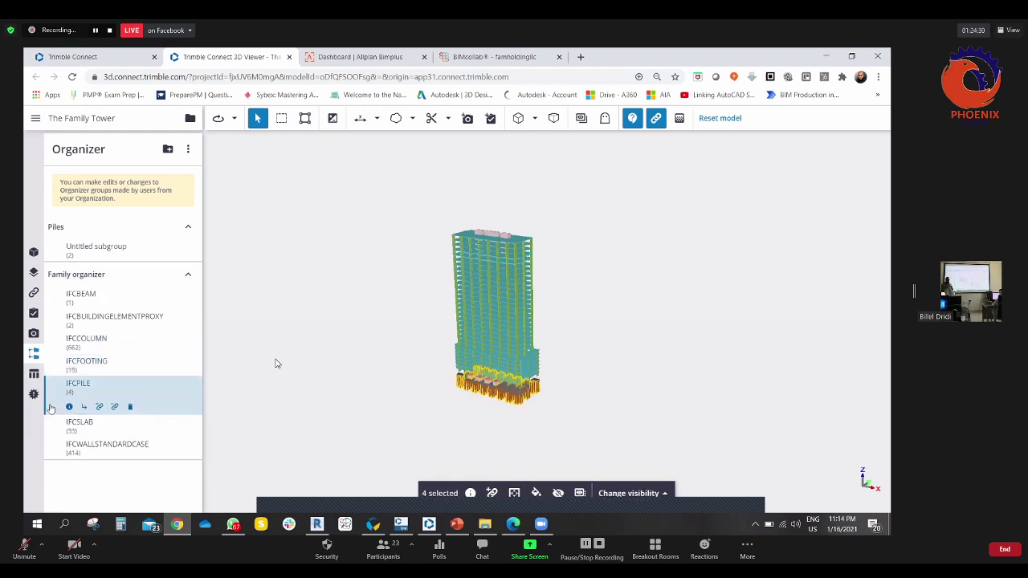
pyautogui.click(629, 493)
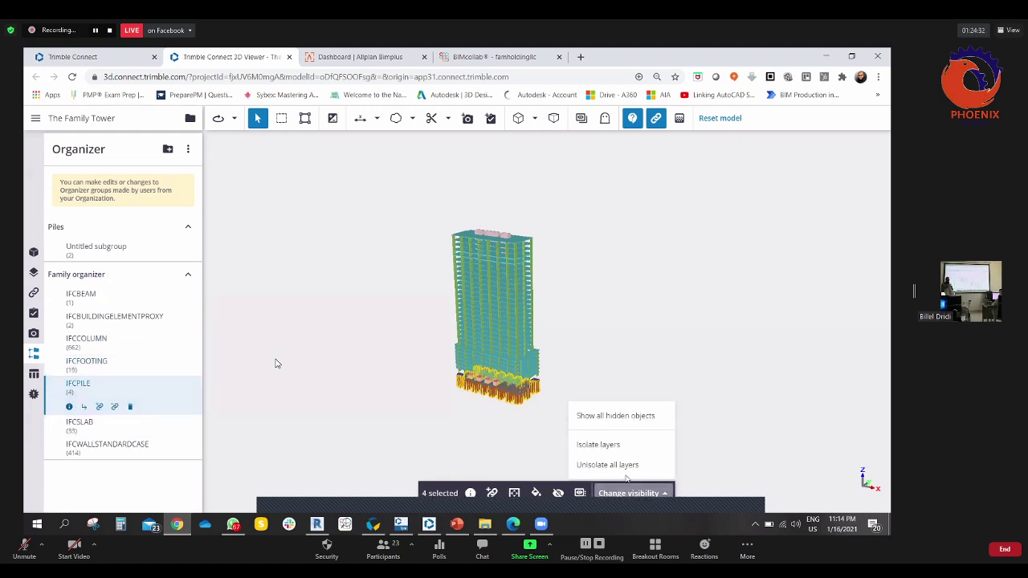
pyautogui.click(627, 446)
pyautogui.scroll(5, 546, 411)
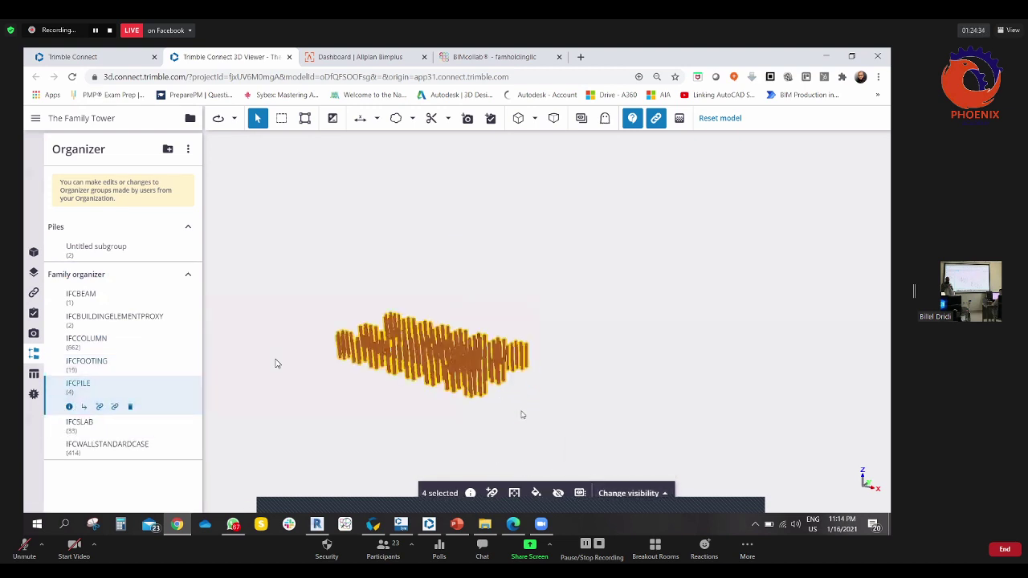
pyautogui.click(578, 391)
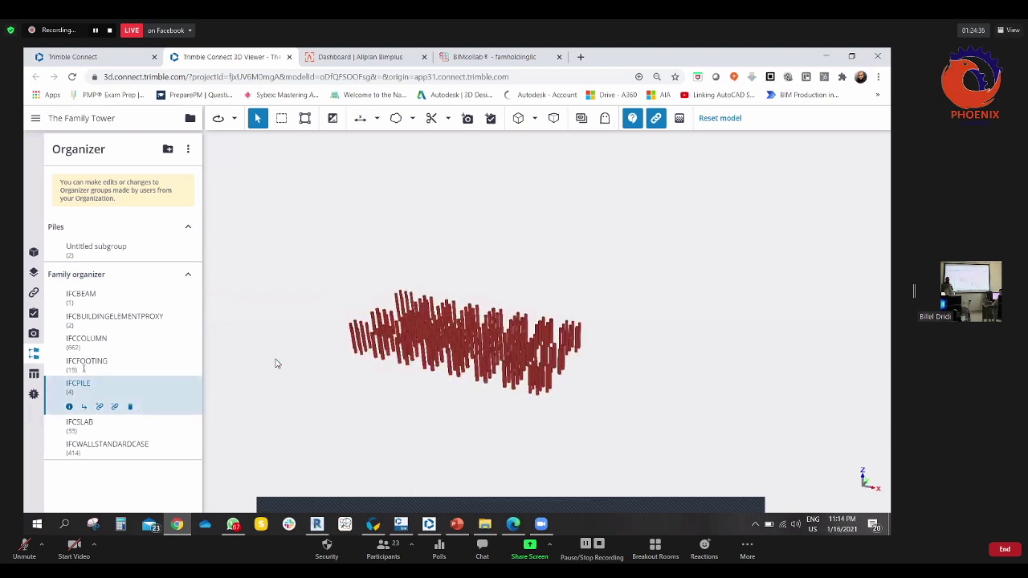
# - Isolate the IFCFOOTING elements instead
pyautogui.click(48, 365)
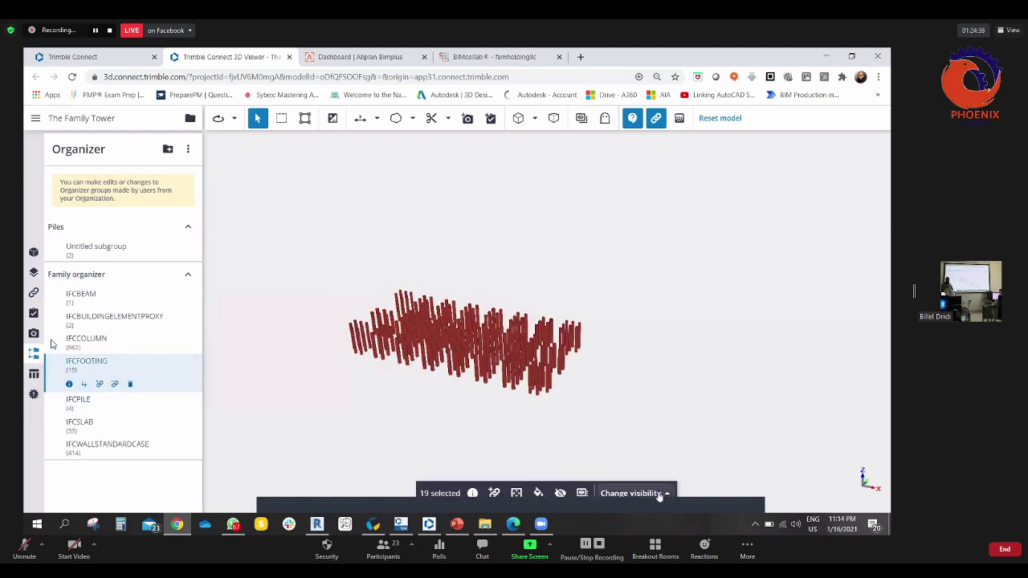
pyautogui.click(631, 493)
pyautogui.click(610, 450)
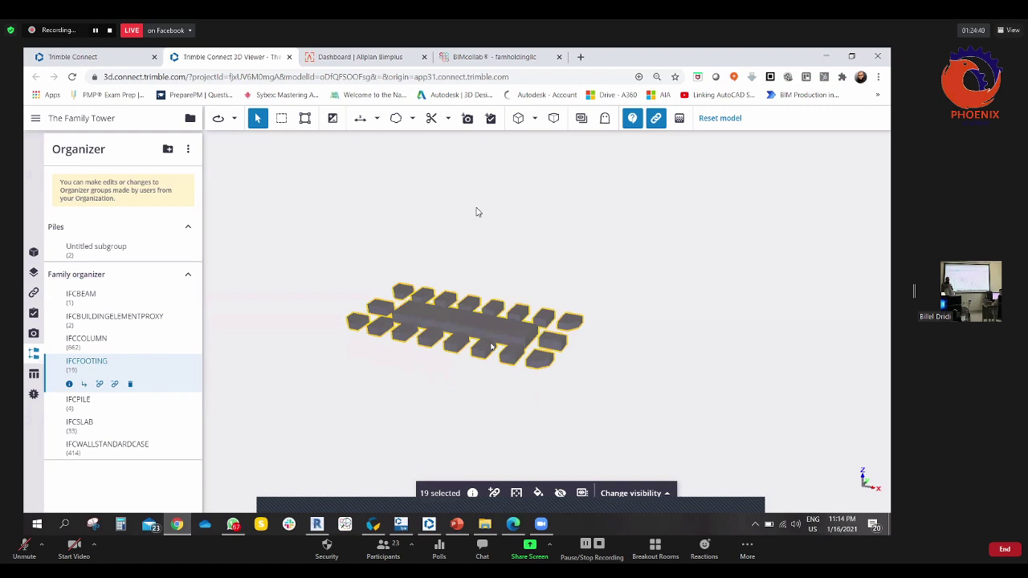
pyautogui.scroll(2, 492, 347)
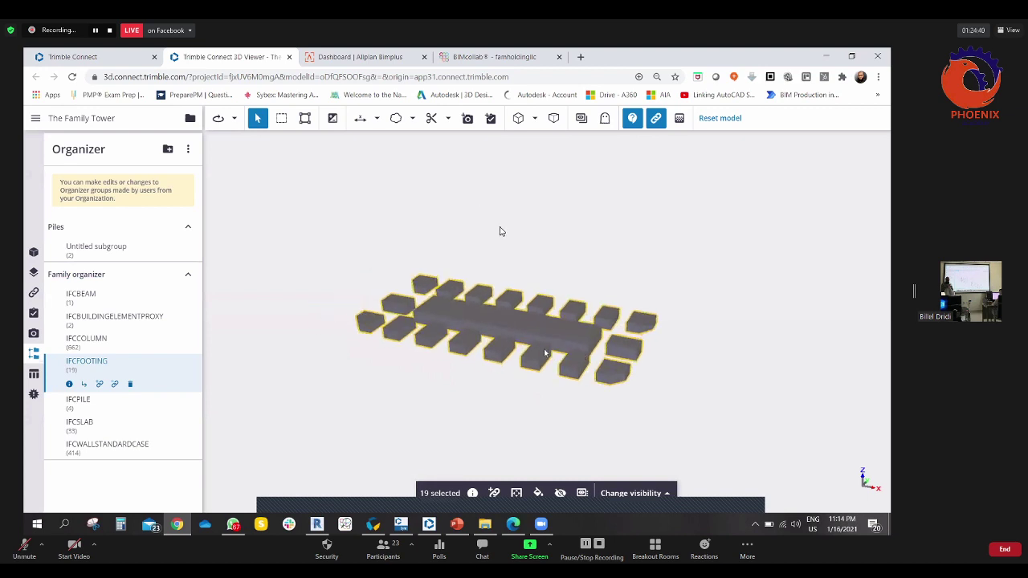
# - Isolate the 662 IFCCOLUMN elements and show their shared properties
pyautogui.click(64, 345)
pyautogui.click(635, 493)
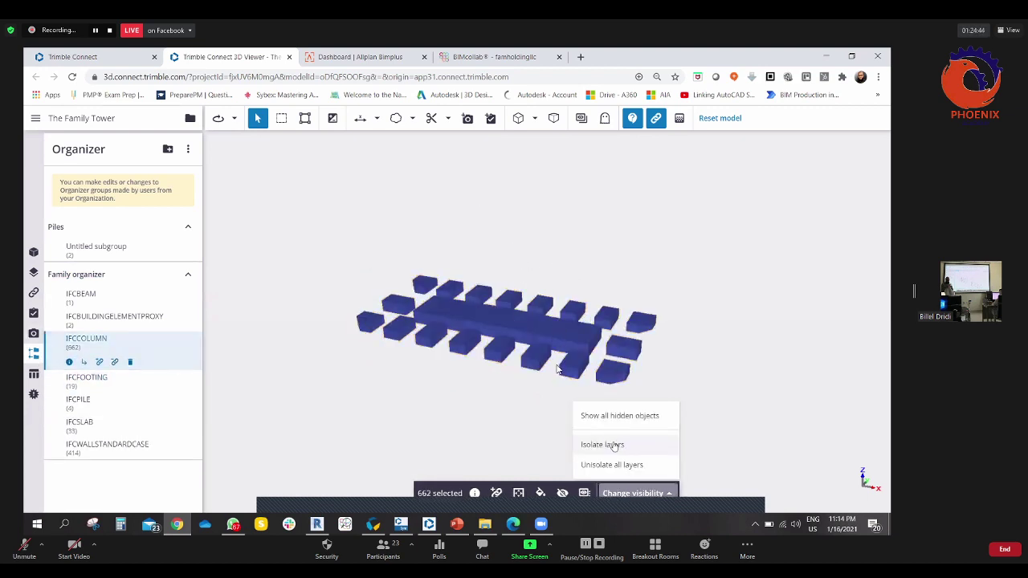
pyautogui.click(613, 446)
pyautogui.scroll(-2, 541, 358)
pyautogui.scroll(3, 541, 358)
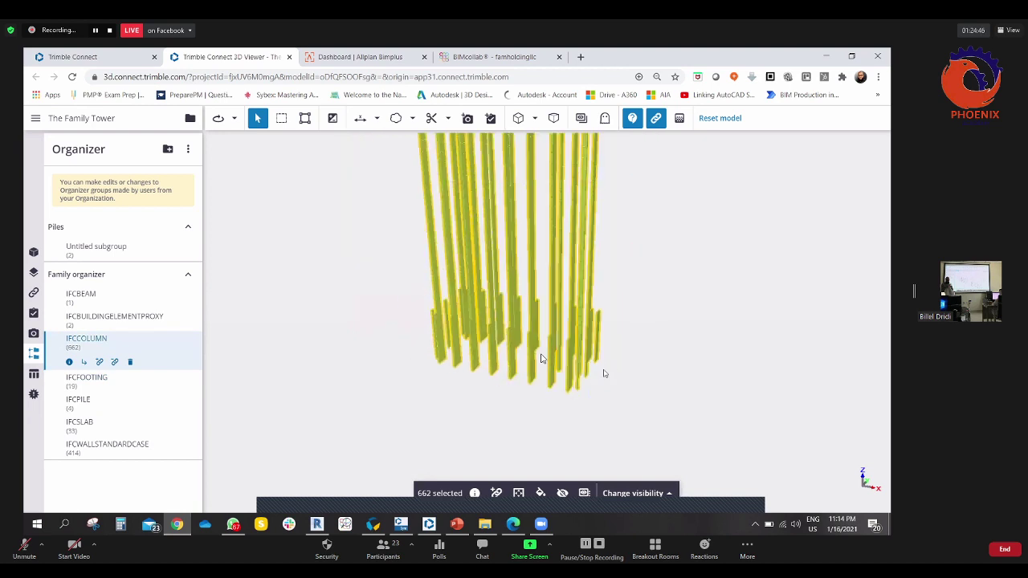
pyautogui.moveTo(605, 374); pyautogui.dragTo(540, 358)
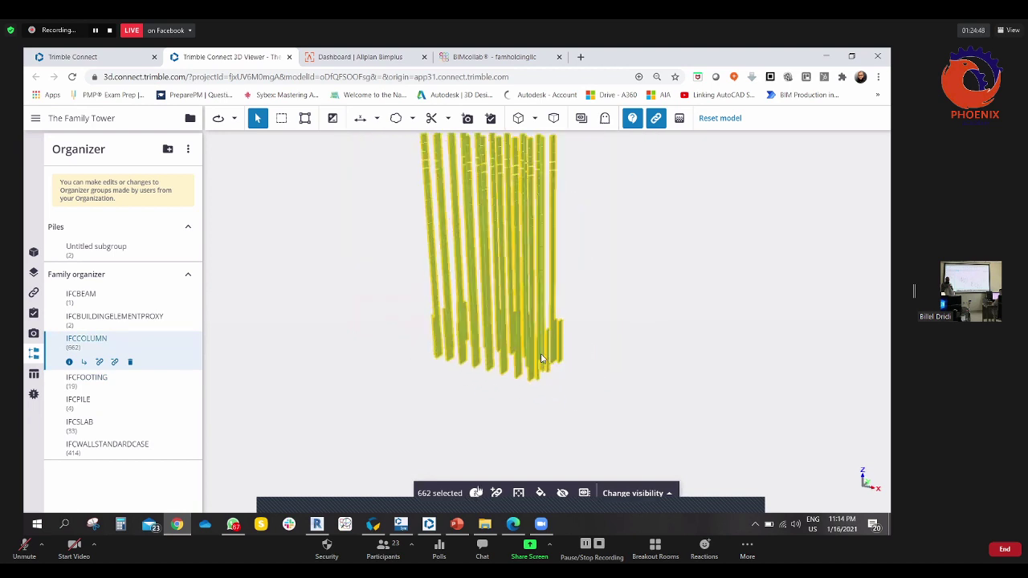
pyautogui.click(476, 493)
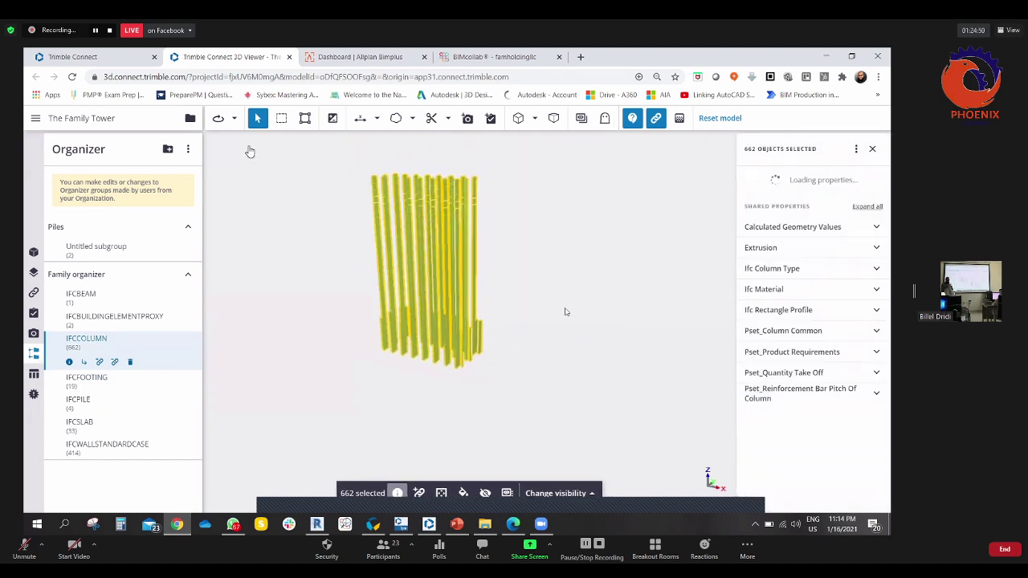
# - Select the top-left column and fit the view to it
pyautogui.click(522, 279)
pyautogui.moveTo(525, 278); pyautogui.dragTo(551, 230)
pyautogui.moveTo(542, 271); pyautogui.dragTo(381, 165)
pyautogui.click(381, 165)
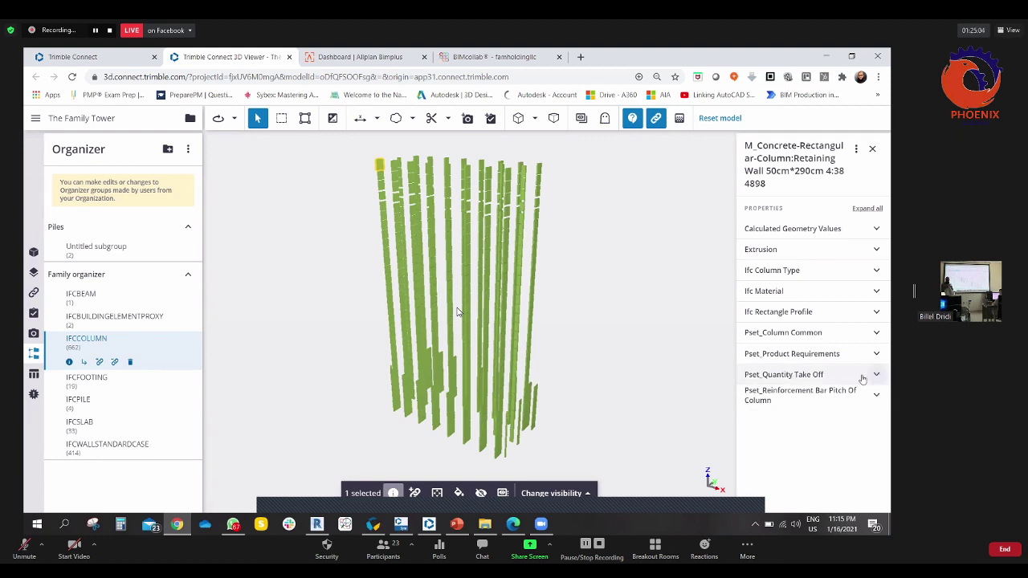
pyautogui.moveTo(488, 328); pyautogui.dragTo(404, 188)
pyautogui.scroll(5, 403, 188)
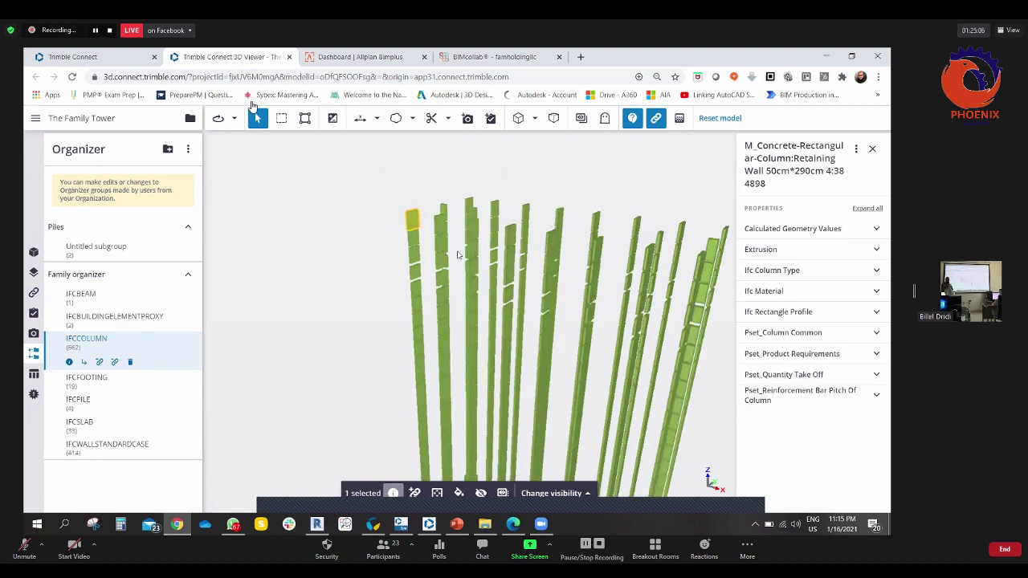
pyautogui.scroll(5, 428, 243)
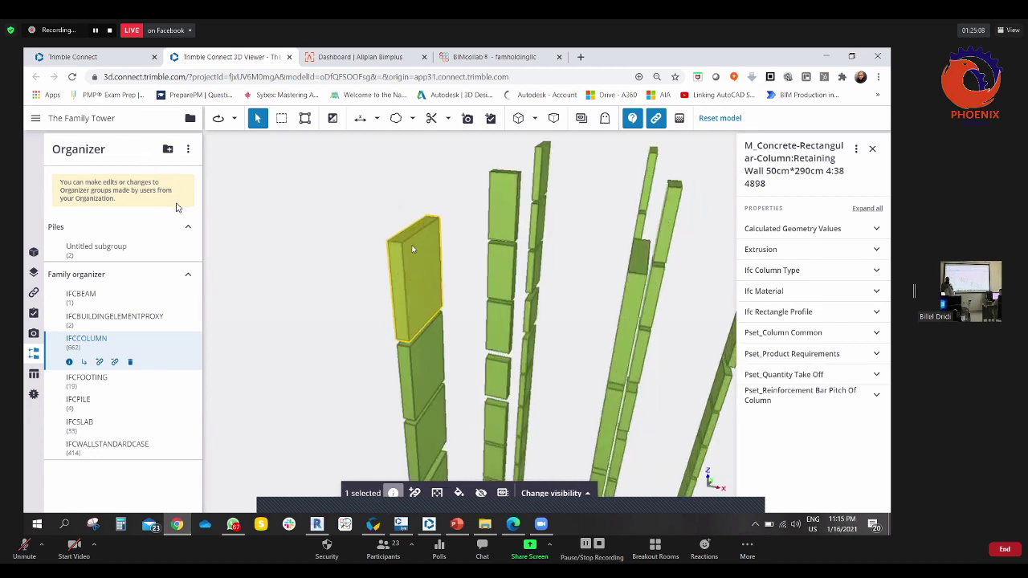
pyautogui.click(438, 493)
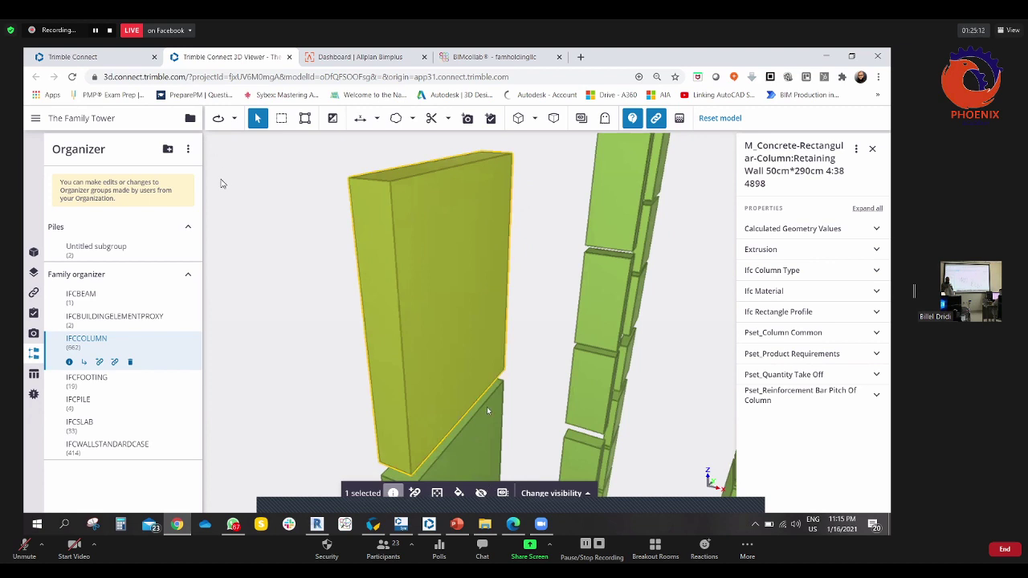
# - Isolate the Retaining Wall 50cm×290cm column and bring up its attachment options
pyautogui.moveTo(533, 259); pyautogui.dragTo(569, 482)
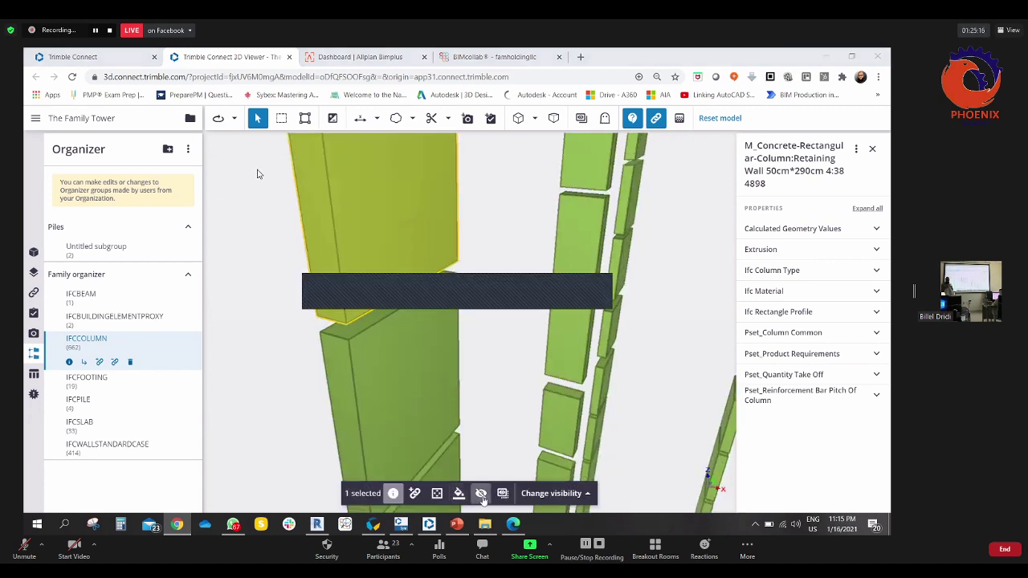
pyautogui.click(503, 493)
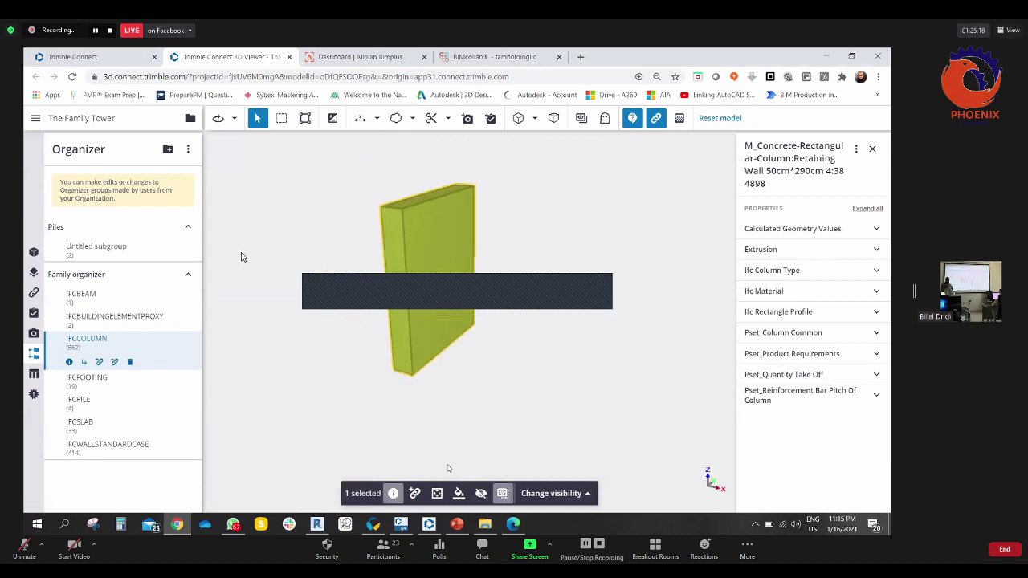
pyautogui.scroll(3, 450, 413)
pyautogui.moveTo(440, 412); pyautogui.dragTo(440, 371)
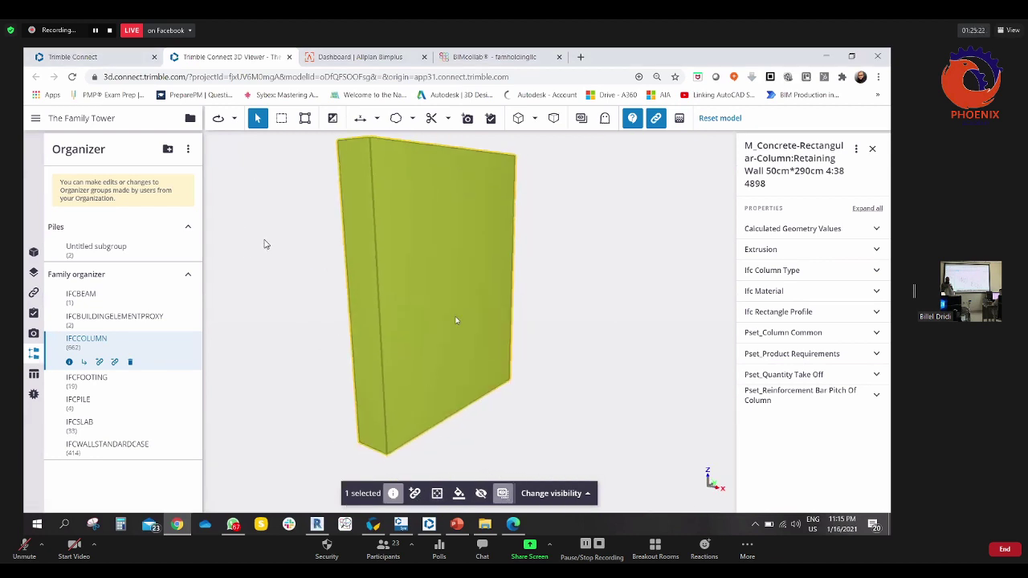
pyautogui.click(414, 494)
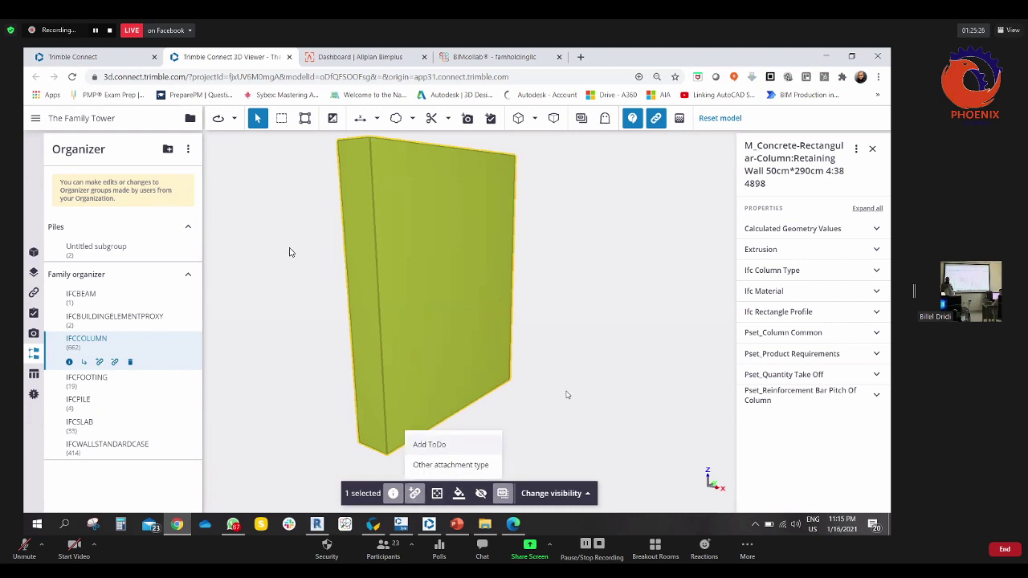
# - Start a ToDo for the isolated column with a placeholder title, discard it, and collapse Family organizer
pyautogui.click(432, 445)
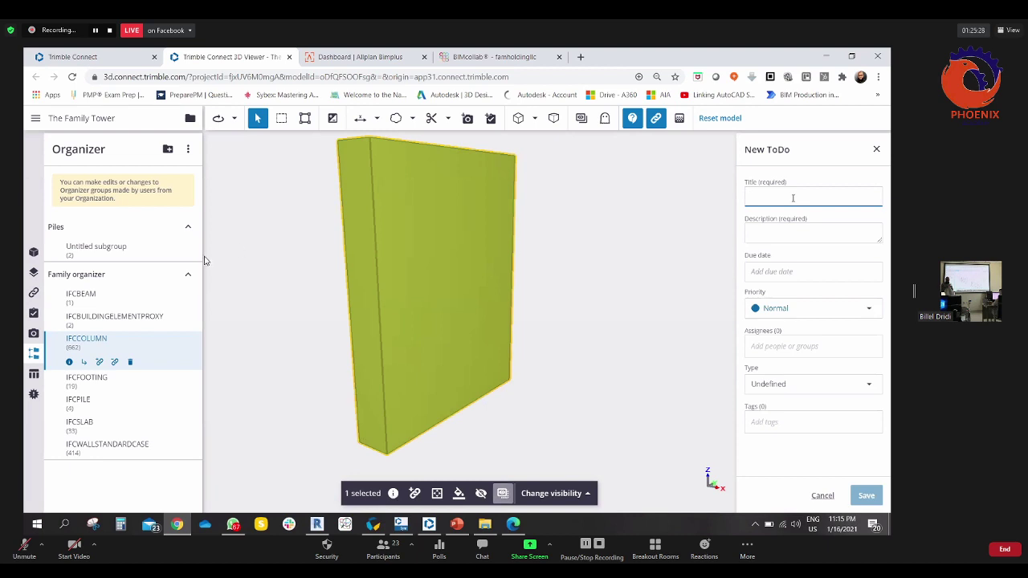
pyautogui.write('gdfgdfgfdgfd')
pyautogui.click(877, 150)
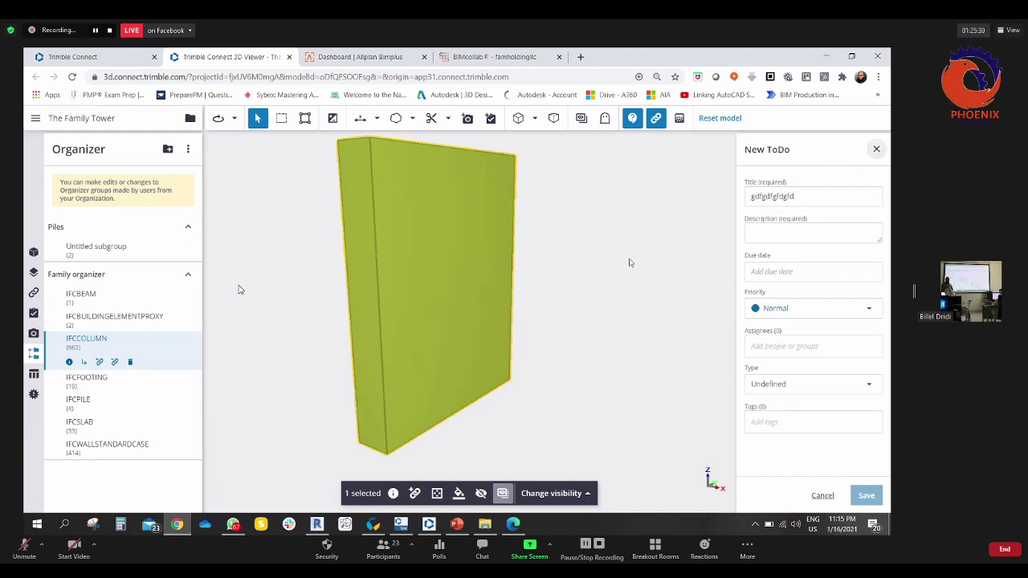
pyautogui.click(528, 339)
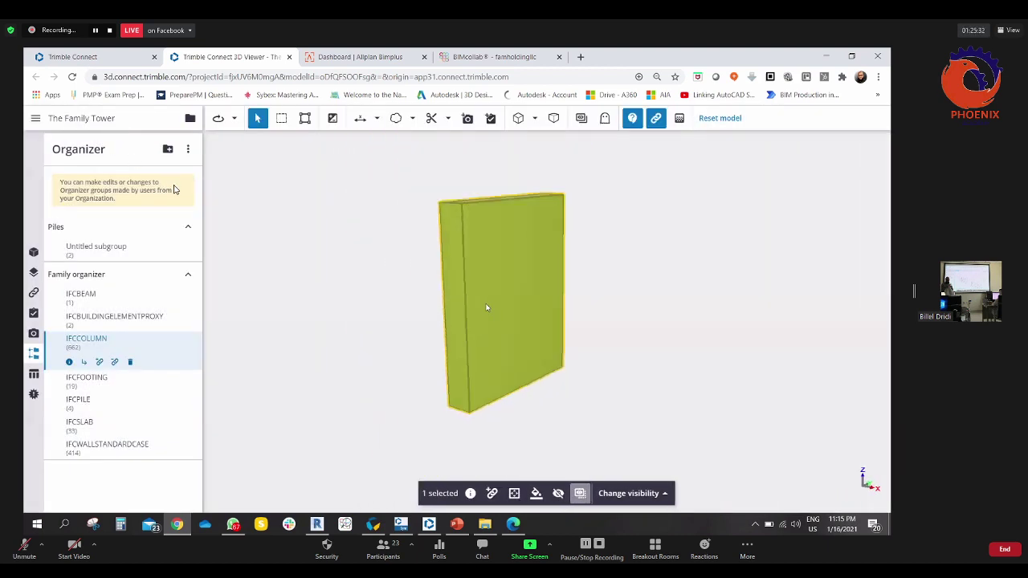
pyautogui.click(188, 276)
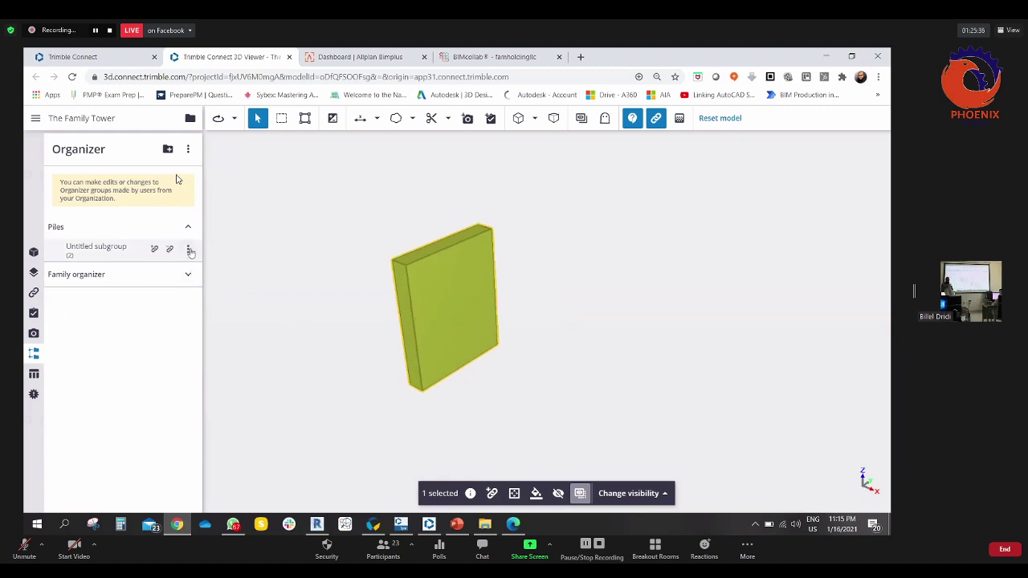
# - Delete the Untitled subgroup under Piles, then orbit around the remaining retaining-wall column
pyautogui.click(188, 249)
pyautogui.click(125, 297)
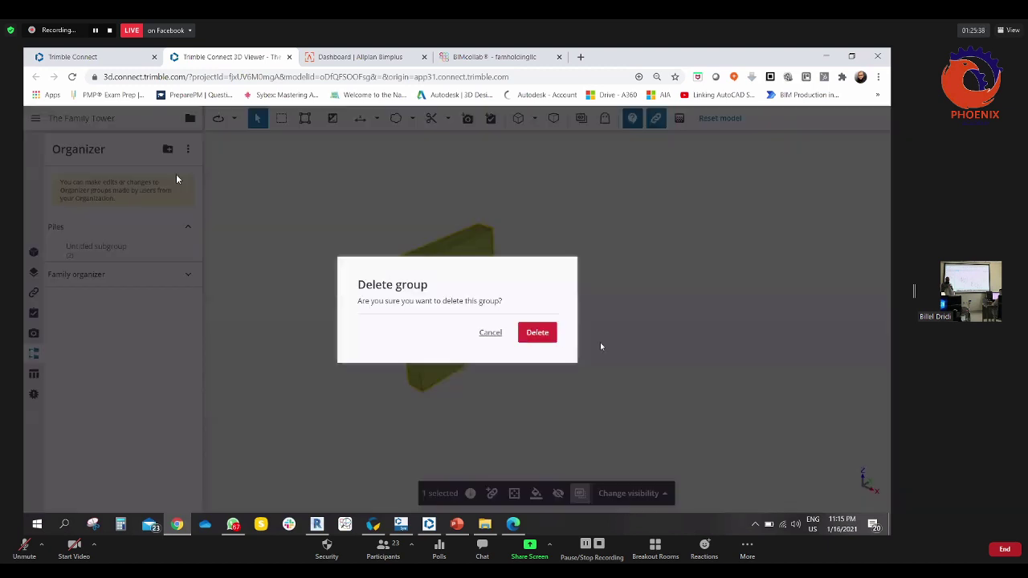
pyautogui.click(535, 331)
pyautogui.click(563, 309)
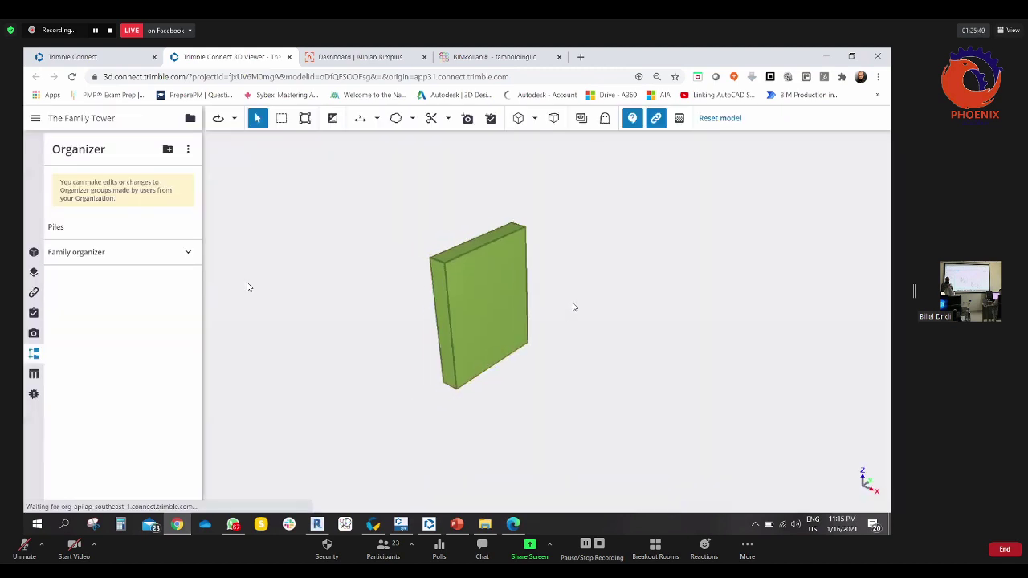
pyautogui.moveTo(571, 306); pyautogui.dragTo(583, 336)
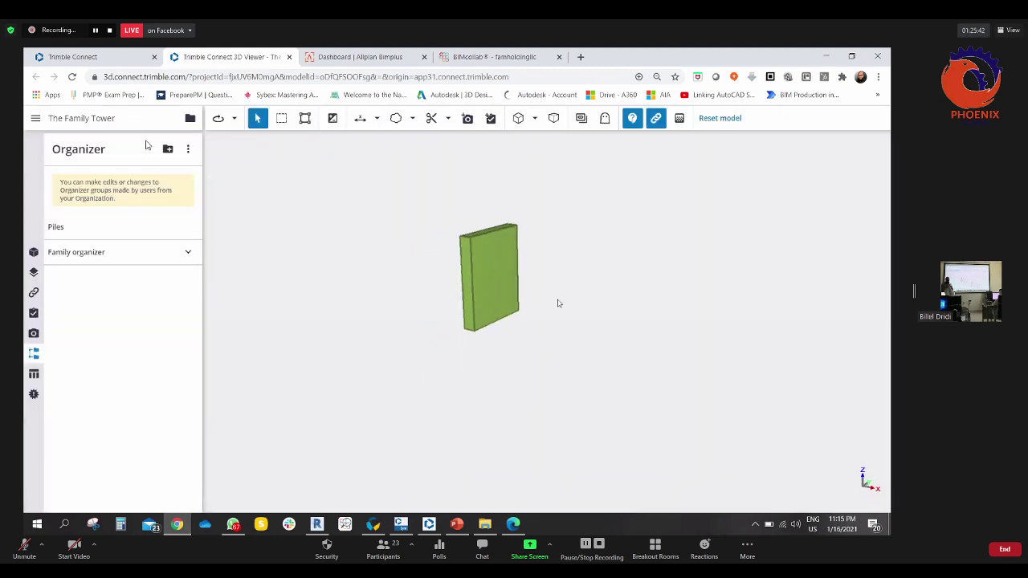
pyautogui.moveTo(557, 300); pyautogui.dragTo(560, 313)
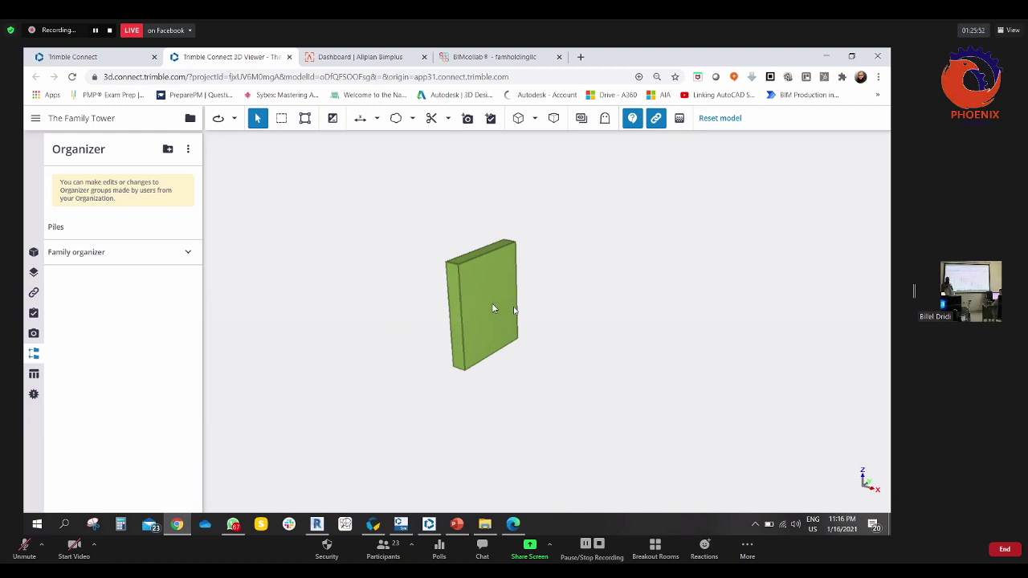
pyautogui.moveTo(523, 297); pyautogui.dragTo(462, 354)
# - Show all hidden objects so the whole tower is visible again, viewed from the front
pyautogui.click(472, 349)
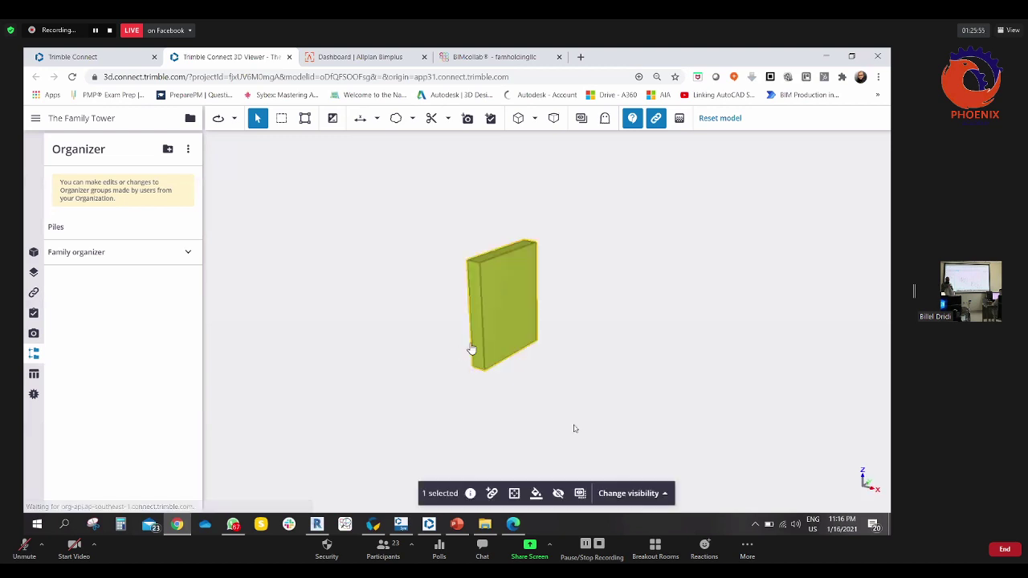
pyautogui.click(628, 493)
pyautogui.click(618, 444)
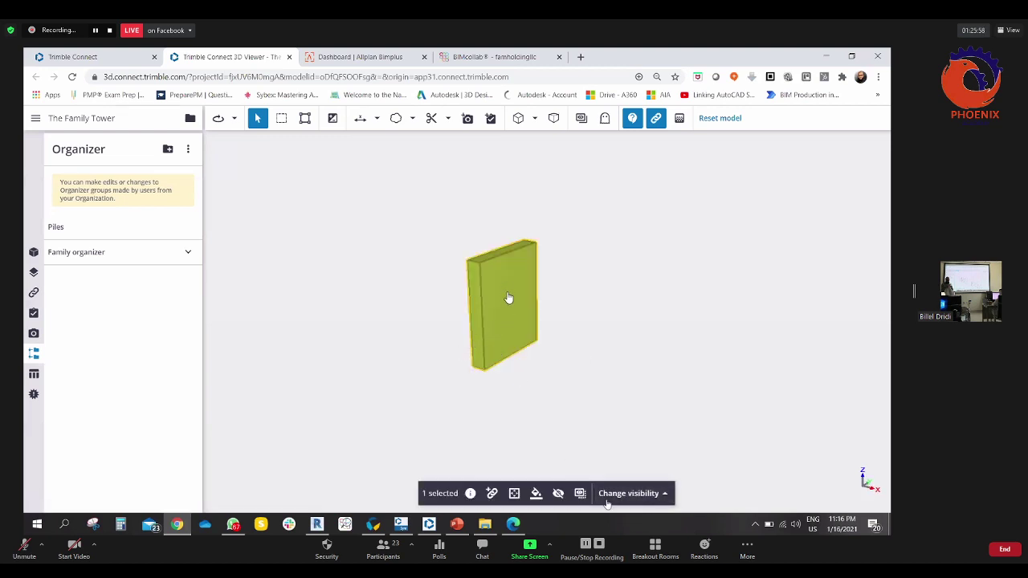
pyautogui.click(558, 495)
pyautogui.click(558, 495)
pyautogui.click(614, 495)
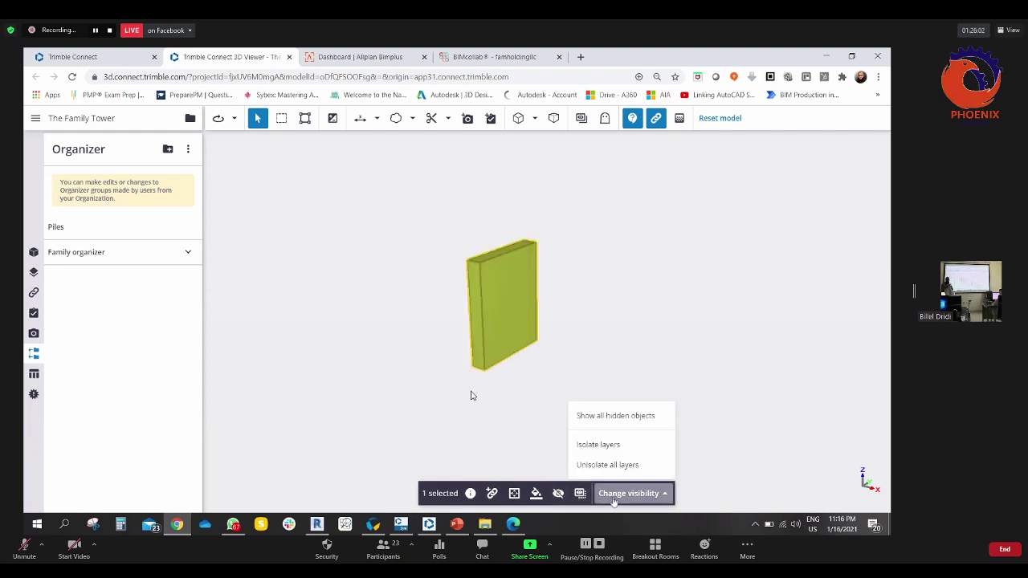
pyautogui.click(610, 416)
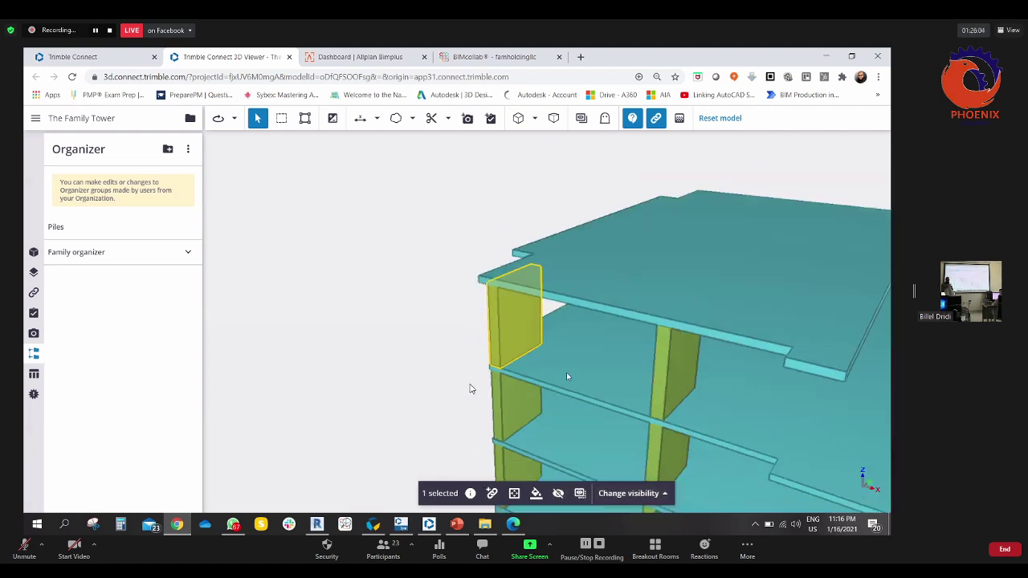
pyautogui.scroll(-8, 472, 389)
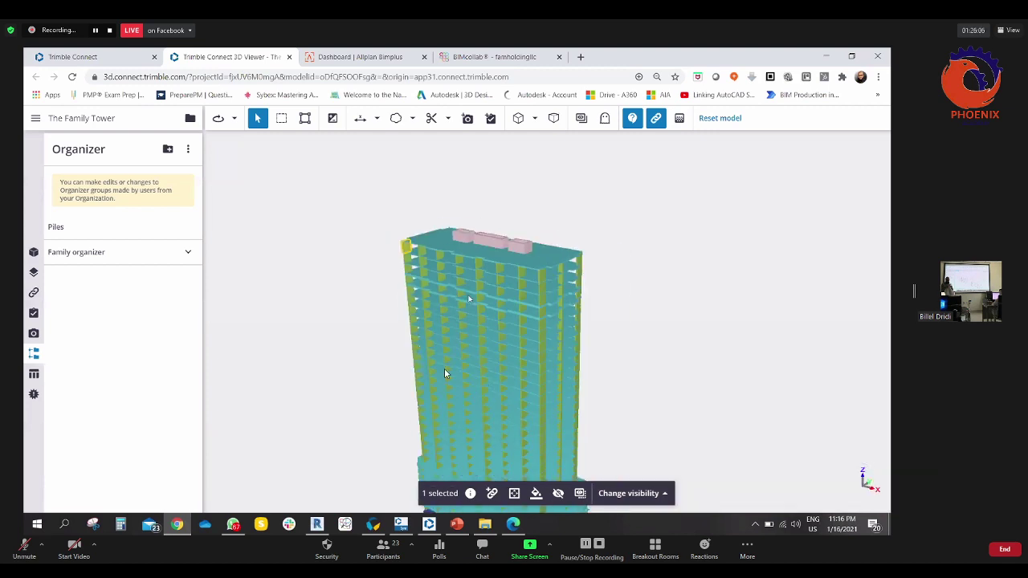
pyautogui.moveTo(445, 374); pyautogui.dragTo(238, 287)
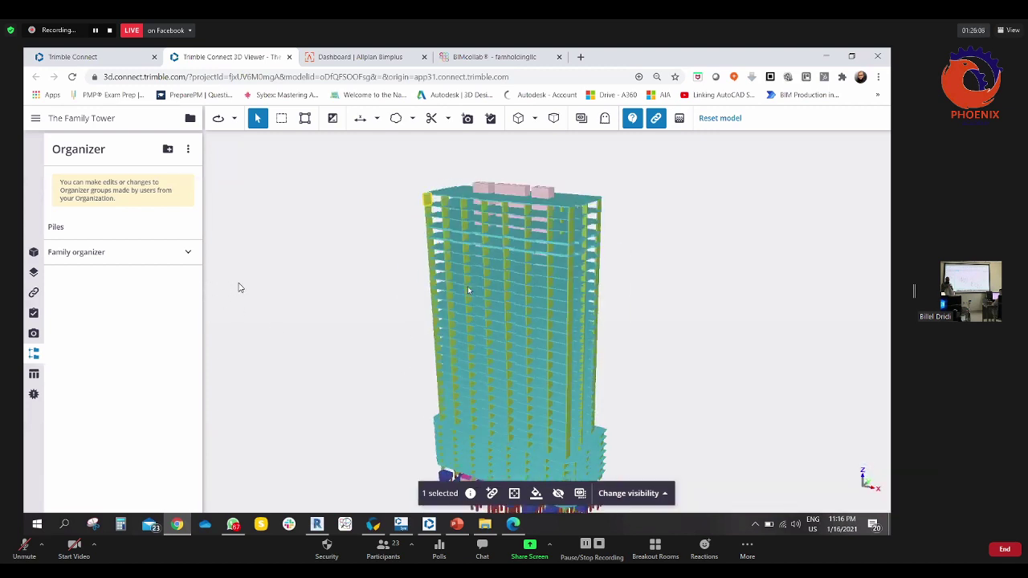
pyautogui.moveTo(469, 290); pyautogui.dragTo(457, 282)
pyautogui.click(355, 299)
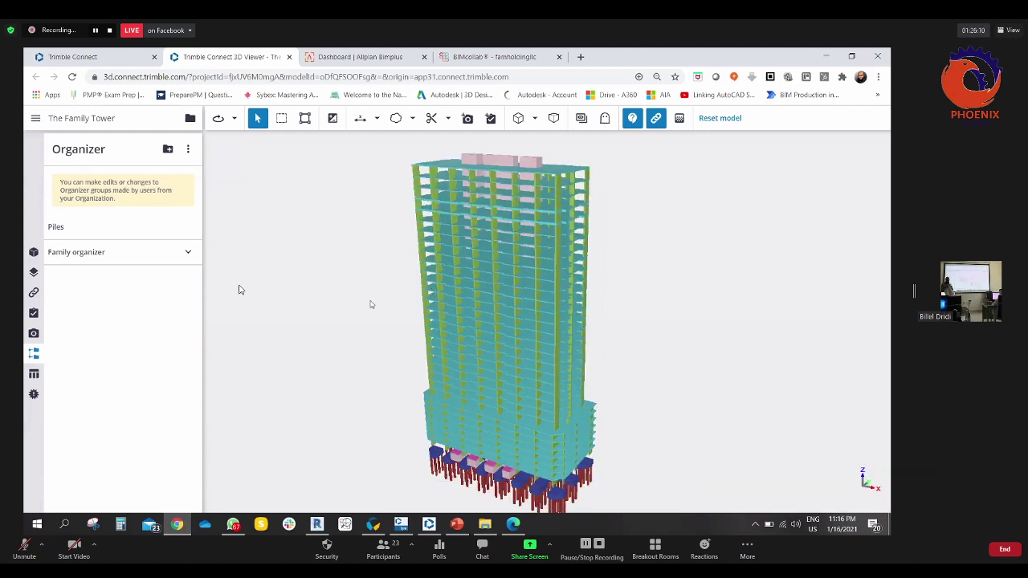
pyautogui.moveTo(369, 300); pyautogui.dragTo(375, 263)
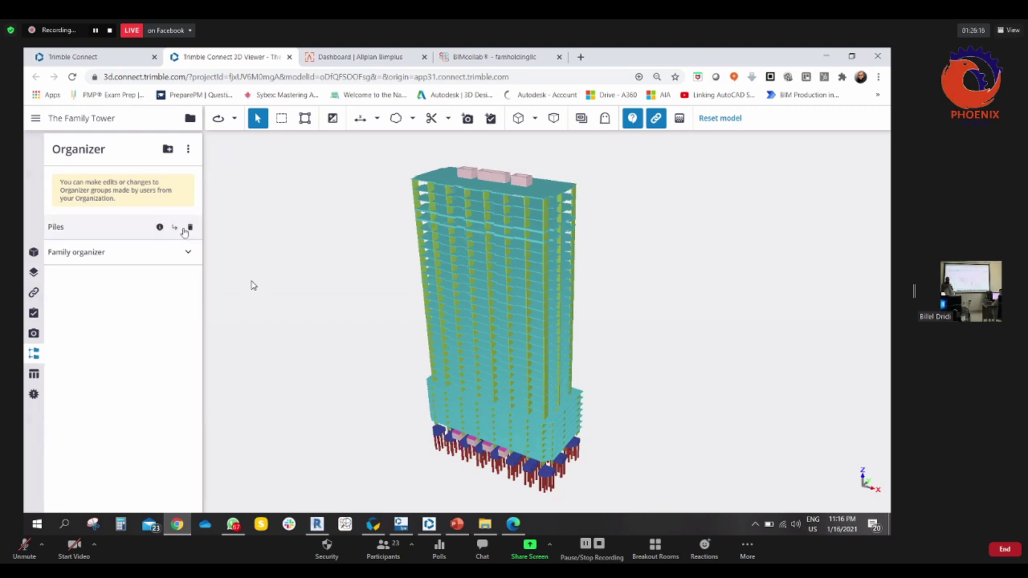
# - Delete the Piles organizer group and open the IFC class table totalling 1135 objects
pyautogui.click(188, 227)
pyautogui.click(538, 334)
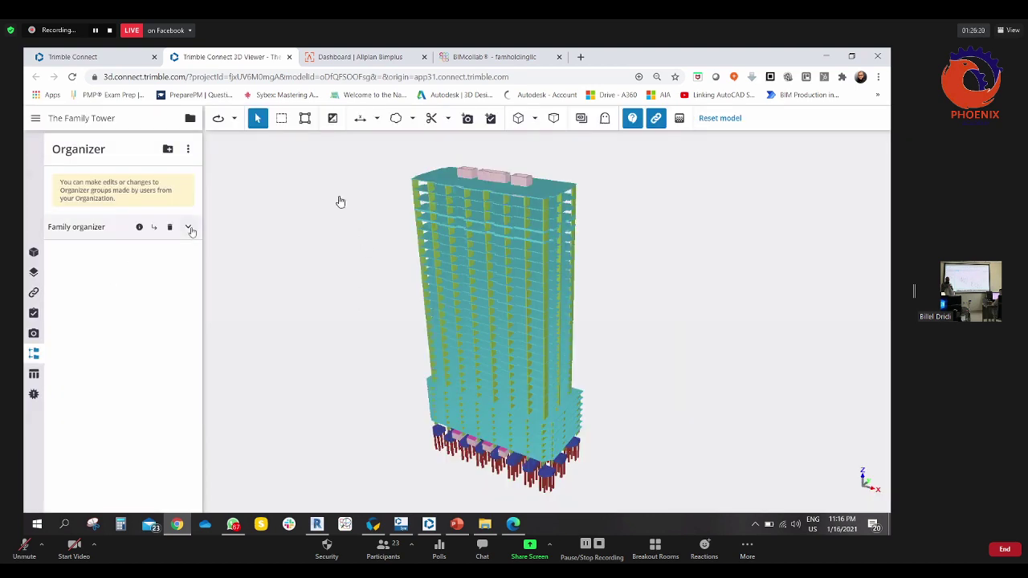
pyautogui.click(190, 229)
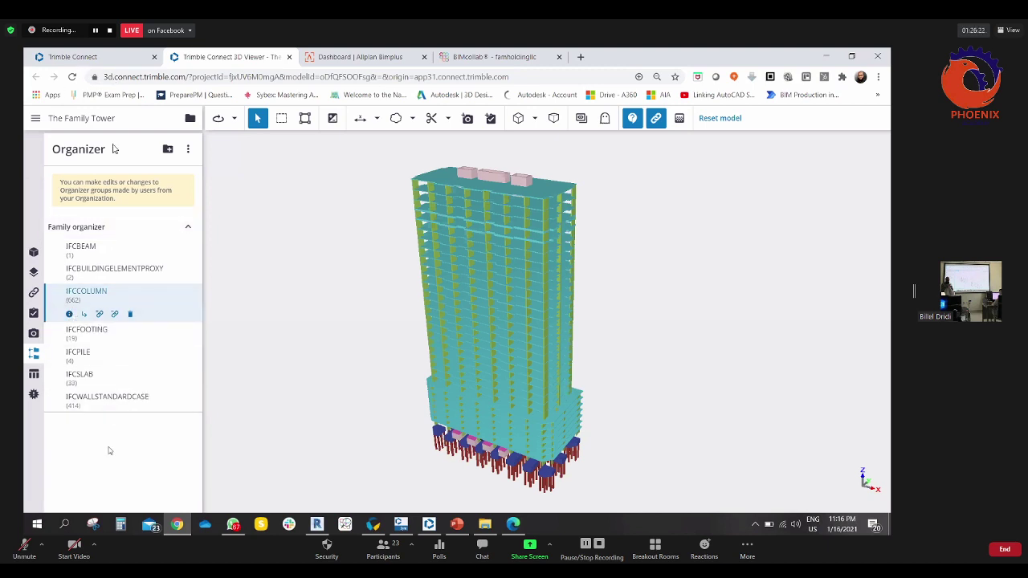
pyautogui.click(33, 373)
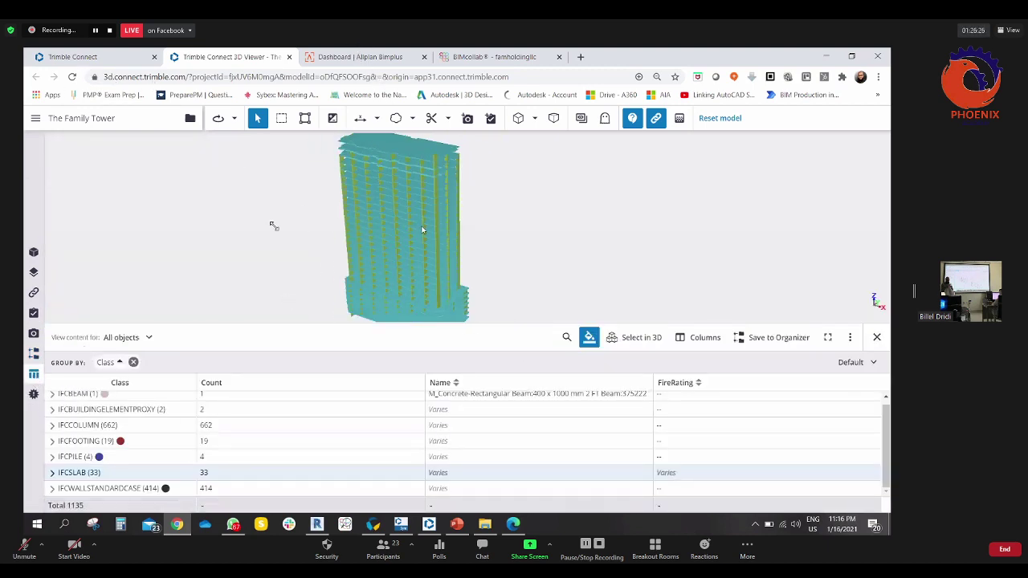
# - Enlarge the 3D view, zoom into the podium and select slab Floor:Family HC Slab 2 3cm 2:385442
pyautogui.moveTo(485, 452); pyautogui.dragTo(486, 454)
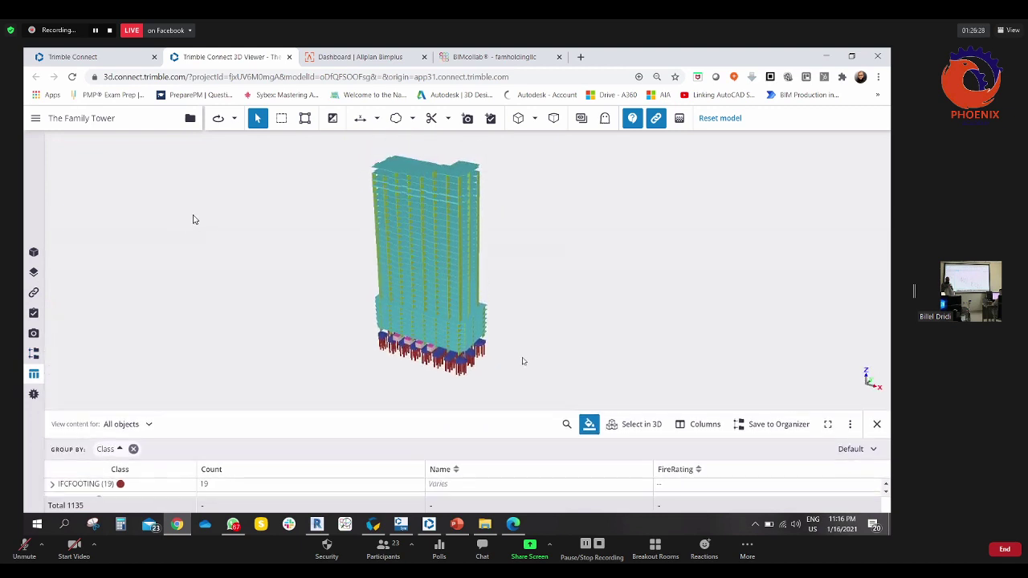
pyautogui.moveTo(534, 290); pyautogui.dragTo(529, 303)
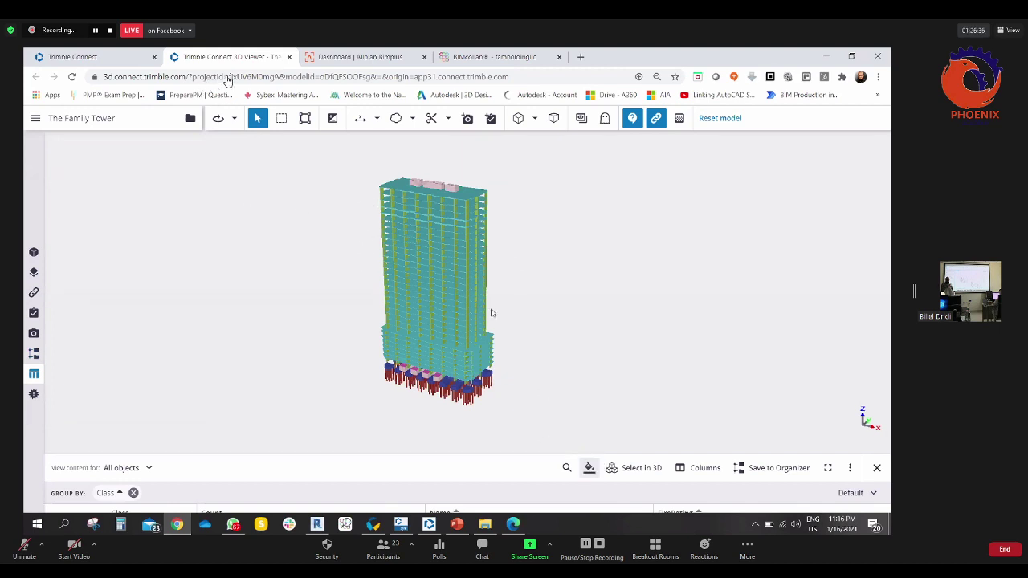
pyautogui.scroll(5, 468, 347)
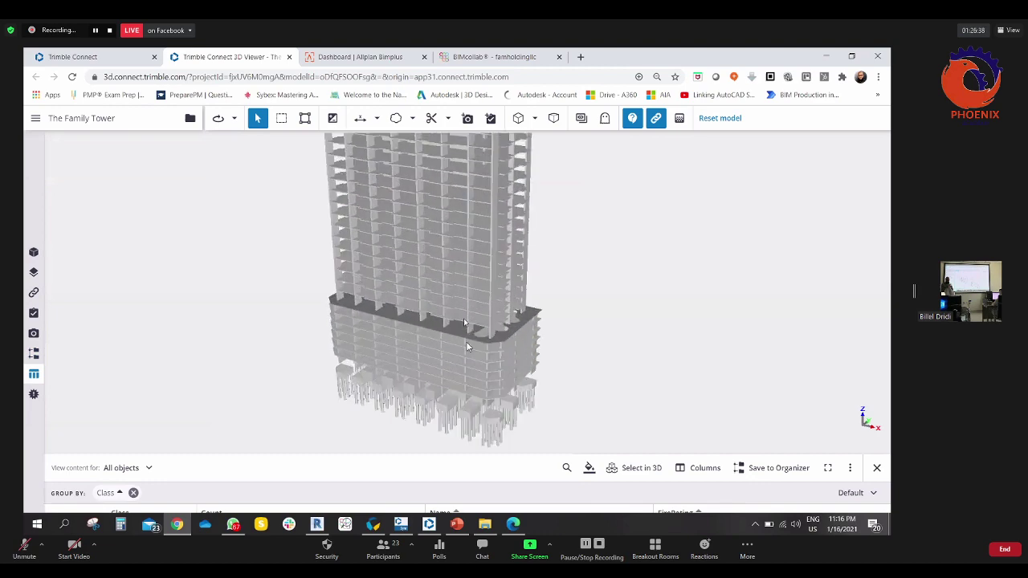
pyautogui.scroll(3, 458, 322)
pyautogui.click(342, 306)
pyautogui.moveTo(342, 306); pyautogui.dragTo(644, 331)
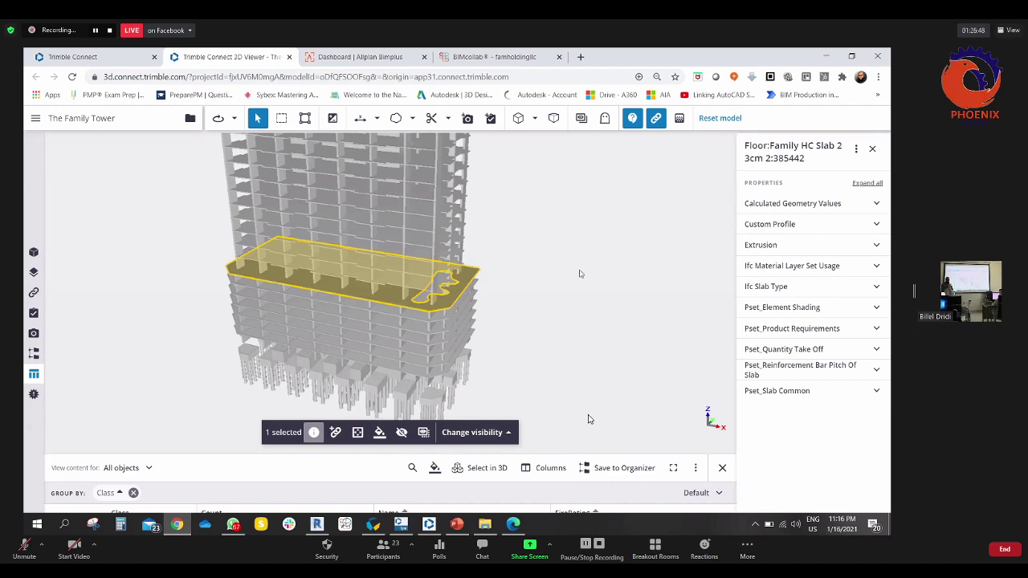
pyautogui.moveTo(591, 419); pyautogui.dragTo(591, 417)
pyautogui.scroll(1, 344, 277)
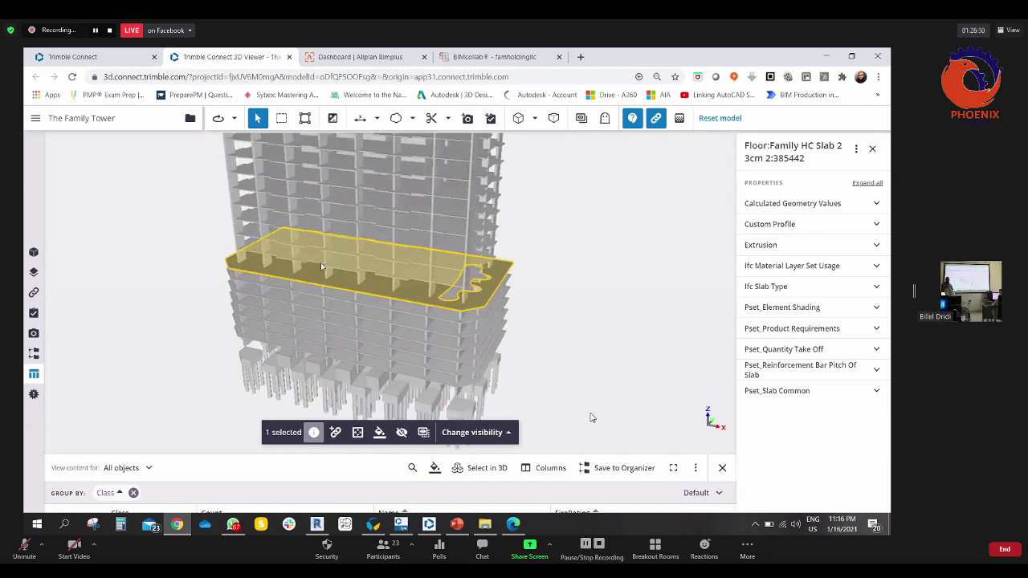
pyautogui.scroll(2, 321, 267)
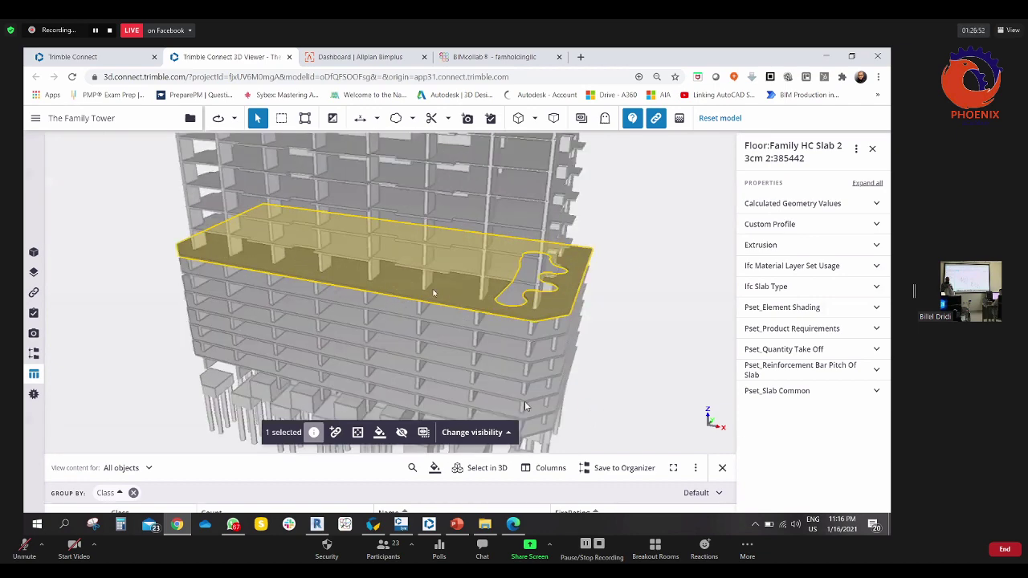
pyautogui.scroll(-2, 433, 294)
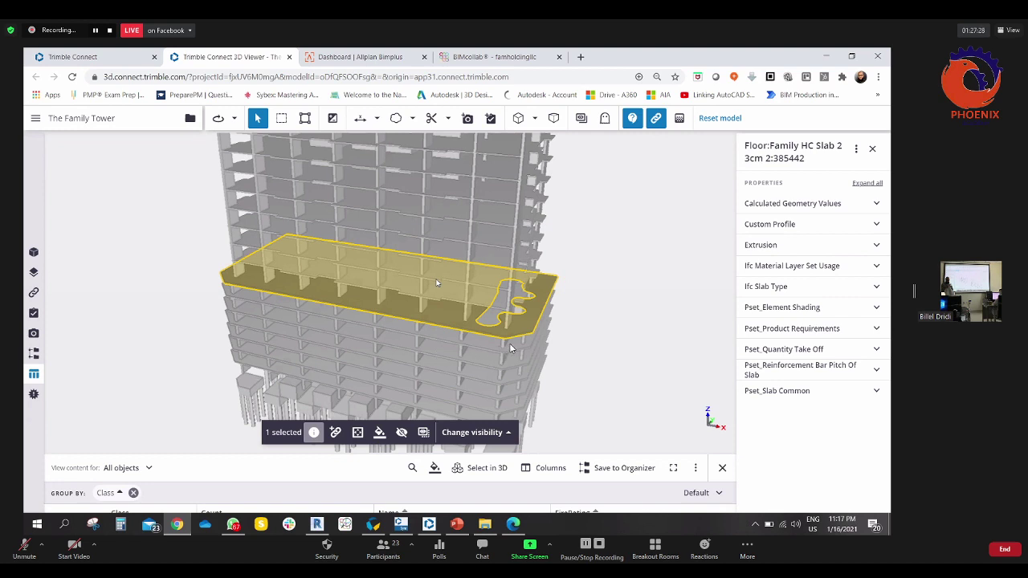
# - From the slab's Add properties option, open Manage property set libraries in a new tab
pyautogui.click(857, 149)
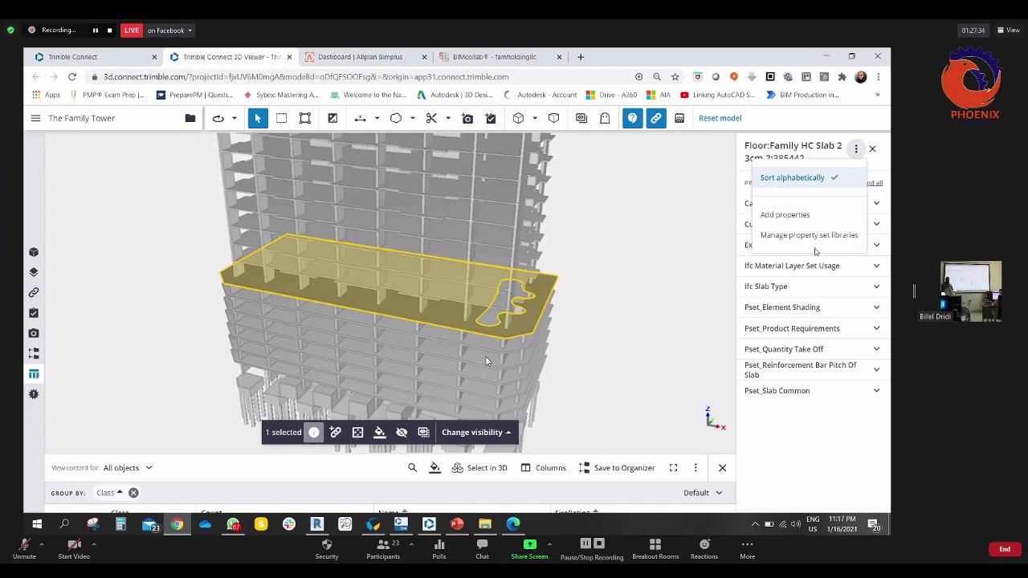
pyautogui.click(790, 218)
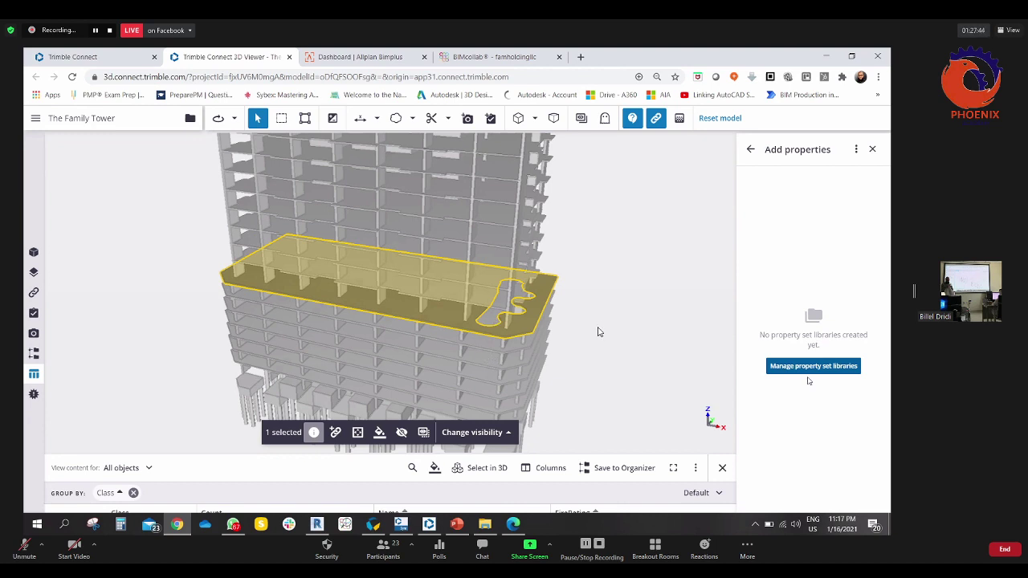
pyautogui.moveTo(599, 327); pyautogui.dragTo(551, 338)
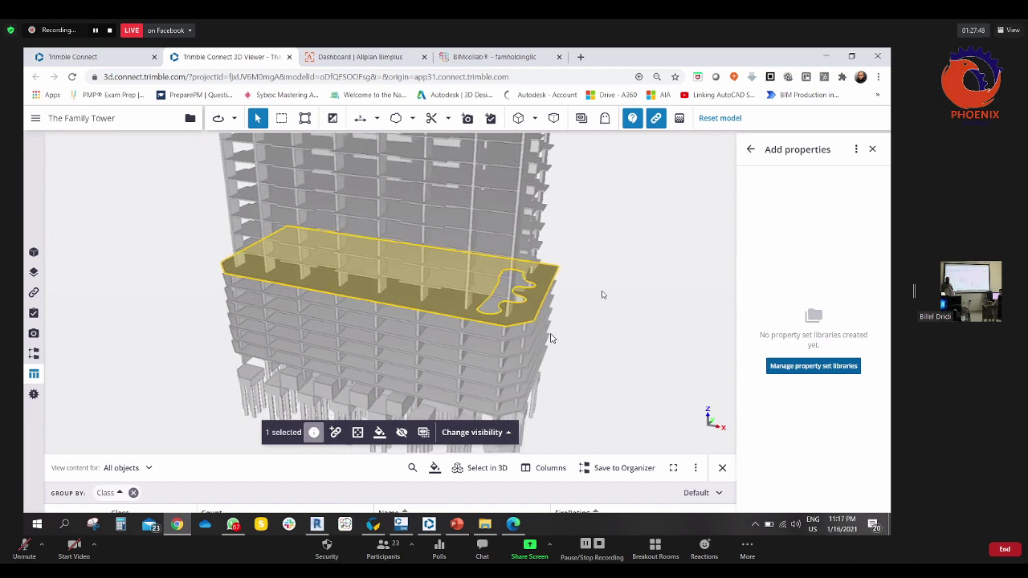
pyautogui.click(797, 370)
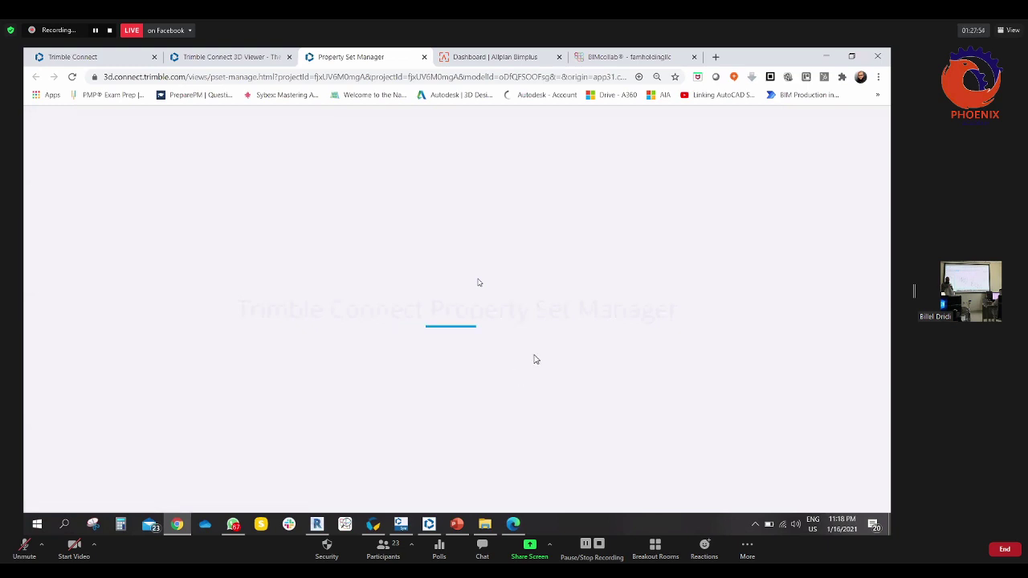
# - Switch between the 3D Viewer and the Property Set Manager's empty Property Set Libraries page
pyautogui.hotkey('ctrl', 'shift', 'Tab')
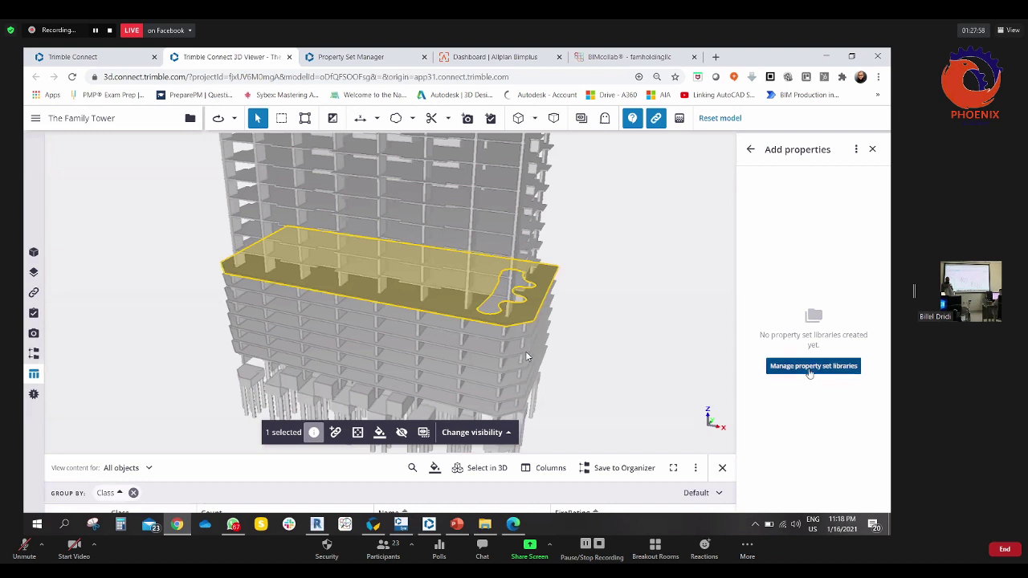
pyautogui.click(377, 57)
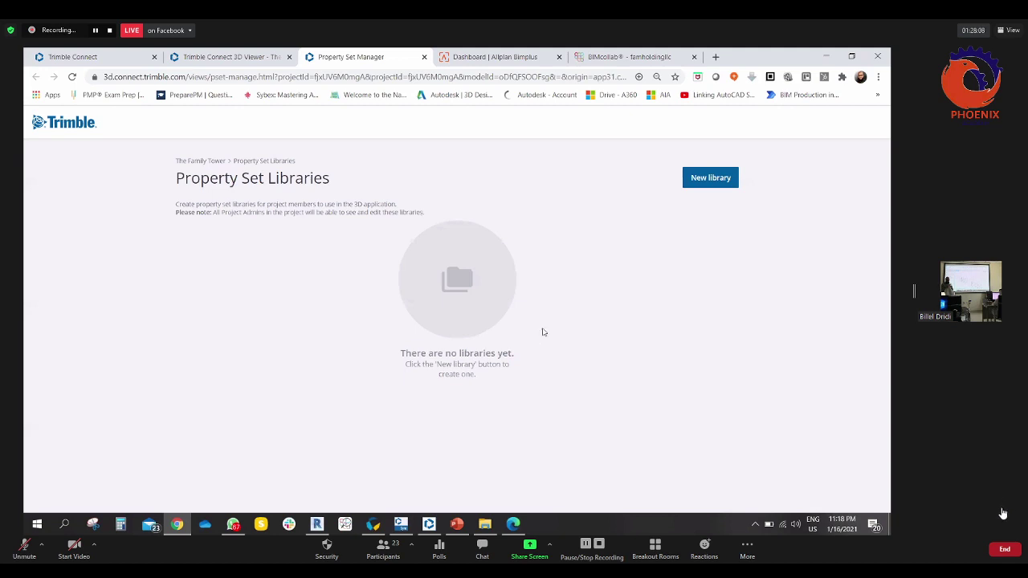
# - Create a new property set library and rename it General Info
pyautogui.click(711, 178)
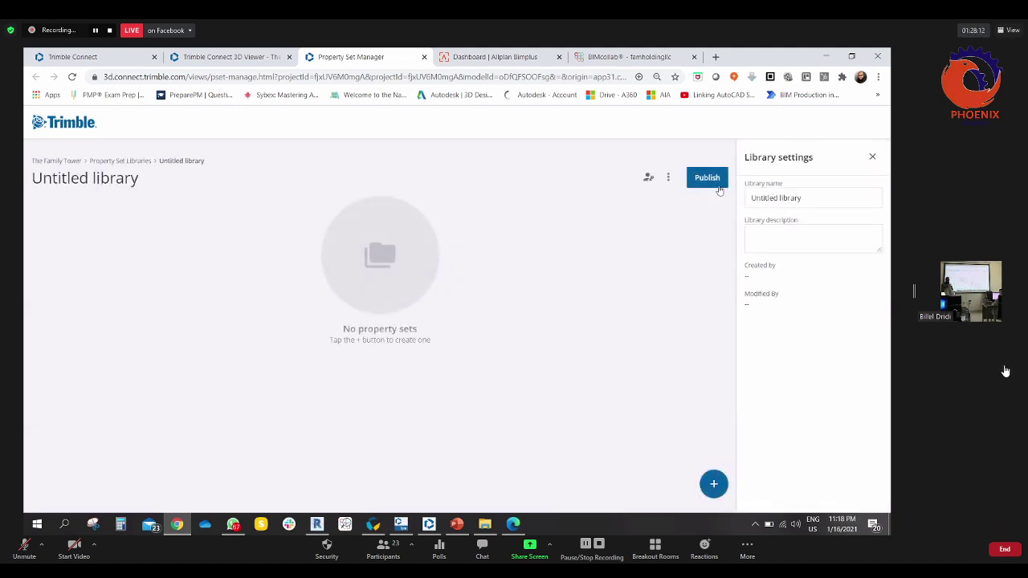
pyautogui.moveTo(807, 198); pyautogui.dragTo(745, 201)
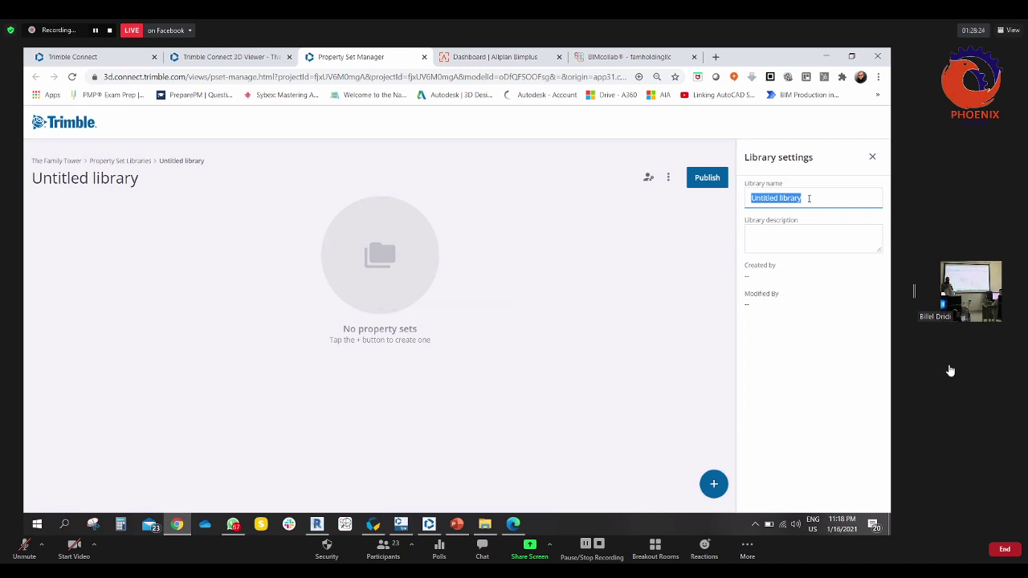
pyautogui.write('C')
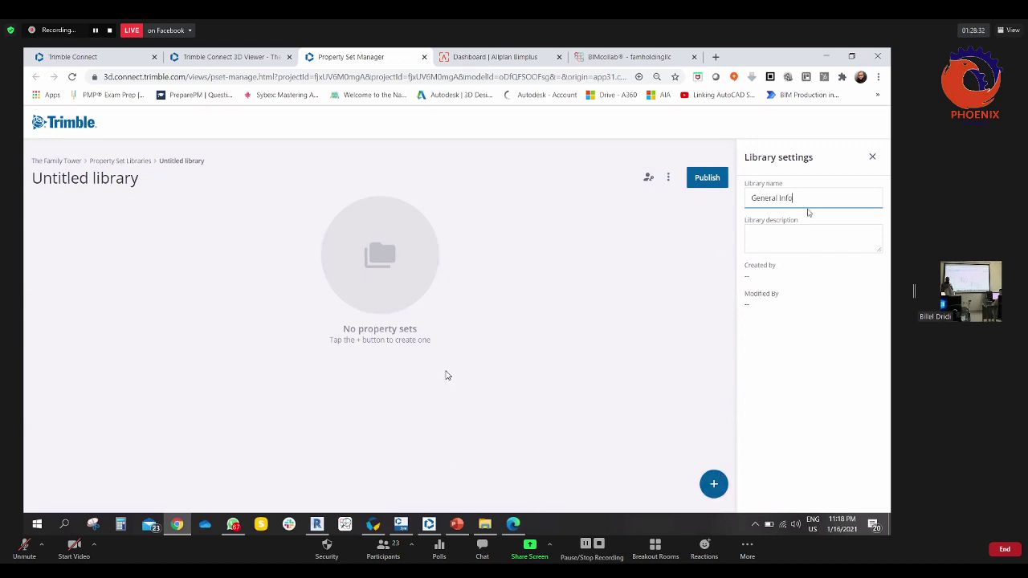
# - Add a property set to the library and name it General Info
pyautogui.click(714, 484)
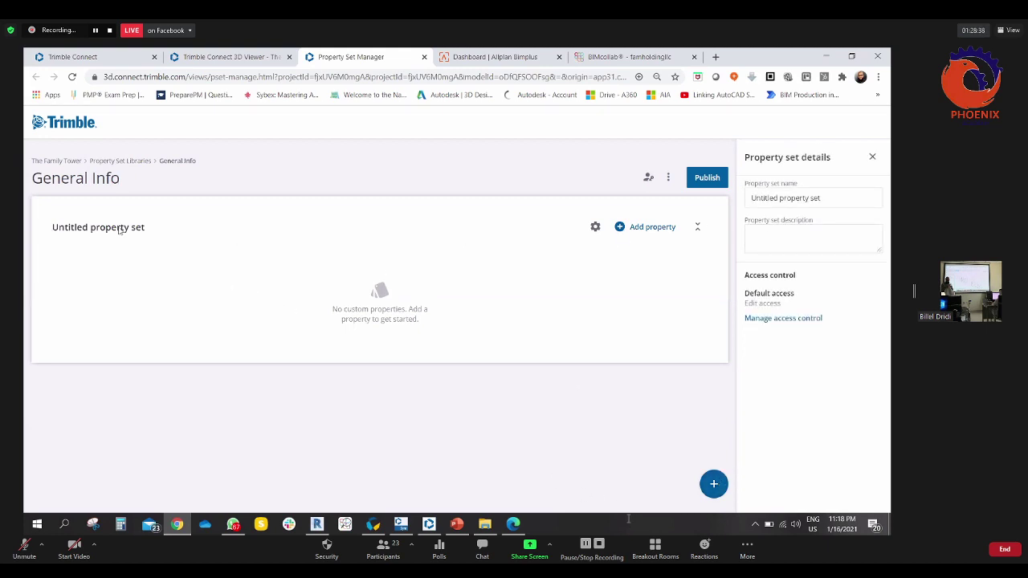
pyautogui.tripleClick(842, 201)
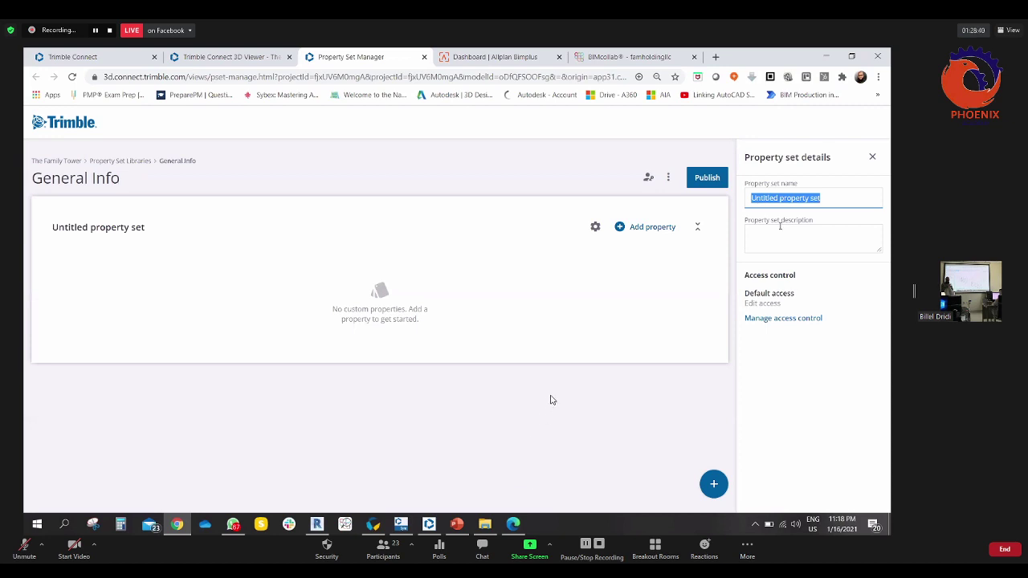
pyautogui.write('Gren')
pyautogui.press('BackSpace')
pyautogui.press('BackSpace')
pyautogui.press('BackSpace')
pyautogui.write('eneral Info')
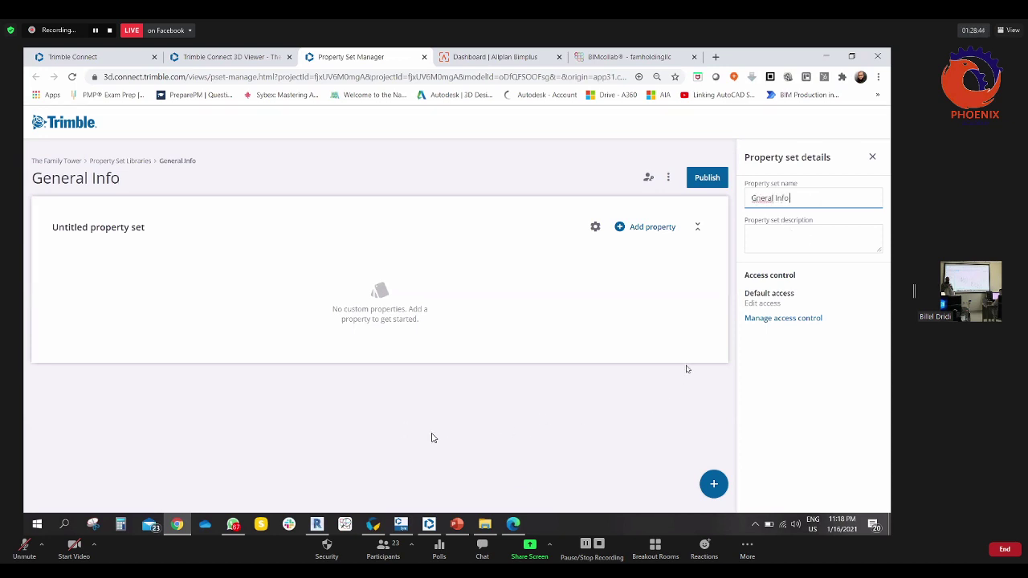
# - Replace the General Info set name with the Work Progress Status title
pyautogui.click(659, 228)
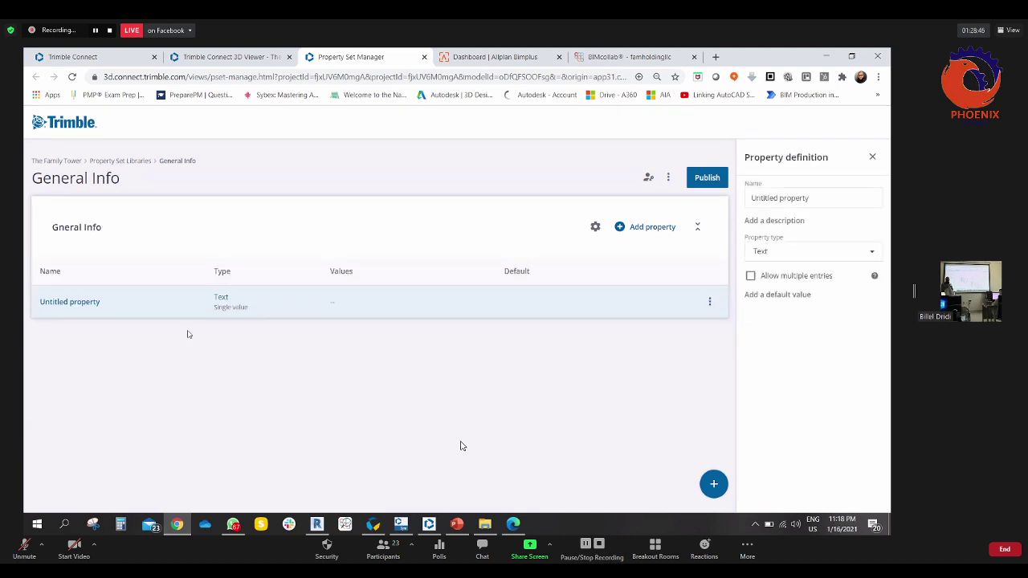
pyautogui.click(593, 160)
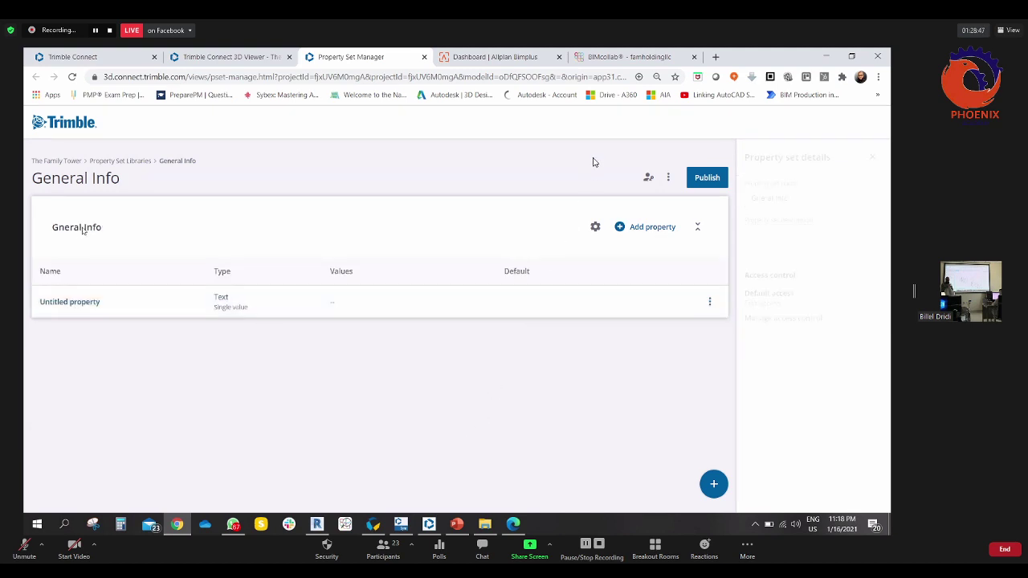
pyautogui.tripleClick(808, 197)
pyautogui.write('Ge')
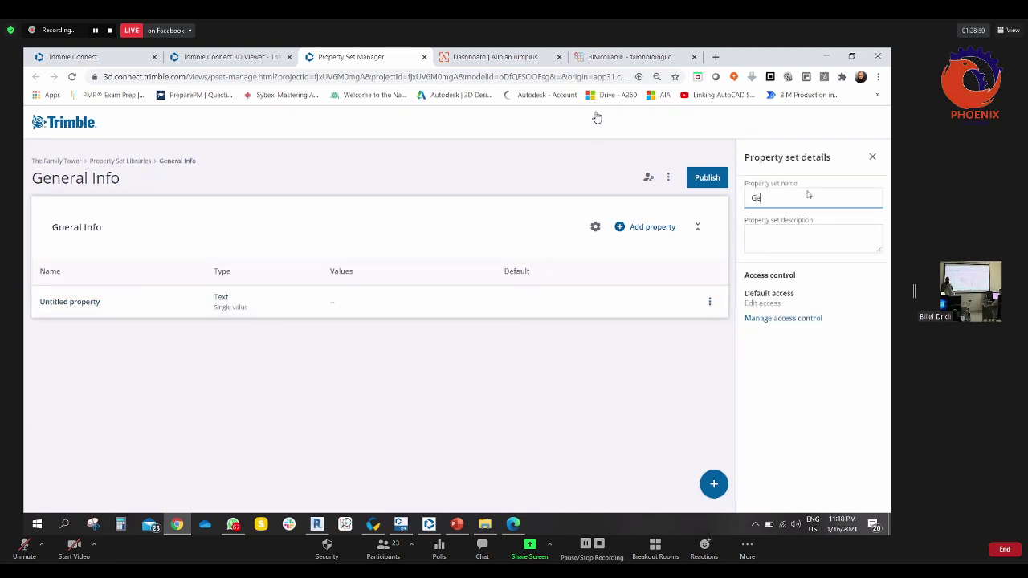
pyautogui.write('neral')
pyautogui.write('Work')
pyautogui.write(' Progress')
pyautogui.write(' Status')
# - Describe the set as checking work progress at the construction phase or design phase
pyautogui.click(761, 236)
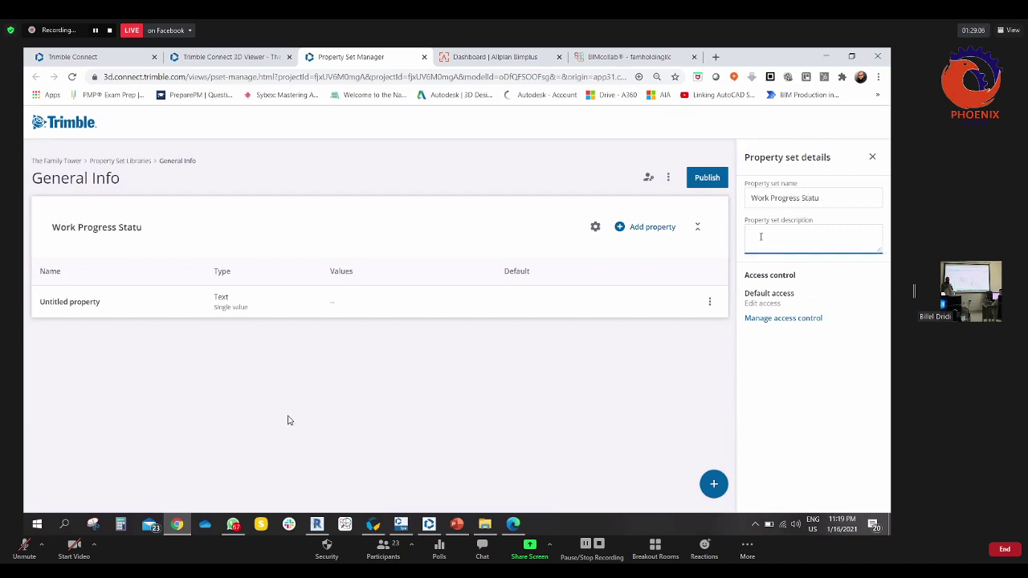
pyautogui.write('This to check the work progress a')
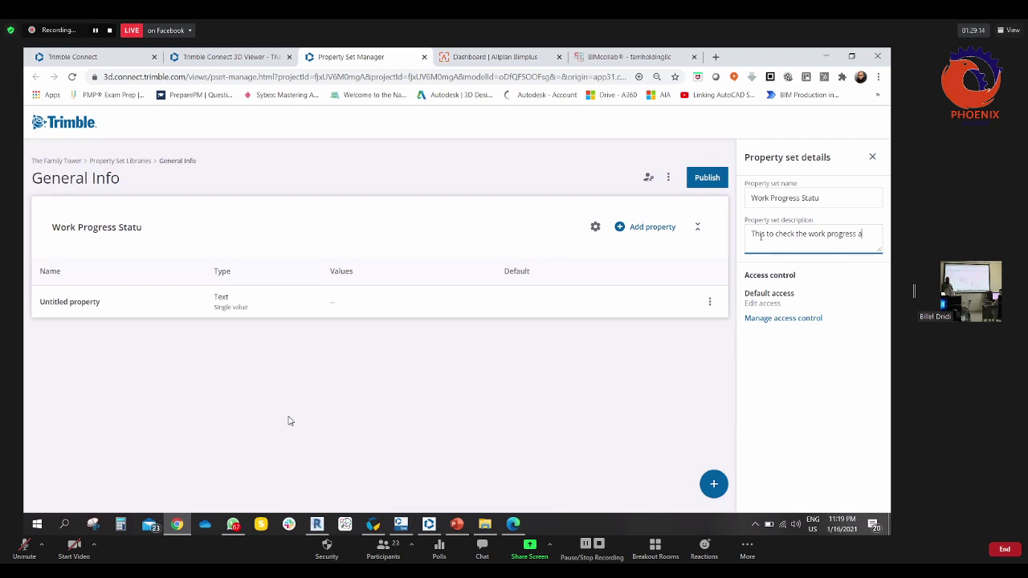
pyautogui.write('t the construction phase')
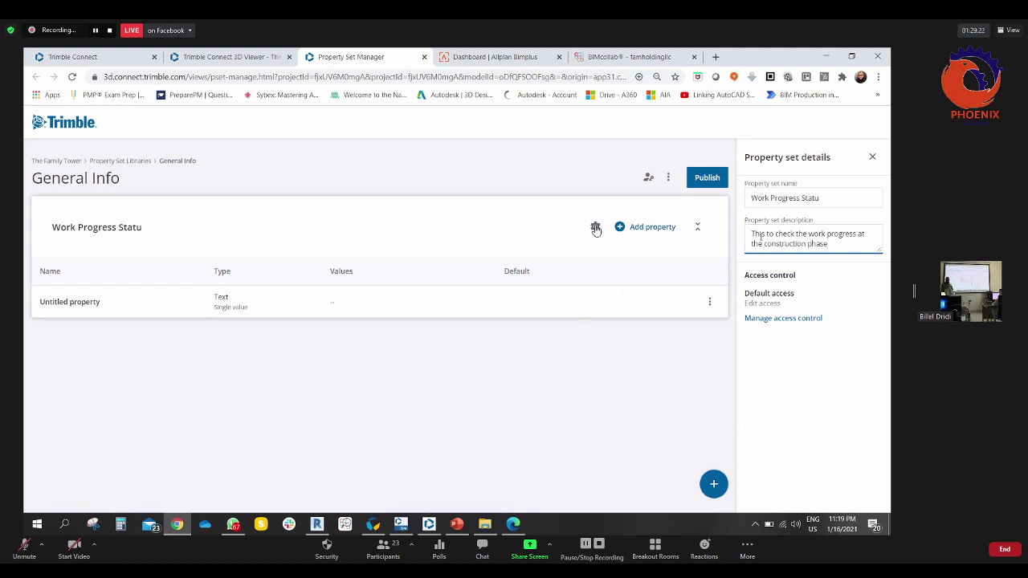
pyautogui.write(' or design phase.')
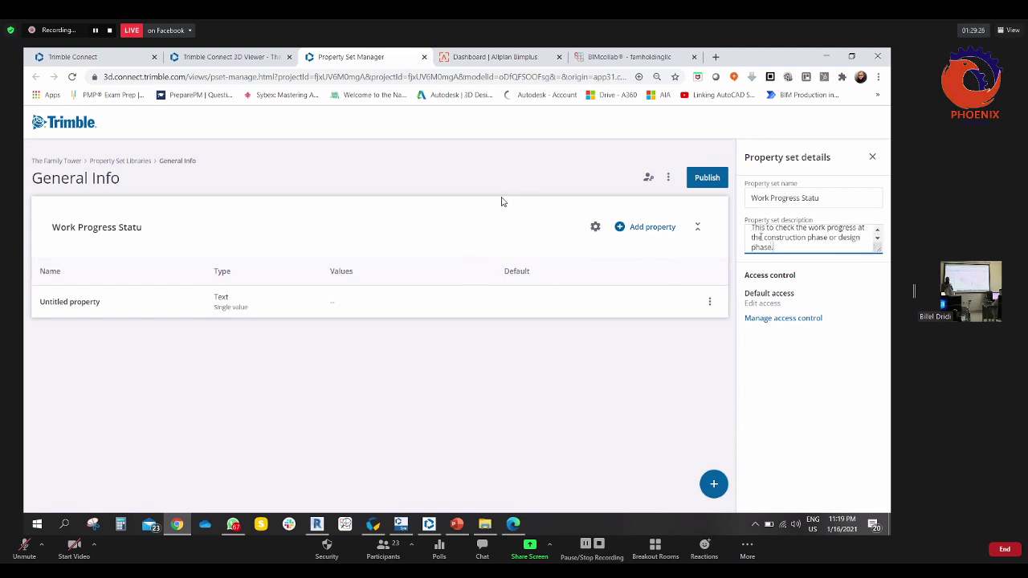
pyautogui.click(175, 301)
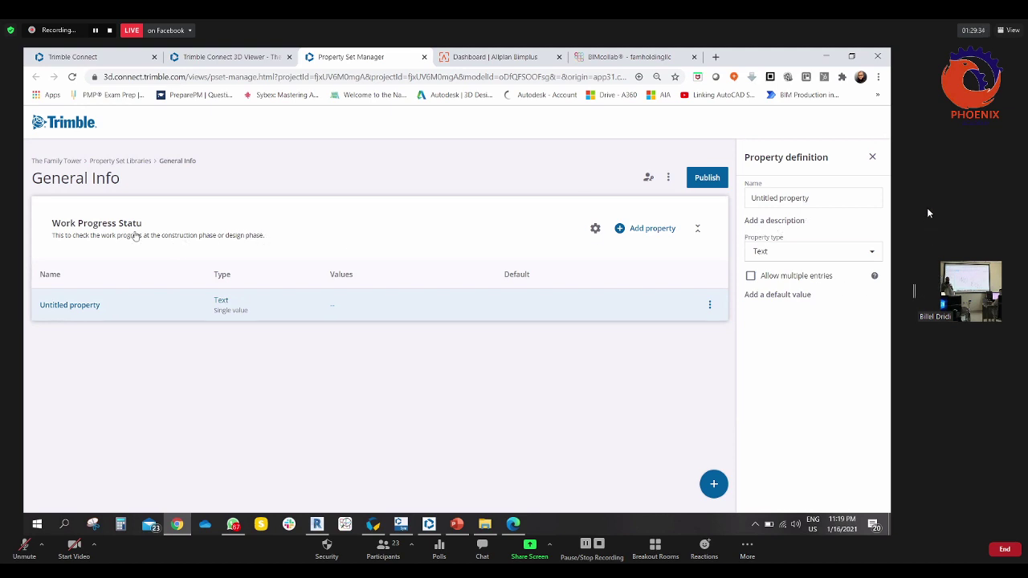
# - Correct the property set name to Work Progress Status
pyautogui.click(116, 228)
pyautogui.click(837, 205)
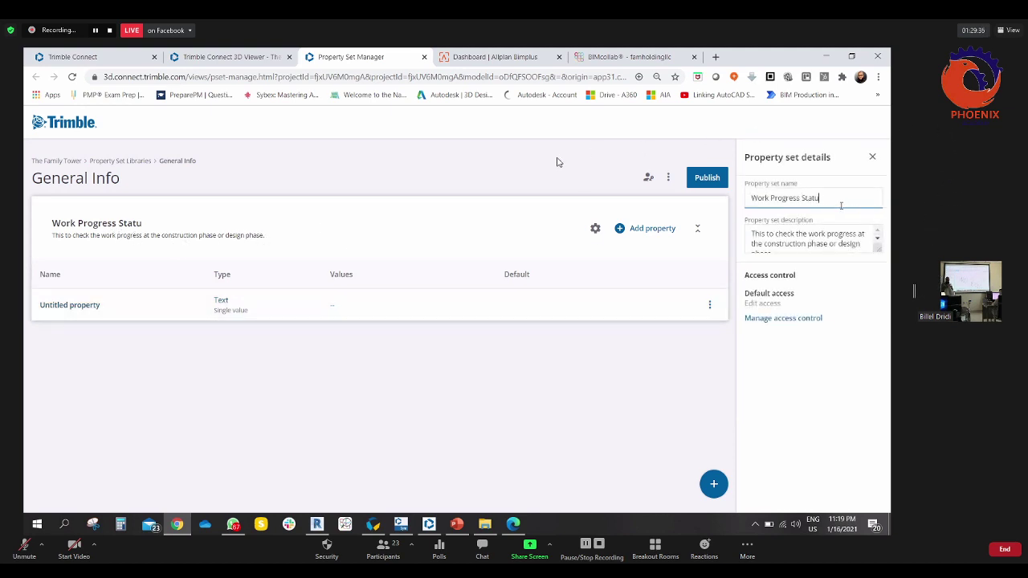
pyautogui.write('s')
pyautogui.click(514, 219)
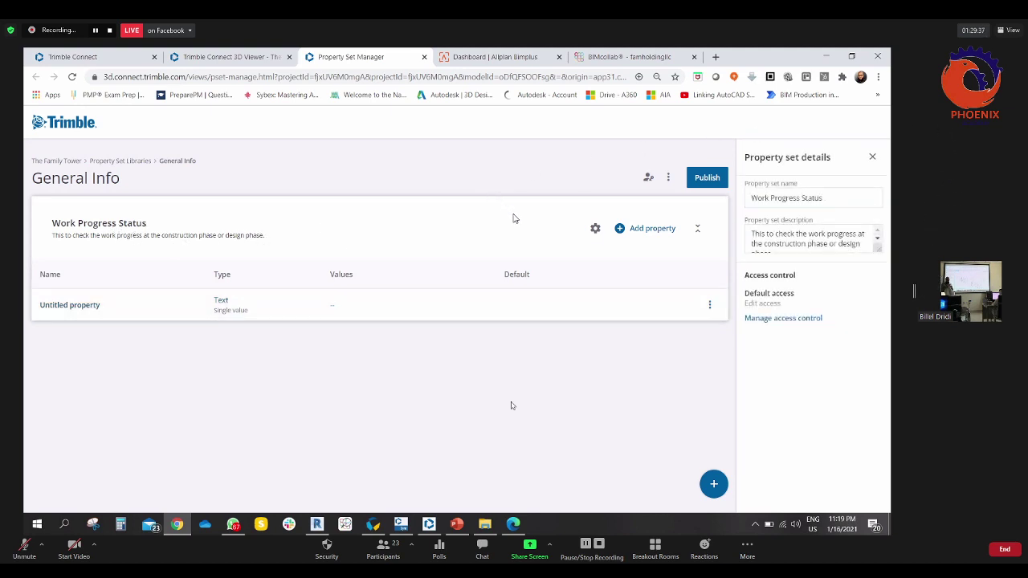
# - Rename the first property Responsible party with type Text, then add another property
pyautogui.click(90, 310)
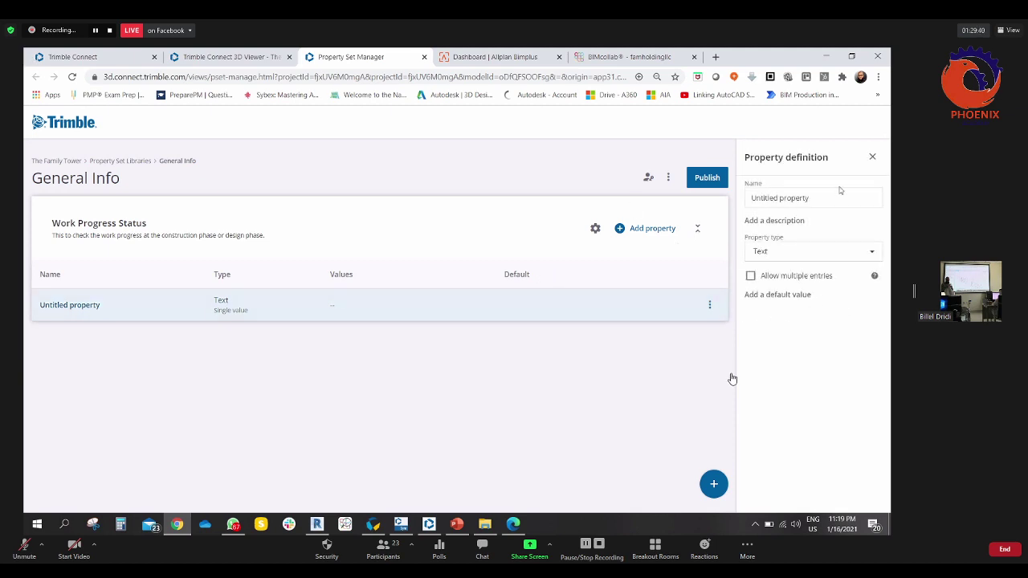
pyautogui.moveTo(824, 197); pyautogui.dragTo(752, 198)
pyautogui.write('Re')
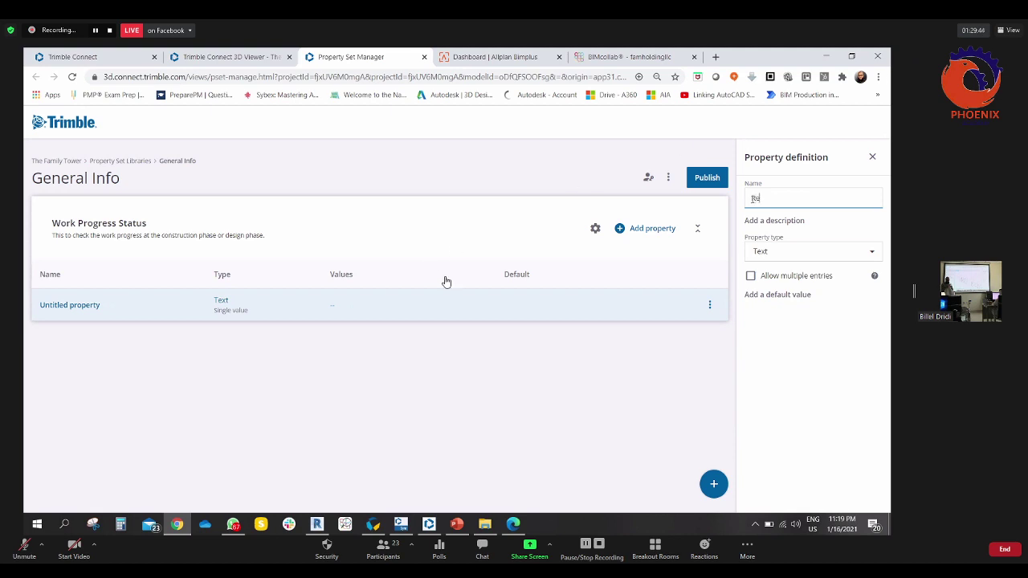
pyautogui.write('sponsible party')
pyautogui.click(874, 252)
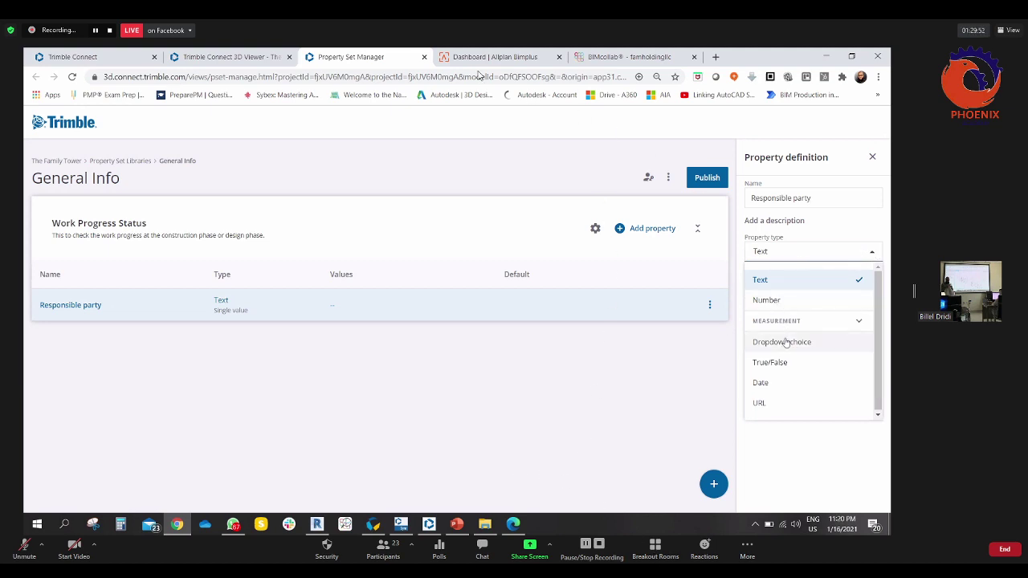
pyautogui.click(777, 281)
pyautogui.click(654, 233)
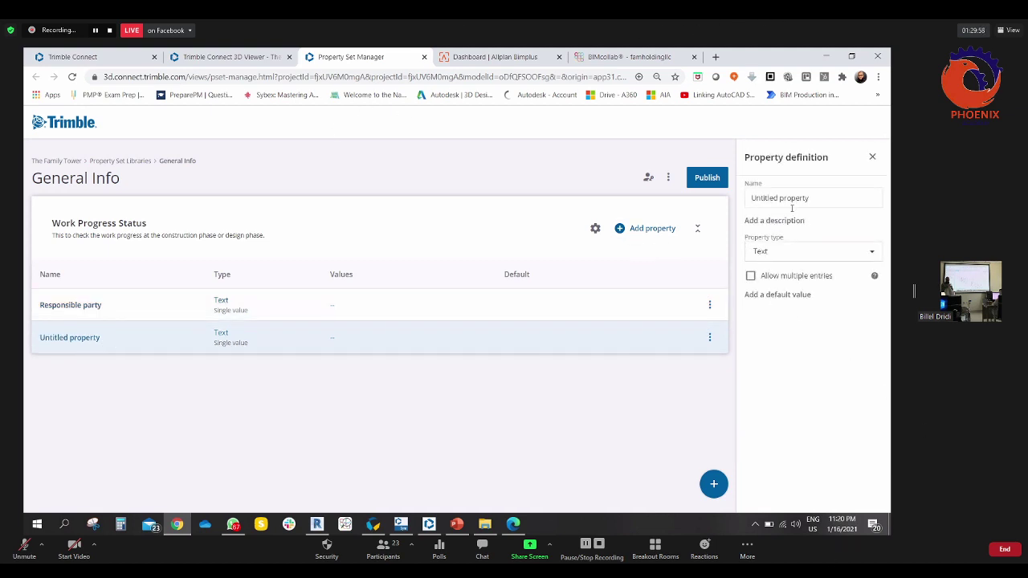
# - Name the new property Work Quality and make it a Dropdown choice
pyautogui.doubleClick(791, 208)
pyautogui.hotkey('shift', 'Home')
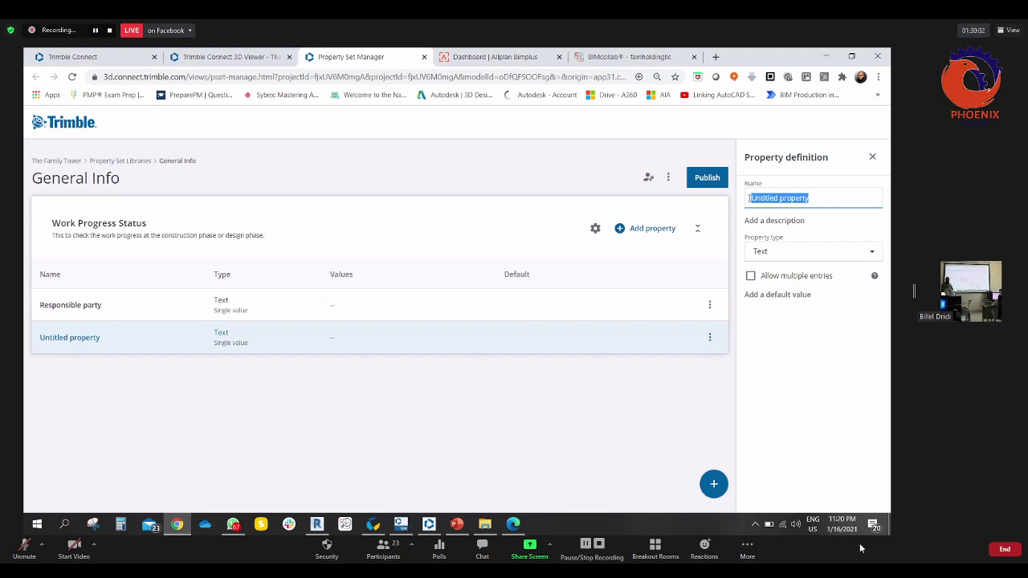
pyautogui.write('Qulaity O')
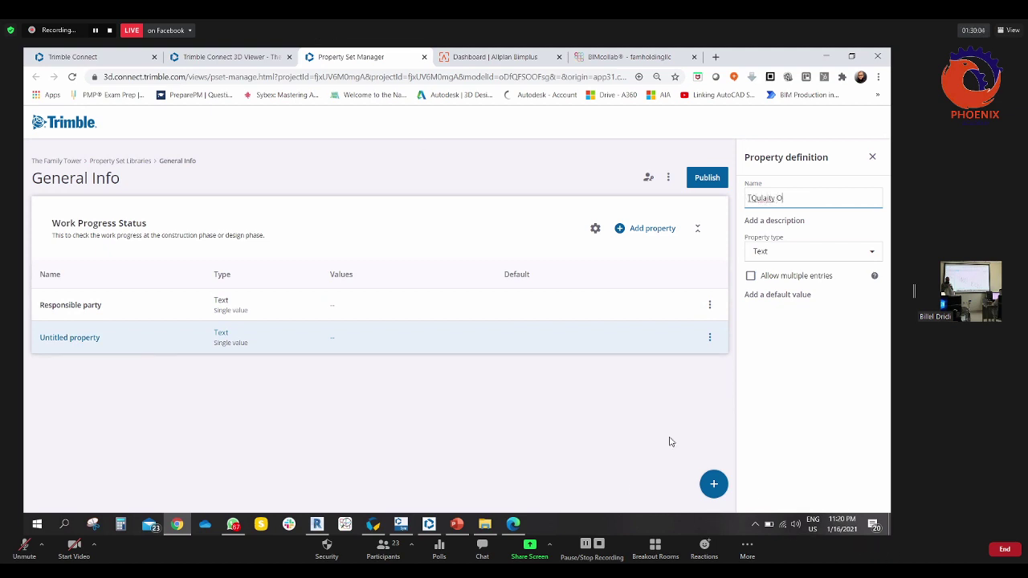
pyautogui.write('f the Work')
pyautogui.hotkey('ctrl', 'a')
pyautogui.write('Work Quality')
pyautogui.click(810, 253)
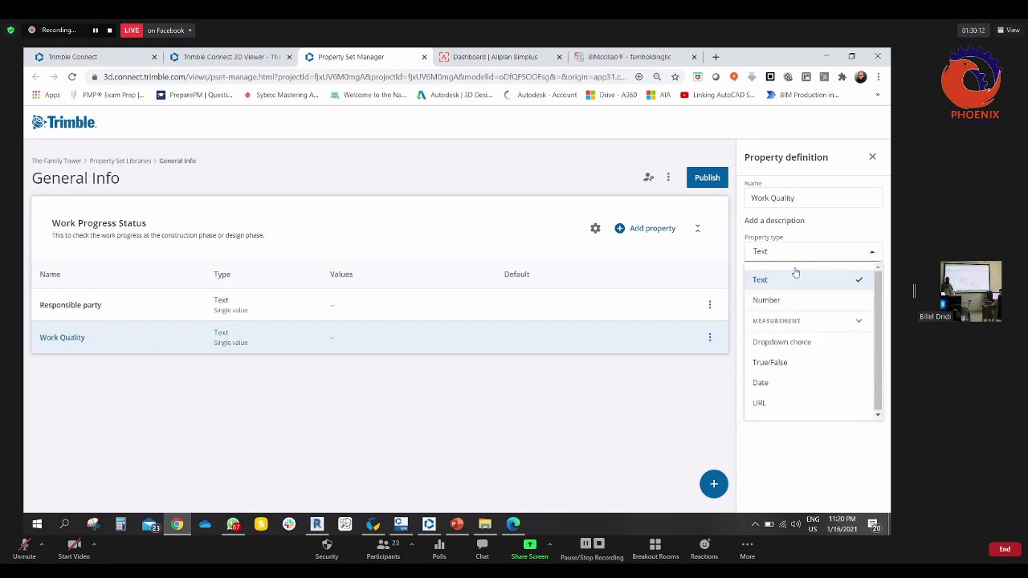
pyautogui.click(775, 345)
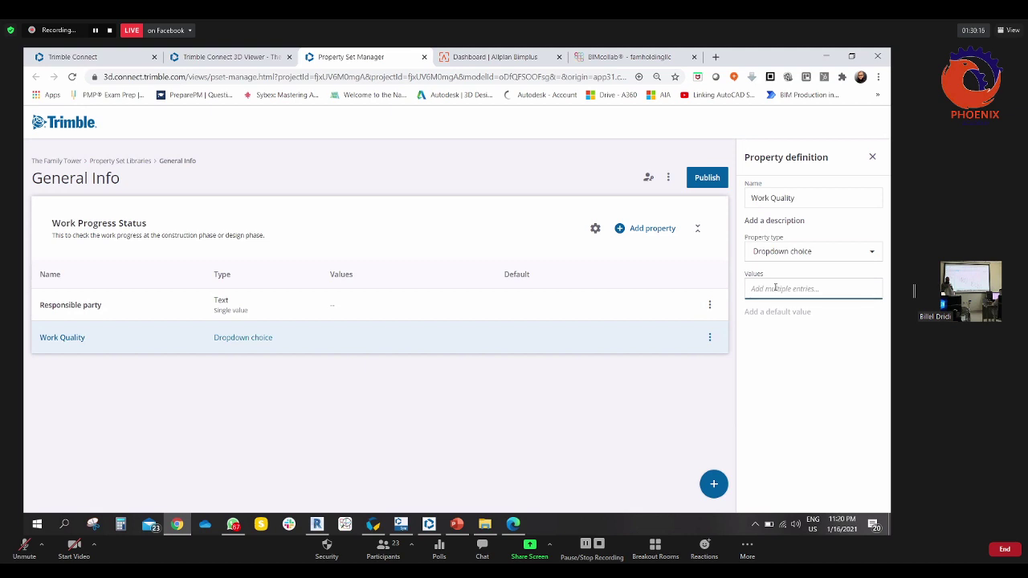
# - Give Work Quality the options Good, Bad, Very good and Medium, and add another property
pyautogui.write('Good')
pyautogui.press('Return')
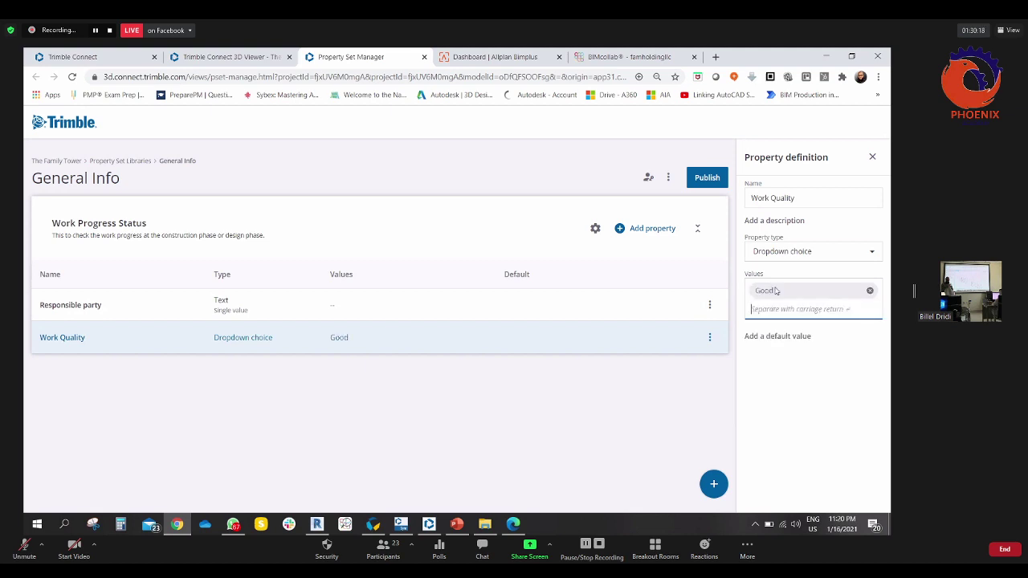
pyautogui.write('Bad')
pyautogui.press('Return')
pyautogui.write('Very')
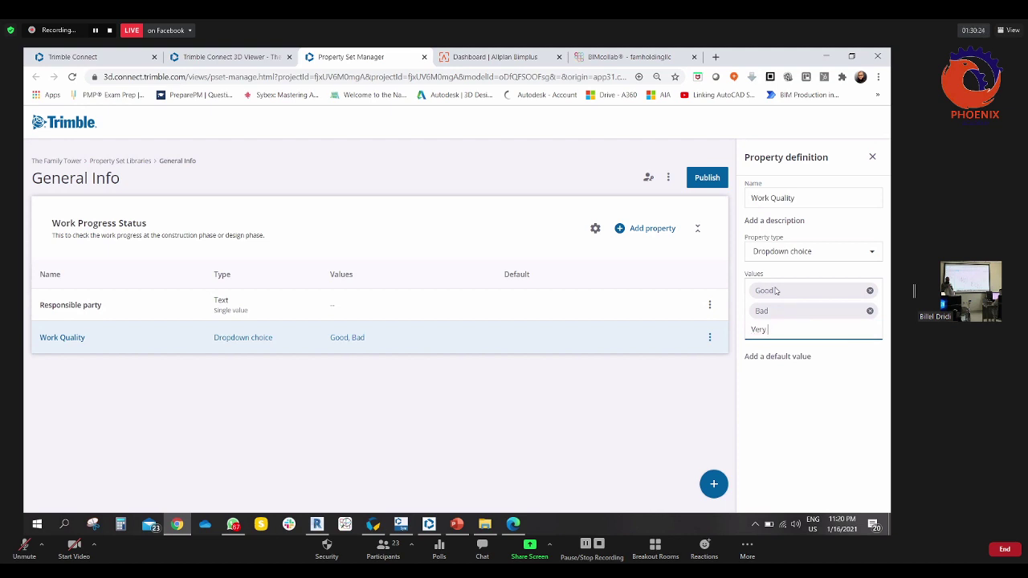
pyautogui.write(' good')
pyautogui.press('Return')
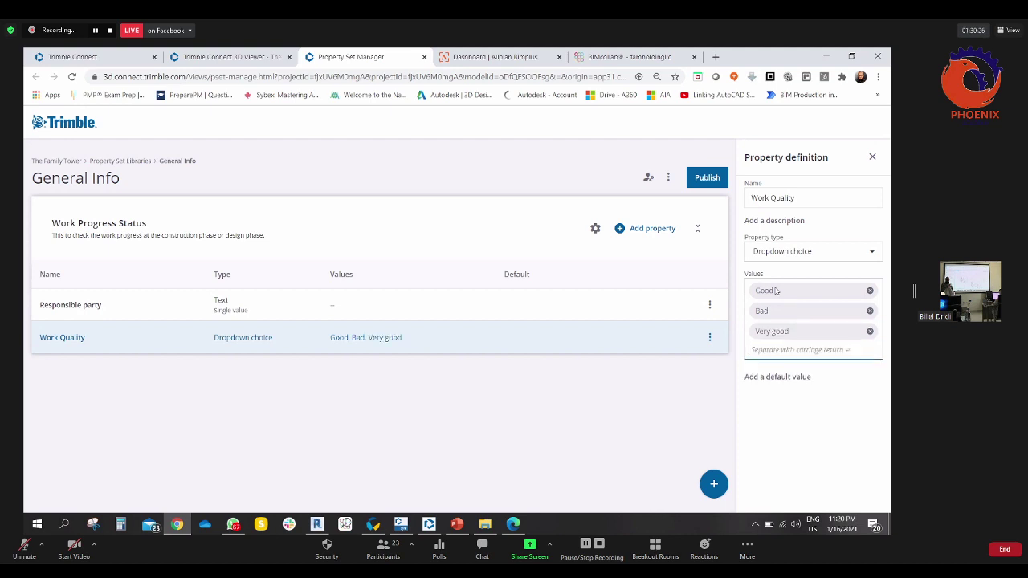
pyautogui.write('Medium')
pyautogui.press('Return')
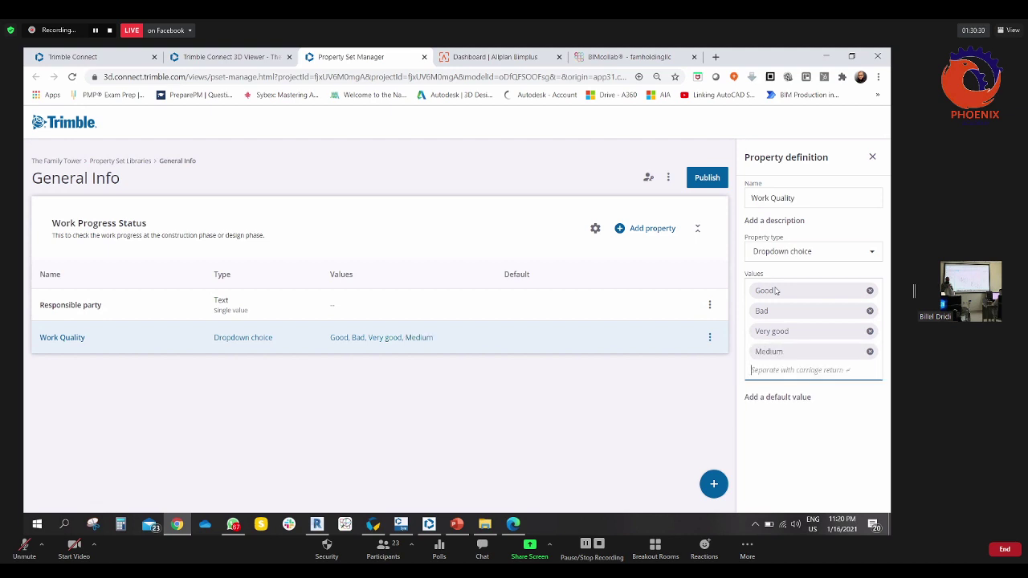
pyautogui.click(656, 230)
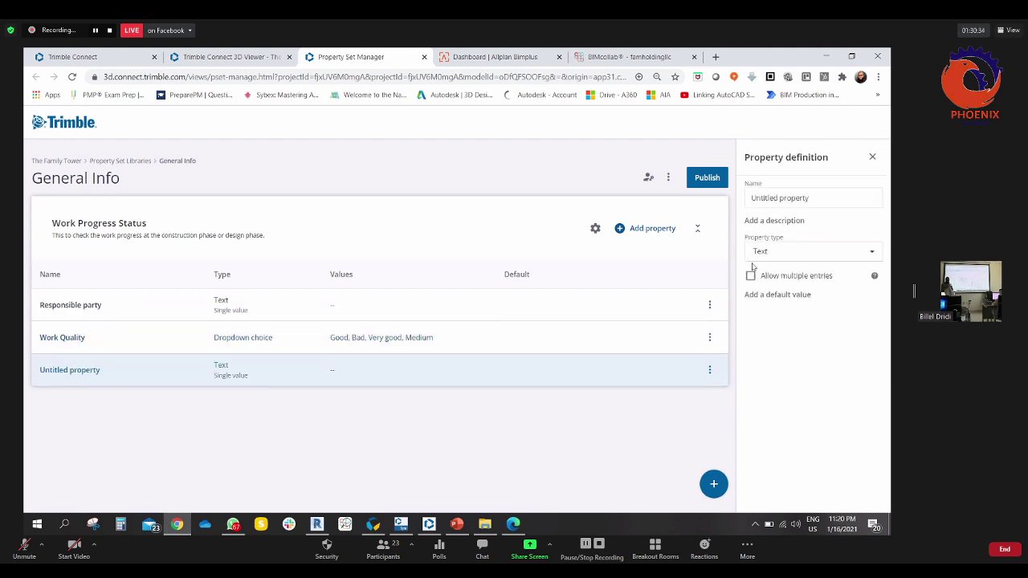
# - Rename the placeholder property to 'Work Done date' and make it a Date type
pyautogui.moveTo(750, 198); pyautogui.dragTo(839, 199)
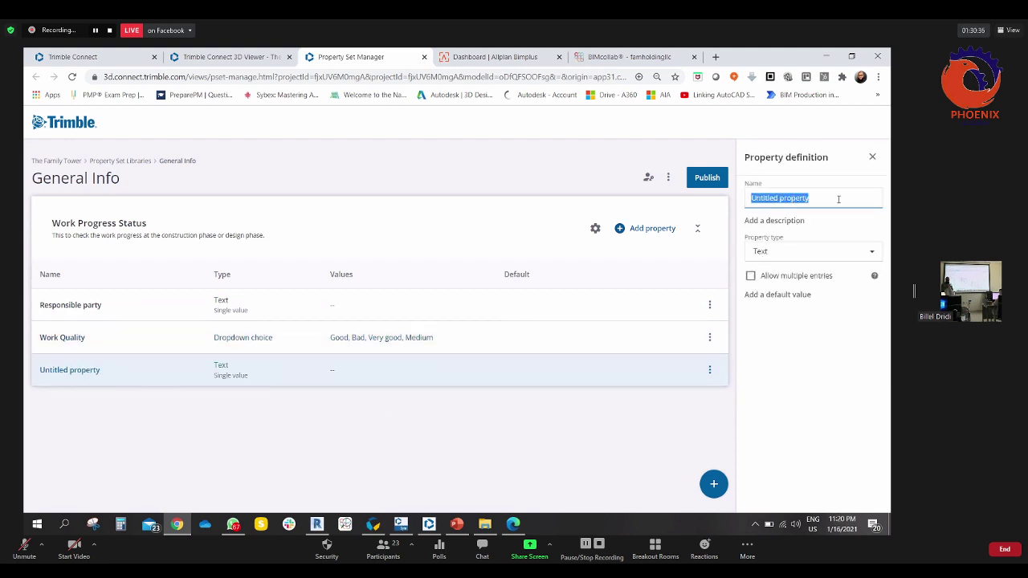
pyautogui.write('Work D')
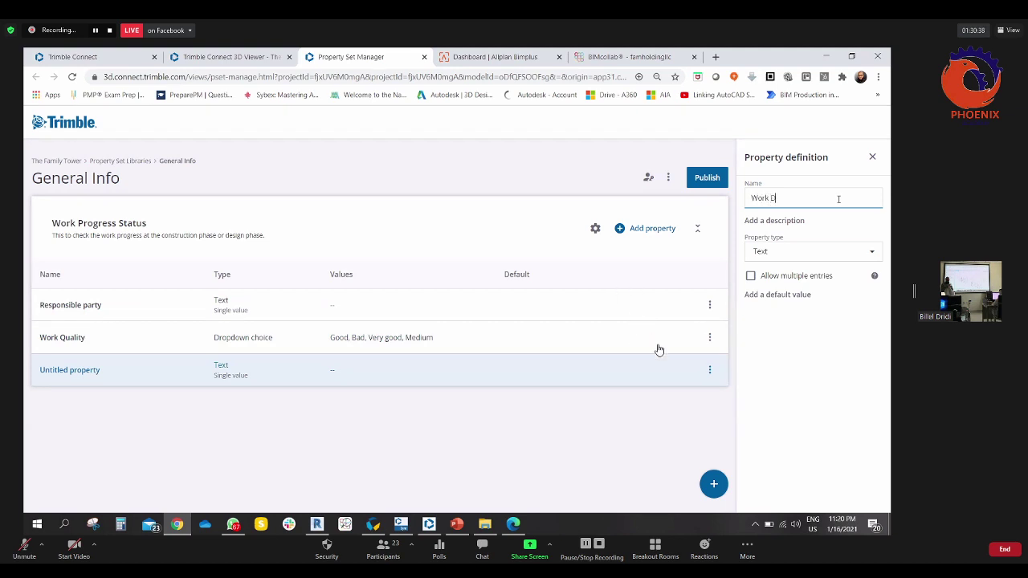
pyautogui.write('one date')
pyautogui.click(813, 251)
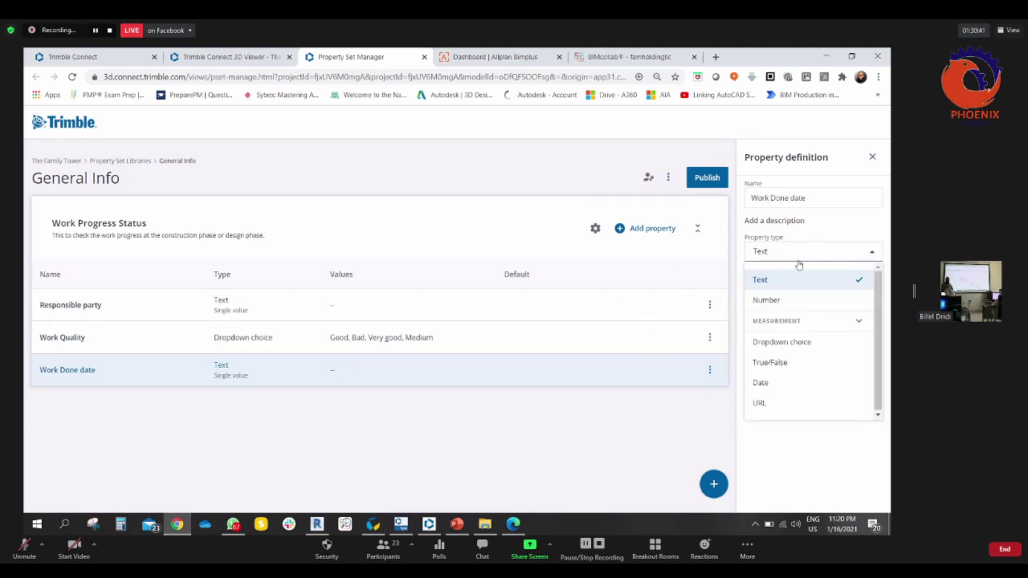
pyautogui.click(763, 383)
# - Add a 'Suppliar Info' property of type URL, then add one more blank property
pyautogui.click(654, 229)
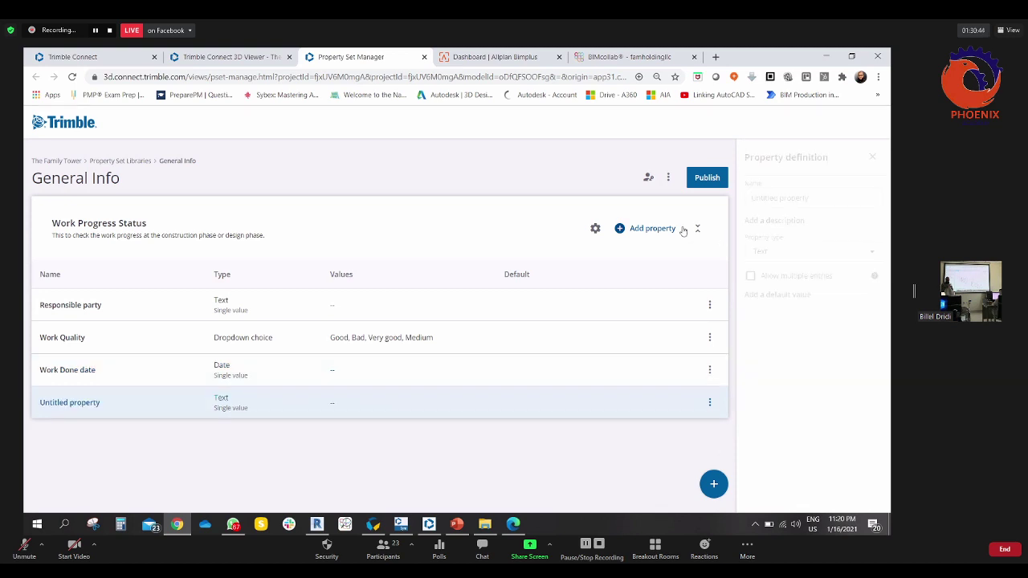
pyautogui.hotkey('ctrl', 'shift', 'Left')
pyautogui.hotkey('ctrl', 'shift', 'Left')
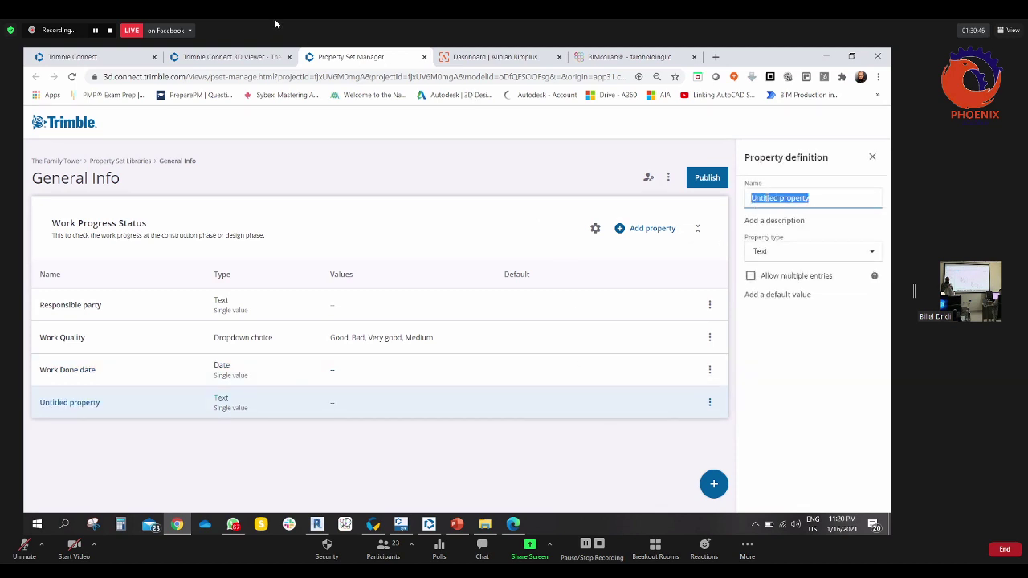
pyautogui.write('Suppl')
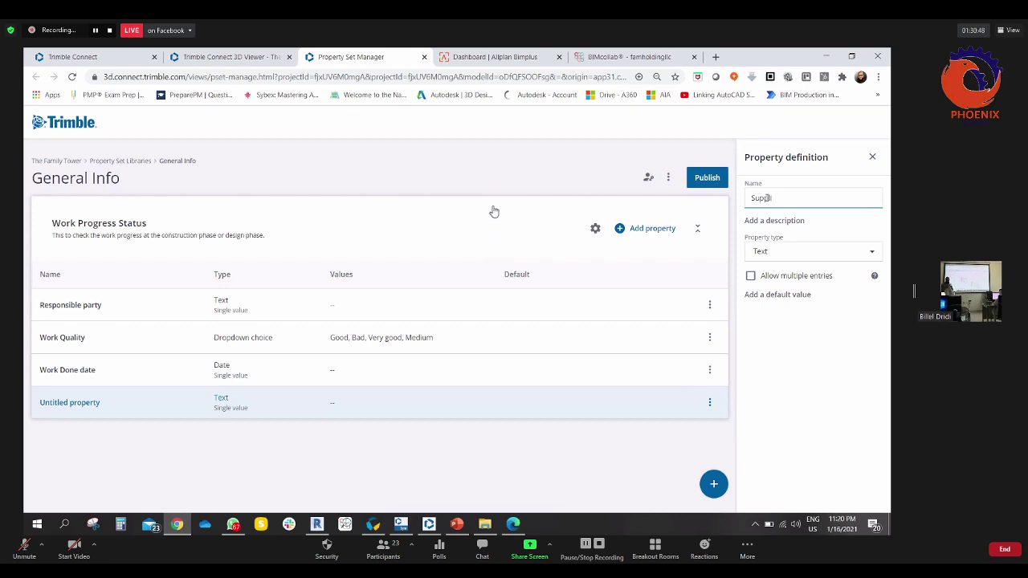
pyautogui.write('iar Info')
pyautogui.click(769, 254)
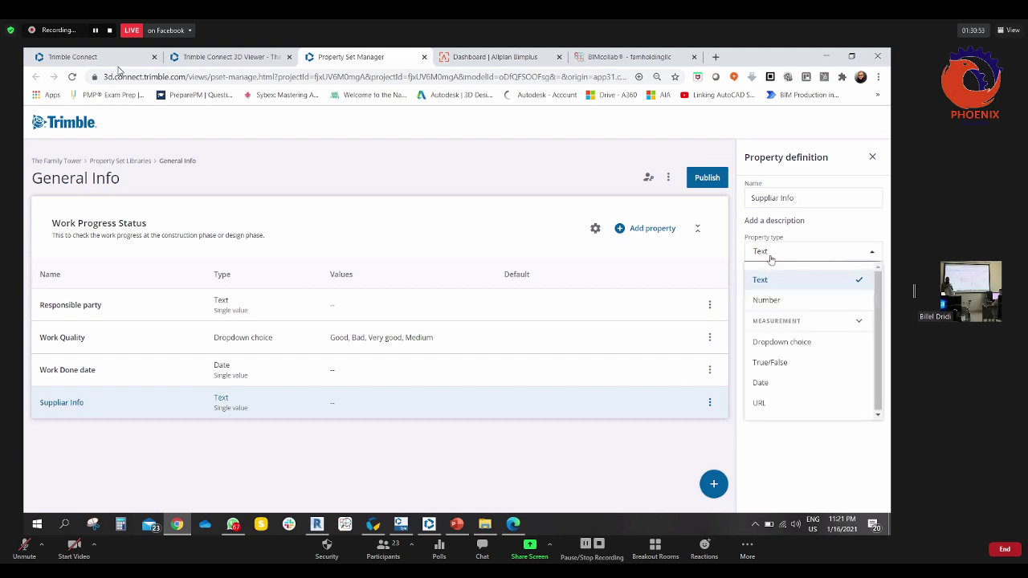
pyautogui.click(759, 402)
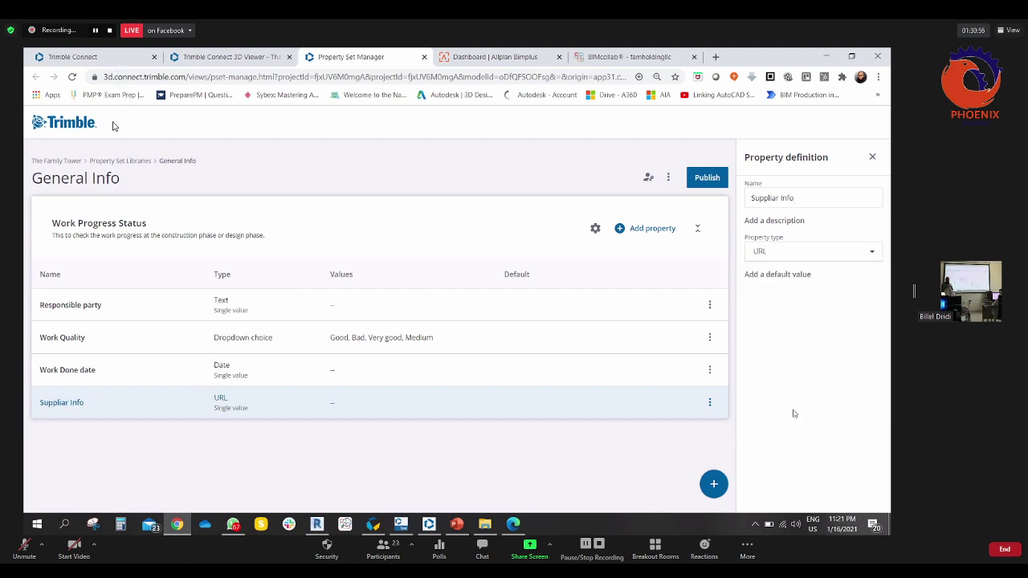
pyautogui.click(650, 230)
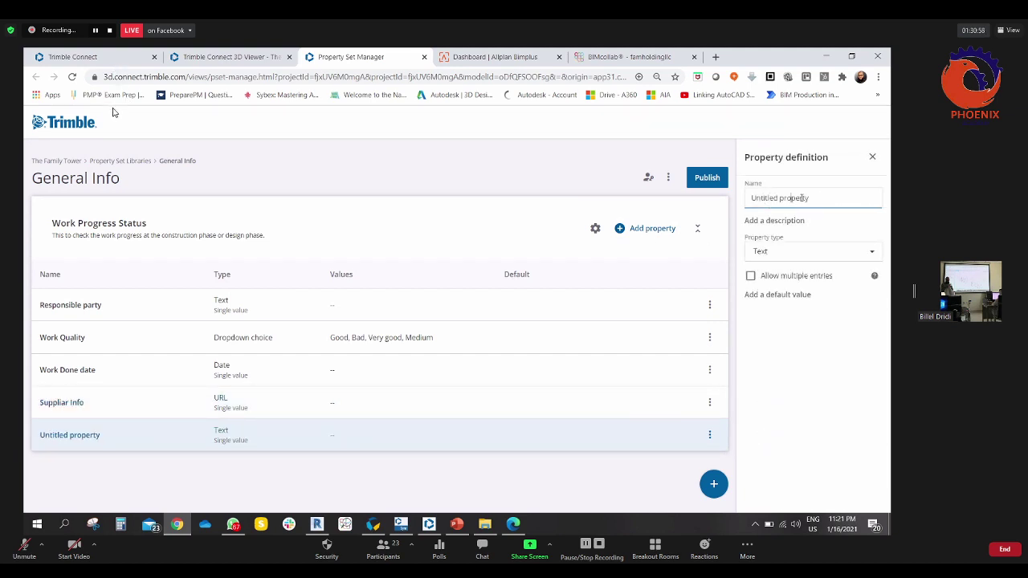
# - Rename the untitled property to 'Number of labors' as a Number property restricted to whole values
pyautogui.moveTo(810, 198); pyautogui.dragTo(752, 198)
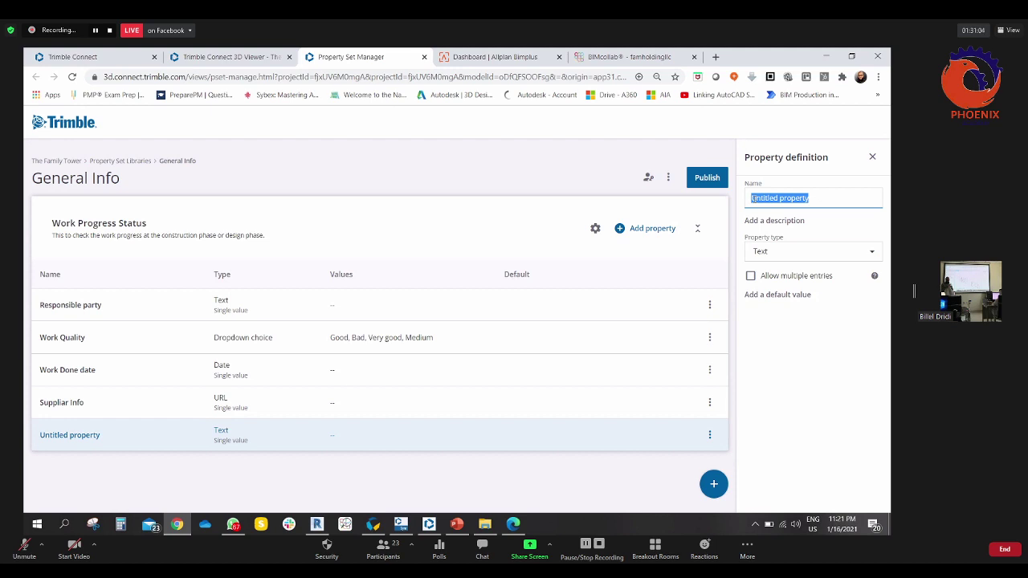
pyautogui.click(827, 255)
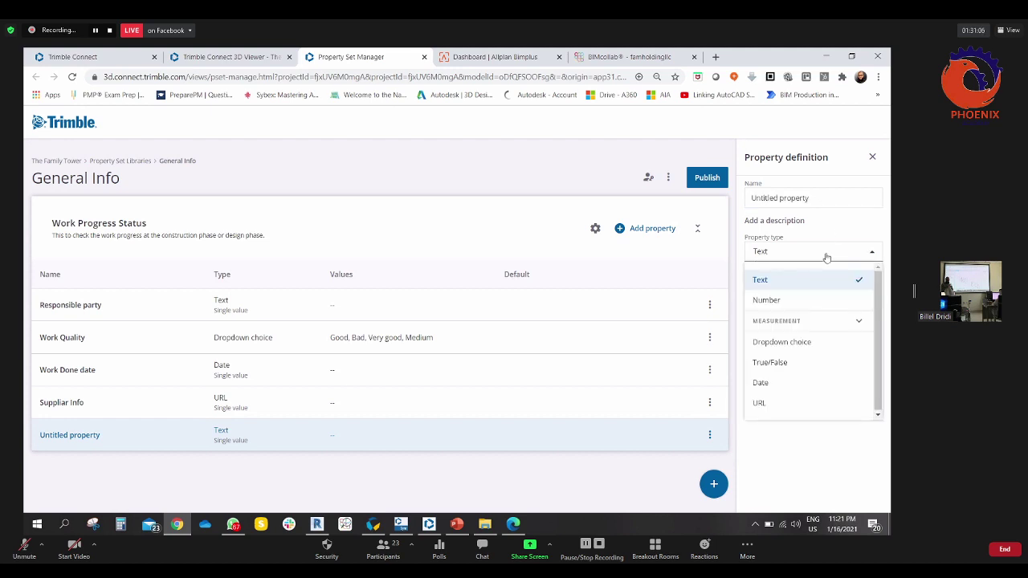
pyautogui.click(825, 199)
pyautogui.moveTo(824, 199); pyautogui.dragTo(699, 204)
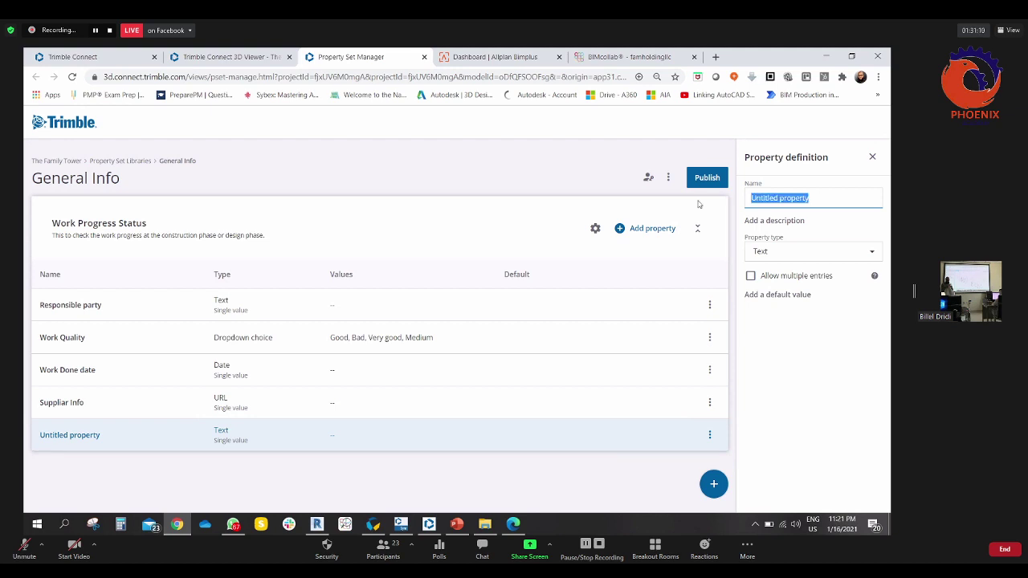
pyautogui.write('Num')
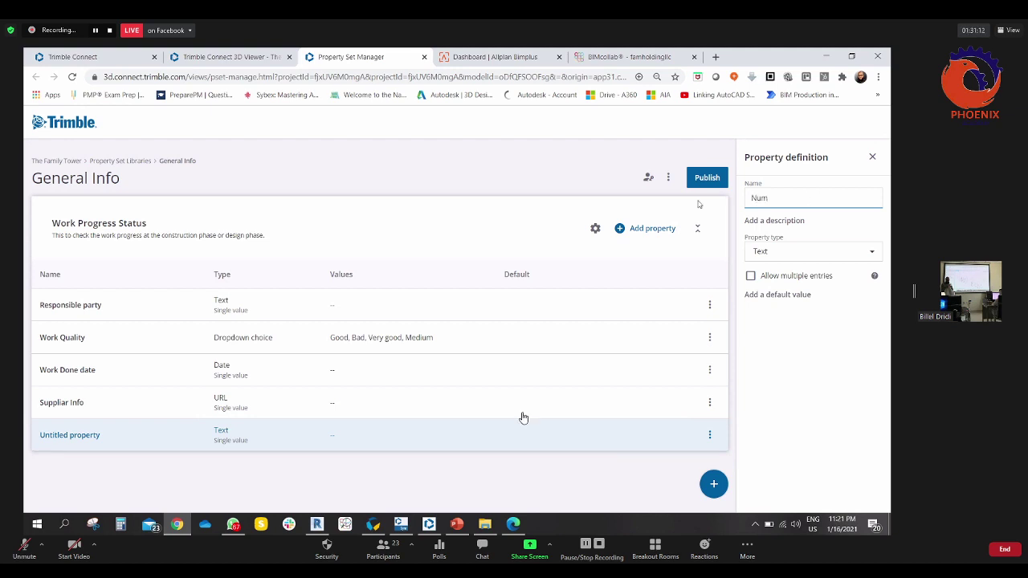
pyautogui.write('ber of labors')
pyautogui.click(776, 251)
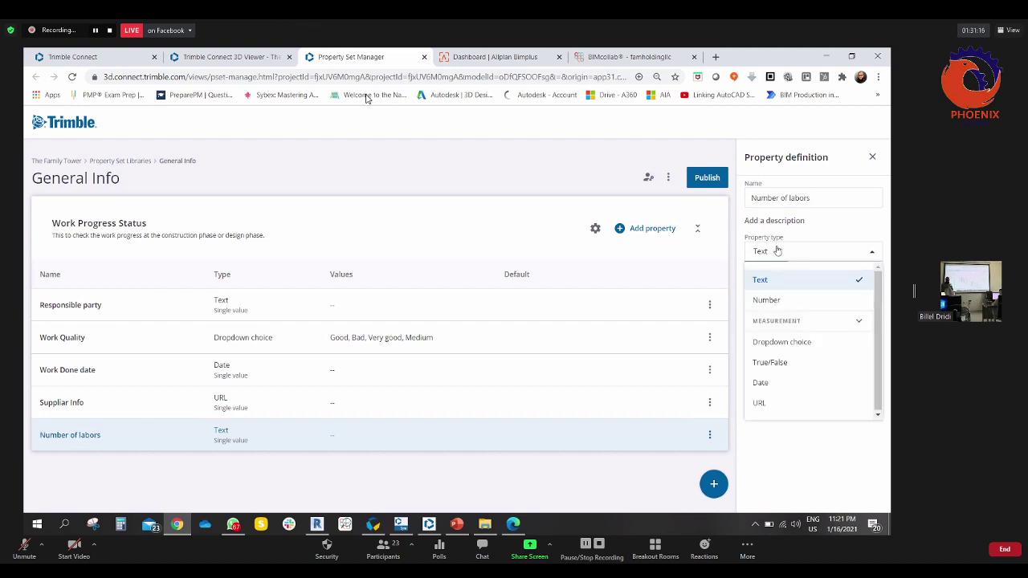
pyautogui.click(767, 301)
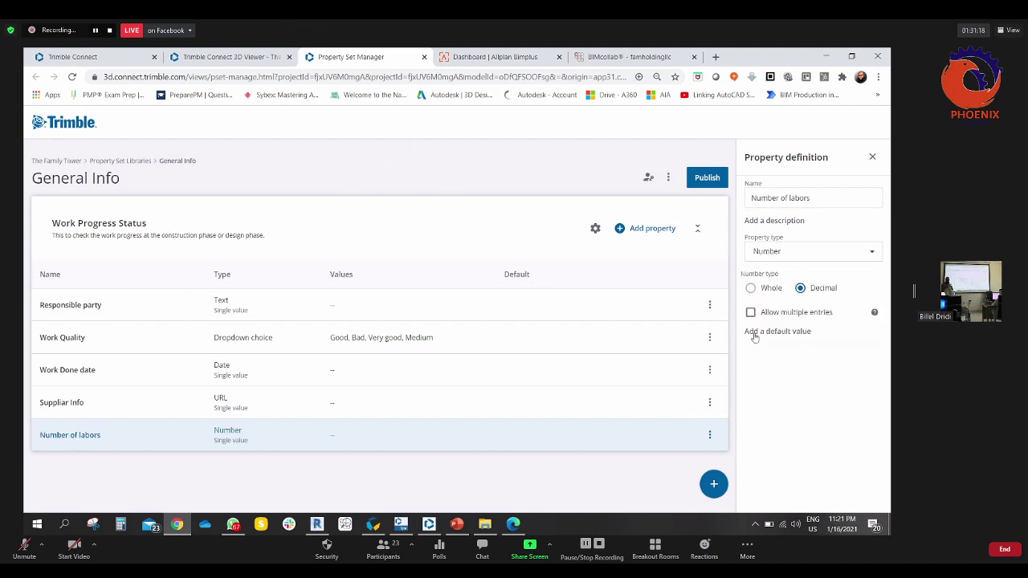
pyautogui.click(762, 290)
# - Publish the General Info property set library and switch back to the 3D Viewer
pyautogui.click(707, 181)
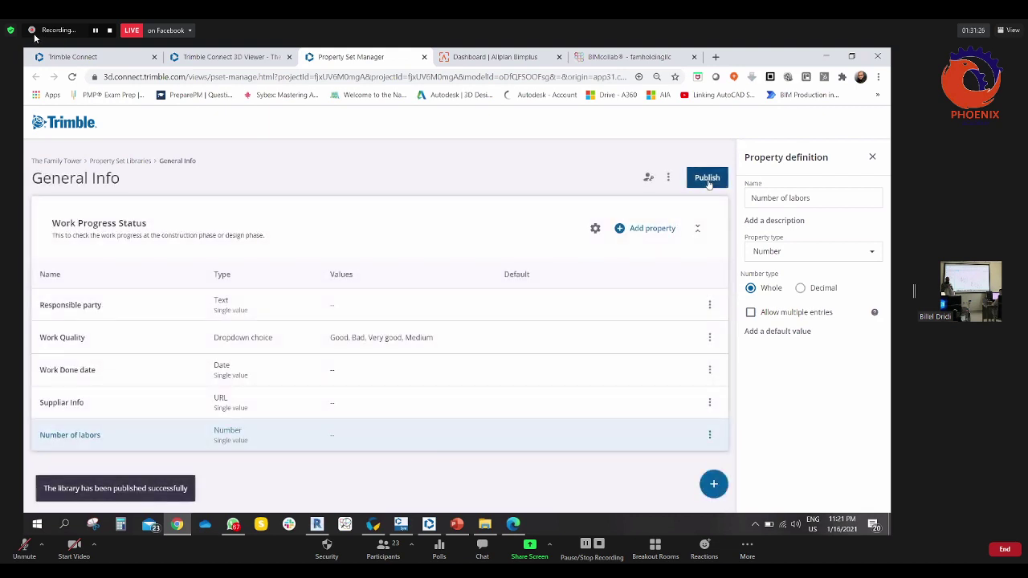
pyautogui.click(698, 230)
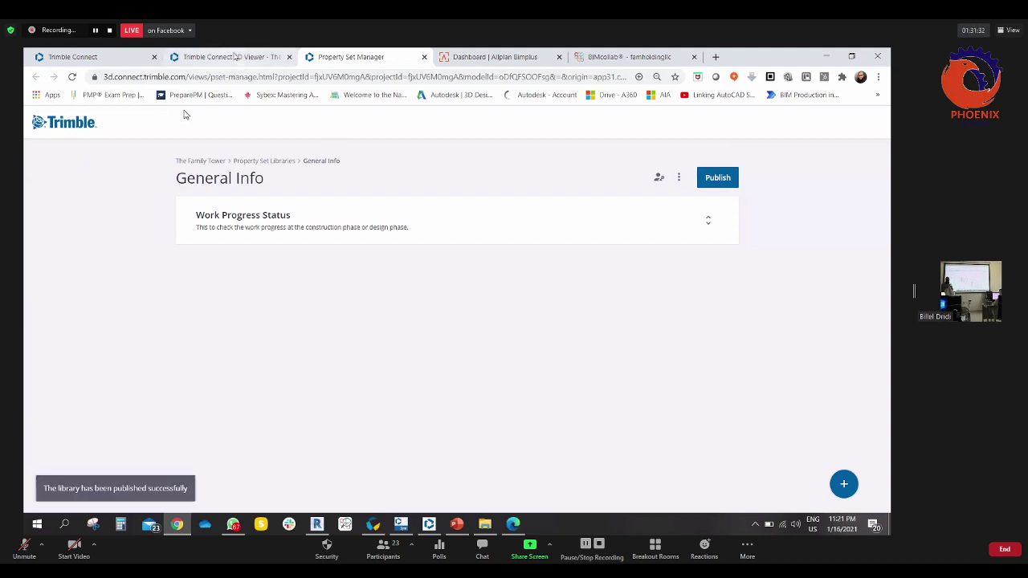
pyautogui.click(231, 57)
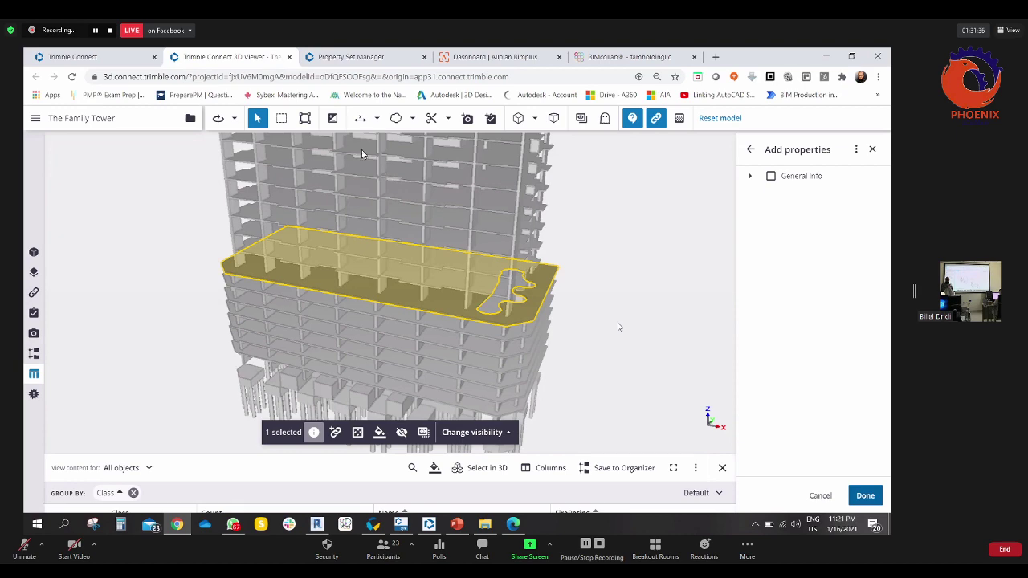
# - Return to the slab's properties list, re-angle the model, and open the panel's options menu
pyautogui.click(751, 149)
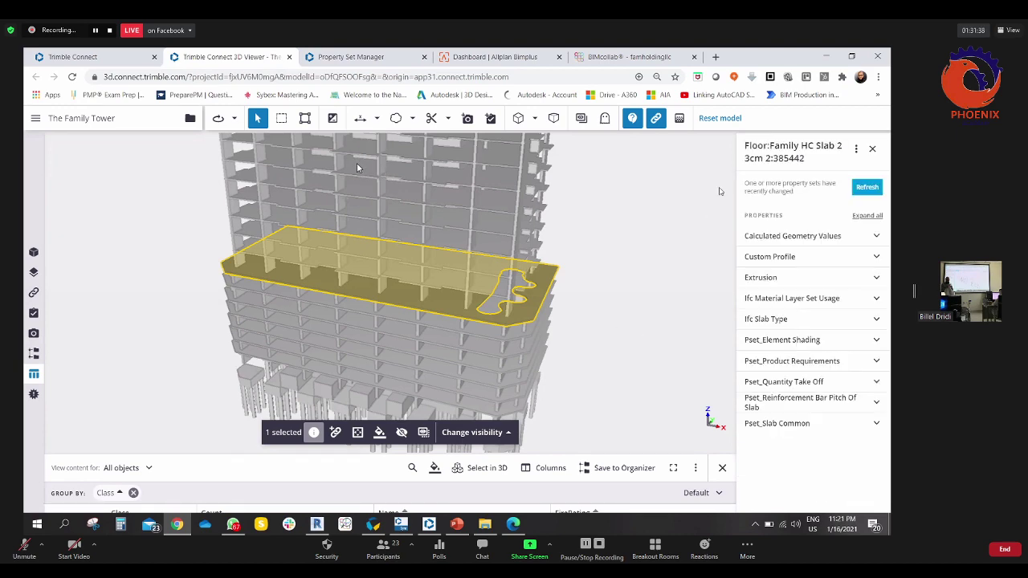
pyautogui.moveTo(503, 347); pyautogui.dragTo(362, 283)
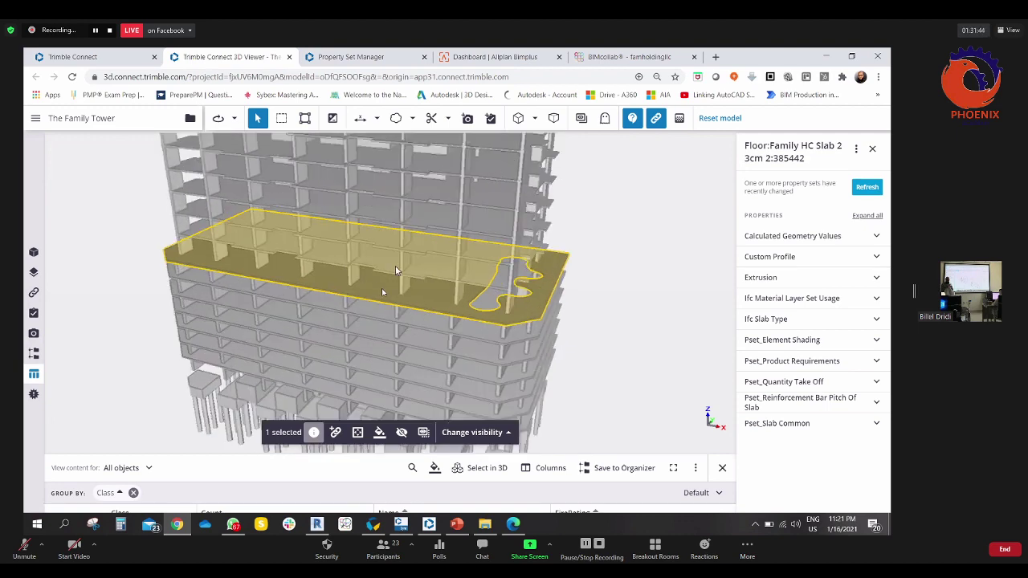
pyautogui.moveTo(393, 295); pyautogui.dragTo(347, 289)
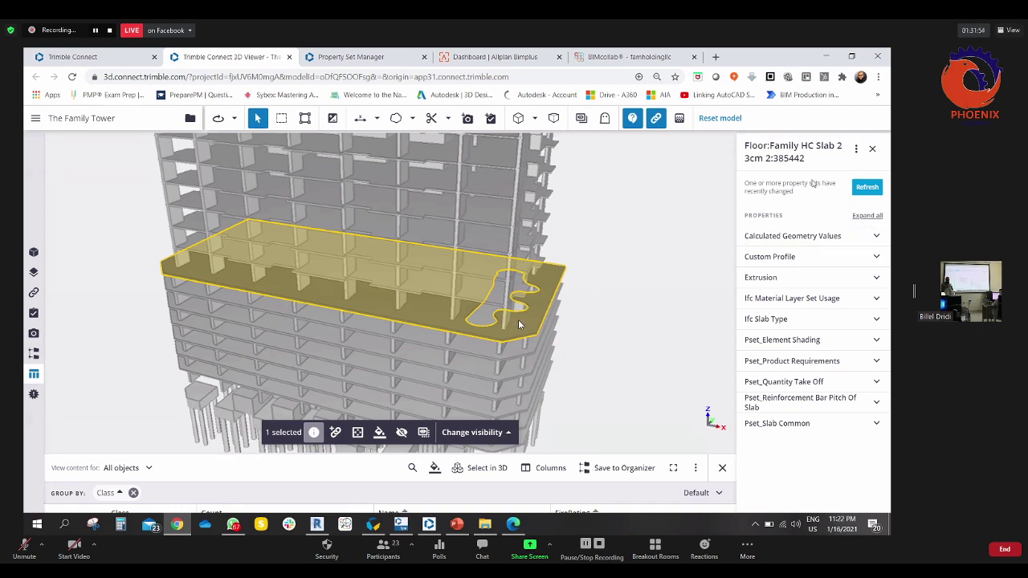
pyautogui.click(858, 150)
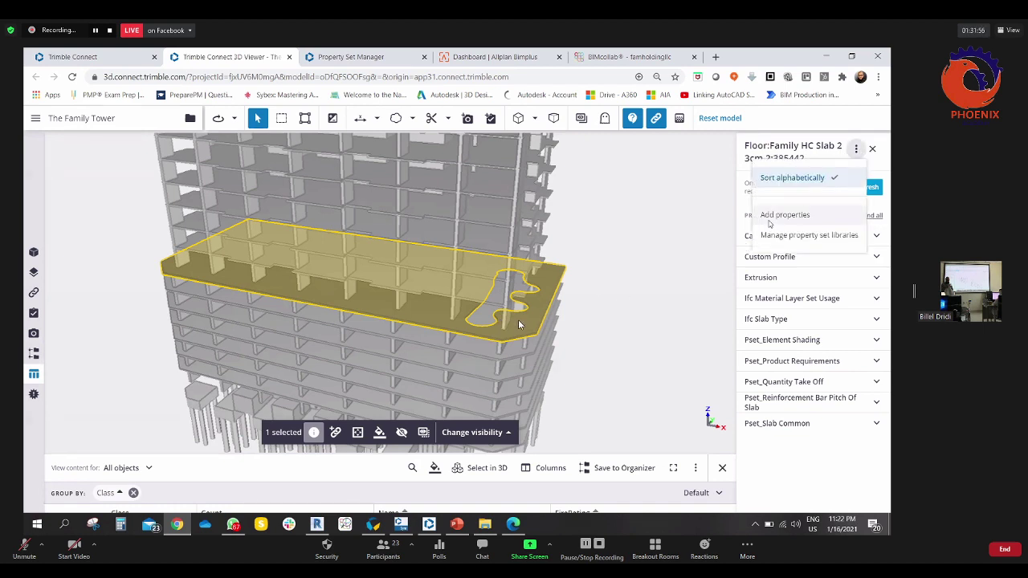
# - Attach General Info's Work Progress Status set to the Family HC Slab 2 slab and open its edit form
pyautogui.click(772, 216)
pyautogui.click(751, 177)
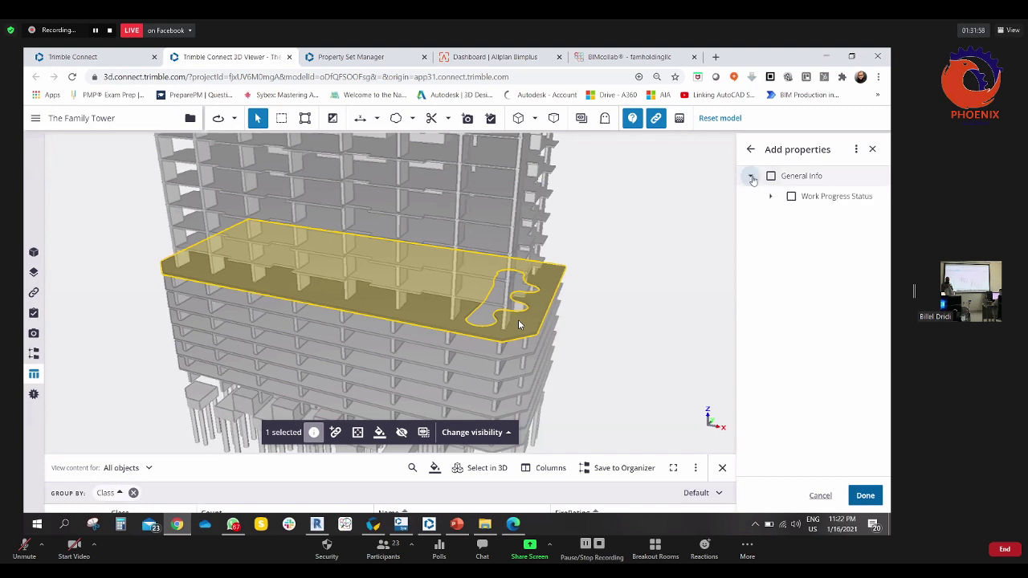
pyautogui.click(791, 197)
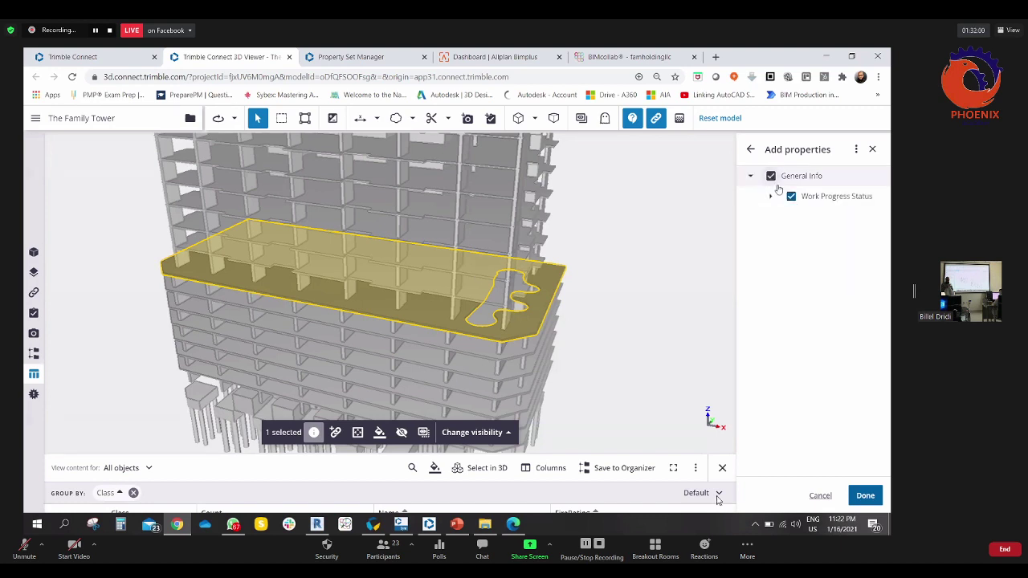
pyautogui.click(868, 496)
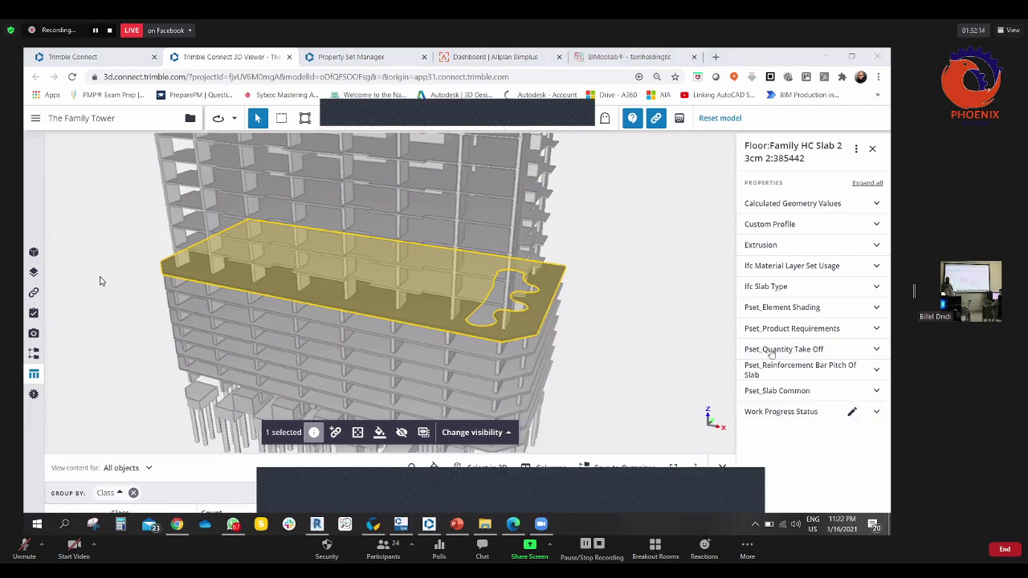
pyautogui.click(850, 412)
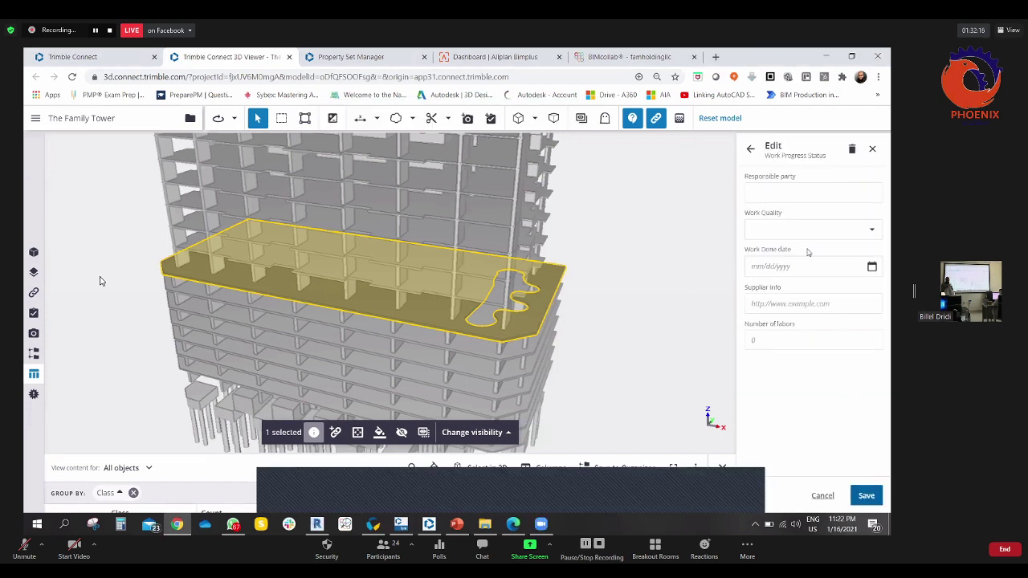
# - Enter a responsible party, Very good quality, done 01/16/2021 and 100 labors, then save
pyautogui.click(780, 193)
pyautogui.write('xy')
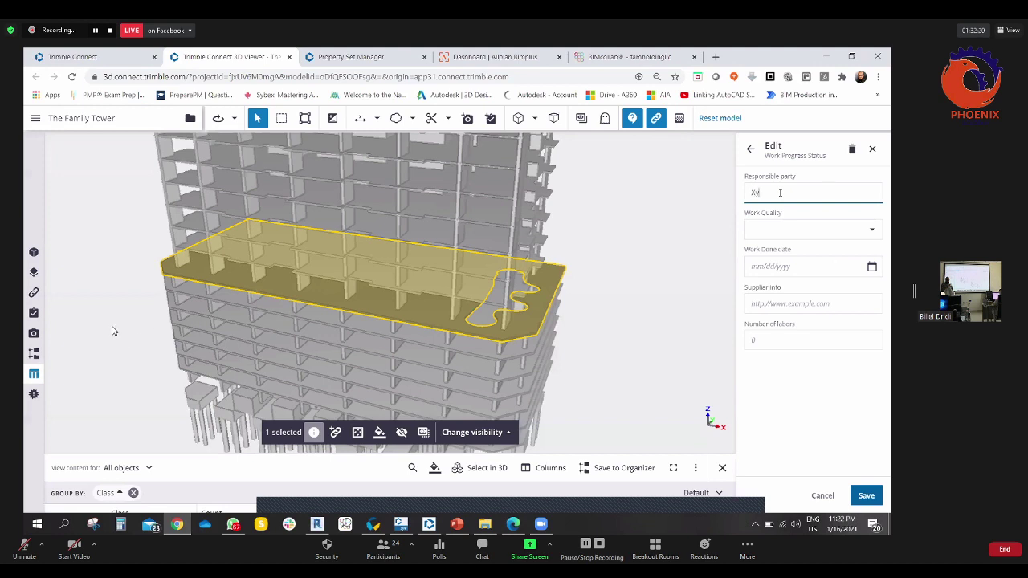
pyautogui.click(873, 231)
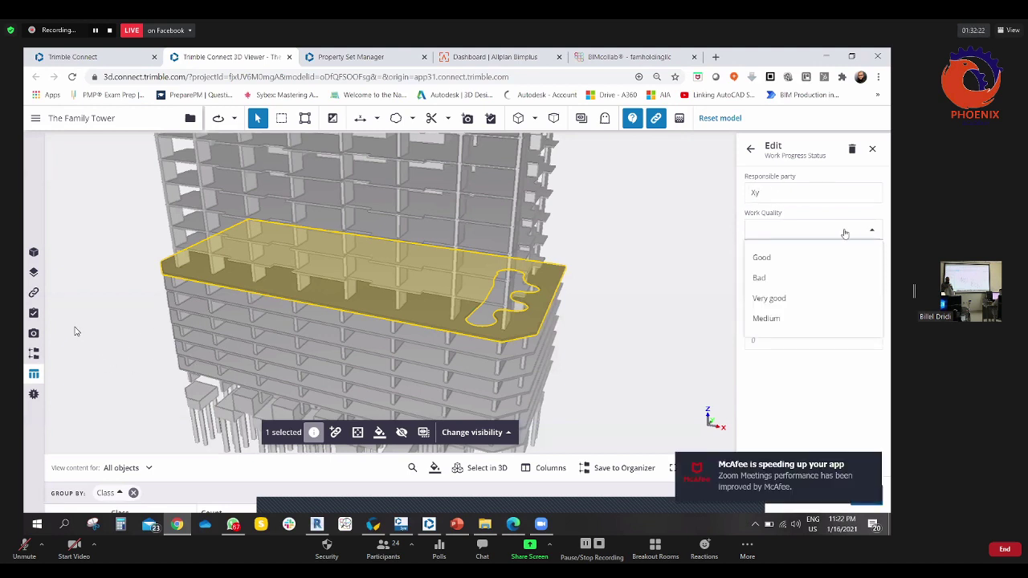
pyautogui.click(767, 298)
pyautogui.click(787, 267)
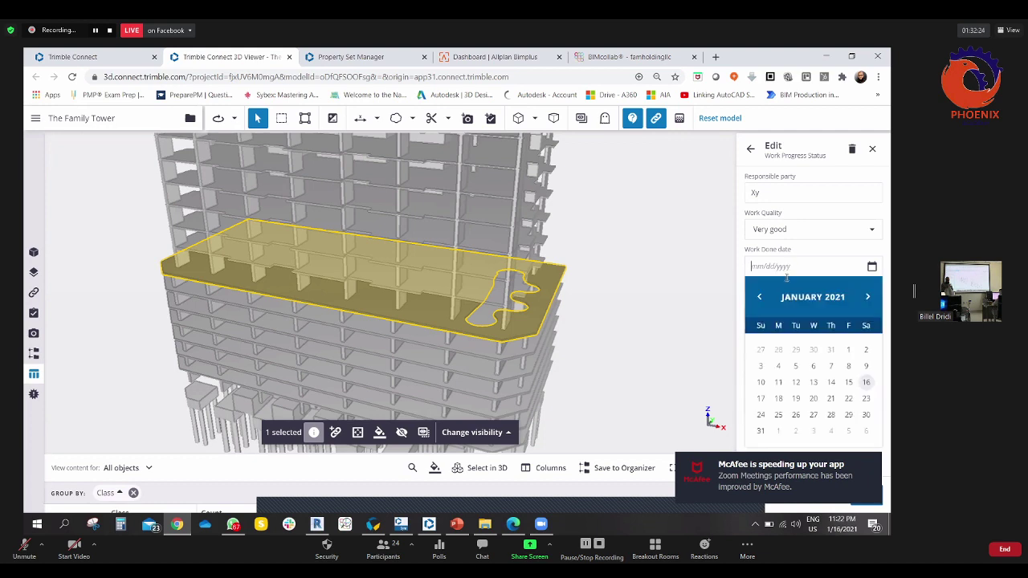
pyautogui.click(868, 382)
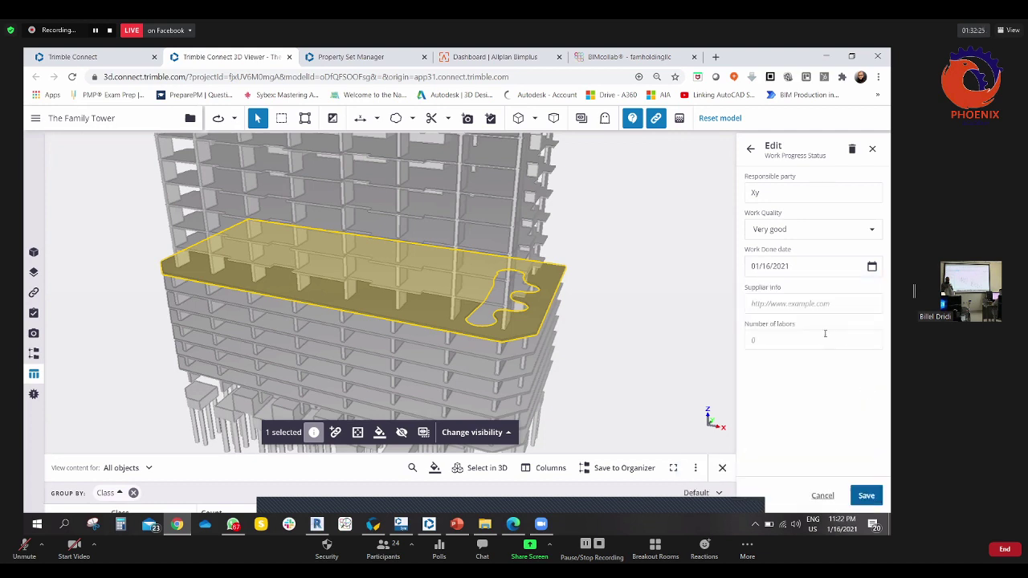
pyautogui.click(781, 305)
pyautogui.click(777, 340)
pyautogui.click(868, 495)
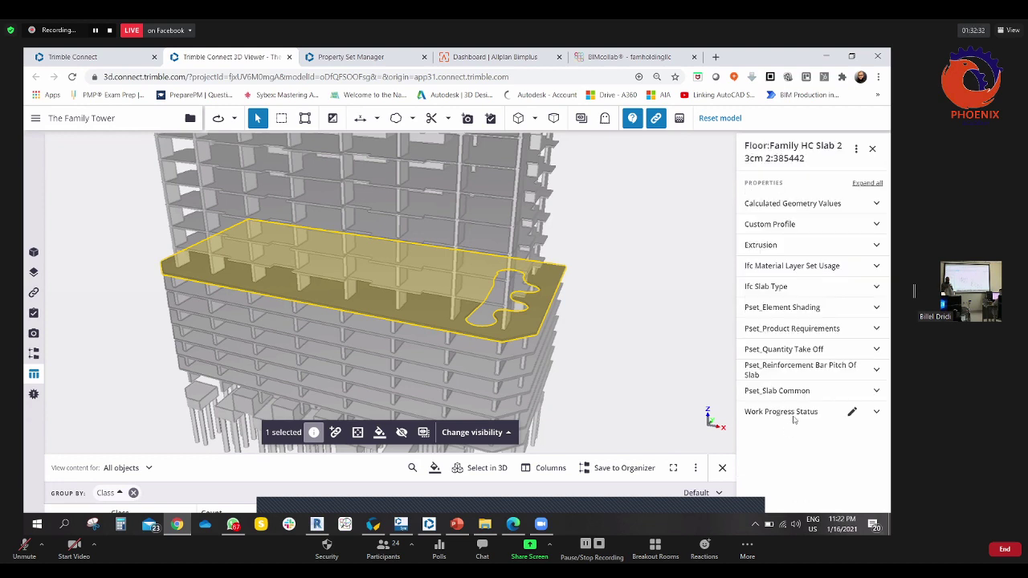
pyautogui.click(634, 349)
# - Reselect the slab and review its saved Work Progress Status values
pyautogui.click(422, 320)
pyautogui.click(876, 412)
pyautogui.scroll(-1, 771, 449)
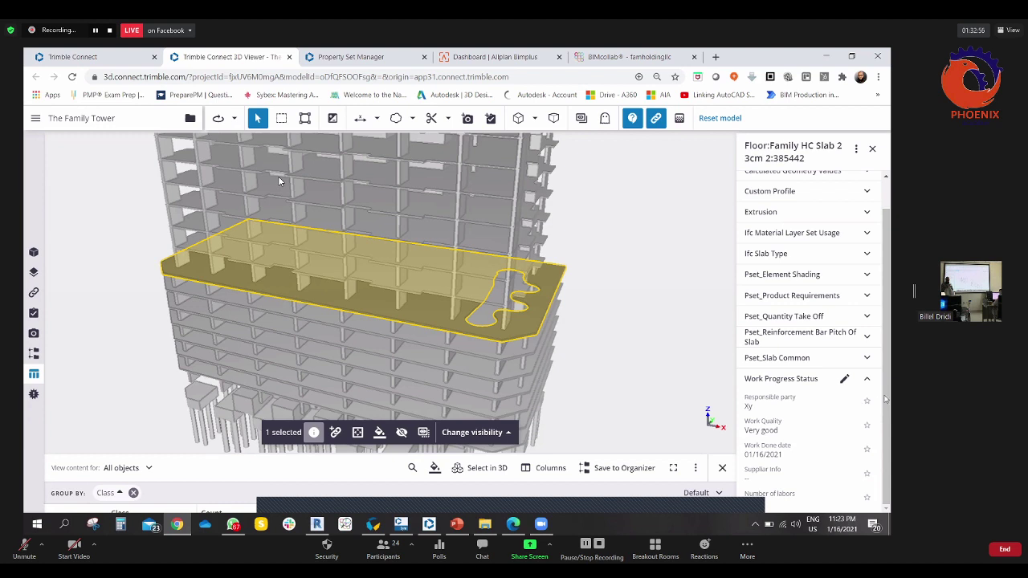
pyautogui.click(871, 381)
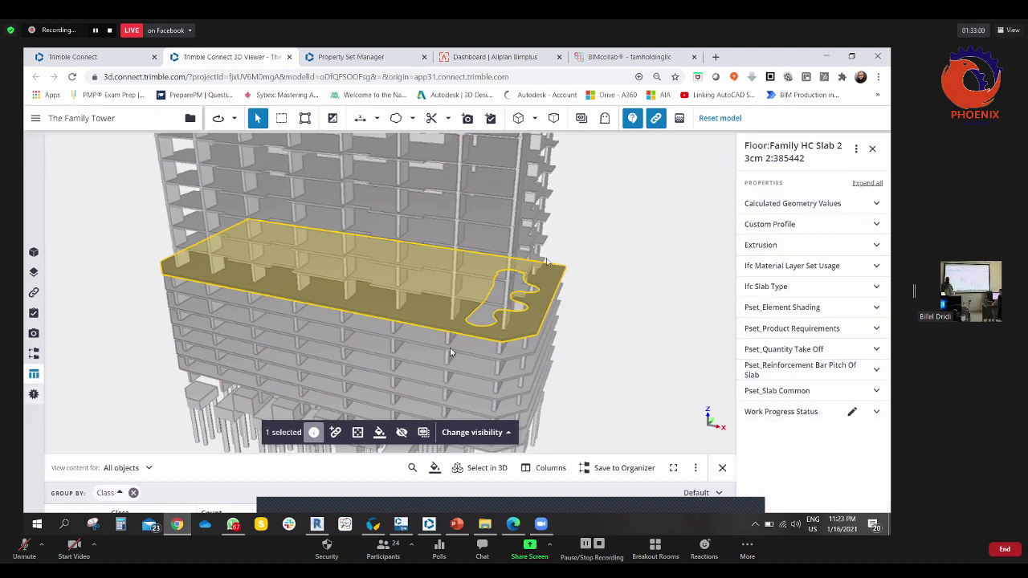
pyautogui.moveTo(476, 352); pyautogui.dragTo(614, 450, button='middle')
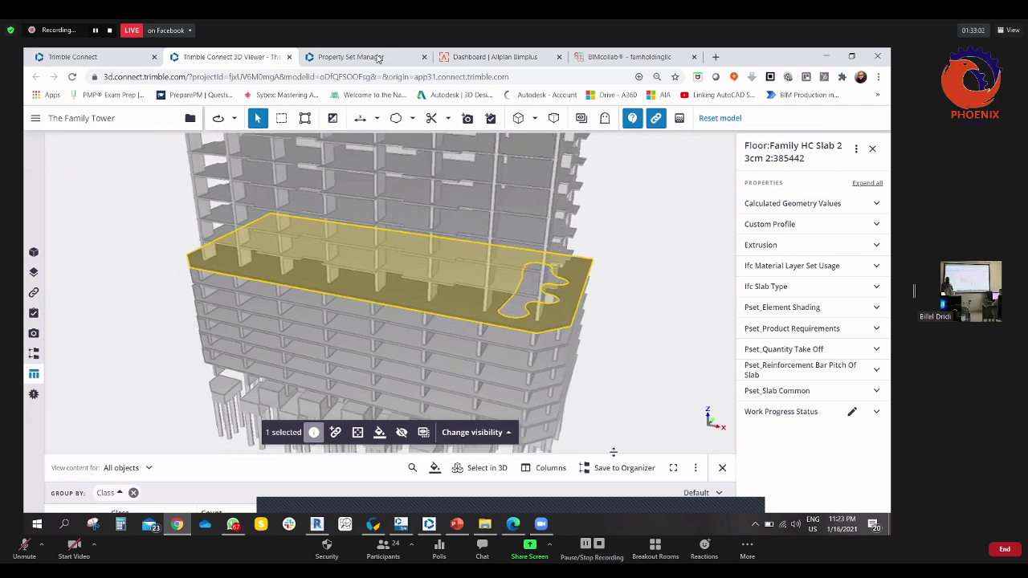
# - Open the Clash sets panel's model list, then switch to the Trimble Connect desktop app
pyautogui.click(34, 395)
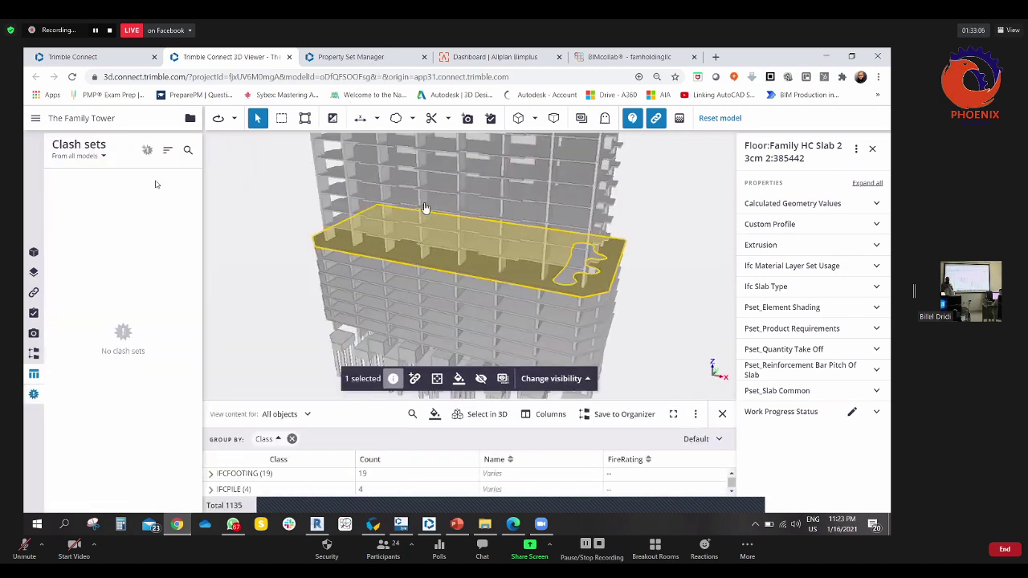
pyautogui.click(102, 155)
pyautogui.click(103, 179)
pyautogui.hotkey('alt', 'Tab')
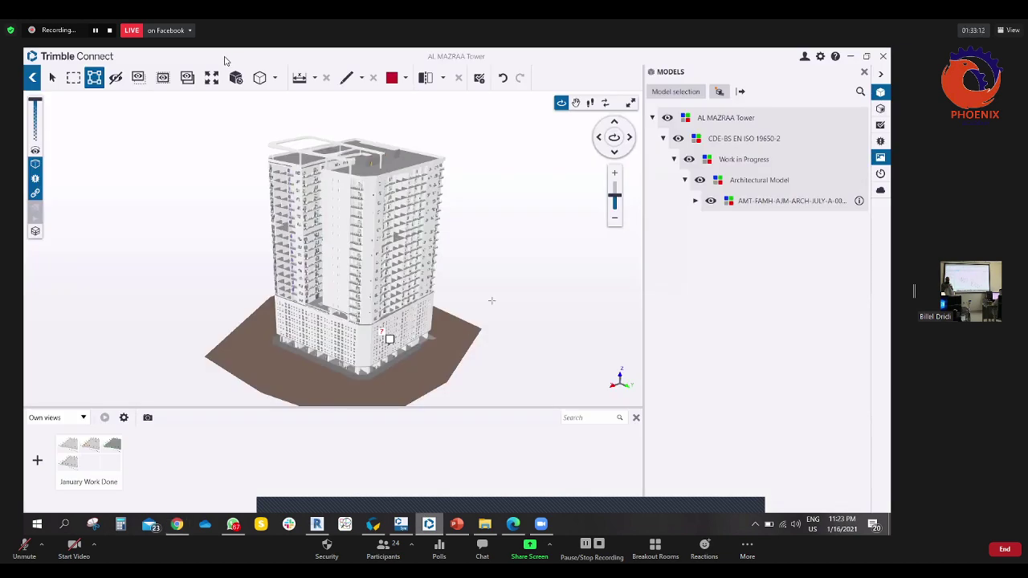
# - Expand the MEP Model folder and open AMT-FAMH-AJM-MEP-JULY-MEP-0001-P05.ifc in 3D
pyautogui.moveTo(491, 301); pyautogui.dragTo(563, 265)
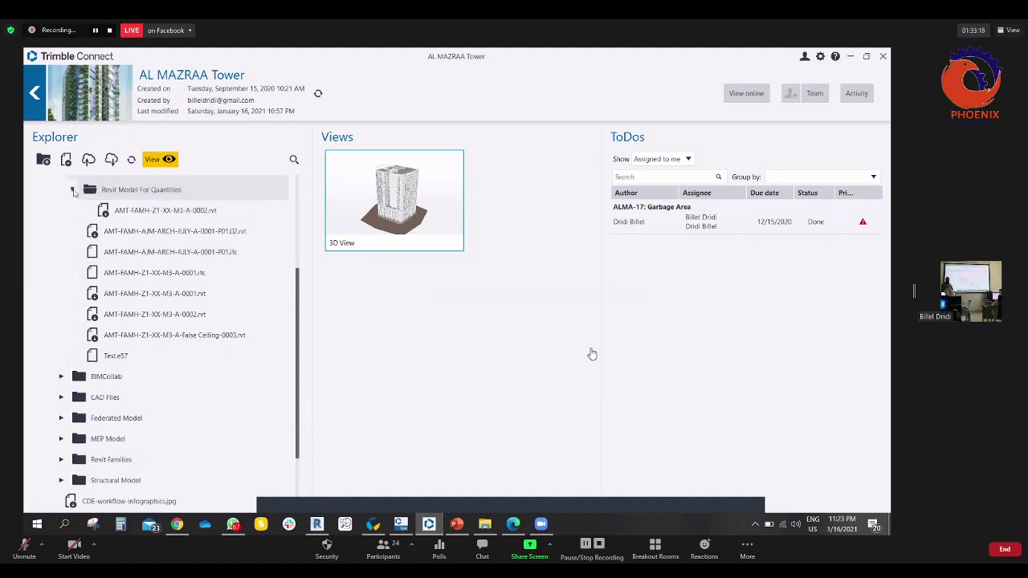
pyautogui.click(73, 190)
pyautogui.scroll(2, 62, 217)
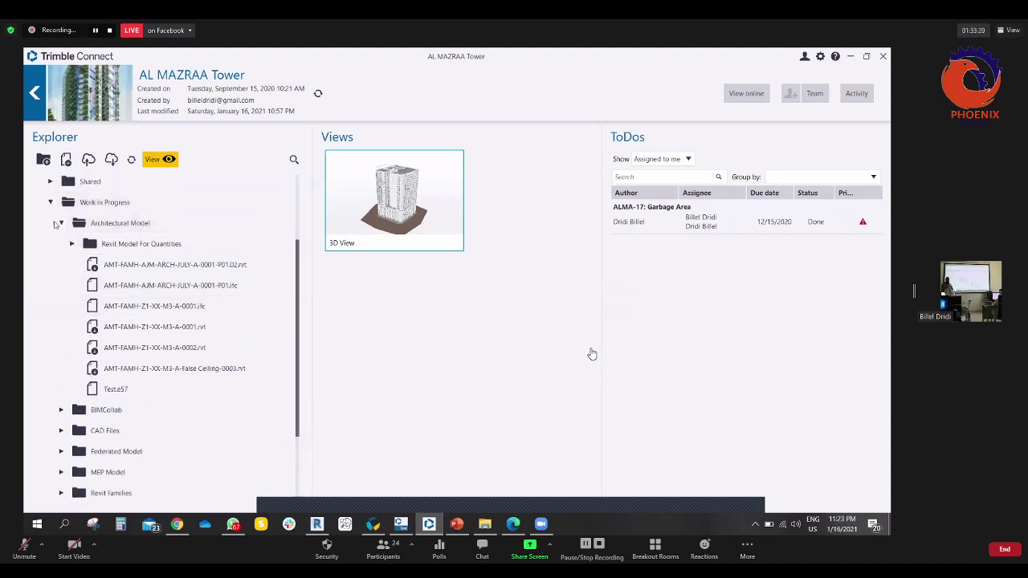
pyautogui.click(61, 223)
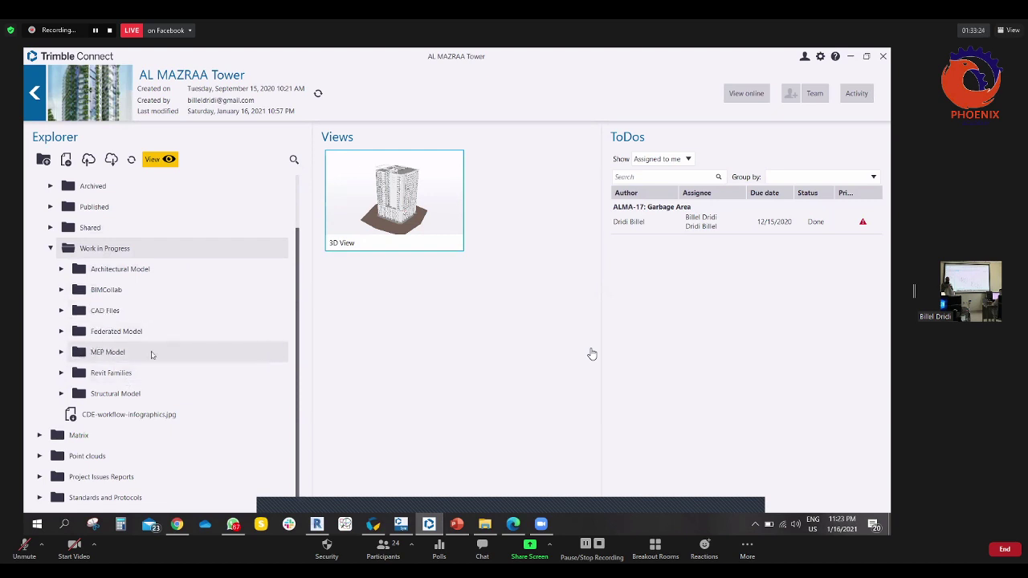
pyautogui.click(152, 354)
pyautogui.scroll(-2, 161, 345)
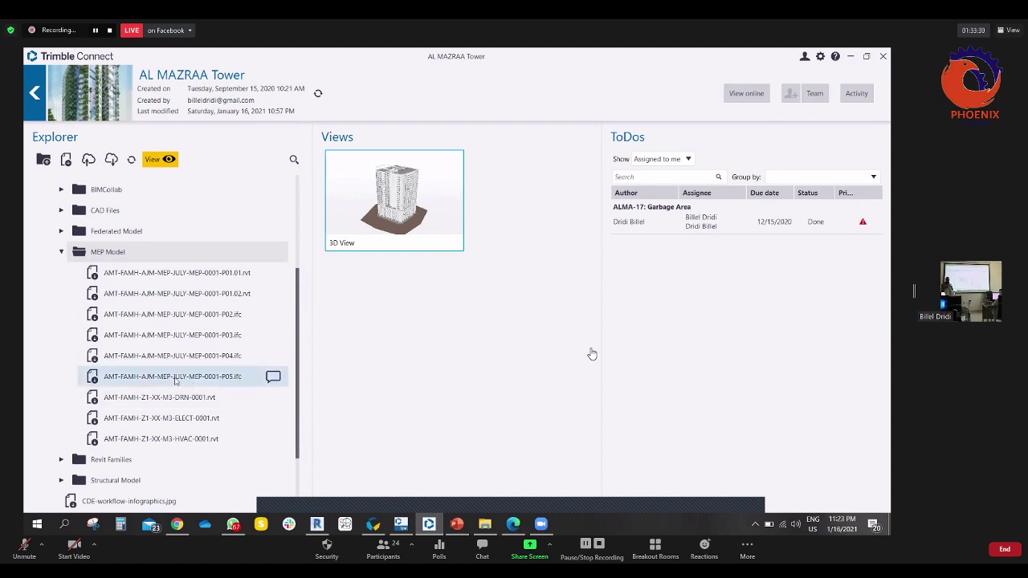
pyautogui.click(92, 380)
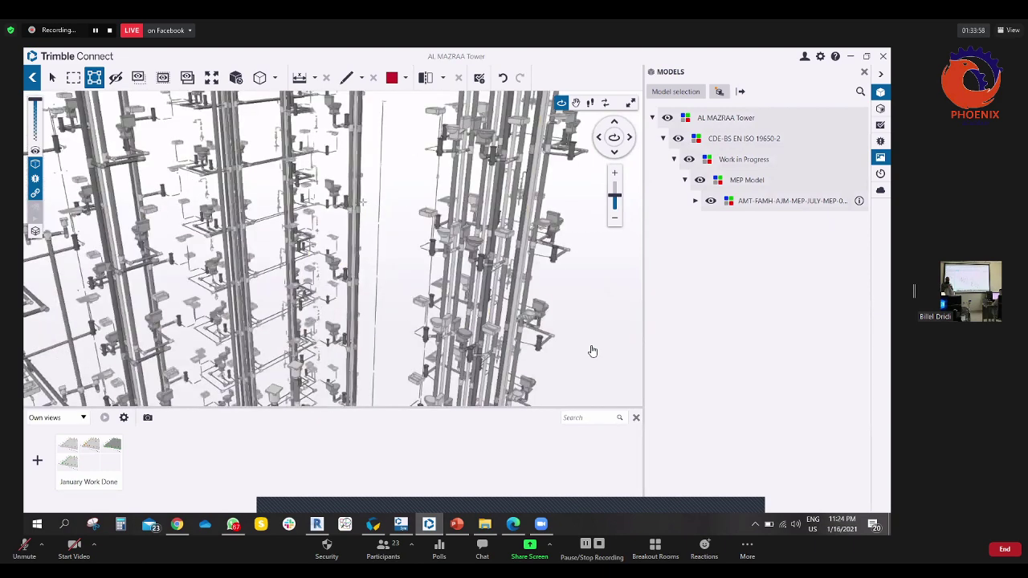
# - Add AMT-FAMH-AJM-STR-JULY-A-0001-P01 from the Structural Model folder to the loaded models
pyautogui.click(362, 201)
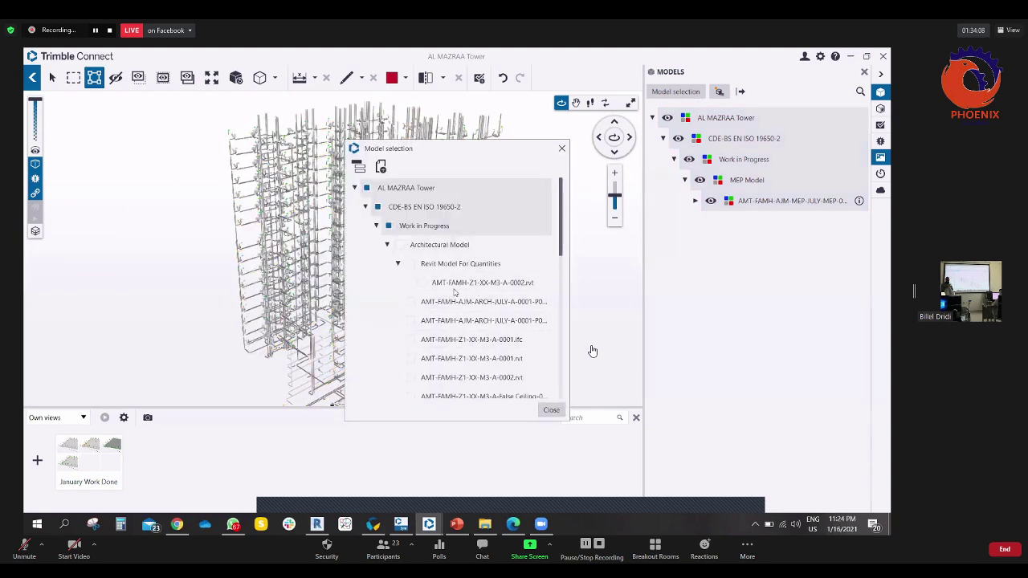
pyautogui.scroll(-1, 455, 292)
pyautogui.scroll(-1, 454, 290)
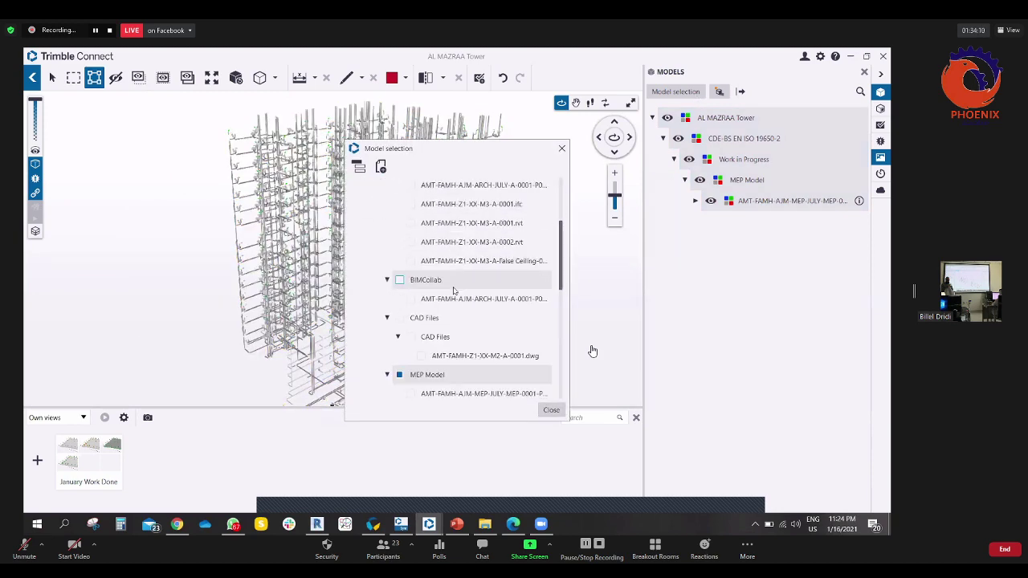
pyautogui.scroll(3, 455, 291)
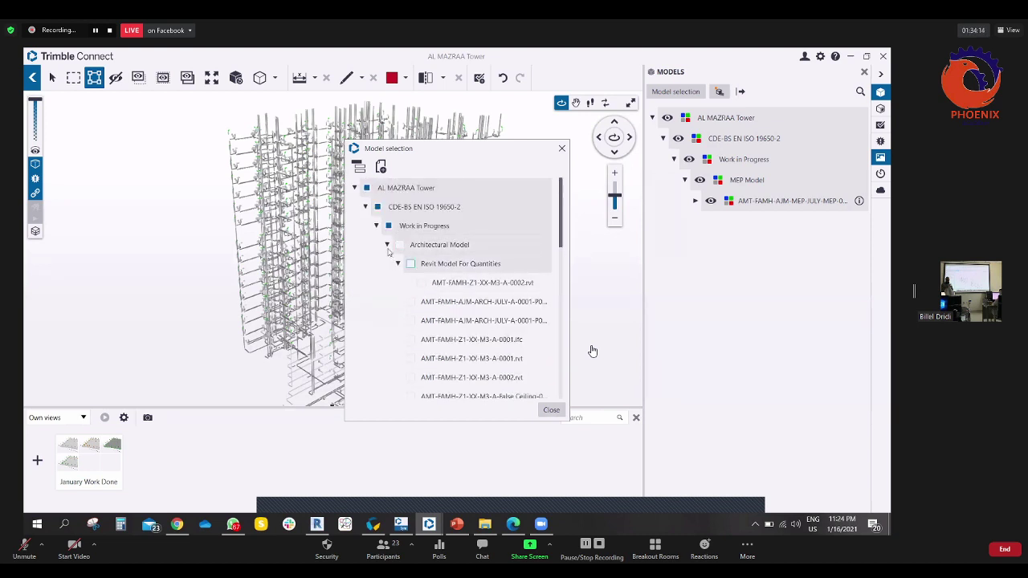
pyautogui.click(387, 245)
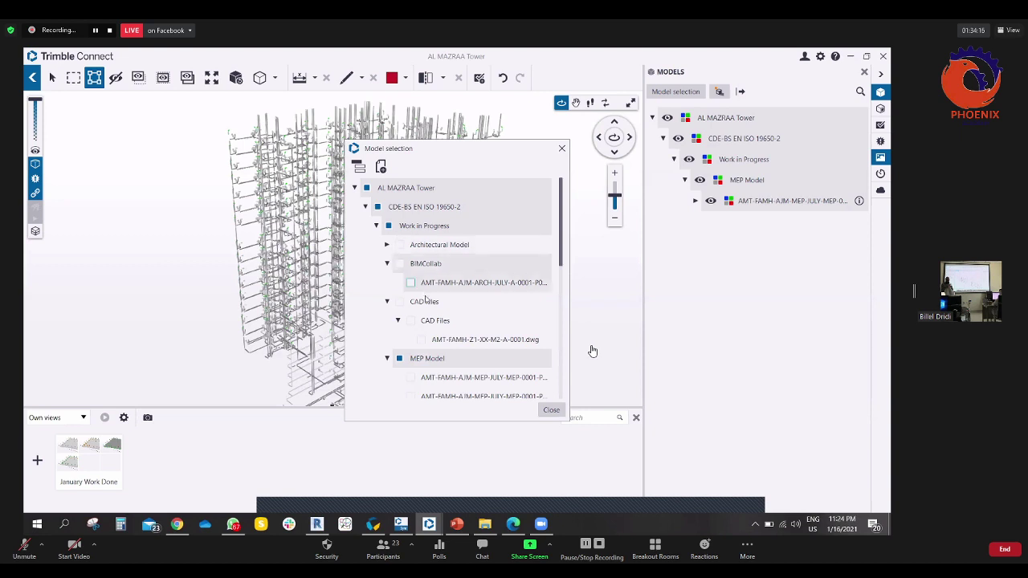
pyautogui.scroll(-5, 428, 297)
pyautogui.scroll(-1, 427, 298)
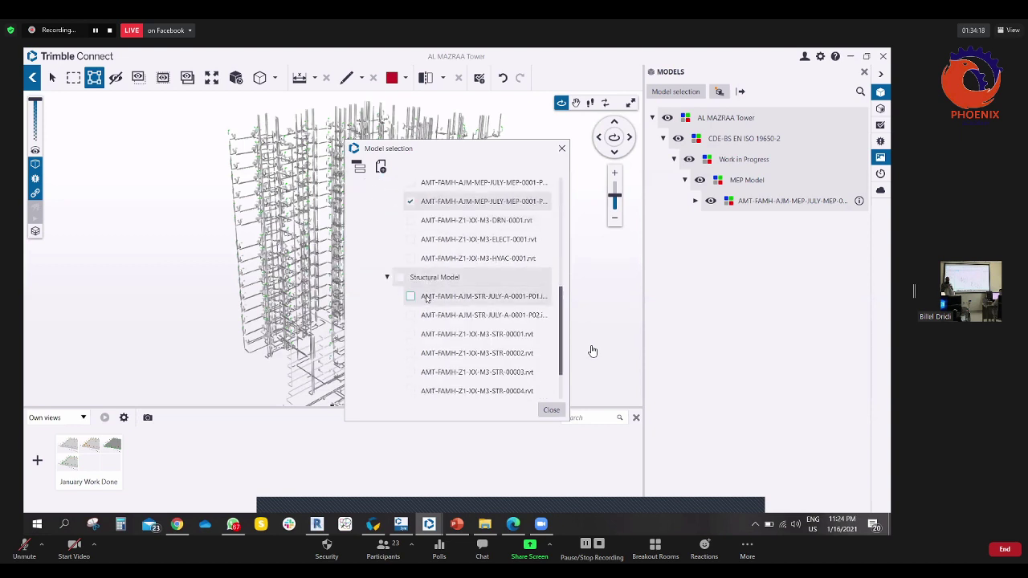
pyautogui.click(411, 297)
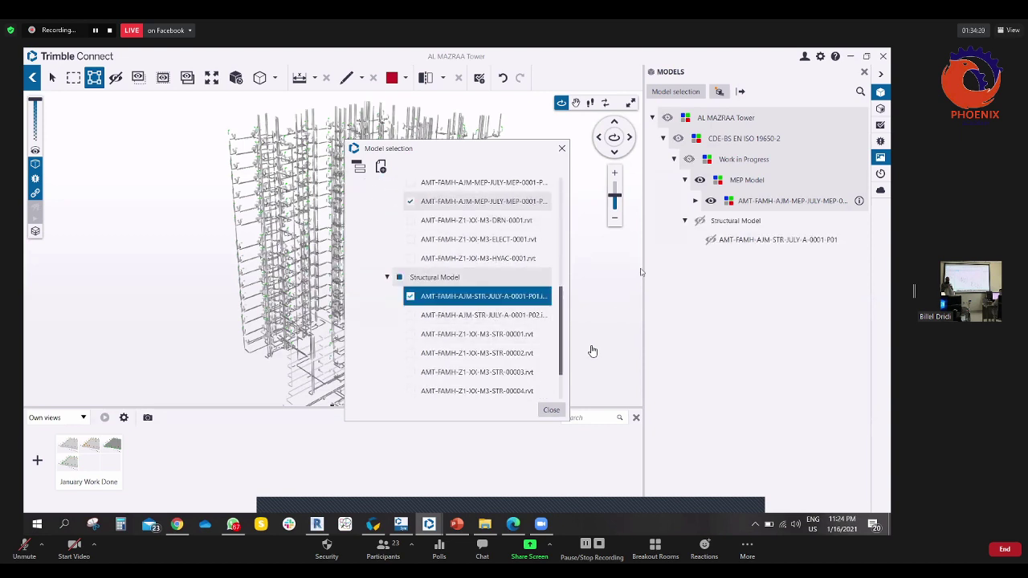
pyautogui.click(552, 410)
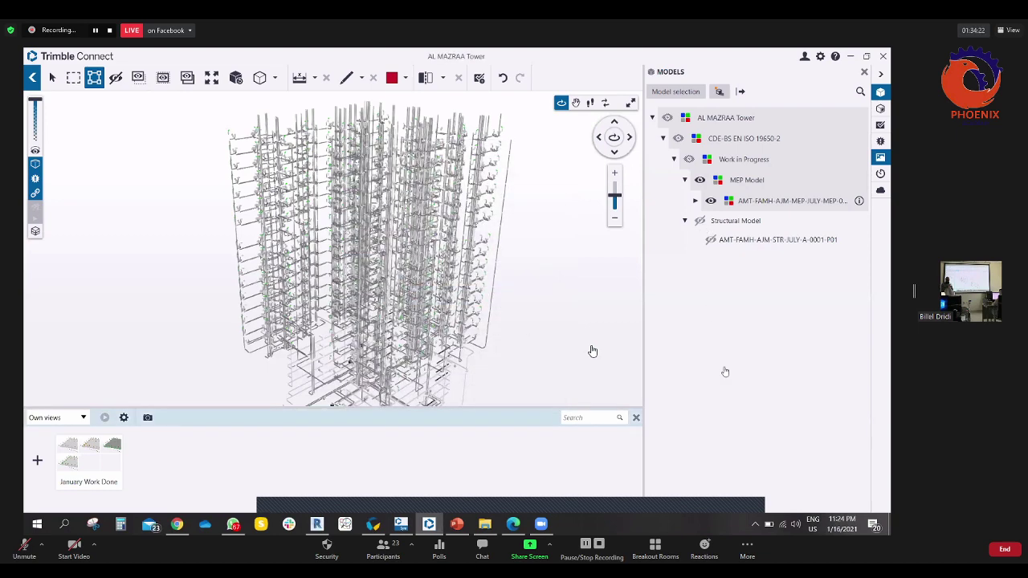
# - Zoom in and out through the combined structural and MEP tower, then open the Clashes panel
pyautogui.scroll(10, 296, 198)
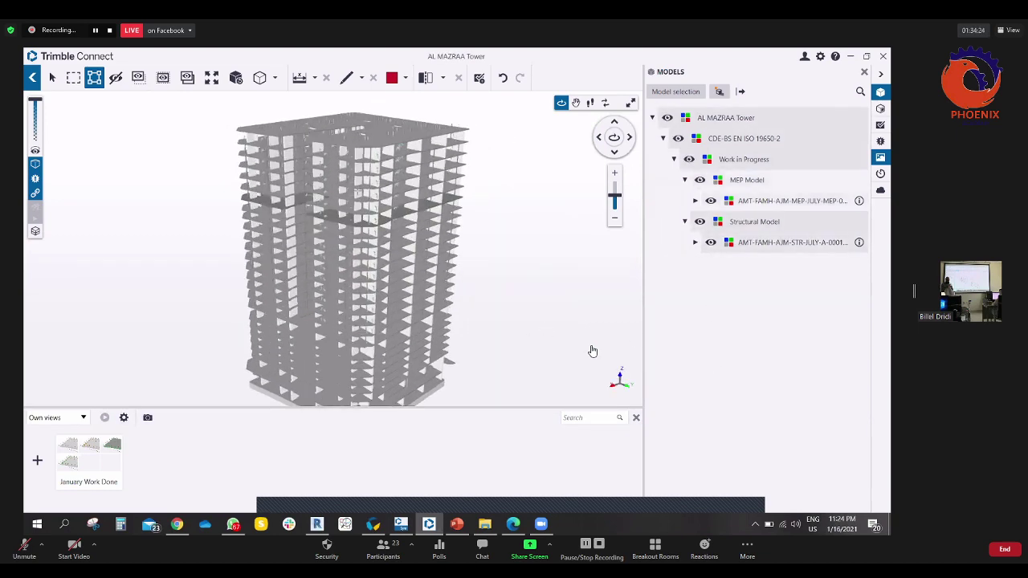
pyautogui.scroll(8, 592, 351)
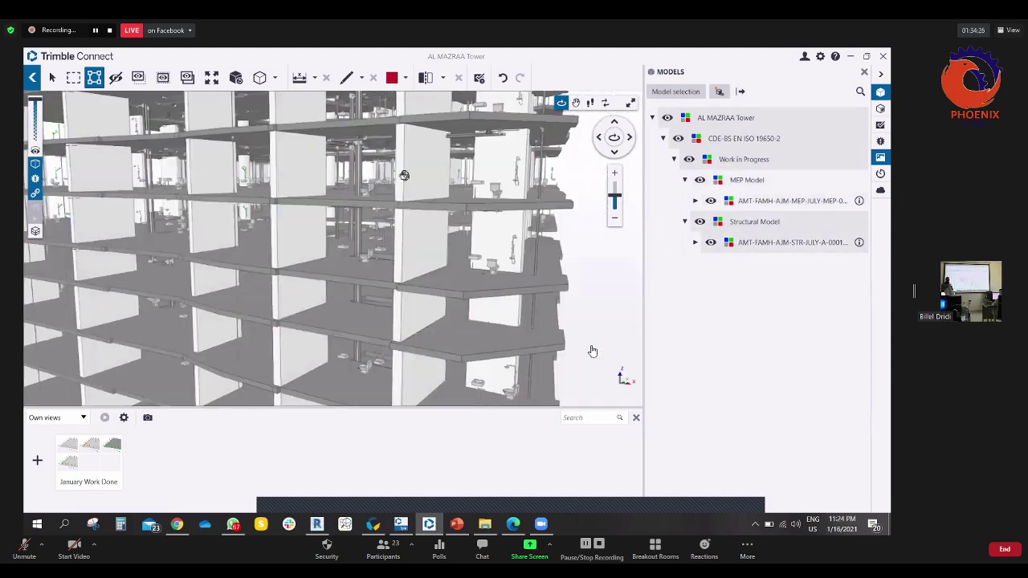
pyautogui.scroll(8, 592, 351)
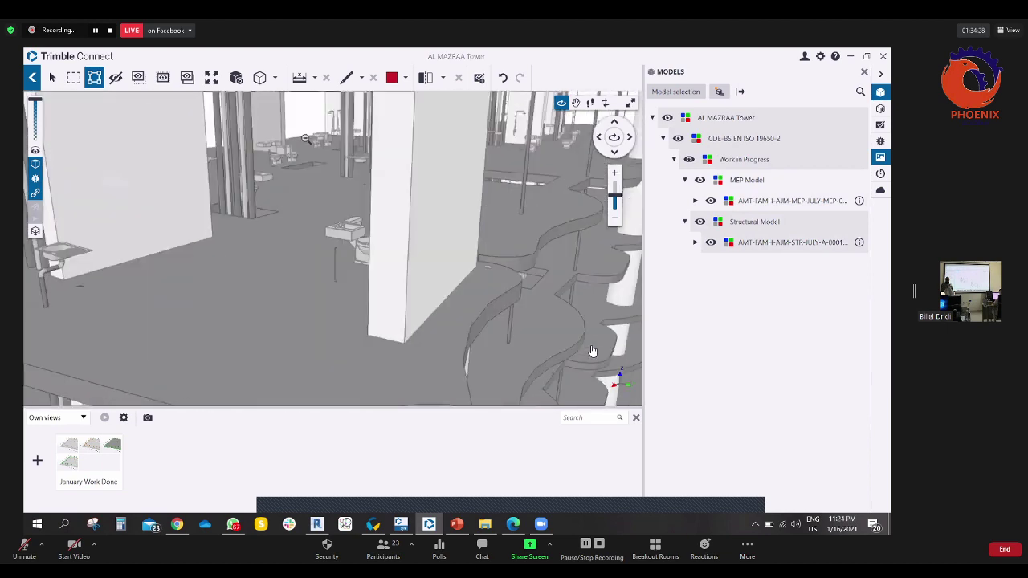
pyautogui.scroll(-10, 592, 351)
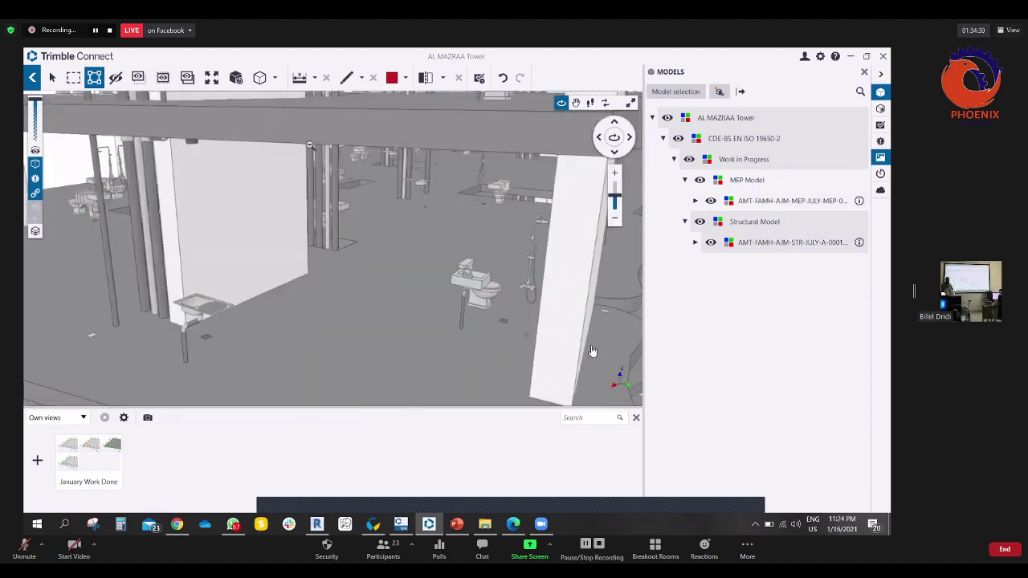
pyautogui.scroll(-6, 592, 351)
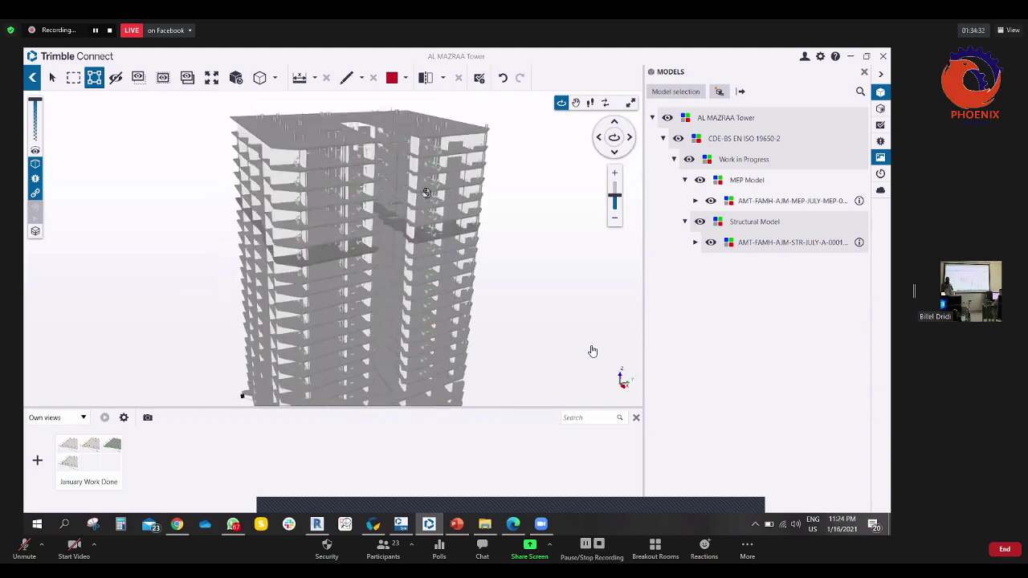
pyautogui.scroll(6, 592, 351)
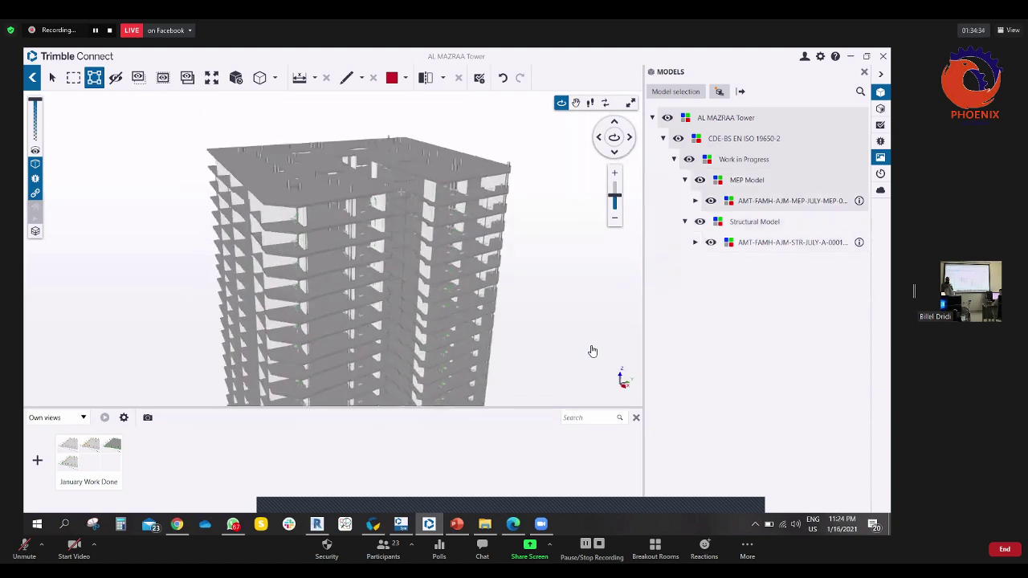
pyautogui.click(881, 141)
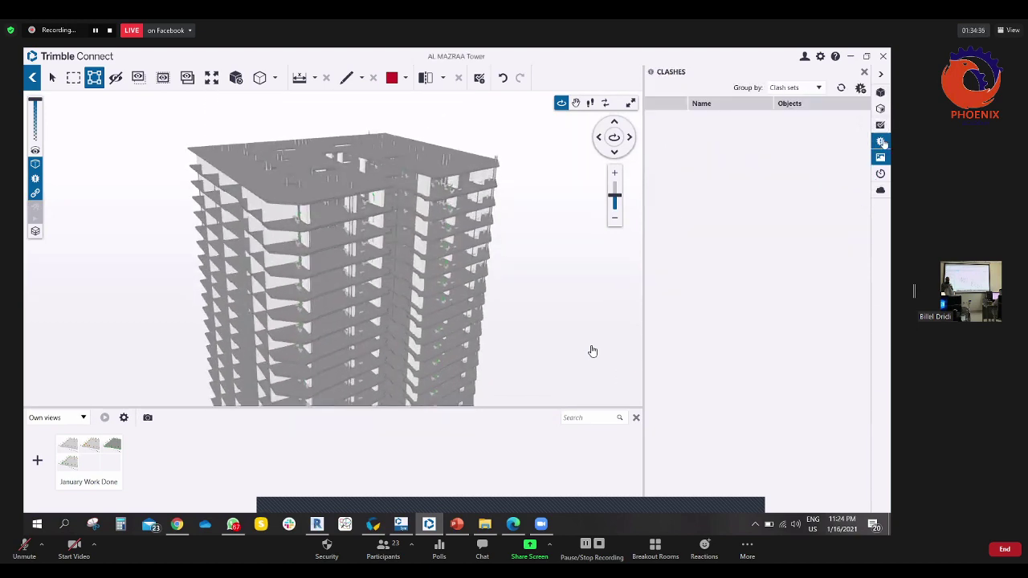
# - Draft a Clash-type clash set ignoring same-type clashes, check its sharing list, then cancel it
pyautogui.click(860, 88)
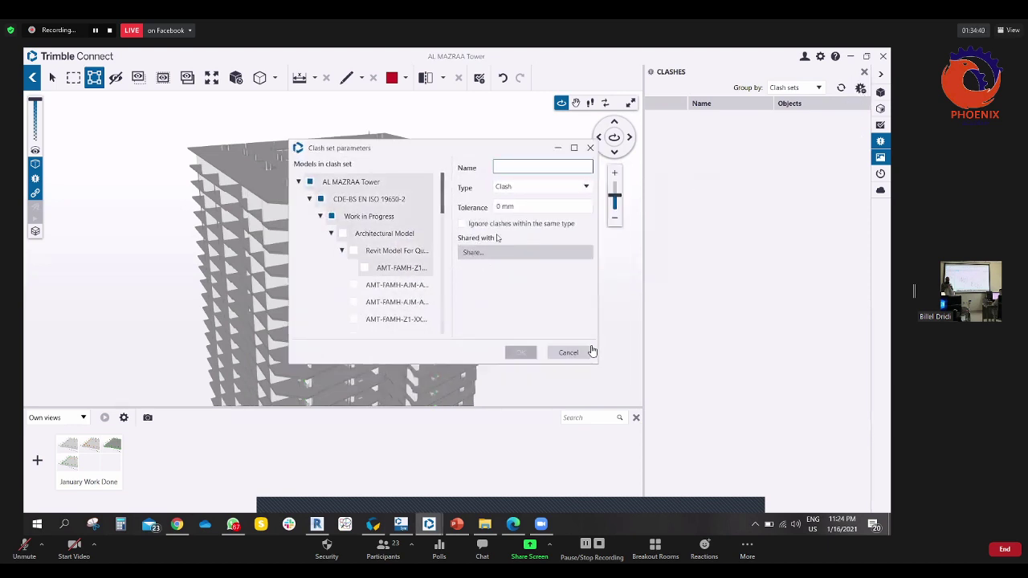
pyautogui.click(544, 188)
pyautogui.click(521, 200)
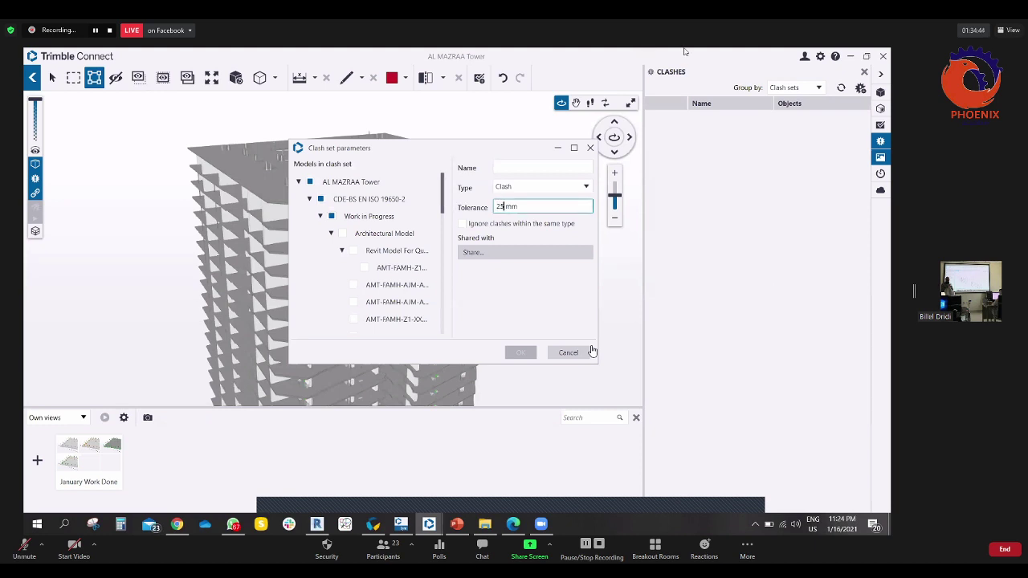
pyautogui.click(462, 225)
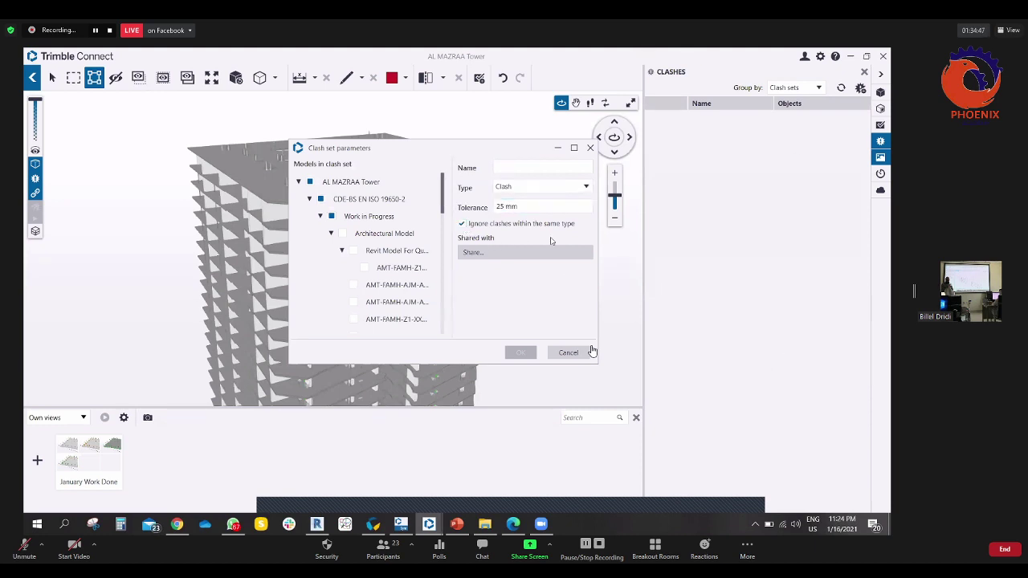
pyautogui.click(489, 254)
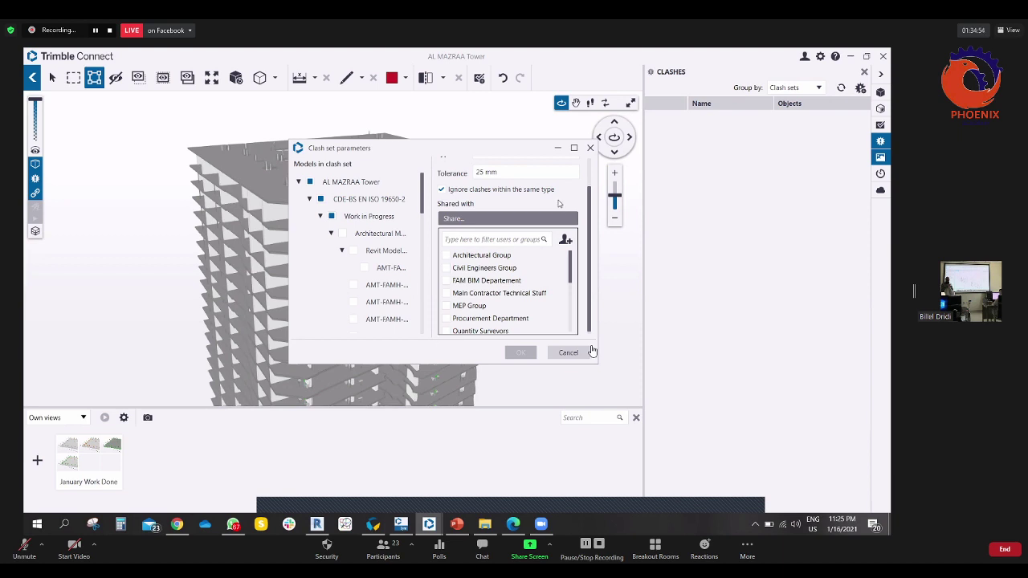
pyautogui.click(562, 200)
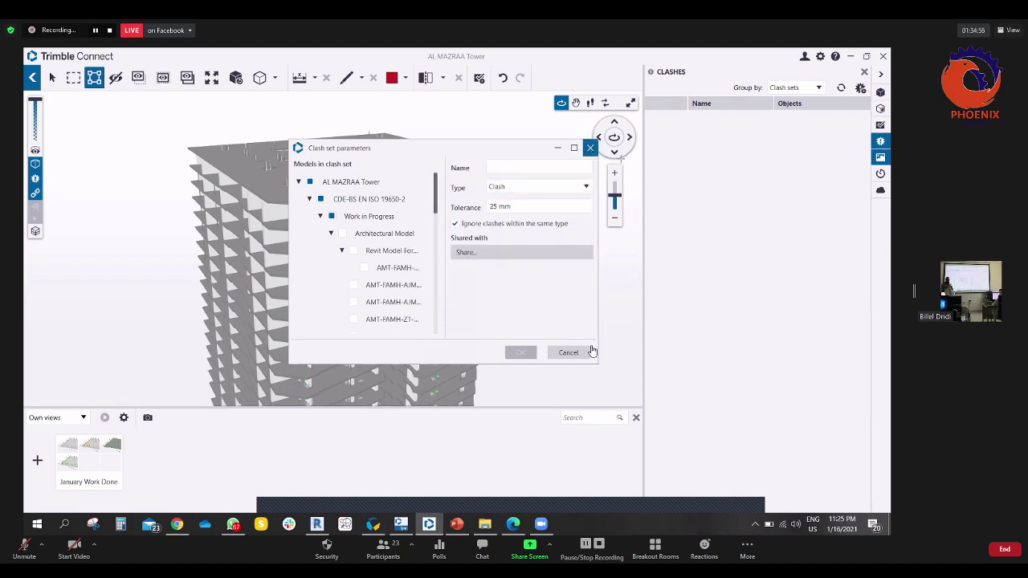
pyautogui.click(568, 352)
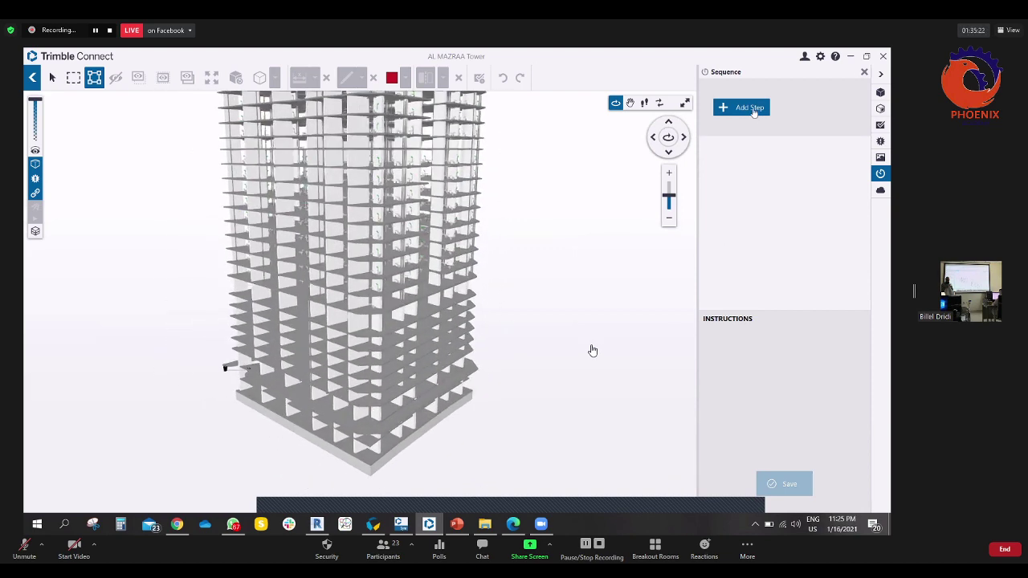
# - Create Steps 01–04, assigning the entrance slab to Step 01 and a typical slab to Step 02
pyautogui.click(752, 111)
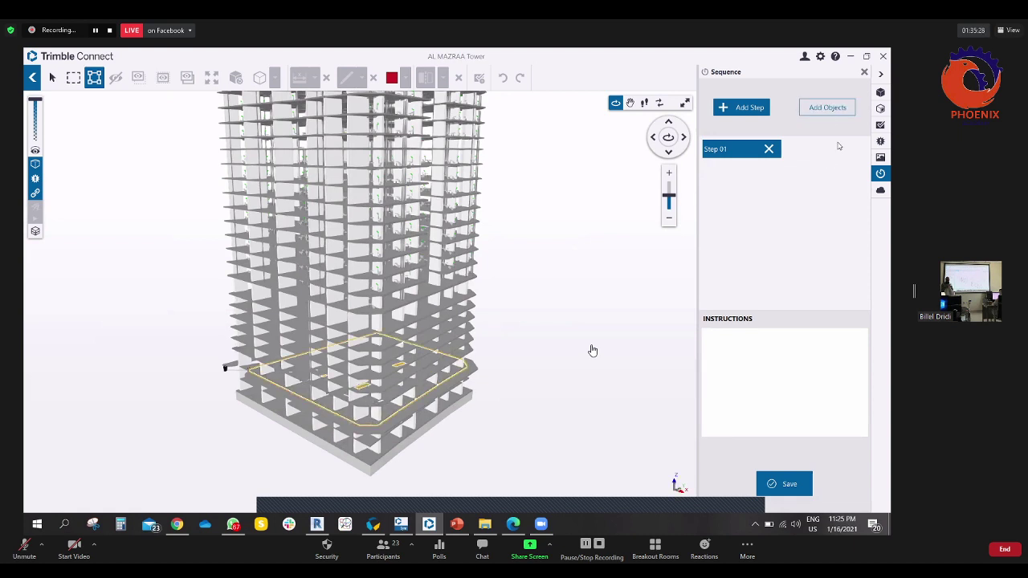
pyautogui.click(827, 107)
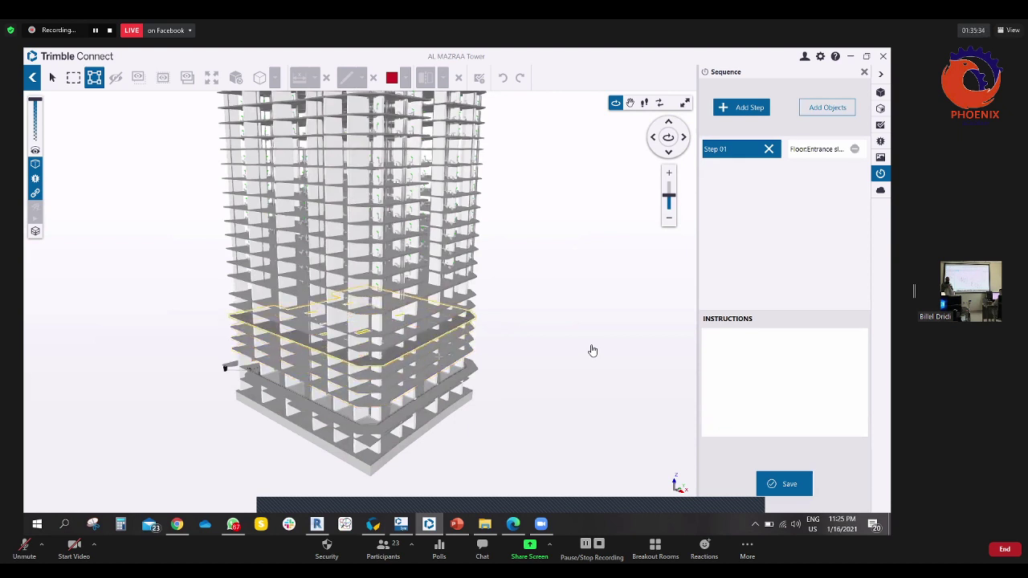
pyautogui.click(741, 107)
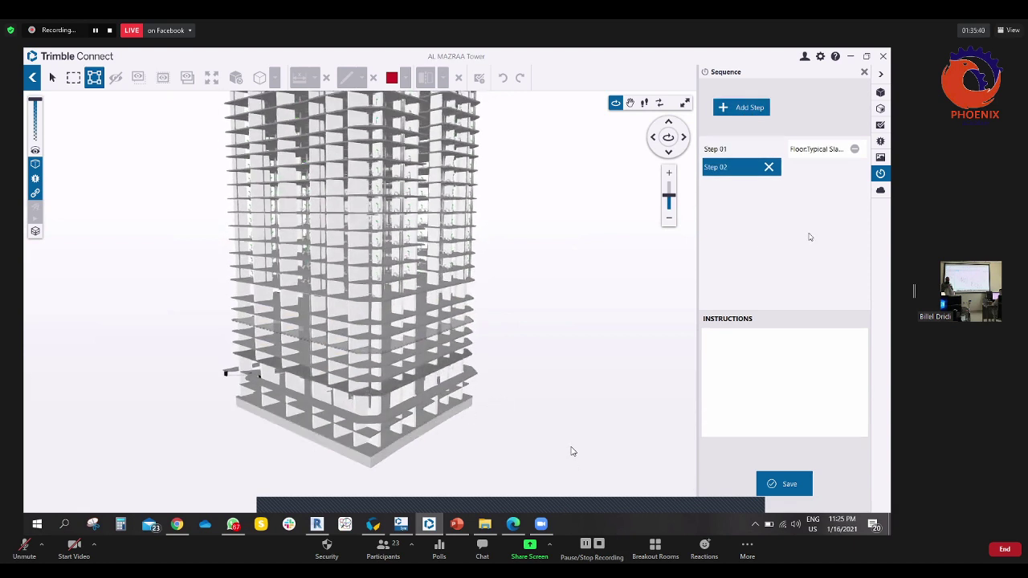
pyautogui.click(813, 107)
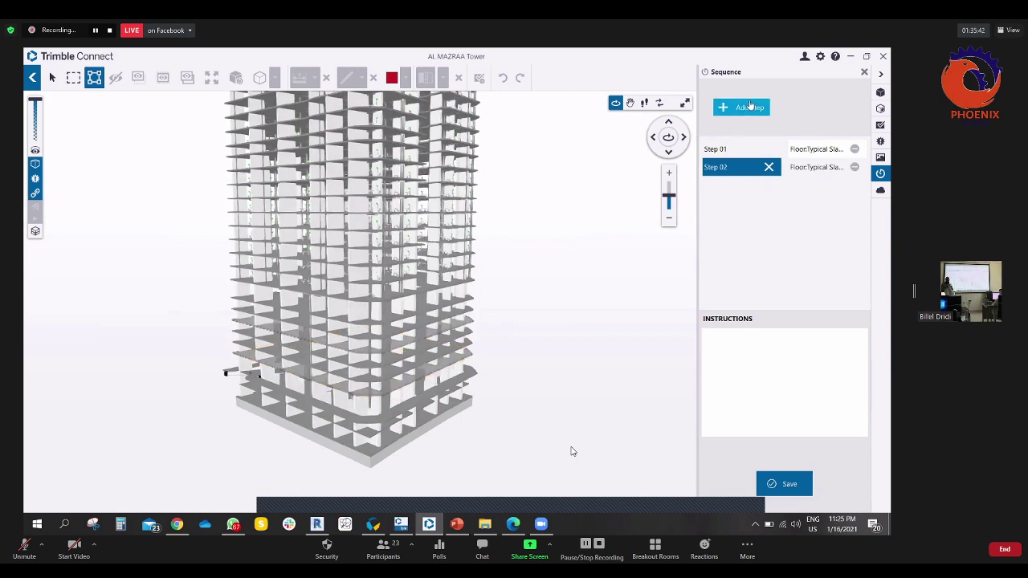
pyautogui.click(749, 112)
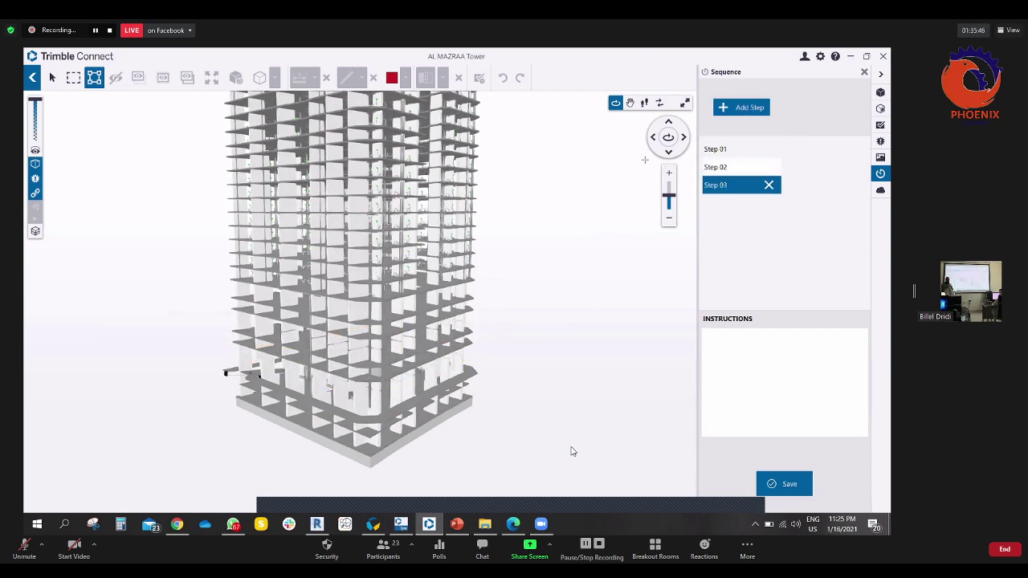
pyautogui.click(757, 110)
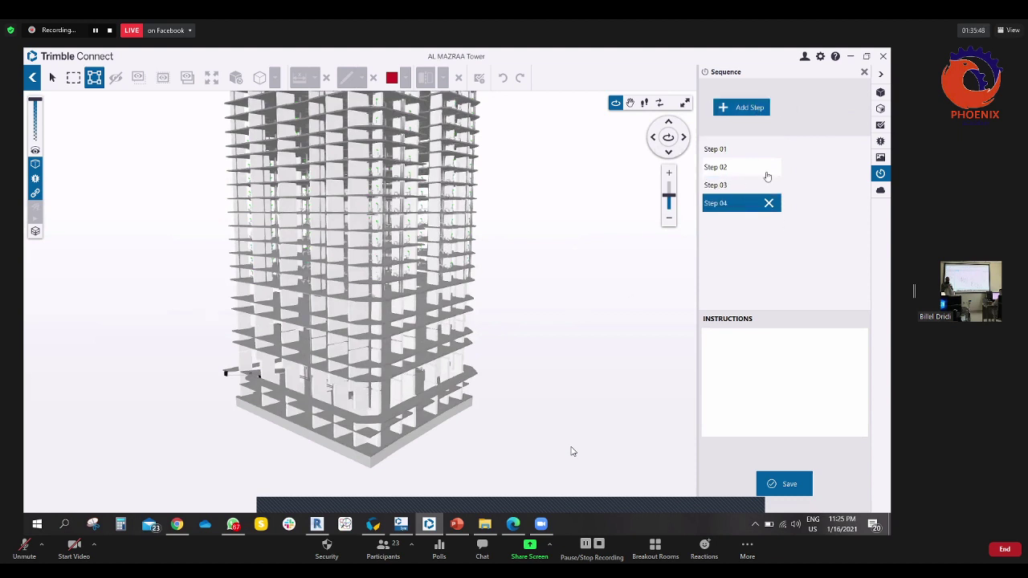
# - Assign the next floor slabs to Steps 03 and 04, then add Step 05
pyautogui.click(735, 186)
pyautogui.click(458, 355)
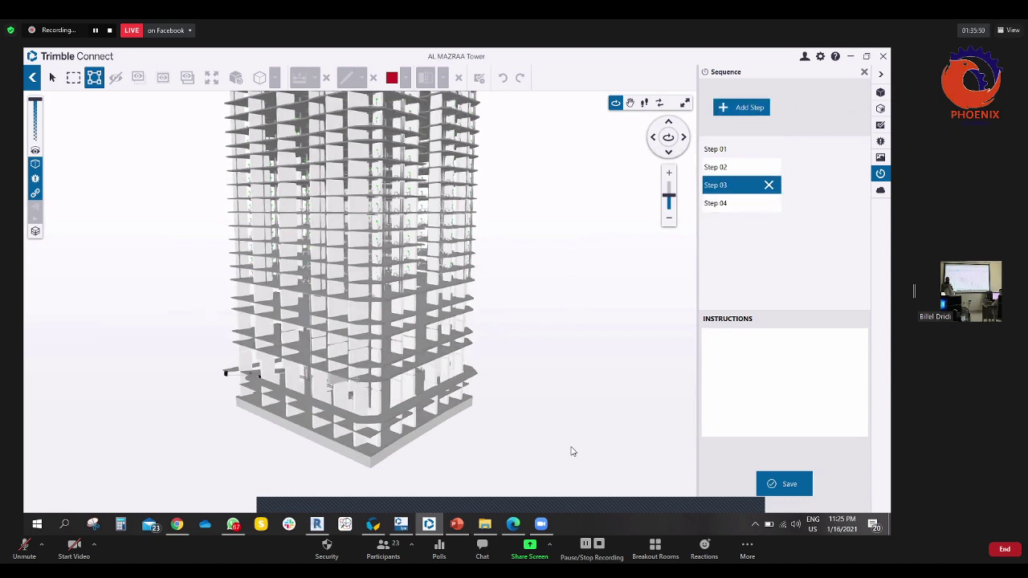
pyautogui.click(824, 110)
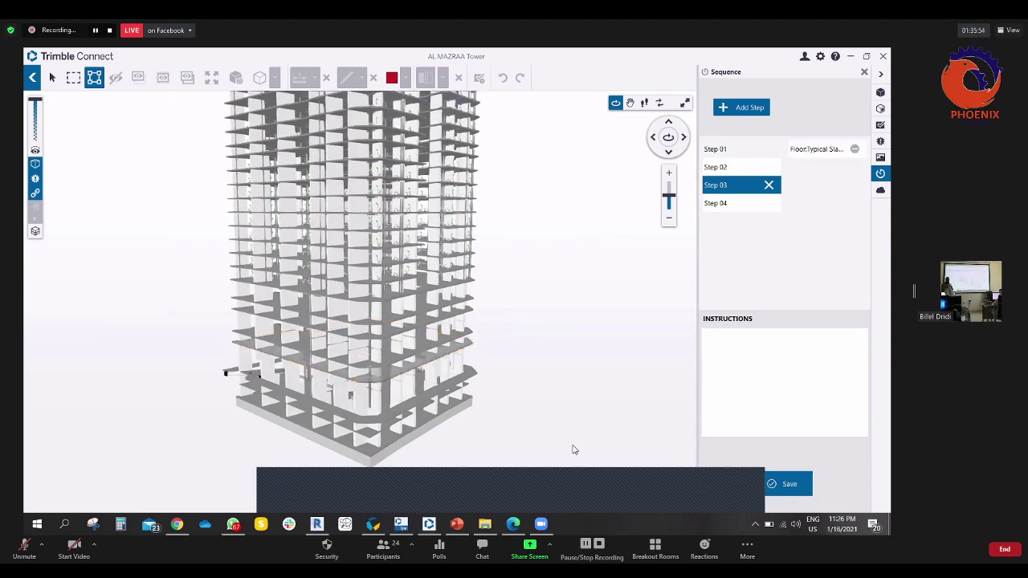
pyautogui.click(737, 205)
pyautogui.click(826, 110)
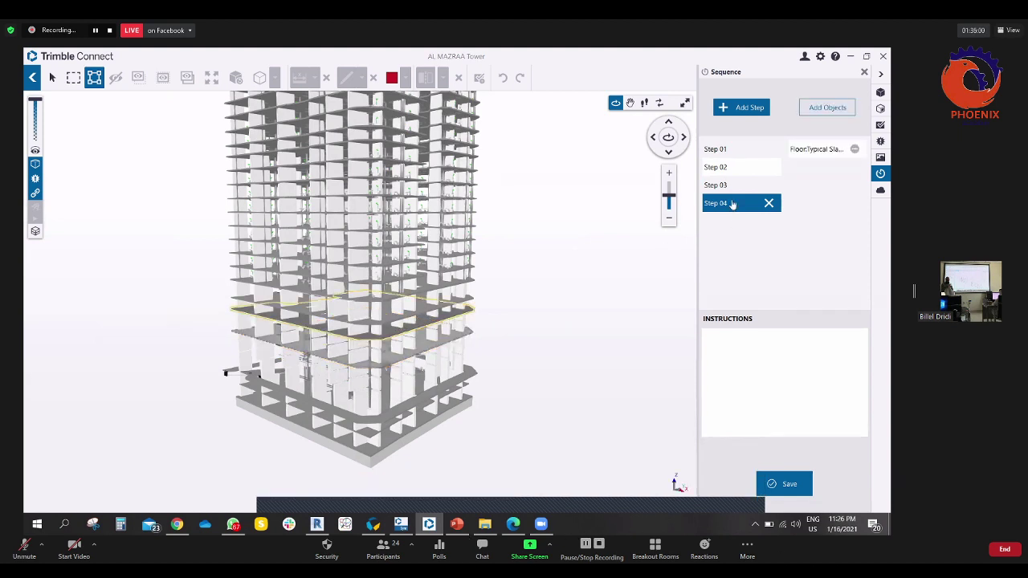
pyautogui.click(746, 110)
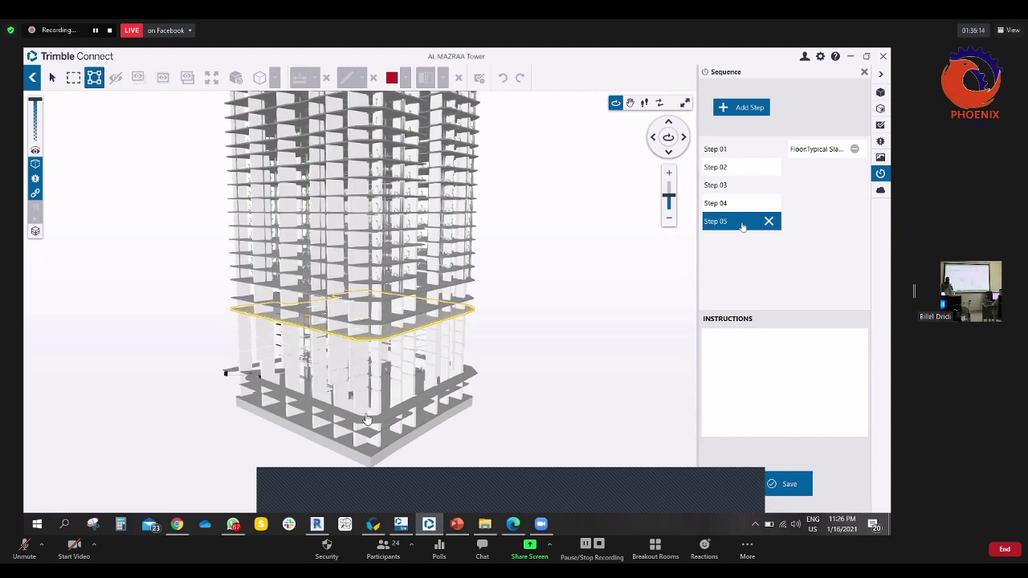
# - Add Step 06 with the next Floor:Typical Slab and save the sequence
pyautogui.click(748, 109)
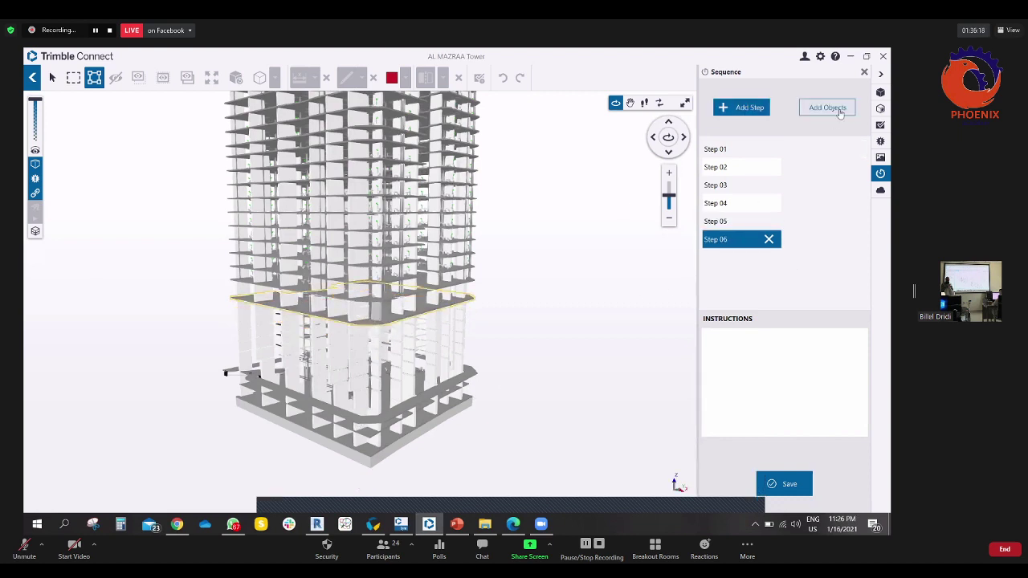
pyautogui.click(841, 110)
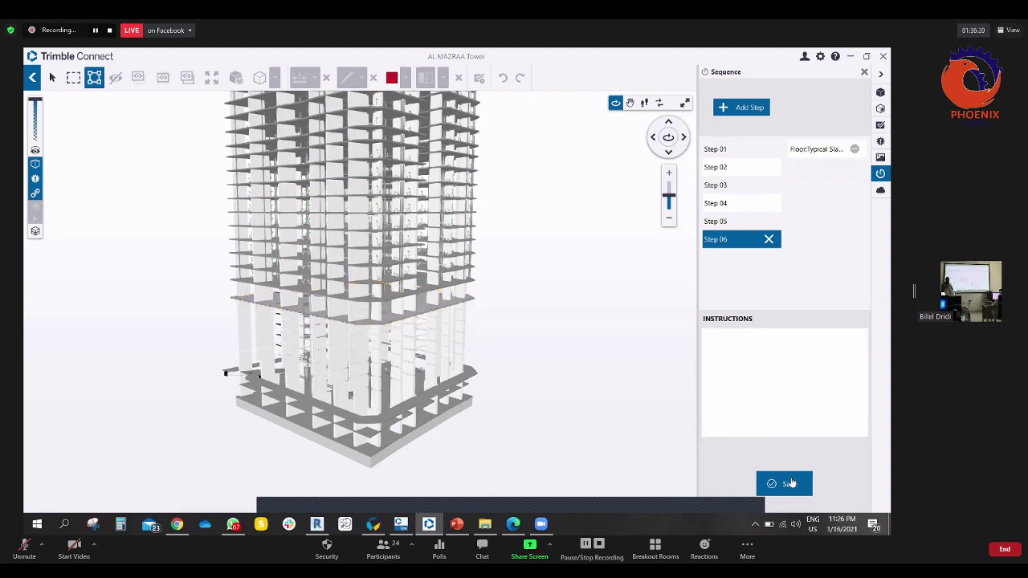
pyautogui.click(787, 483)
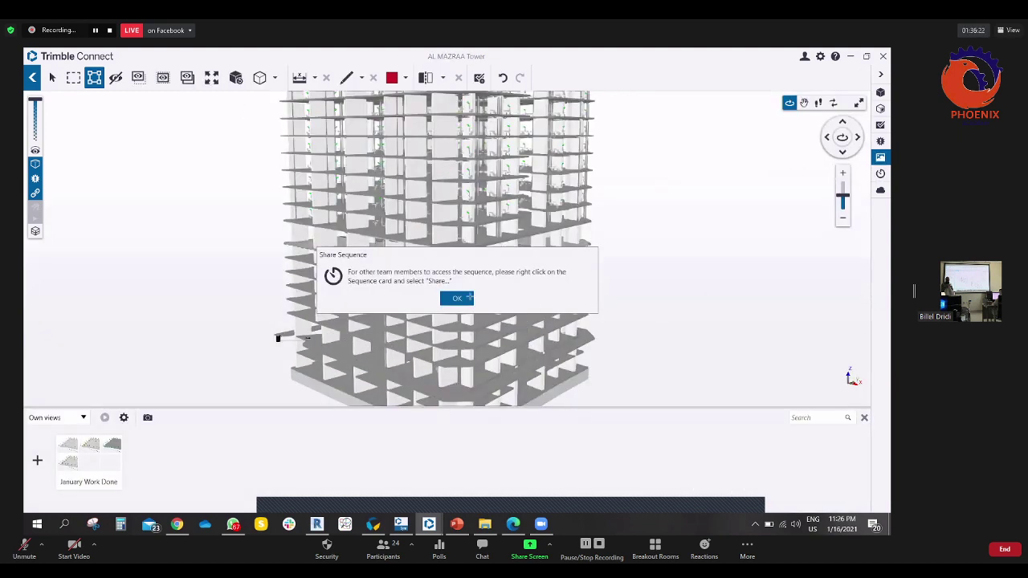
# - Dismiss the Share Sequence notice, check the Models panel, and return to the empty Sequence panel
pyautogui.click(458, 298)
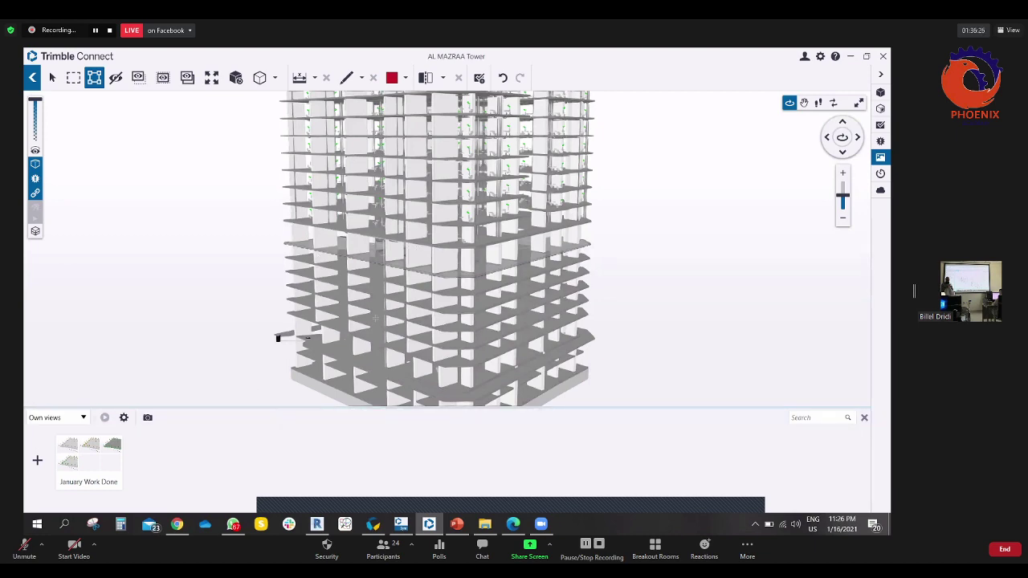
pyautogui.scroll(-3, 849, 375)
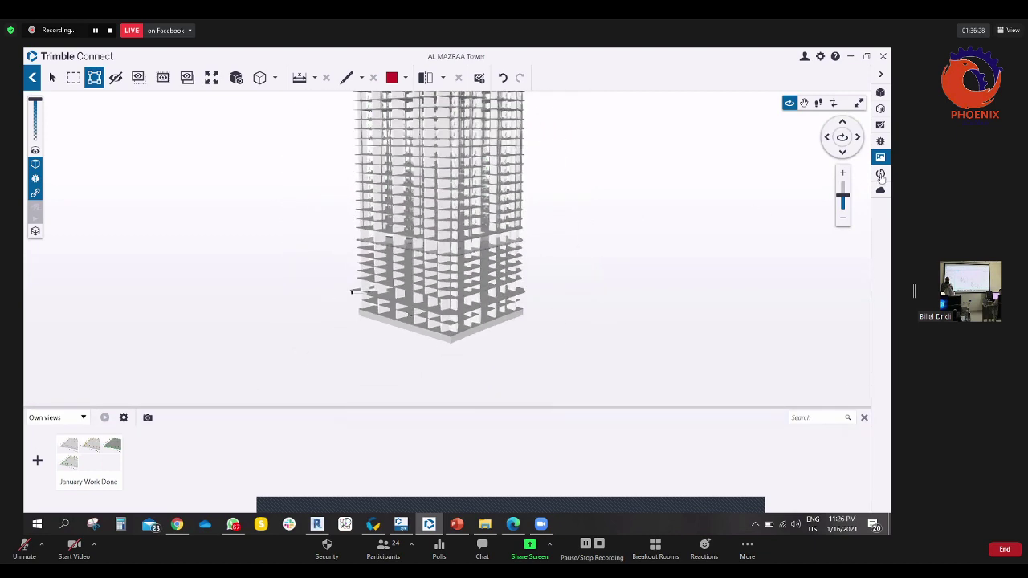
pyautogui.click(880, 174)
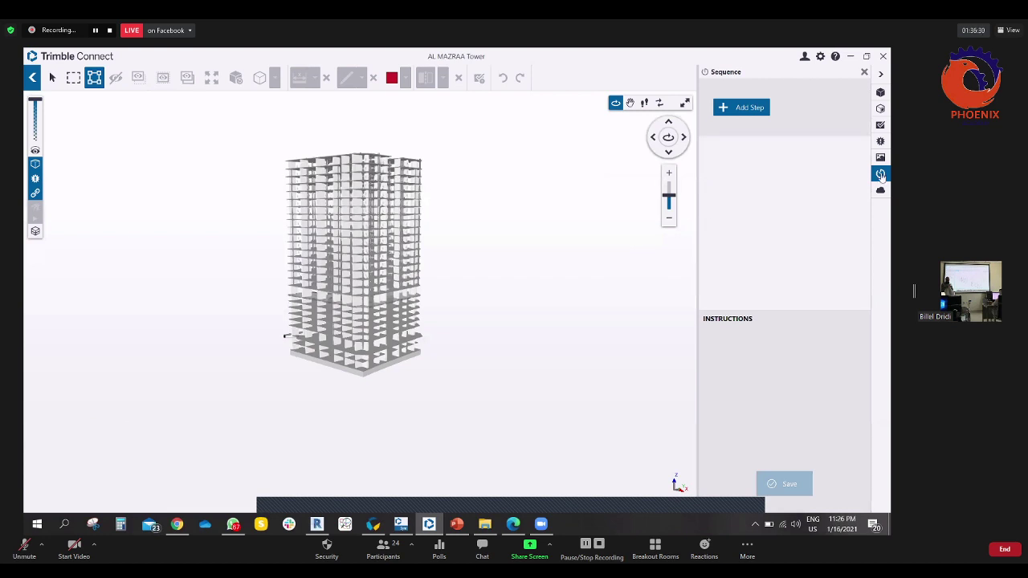
pyautogui.click(880, 92)
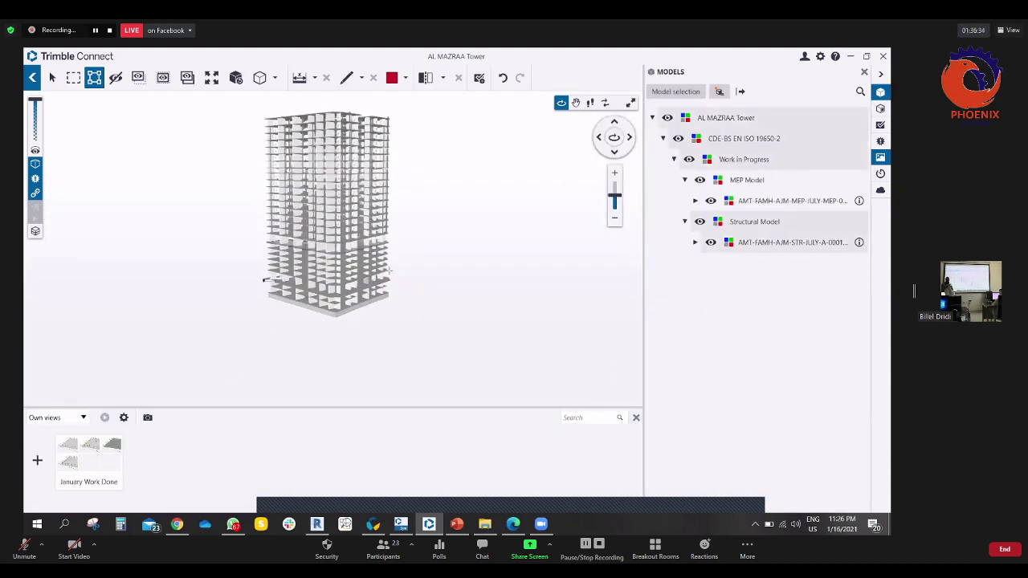
pyautogui.moveTo(439, 294); pyautogui.dragTo(369, 293)
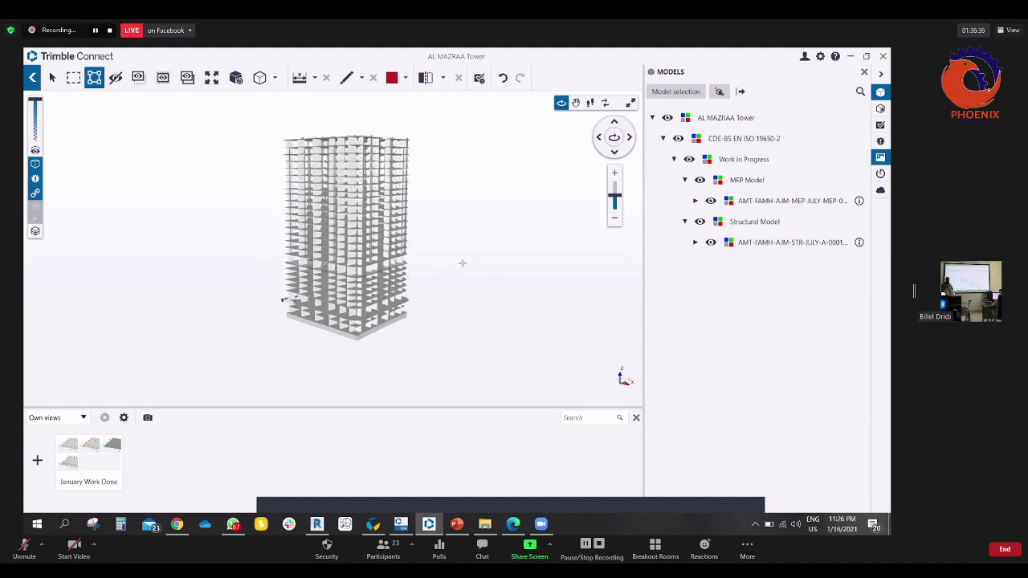
pyautogui.scroll(5, 446, 245)
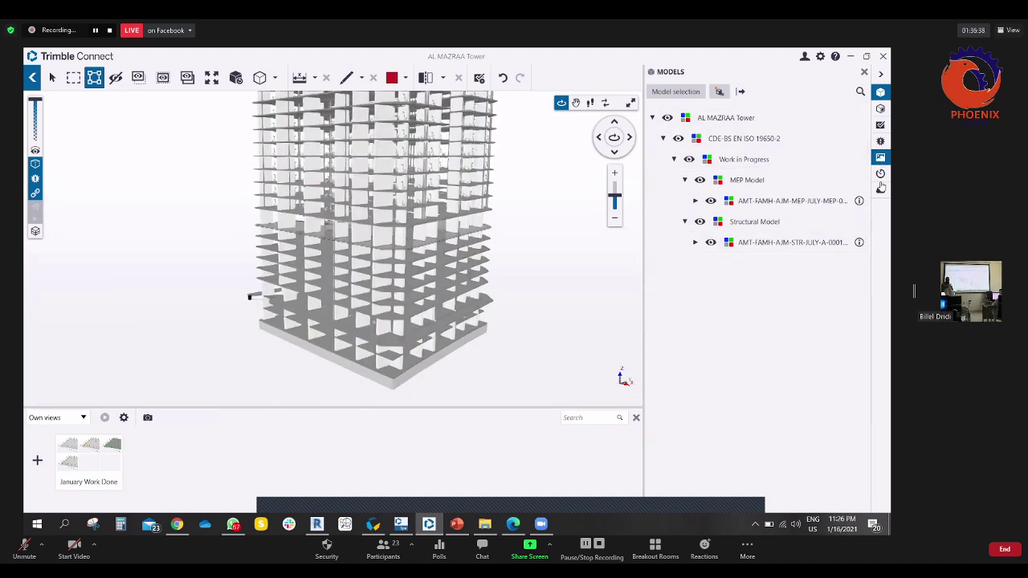
pyautogui.click(880, 173)
pyautogui.scroll(-3, 454, 231)
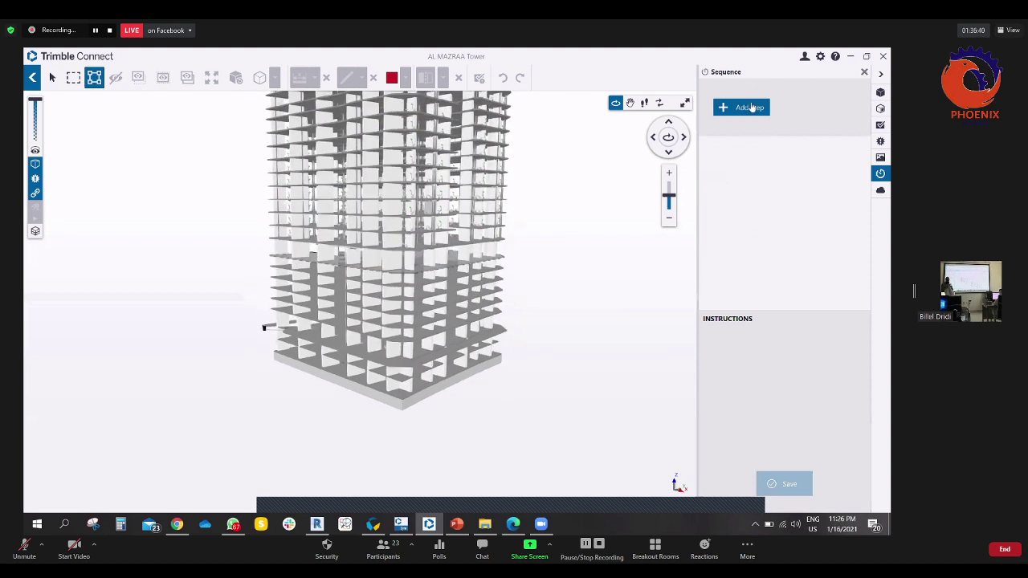
# - Add Step 01 with the entrance slab and Step 02 with the next floor slab
pyautogui.click(749, 108)
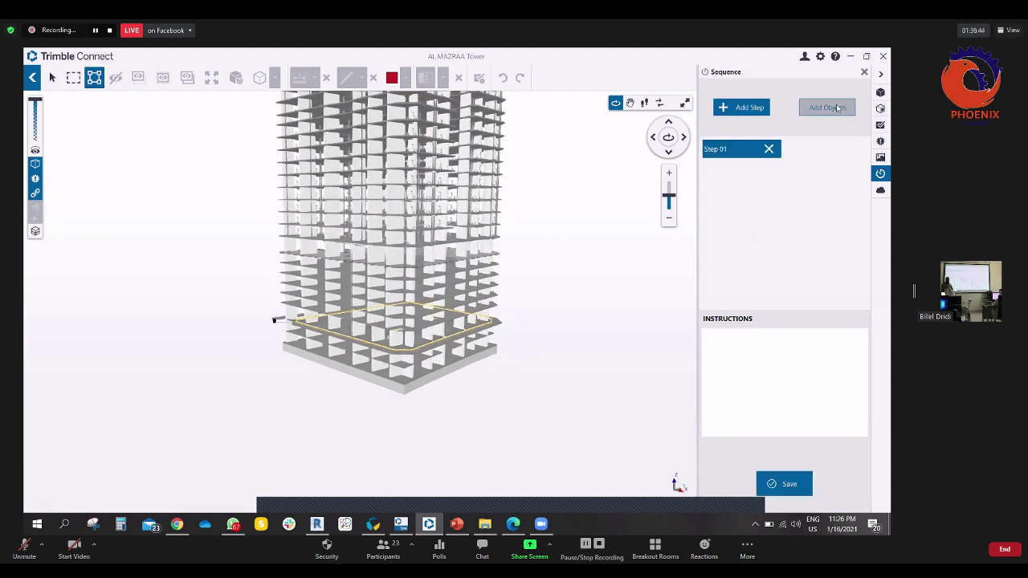
pyautogui.click(825, 108)
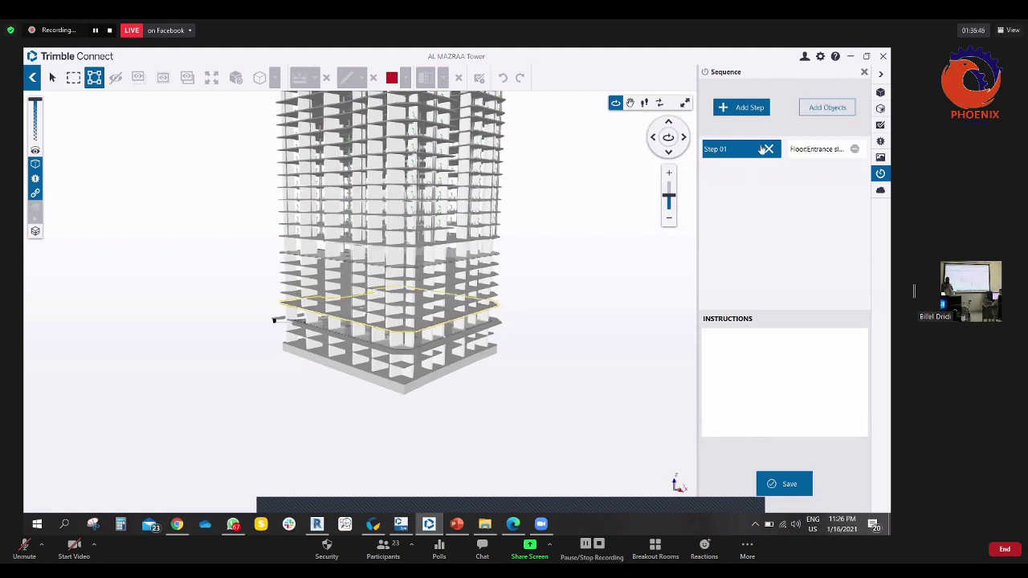
pyautogui.click(744, 108)
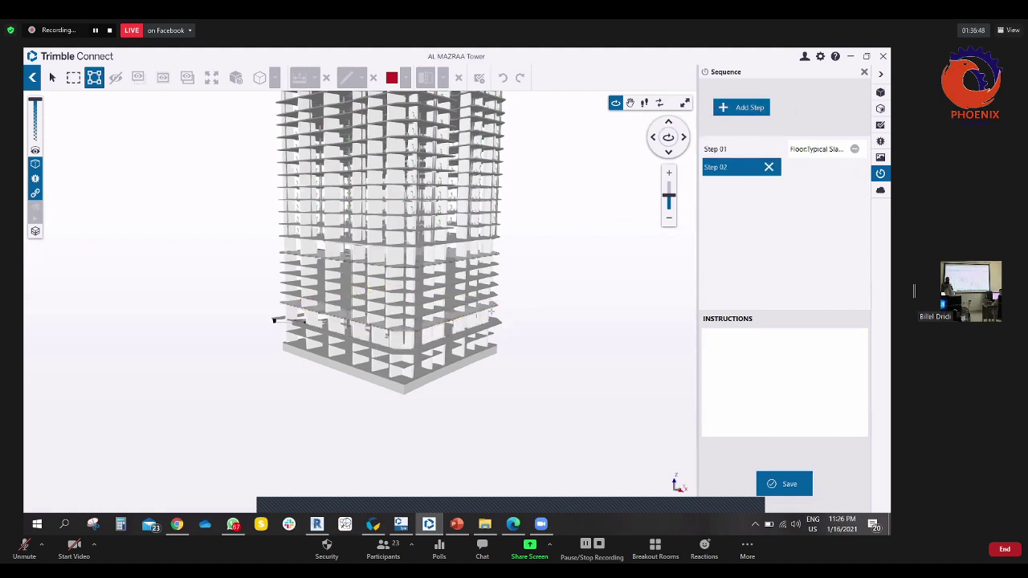
pyautogui.click(393, 315)
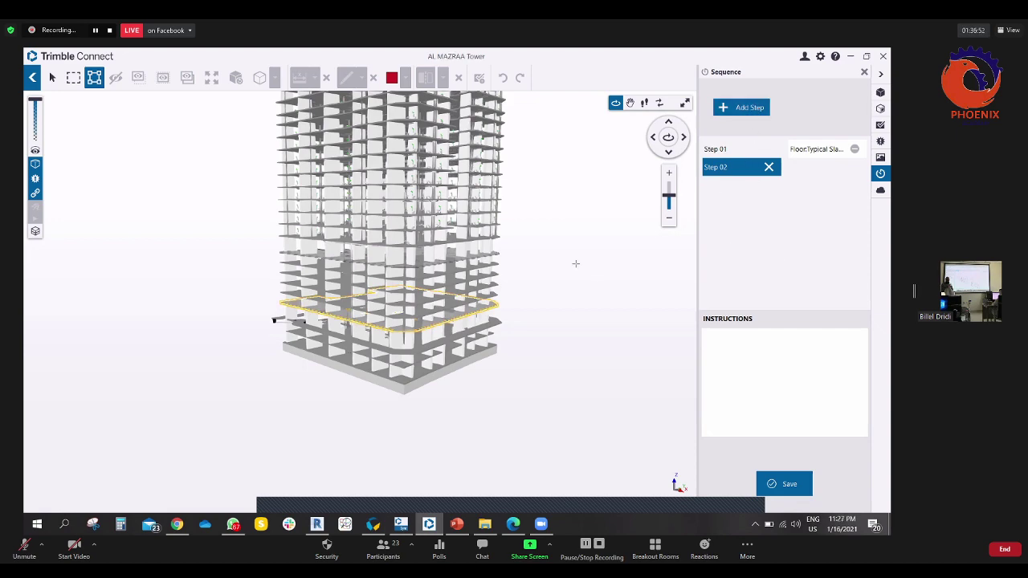
pyautogui.click(594, 327)
pyautogui.scroll(2, 406, 348)
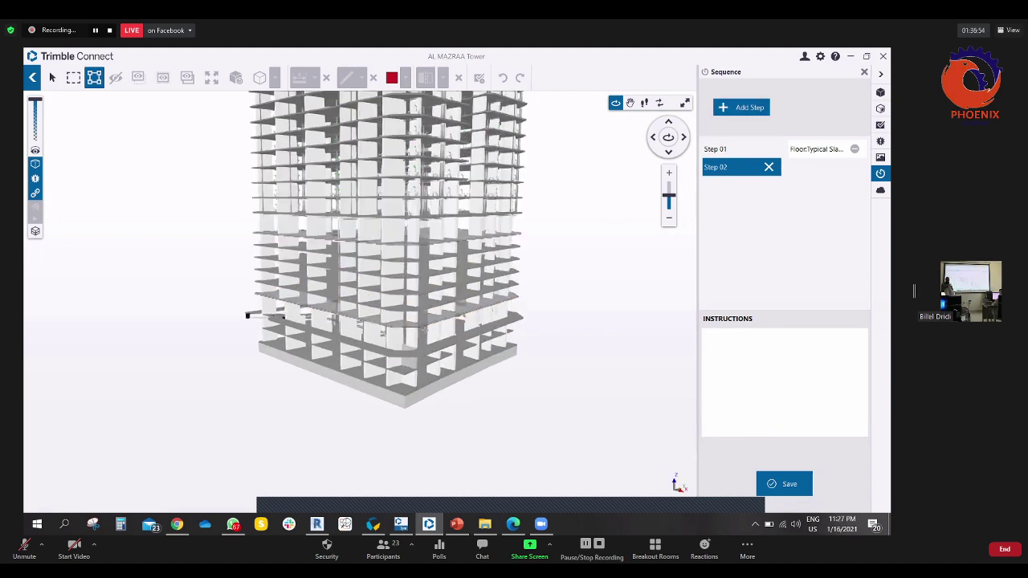
pyautogui.click(737, 167)
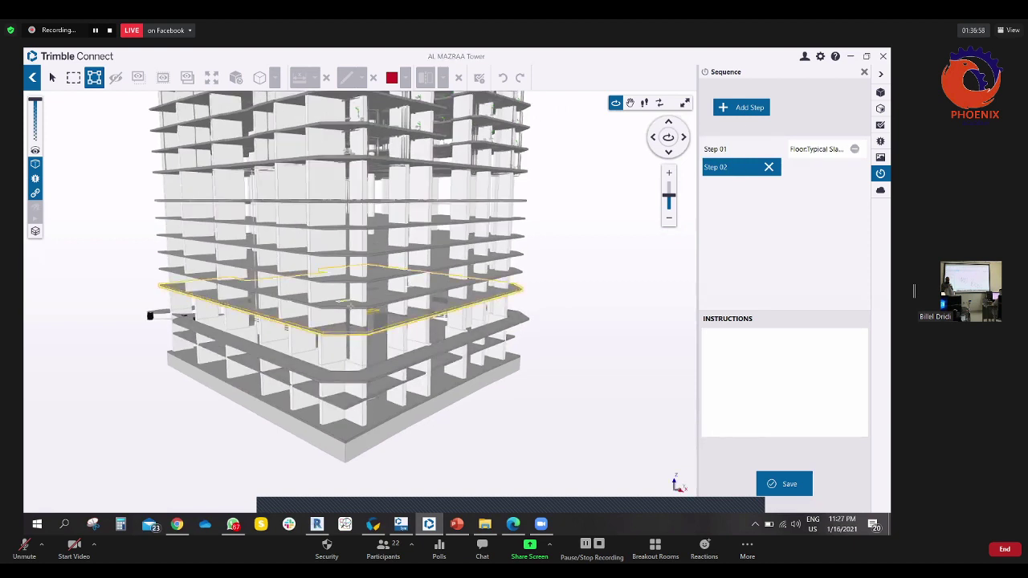
pyautogui.click(828, 108)
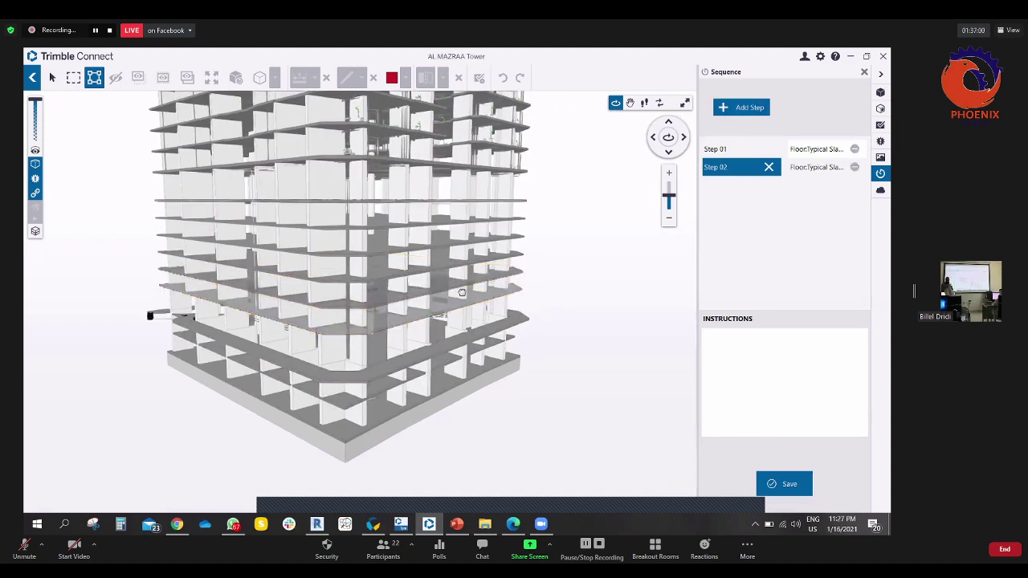
# - Add Steps 03 and 04, each with the next typical slab, and save the sequence
pyautogui.click(749, 109)
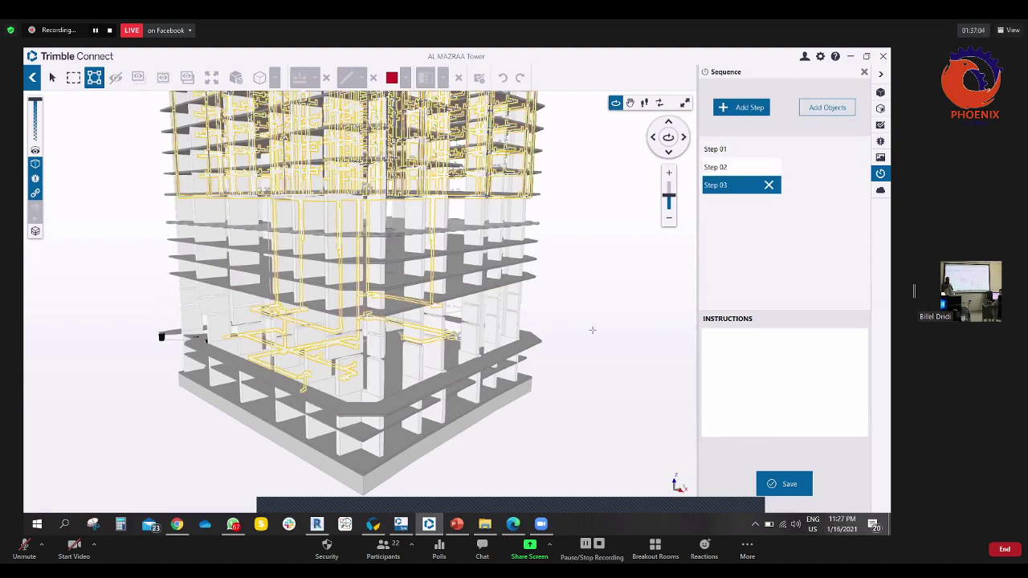
pyautogui.click(359, 311)
pyautogui.click(822, 107)
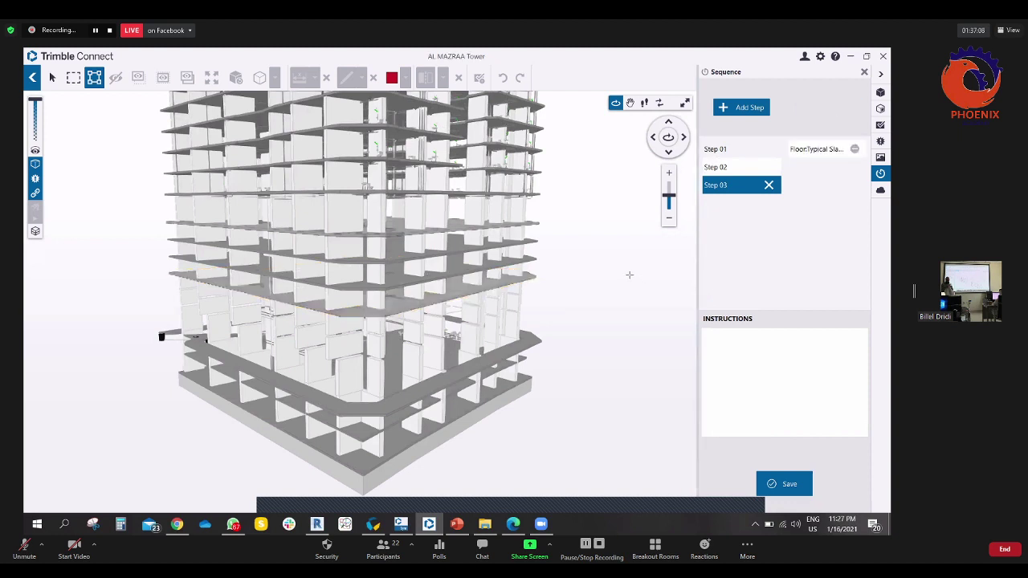
pyautogui.click(741, 107)
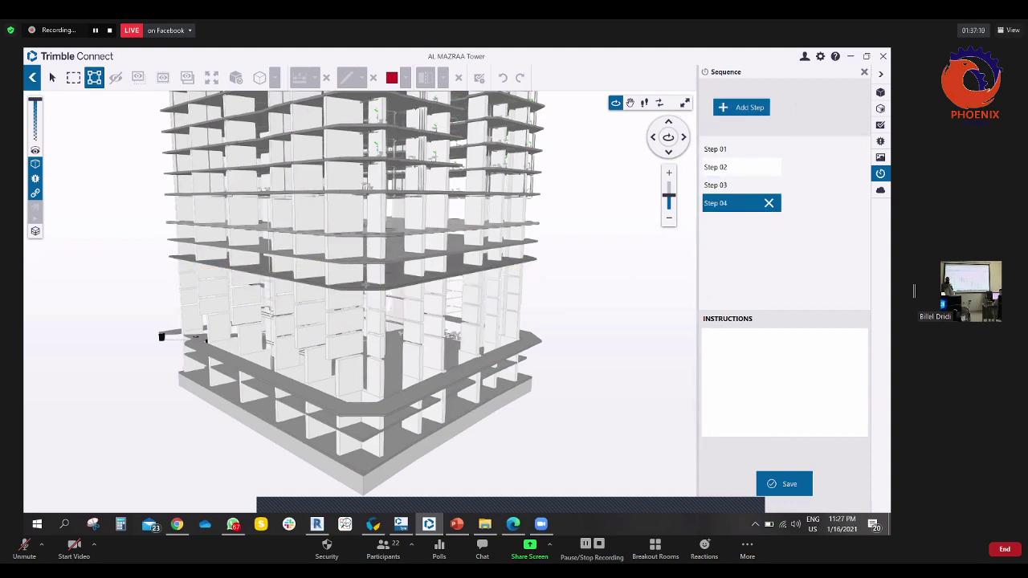
pyautogui.click(355, 283)
pyautogui.click(823, 107)
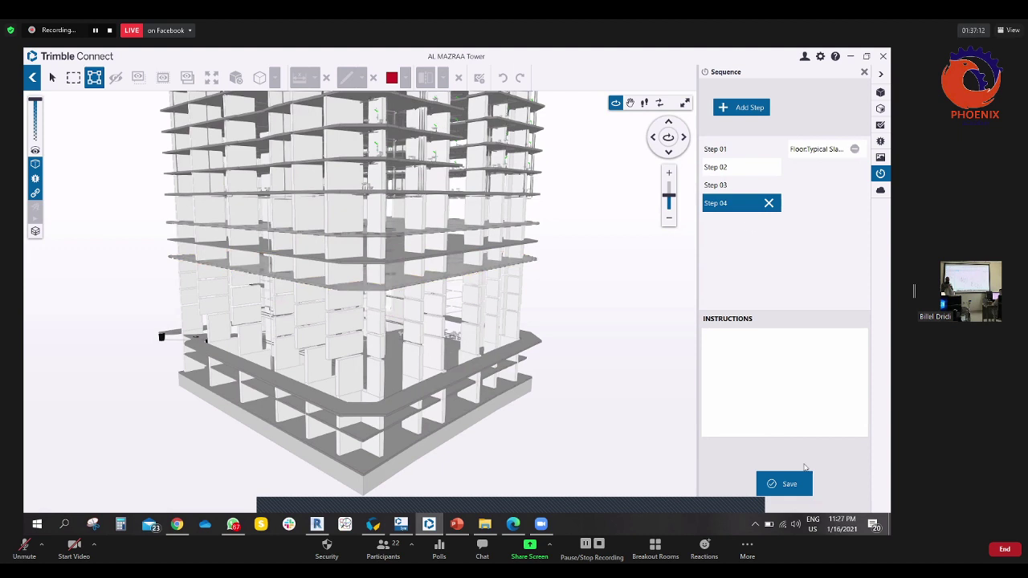
pyautogui.click(787, 484)
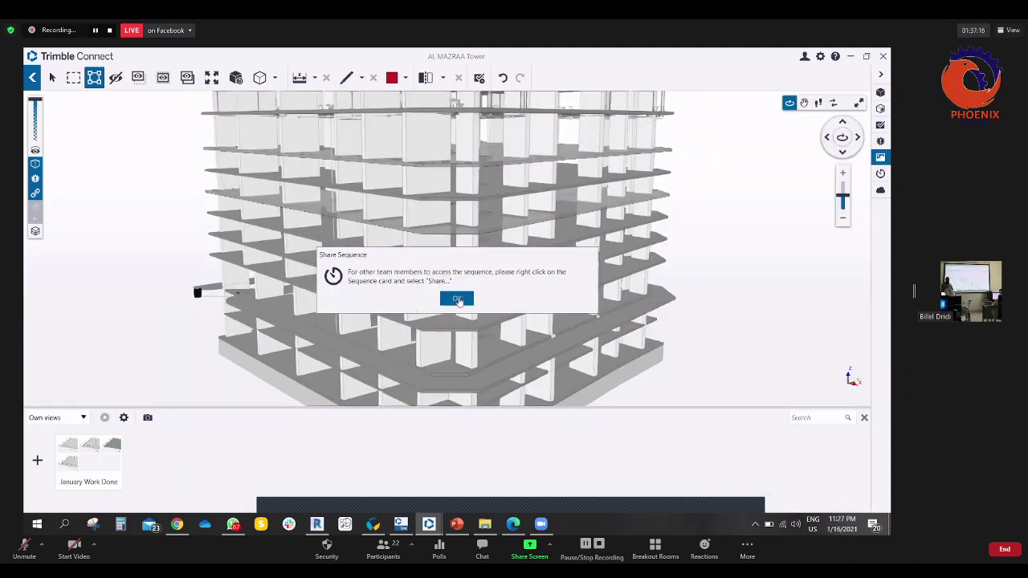
# - Dismiss the sharing notice, browse the January Work Done folder, then open the newest Sequence 0
pyautogui.click(457, 299)
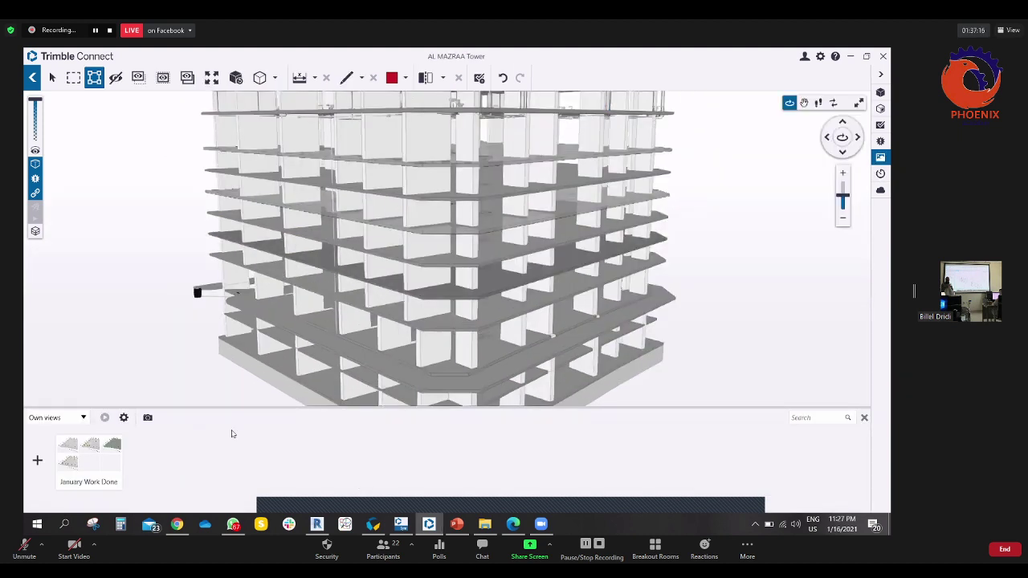
pyautogui.click(100, 455)
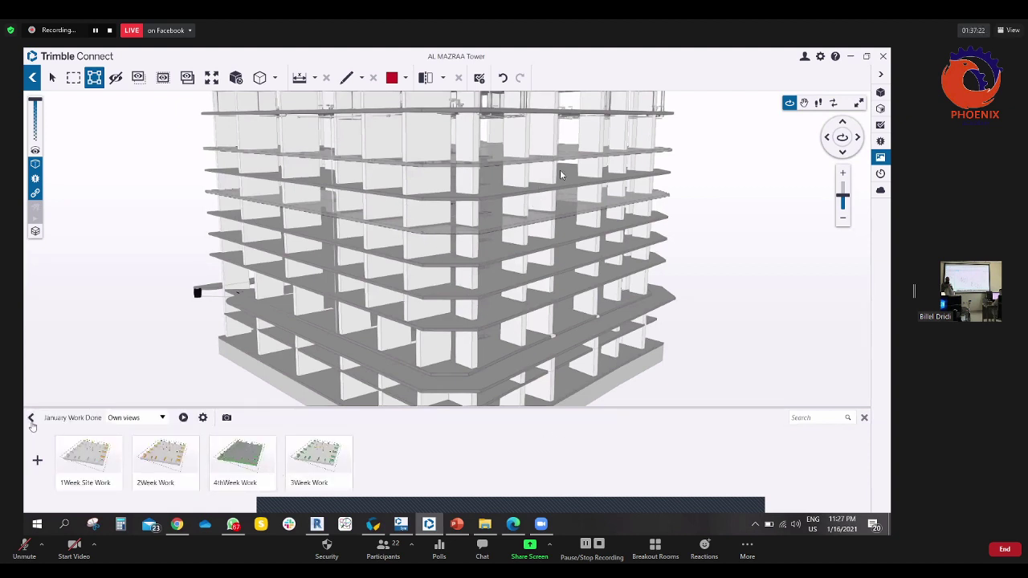
pyautogui.click(37, 461)
pyautogui.click(31, 418)
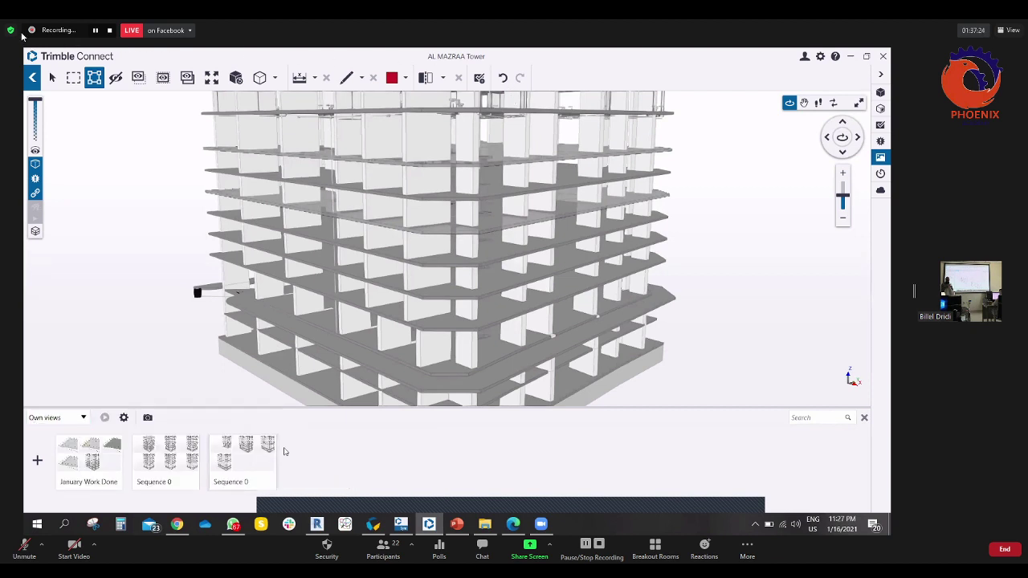
pyautogui.click(172, 460)
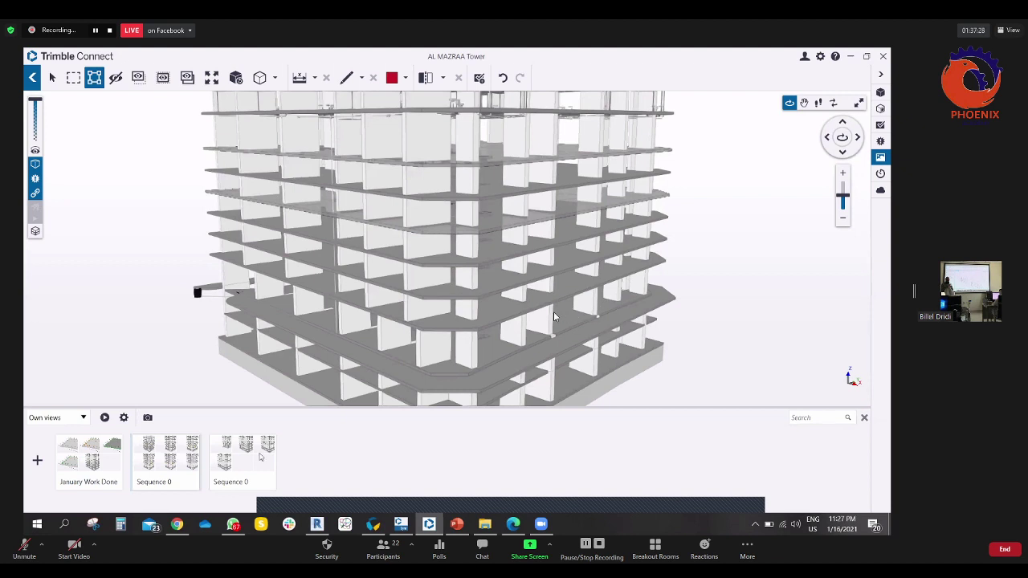
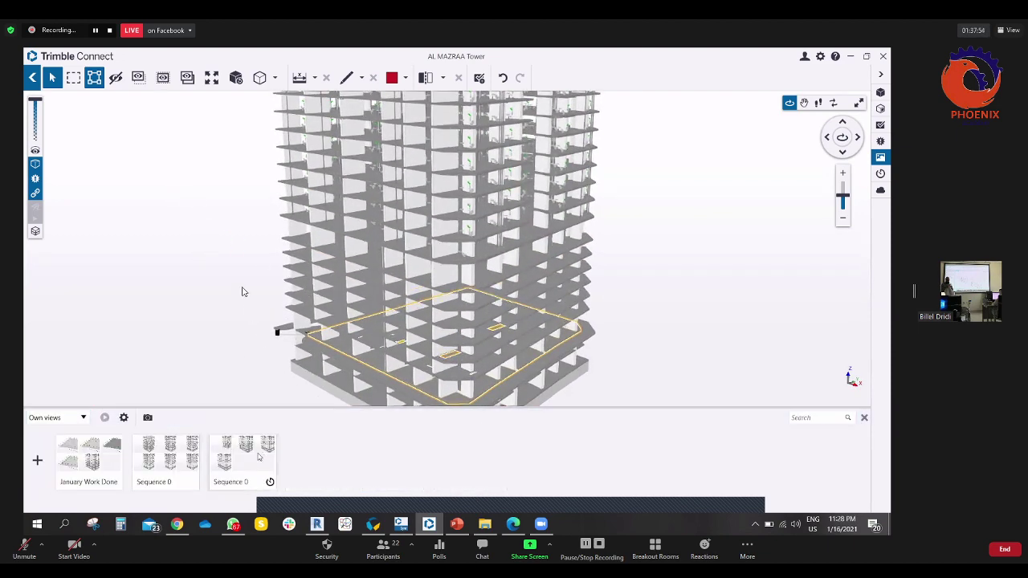
# - Play the third Sequence 0 view as a slide show through Steps 01–04
pyautogui.click(256, 460)
pyautogui.click(105, 419)
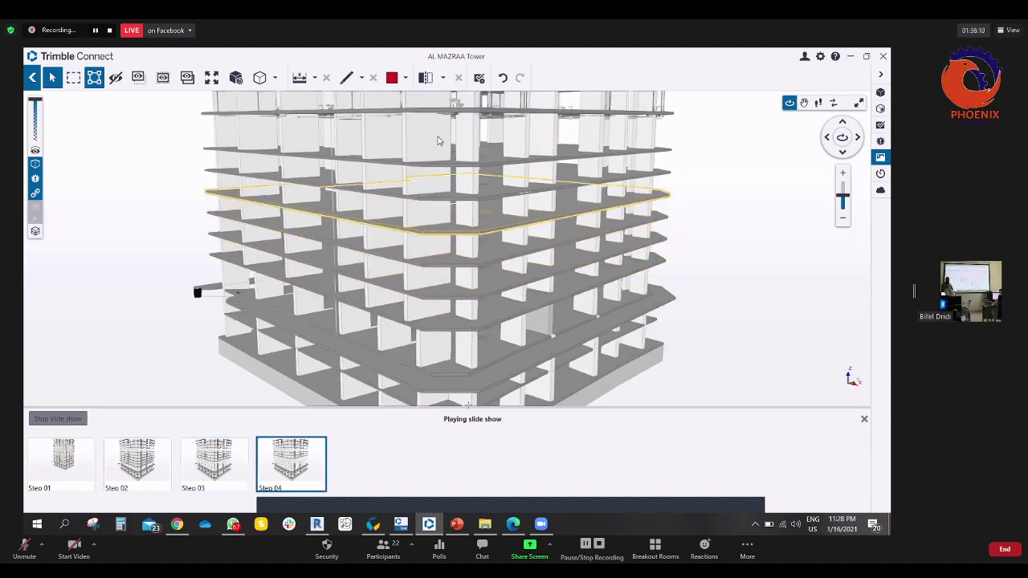
pyautogui.rightClick(255, 470)
# - Open sharing for the Sequence 0 view and close it without sharing
pyautogui.click(297, 485)
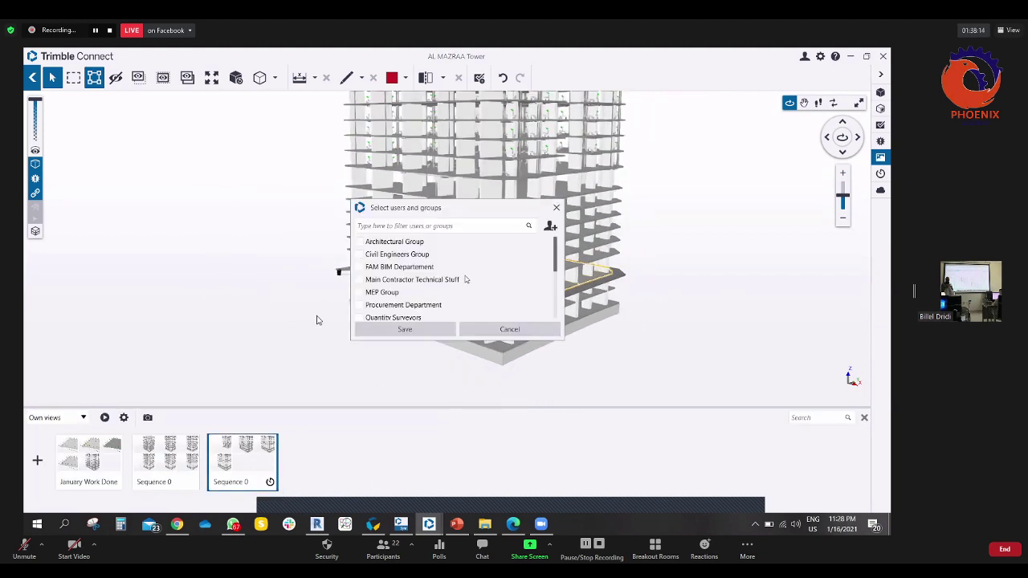
pyautogui.scroll(-3, 412, 273)
pyautogui.scroll(3, 430, 257)
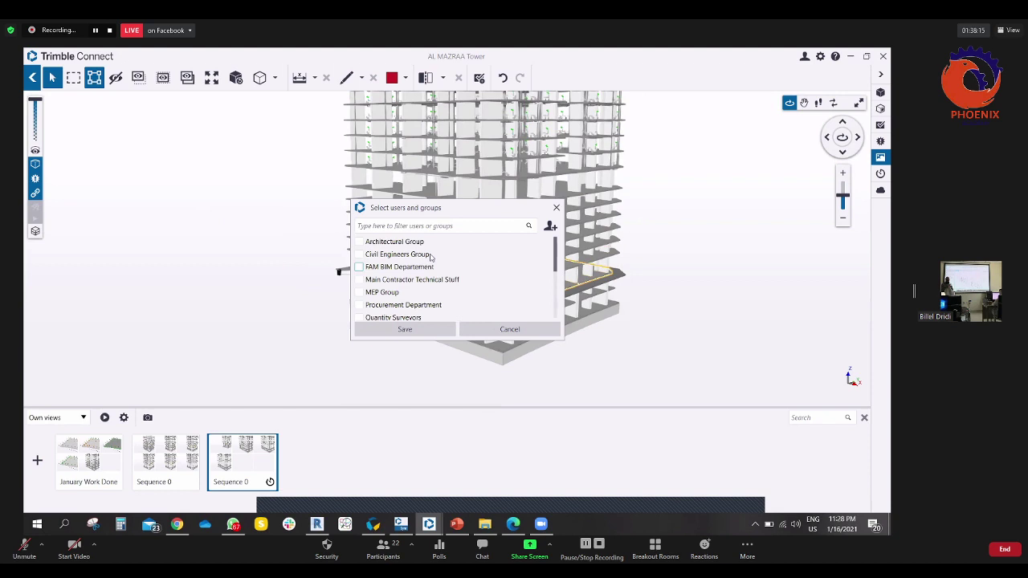
pyautogui.click(557, 208)
# - Remove both Sequence 0 views, confirming each deletion
pyautogui.rightClick(245, 466)
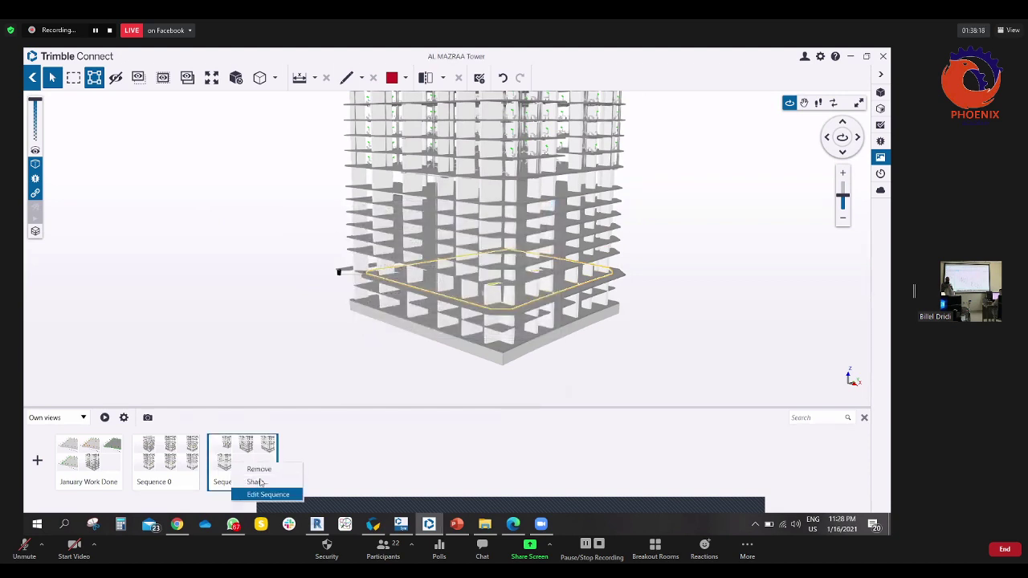
pyautogui.click(257, 469)
pyautogui.click(438, 299)
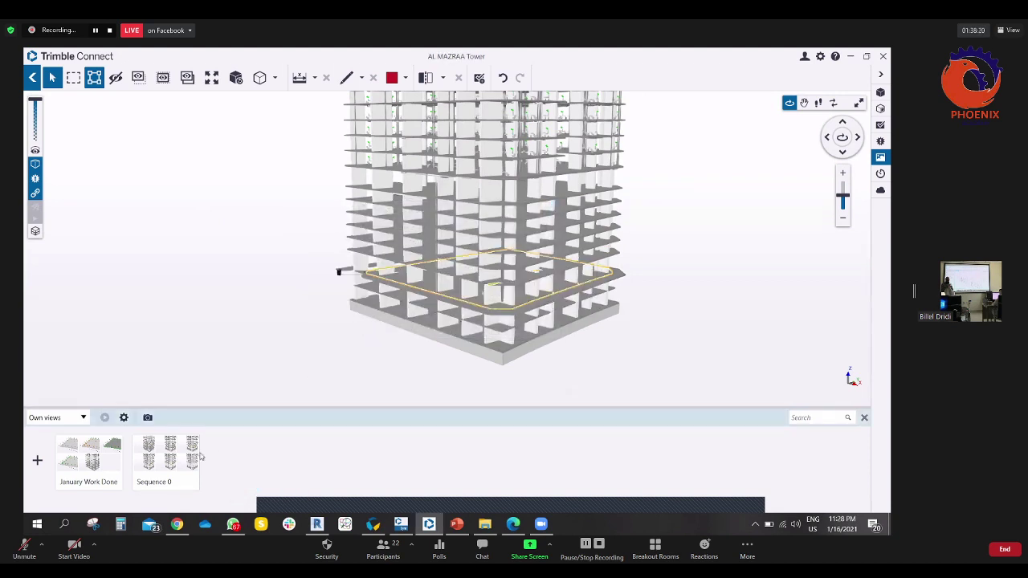
pyautogui.rightClick(183, 461)
pyautogui.click(207, 466)
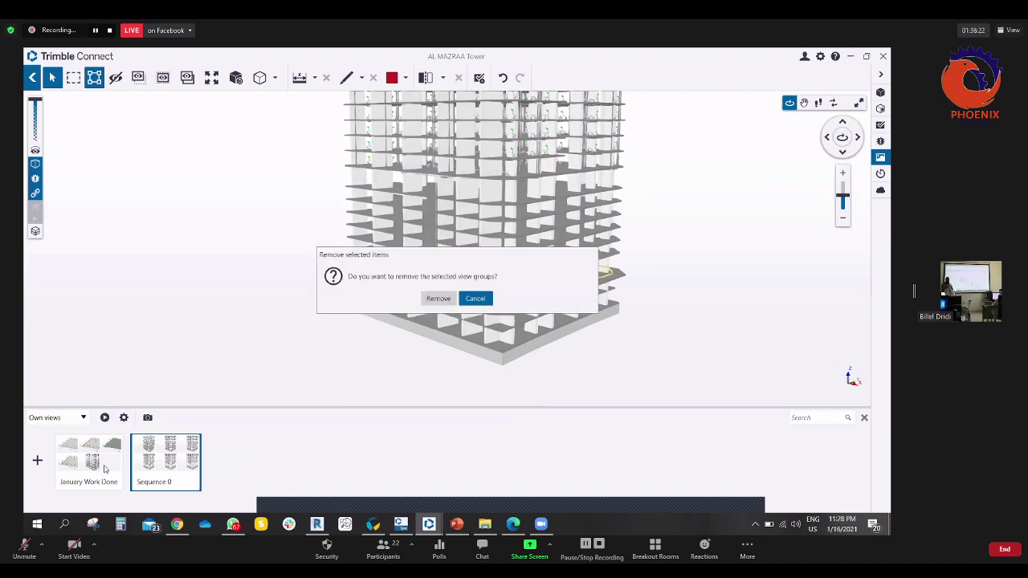
pyautogui.click(437, 297)
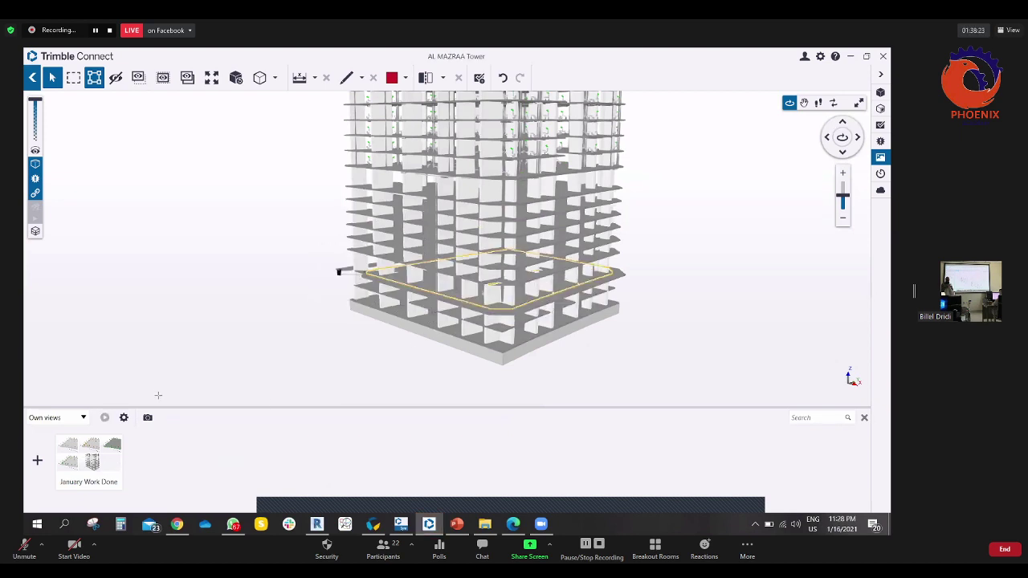
# - Remove the January Work Done view, leaving Own views empty
pyautogui.rightClick(112, 461)
pyautogui.click(137, 467)
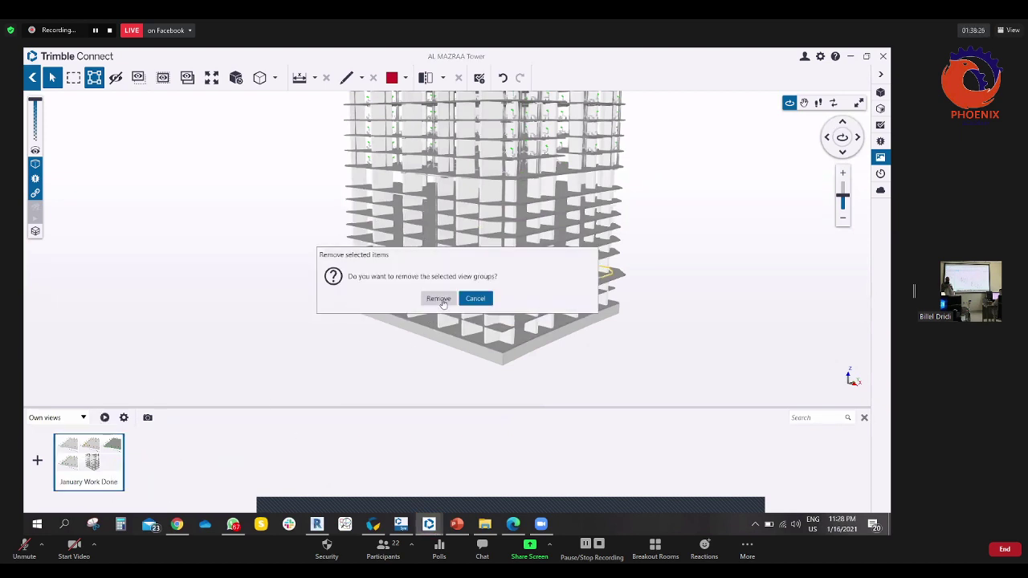
pyautogui.click(439, 299)
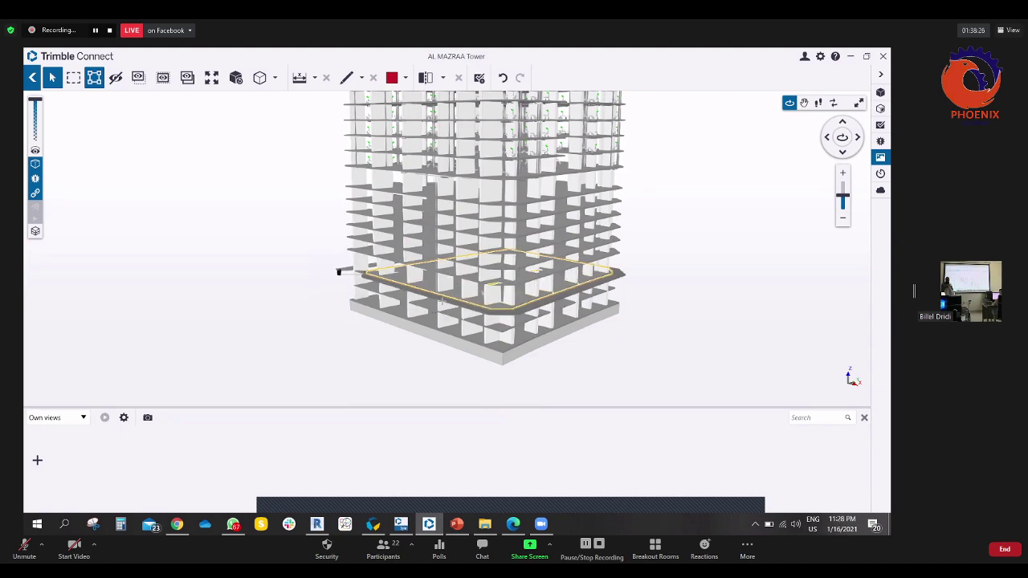
pyautogui.click(881, 92)
# - Clear the selection and toggle the Test.e57 and Al mazraa Tower point clouds
pyautogui.scroll(-3, 472, 239)
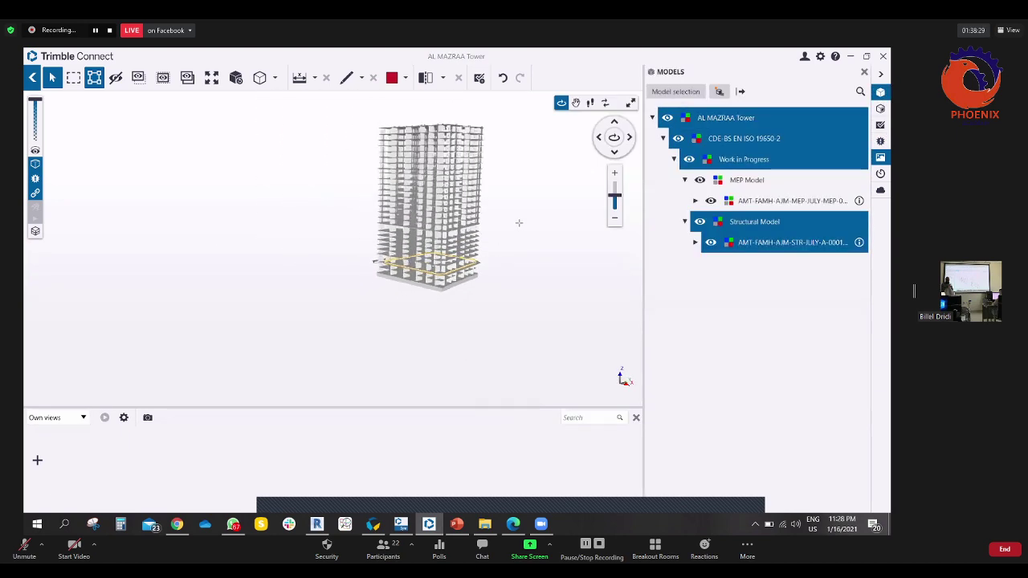
pyautogui.scroll(3, 472, 240)
pyautogui.click(471, 252)
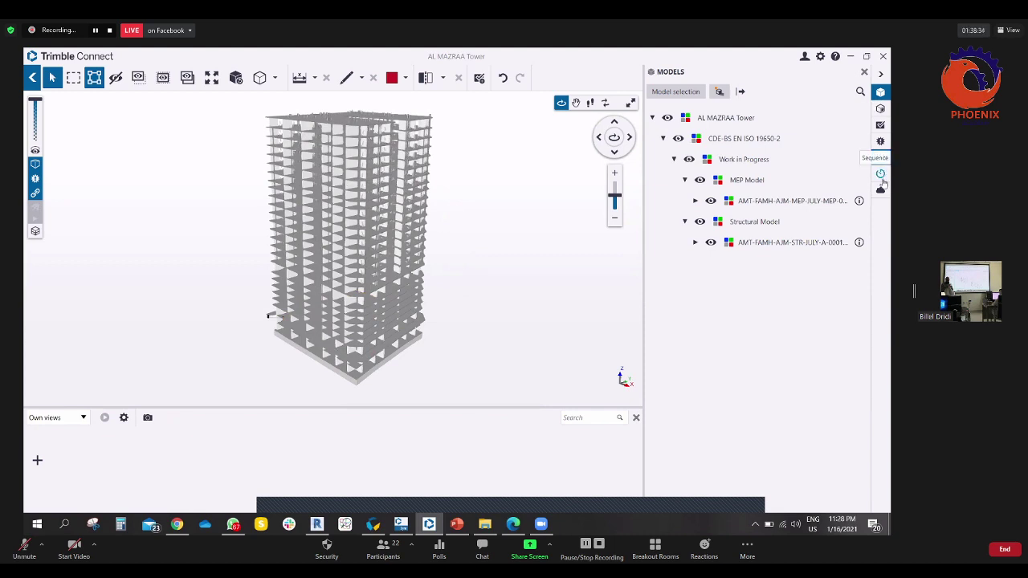
pyautogui.click(882, 189)
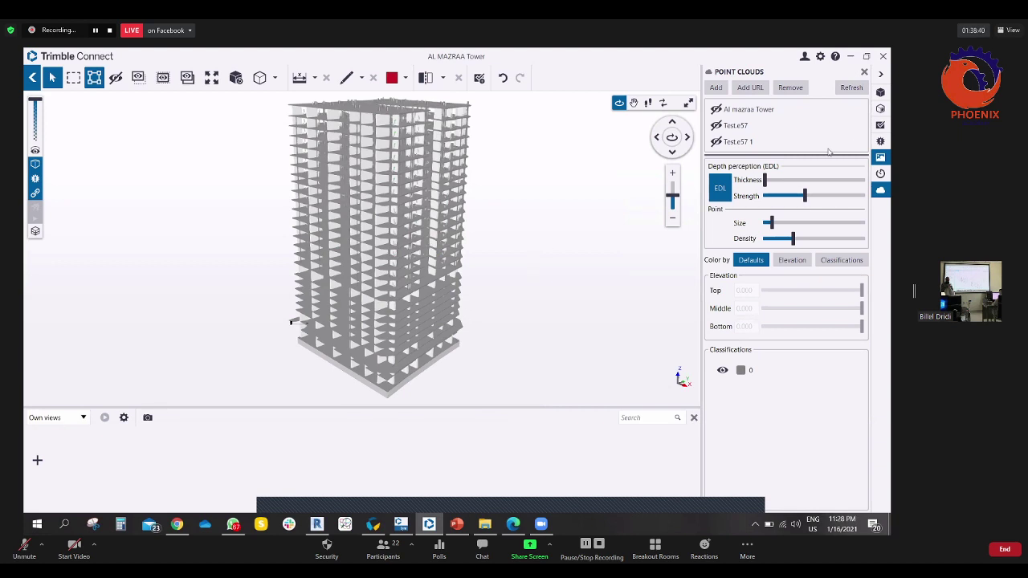
pyautogui.moveTo(583, 186); pyautogui.dragTo(531, 167)
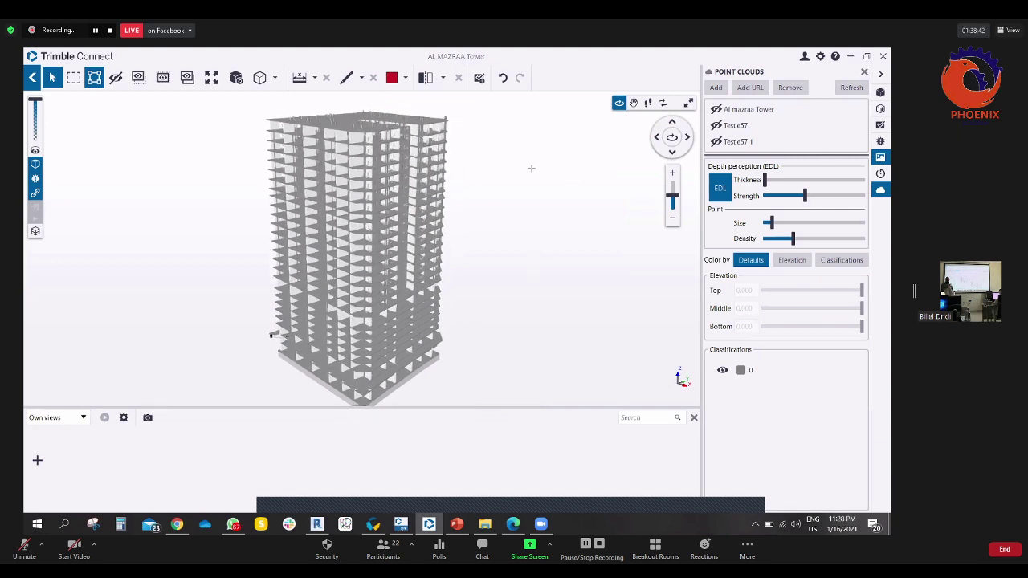
pyautogui.click(717, 126)
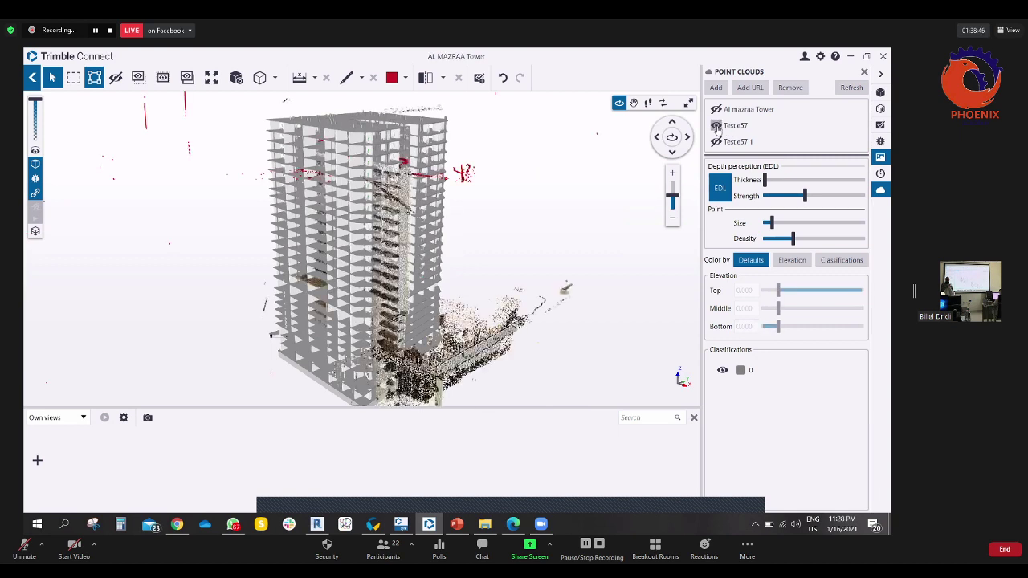
pyautogui.click(716, 126)
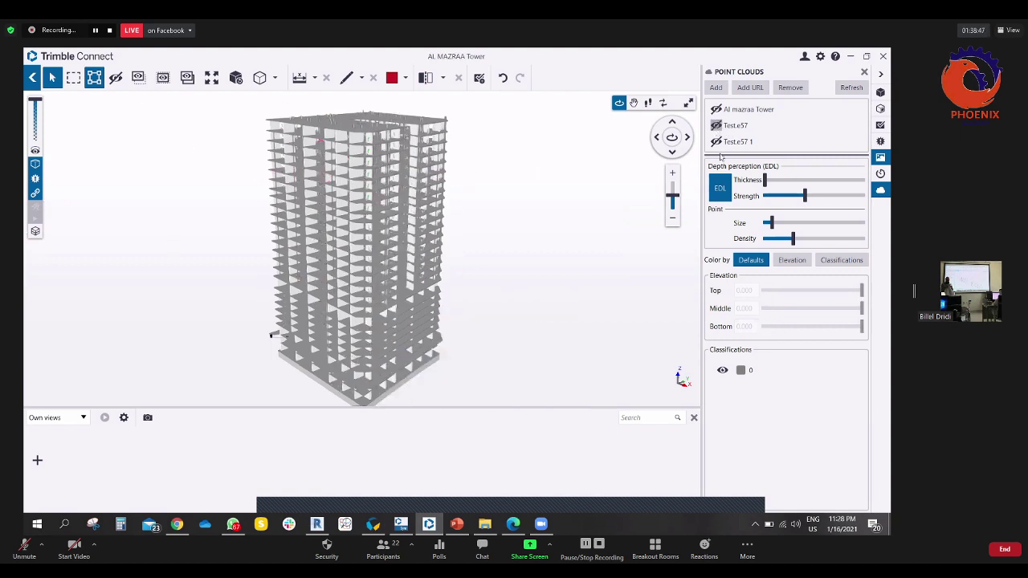
pyautogui.click(717, 110)
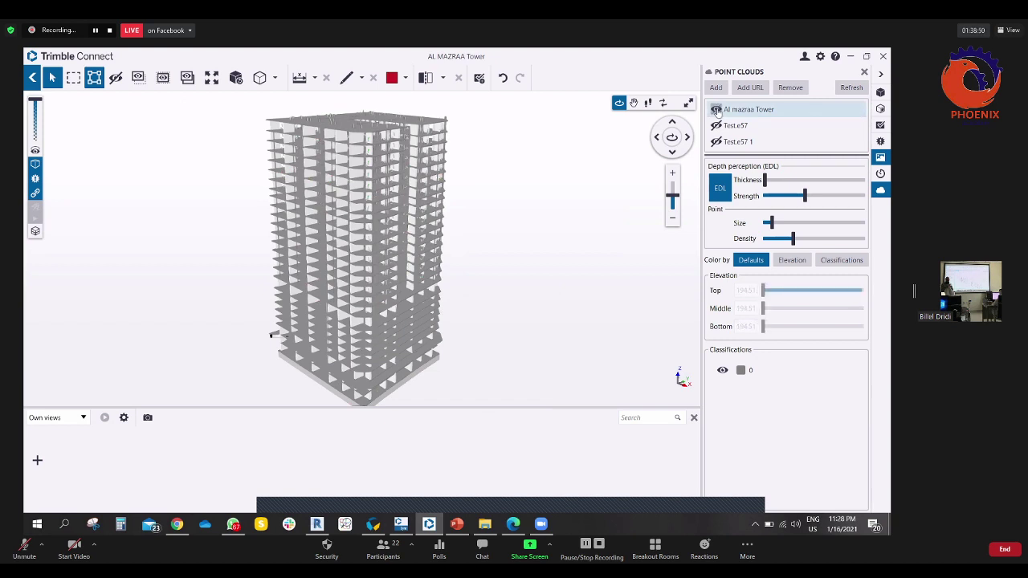
pyautogui.scroll(-3, 455, 280)
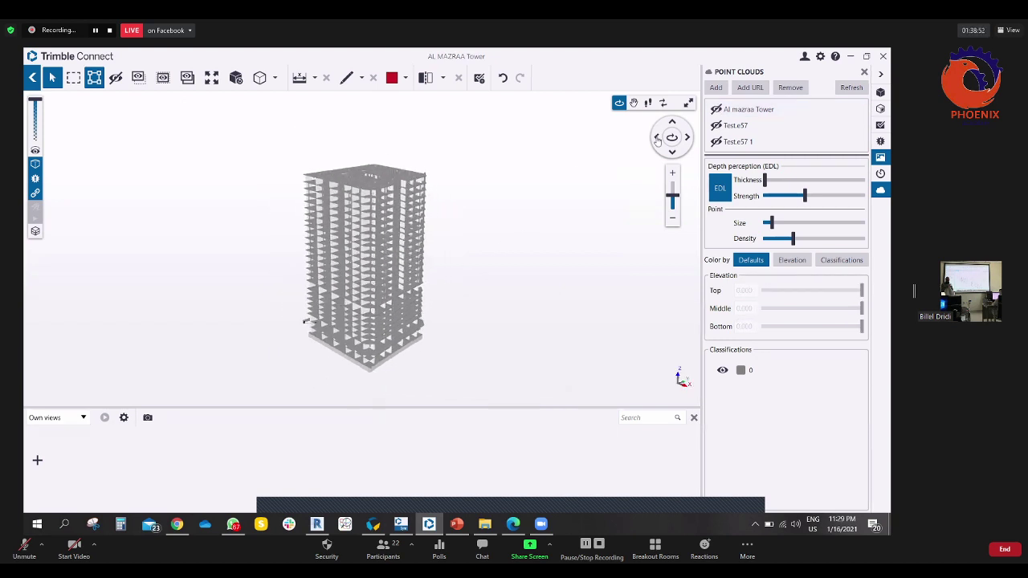
# - Hide the AL MAZRAA Tower, MEP Model and Structural Model in the model tree
pyautogui.click(880, 92)
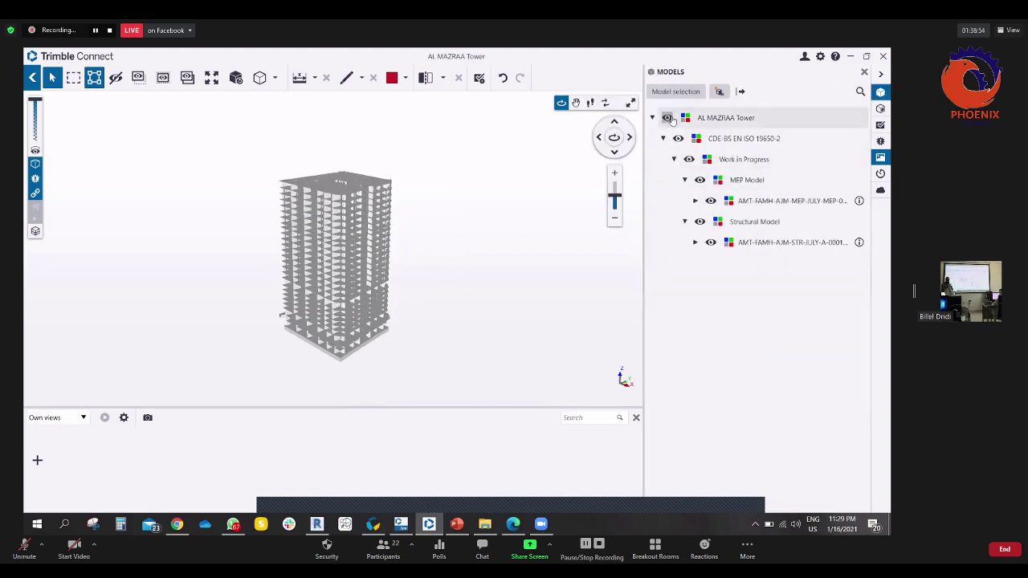
pyautogui.click(668, 118)
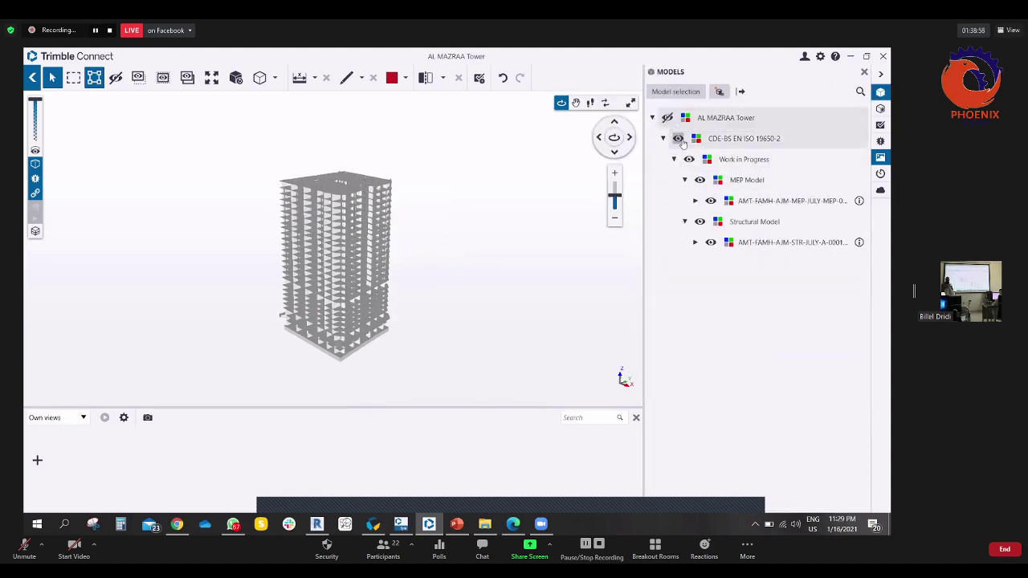
pyautogui.click(700, 180)
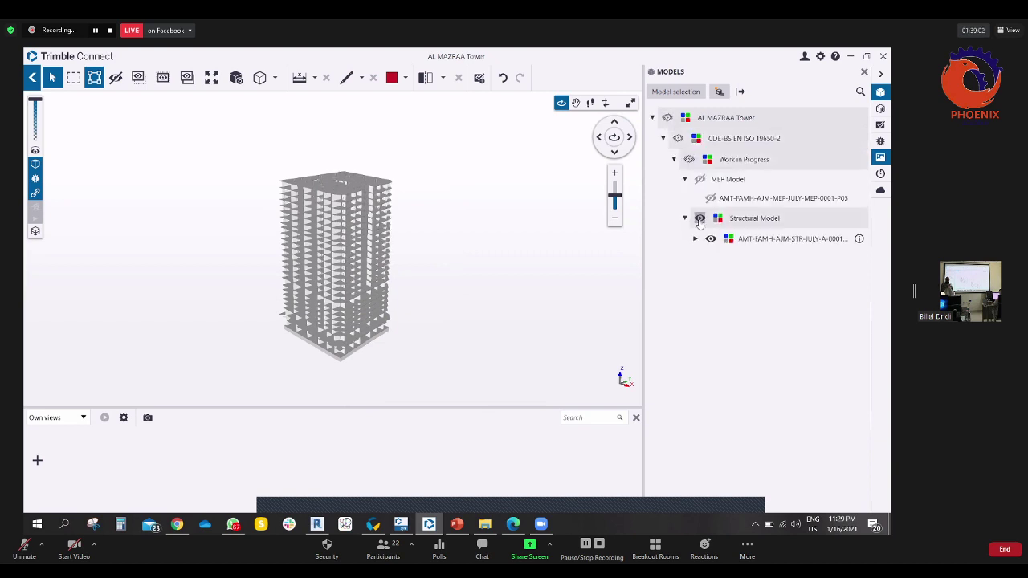
pyautogui.click(710, 242)
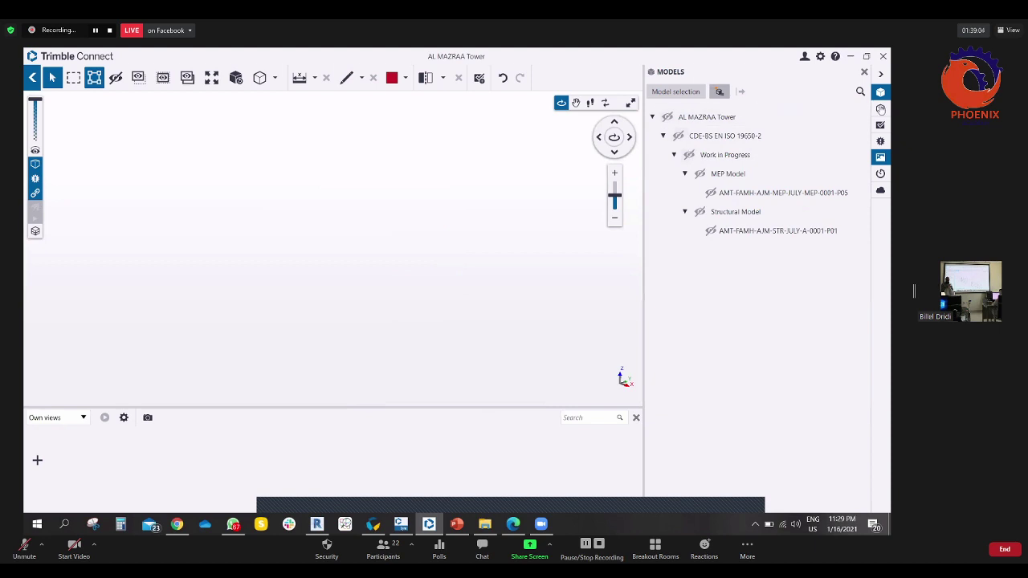
pyautogui.click(881, 190)
# - Toggle the Test.e57, Test.e57 1 and Al mazraa Tower point clouds on and off
pyautogui.click(716, 126)
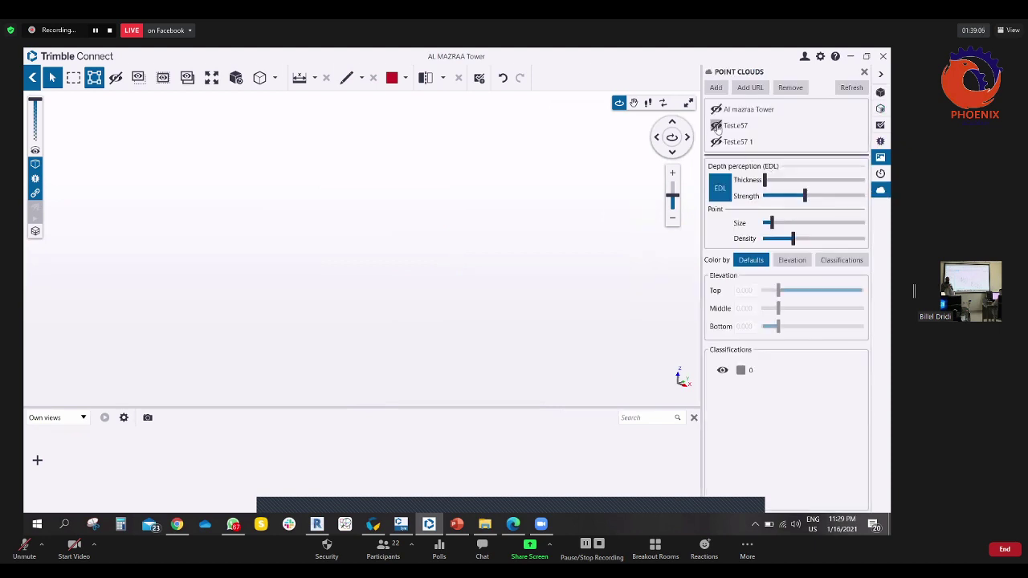
pyautogui.click(716, 125)
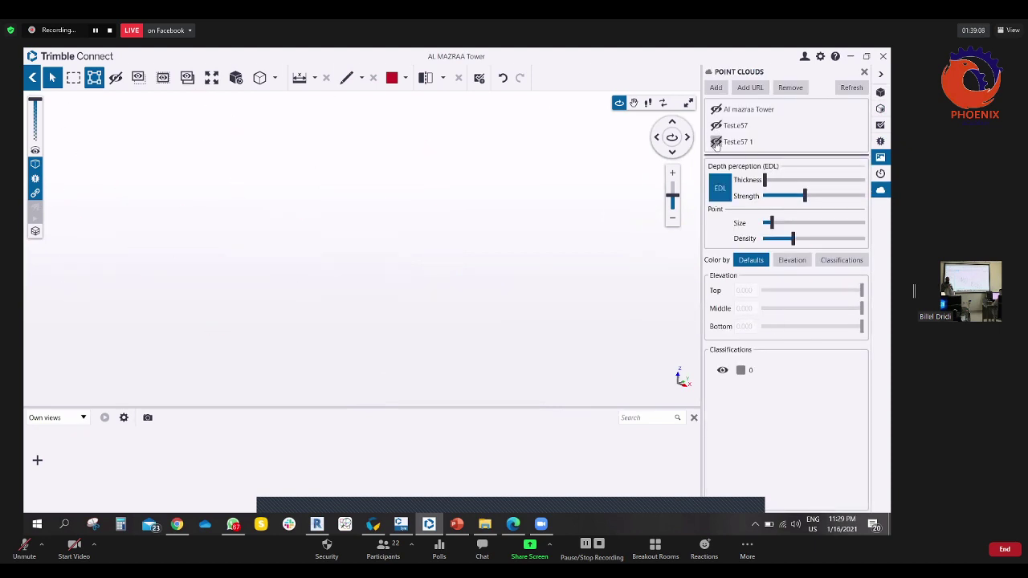
pyautogui.click(716, 142)
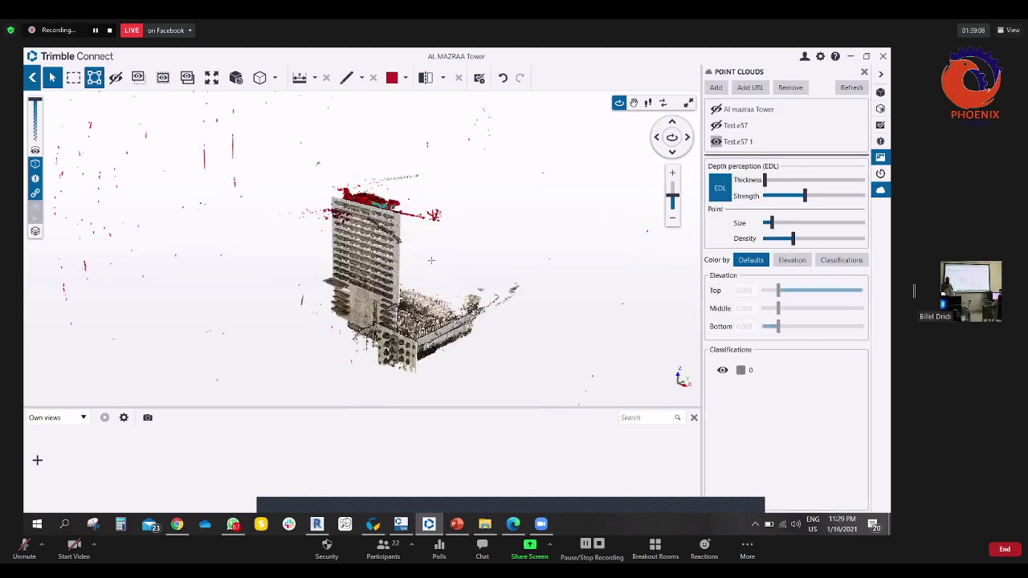
pyautogui.click(716, 141)
pyautogui.click(716, 109)
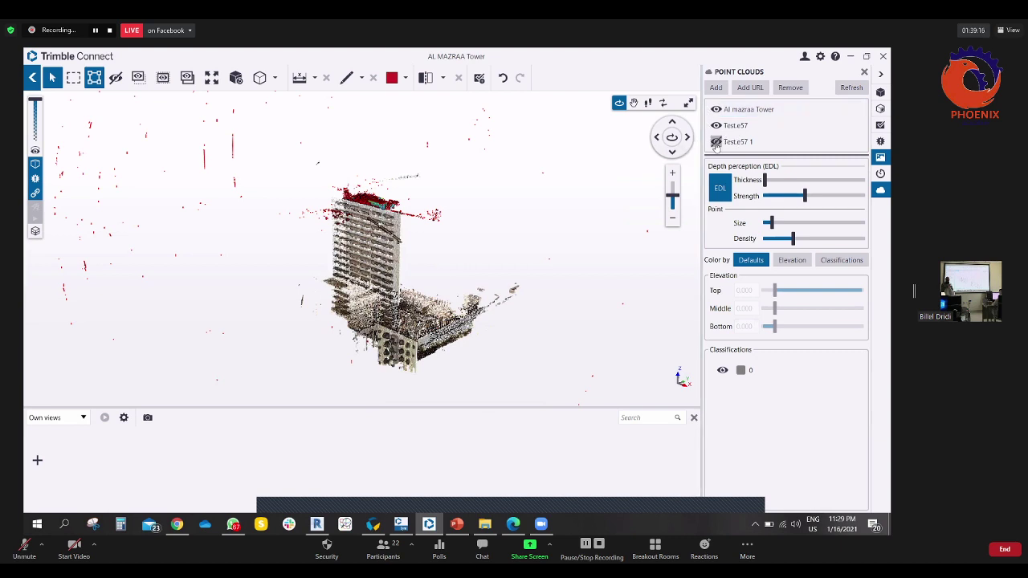
pyautogui.click(716, 142)
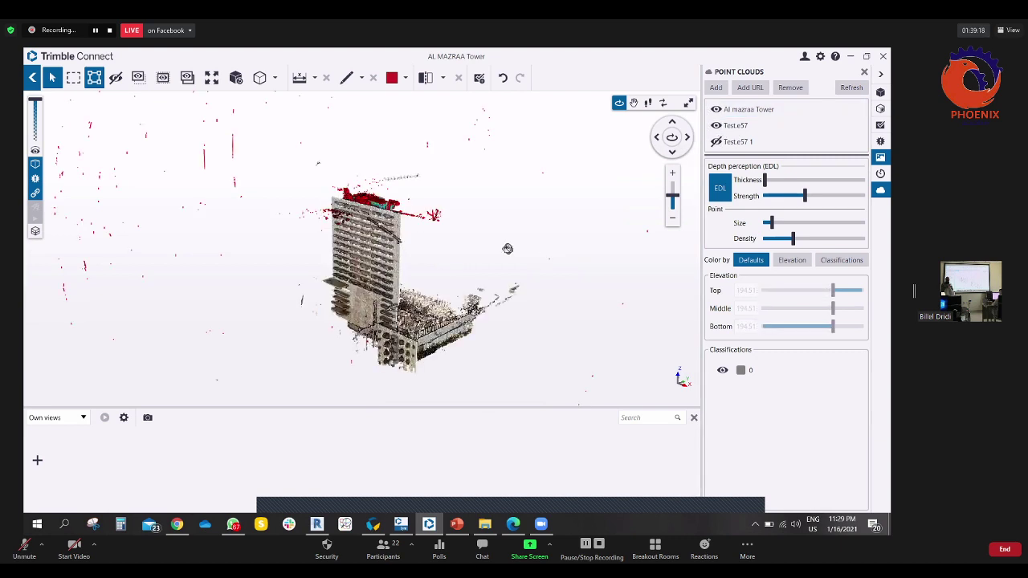
# - Orbit and zoom the scan to side and overhead views of the tower
pyautogui.moveTo(508, 249); pyautogui.dragTo(356, 298)
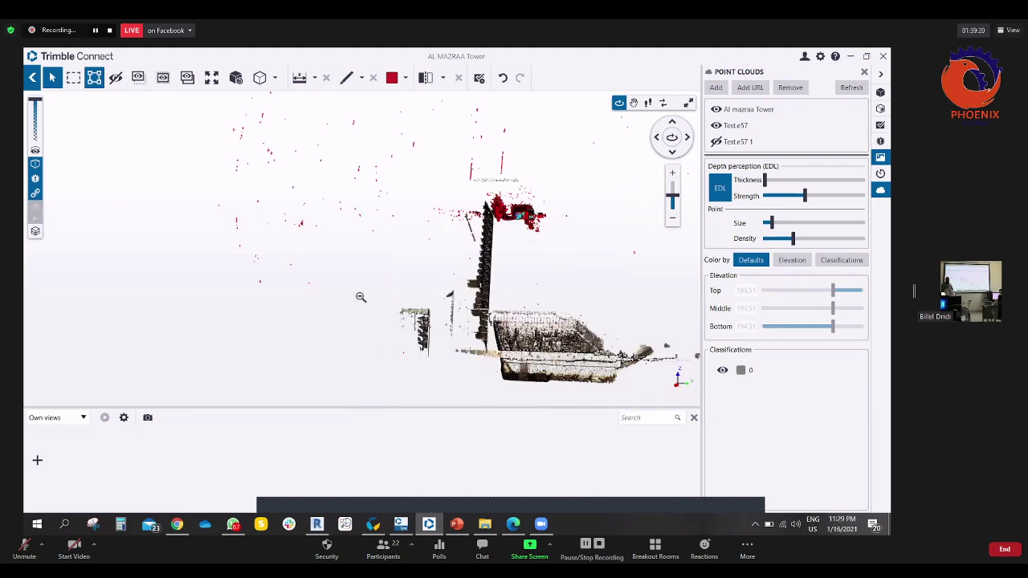
pyautogui.scroll(2, 361, 297)
pyautogui.scroll(4, 241, 333)
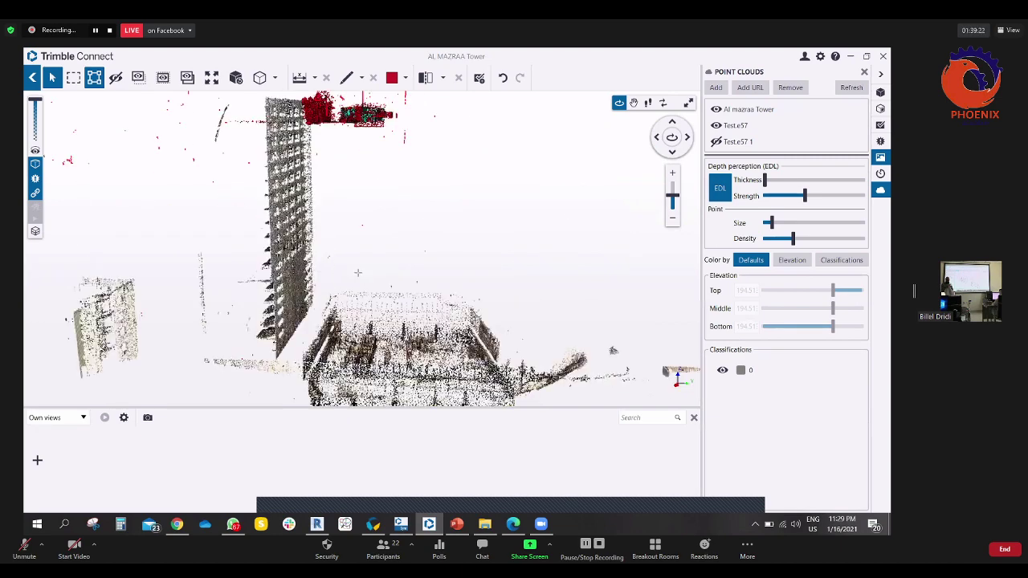
pyautogui.scroll(2, 359, 273)
pyautogui.moveTo(428, 260); pyautogui.dragTo(402, 245)
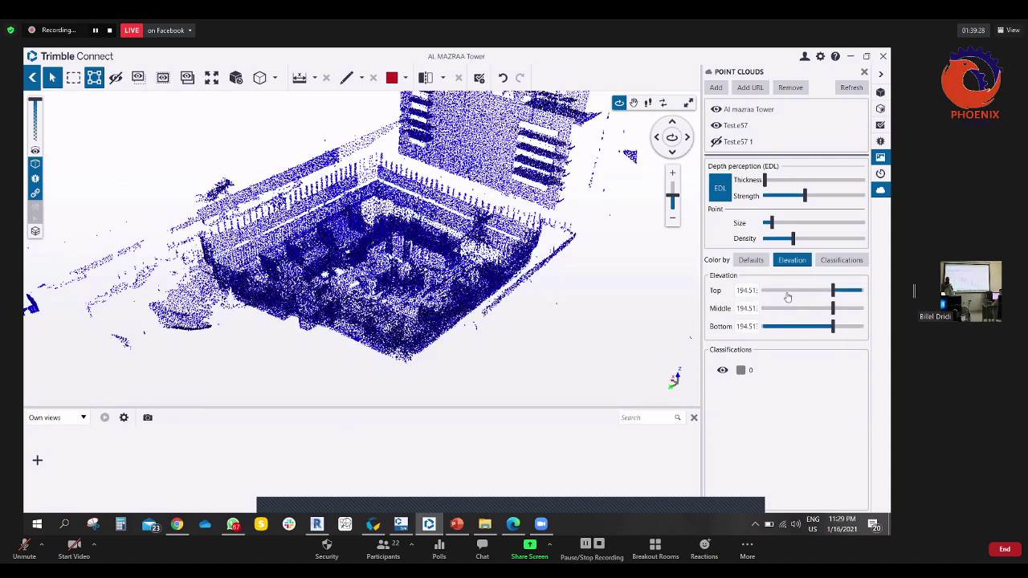
# - Raise the Top elevation limit to 200.76, restore natural colours, and orbit around the building
pyautogui.moveTo(836, 295); pyautogui.dragTo(846, 295)
pyautogui.click(759, 262)
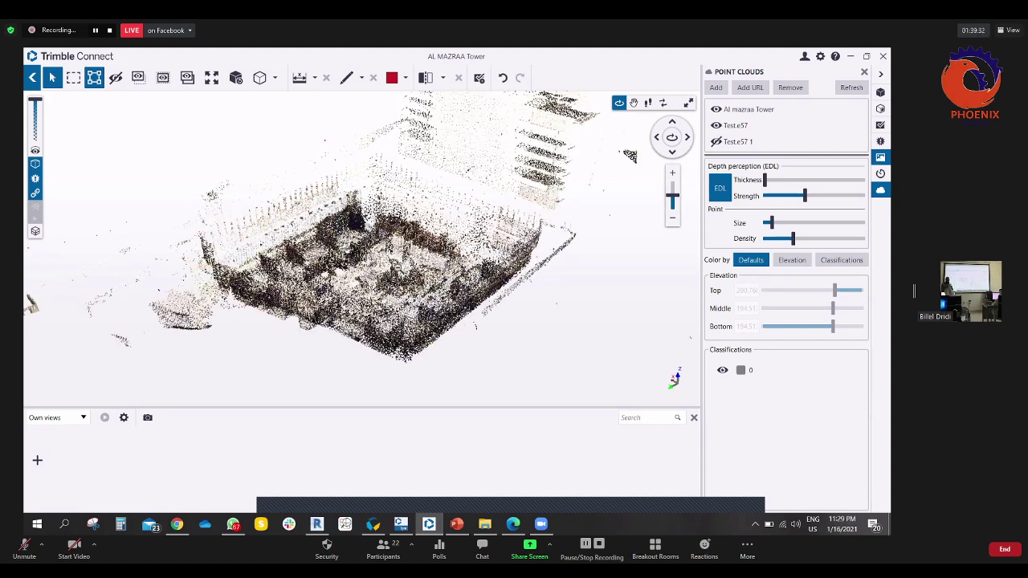
pyautogui.scroll(2, 361, 241)
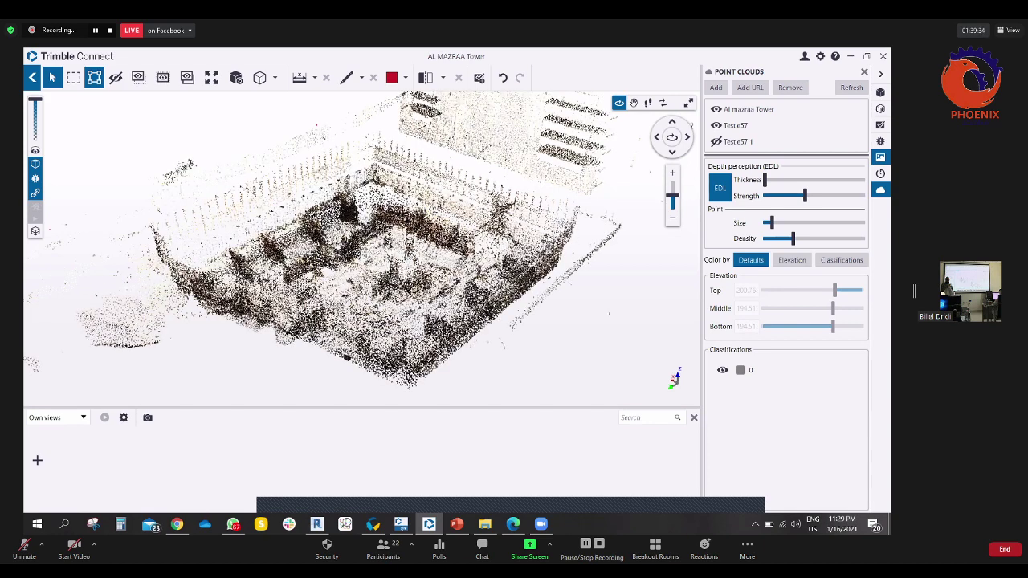
pyautogui.scroll(2, 361, 249)
pyautogui.moveTo(361, 241); pyautogui.dragTo(378, 242)
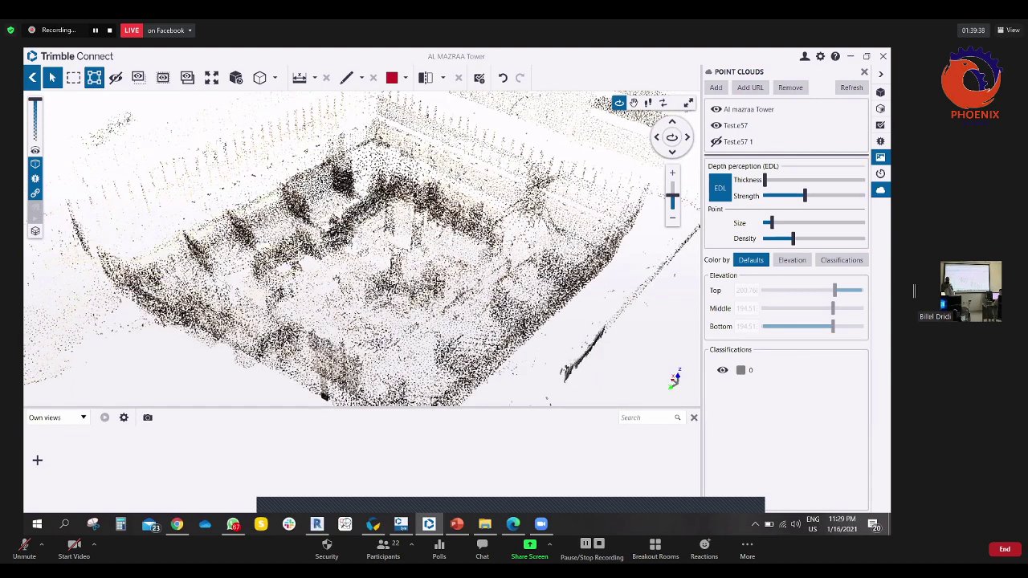
pyautogui.moveTo(392, 267); pyautogui.dragTo(386, 273)
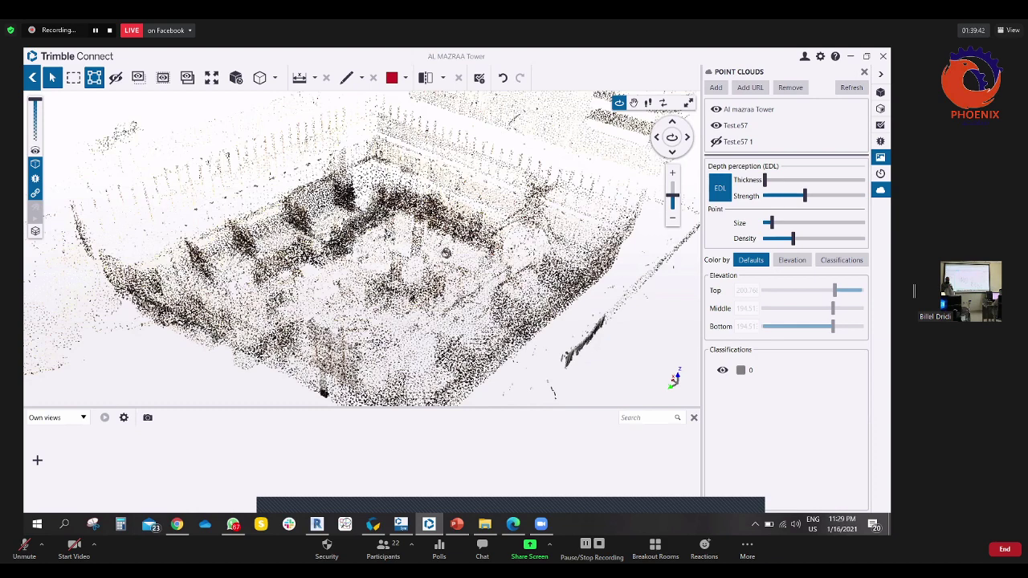
pyautogui.moveTo(446, 253); pyautogui.dragTo(376, 249)
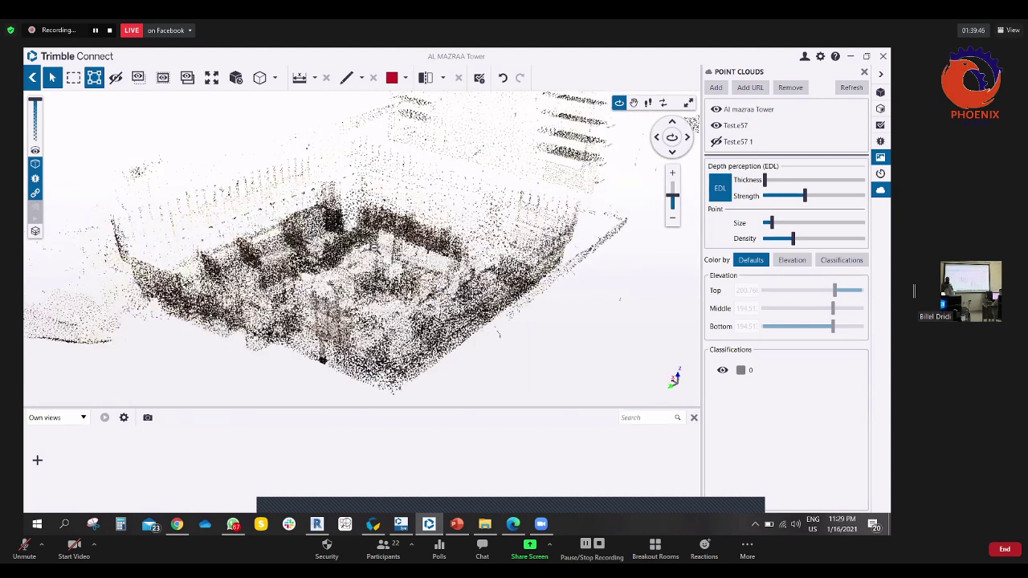
pyautogui.scroll(3, 376, 249)
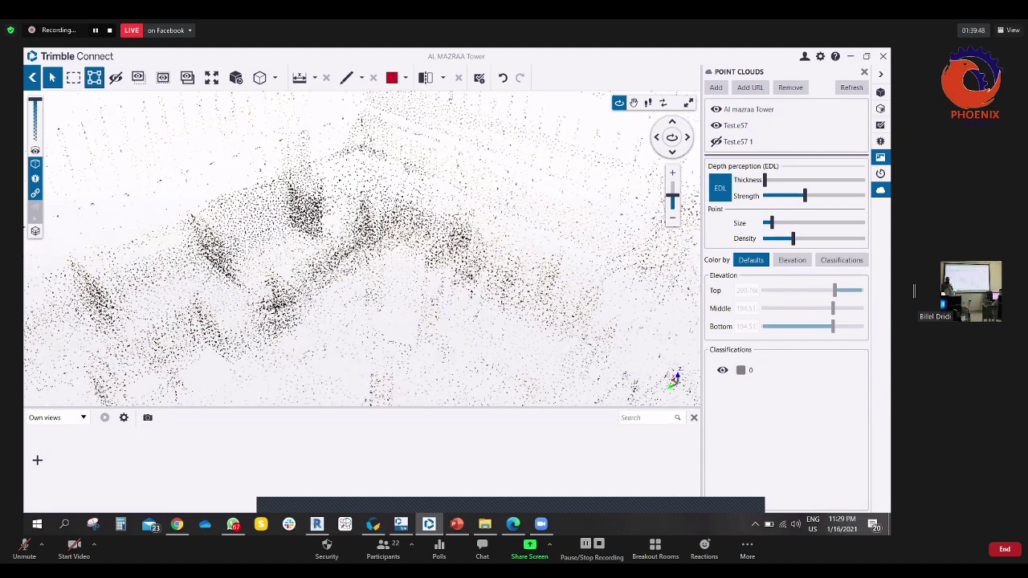
pyautogui.moveTo(563, 200); pyautogui.dragTo(698, 99)
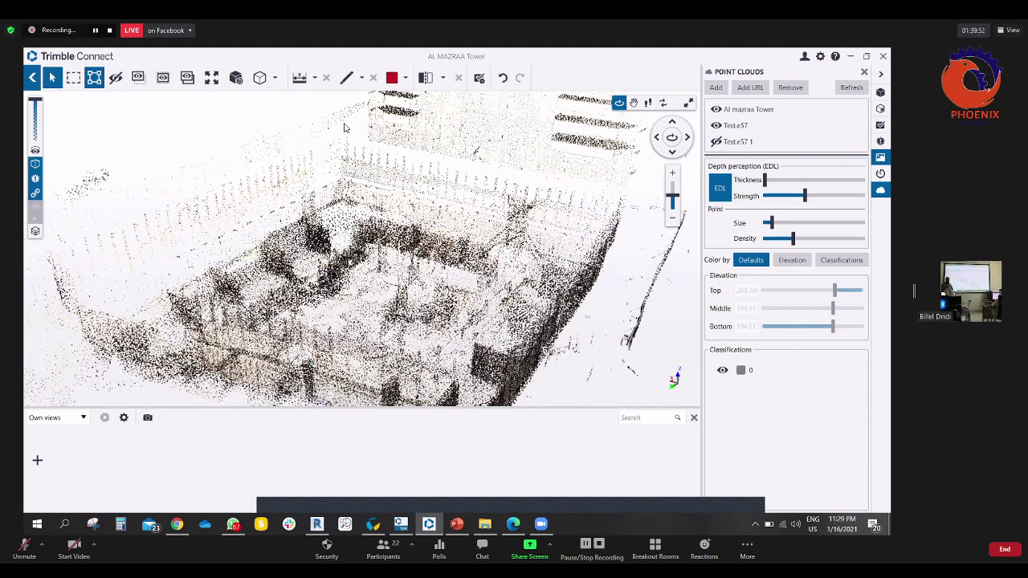
pyautogui.moveTo(595, 217); pyautogui.dragTo(651, 184)
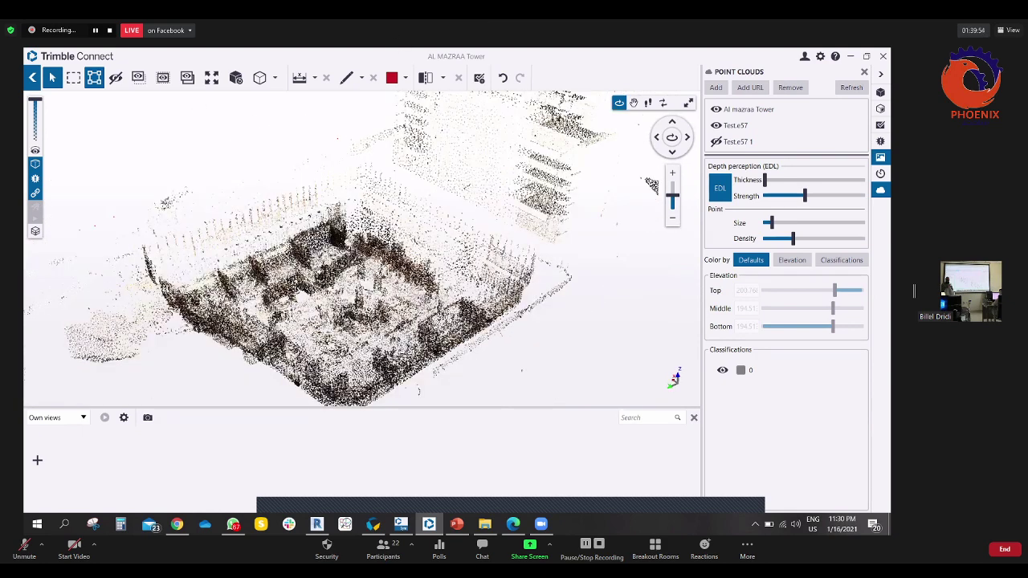
pyautogui.scroll(5, 400, 260)
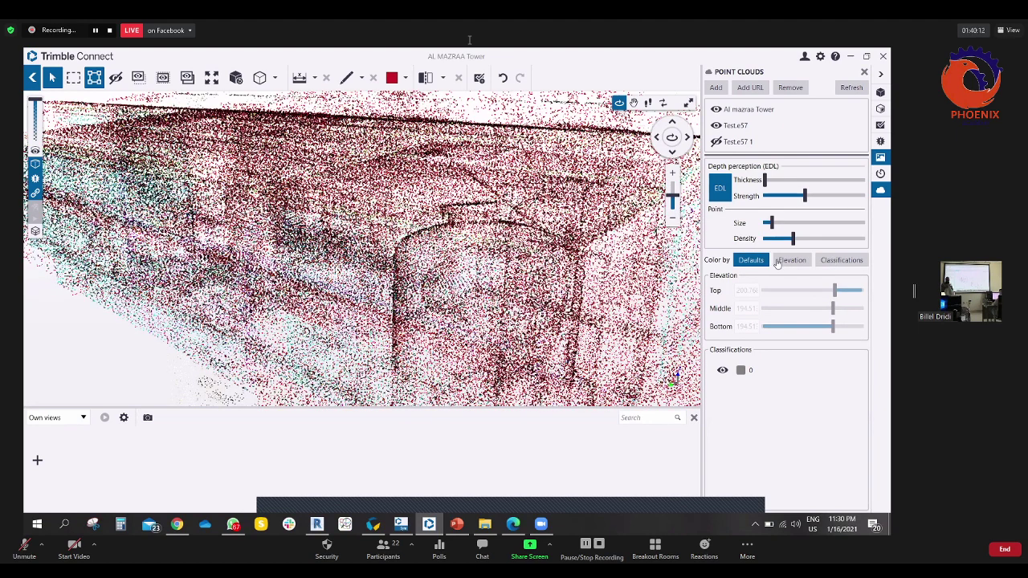
# - Increase the point Size and Density of the scan
pyautogui.moveTo(770, 223); pyautogui.dragTo(795, 225)
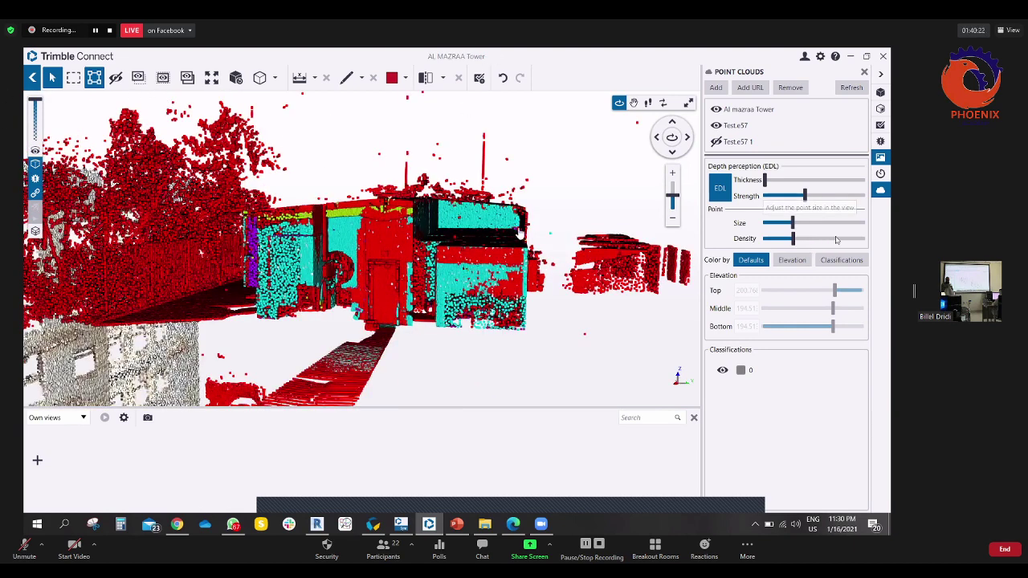
pyautogui.moveTo(794, 238); pyautogui.dragTo(835, 239)
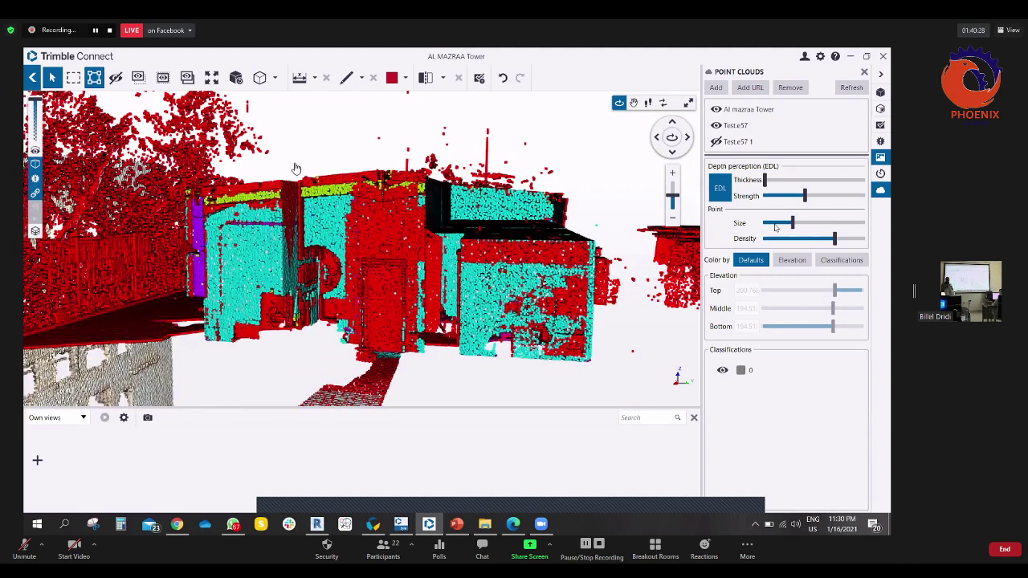
pyautogui.scroll(5, 353, 146)
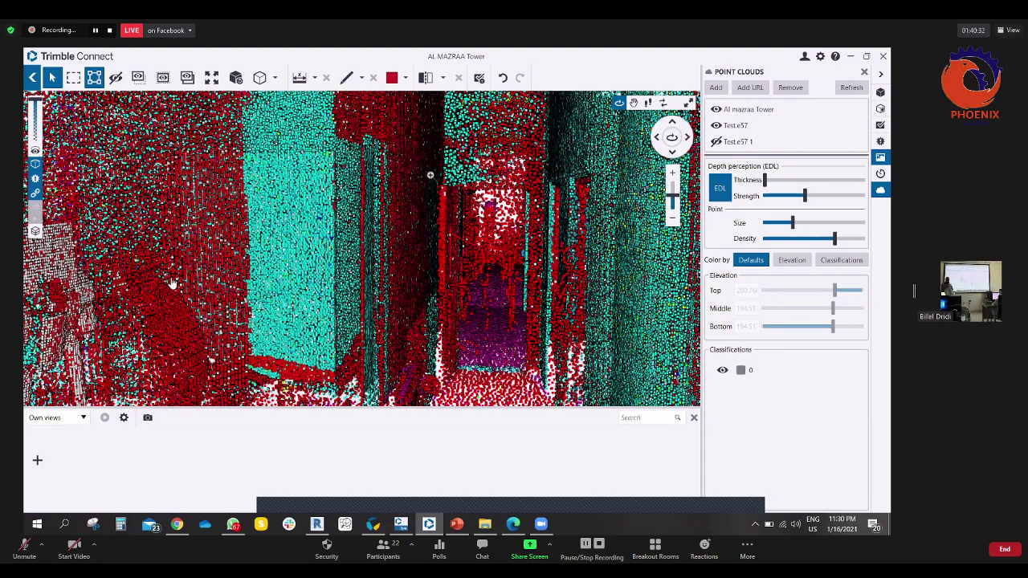
pyautogui.scroll(3, 162, 283)
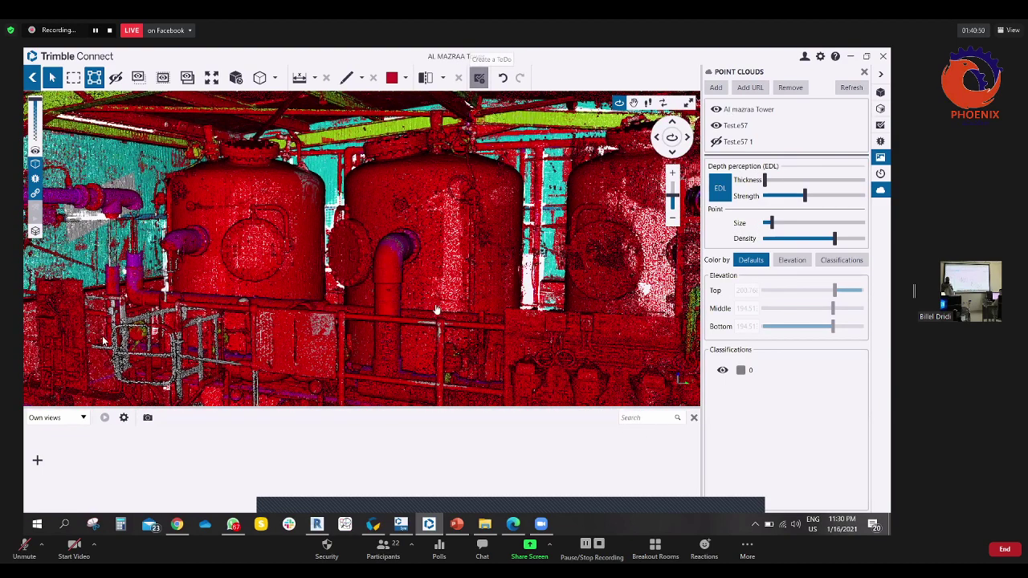
# - Lower the EDL strength slightly and orbit onto the tanks and pipes with the models tree shown
pyautogui.click(479, 77)
pyautogui.click(881, 125)
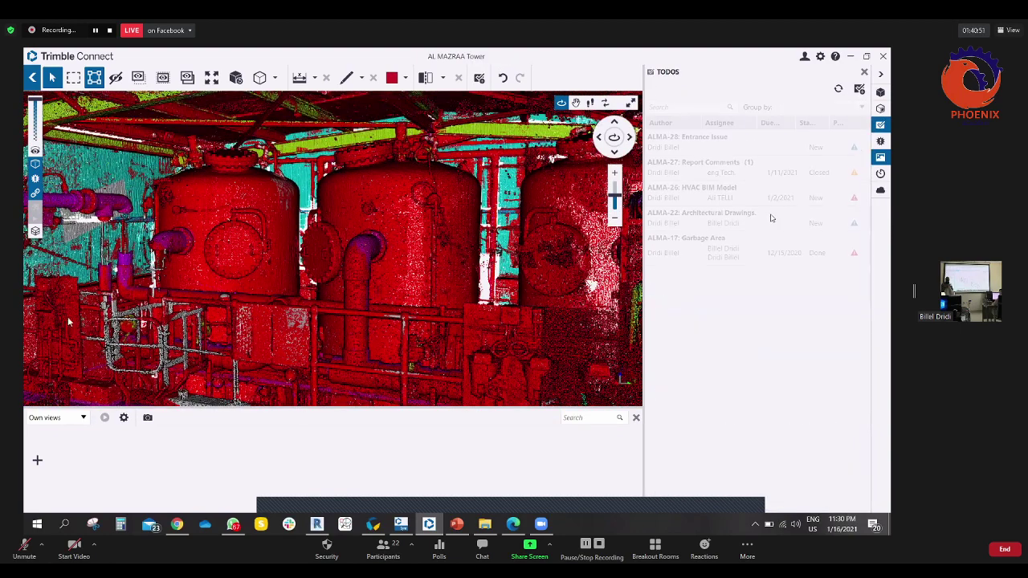
pyautogui.click(882, 92)
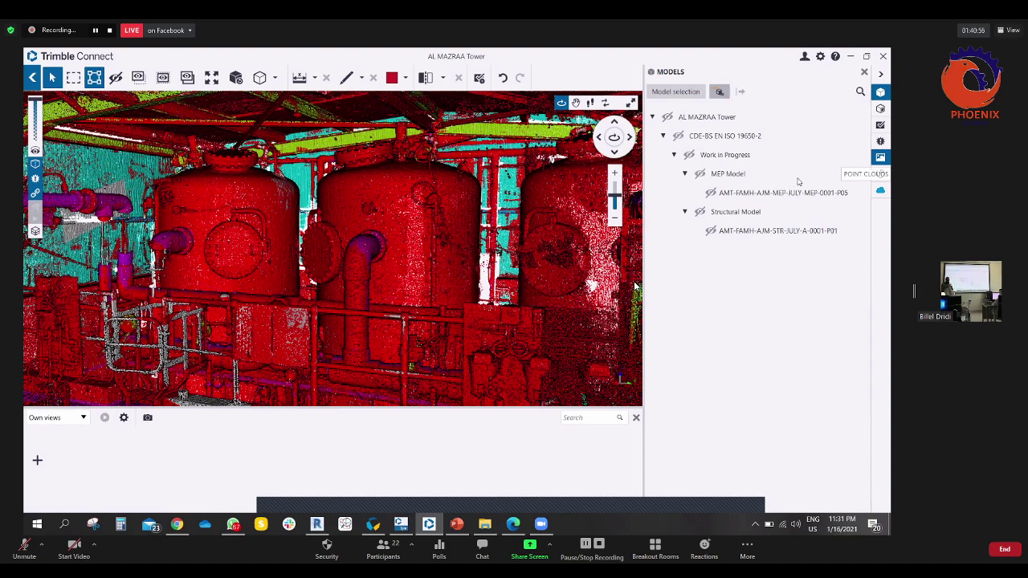
pyautogui.moveTo(825, 198); pyautogui.dragTo(789, 199)
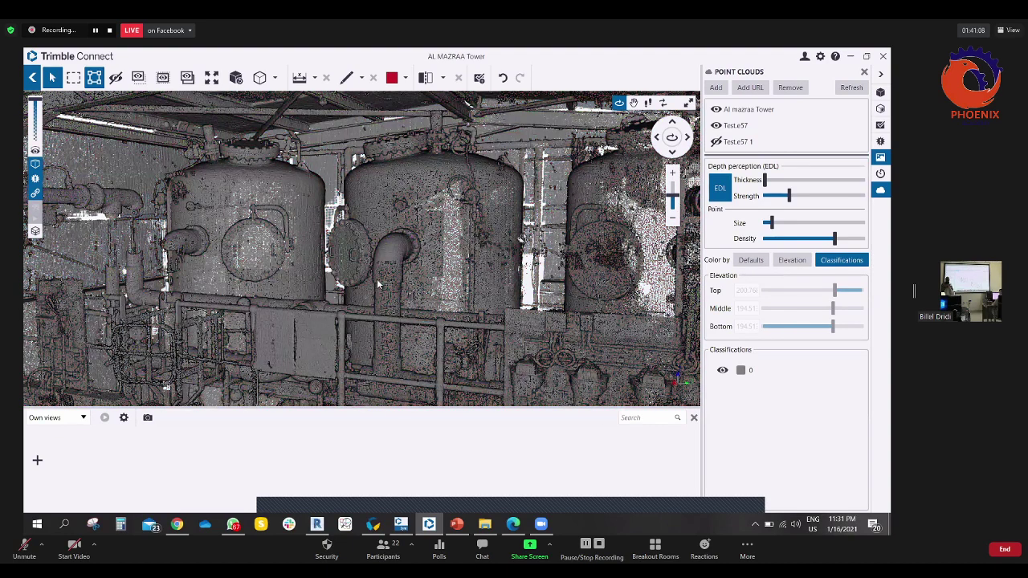
pyautogui.moveTo(379, 284); pyautogui.dragTo(226, 394)
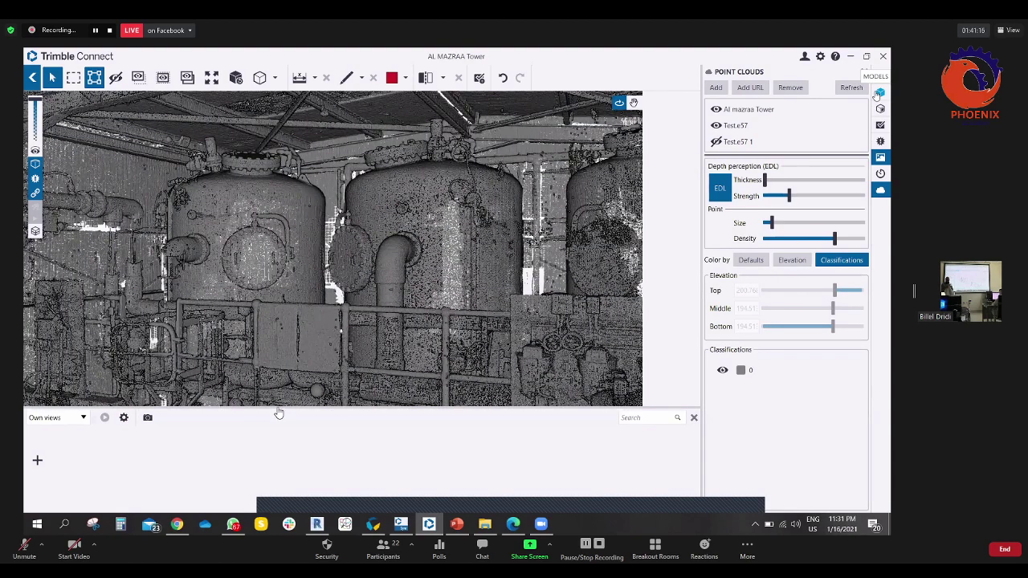
pyautogui.click(880, 93)
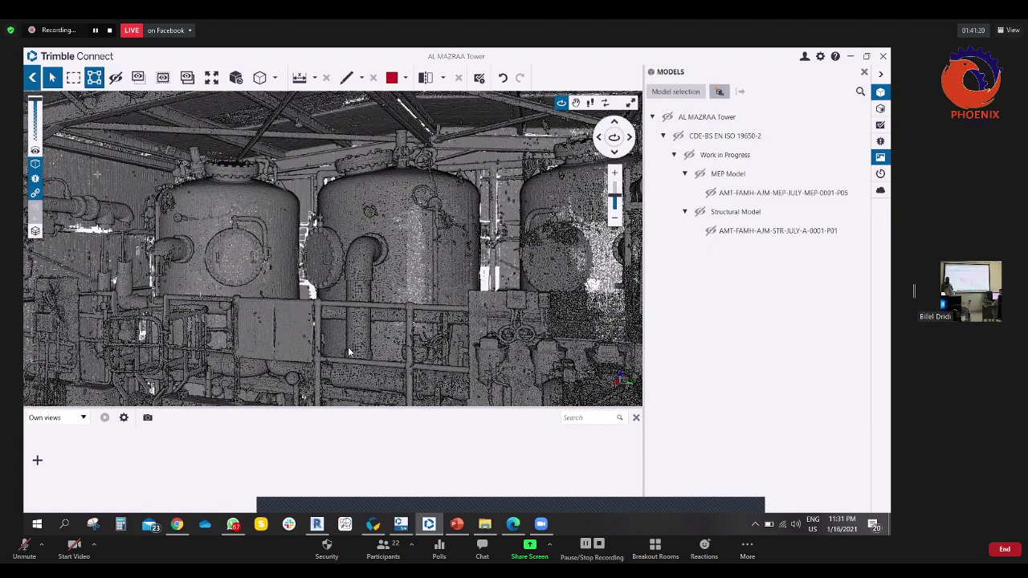
pyautogui.scroll(3, 255, 358)
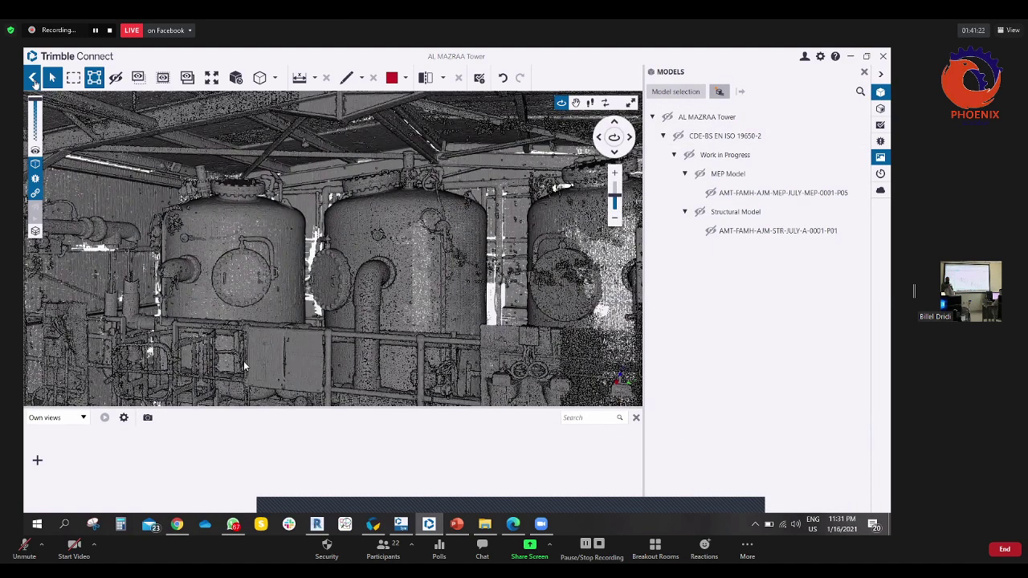
pyautogui.click(32, 77)
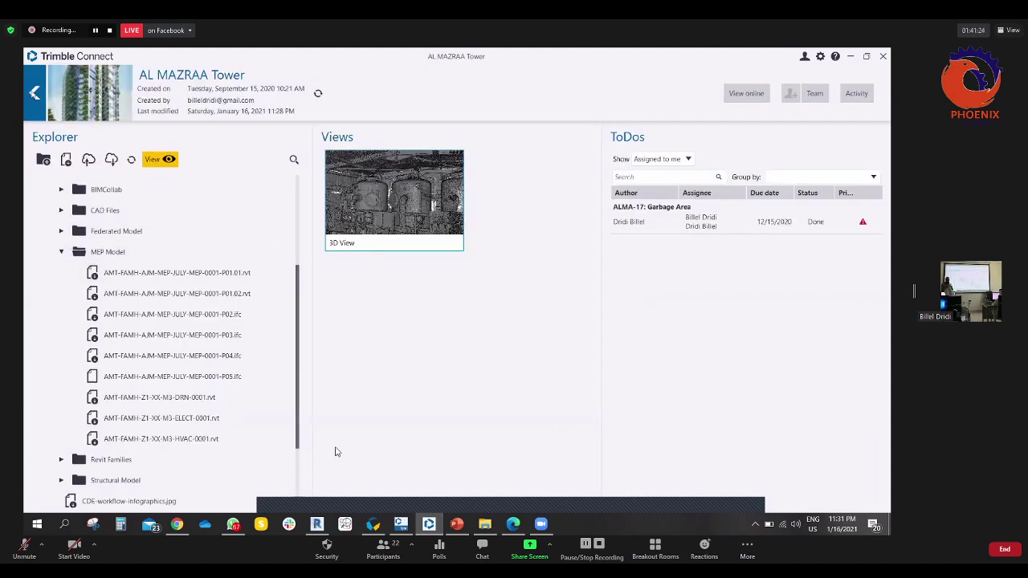
pyautogui.click(32, 92)
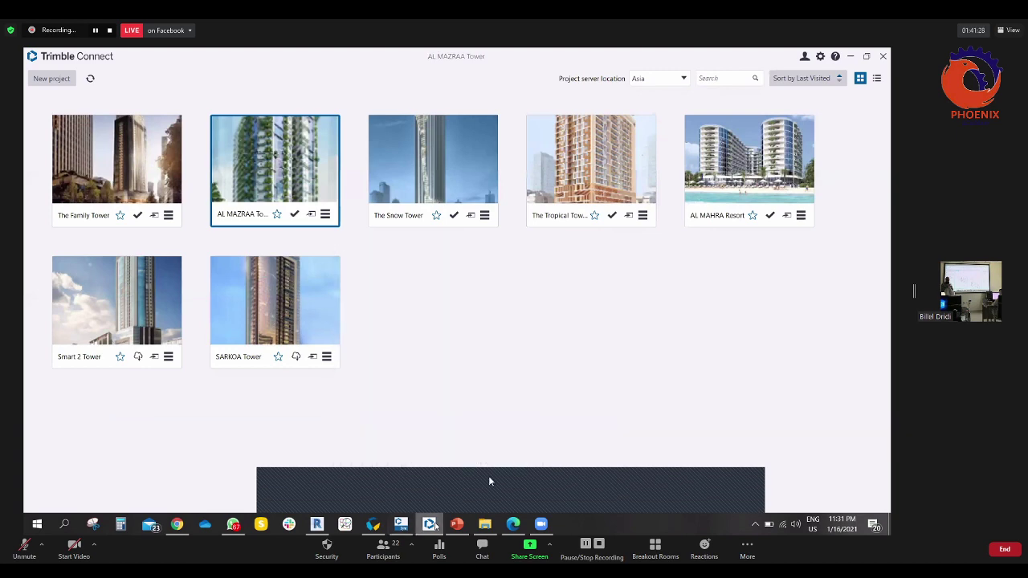
pyautogui.hotkey('alt', 'Tab')
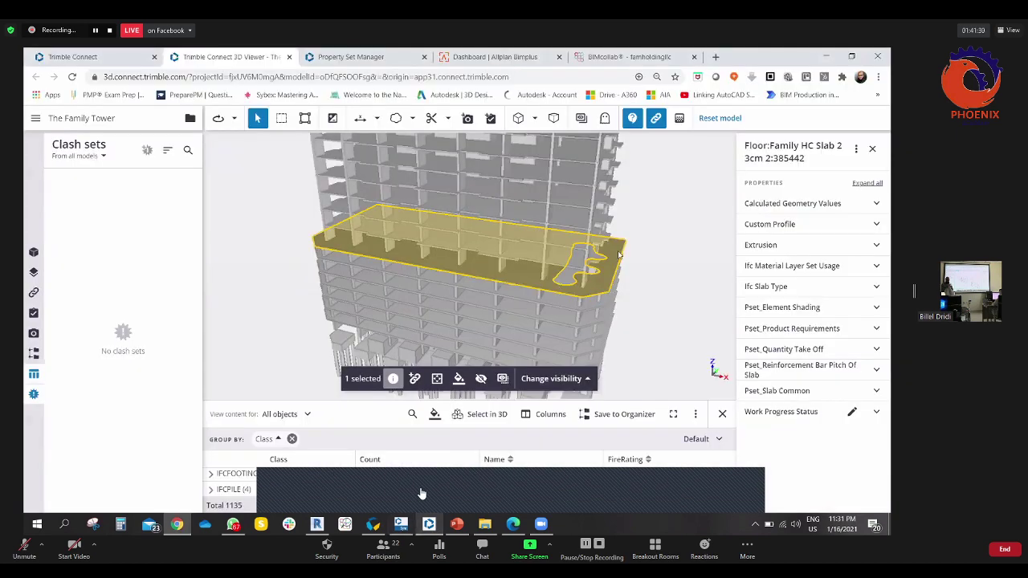
pyautogui.click(575, 278)
pyautogui.moveTo(575, 278); pyautogui.dragTo(420, 491)
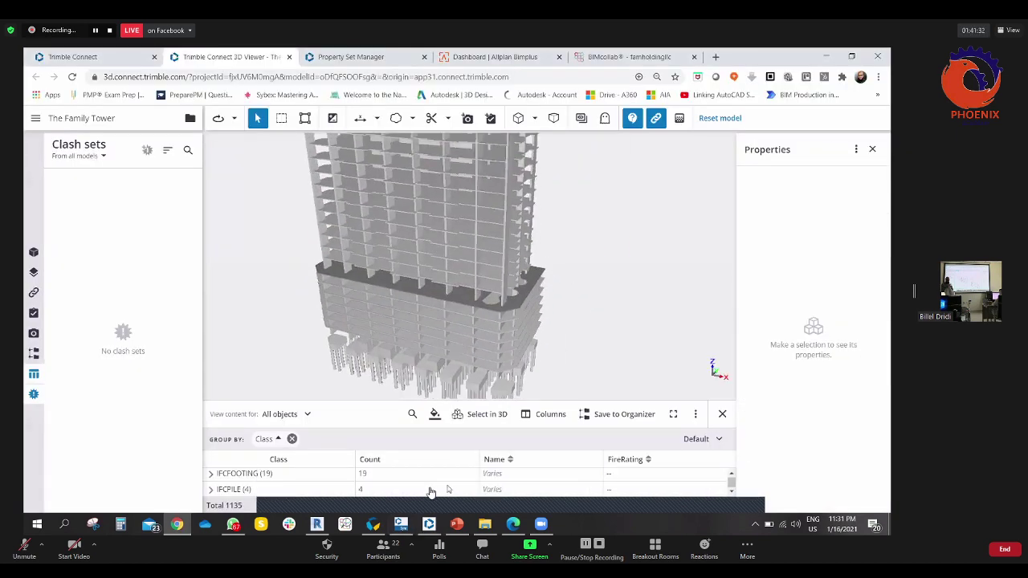
pyautogui.hotkey('alt', 'Tab')
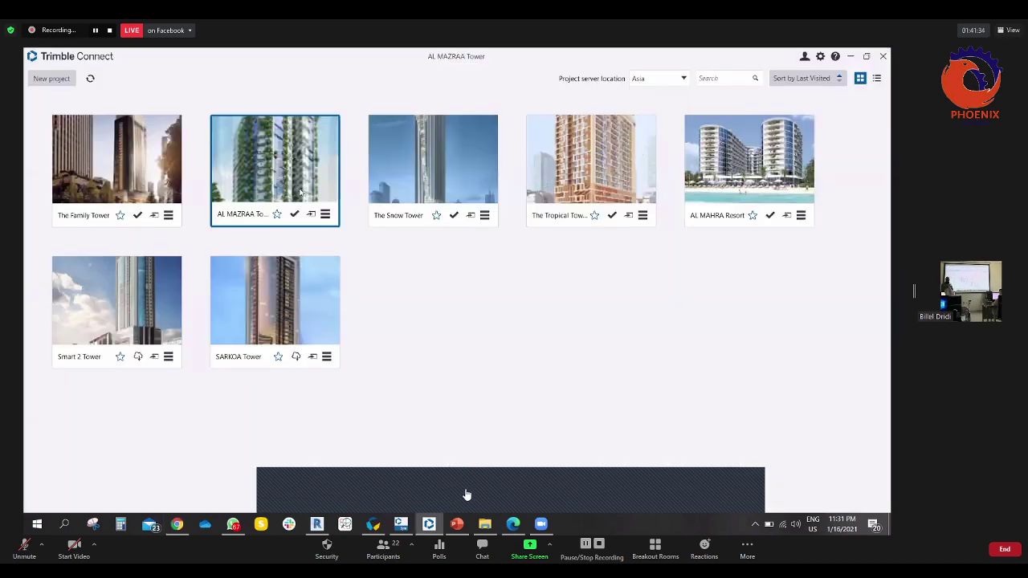
pyautogui.hotkey('alt', 'Tab')
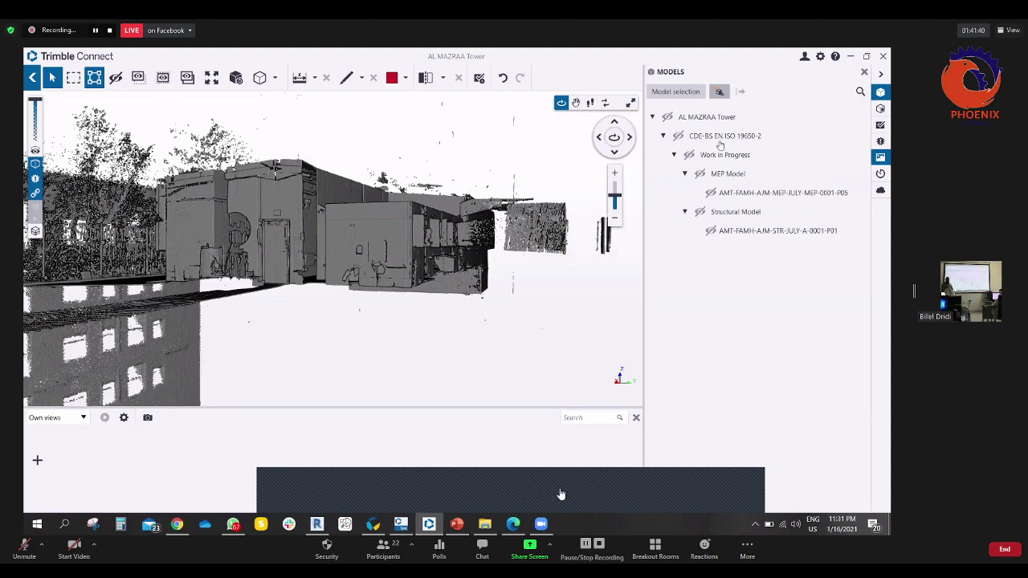
# - Toggle the AL MAZRAA Tower models off and on, then zoom into the floors
pyautogui.click(668, 118)
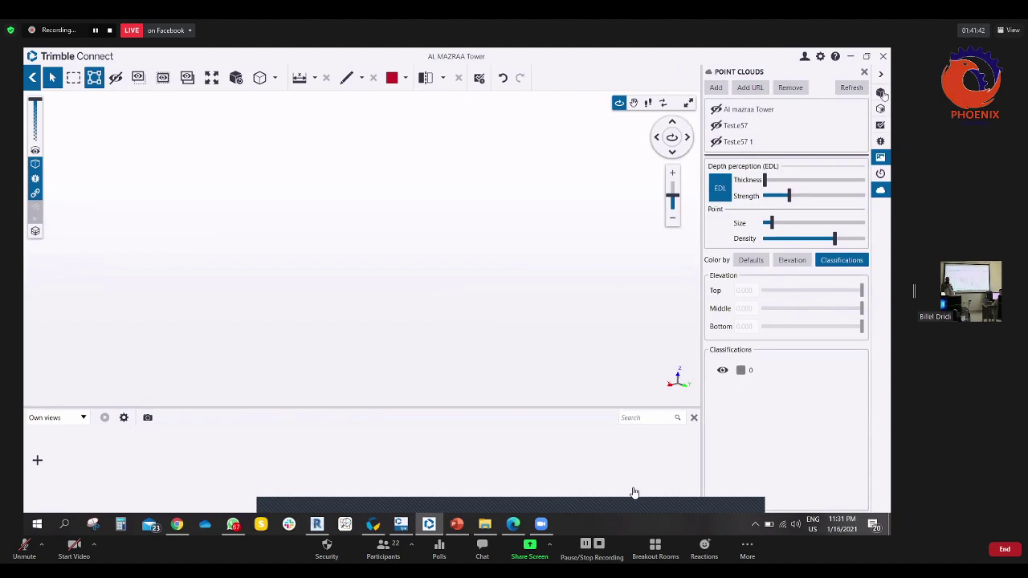
pyautogui.click(667, 117)
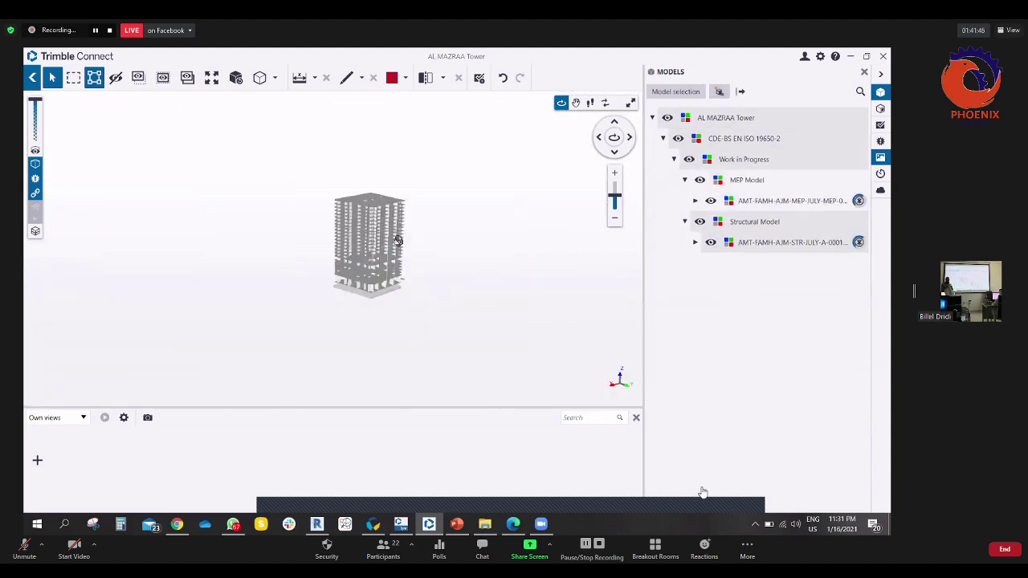
pyautogui.scroll(10, 343, 223)
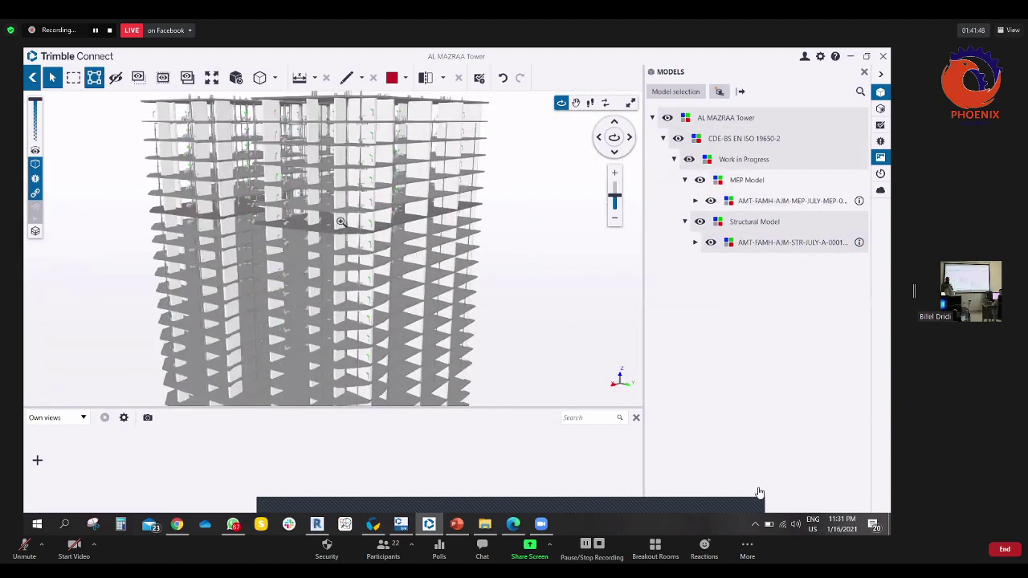
pyautogui.scroll(6, 345, 225)
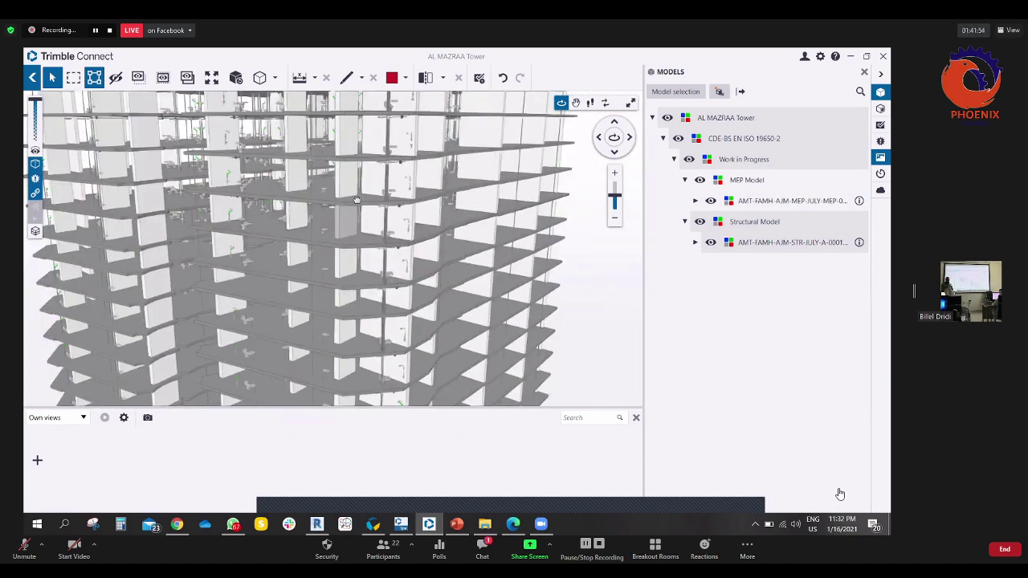
pyautogui.moveTo(357, 199); pyautogui.dragTo(345, 201)
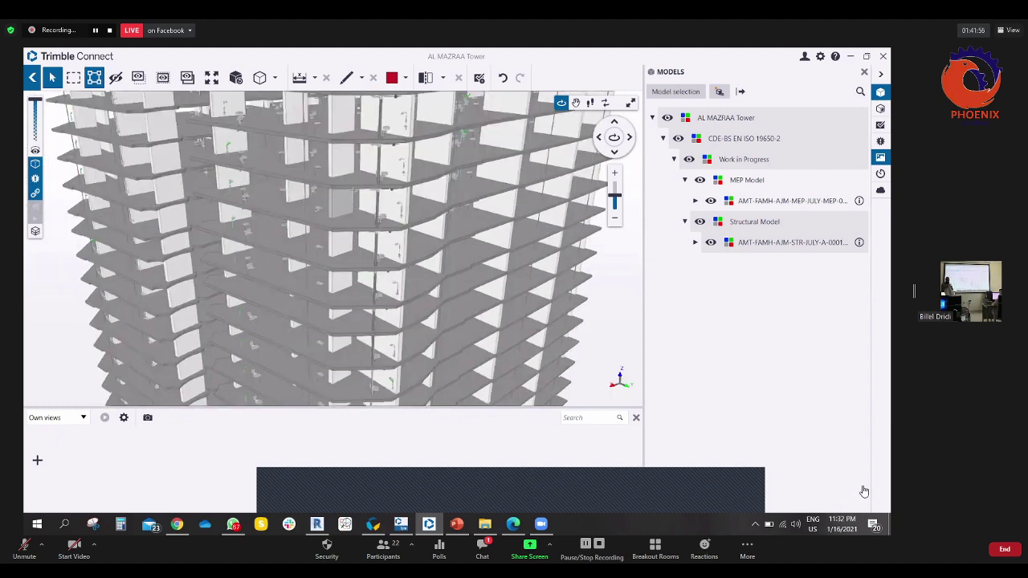
pyautogui.scroll(5, 387, 221)
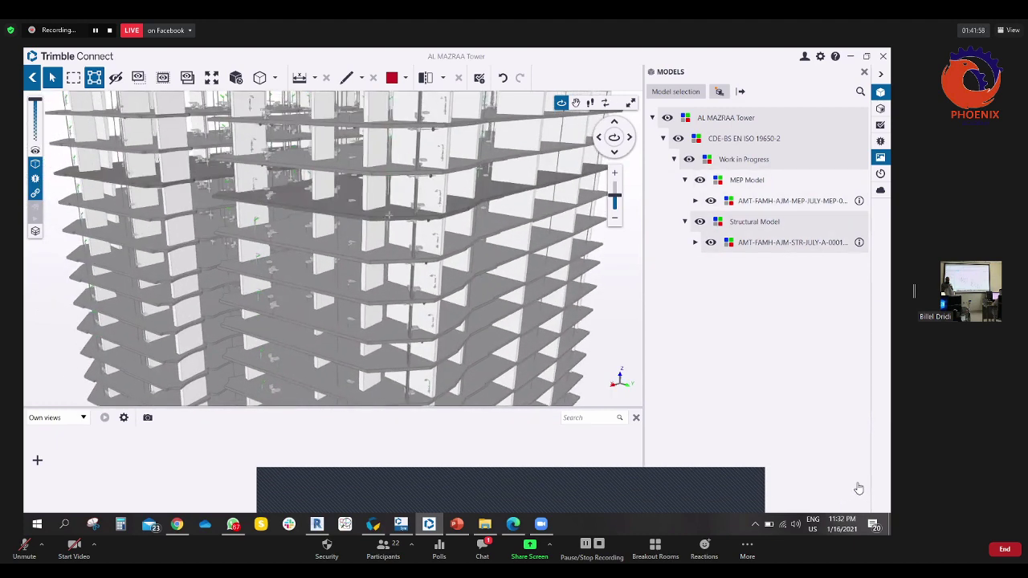
pyautogui.scroll(3, 407, 237)
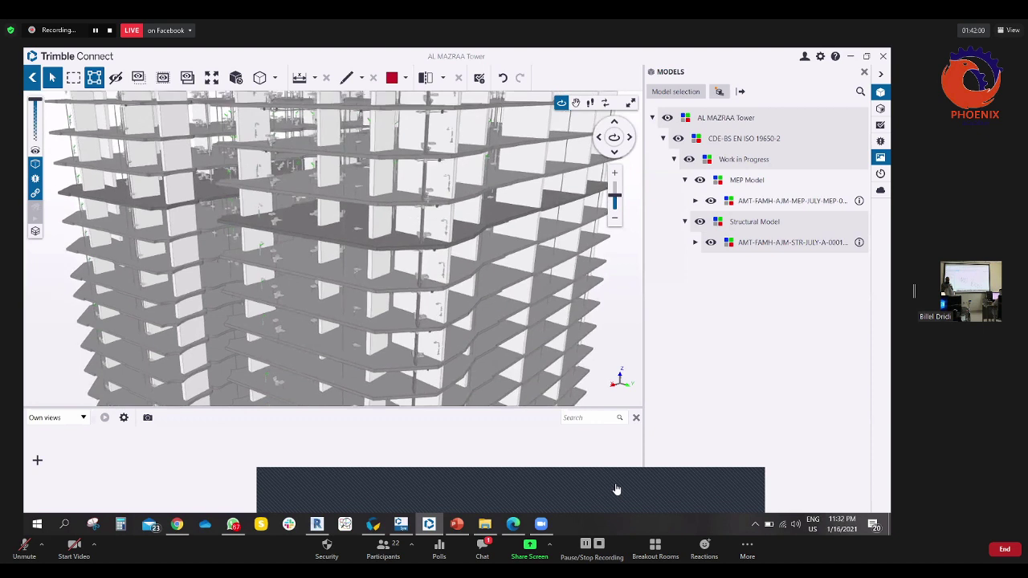
pyautogui.scroll(1, 425, 213)
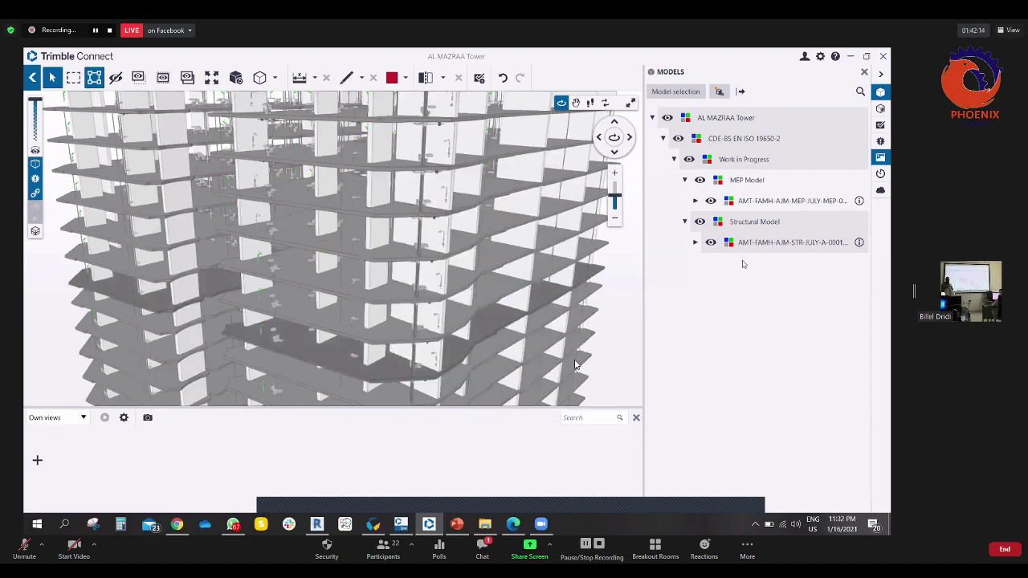
# - Select a plumbing fixture on a tower floor, then zoom back out to the full tower
pyautogui.moveTo(318, 169); pyautogui.dragTo(184, 311)
pyautogui.scroll(5, 299, 358)
pyautogui.click(357, 196)
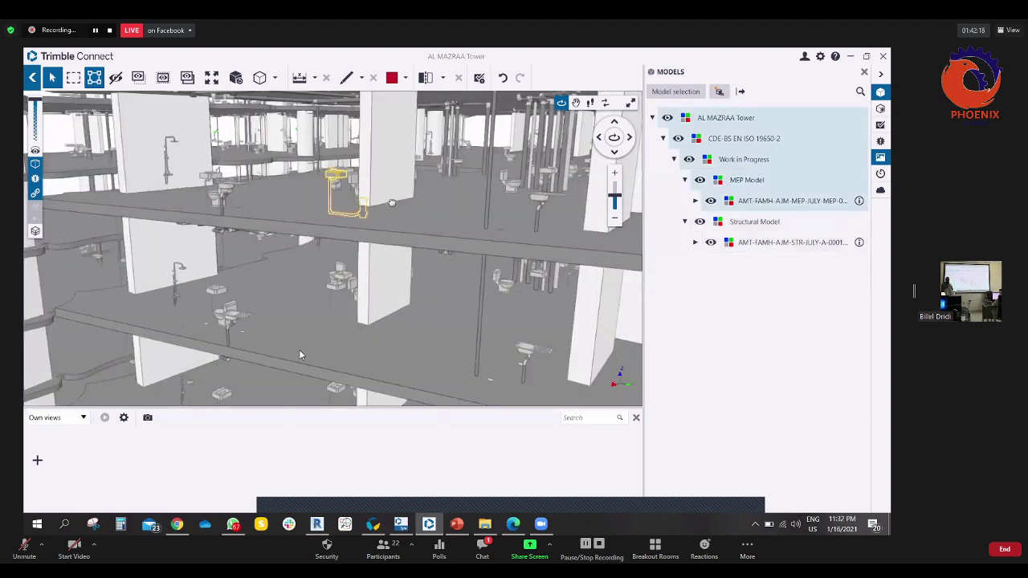
pyautogui.scroll(2, 322, 356)
pyautogui.scroll(5, 321, 356)
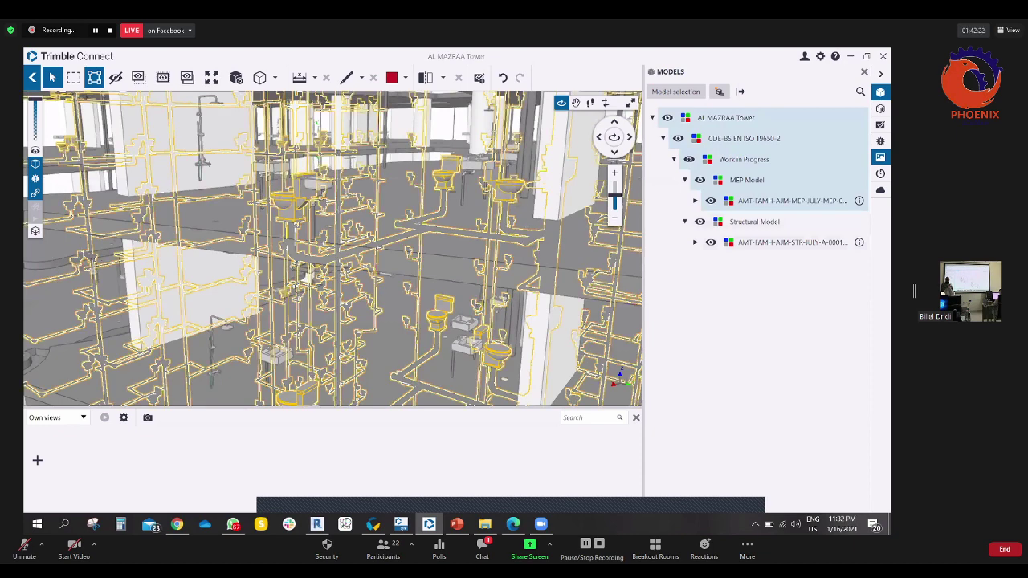
pyautogui.scroll(-10, 396, 208)
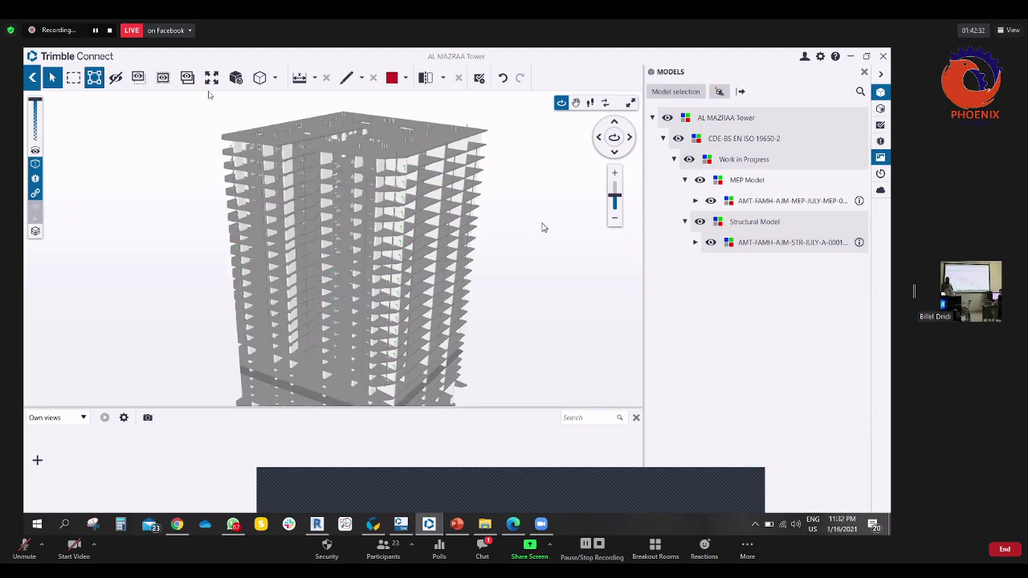
pyautogui.hotkey('alt', 'Tab')
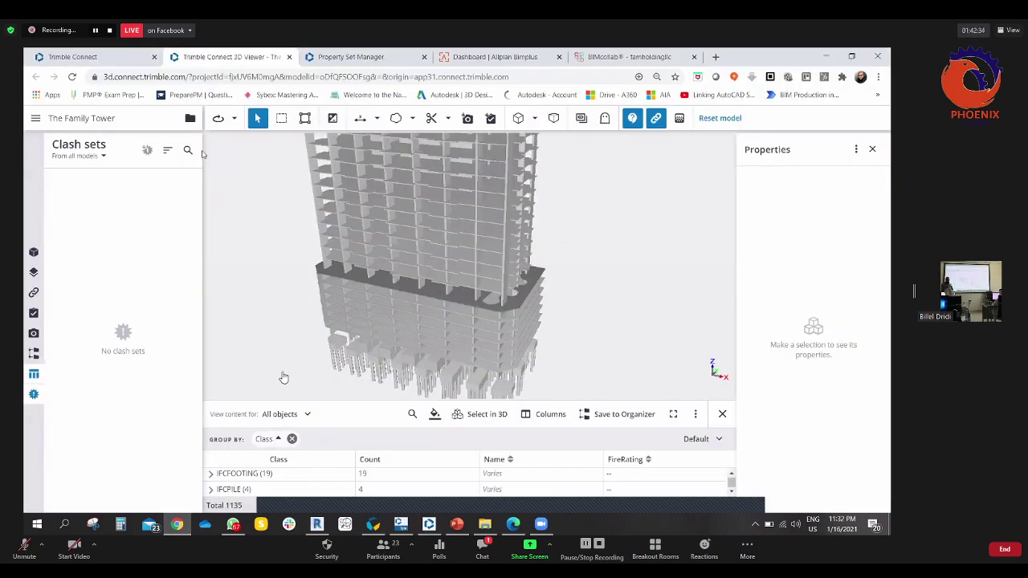
# - Browse Shared > Procurement Department, checking the Quotations & BOQs and RFIs folders
pyautogui.hotkey('ctrl', 'shift', 'Tab')
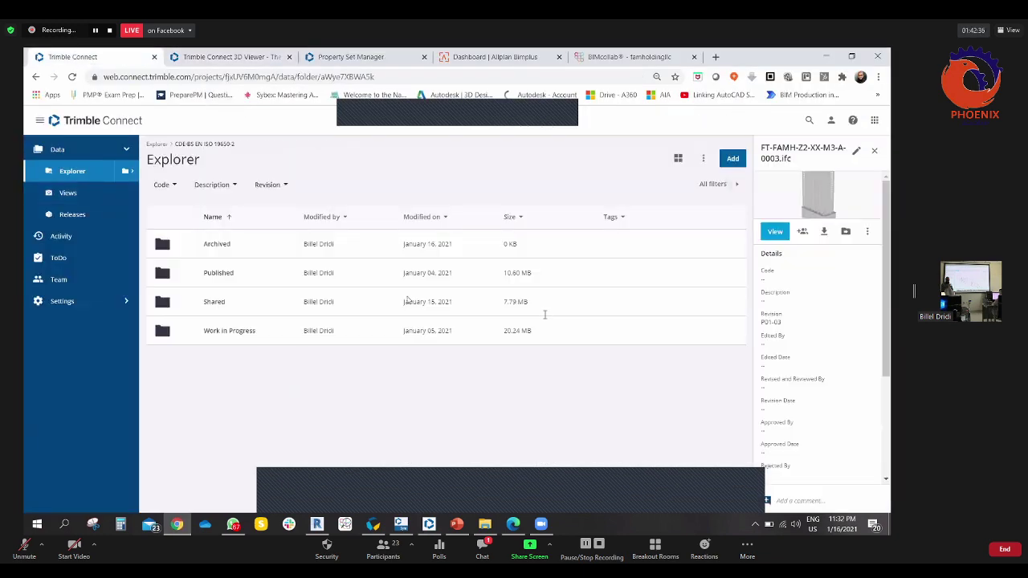
pyautogui.click(216, 303)
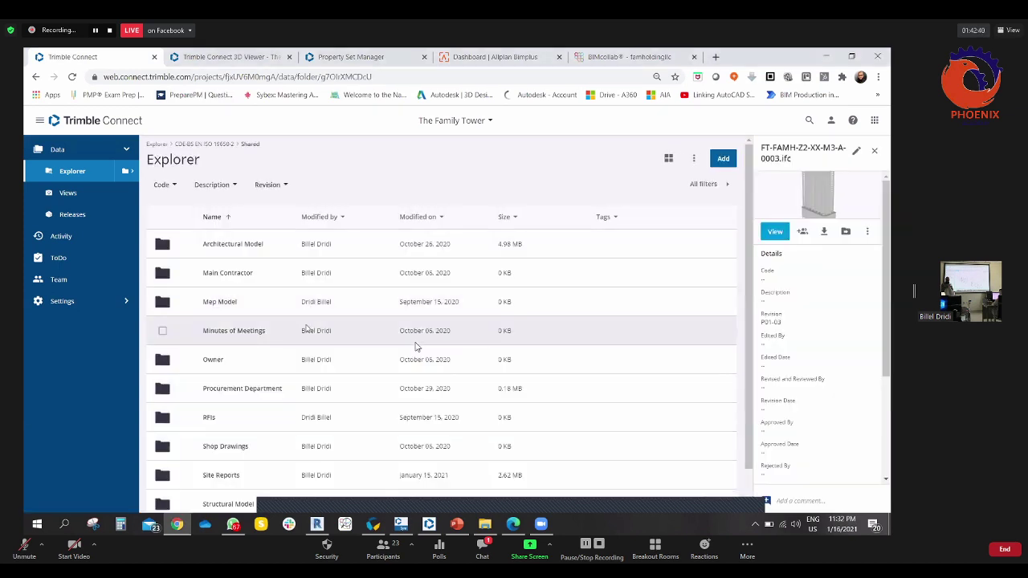
pyautogui.click(267, 354)
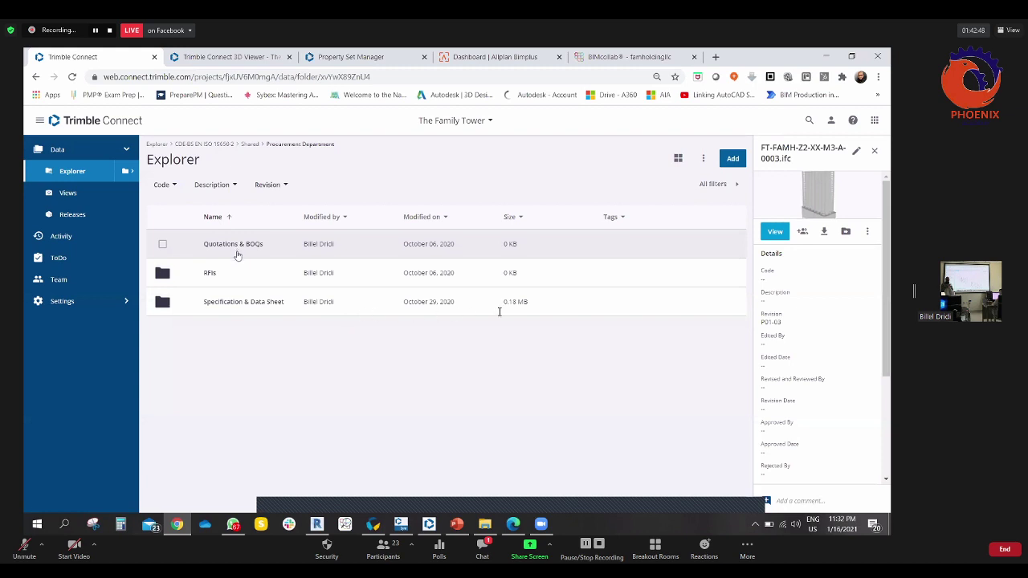
pyautogui.click(234, 245)
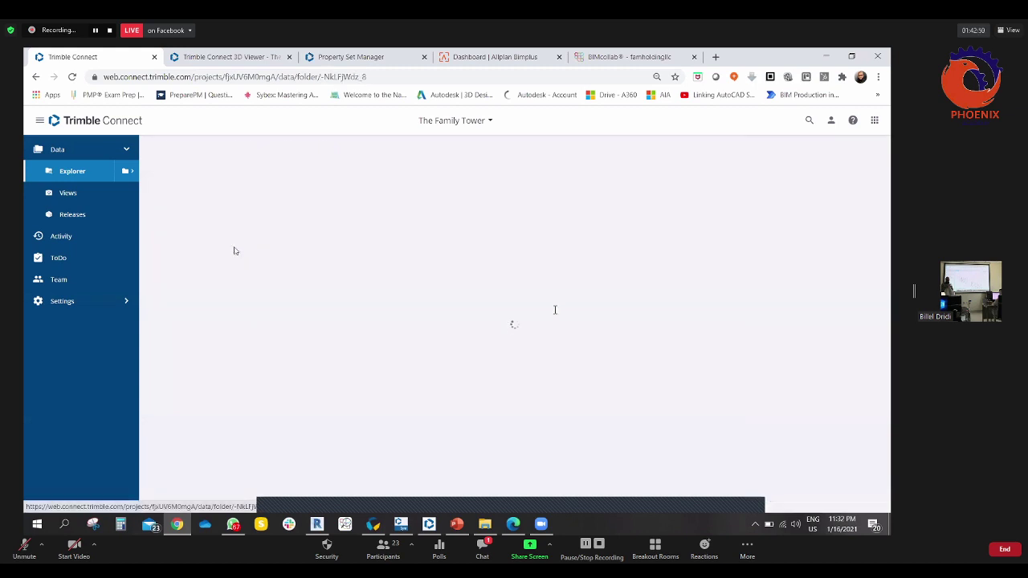
pyautogui.click(36, 76)
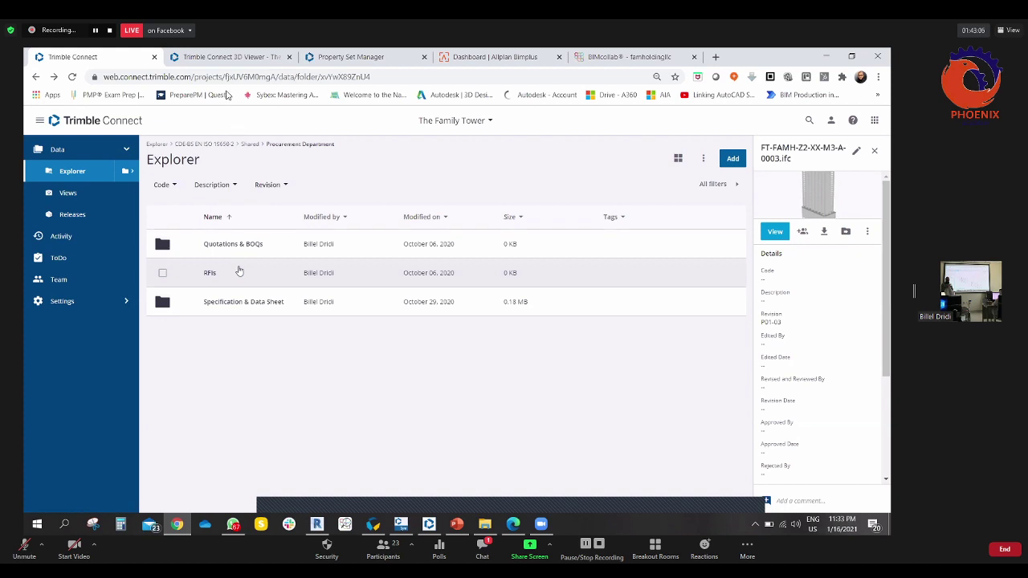
pyautogui.click(210, 273)
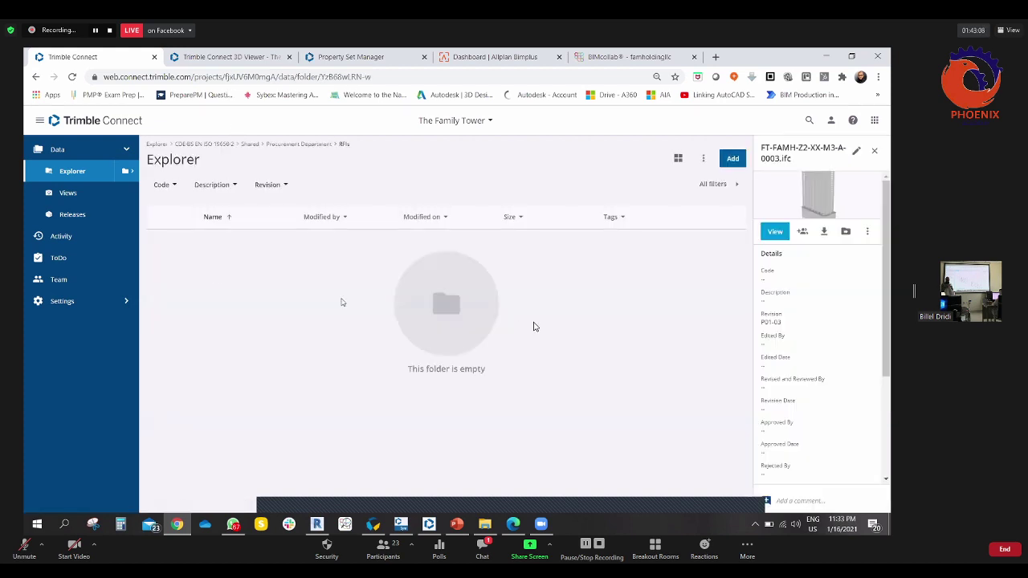
pyautogui.hotkey('alt', 'Left')
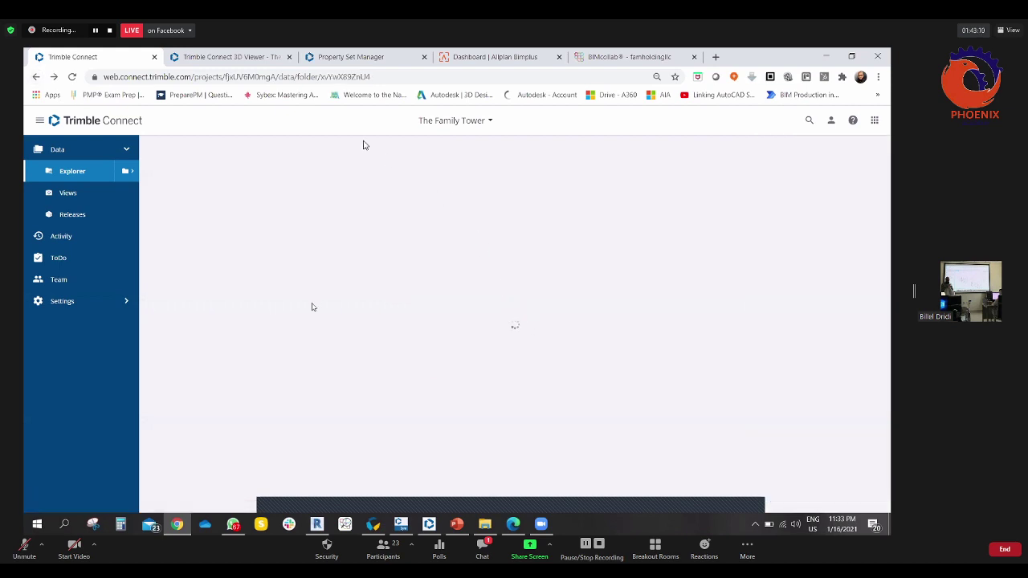
# - Open the water closet PDF from Specification & Data Sheet > Sanitary Fixtures > Water Closet
pyautogui.click(253, 304)
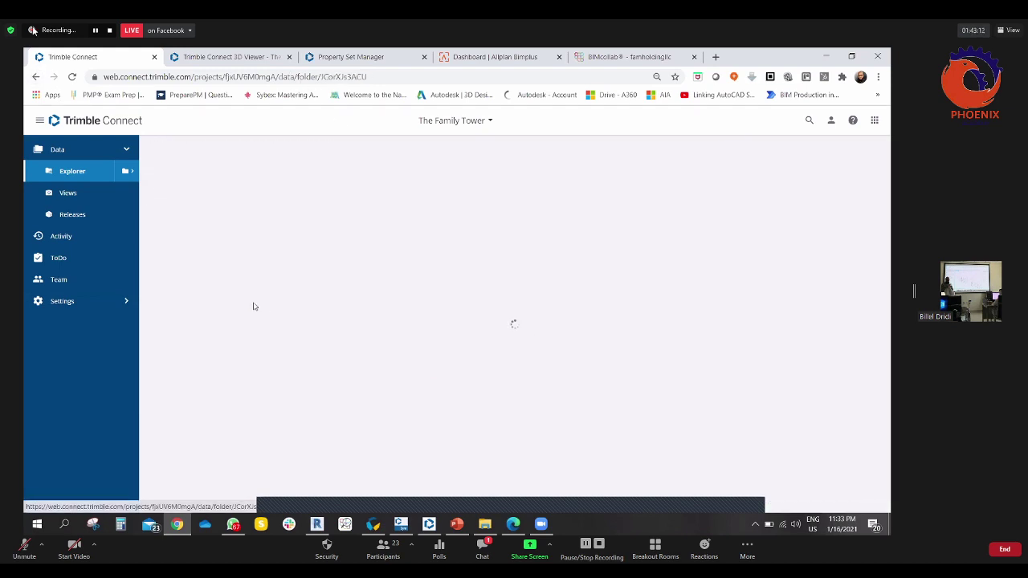
pyautogui.scroll(-1, 322, 386)
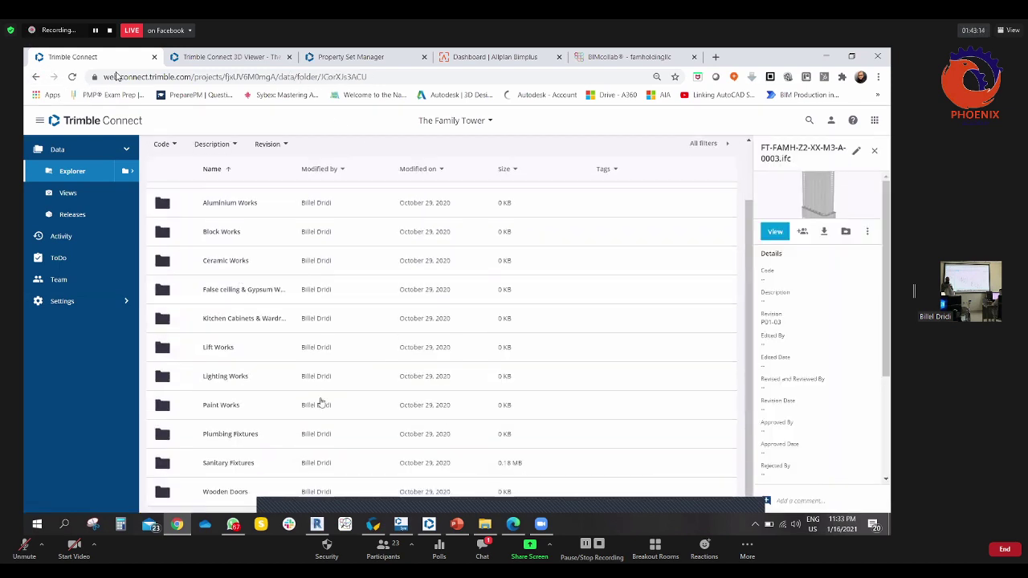
pyautogui.scroll(1, 287, 385)
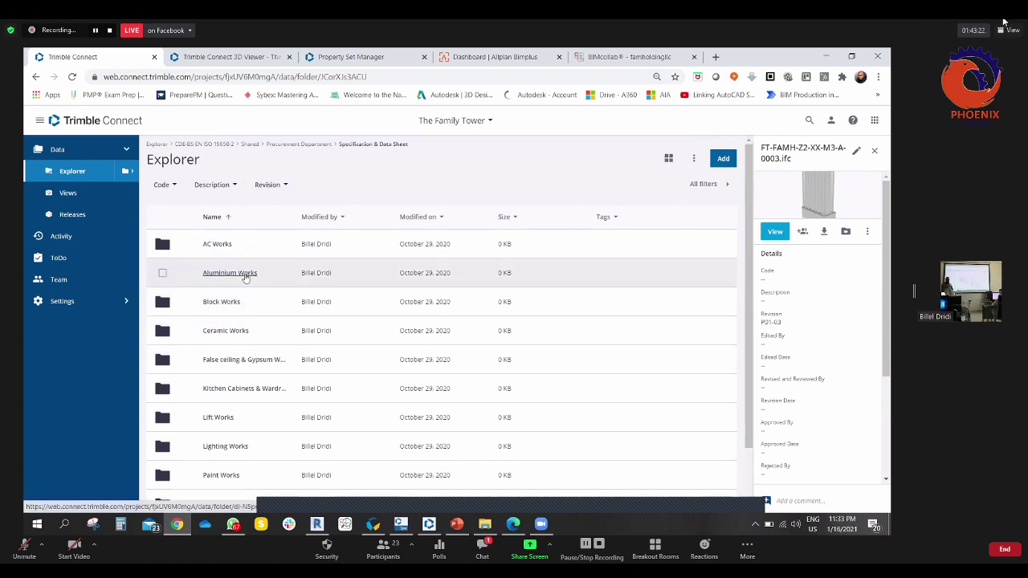
pyautogui.scroll(-3, 249, 319)
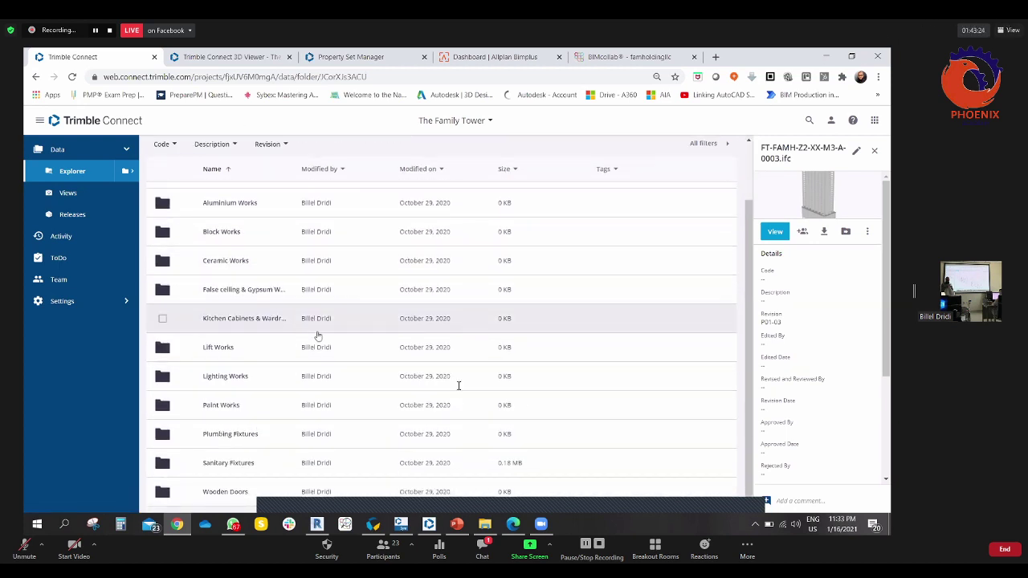
pyautogui.click(244, 462)
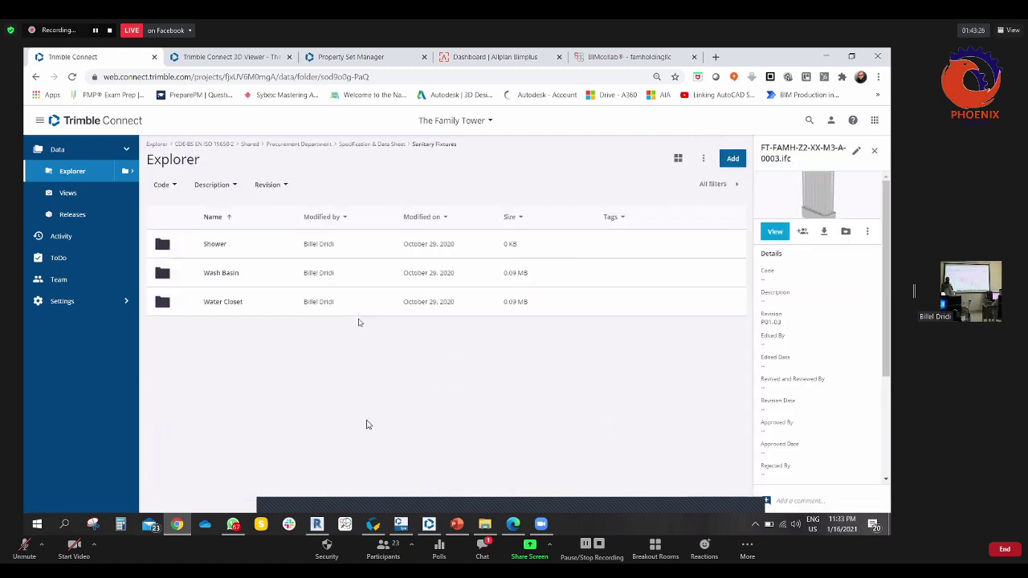
pyautogui.click(225, 304)
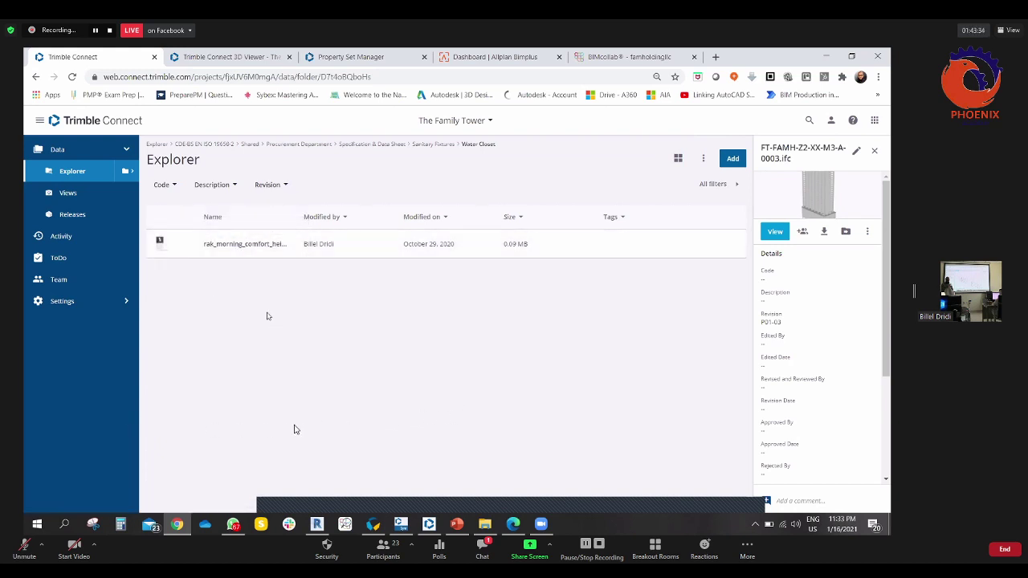
pyautogui.click(237, 244)
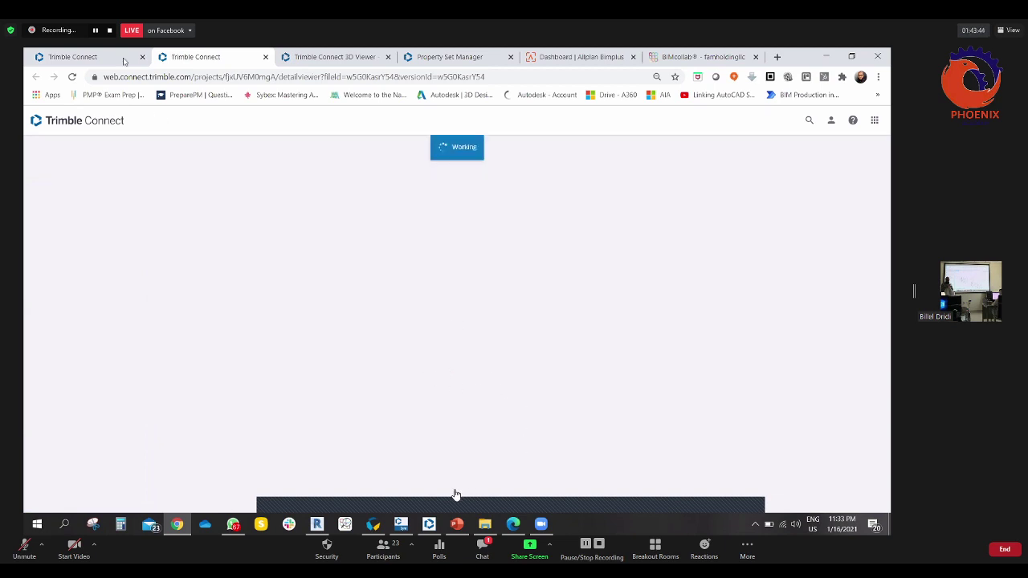
# - Close the Family Tower 3D viewer tab, then view and close the RAK-MORNING-COMFORT data sheet
pyautogui.hotkey('ctrl', 'shift', 'Tab')
pyautogui.click(342, 55)
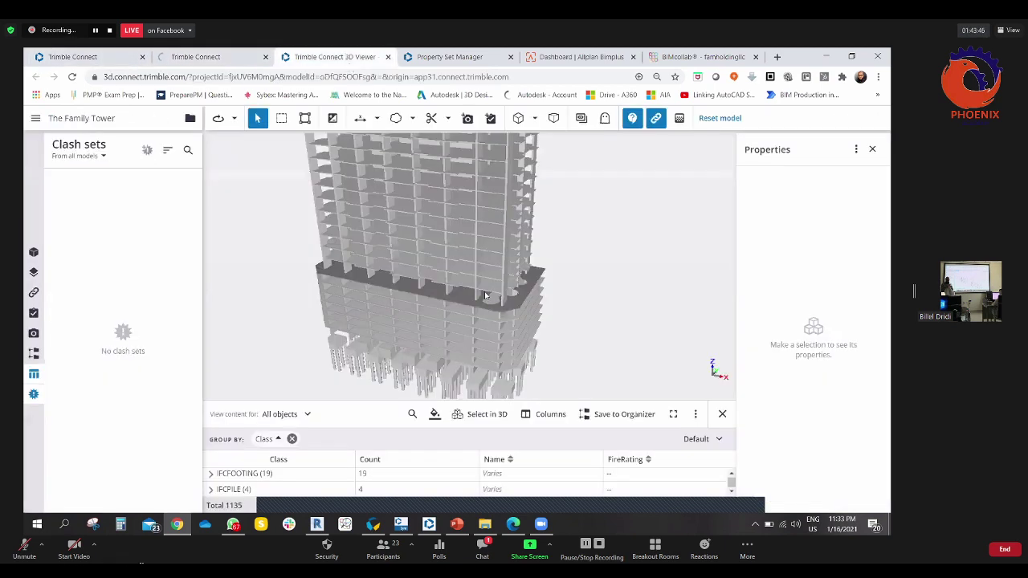
pyautogui.click(389, 57)
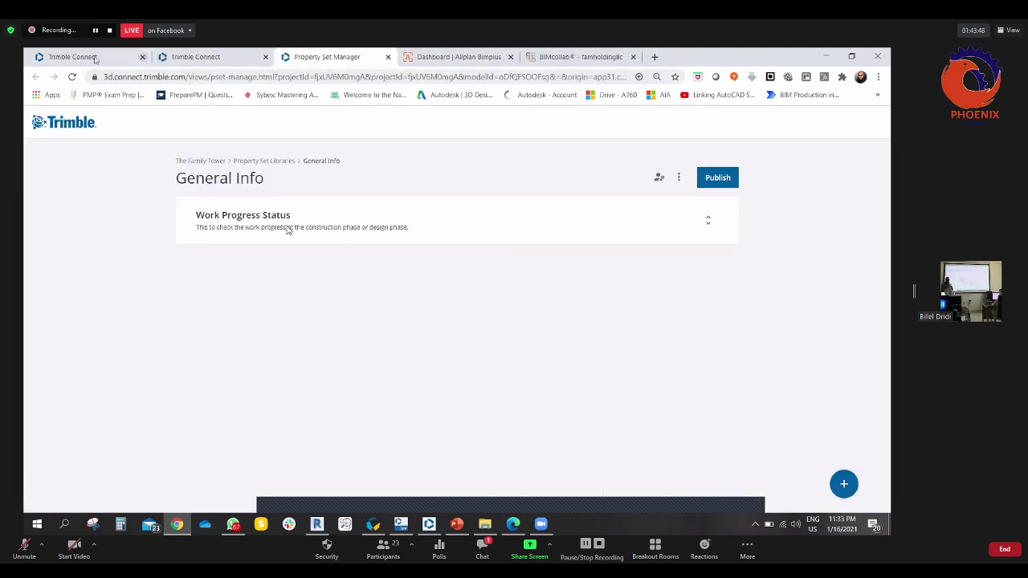
pyautogui.hotkey('ctrl', '1')
pyautogui.click(453, 120)
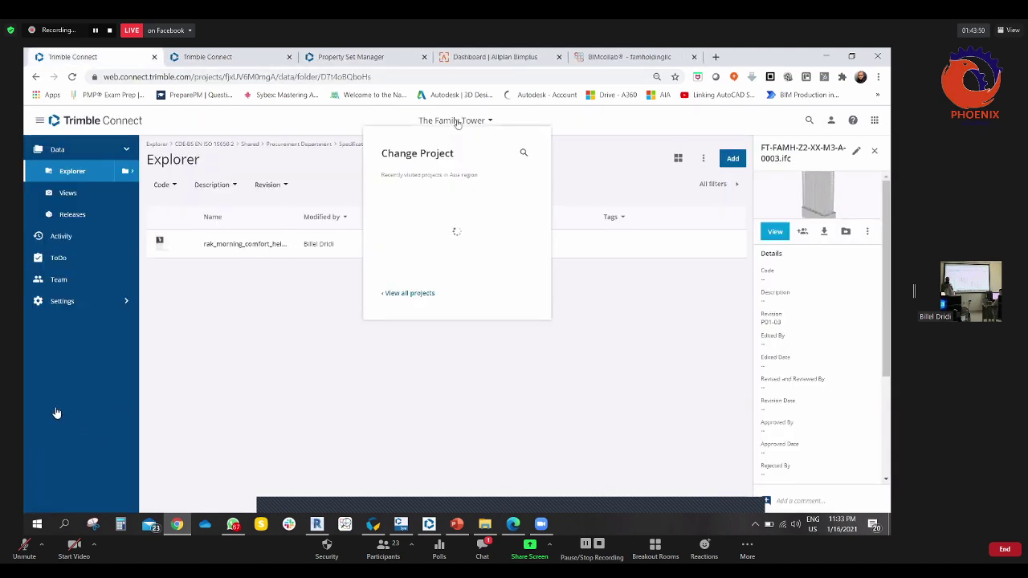
pyautogui.click(443, 207)
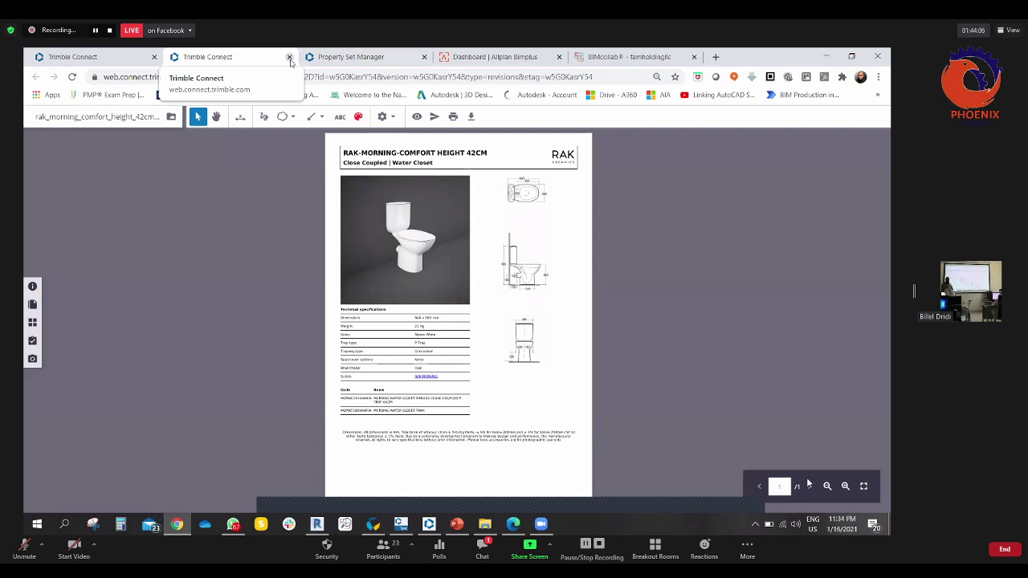
pyautogui.click(290, 58)
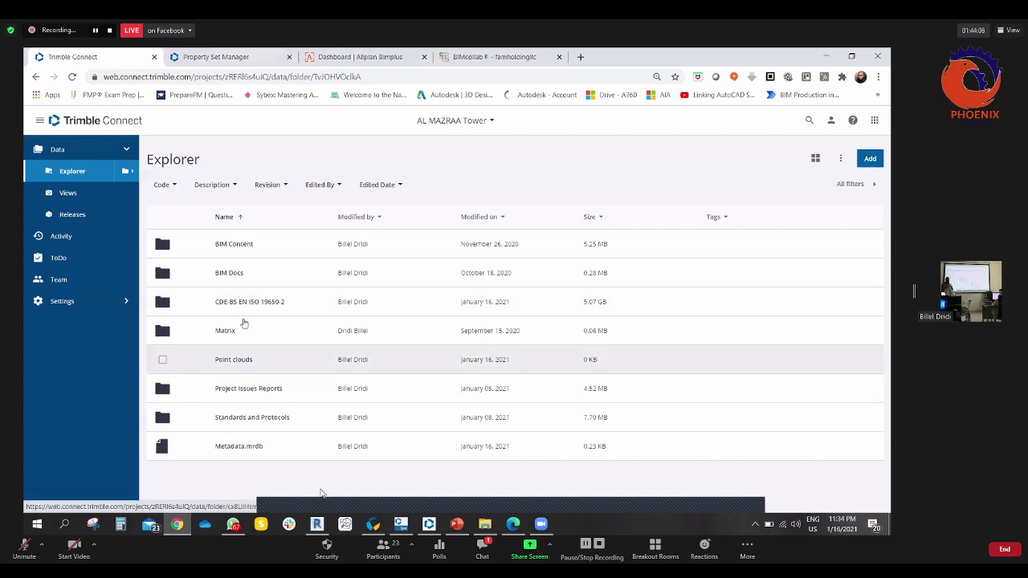
# - Navigate CDE-BS EN ISO 19650-2 > Work in Progress > MEP Model, backing out of Shared > Architectural Model
pyautogui.click(819, 303)
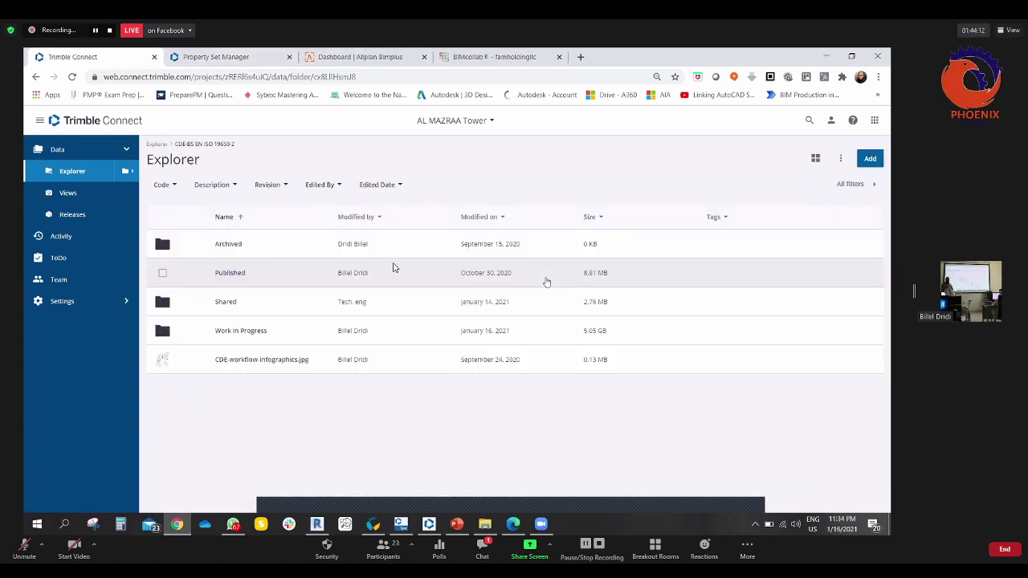
pyautogui.click(226, 302)
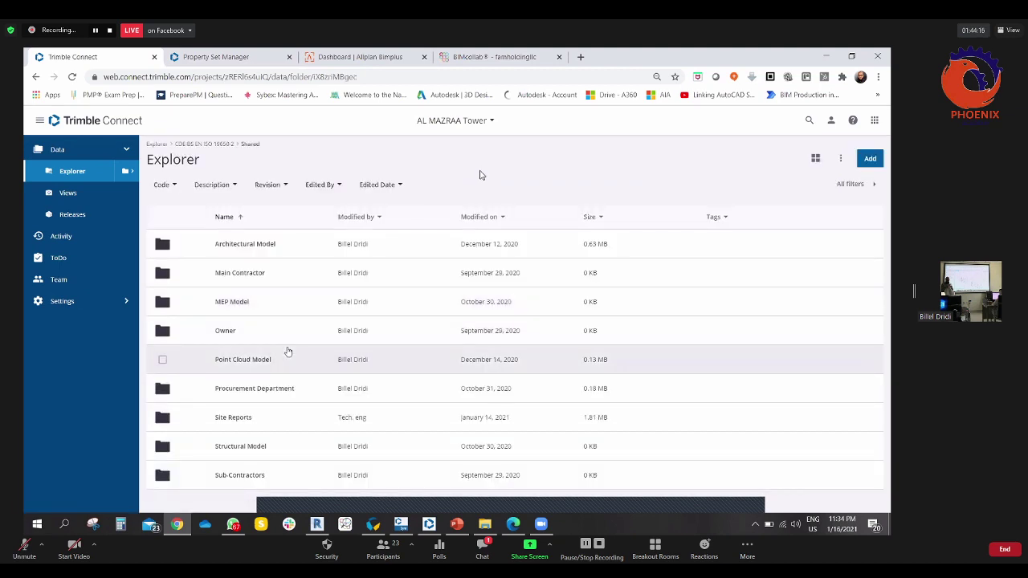
pyautogui.click(244, 243)
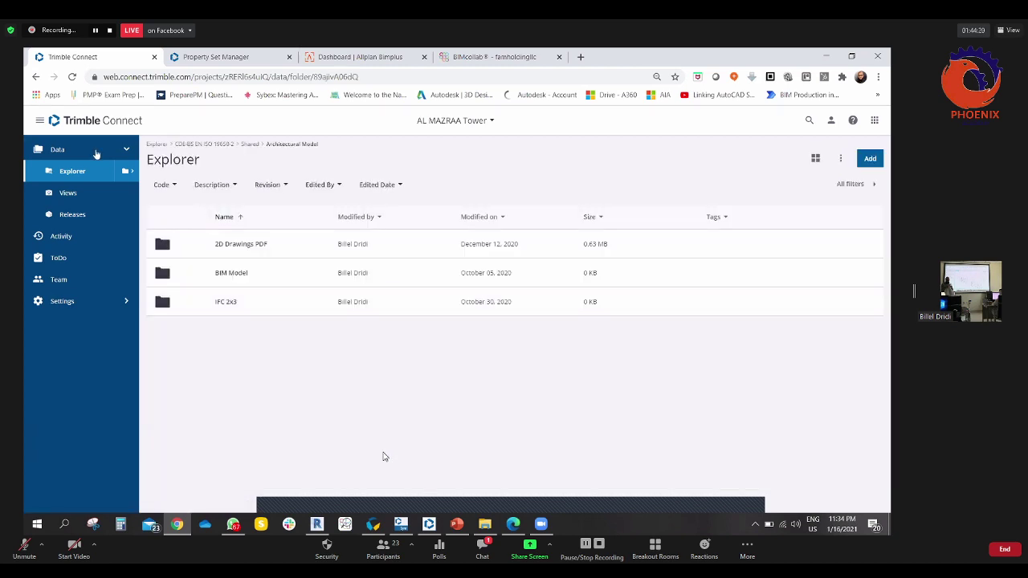
pyautogui.click(36, 77)
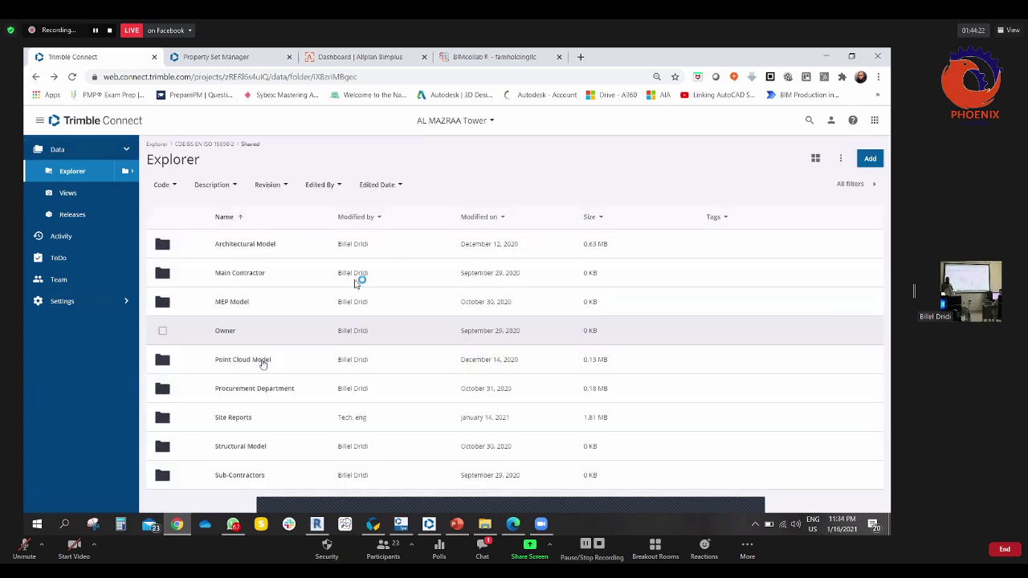
pyautogui.click(205, 145)
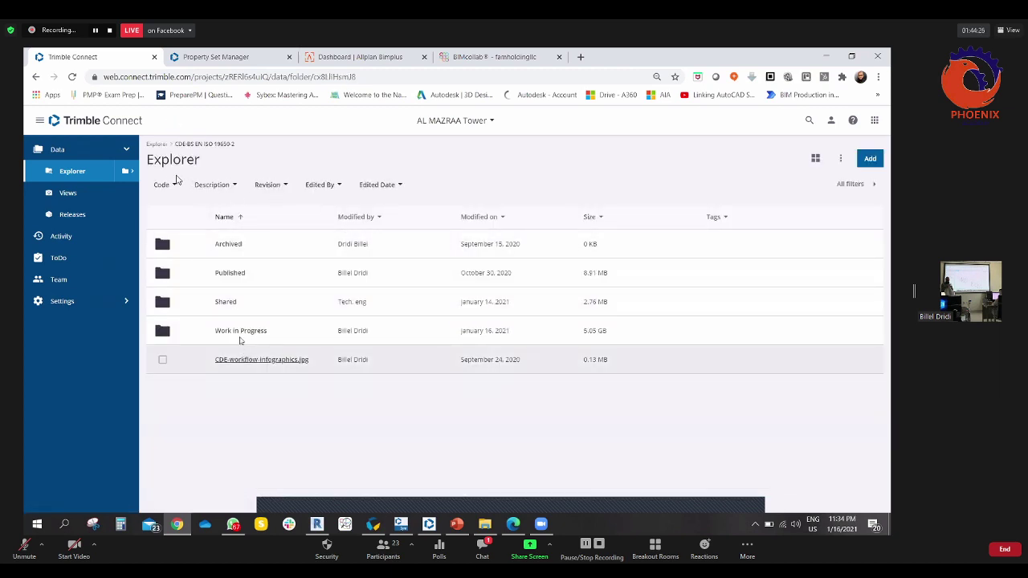
pyautogui.click(238, 332)
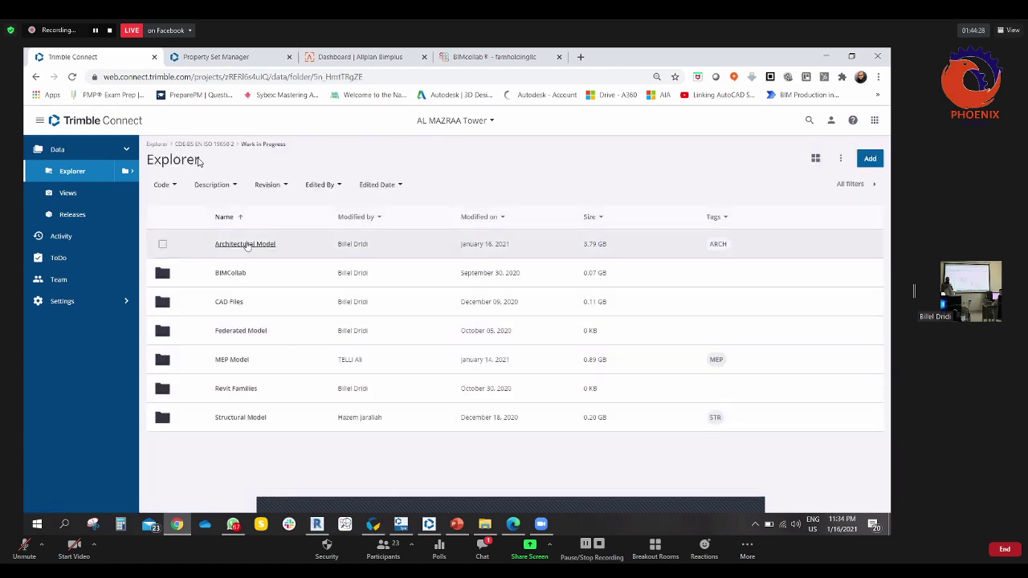
pyautogui.click(227, 360)
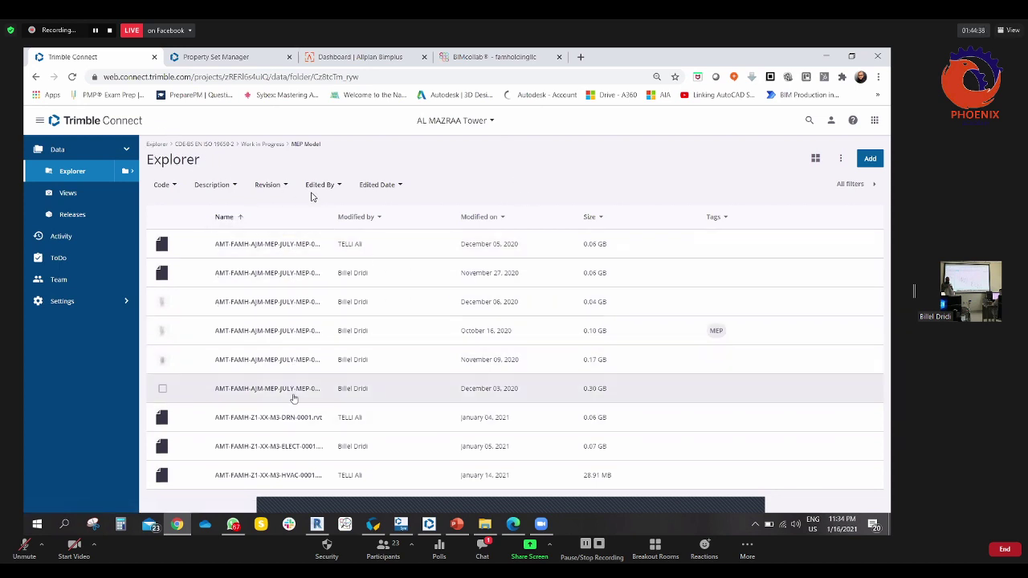
# - Open the AMT-FAMH-AJM-MEP-JULY model and select a water closet fixture
pyautogui.click(265, 388)
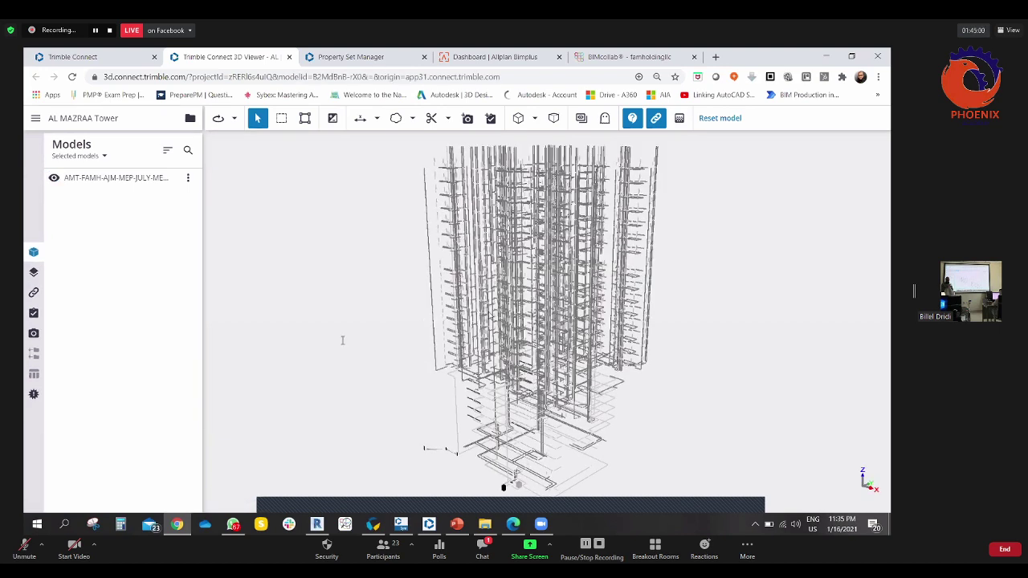
pyautogui.scroll(3, 522, 299)
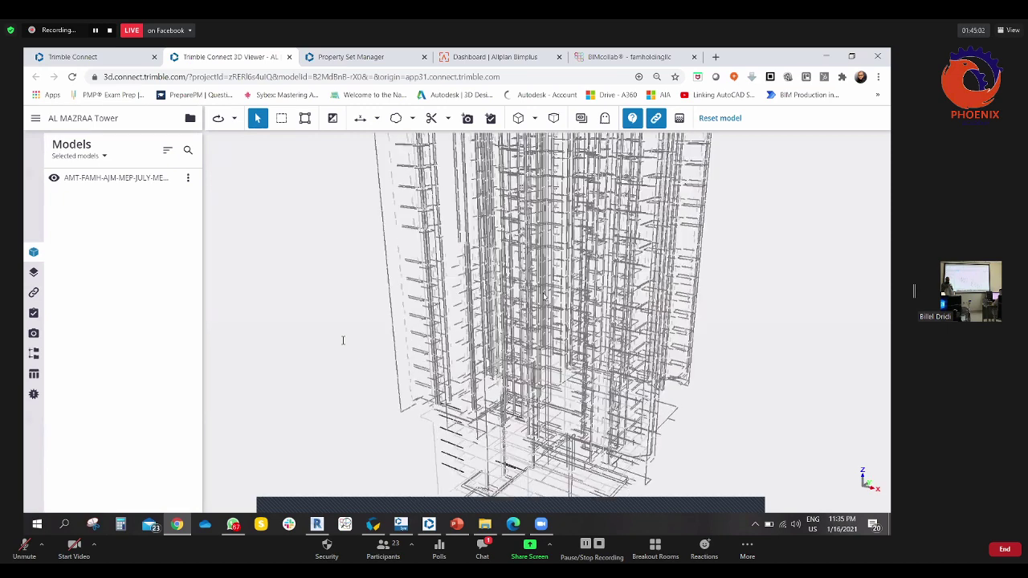
pyautogui.scroll(5, 569, 331)
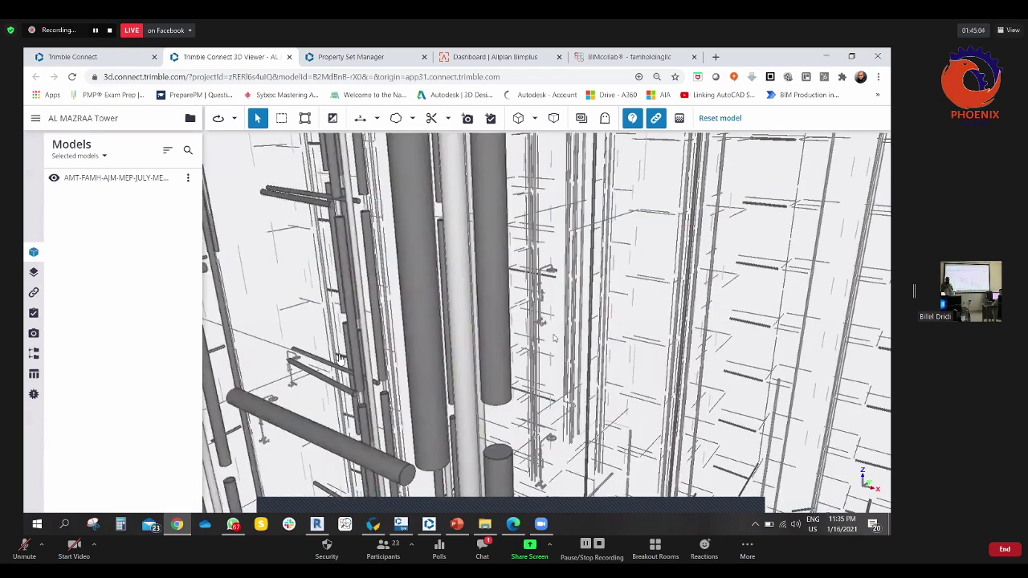
pyautogui.scroll(-5, 496, 293)
pyautogui.click(562, 329)
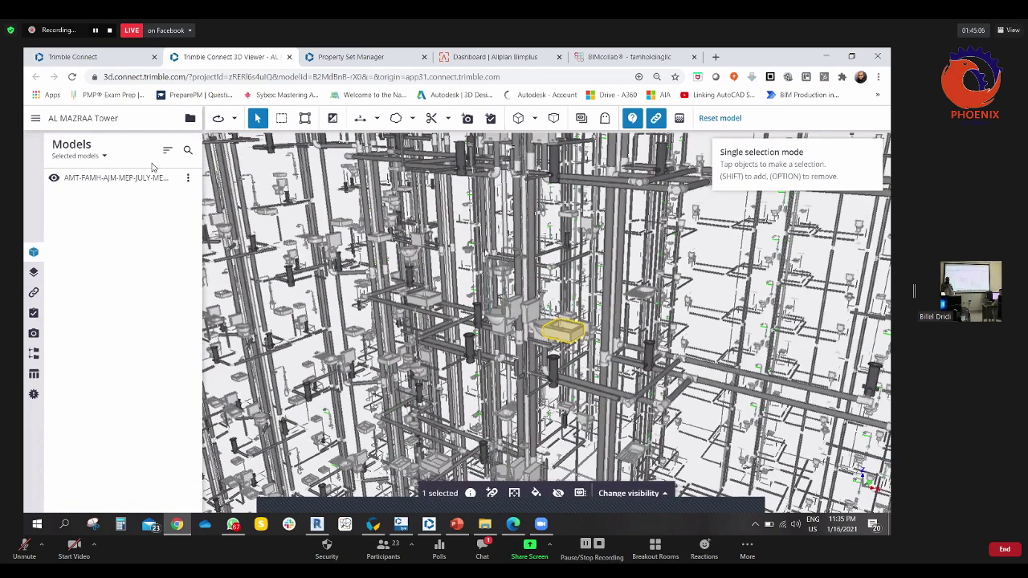
# - Orbit and zoom the 3D view around the toilets and piping
pyautogui.scroll(2, 226, 232)
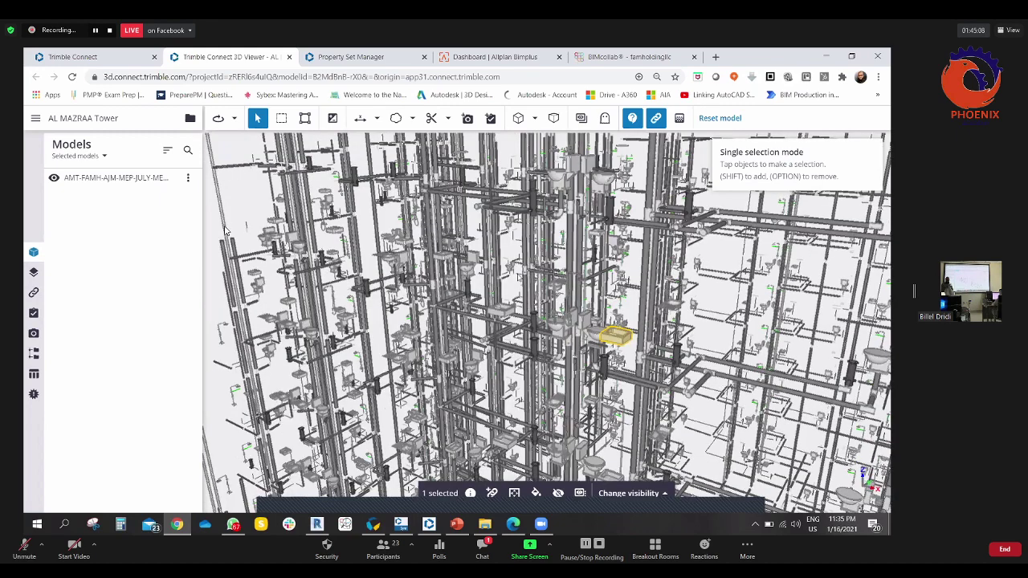
pyautogui.scroll(-5, 490, 256)
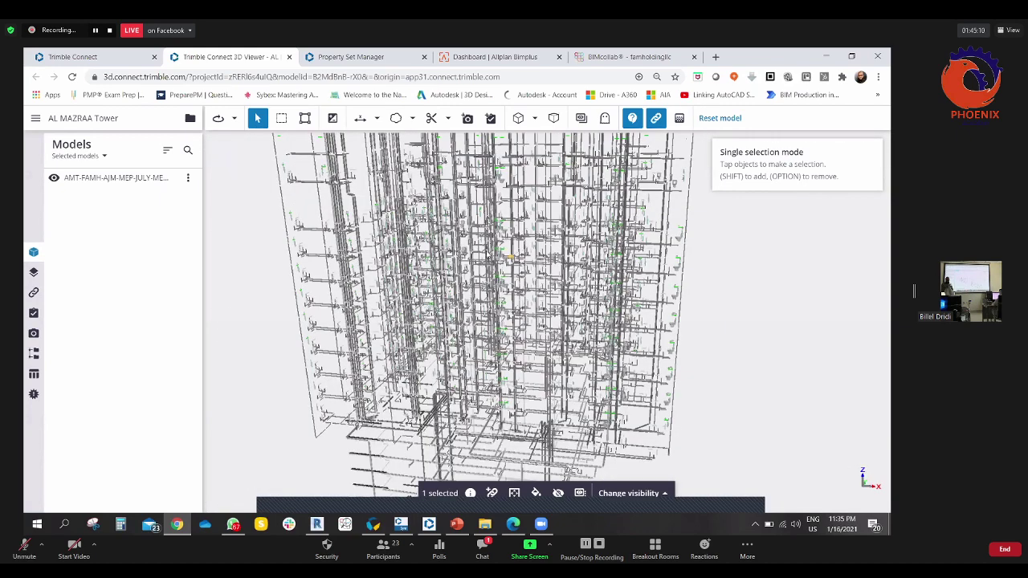
pyautogui.scroll(3, 499, 264)
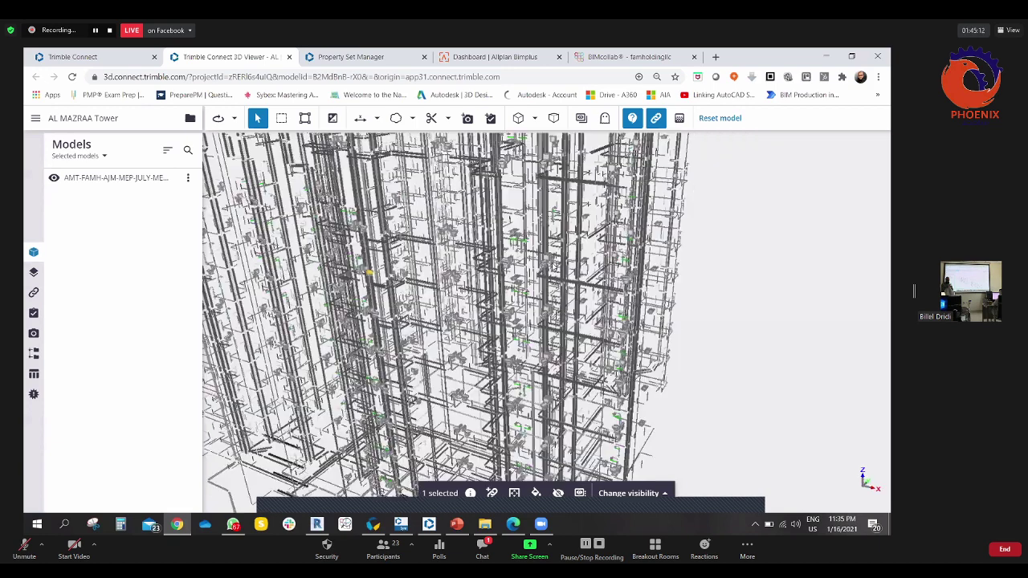
pyautogui.moveTo(700, 188); pyautogui.dragTo(764, 266)
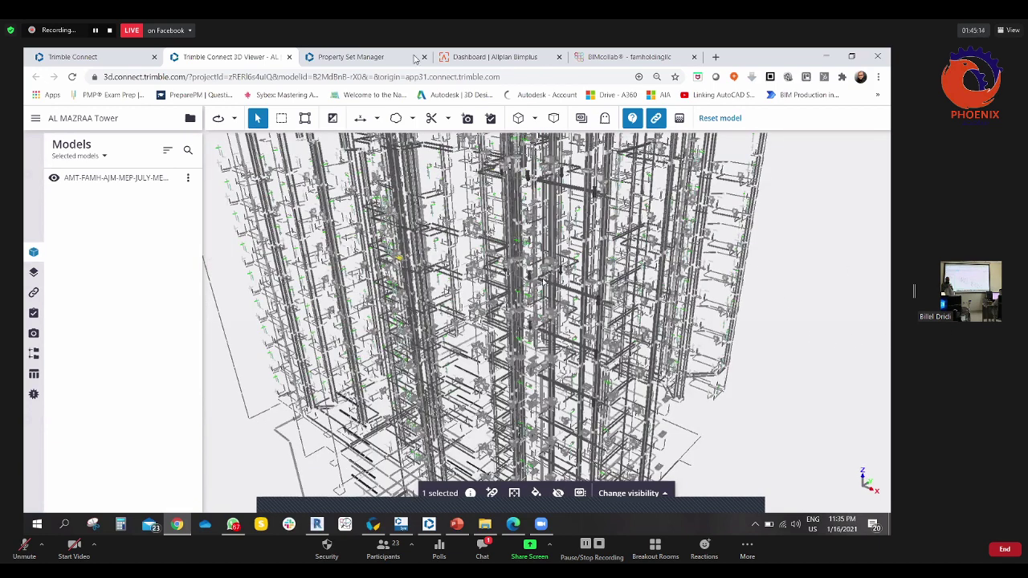
pyautogui.scroll(5, 543, 281)
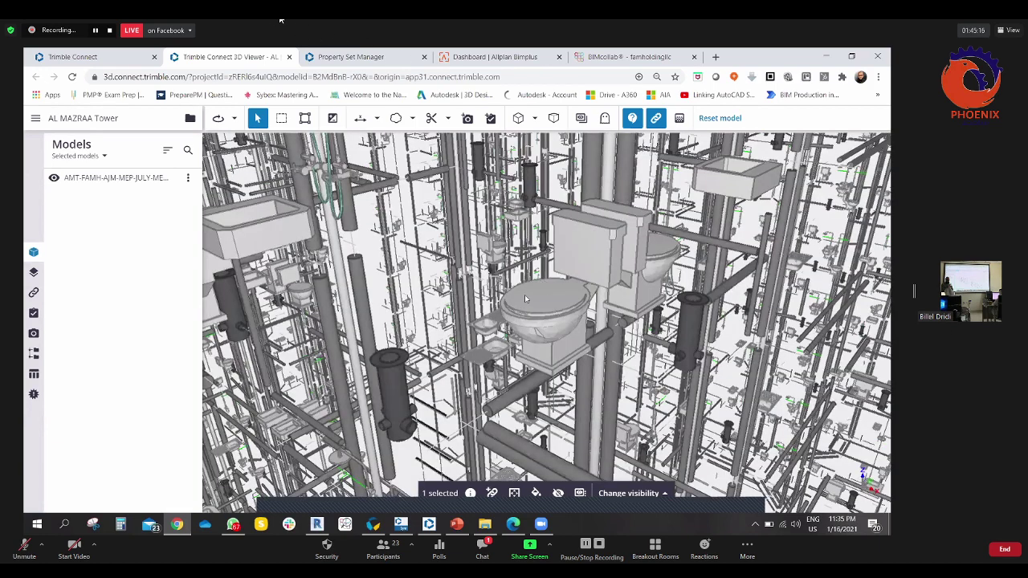
pyautogui.moveTo(526, 298); pyautogui.dragTo(522, 300)
pyautogui.scroll(-3, 521, 296)
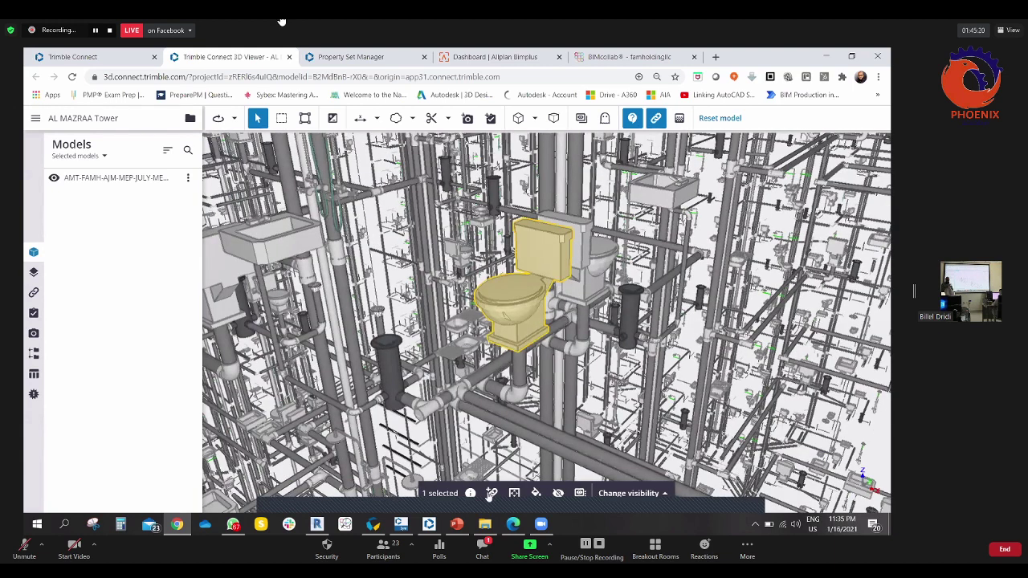
# - Attach rak_morning_comfort_height_42cm from Procurement Department > Specification & Data Sheet > Sanitary Fixtures > Water Closet to the toilet
pyautogui.click(491, 494)
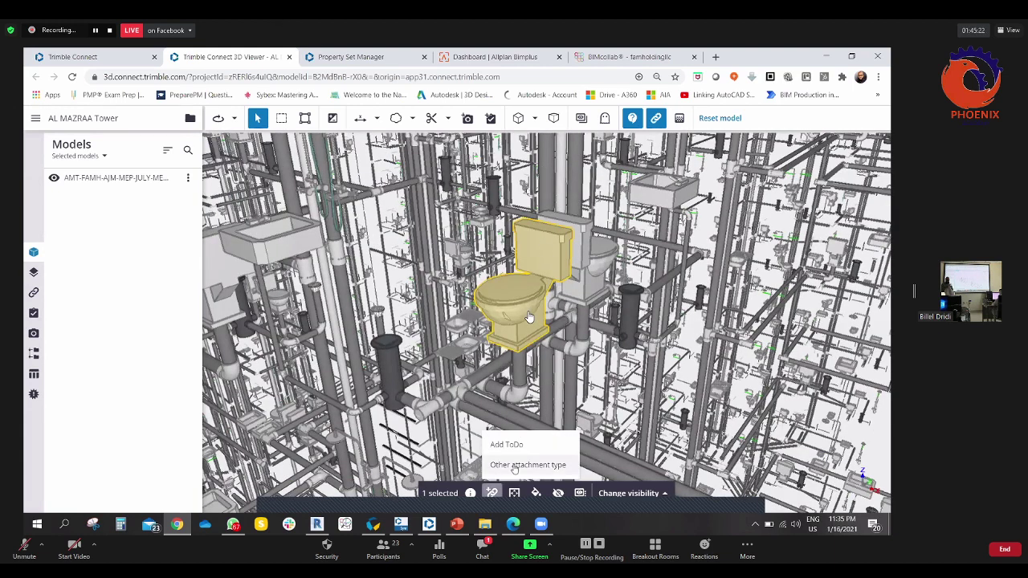
pyautogui.click(515, 466)
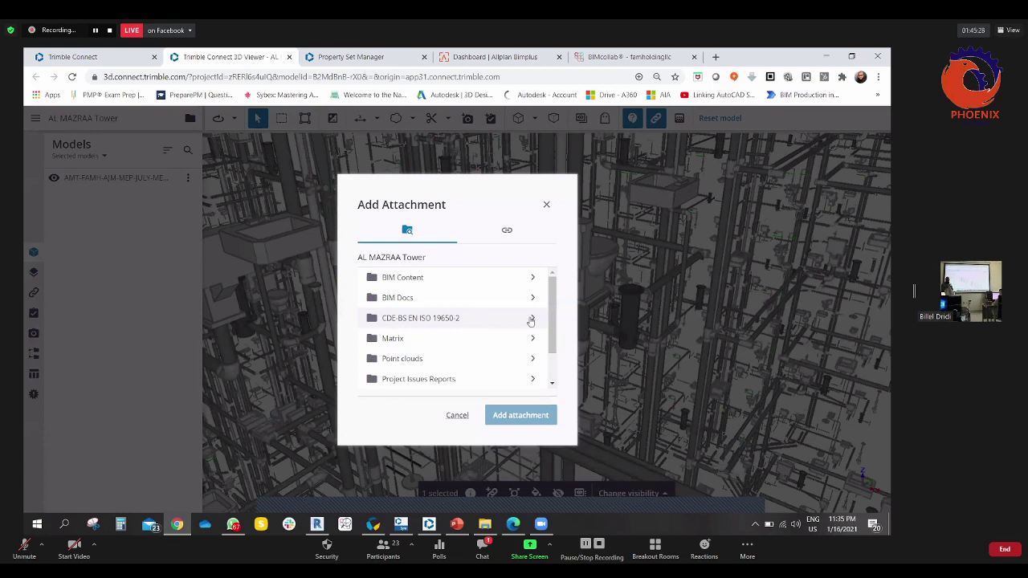
pyautogui.click(418, 320)
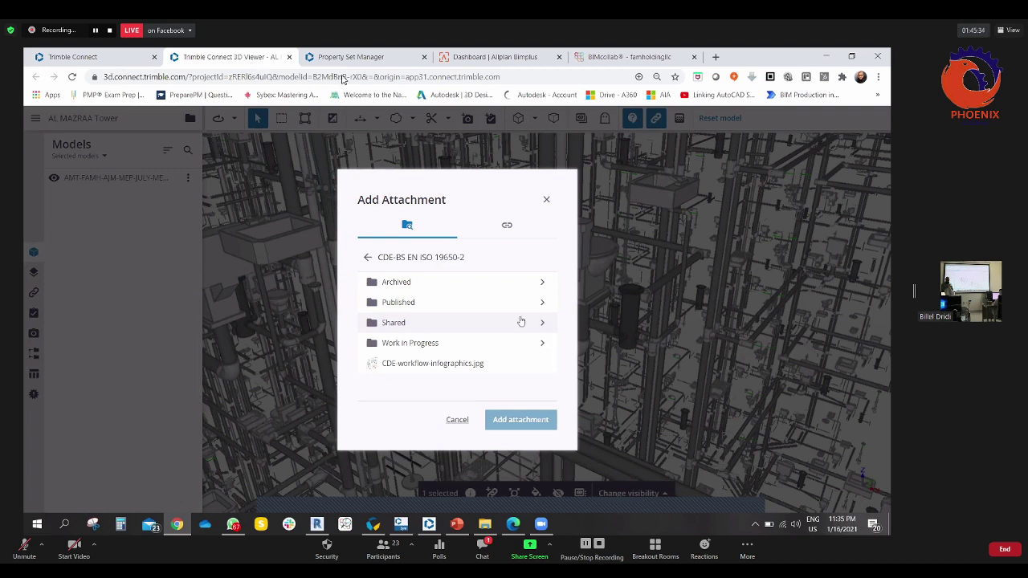
pyautogui.click(434, 319)
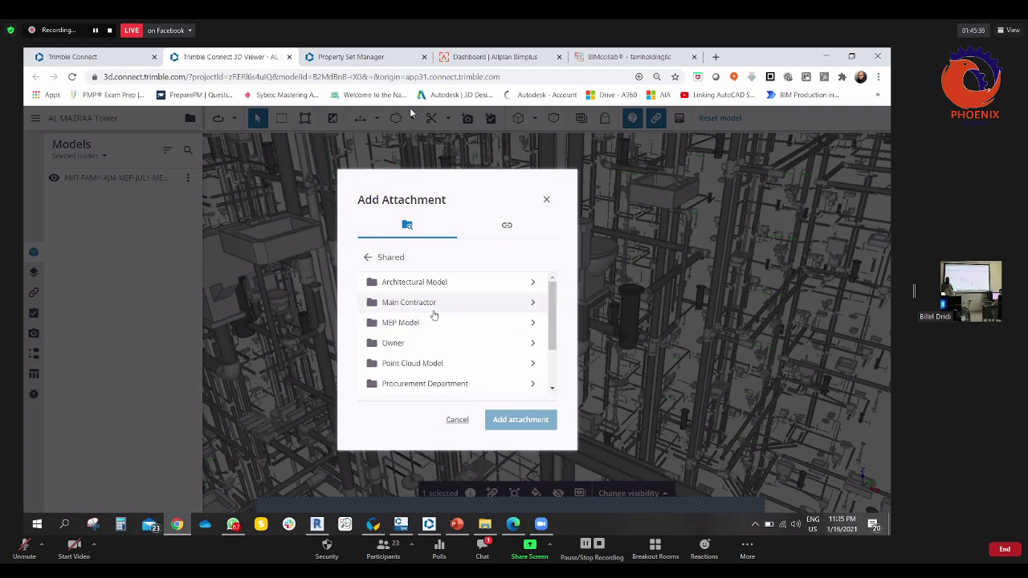
pyautogui.scroll(-2, 434, 316)
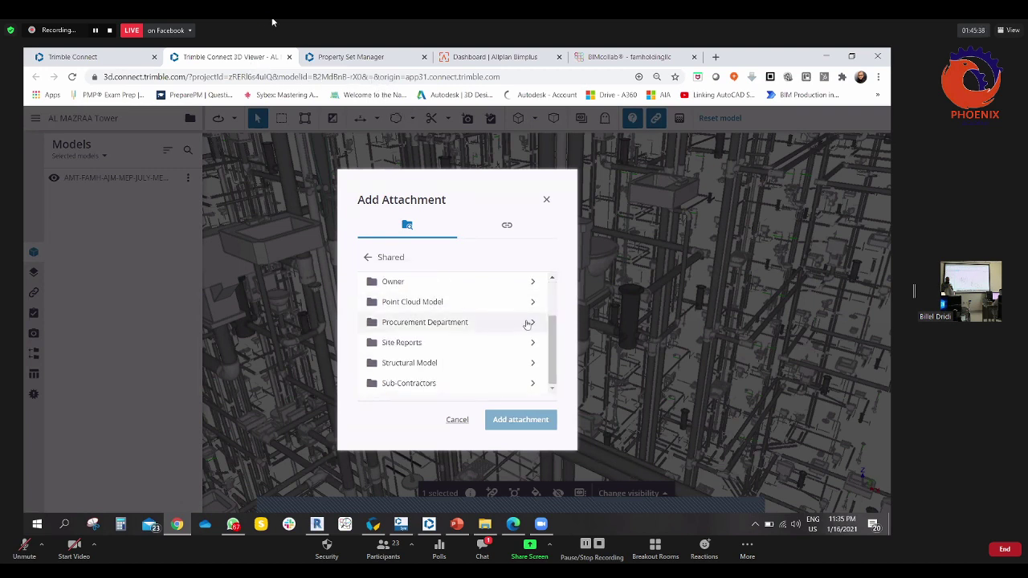
pyautogui.click(440, 324)
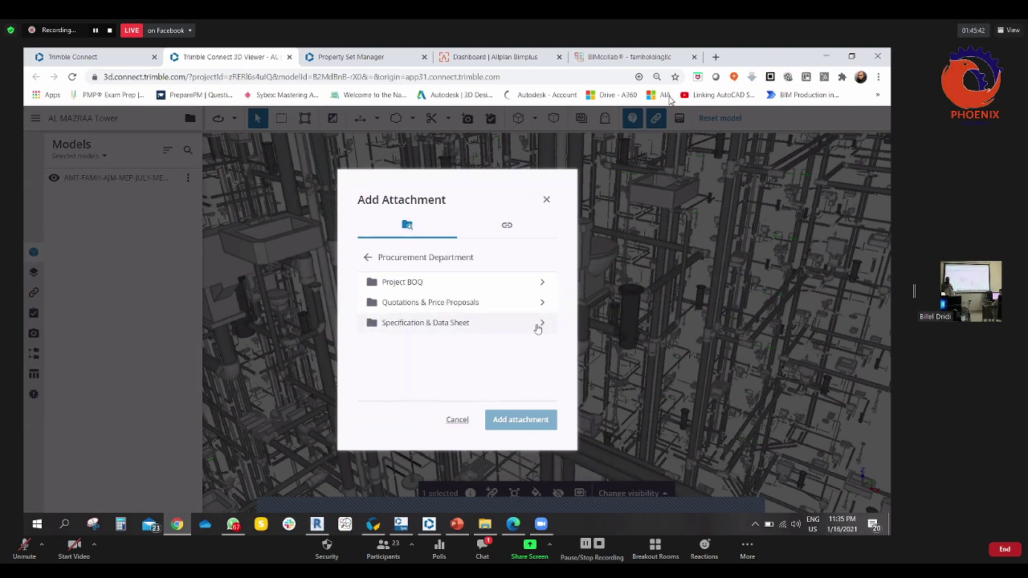
pyautogui.click(436, 325)
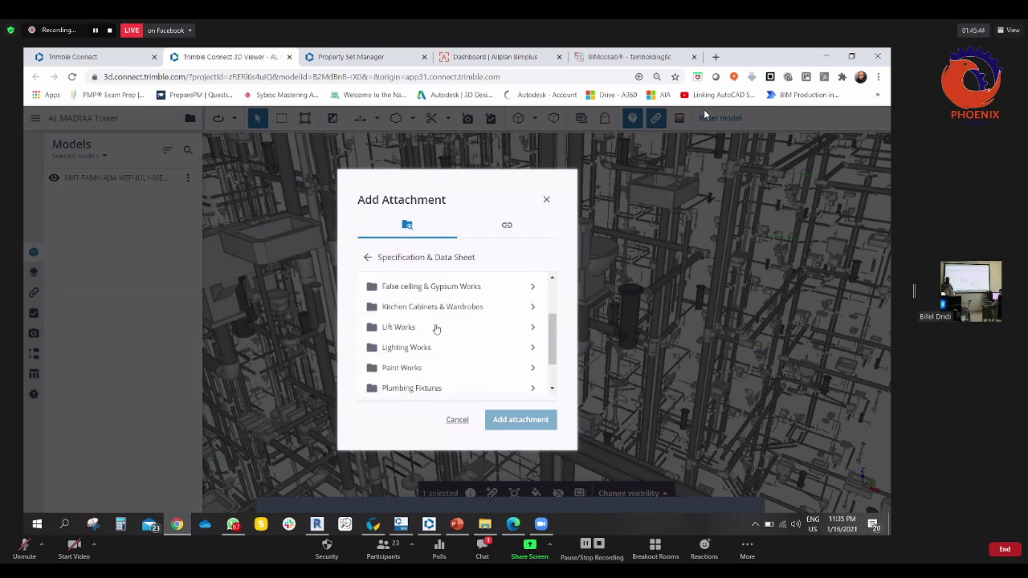
pyautogui.scroll(-2, 440, 361)
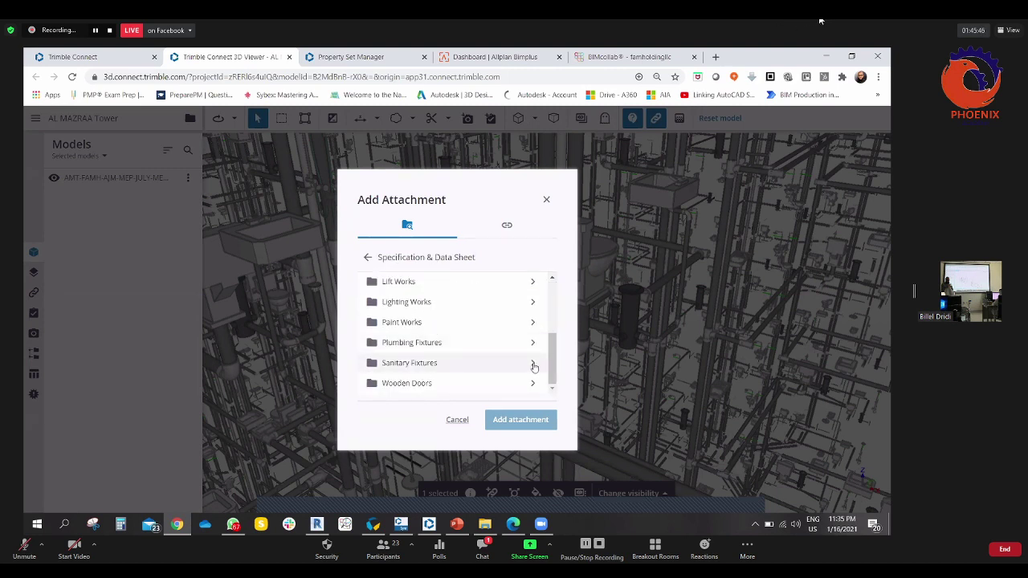
pyautogui.click(470, 362)
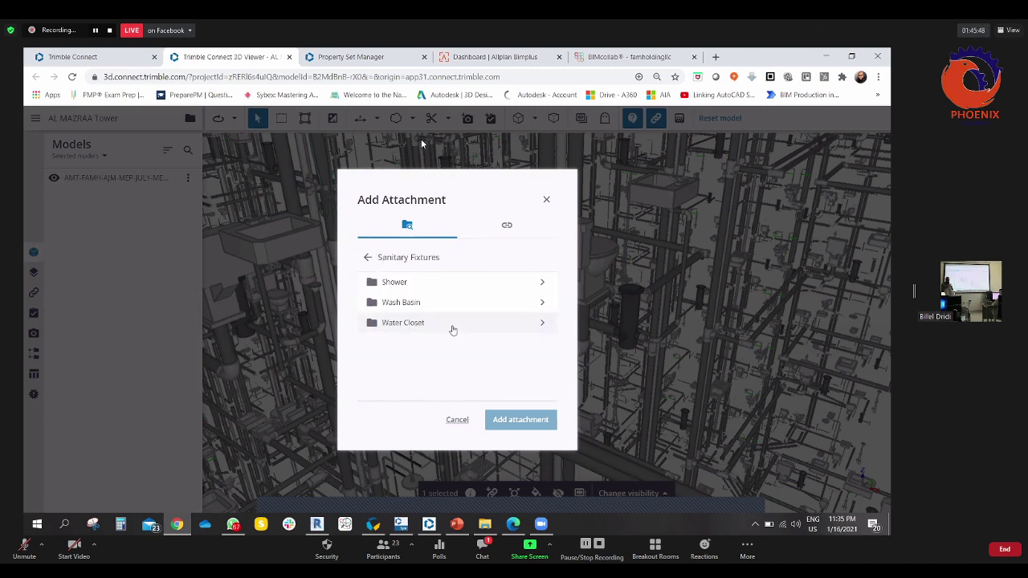
pyautogui.click(533, 324)
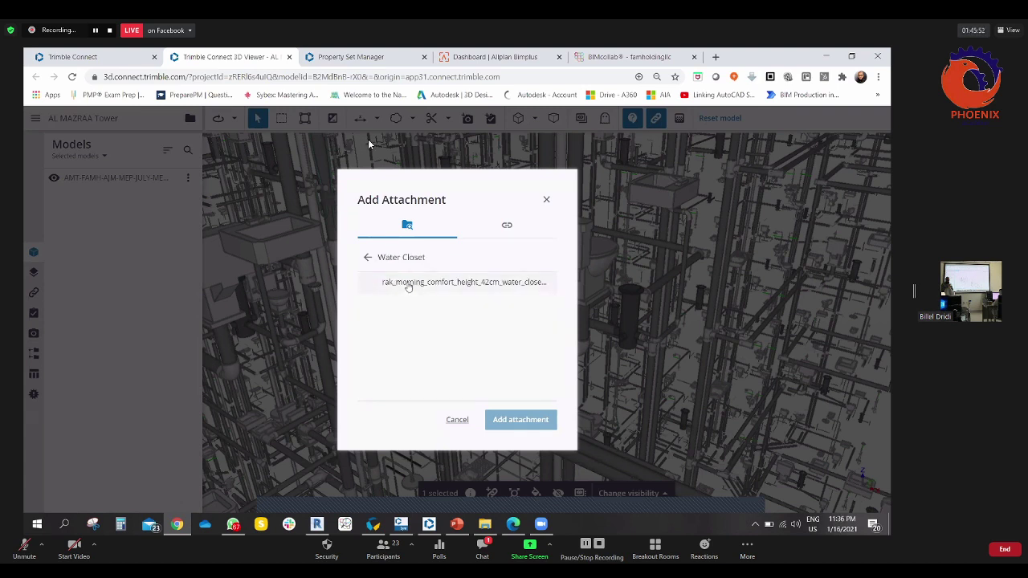
pyautogui.click(401, 285)
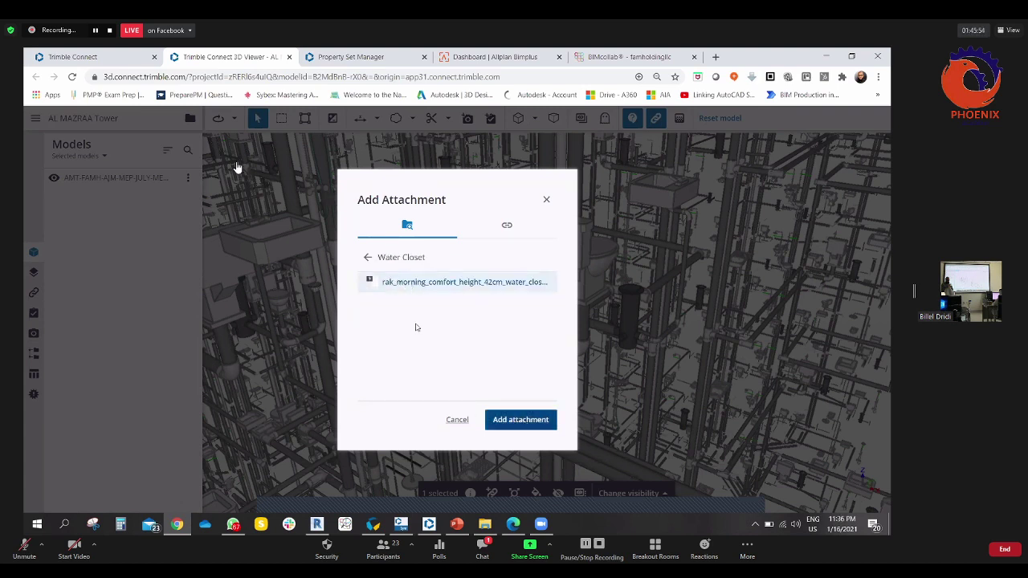
pyautogui.click(521, 419)
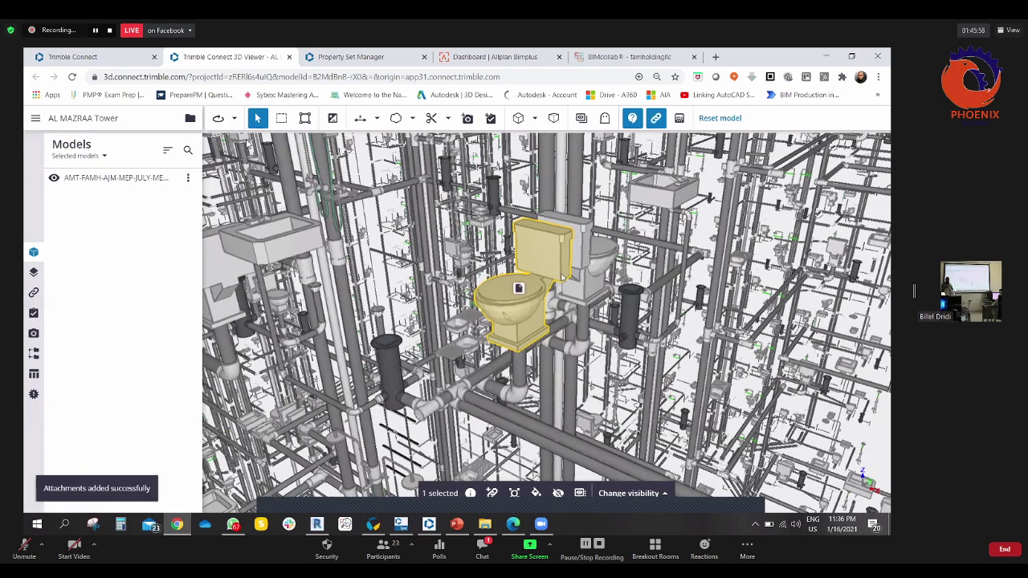
# - Zoom in on the water closet, select it, and open its attached rak_morning_comfort_height_42cm data sheet
pyautogui.scroll(-5, 456, 421)
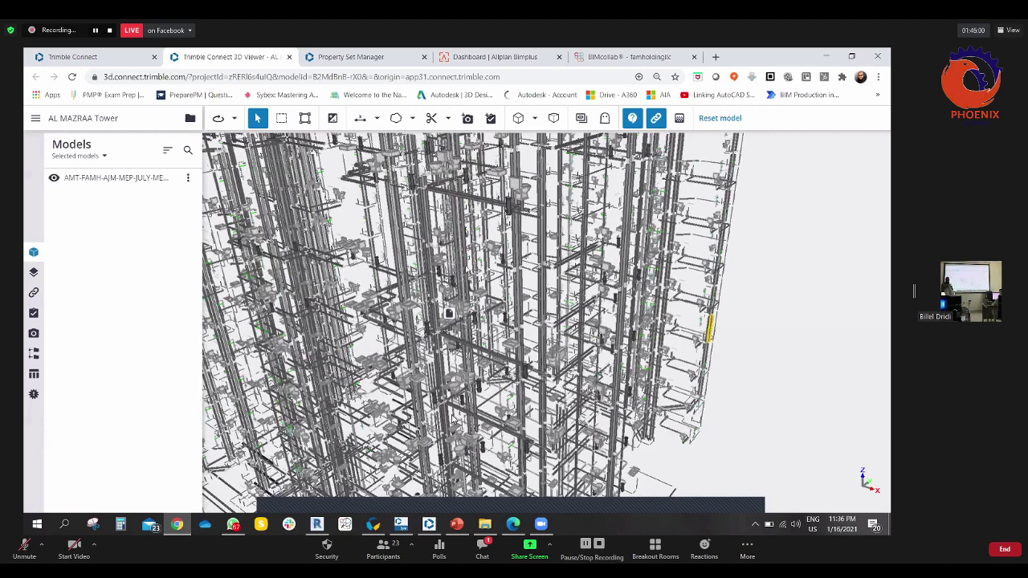
pyautogui.scroll(2, 451, 418)
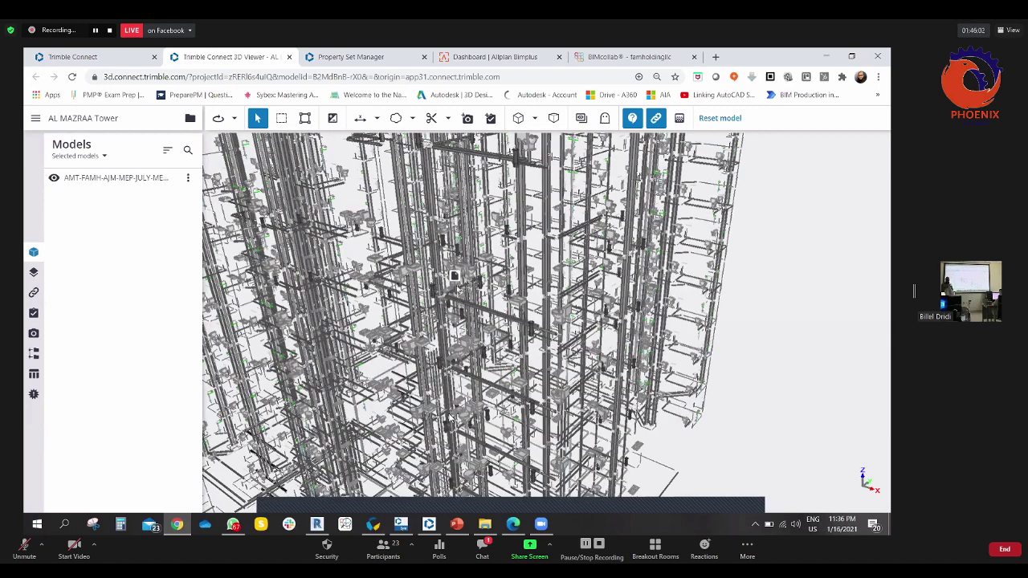
pyautogui.moveTo(451, 418); pyautogui.dragTo(416, 391)
pyautogui.moveTo(485, 306); pyautogui.dragTo(462, 329)
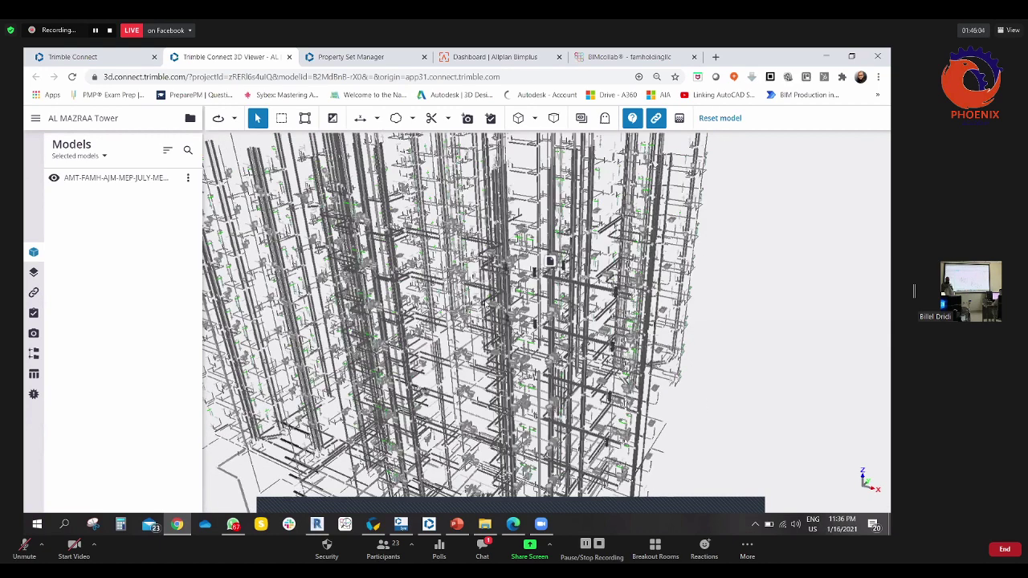
pyautogui.scroll(2, 485, 303)
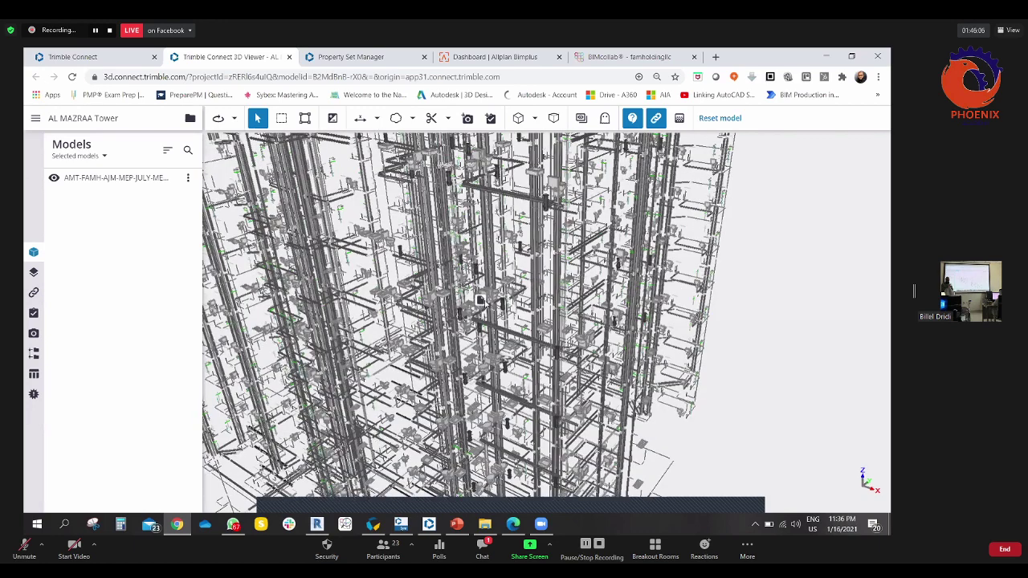
pyautogui.scroll(2, 485, 304)
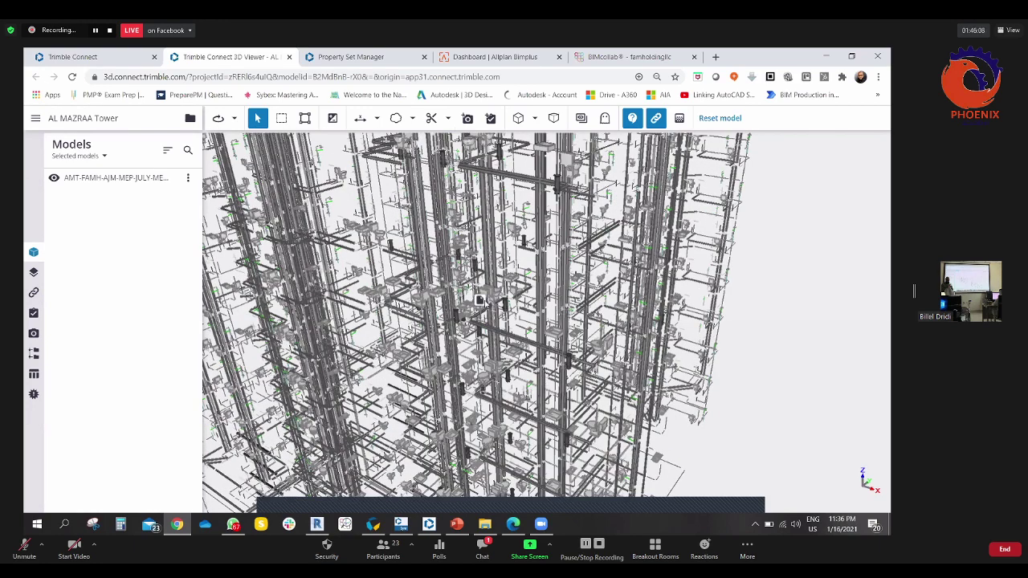
pyautogui.scroll(2, 485, 304)
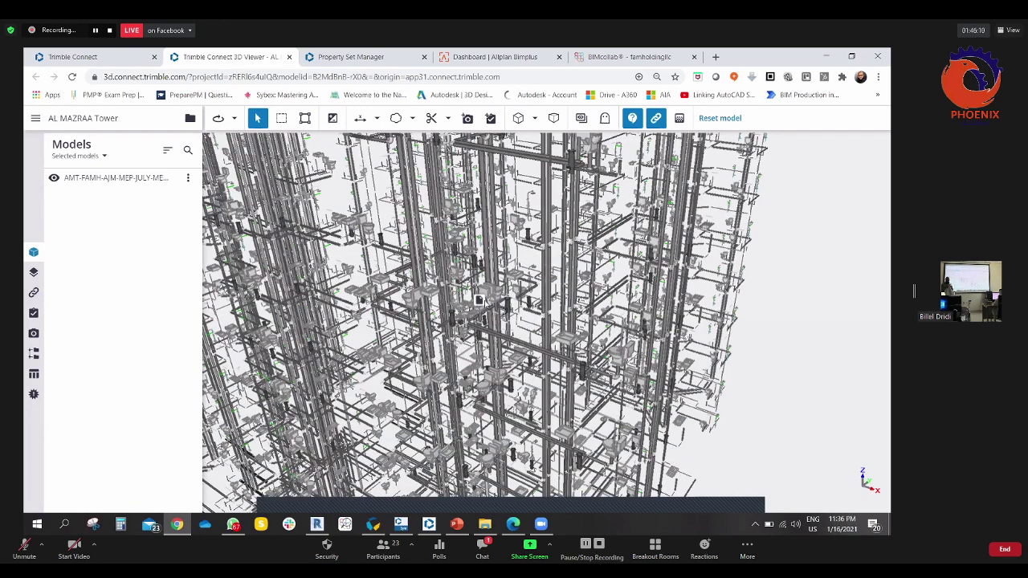
pyautogui.click(479, 299)
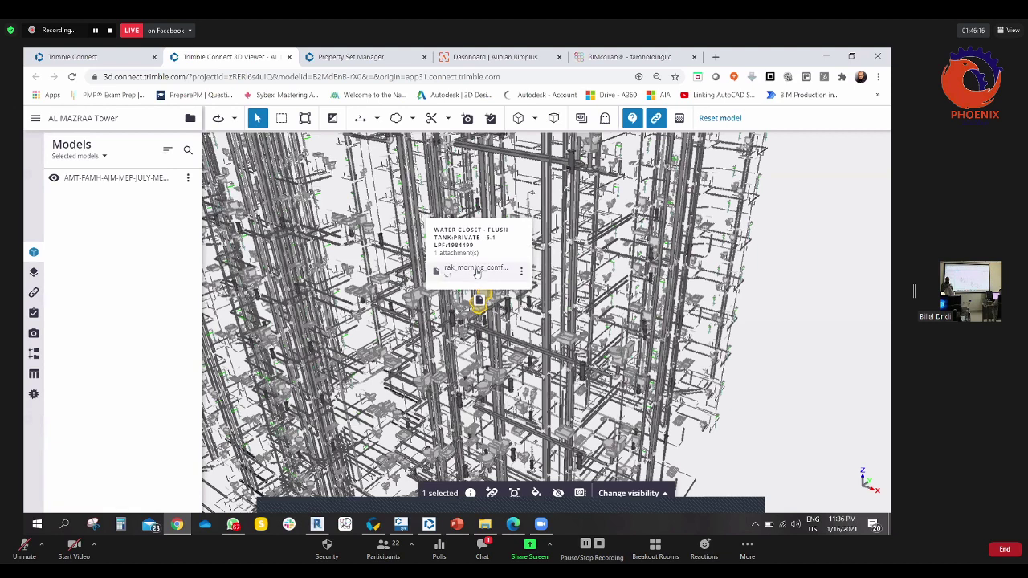
pyautogui.click(523, 274)
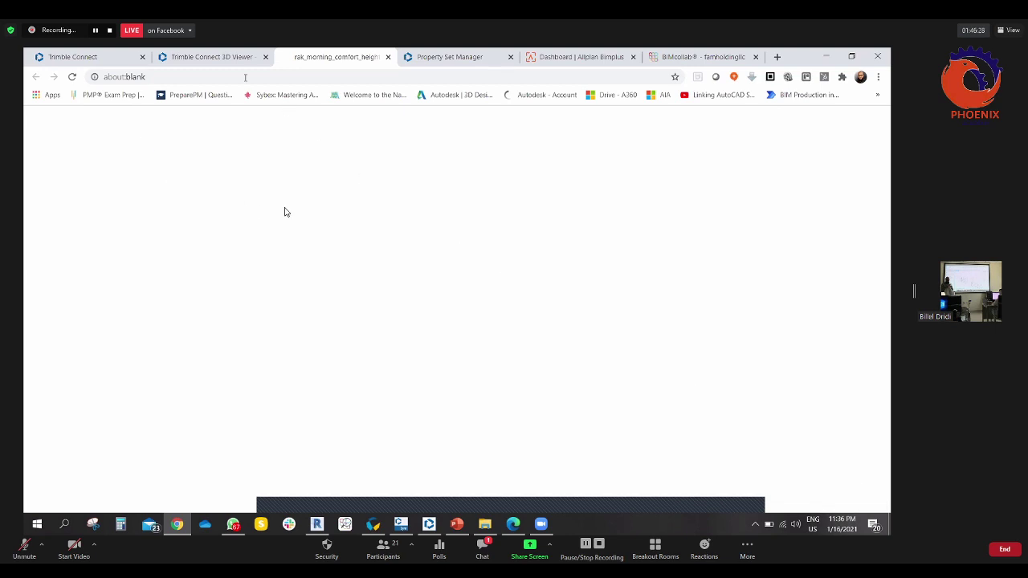
pyautogui.click(197, 62)
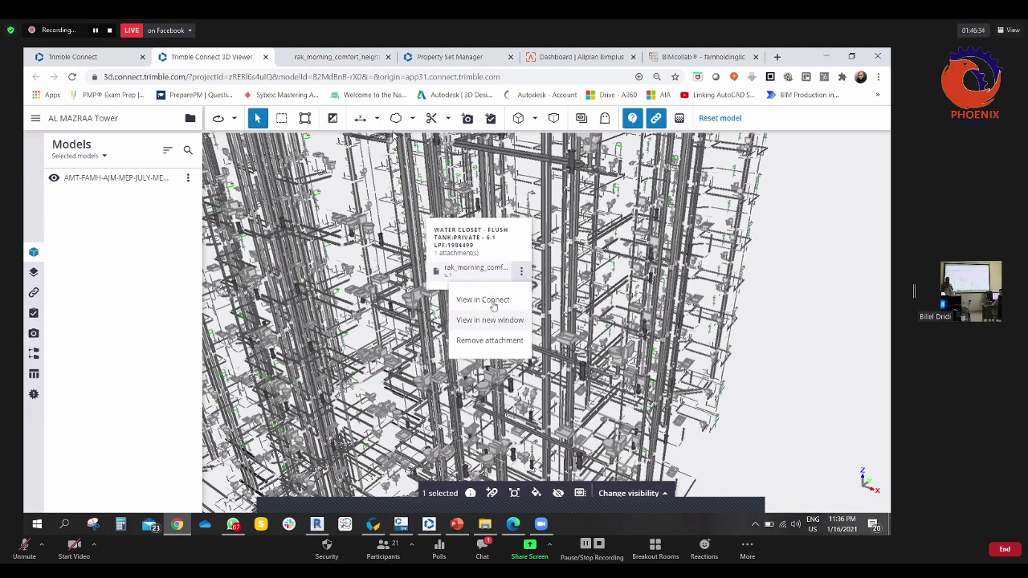
pyautogui.click(483, 299)
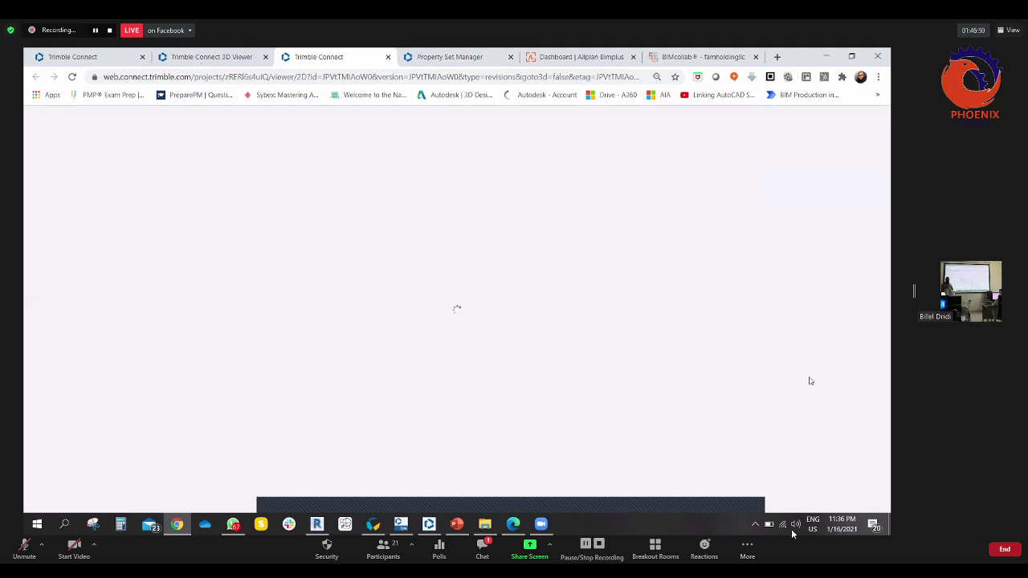
pyautogui.hotkey('ctrl', 'shift', 'Tab')
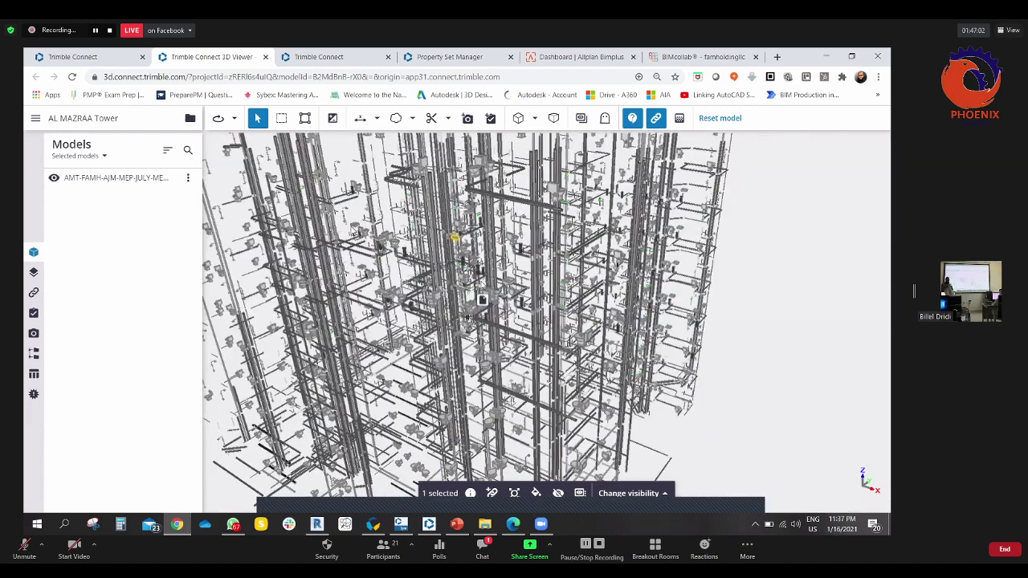
pyautogui.click(330, 56)
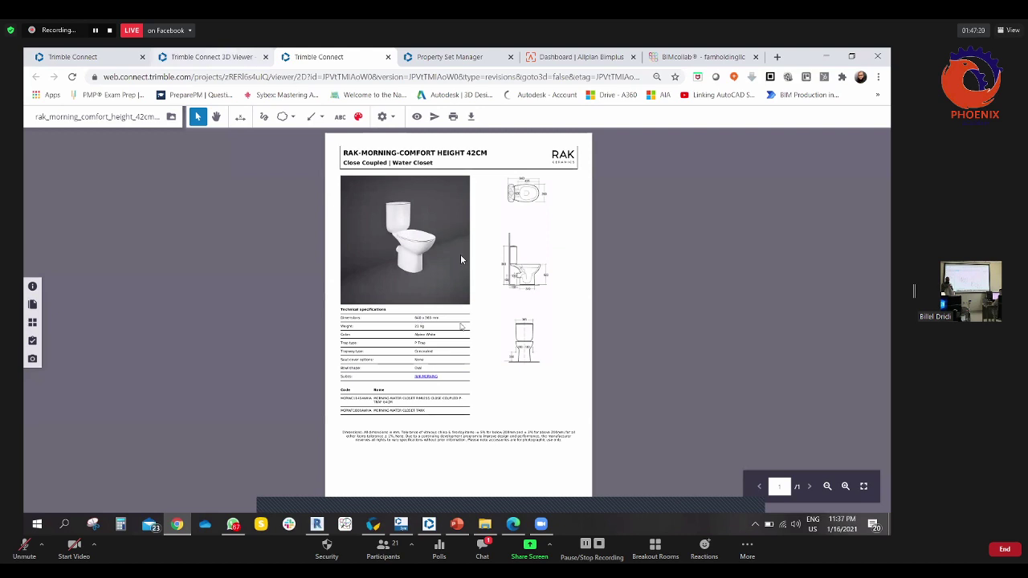
pyautogui.hotkey('ctrl', 'shift', 'Tab')
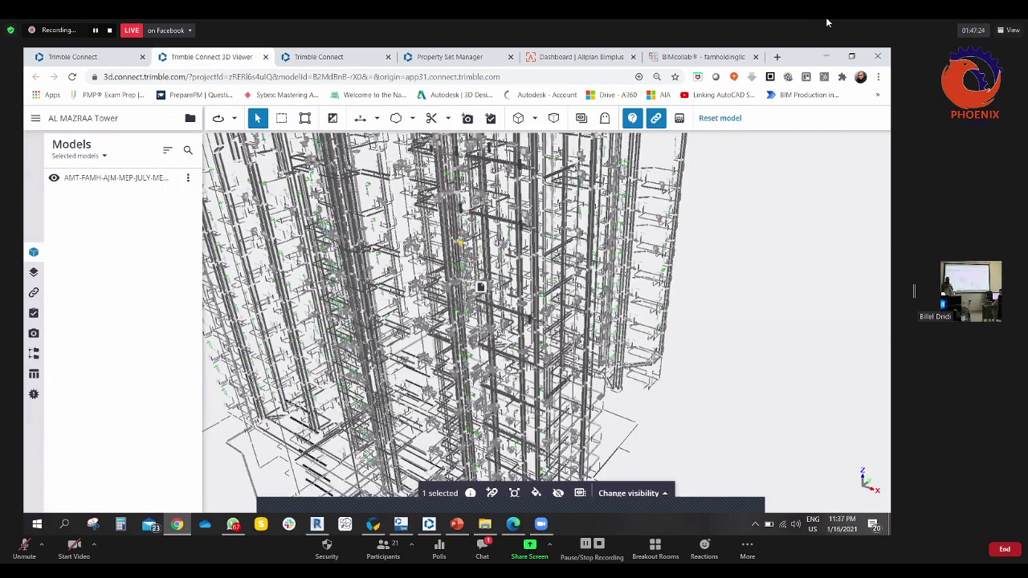
# - Deselect the water closet and reset the view to the whole AMT-FAMH-AJM-MEP-JULY tower
pyautogui.scroll(3, 481, 287)
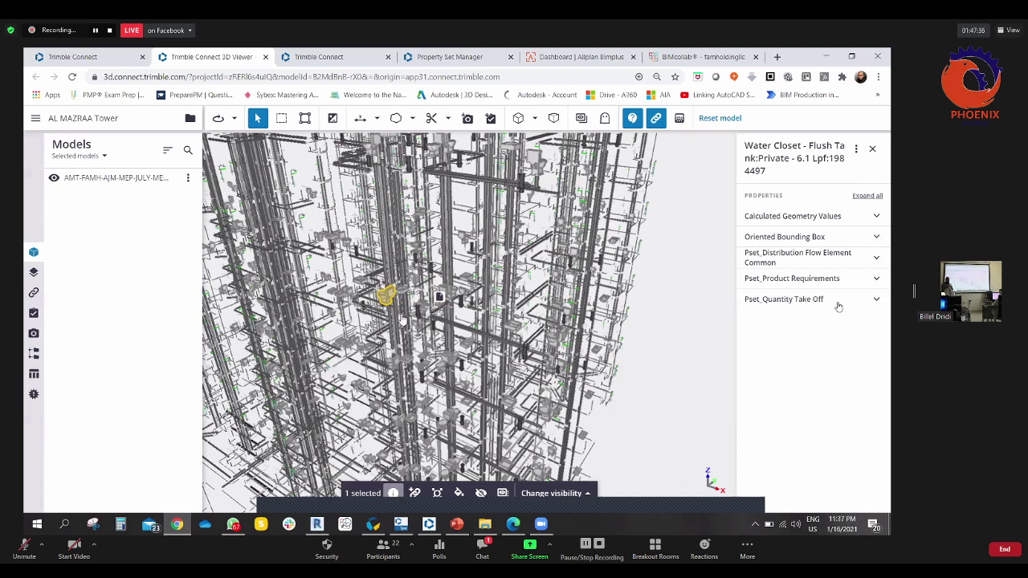
pyautogui.click(610, 452)
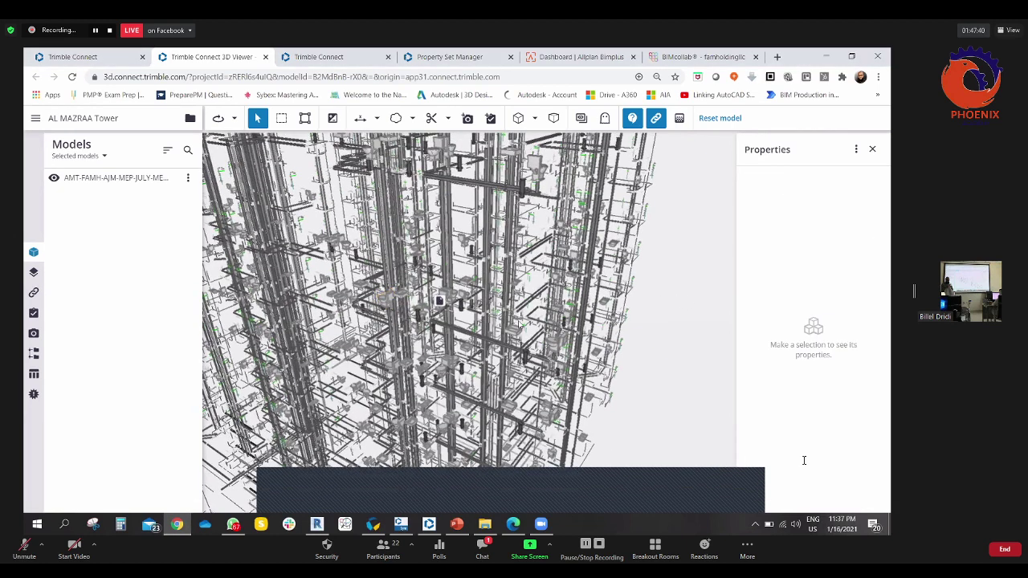
pyautogui.scroll(-3, 681, 475)
pyautogui.click(699, 117)
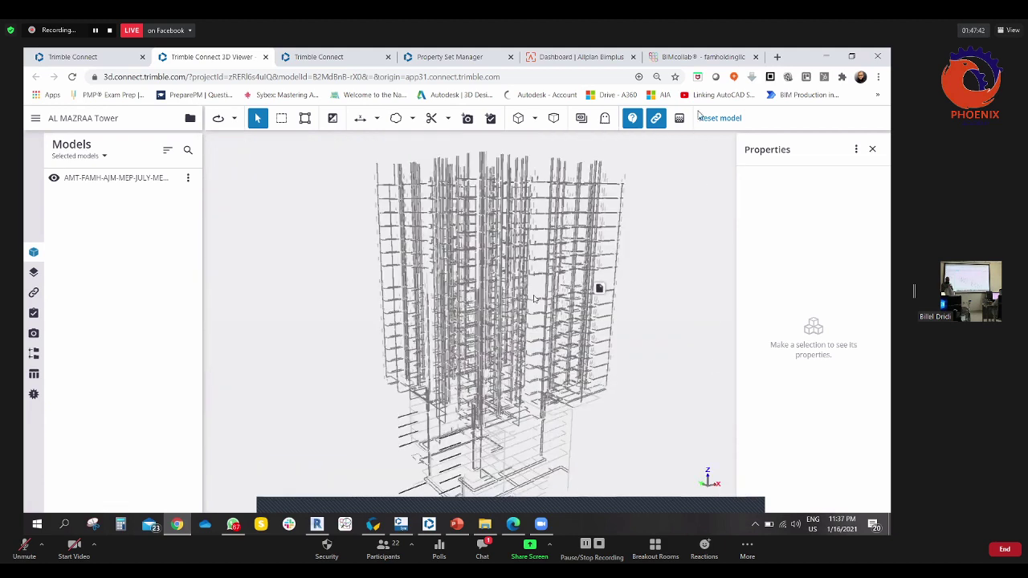
pyautogui.scroll(5, 494, 253)
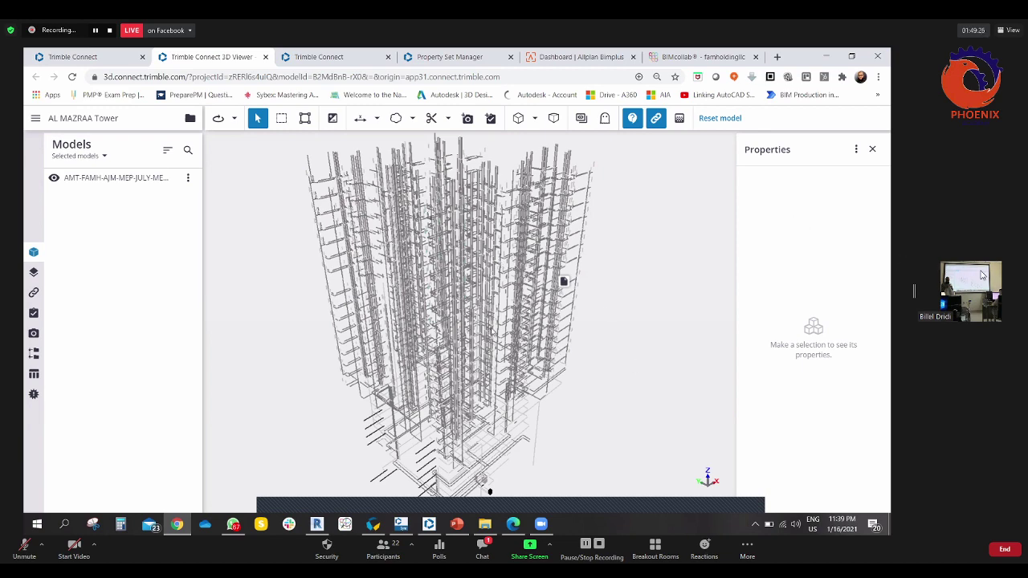
pyautogui.moveTo(514, 360); pyautogui.dragTo(510, 291)
pyautogui.scroll(-5, 540, 280)
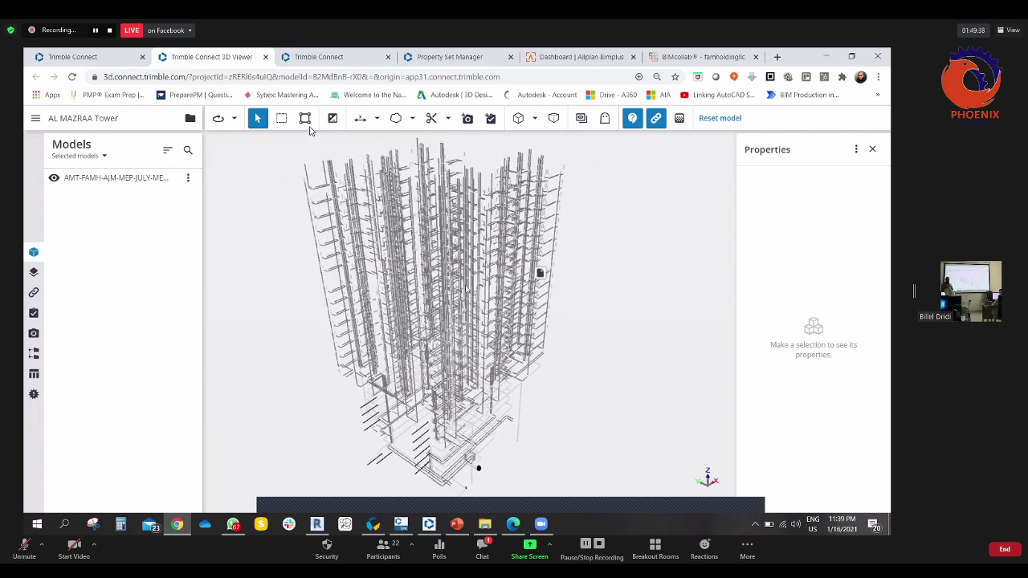
# - Group the Objects table's 38925 rows by Class, pick IFCFLOWTERMINAL, and colorize the model by class
pyautogui.click(34, 374)
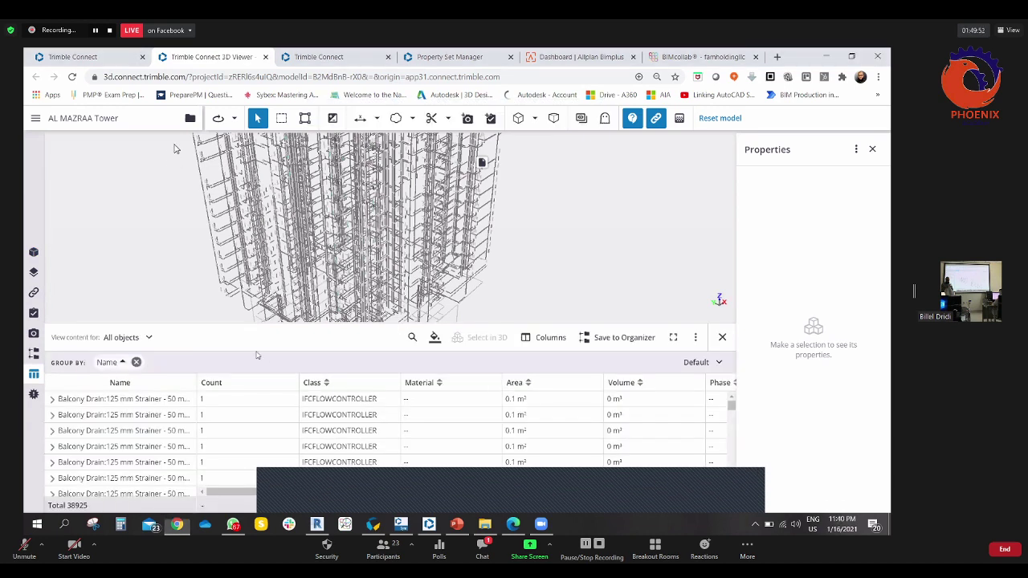
pyautogui.moveTo(313, 383); pyautogui.dragTo(248, 367)
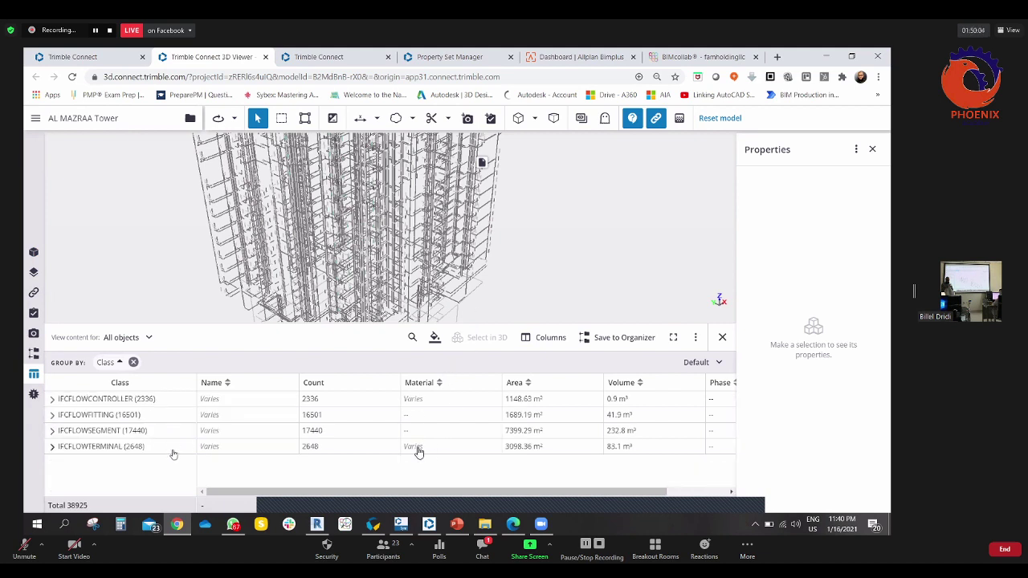
pyautogui.click(109, 449)
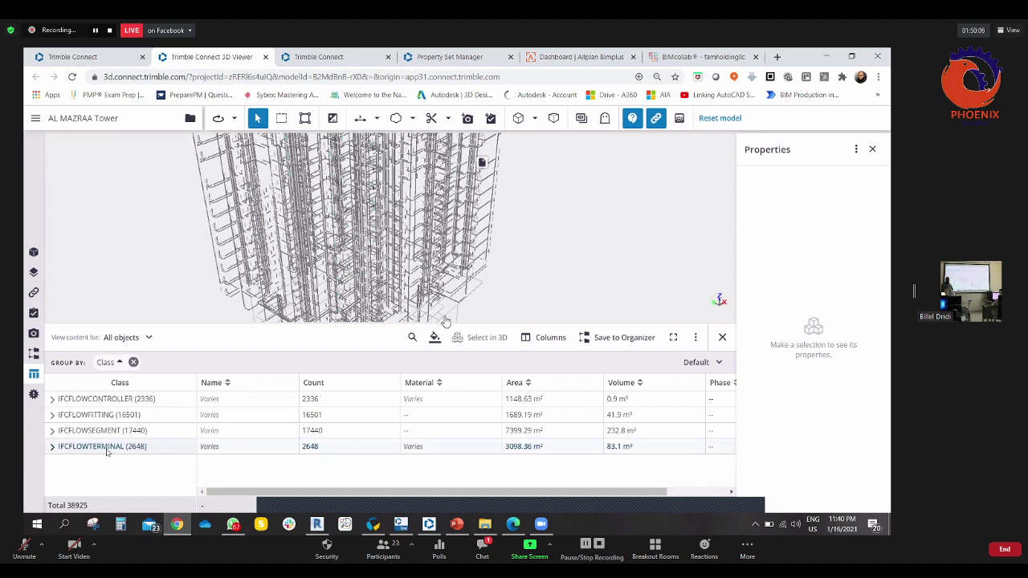
pyautogui.click(438, 339)
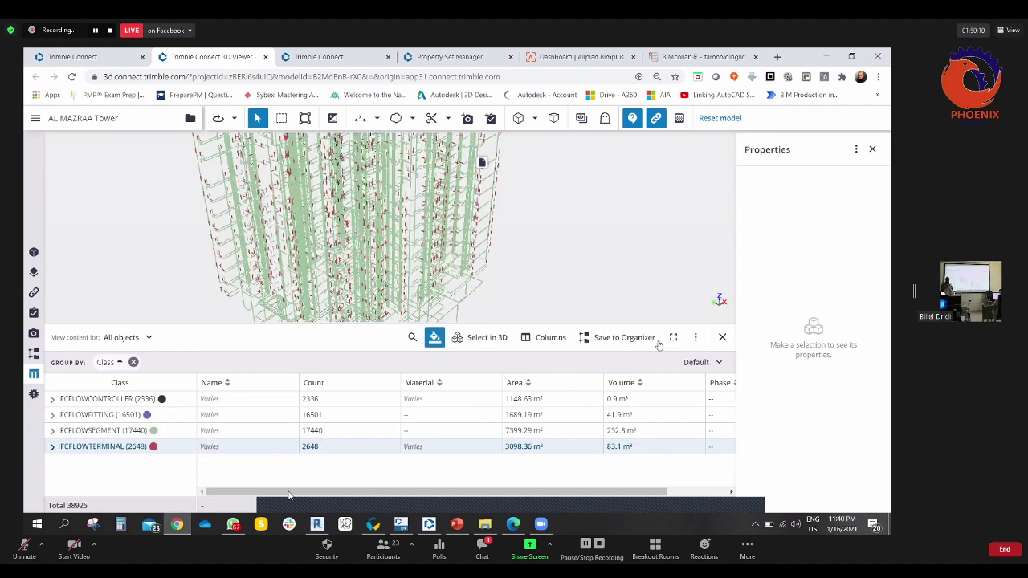
# - Select the 2648 IFCFLOWTERMINAL fixtures in 3D and inspect the red toilets, sinks and showers up close
pyautogui.click(488, 337)
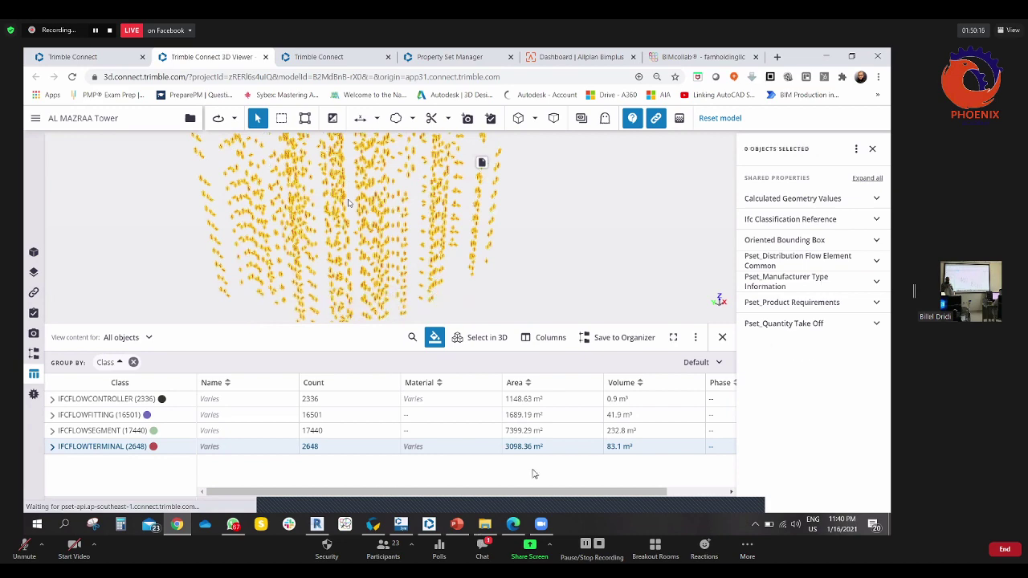
pyautogui.scroll(5, 280, 234)
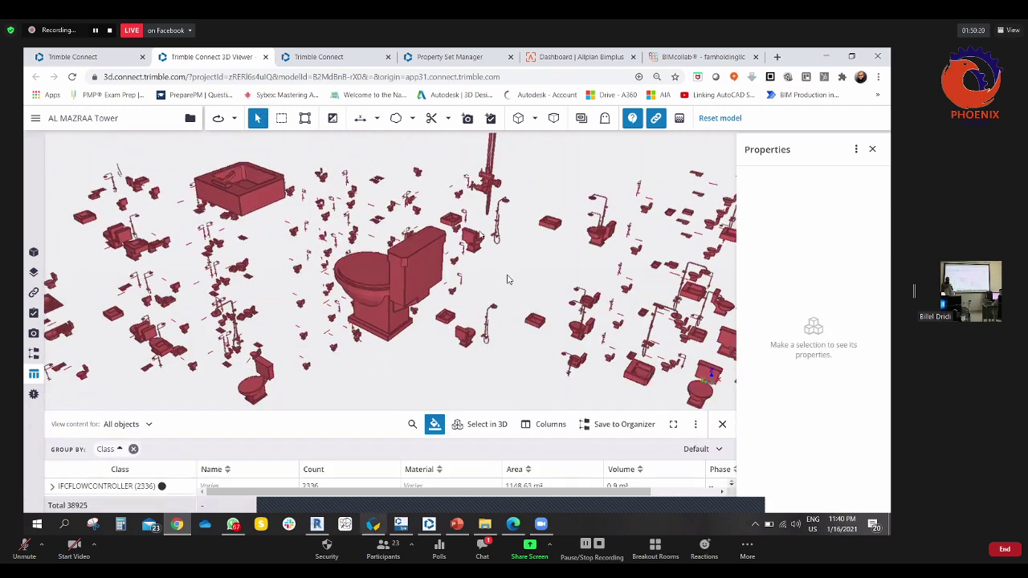
pyautogui.moveTo(411, 254); pyautogui.dragTo(603, 378)
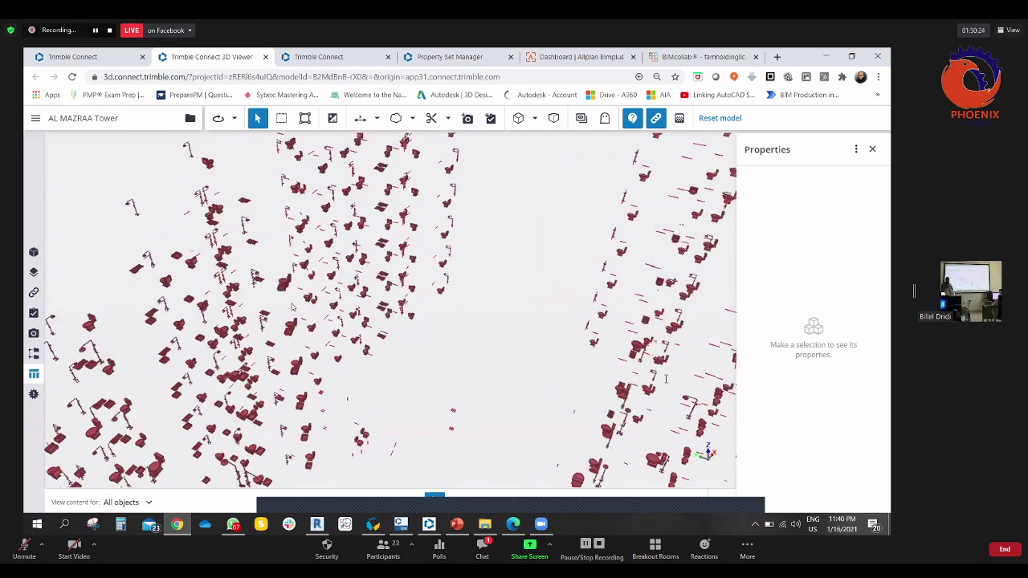
pyautogui.moveTo(666, 380); pyautogui.dragTo(871, 390)
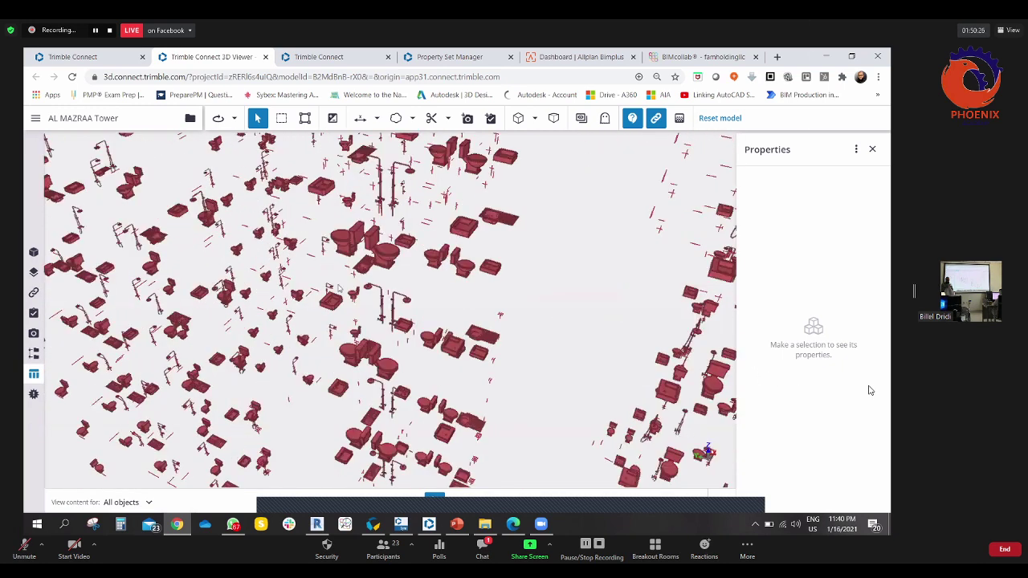
pyautogui.scroll(5, 338, 289)
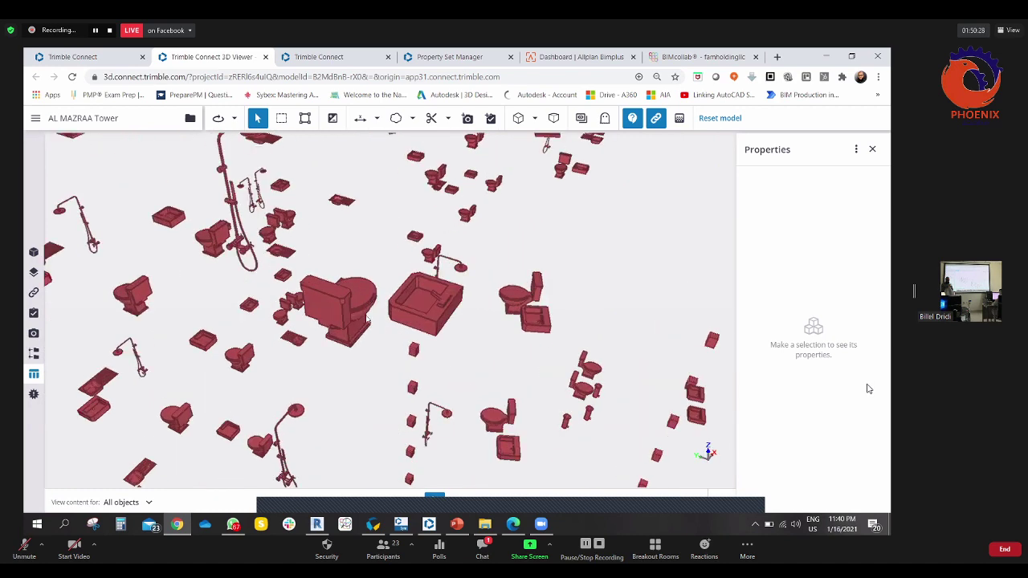
pyautogui.scroll(4, 345, 273)
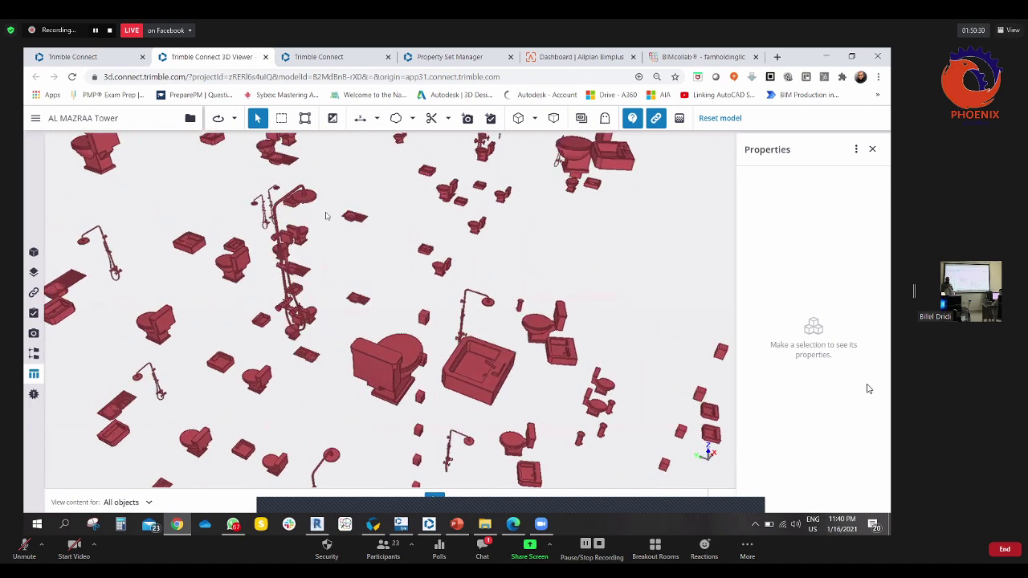
pyautogui.scroll(4, 326, 216)
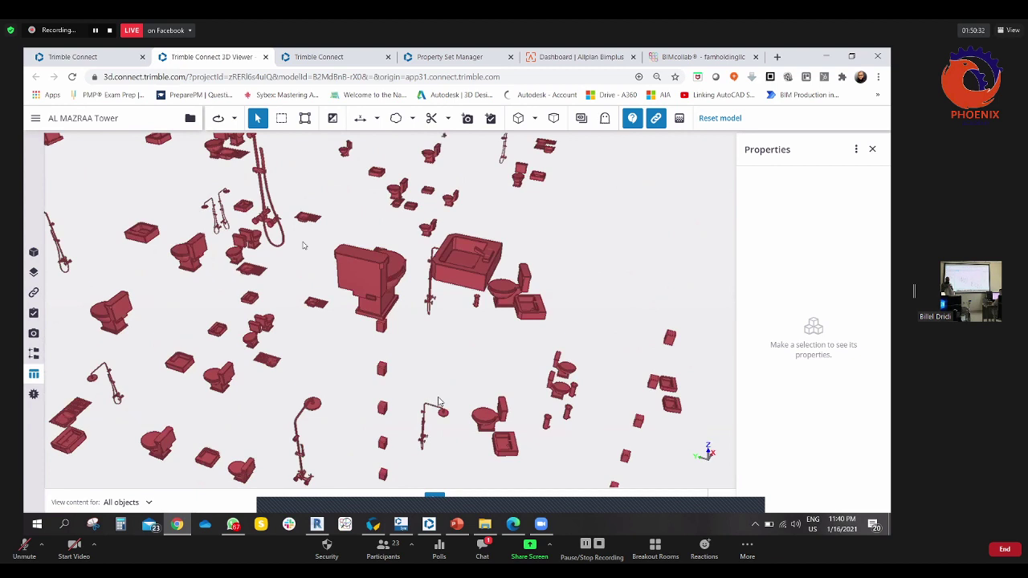
pyautogui.scroll(2, 303, 245)
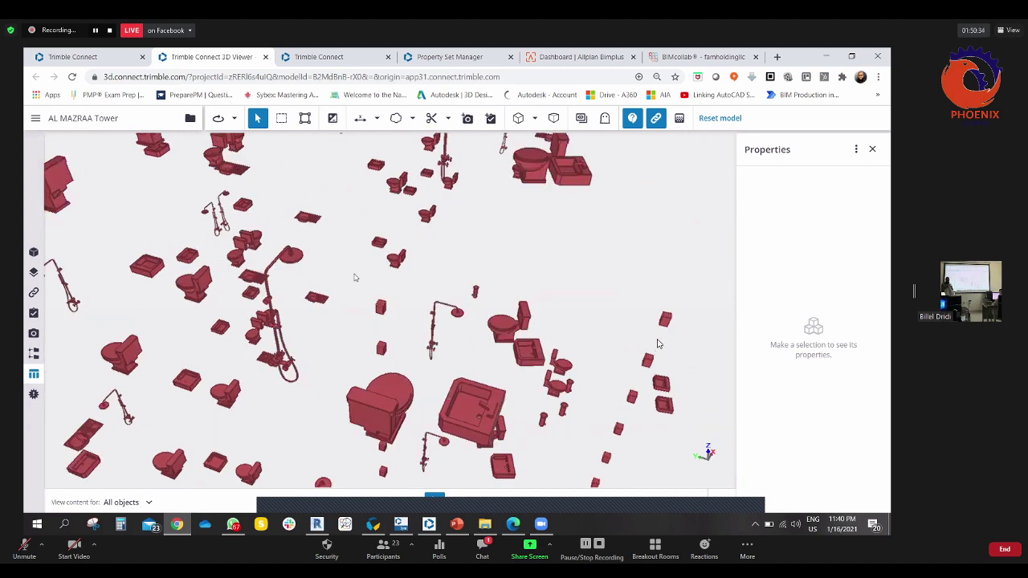
pyautogui.scroll(1, 402, 386)
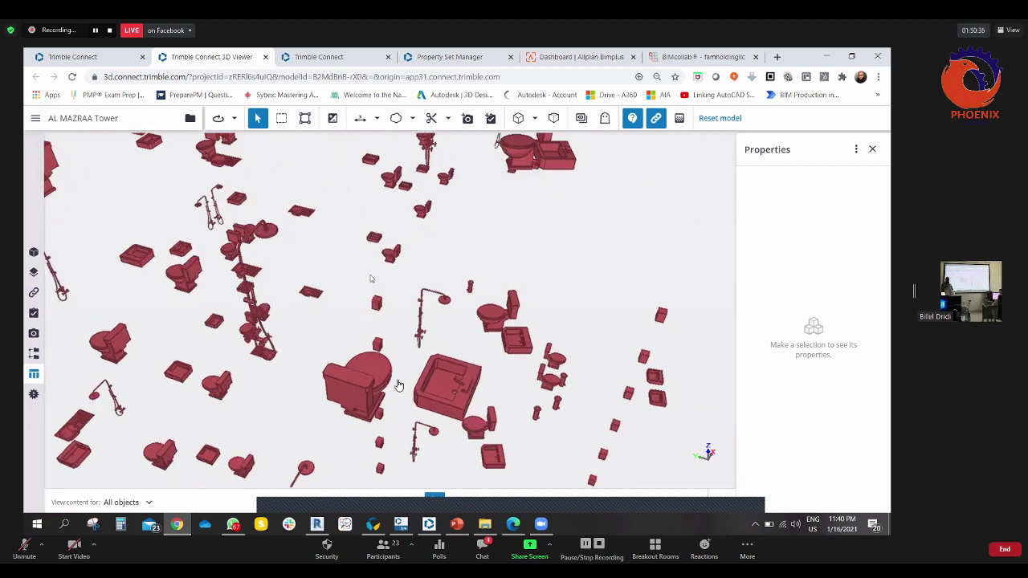
pyautogui.scroll(1, 446, 388)
pyautogui.scroll(-1, 329, 231)
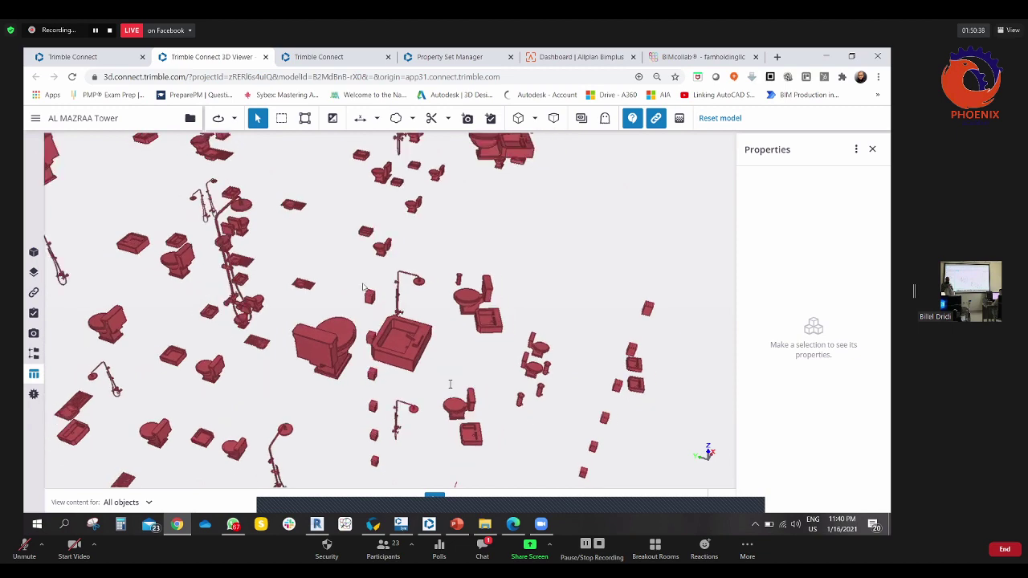
pyautogui.scroll(-1, 506, 345)
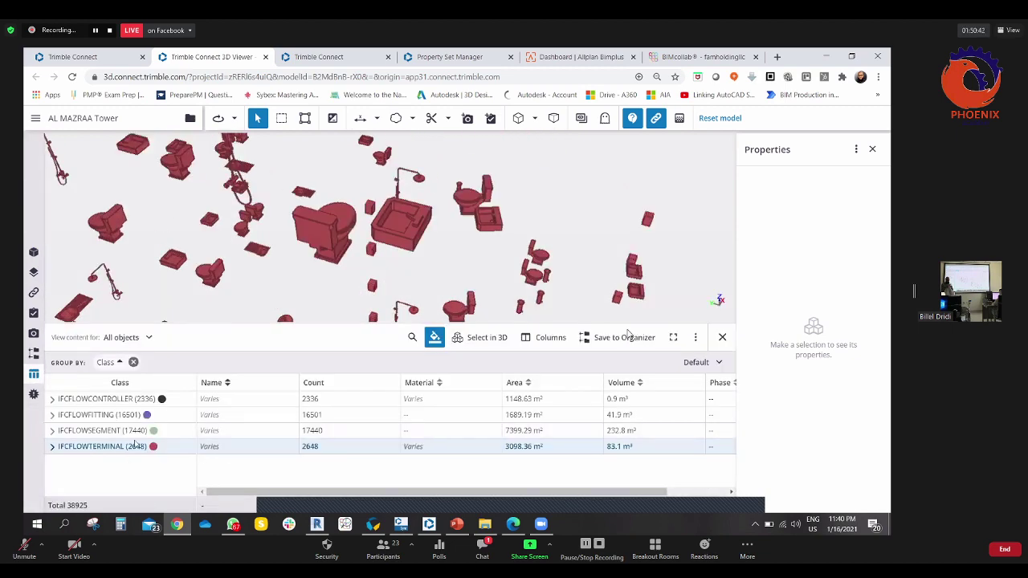
# - Turn off class colouring, select the 17440 IFCFLOWSEGMENT objects in 3D, and colorize that group green
pyautogui.click(441, 341)
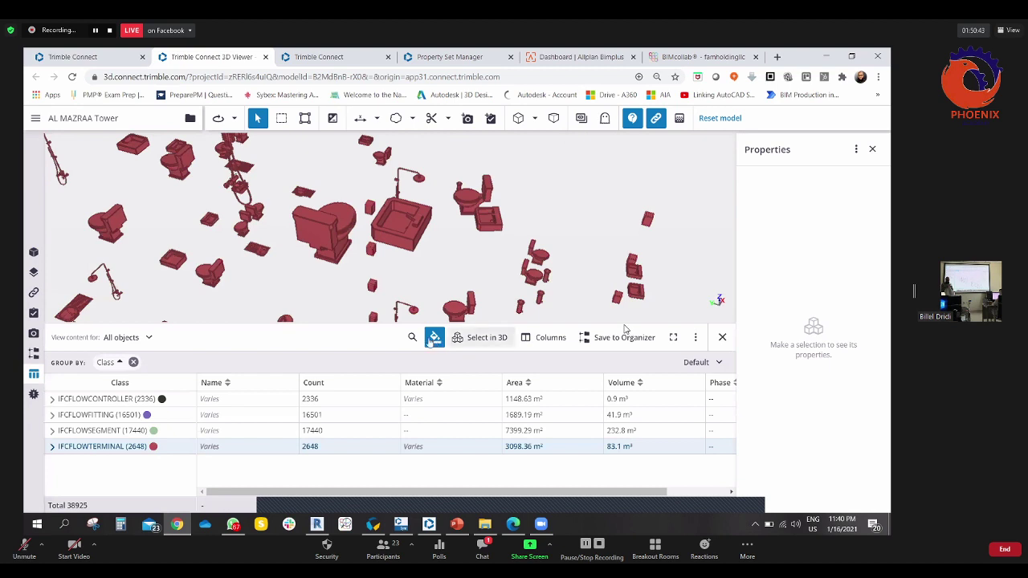
pyautogui.click(91, 431)
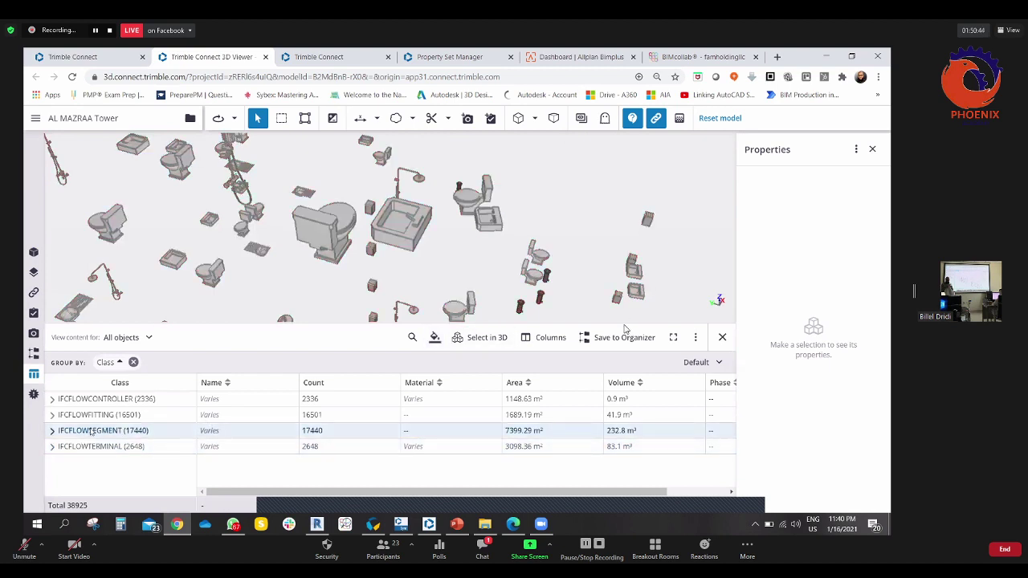
pyautogui.click(472, 339)
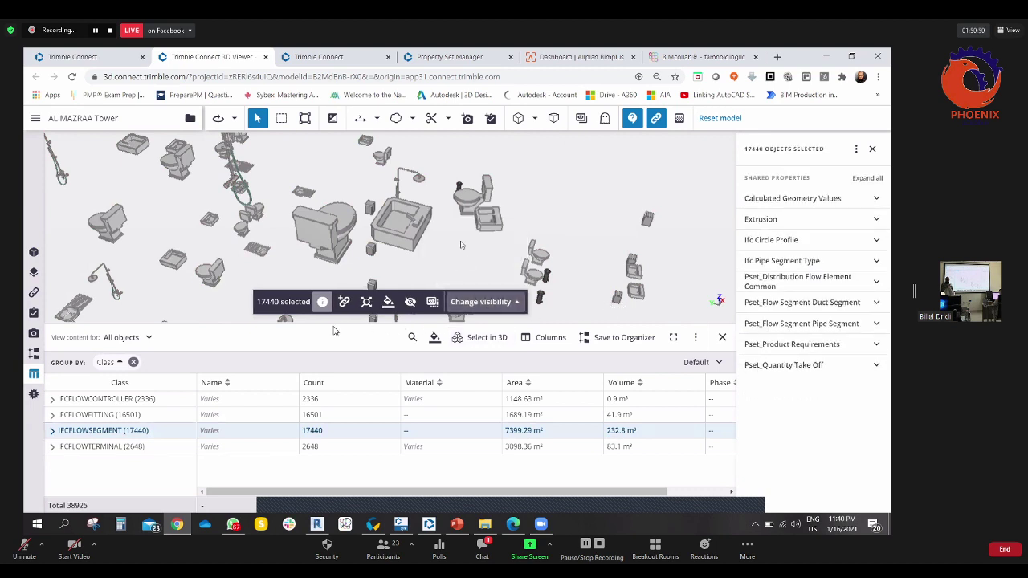
pyautogui.rightClick(132, 414)
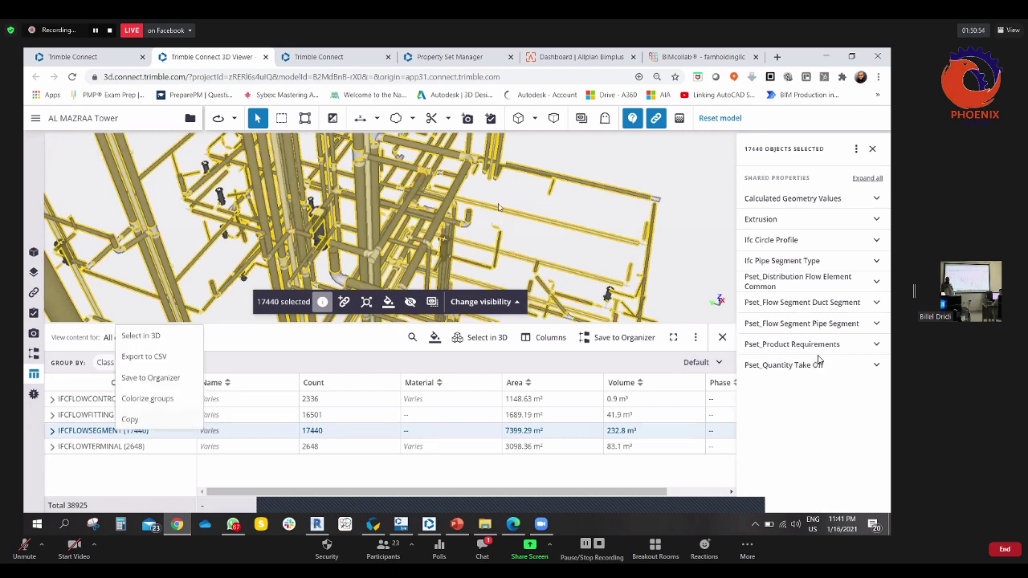
pyautogui.moveTo(499, 207); pyautogui.dragTo(370, 180)
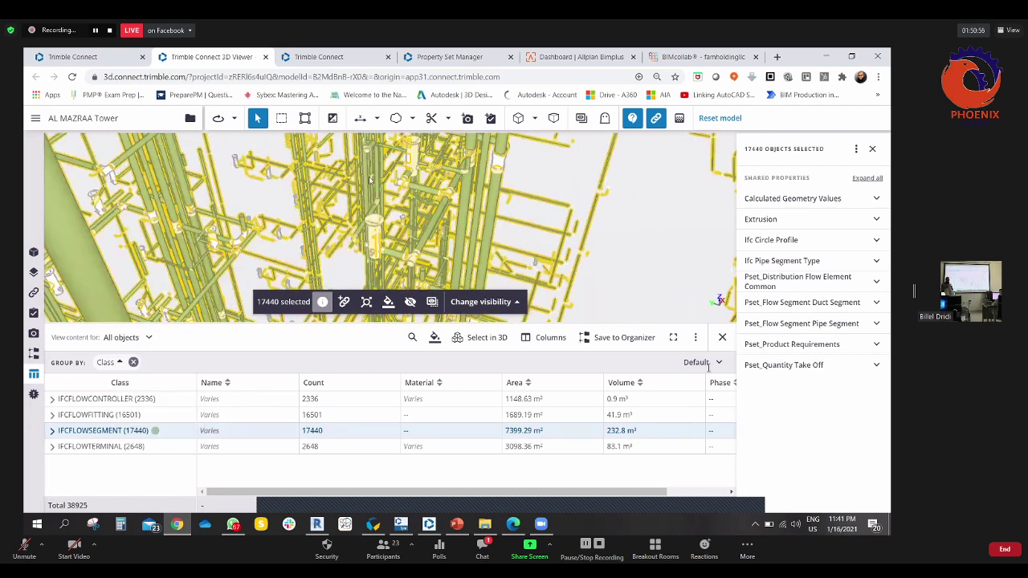
pyautogui.scroll(3, 370, 180)
pyautogui.scroll(-3, 322, 210)
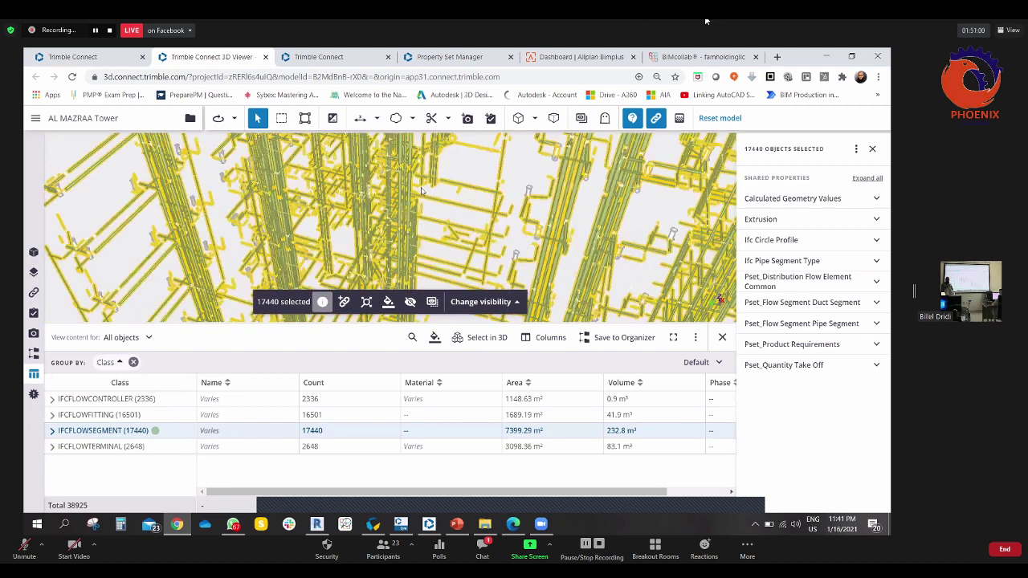
# - Clear the selection, orbit the whole tower, and bring up the IFCFLOWFITTING group's options
pyautogui.click(424, 192)
pyautogui.moveTo(424, 191); pyautogui.dragTo(402, 207)
pyautogui.scroll(-3, 402, 207)
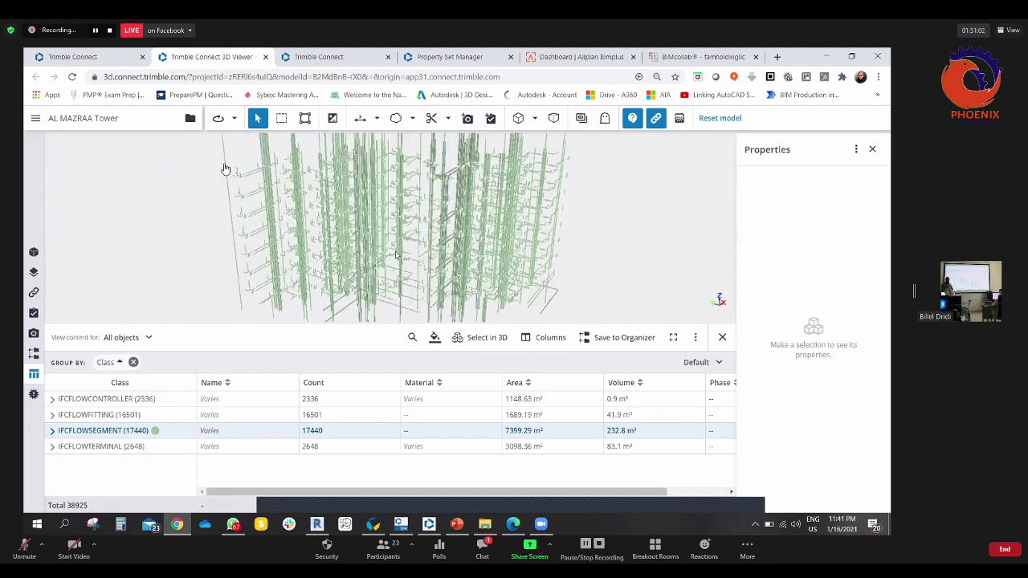
pyautogui.moveTo(208, 212); pyautogui.dragTo(353, 233)
pyautogui.click(93, 418)
pyautogui.rightClick(93, 418)
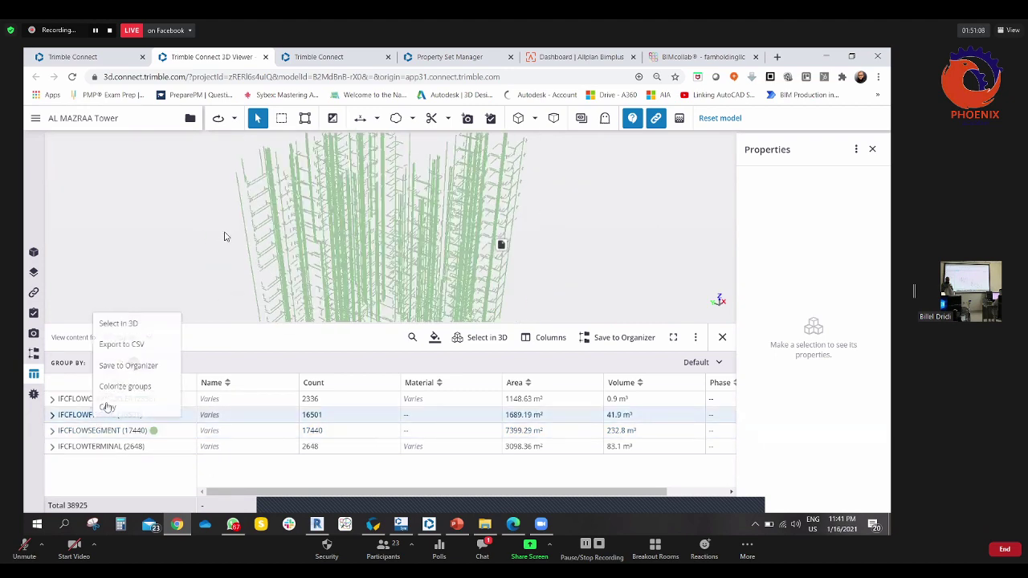
# - Colour the IFCFLOWFITTING group and remove the IFCFLOWSEGMENT group's colour
pyautogui.click(106, 386)
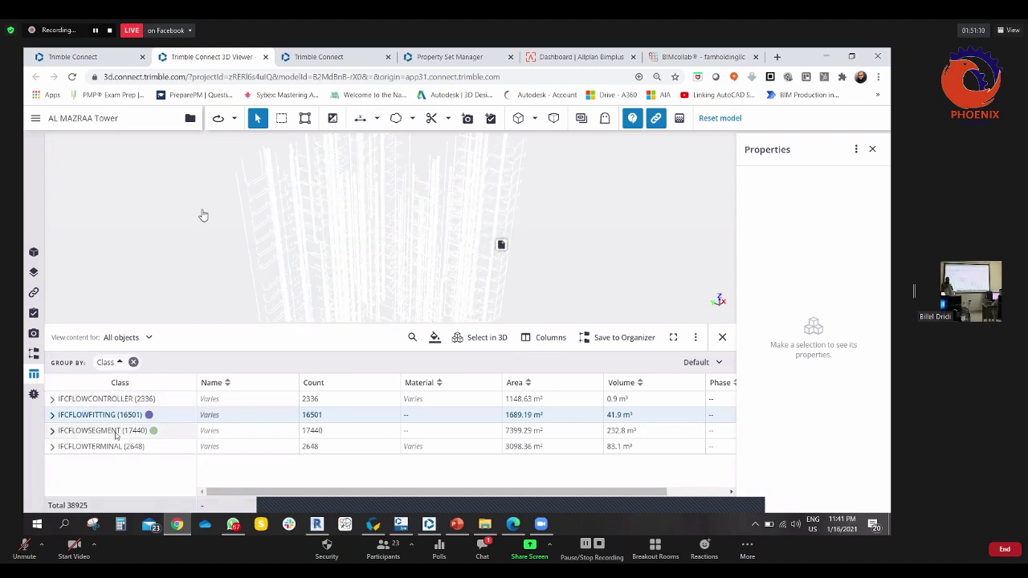
pyautogui.click(112, 432)
pyautogui.rightClick(113, 431)
pyautogui.click(140, 404)
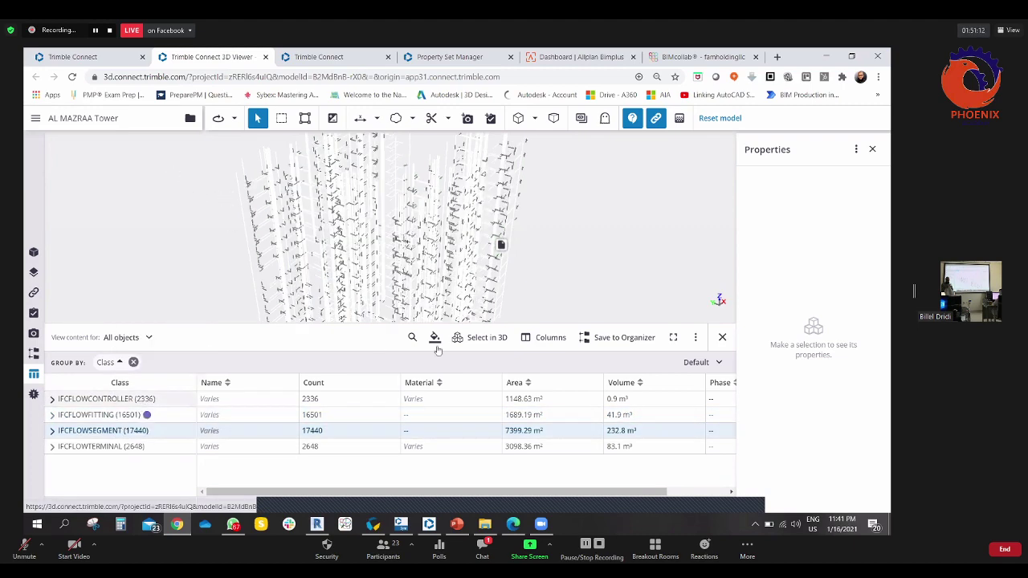
# - Isolate a single pipe's layers, then select the 16501 IFCFLOWFITTING objects in 3D and isolate them
pyautogui.click(501, 245)
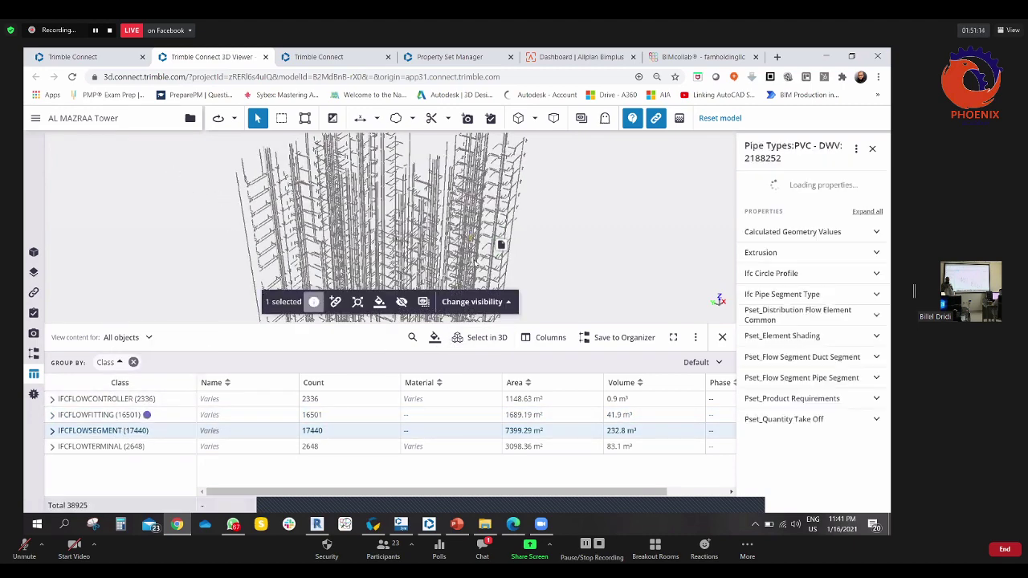
pyautogui.click(474, 301)
pyautogui.click(439, 254)
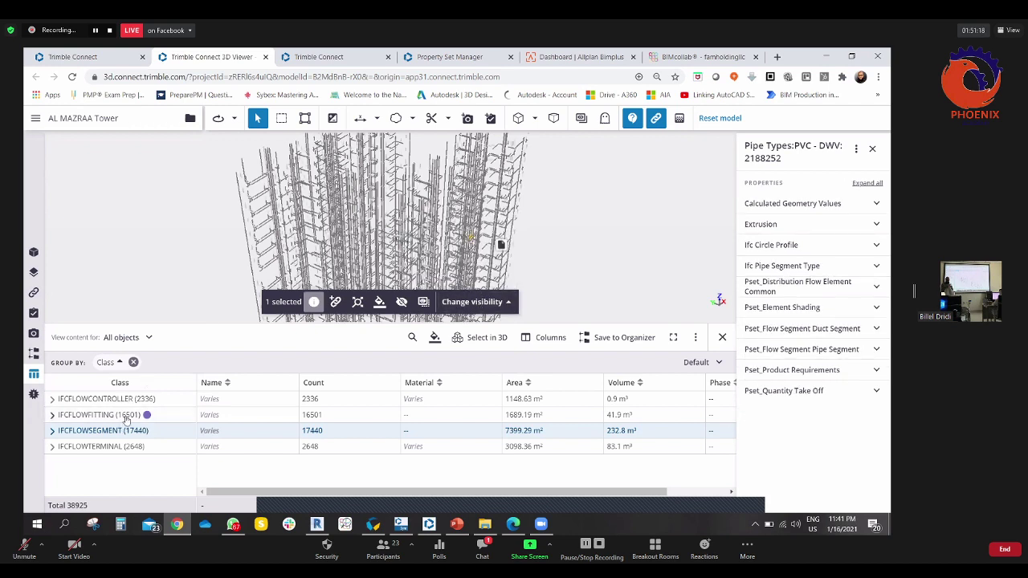
pyautogui.click(125, 417)
pyautogui.click(501, 344)
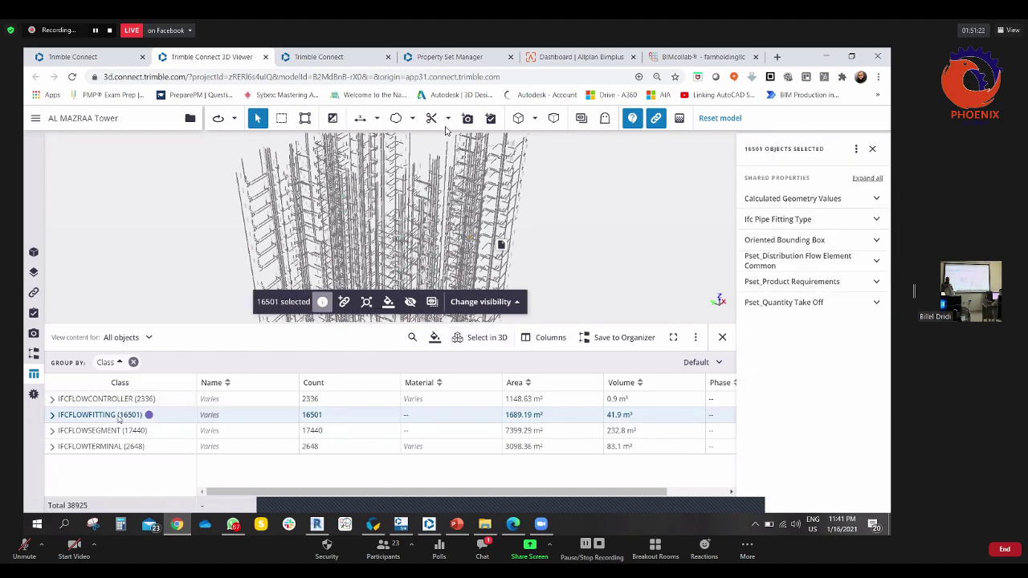
pyautogui.scroll(5, 294, 293)
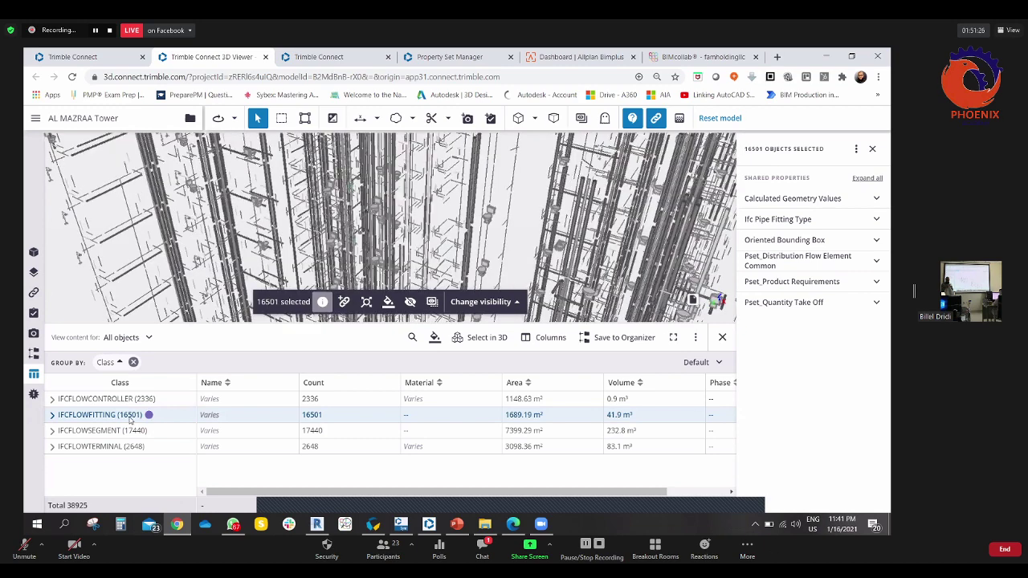
pyautogui.click(485, 302)
pyautogui.click(450, 252)
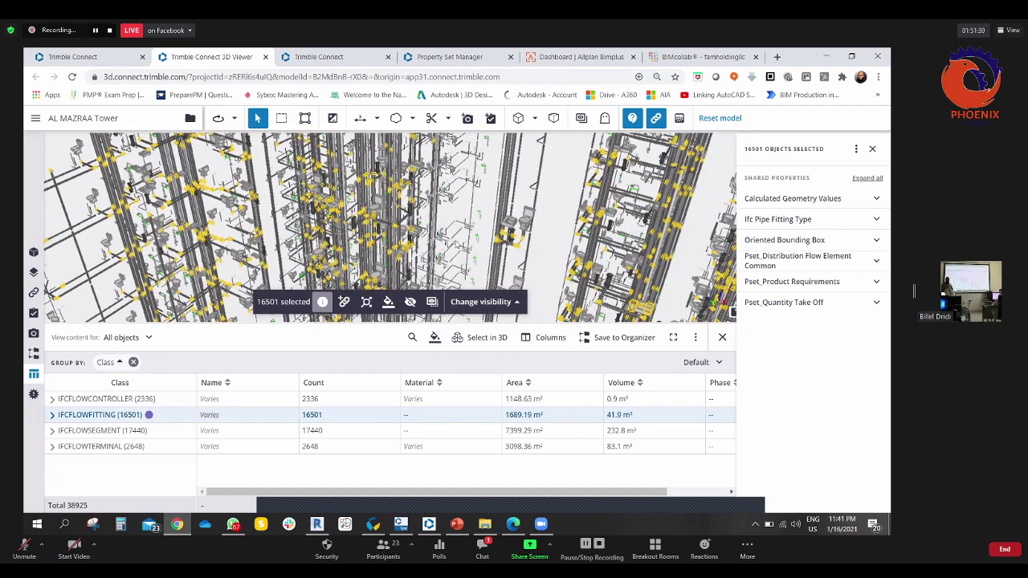
# - Reselect the 16501 fittings, unisolate all layers, and clear the selection
pyautogui.click(480, 302)
pyautogui.click(452, 252)
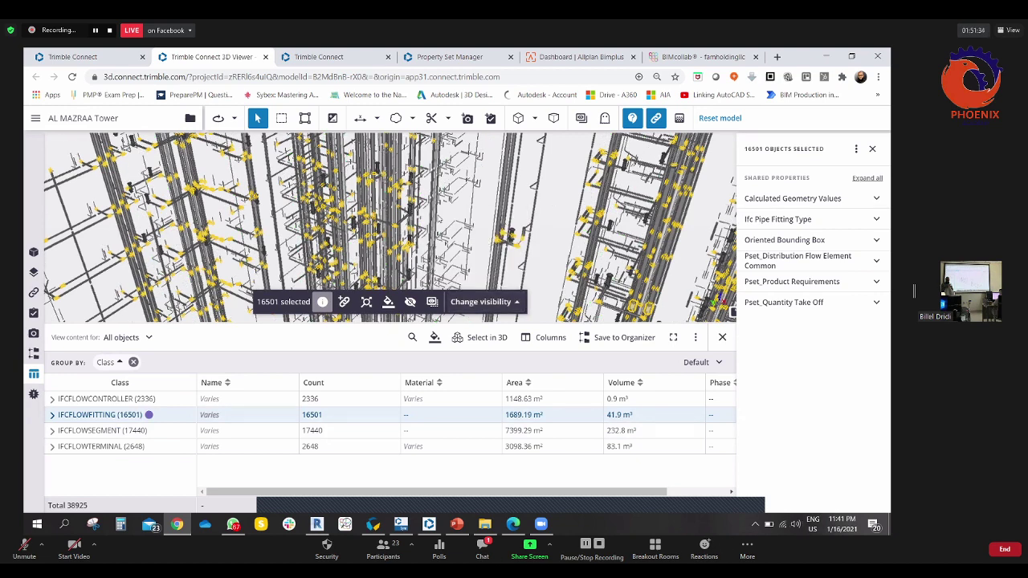
pyautogui.press('Escape')
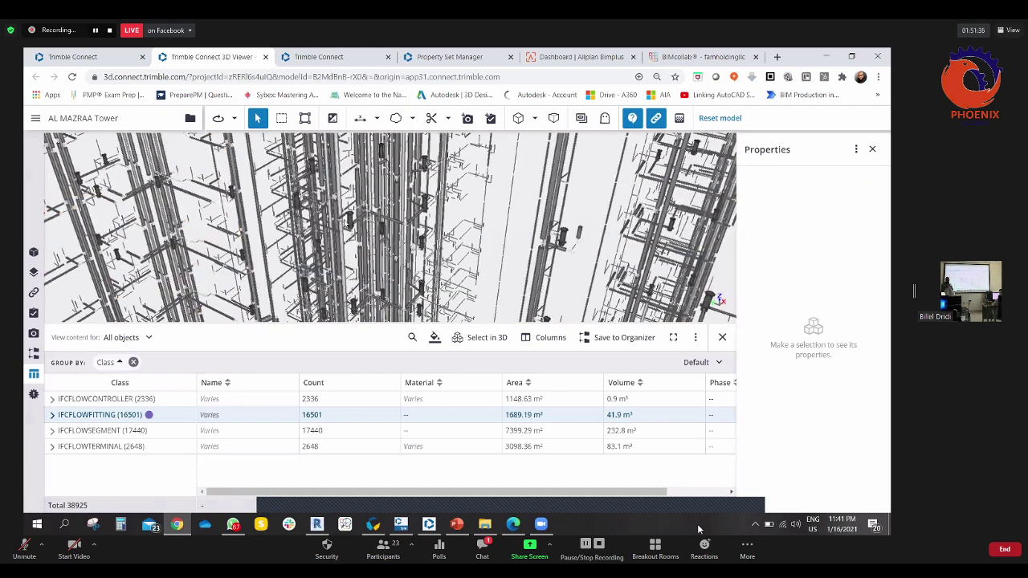
pyautogui.click(484, 338)
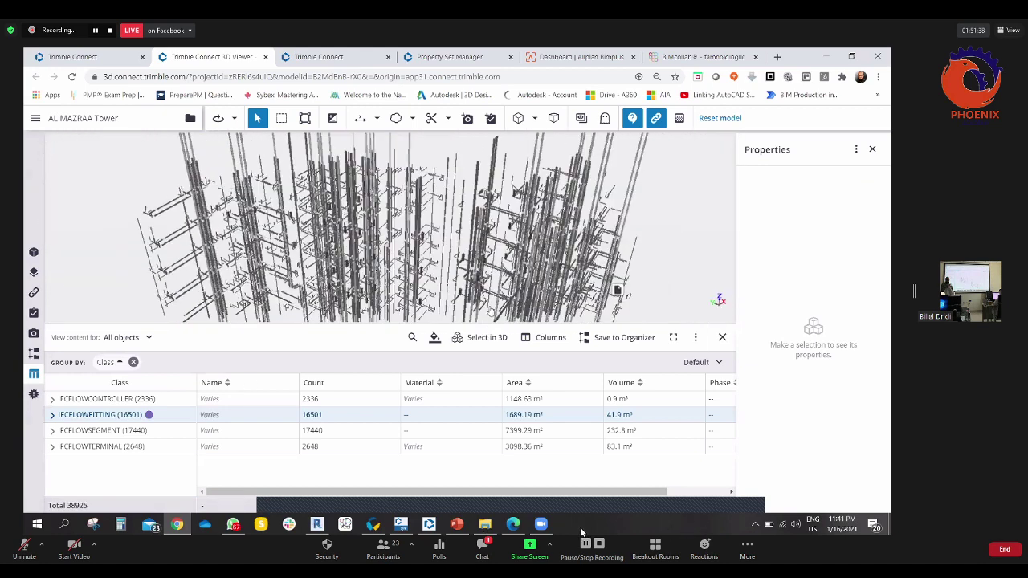
pyautogui.click(480, 302)
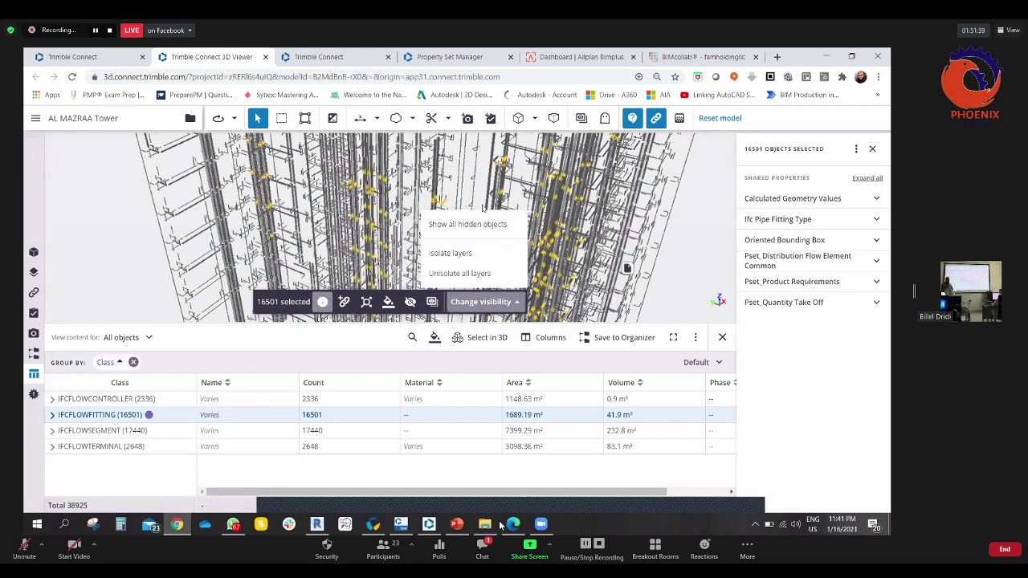
pyautogui.click(471, 275)
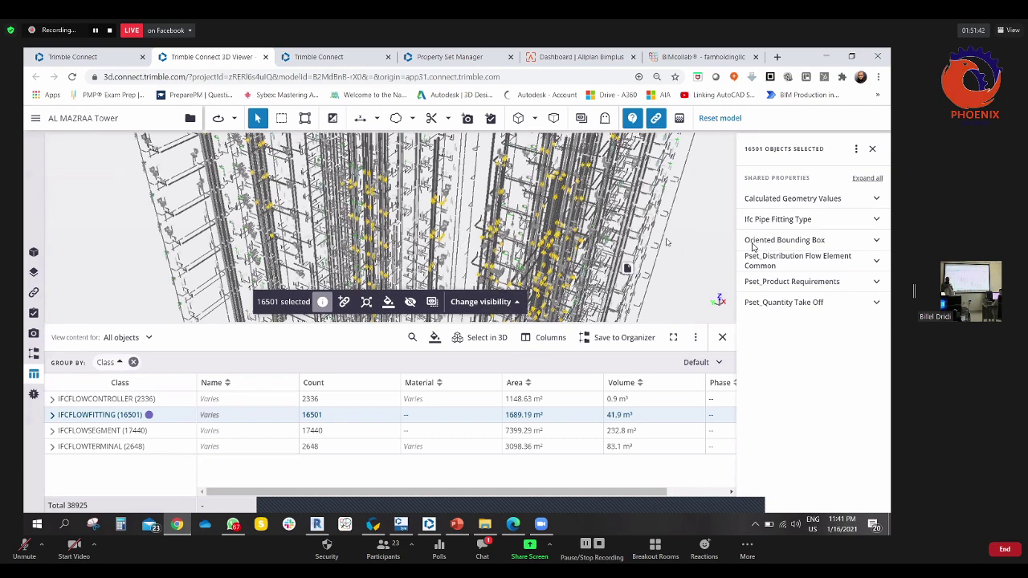
pyautogui.click(693, 241)
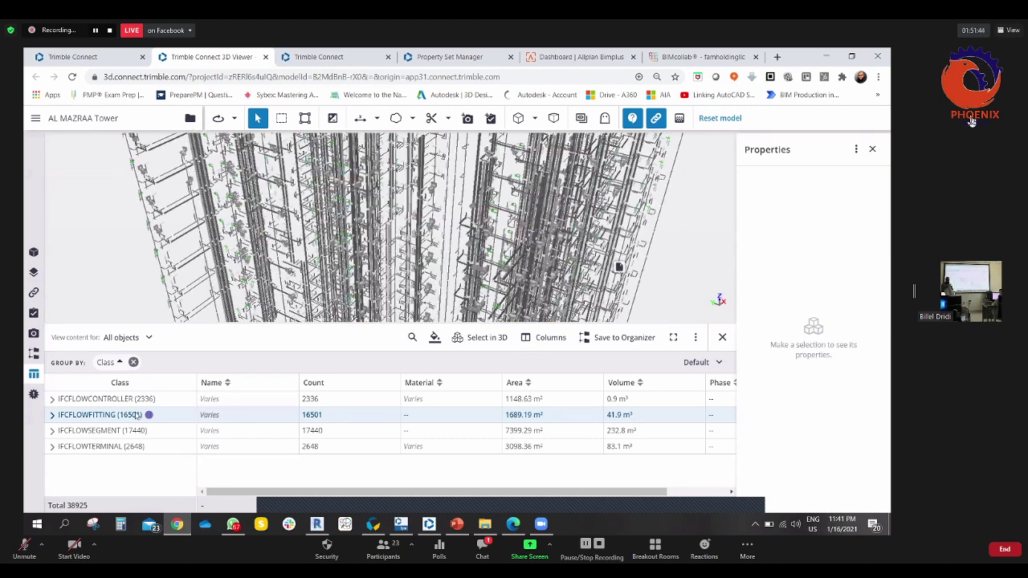
# - Select the IFCFLOWCONTROLLER objects in 3D, deselect them, and bring up the group's options again
pyautogui.rightClick(149, 402)
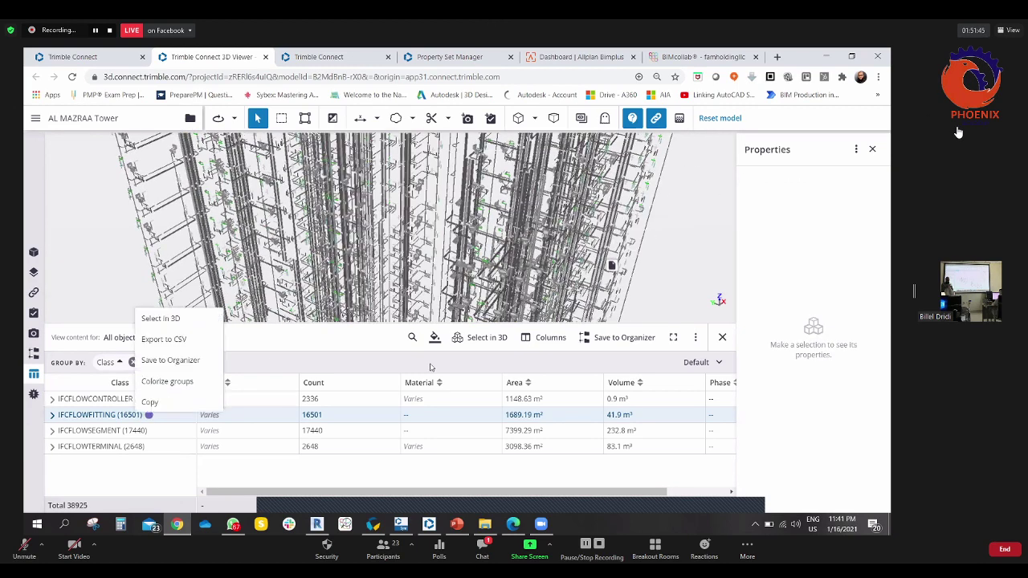
pyautogui.click(485, 338)
pyautogui.click(477, 302)
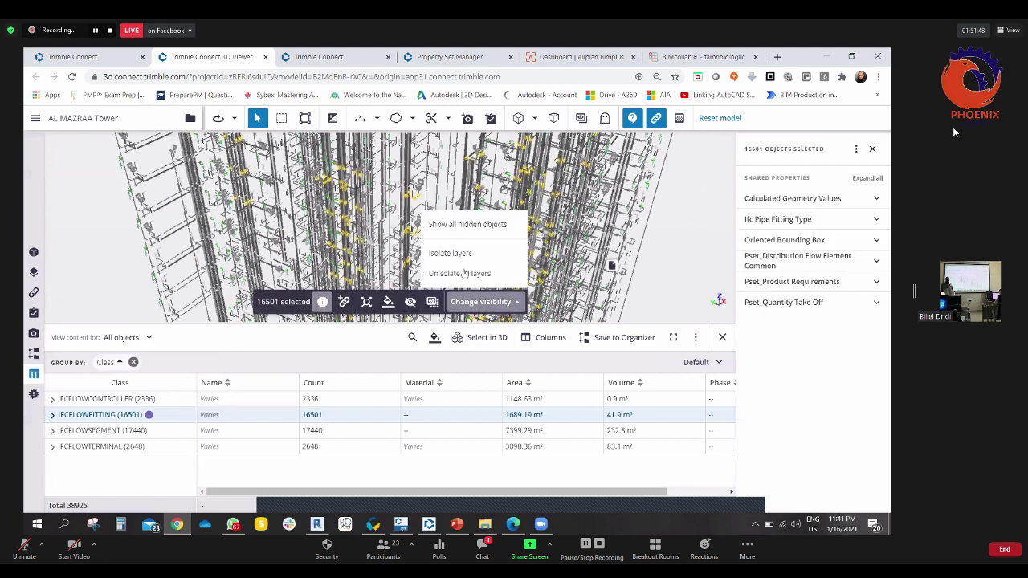
pyautogui.click(464, 273)
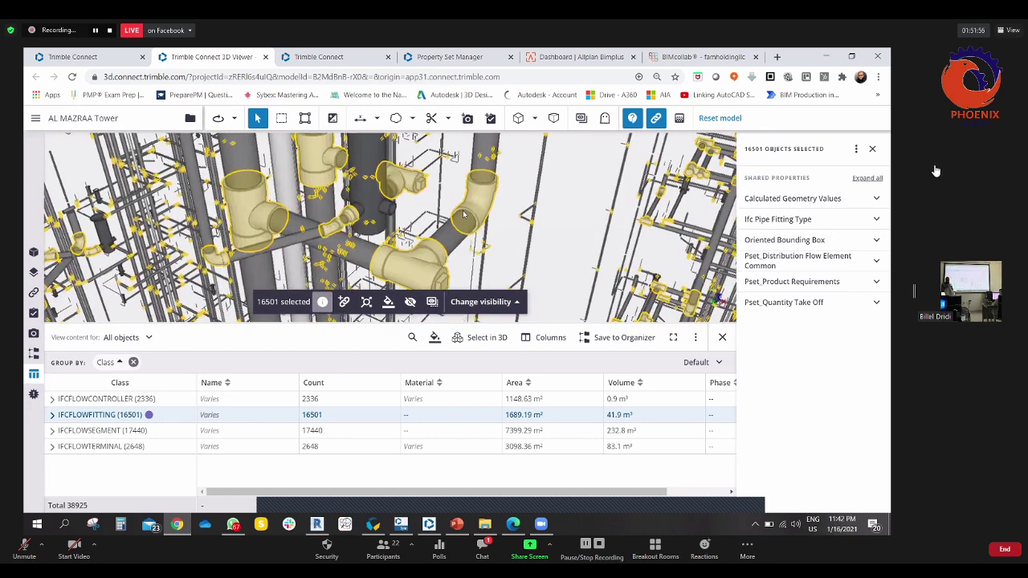
pyautogui.click(682, 229)
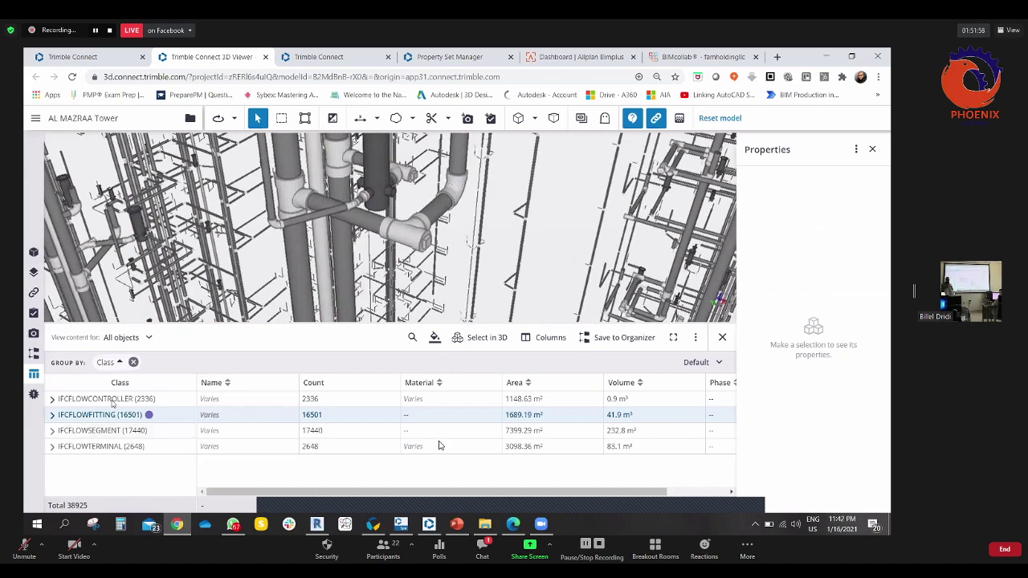
pyautogui.click(107, 399)
pyautogui.rightClick(112, 400)
# - Give the 2336 IFCFLOWCONTROLLER objects a dark group colour and remove IFCFLOWFITTING's colour
pyautogui.click(137, 475)
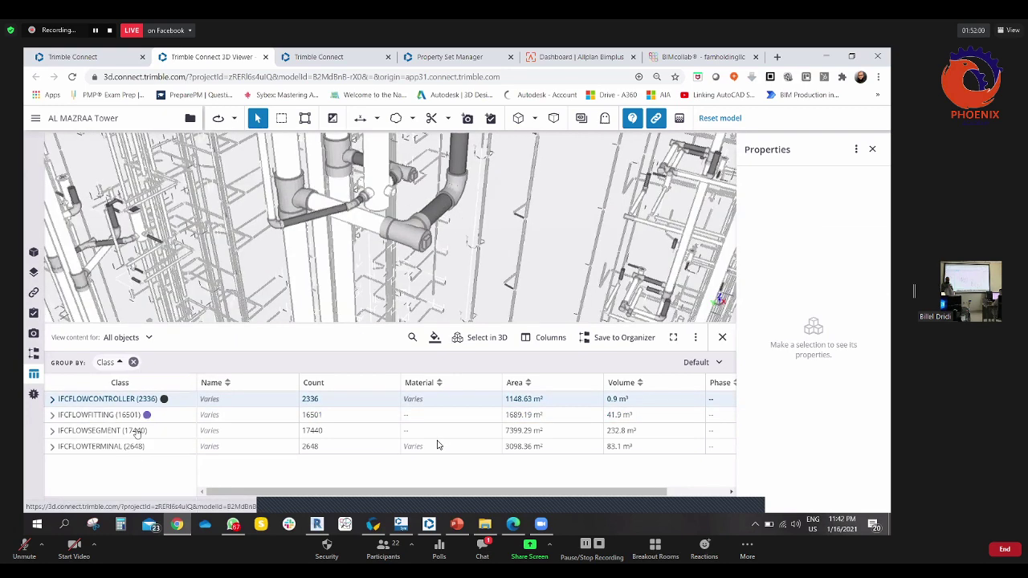
pyautogui.rightClick(131, 415)
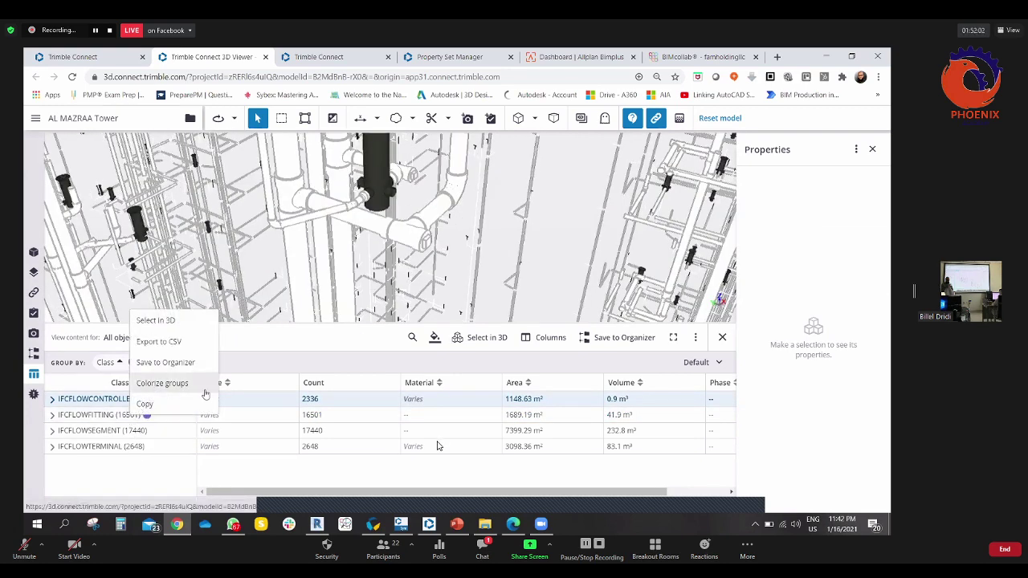
pyautogui.click(169, 385)
pyautogui.click(483, 338)
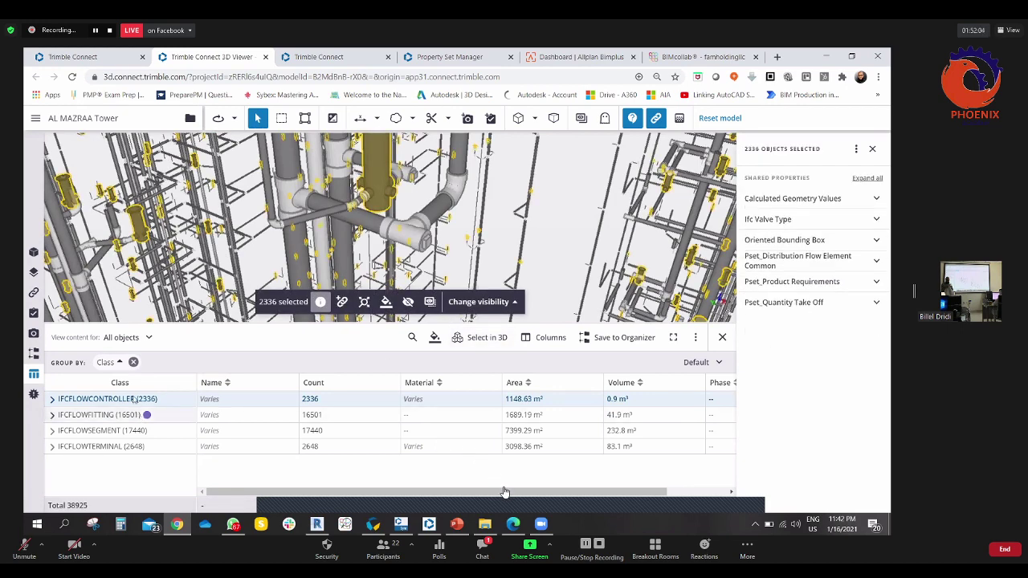
pyautogui.rightClick(135, 400)
pyautogui.click(166, 468)
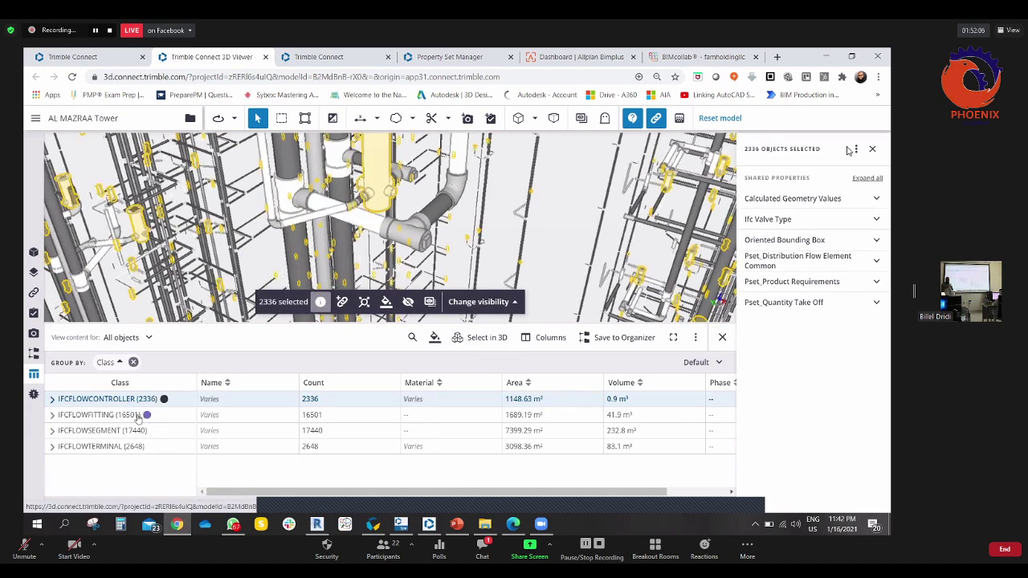
pyautogui.rightClick(124, 416)
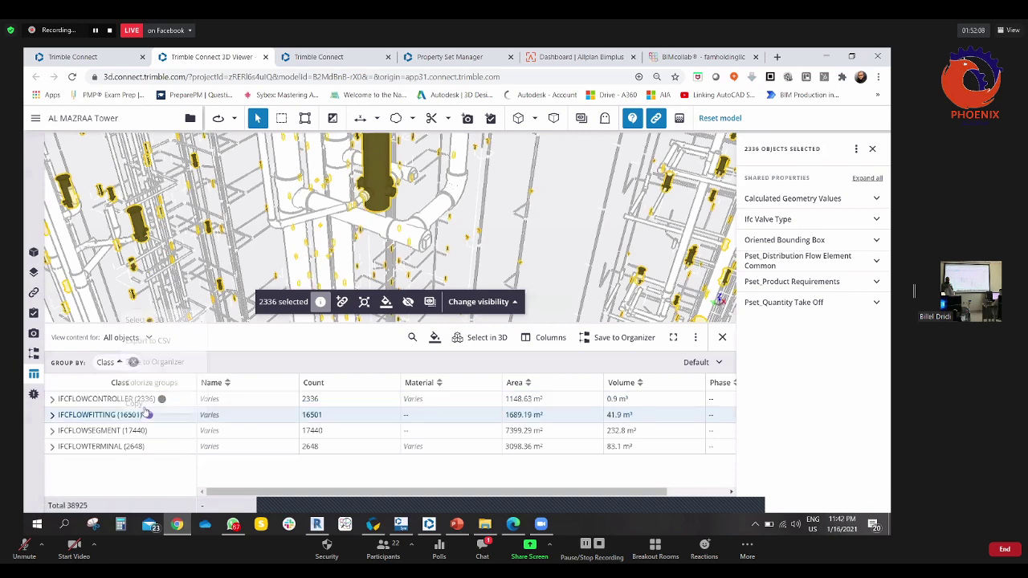
pyautogui.click(149, 400)
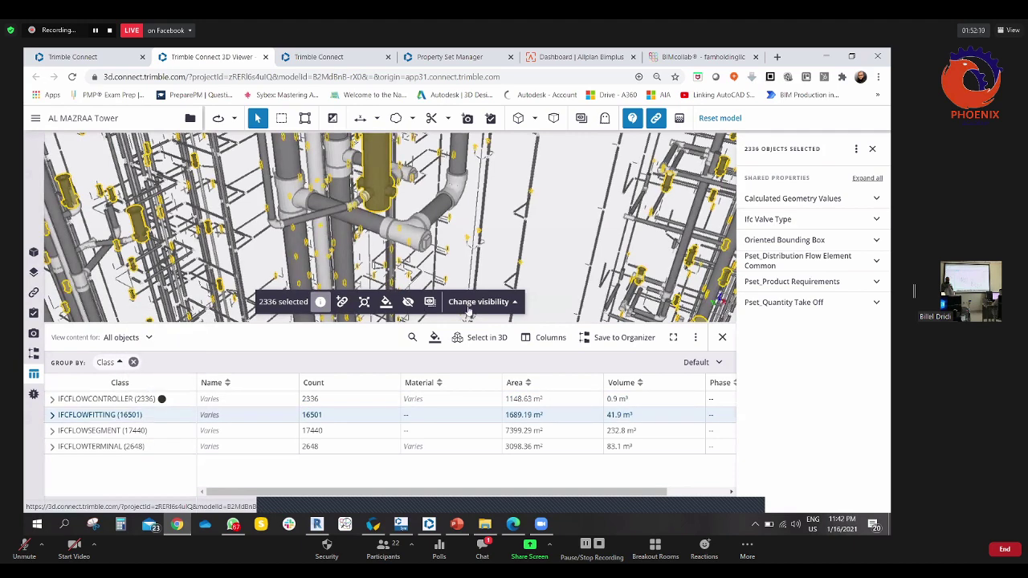
# - Isolate the controllers' layers, clear the selection, and close the Properties panel
pyautogui.click(478, 302)
pyautogui.click(475, 250)
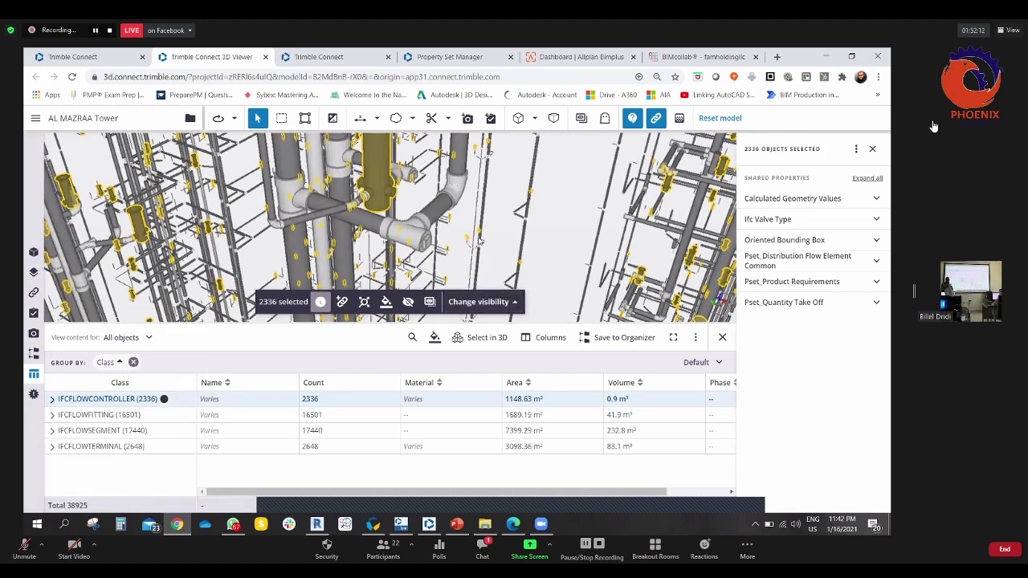
pyautogui.click(478, 302)
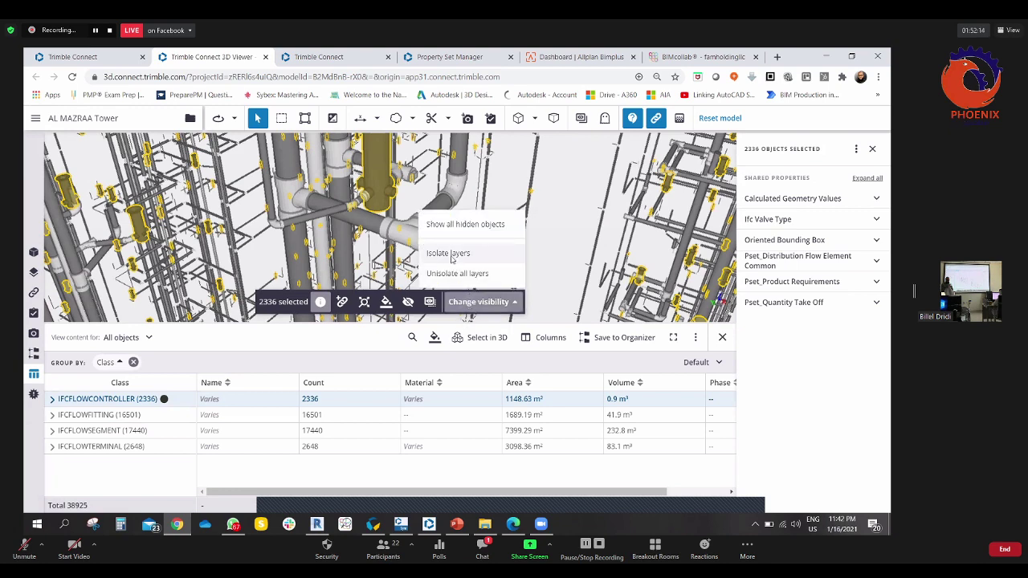
pyautogui.click(453, 256)
pyautogui.click(480, 238)
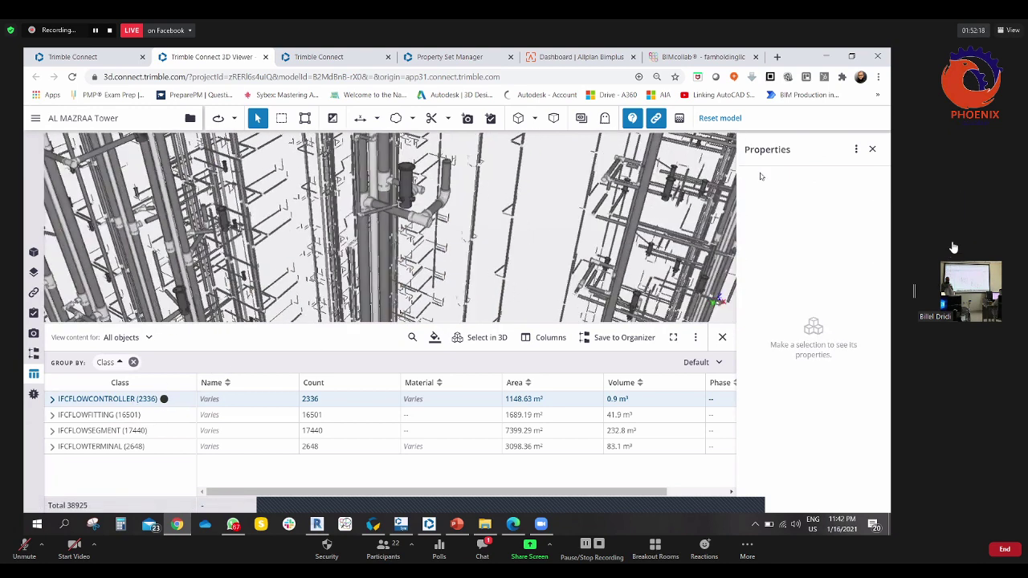
pyautogui.click(873, 150)
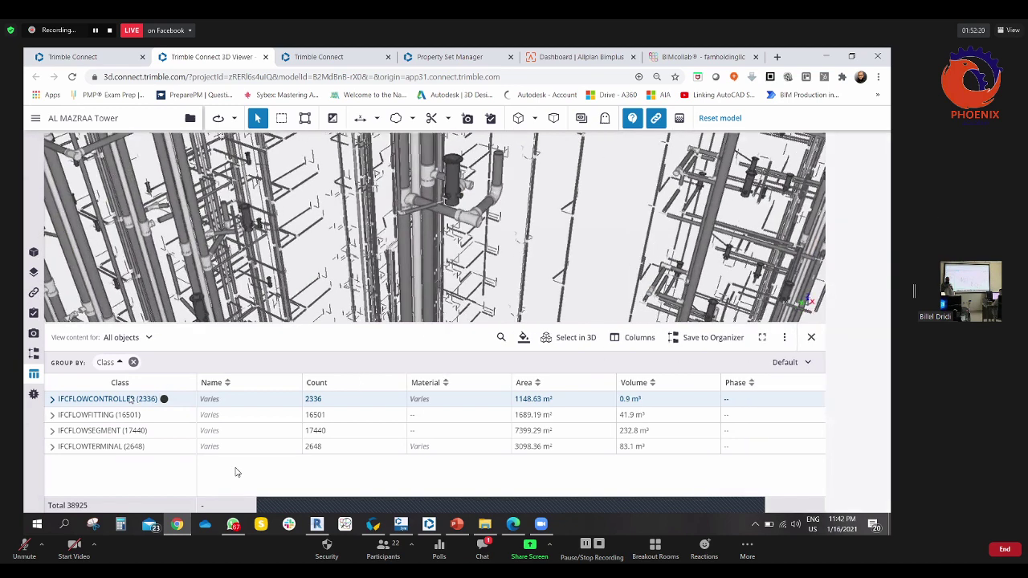
# - Select the 2336 IFCFLOWCONTROLLER objects in 3D, deselect, orbit, and bring up Chrome's menu
pyautogui.rightClick(137, 403)
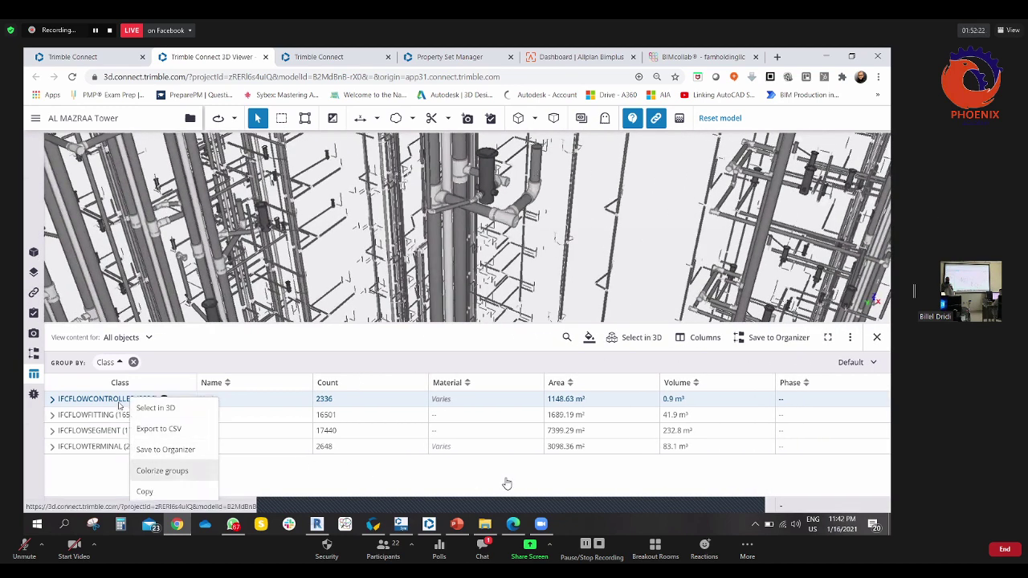
pyautogui.click(482, 478)
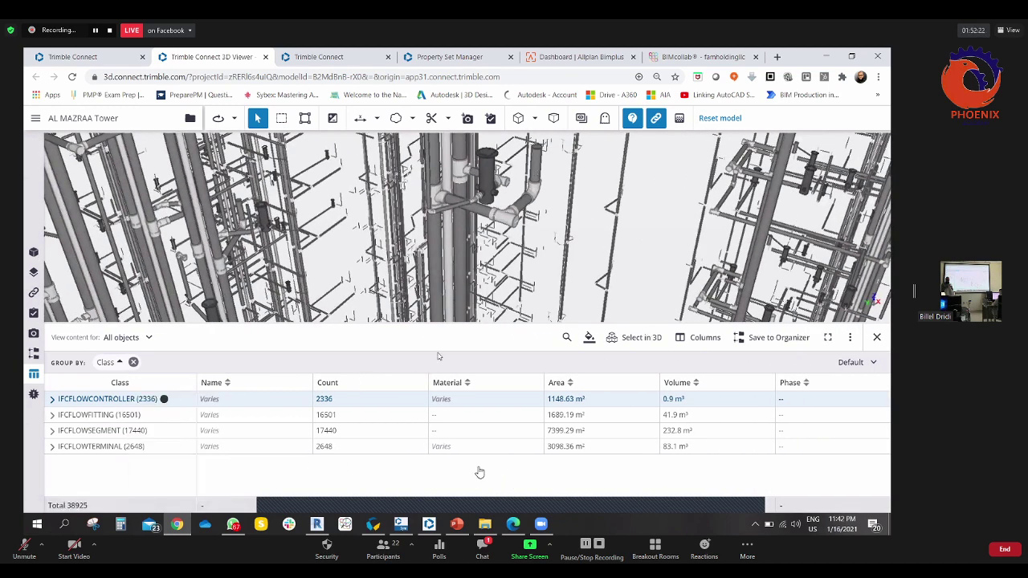
pyautogui.click(624, 338)
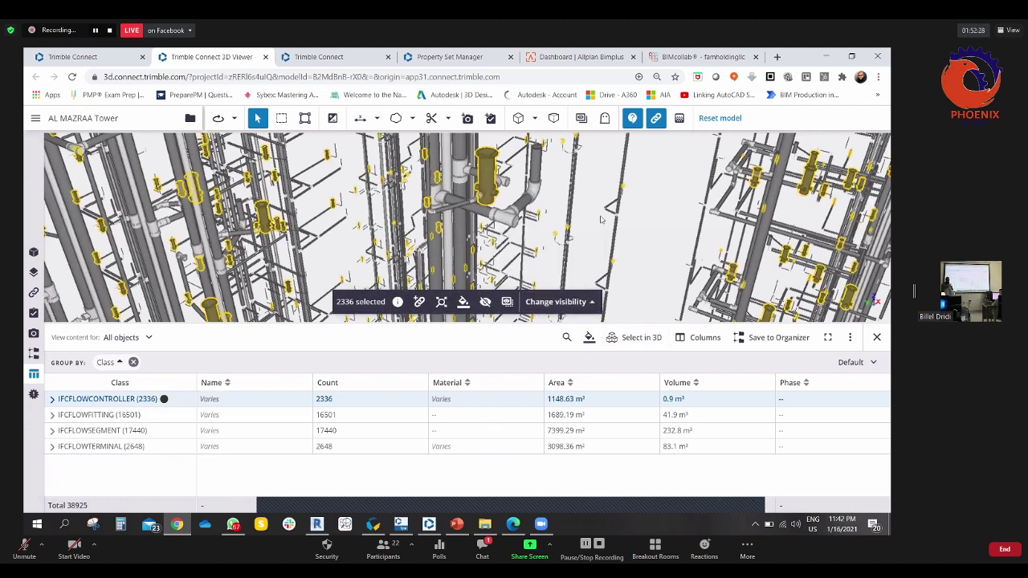
pyautogui.click(650, 230)
pyautogui.moveTo(541, 242); pyautogui.dragTo(506, 241)
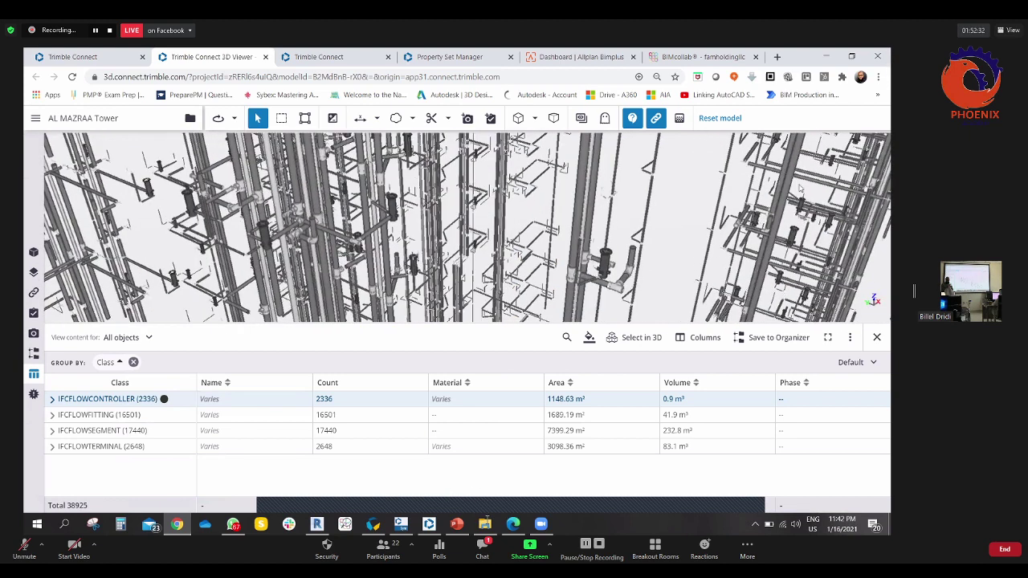
pyautogui.click(879, 77)
# - Clear Chrome's browsing data via More tools, then return to the Trimble Connect 3D Viewer tab
pyautogui.moveTo(778, 253)
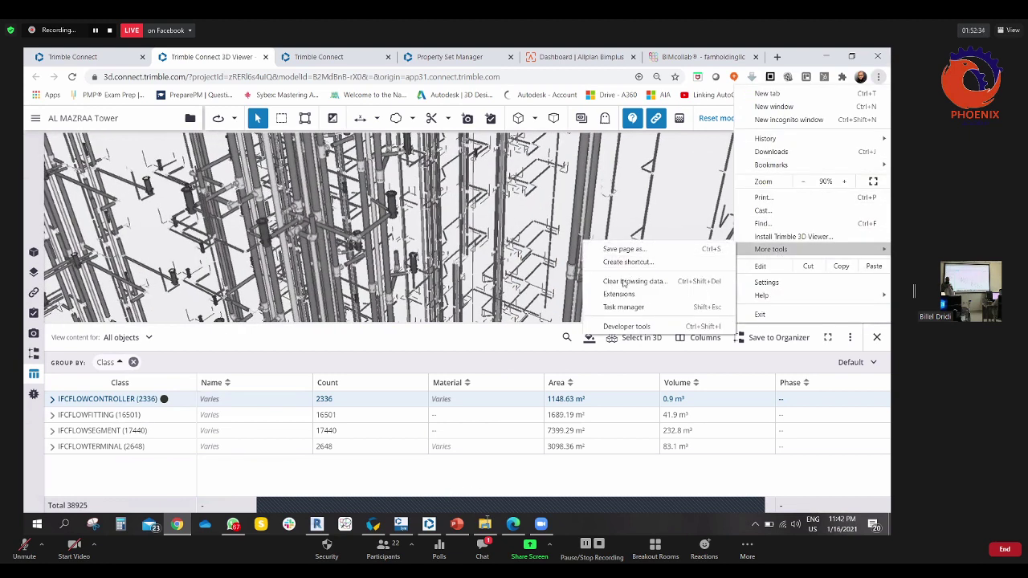
pyautogui.click(623, 283)
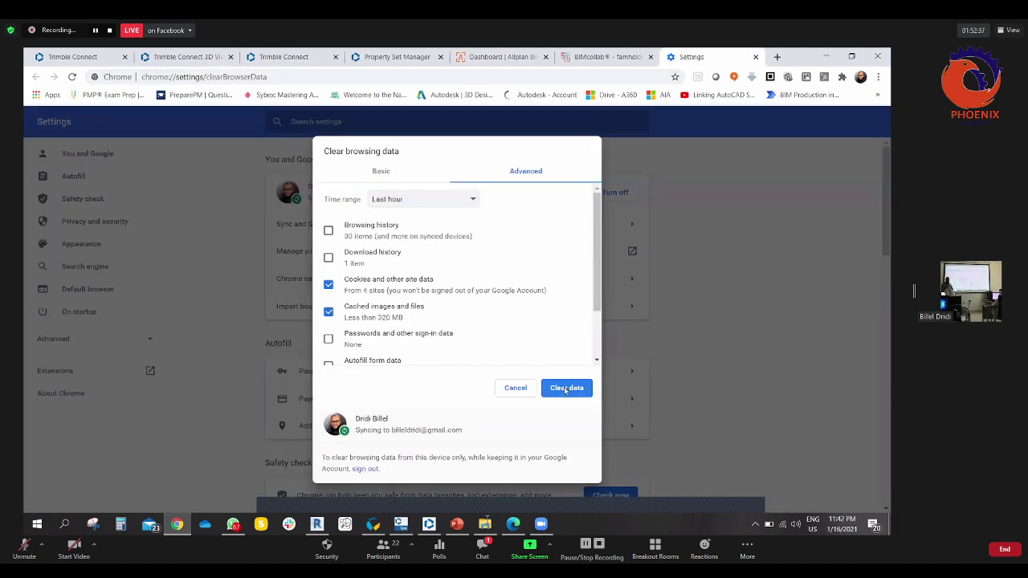
pyautogui.click(566, 389)
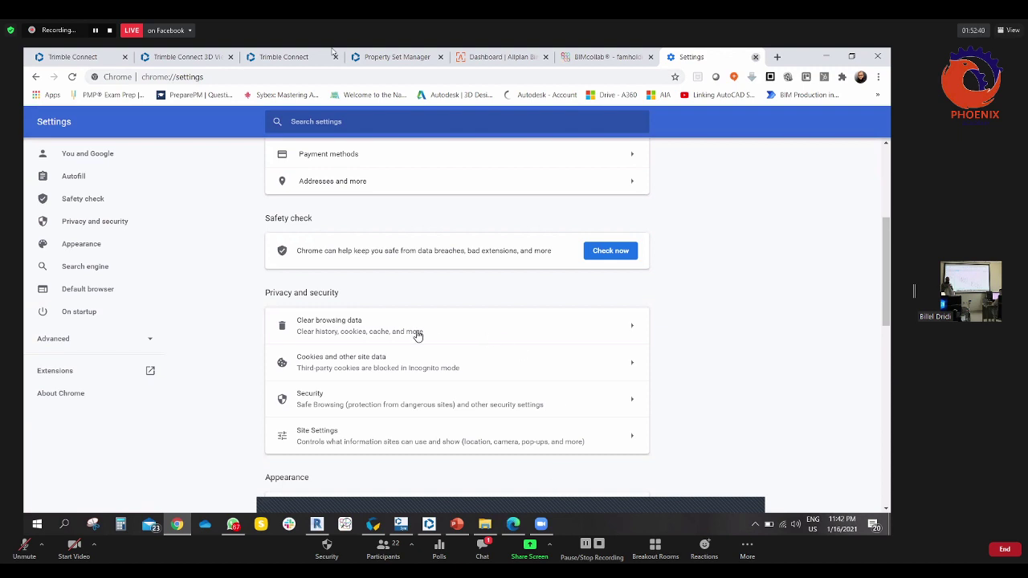
pyautogui.click(193, 57)
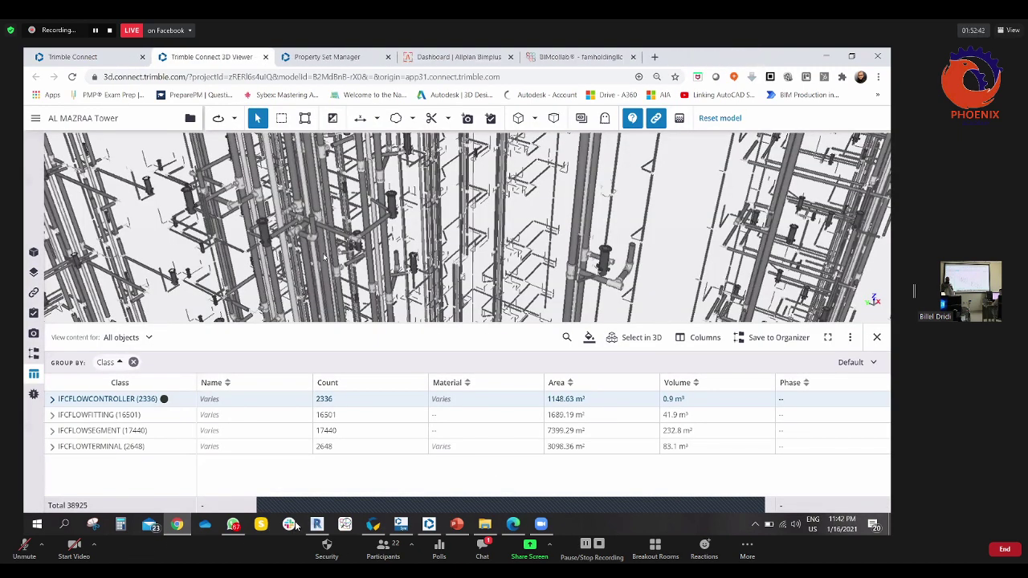
# - Select the 2336 IFCFLOWCONTROLLER objects in 3D and look through their visibility and colour options
pyautogui.rightClick(157, 401)
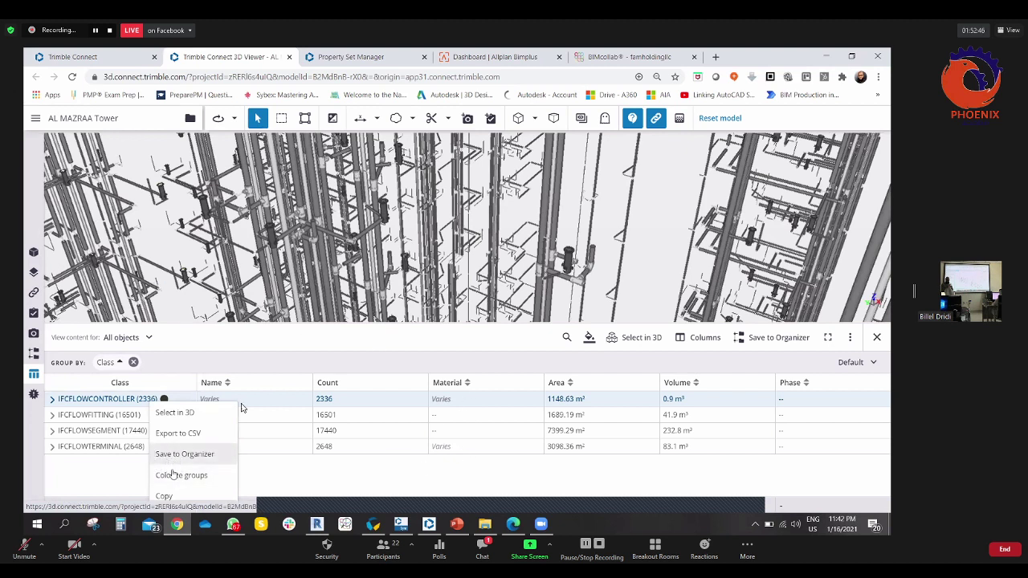
pyautogui.click(241, 408)
pyautogui.rightClick(139, 412)
pyautogui.click(139, 399)
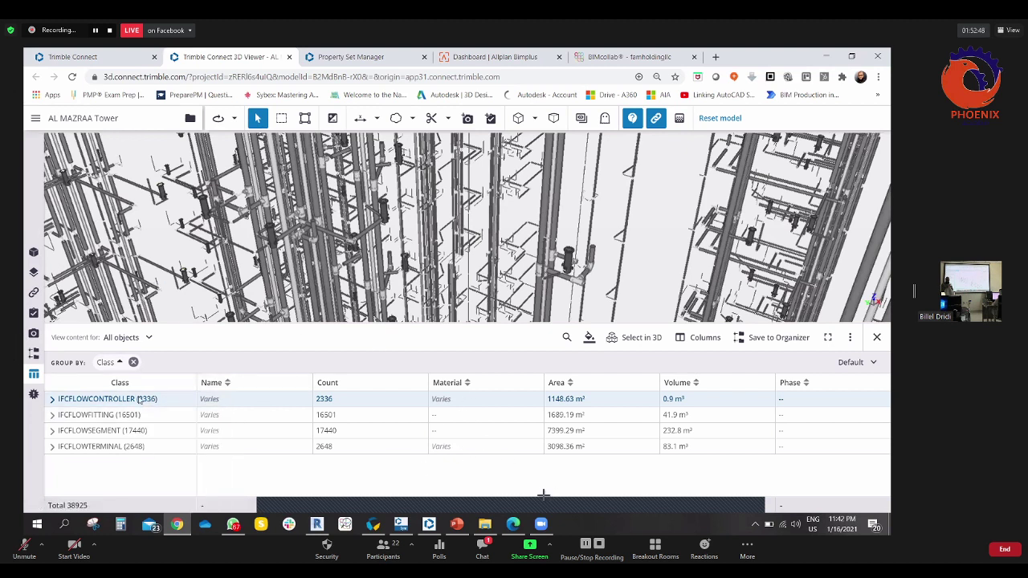
pyautogui.click(615, 337)
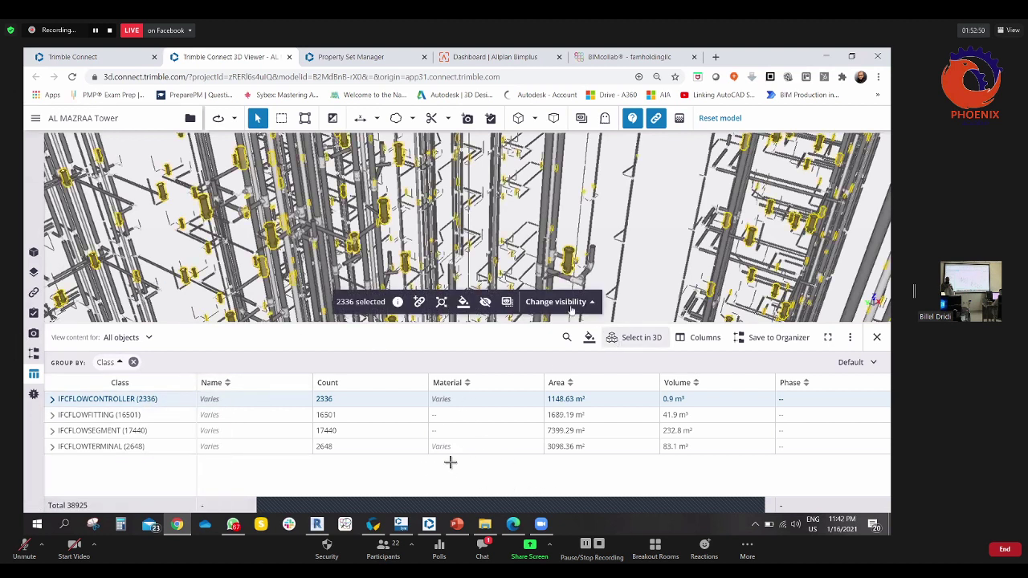
pyautogui.click(572, 303)
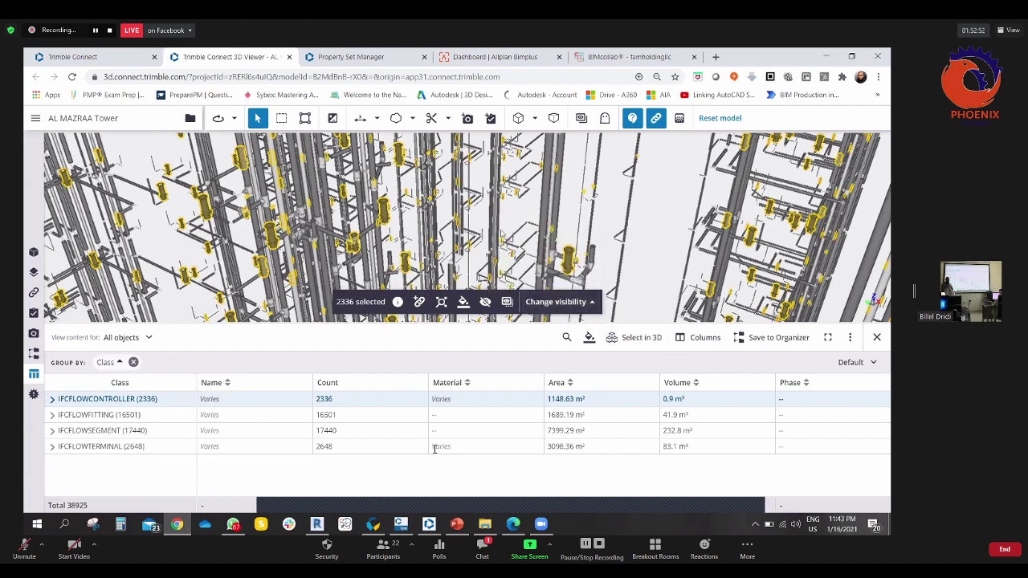
pyautogui.click(463, 302)
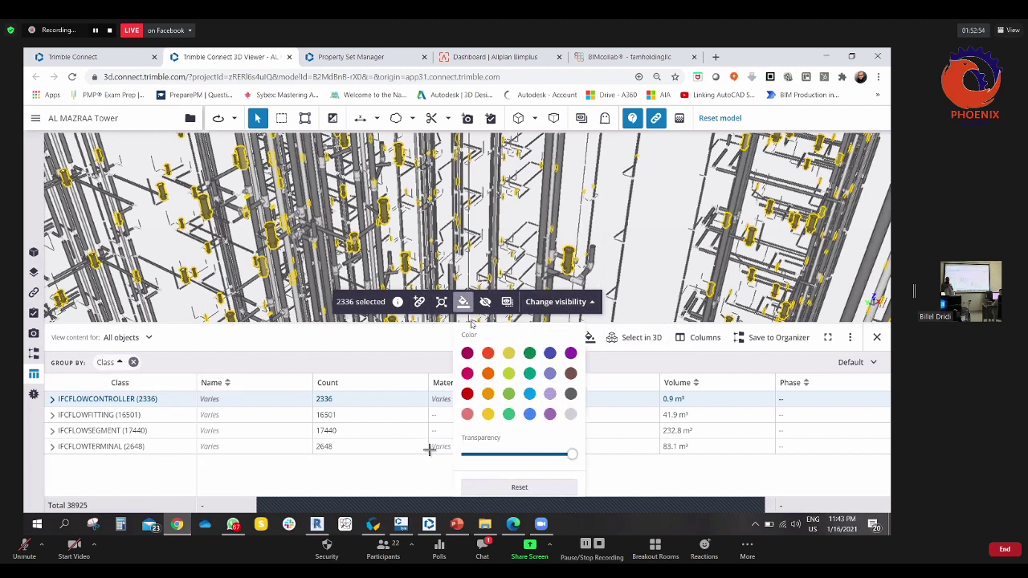
pyautogui.press('Escape')
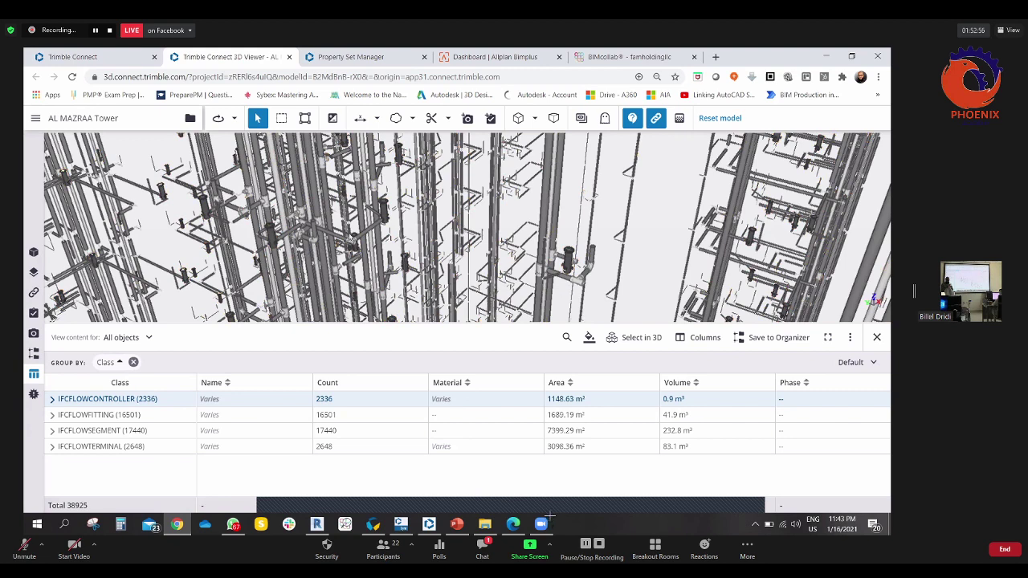
# - Enlarge the 3D view, isolate the 2336 flow controllers' layers, and close the 3D viewer
pyautogui.moveTo(270, 318); pyautogui.dragTo(260, 329)
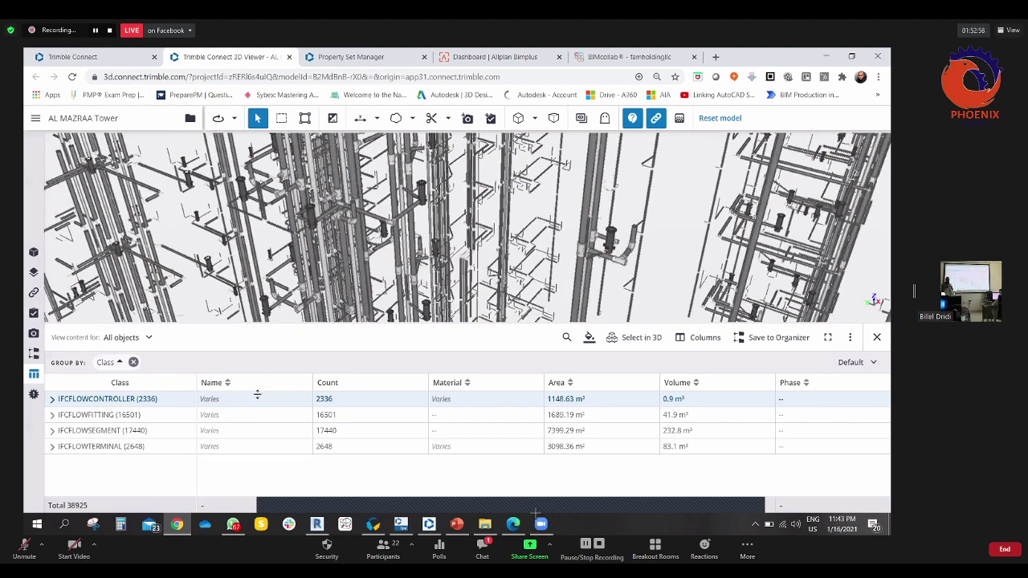
pyautogui.moveTo(513, 385); pyautogui.dragTo(534, 389)
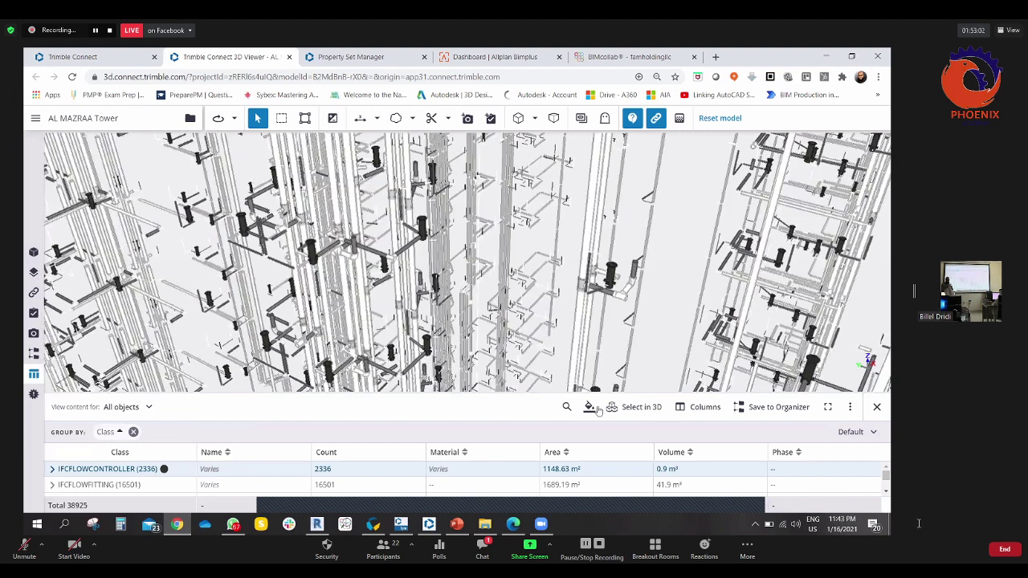
pyautogui.rightClick(154, 471)
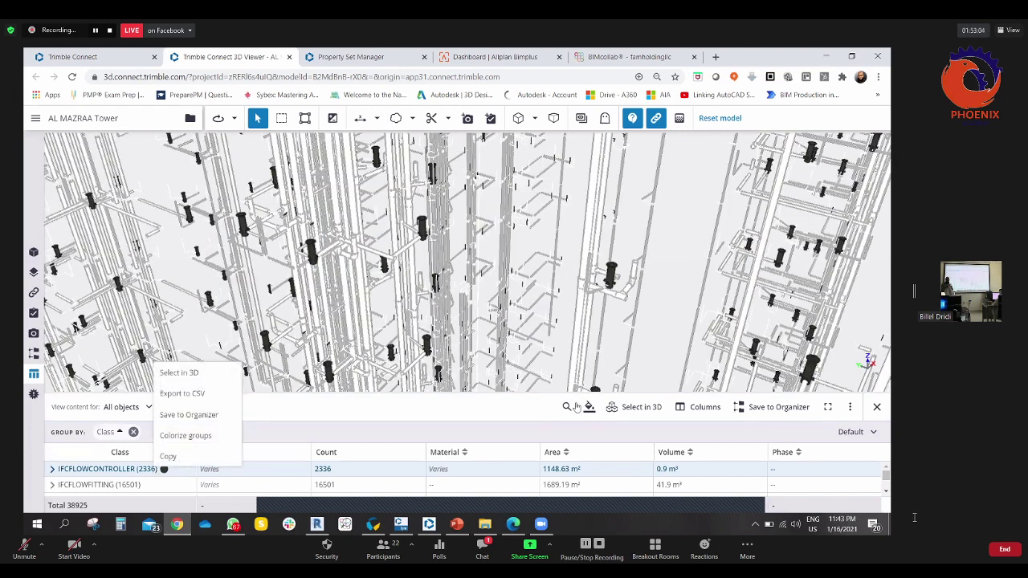
pyautogui.click(635, 408)
pyautogui.click(577, 372)
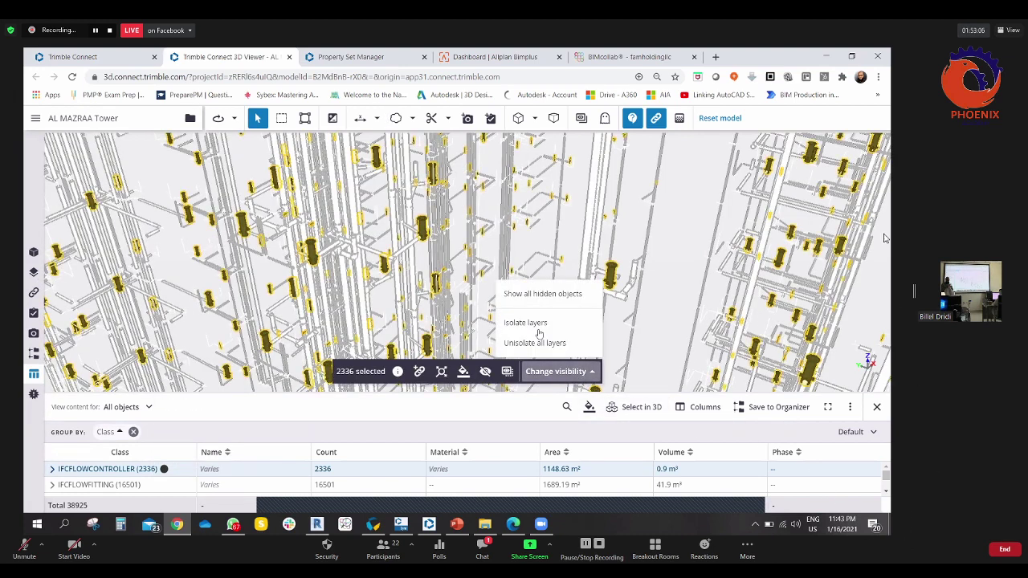
pyautogui.click(555, 371)
pyautogui.click(550, 371)
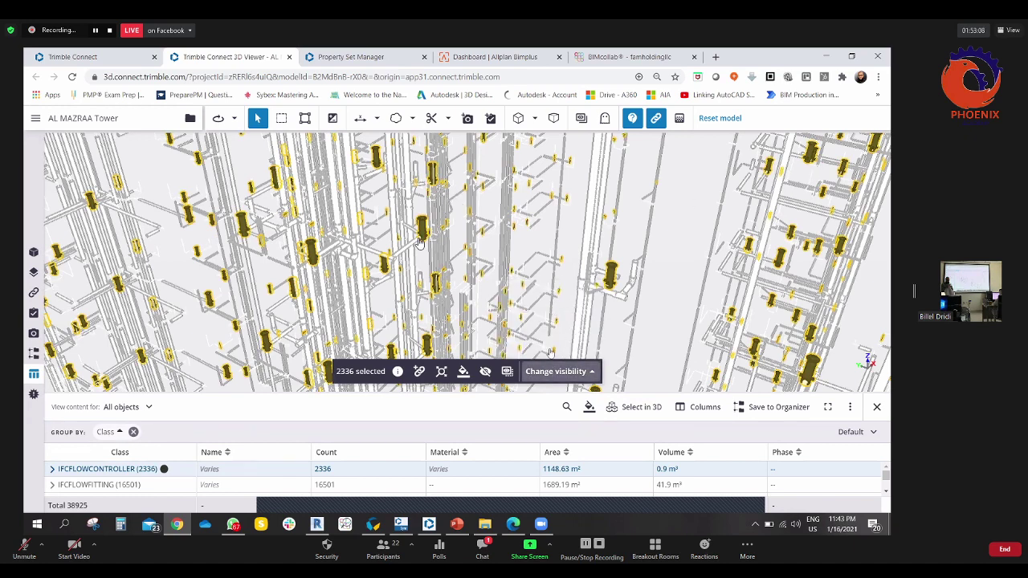
pyautogui.click(562, 321)
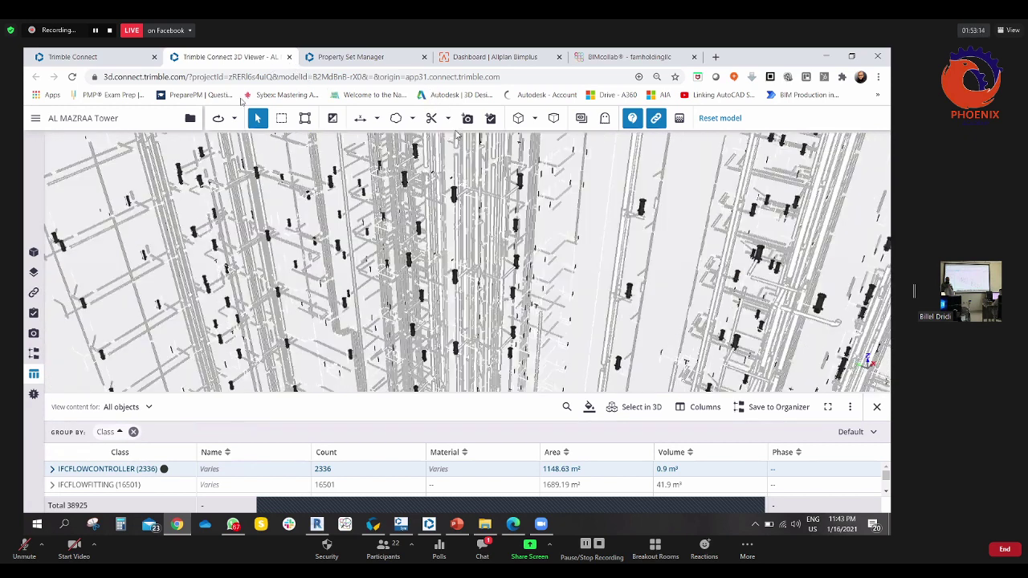
pyautogui.click(289, 57)
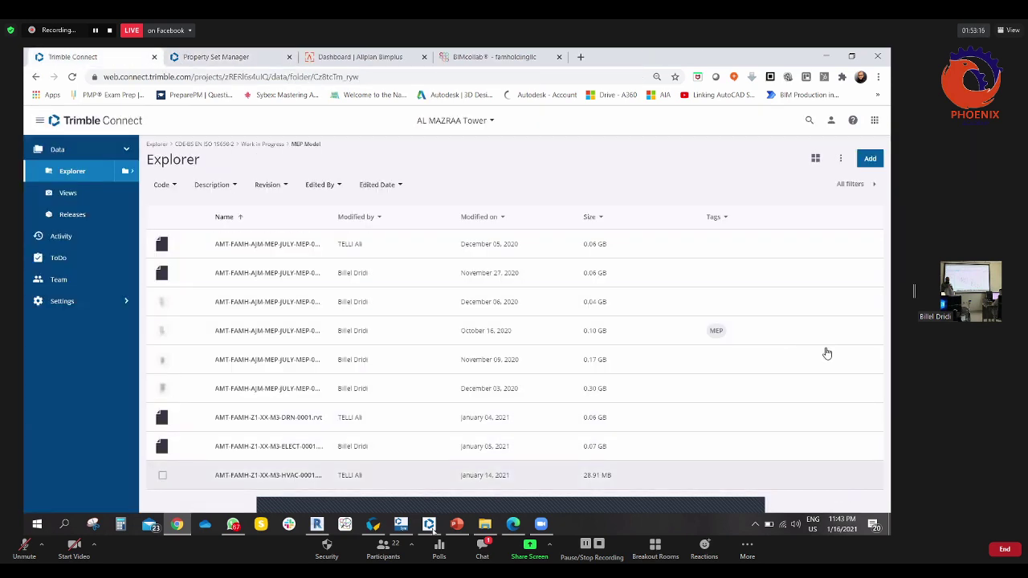
# - Open the 0.30 GB MEP model file and switch to its Property Set Manager page
pyautogui.click(430, 524)
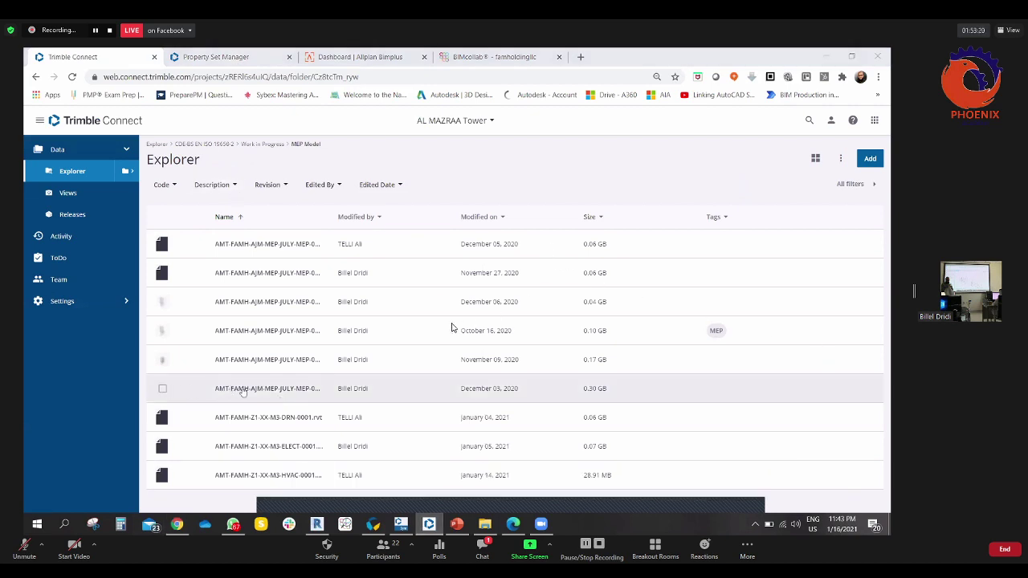
pyautogui.doubleClick(415, 324)
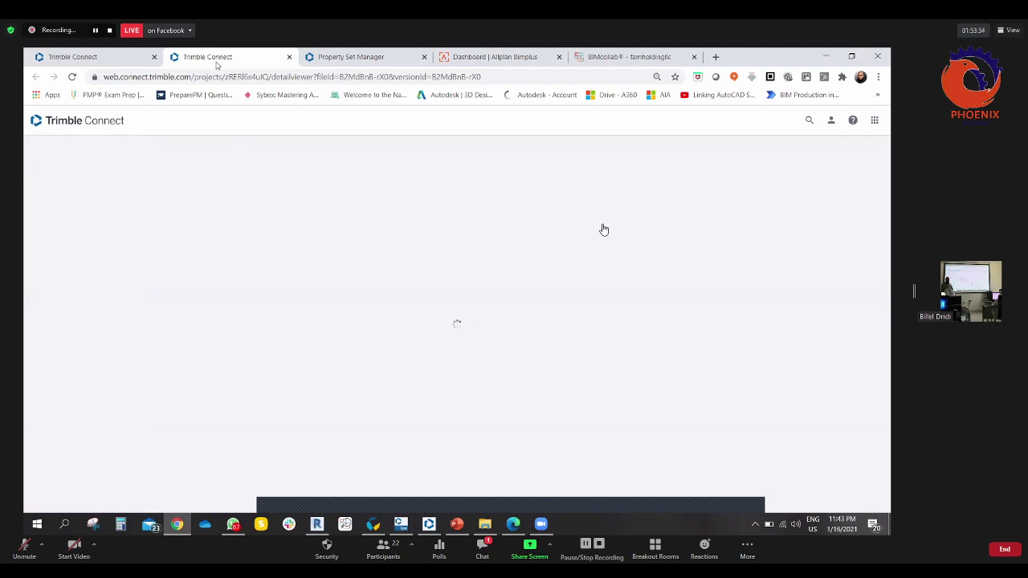
pyautogui.click(363, 58)
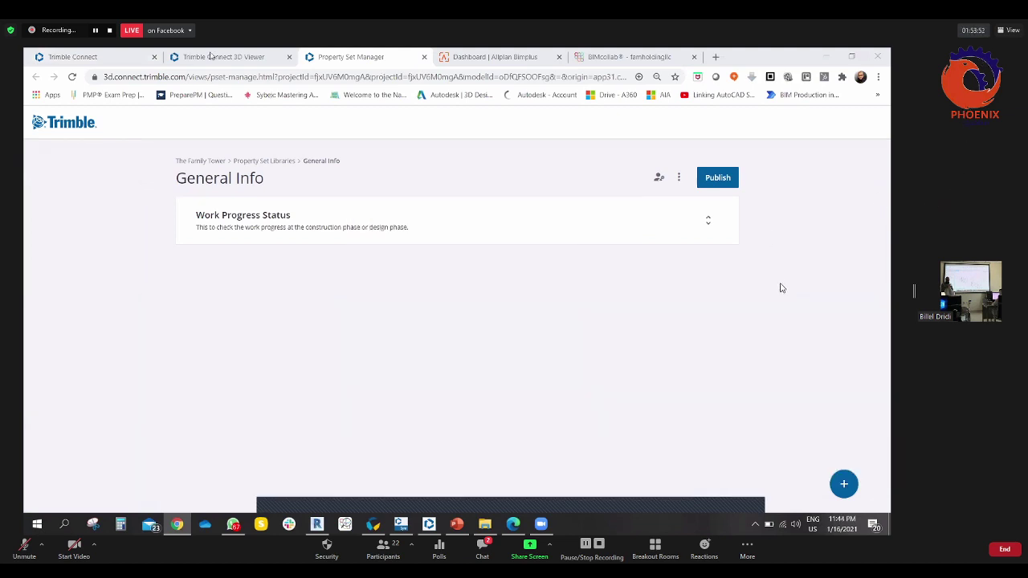
pyautogui.hotkey('ctrl', 'shift', 'Tab')
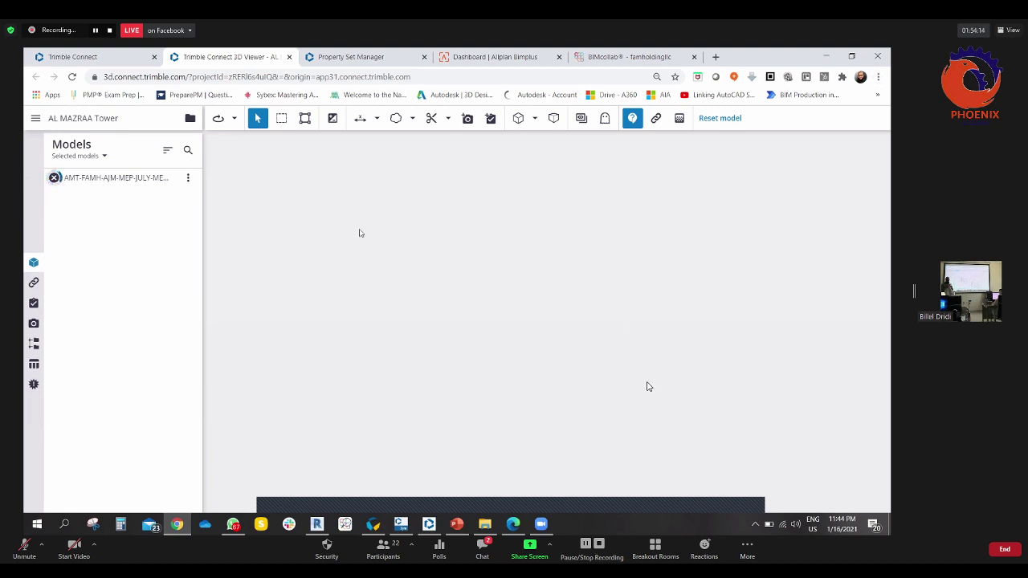
pyautogui.click(294, 58)
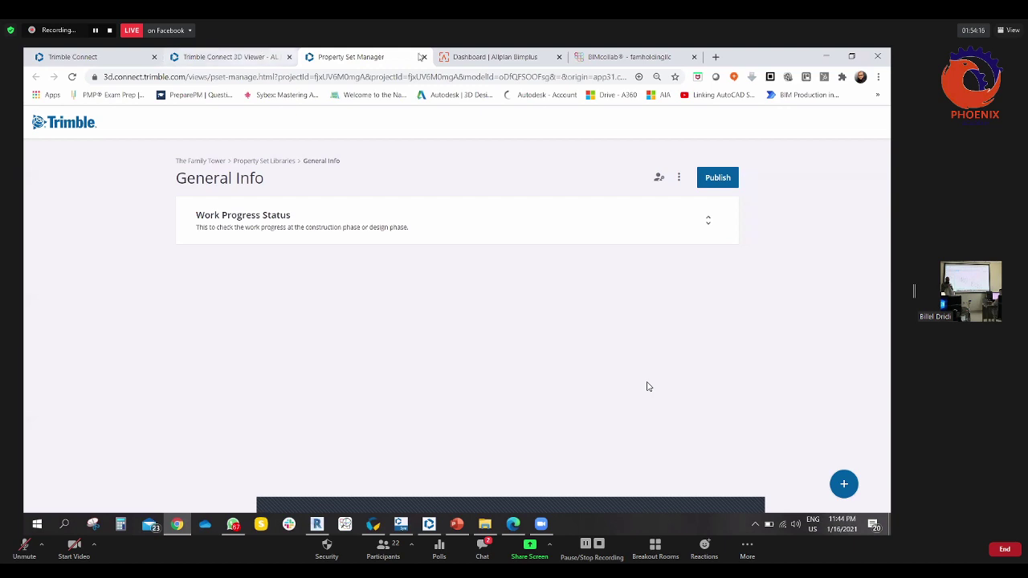
# - Return to the 3D viewer and group the object table by Class only
pyautogui.hotkey('ctrl', 'w')
pyautogui.click(237, 56)
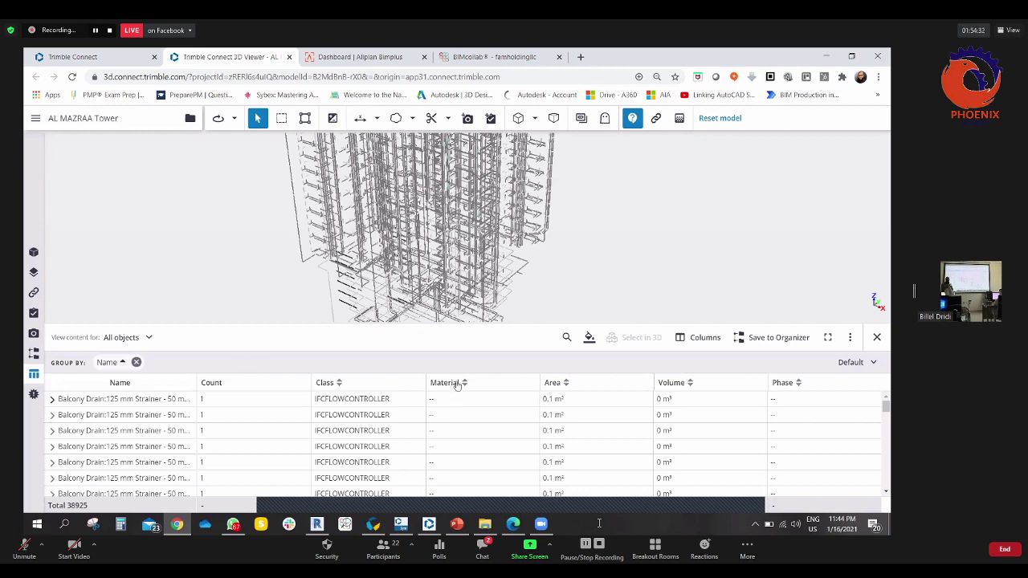
pyautogui.moveTo(363, 389); pyautogui.dragTo(208, 365)
pyautogui.moveTo(135, 363); pyautogui.dragTo(141, 363)
pyautogui.click(136, 362)
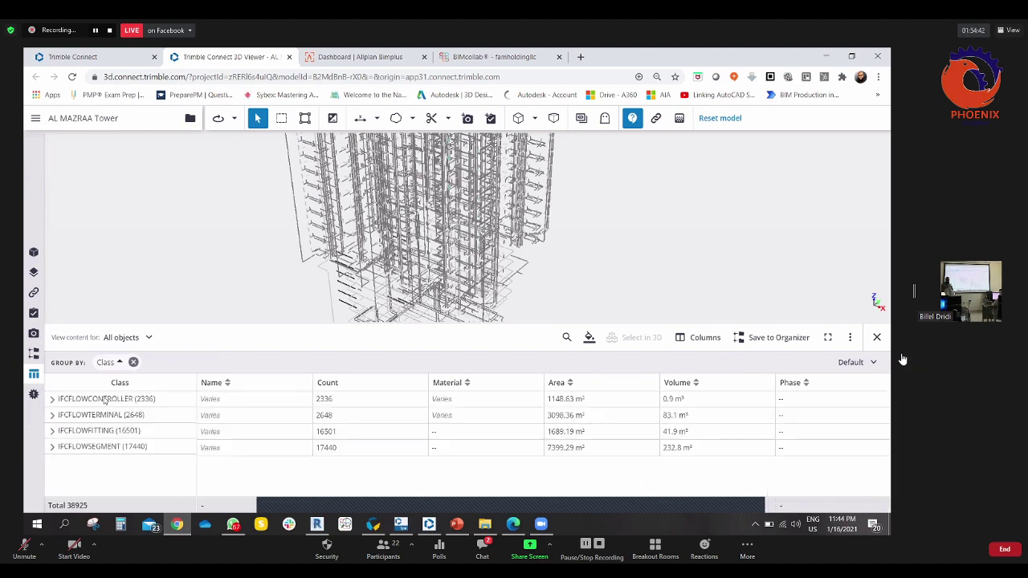
# - Colorize the IFC class groups so each class shows in its own colour
pyautogui.click(126, 401)
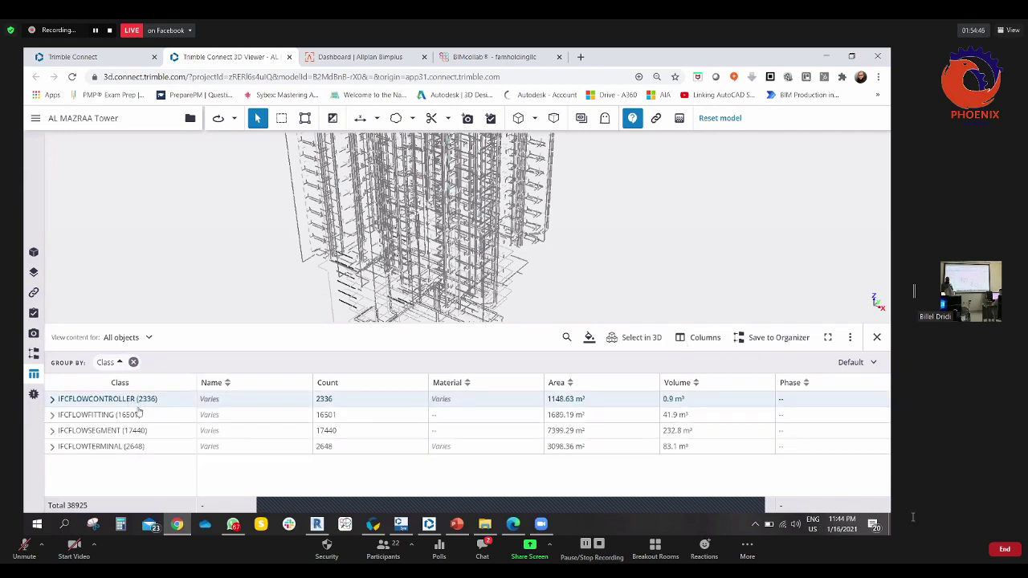
pyautogui.rightClick(145, 405)
pyautogui.click(163, 477)
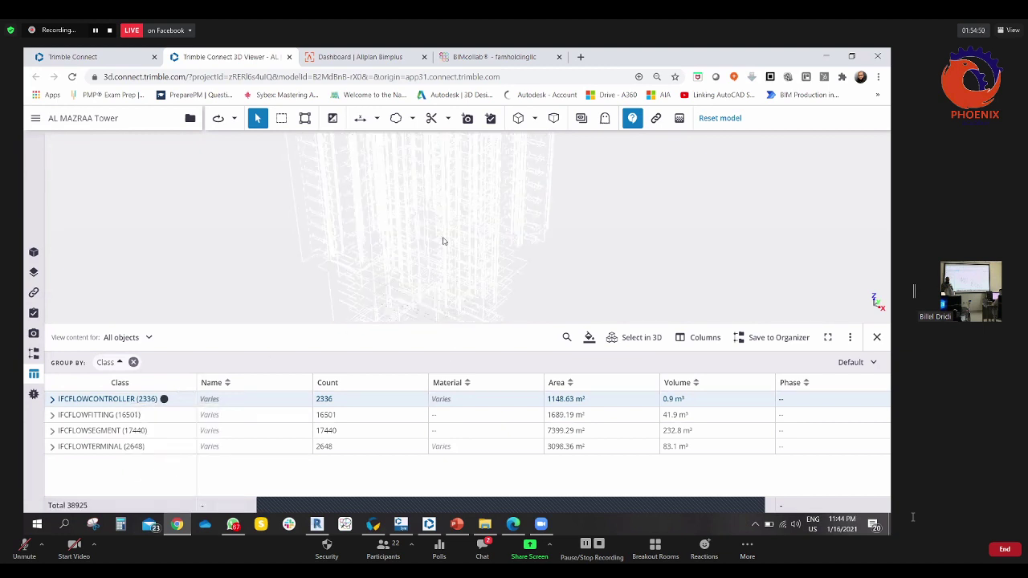
pyautogui.moveTo(443, 241); pyautogui.dragTo(452, 239)
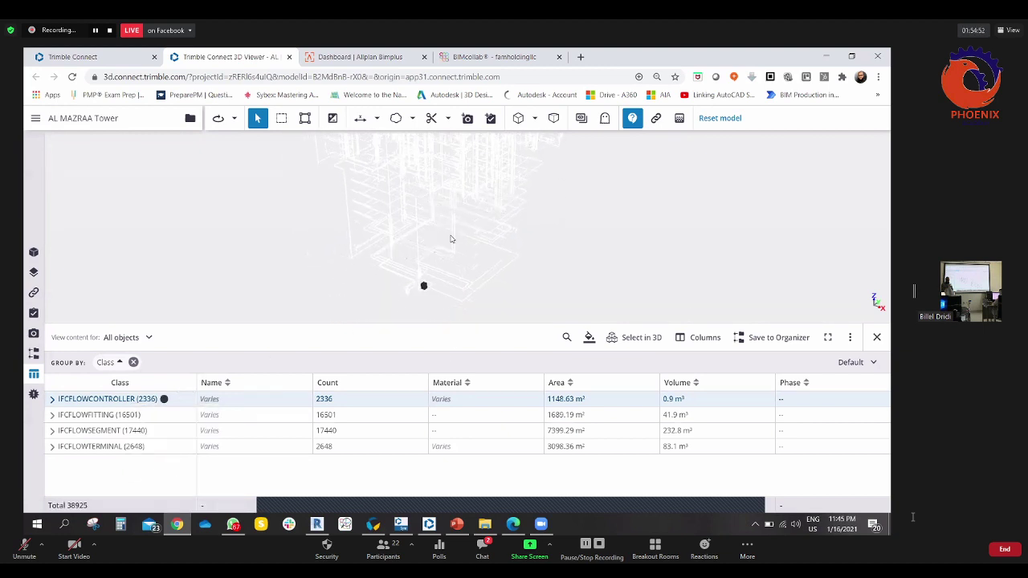
pyautogui.scroll(3, 451, 239)
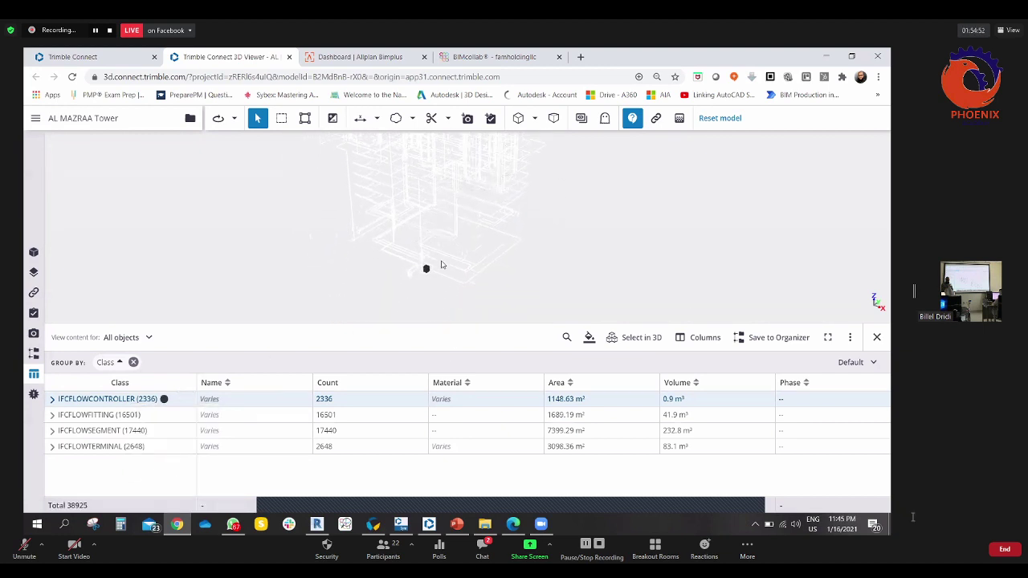
# - Select the 2336 IFCFLOWCONTROLLER objects in 3D and isolate their layers
pyautogui.click(641, 338)
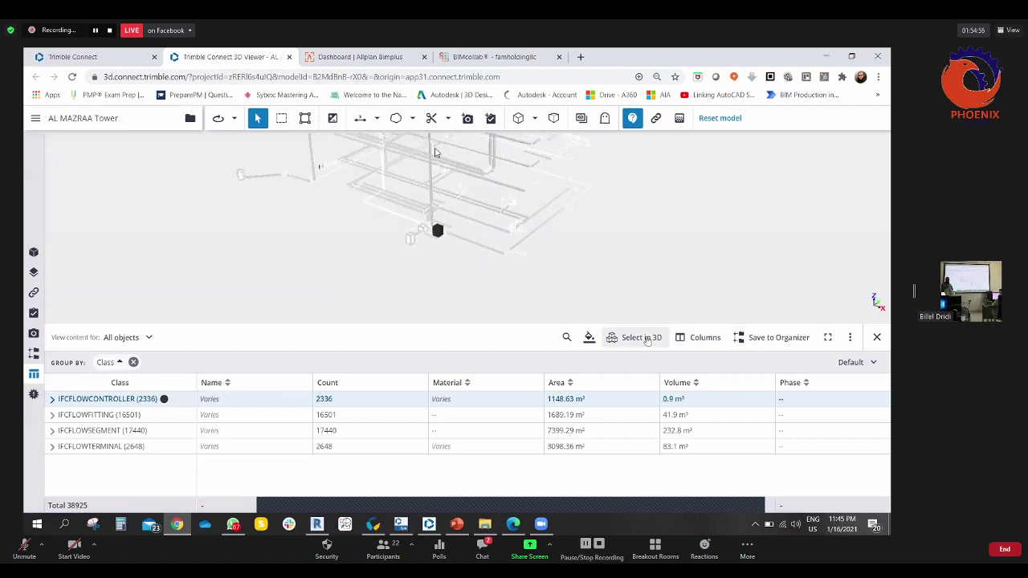
pyautogui.click(558, 301)
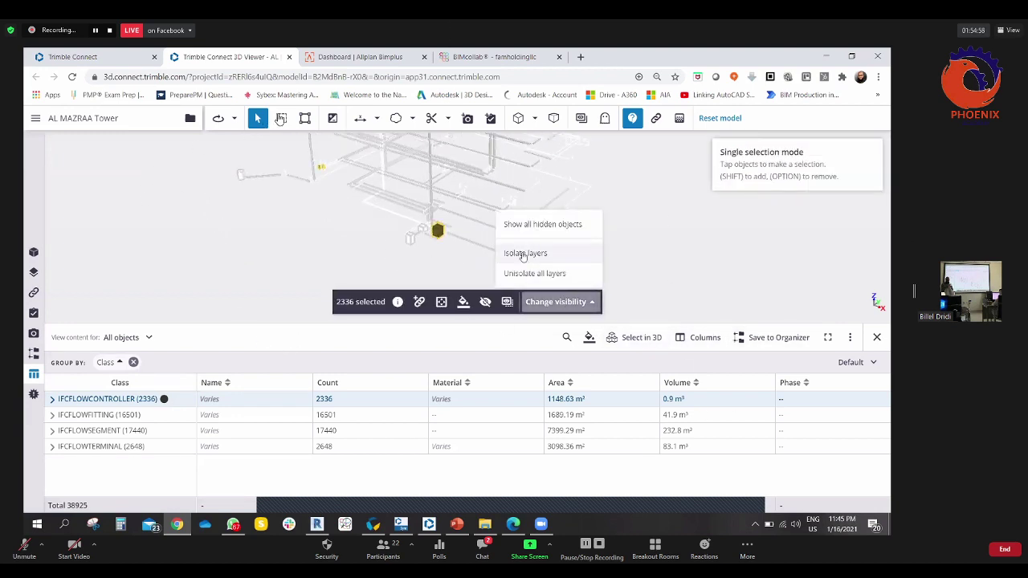
pyautogui.click(533, 239)
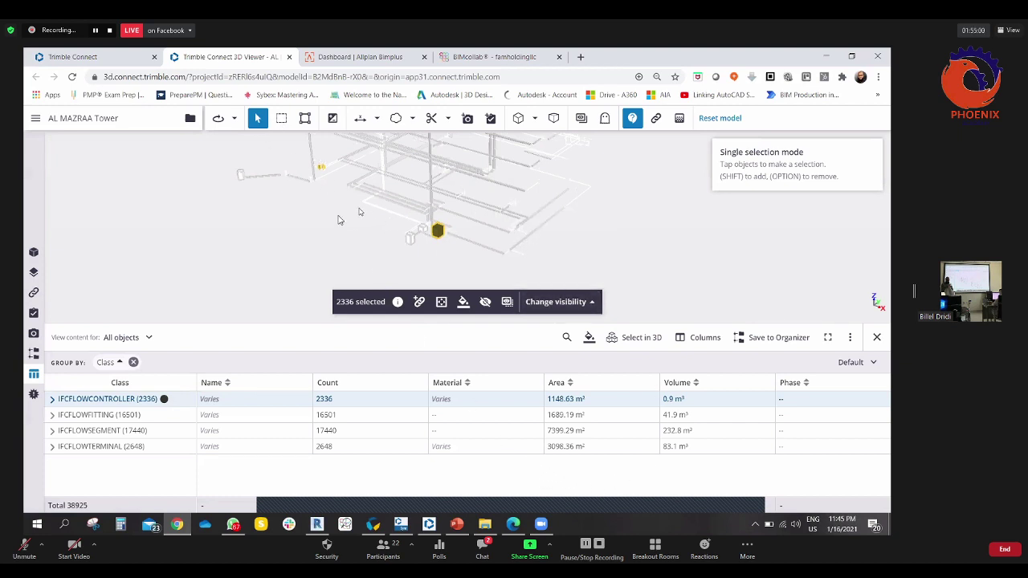
pyautogui.moveTo(346, 224); pyautogui.dragTo(308, 214)
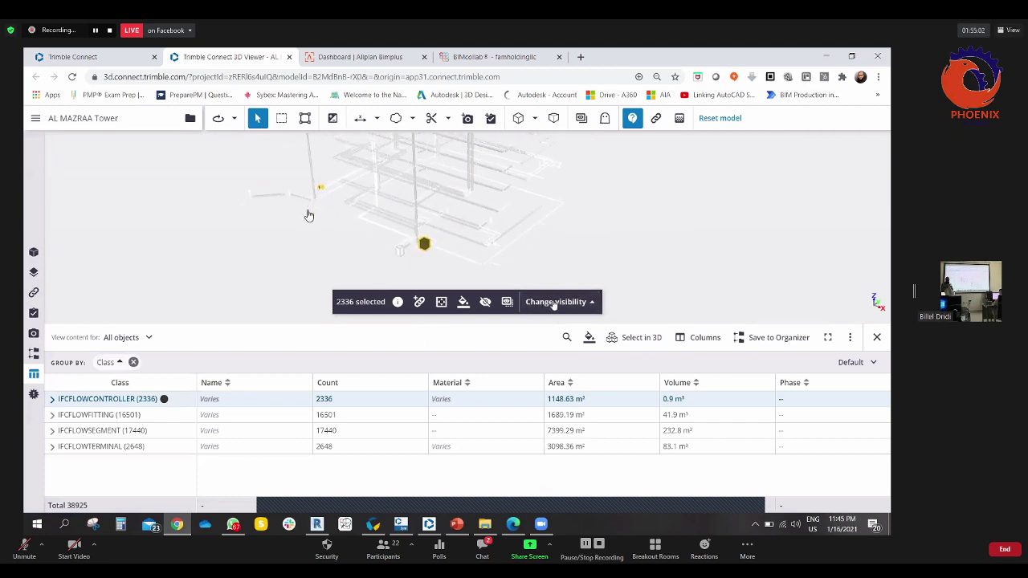
pyautogui.click(556, 303)
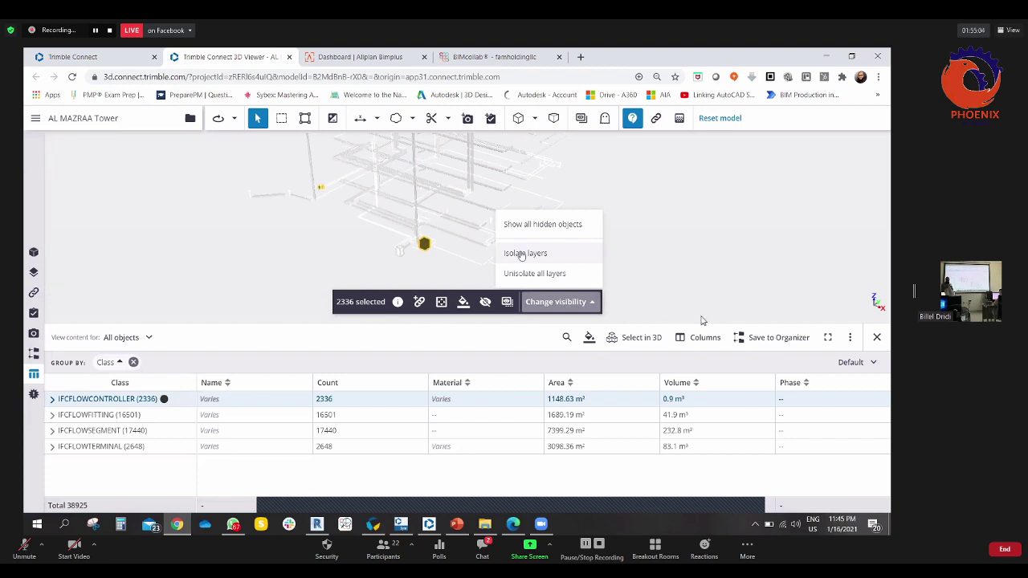
pyautogui.click(523, 253)
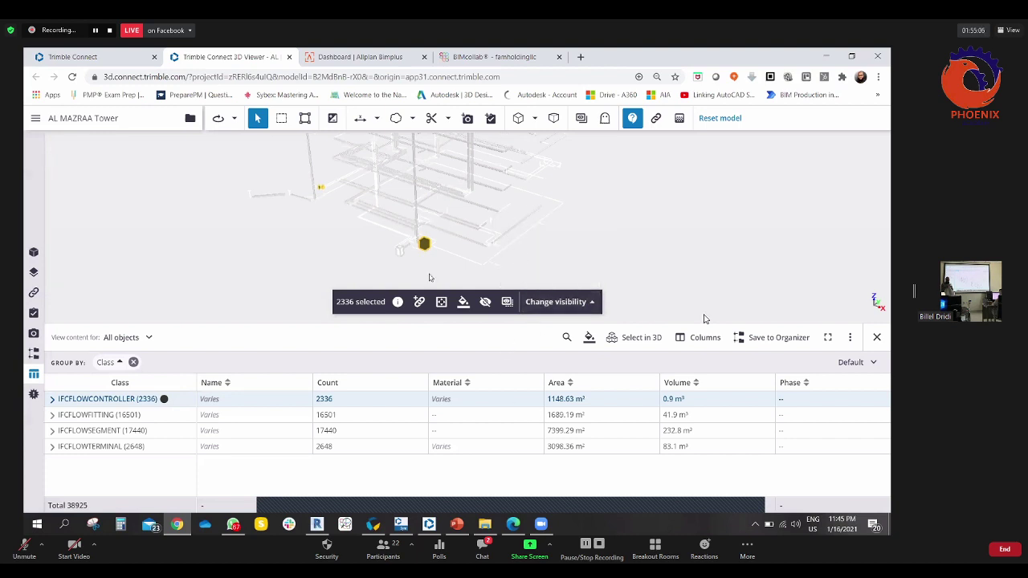
# - Colorize the IFCFLOWFITTING class and turn off colouring for IFCFLOWCONTROLLER
pyautogui.click(83, 416)
pyautogui.rightClick(83, 418)
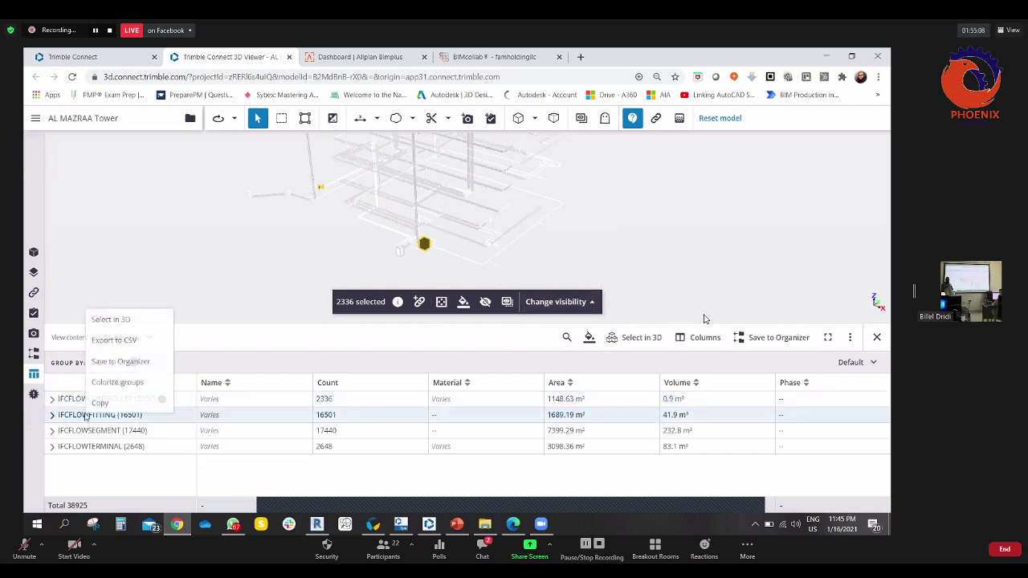
pyautogui.click(104, 393)
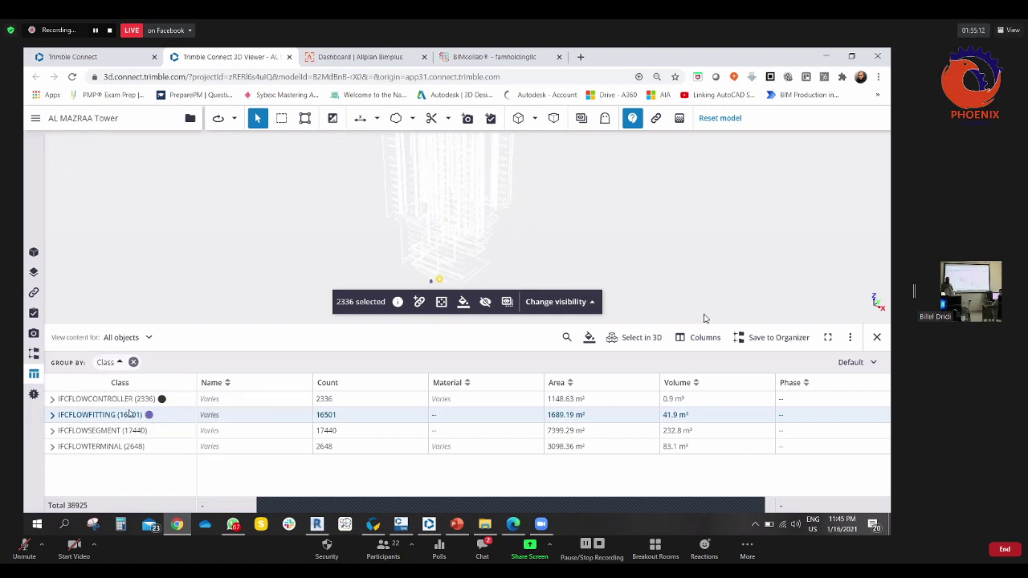
pyautogui.click(130, 400)
pyautogui.rightClick(131, 402)
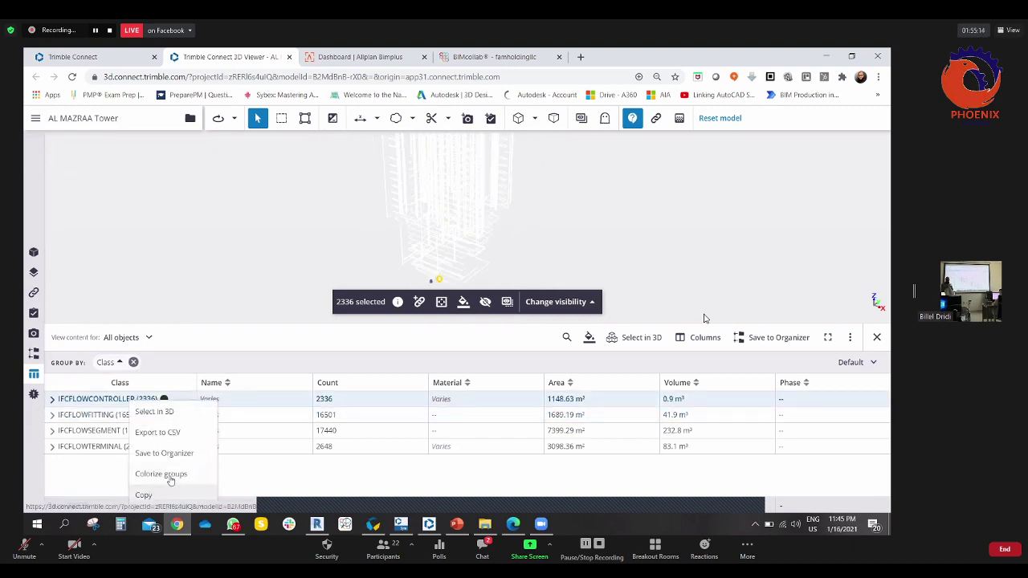
pyautogui.click(175, 474)
# - Select all 16501 IFCFLOWFITTING objects in 3D, then unisolate all layers
pyautogui.click(167, 416)
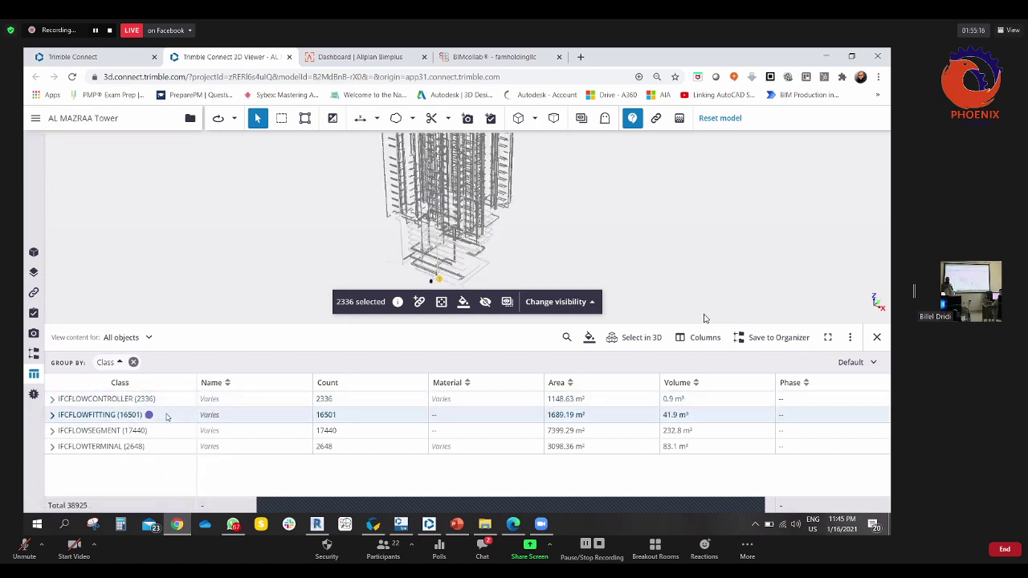
pyautogui.click(635, 339)
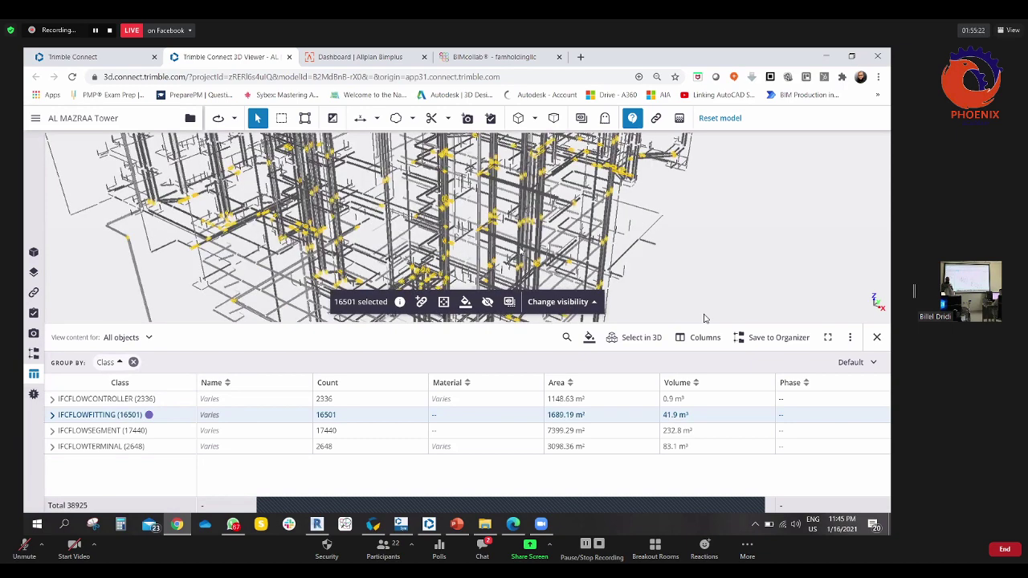
pyautogui.click(560, 303)
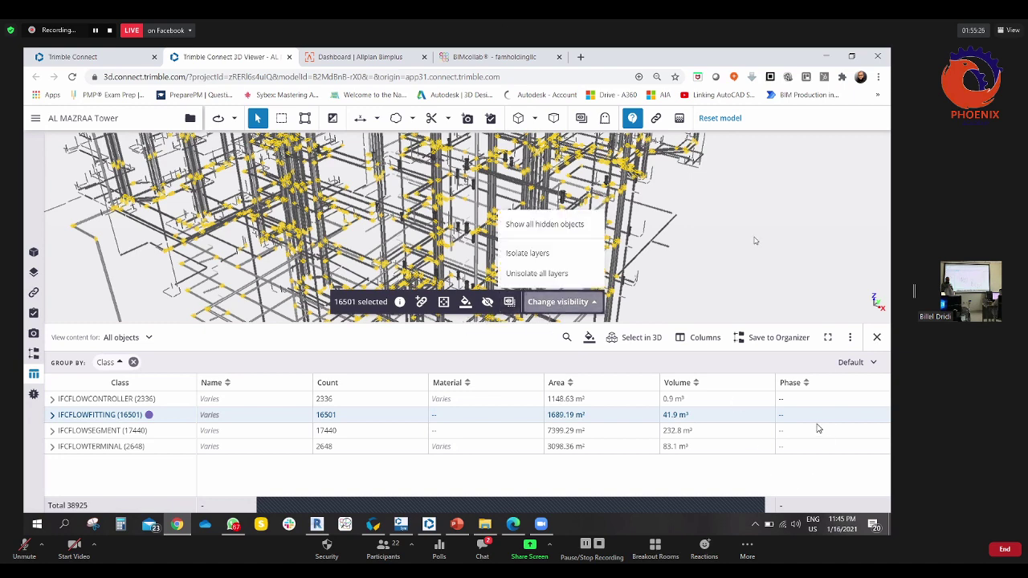
pyautogui.click(656, 478)
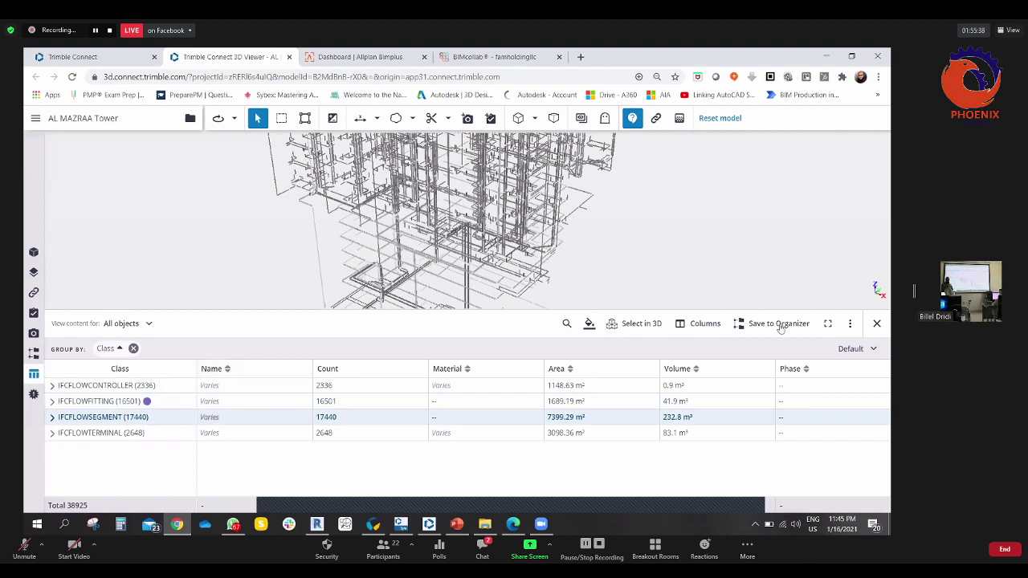
# - Export the class table to Default_01_16_2021.csv and open the downloaded file in Excel
pyautogui.click(848, 327)
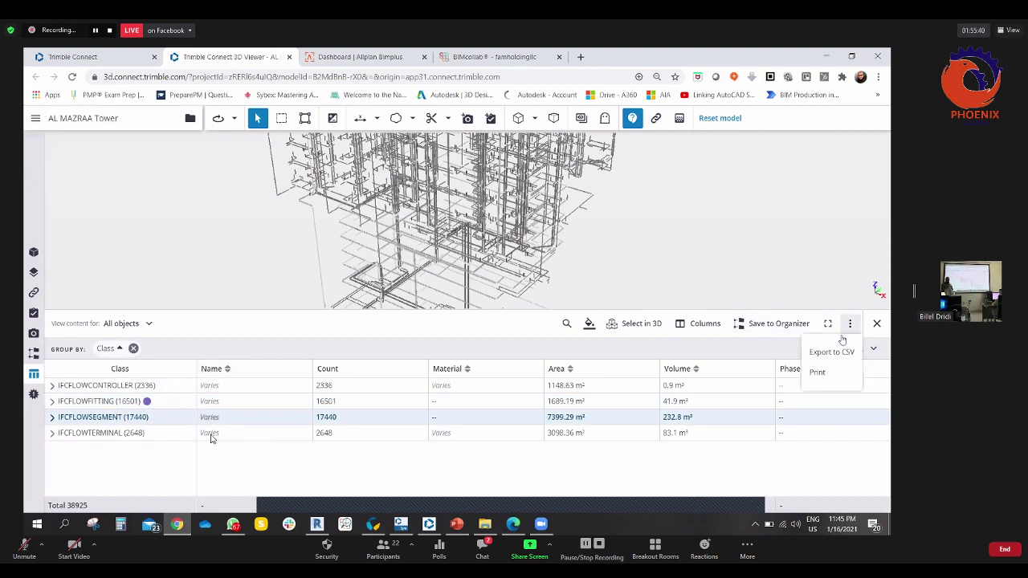
pyautogui.click(831, 348)
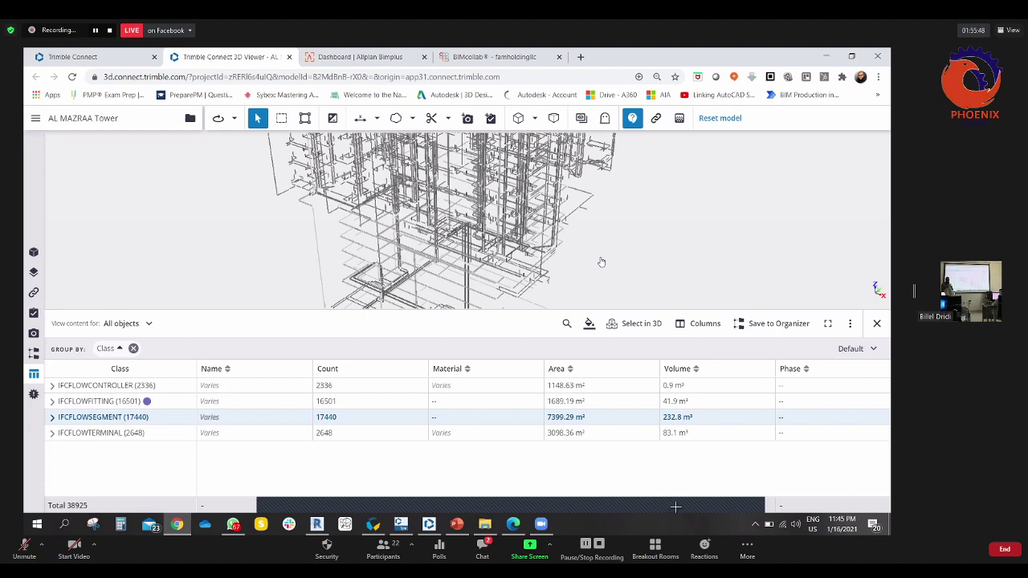
pyautogui.click(850, 324)
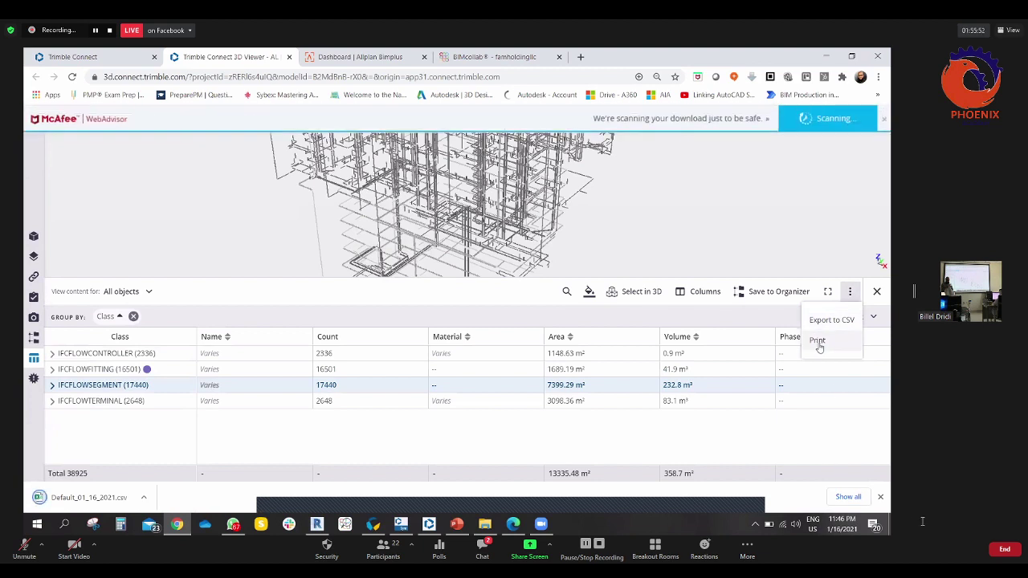
pyautogui.click(88, 497)
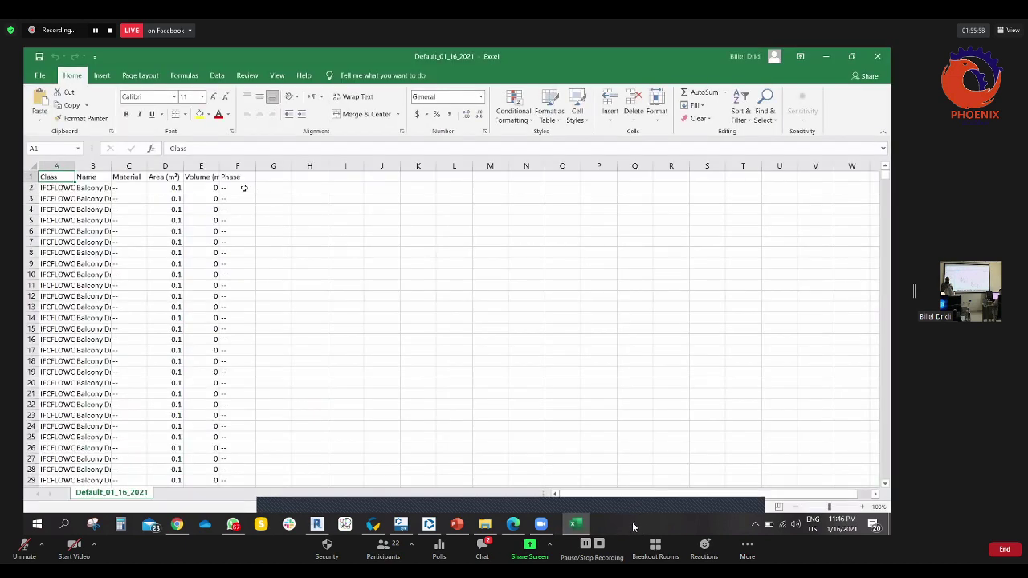
# - Autofit Excel columns E, F, A and B to their headings, class names and item names
pyautogui.doubleClick(220, 165)
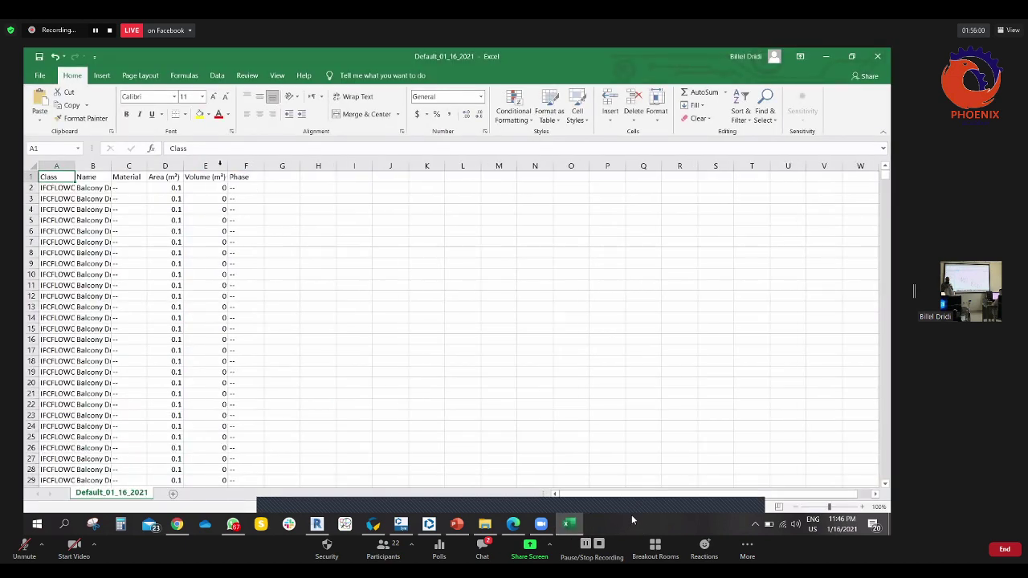
pyautogui.moveTo(50, 177); pyautogui.dragTo(254, 172)
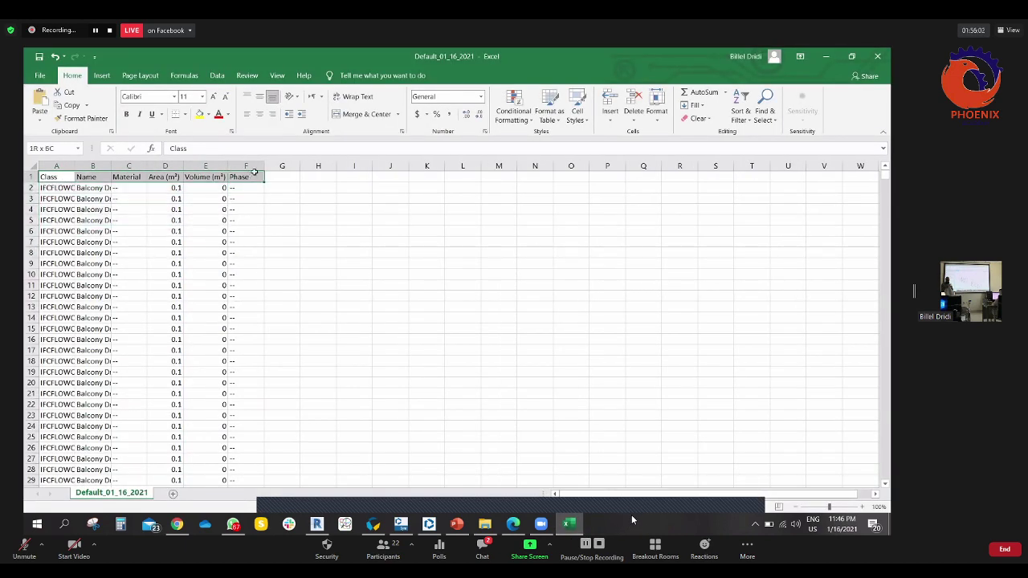
pyautogui.doubleClick(269, 165)
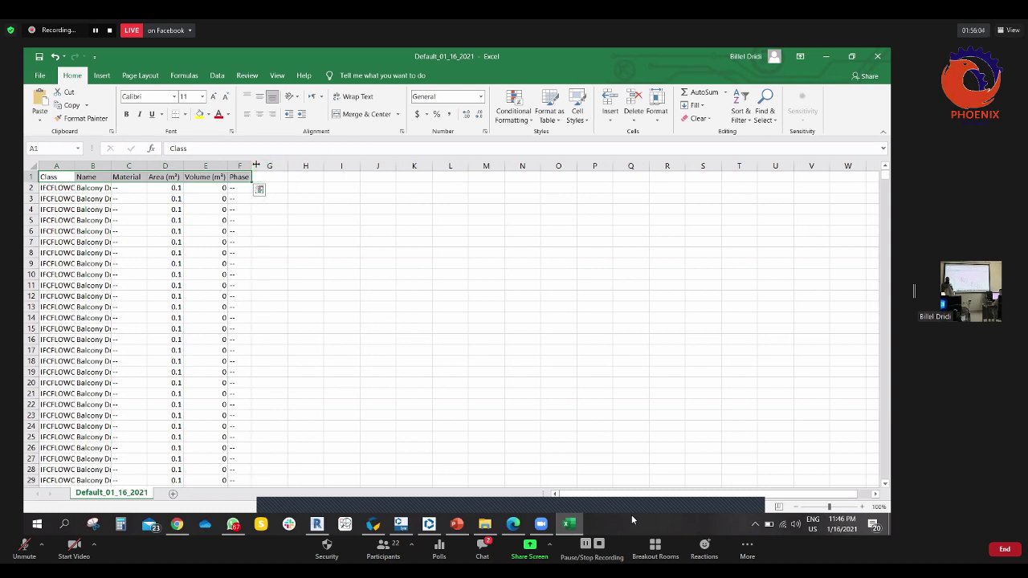
pyautogui.click(435, 246)
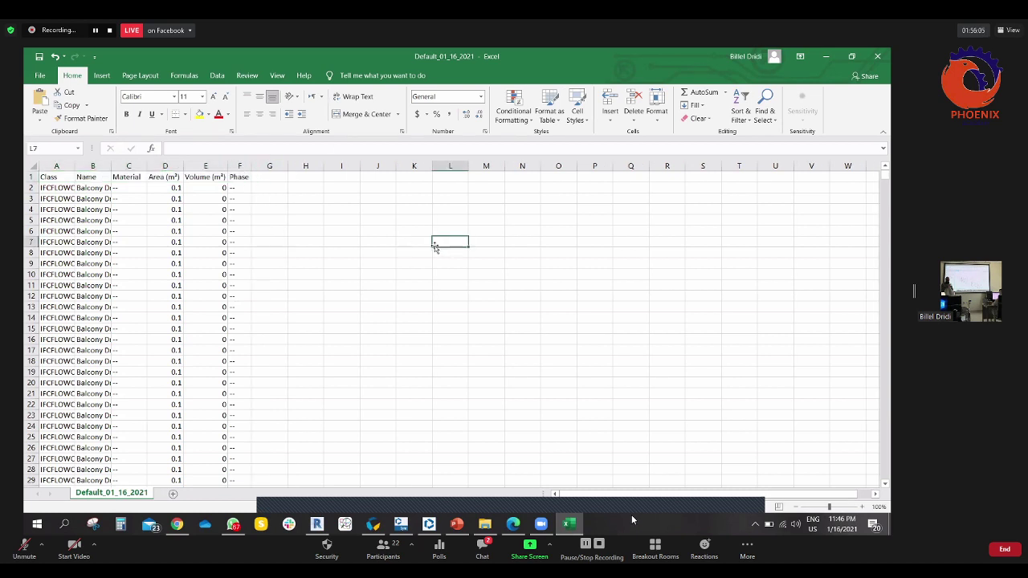
pyautogui.doubleClick(75, 165)
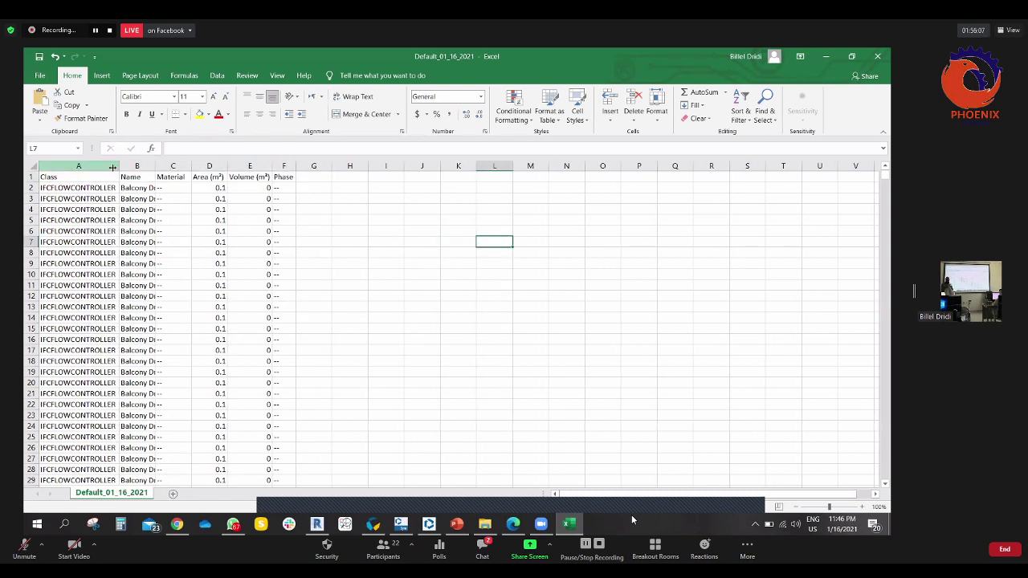
pyautogui.doubleClick(155, 166)
# - Scroll through the exported rows, then return to the Trimble Connect viewer
pyautogui.scroll(-20, 345, 270)
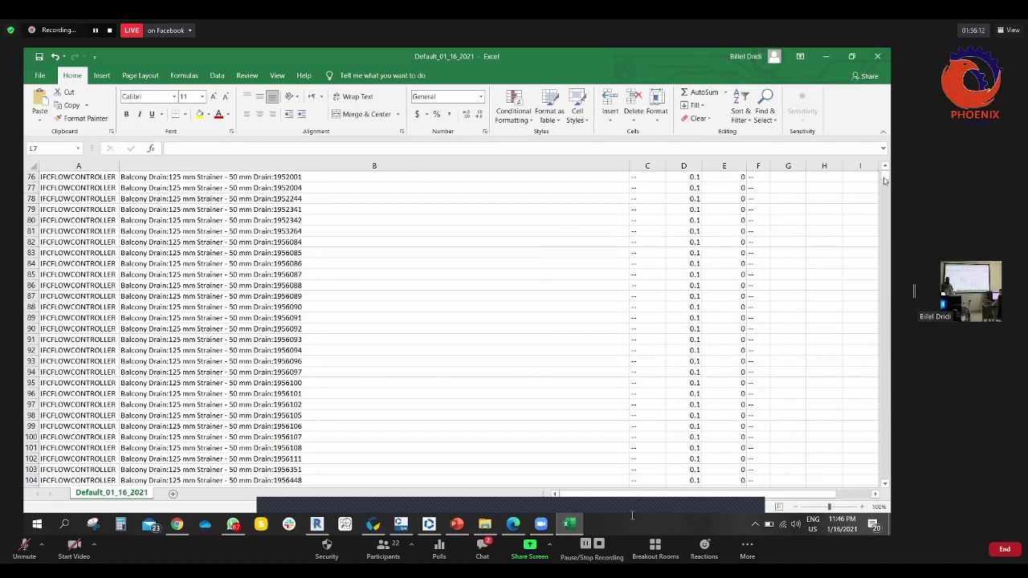
pyautogui.moveTo(886, 460); pyautogui.dragTo(887, 485)
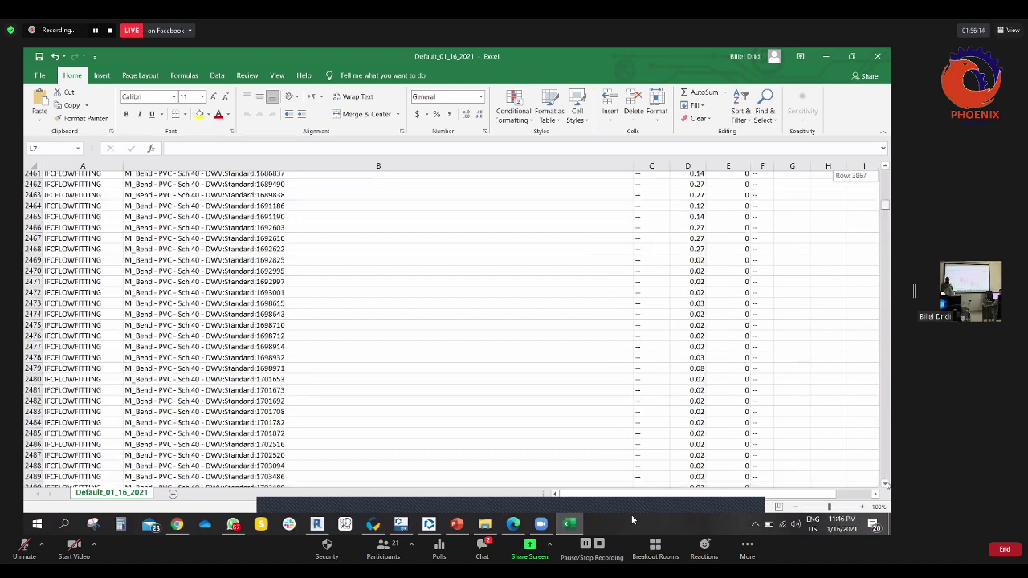
pyautogui.moveTo(632, 515); pyautogui.dragTo(334, 349)
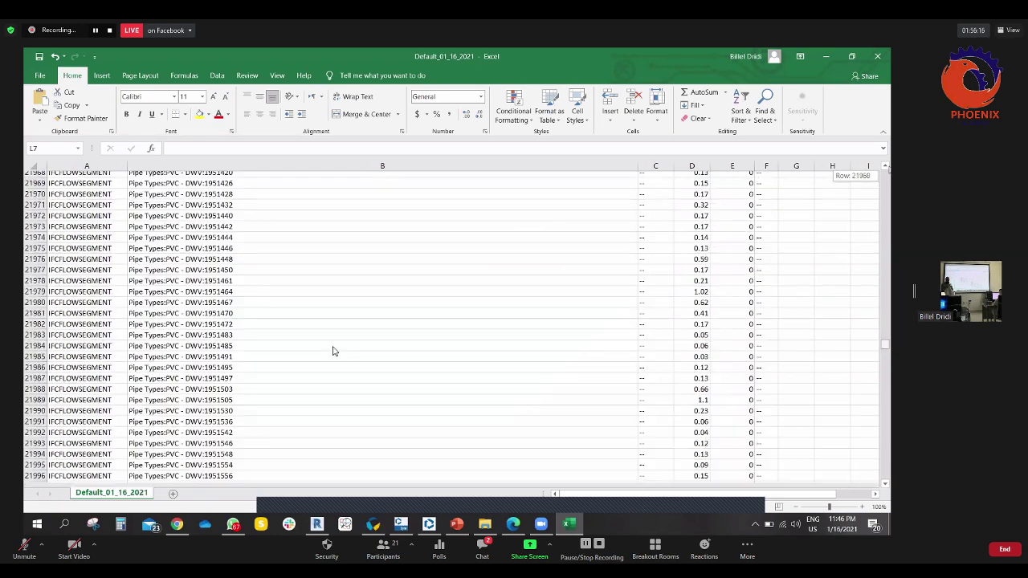
pyautogui.moveTo(375, 261); pyautogui.dragTo(375, 255)
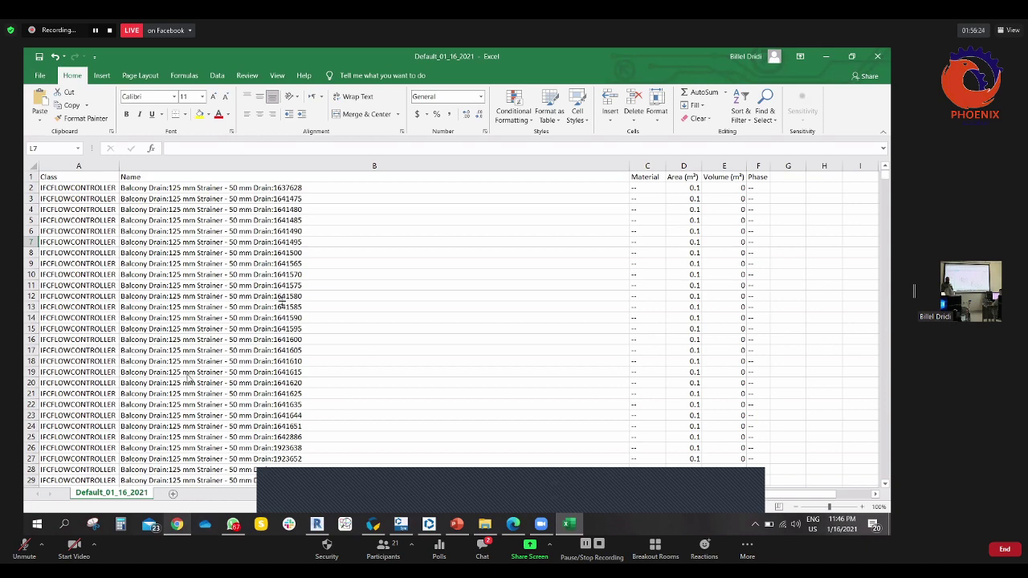
pyautogui.hotkey('alt', 'Tab')
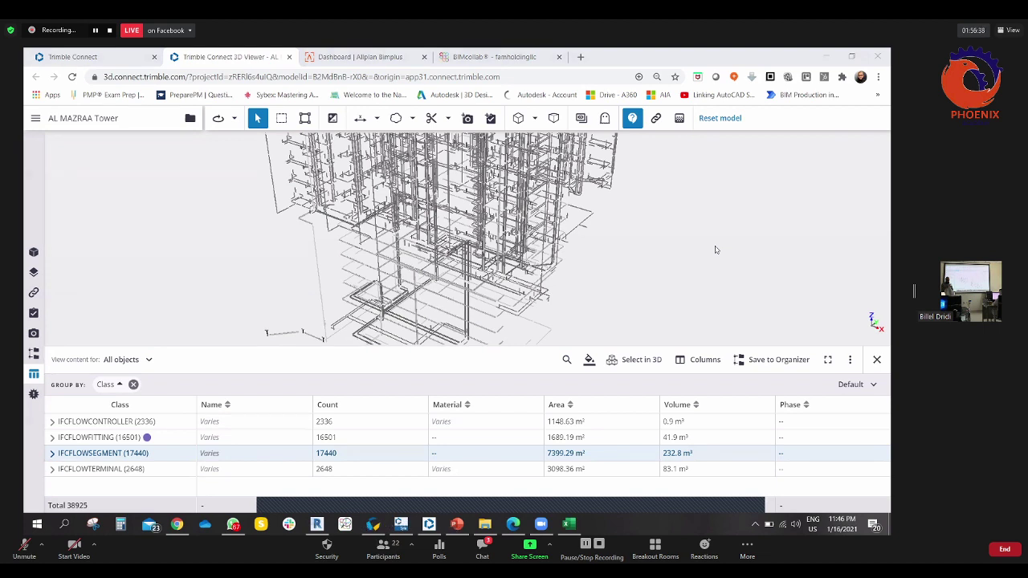
# - Switch to the Bimplus dashboard tab and select the form link in the meeting chat
pyautogui.click(378, 56)
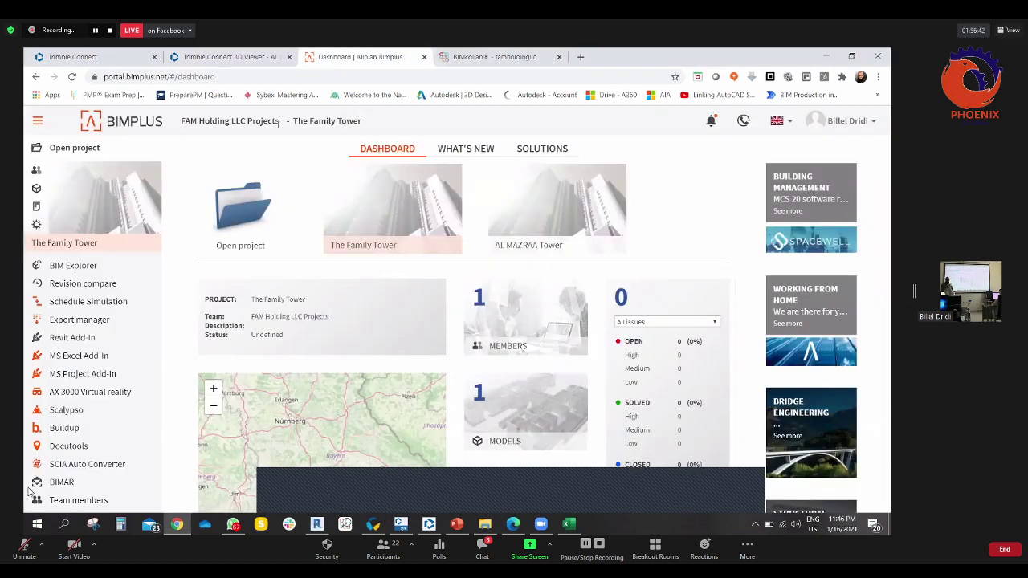
pyautogui.click(482, 548)
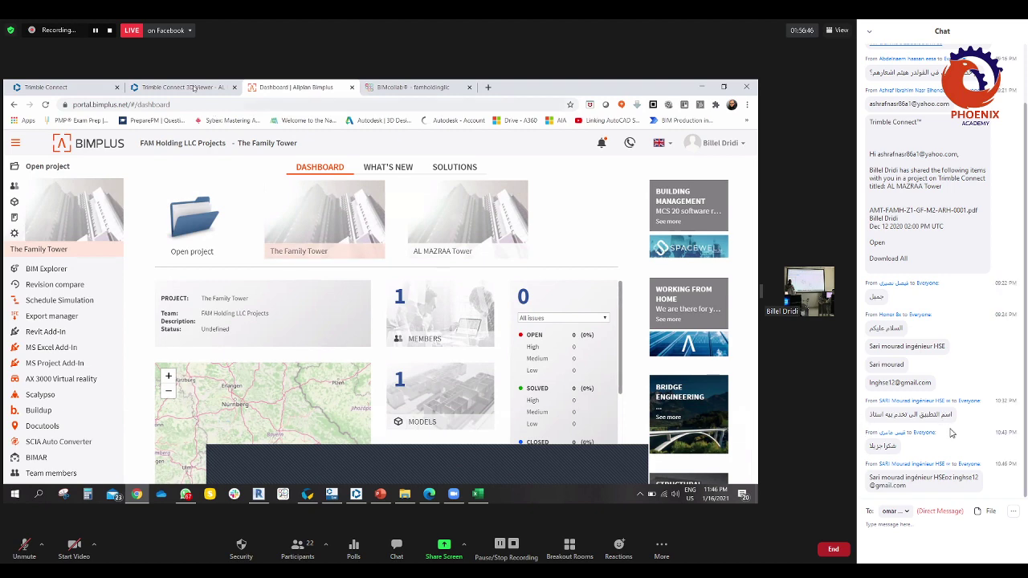
pyautogui.scroll(1, 954, 432)
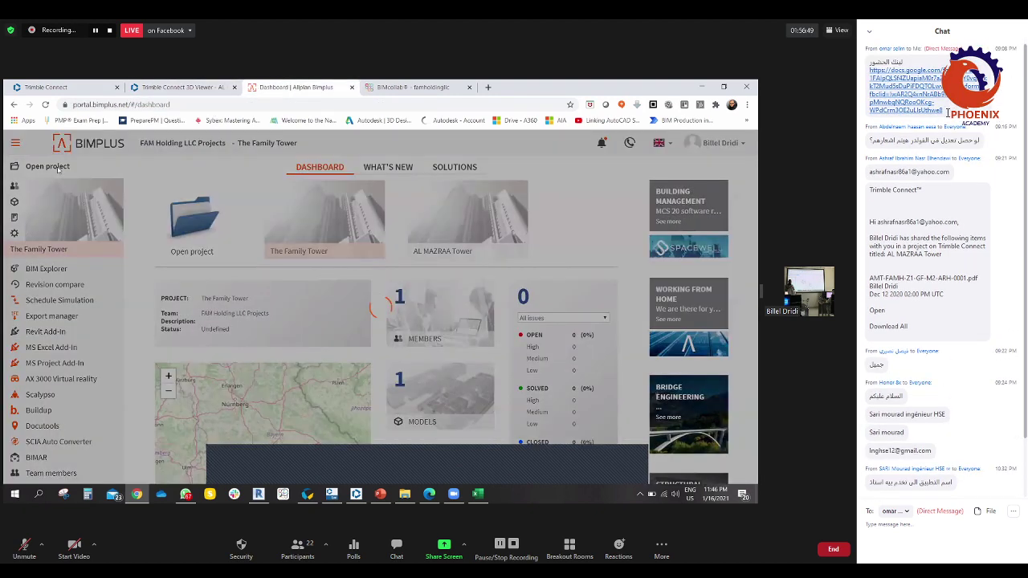
pyautogui.moveTo(948, 113); pyautogui.dragTo(903, 59)
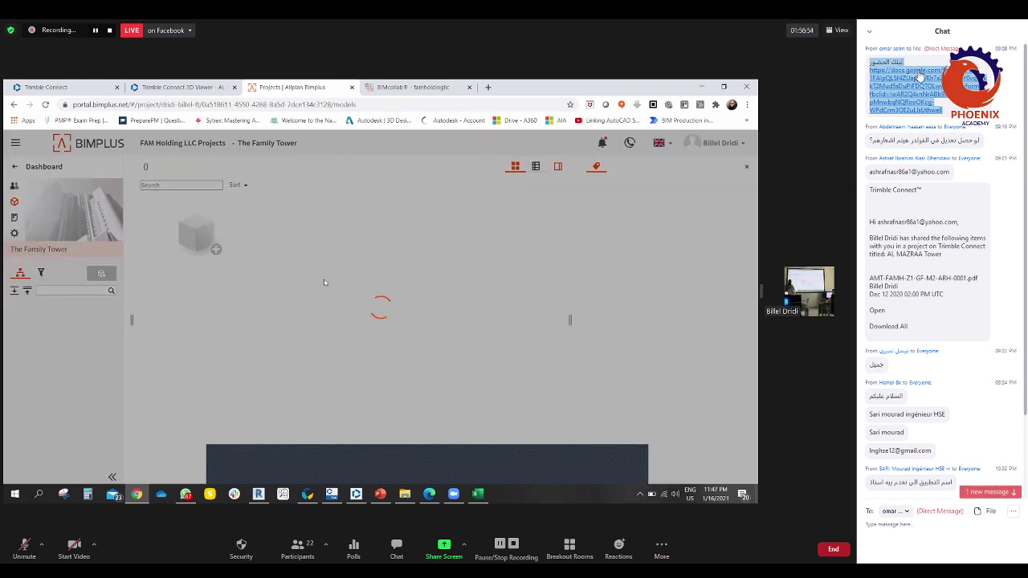
pyautogui.scroll(-3, 928, 489)
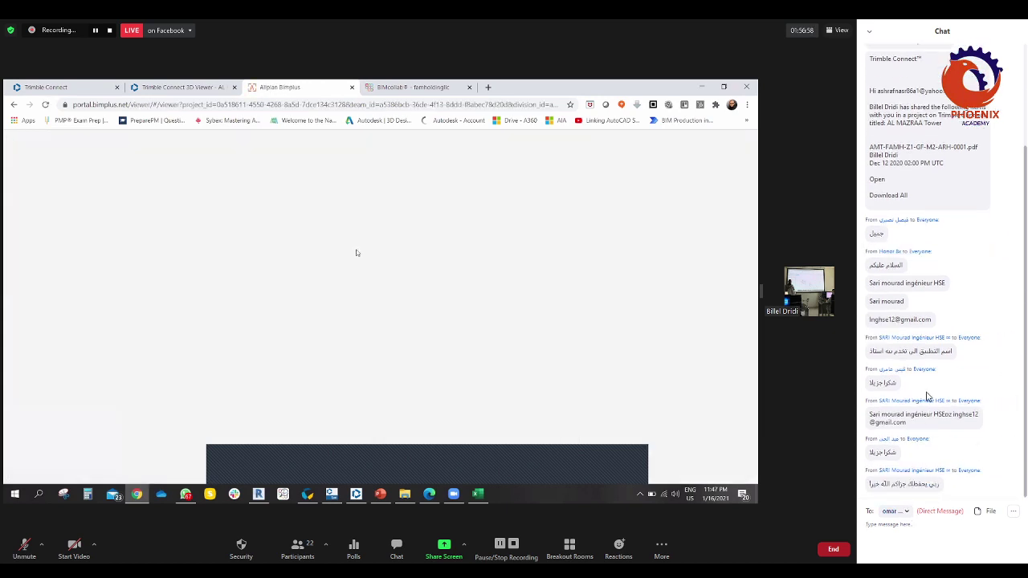
# - Paste and send the form link in the chat, then dismiss the 'Issue not published' notice
pyautogui.hotkey('ctrl', 'v')
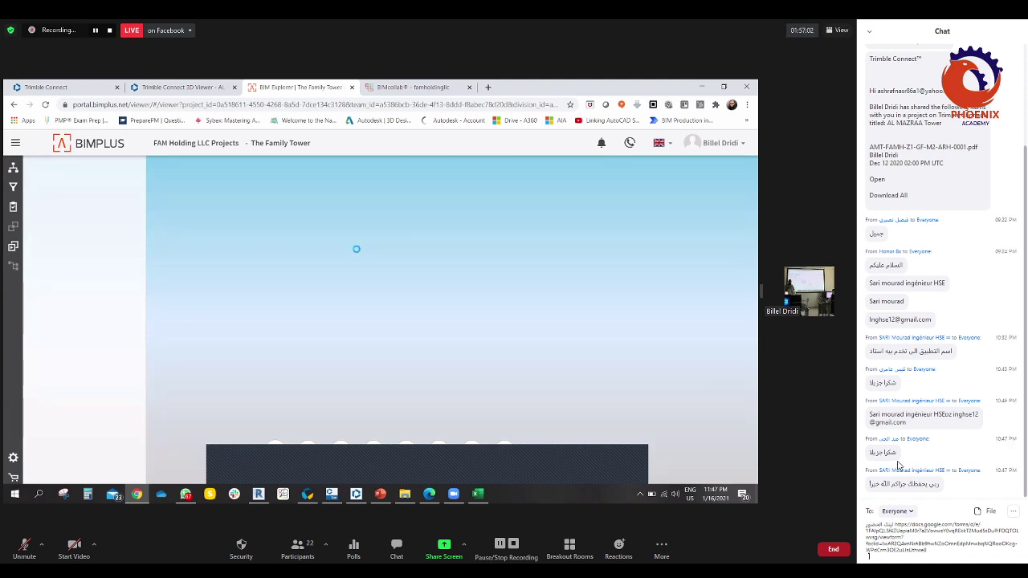
pyautogui.press('Return')
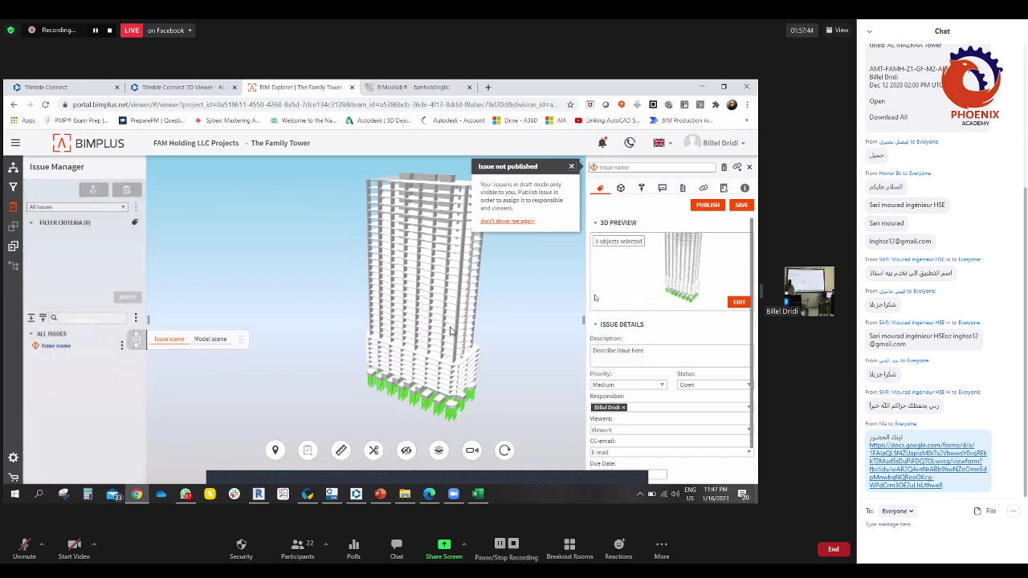
pyautogui.click(571, 167)
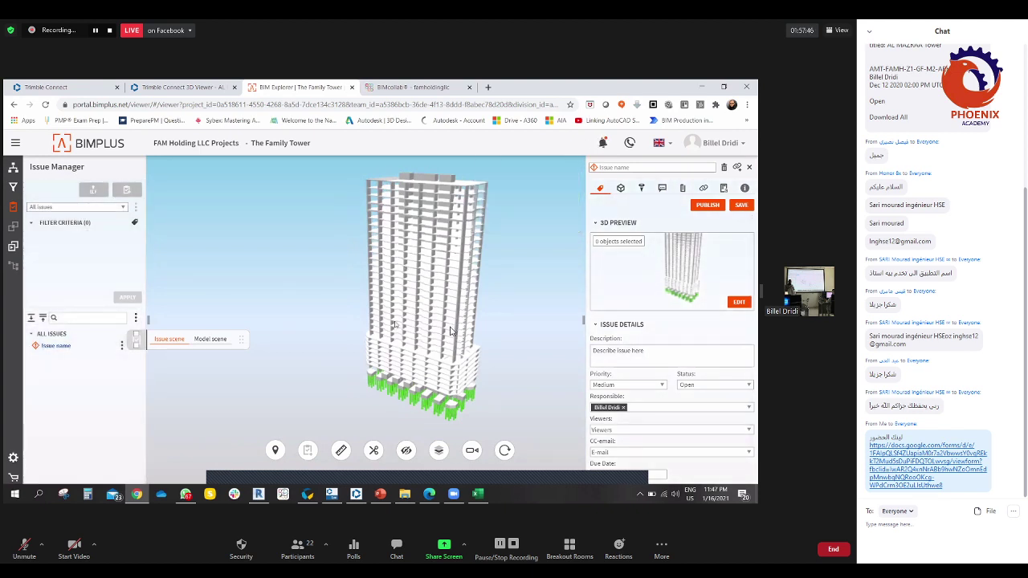